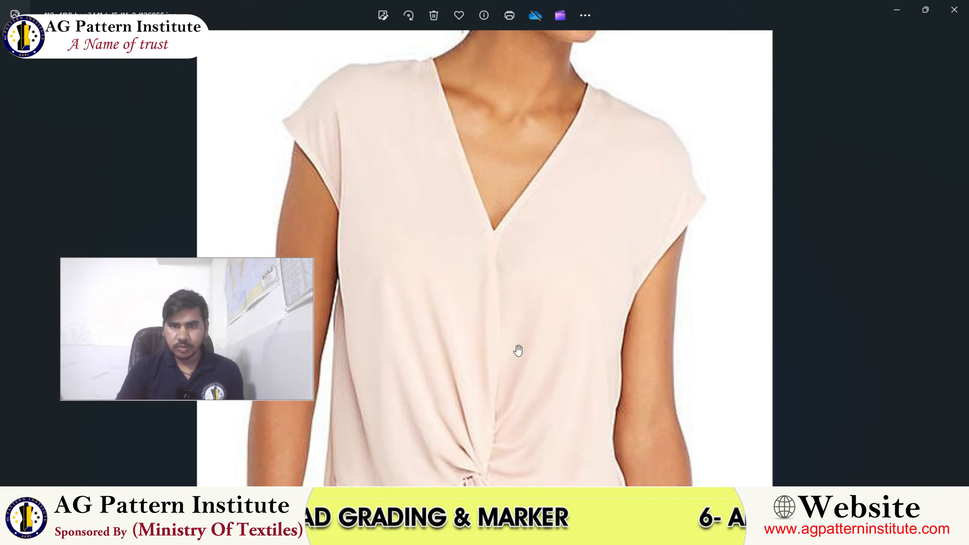
- Create a rectangular piece with a length of 22 and a width of 9.5
scroll(460, 345, down, 4)
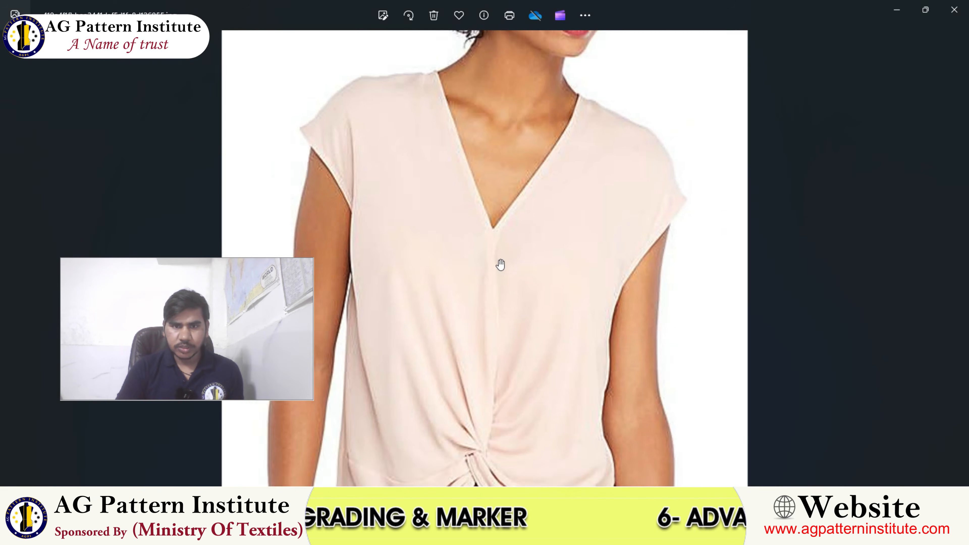
scroll(460, 346, up, 3)
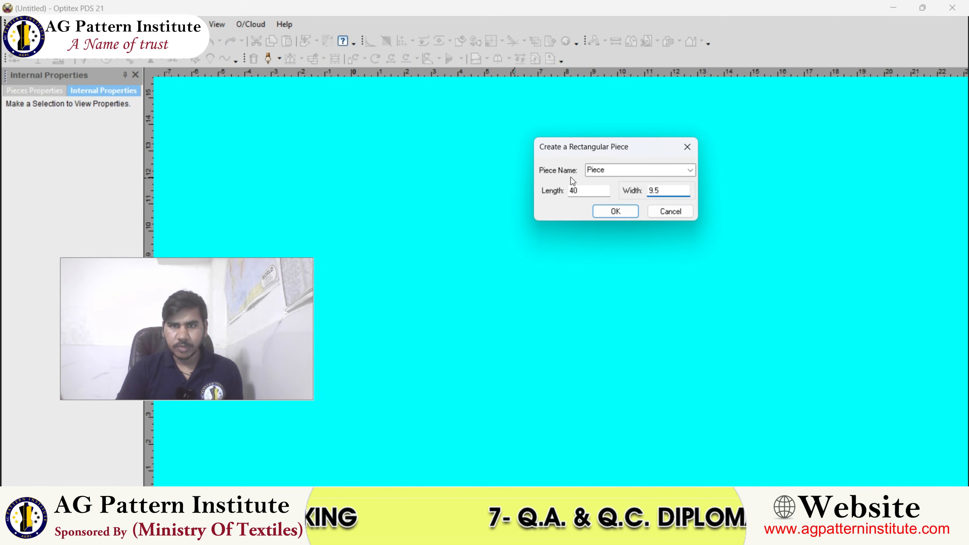
double_click(594, 189)
text(22)
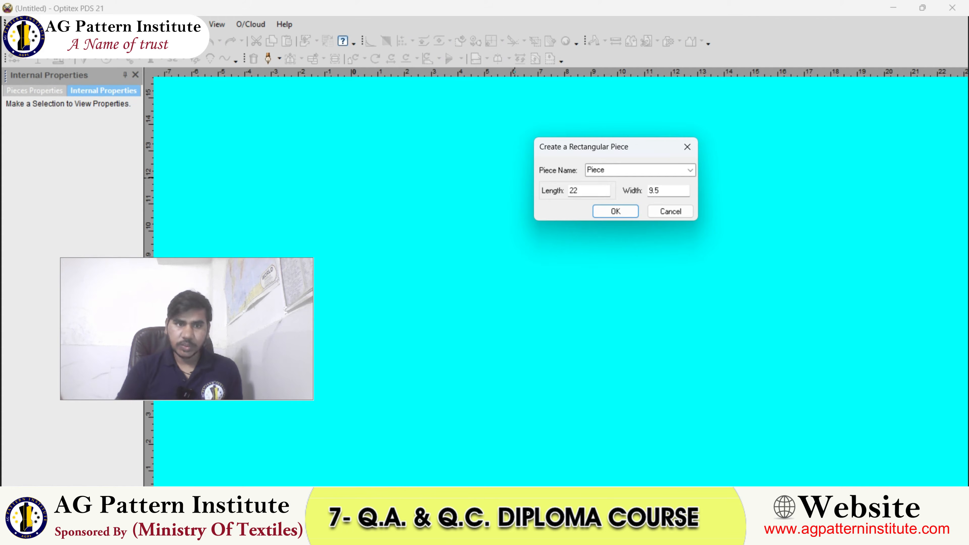
click(615, 211)
scroll(555, 291, up, 3)
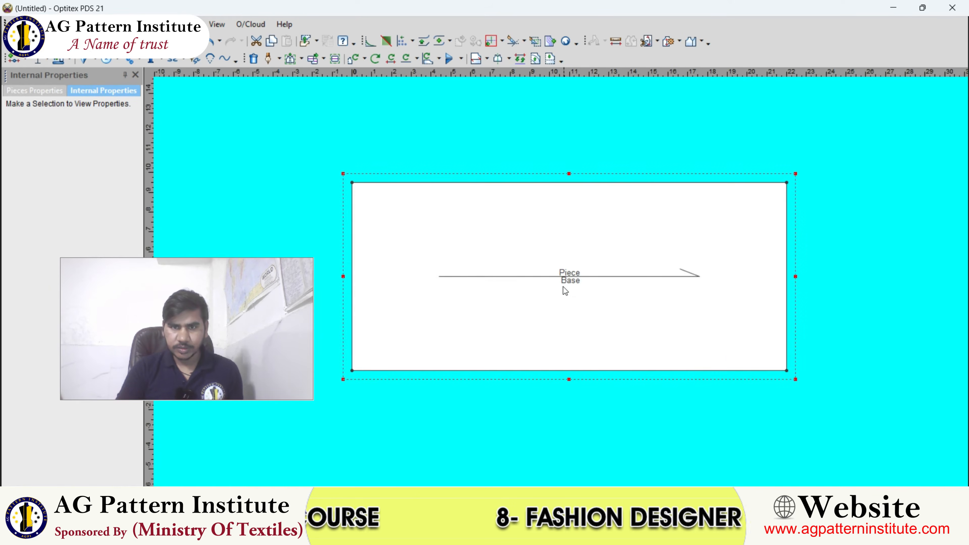
- Rename the base size to SIZE-S in the sizes table and close the table
click(97, 24)
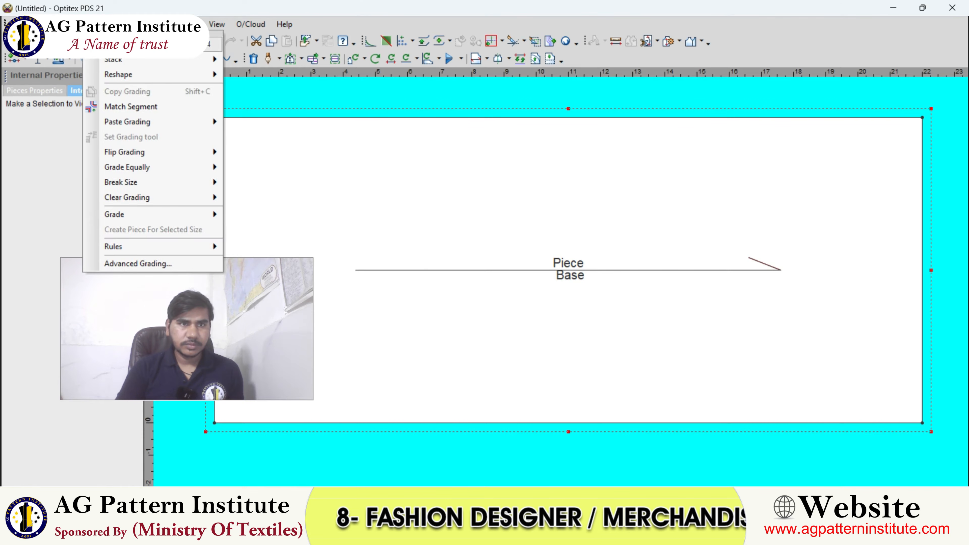
click(109, 58)
double_click(162, 128)
text(SIZE-S)
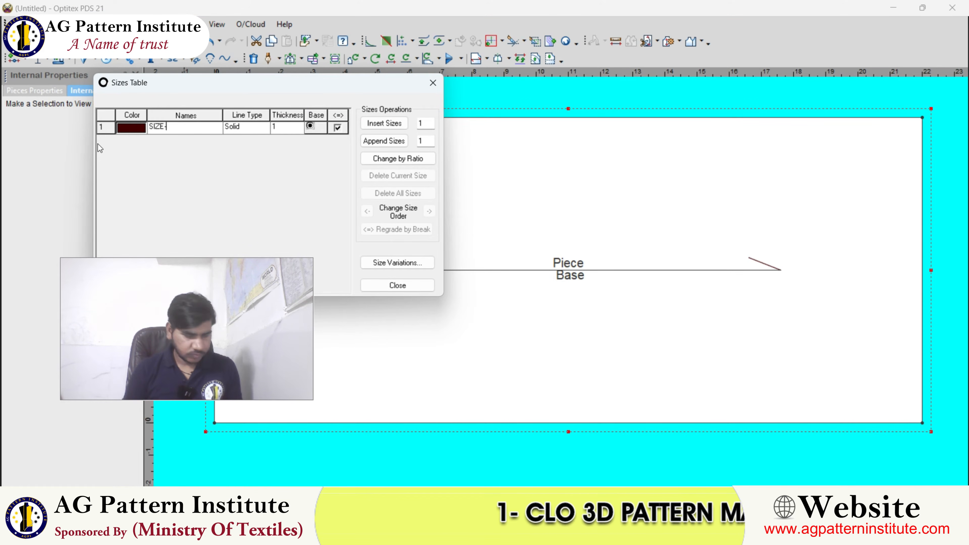
key(Tab)
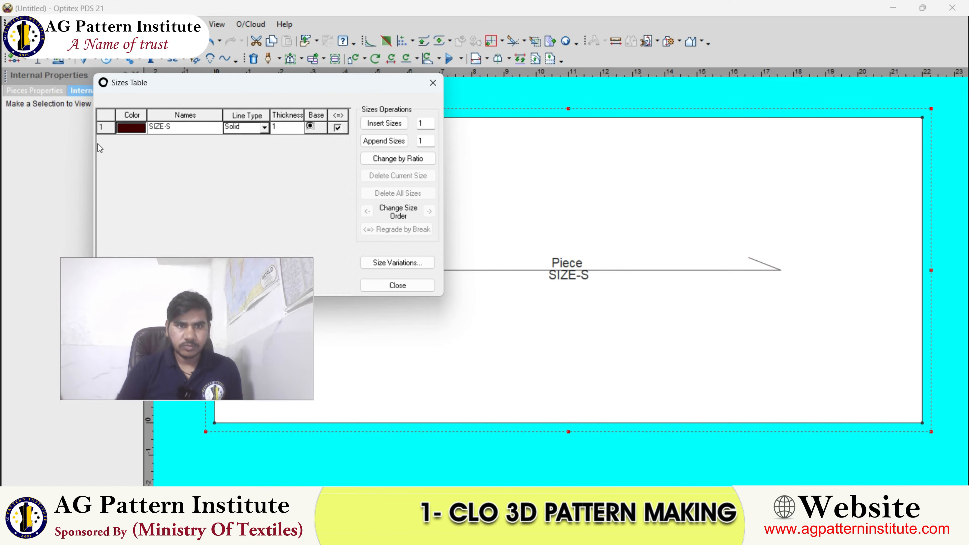
click(397, 285)
scroll(560, 267, down, 3)
click(575, 302)
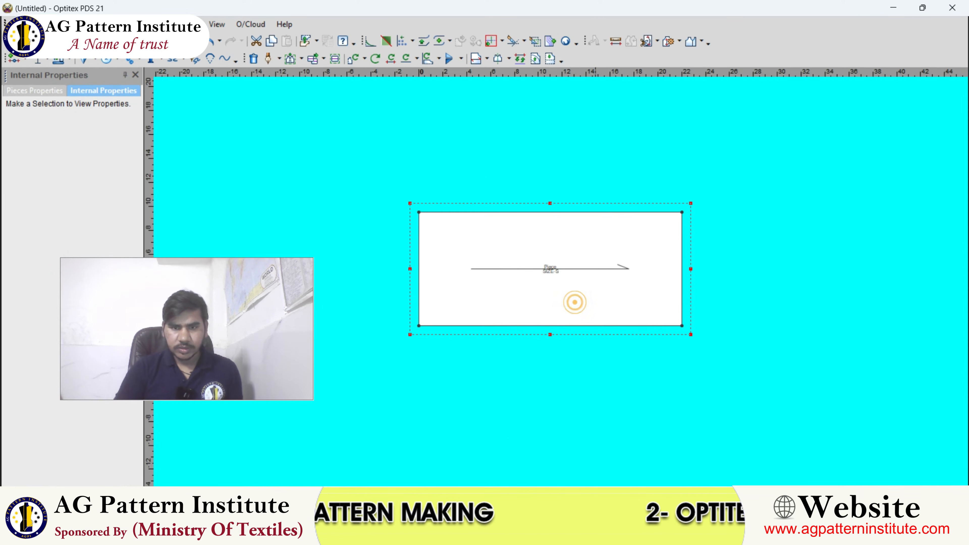
- Switch to the reference photo and examine the top's twisted hem, front, V-neckline and shoulders
click(623, 454)
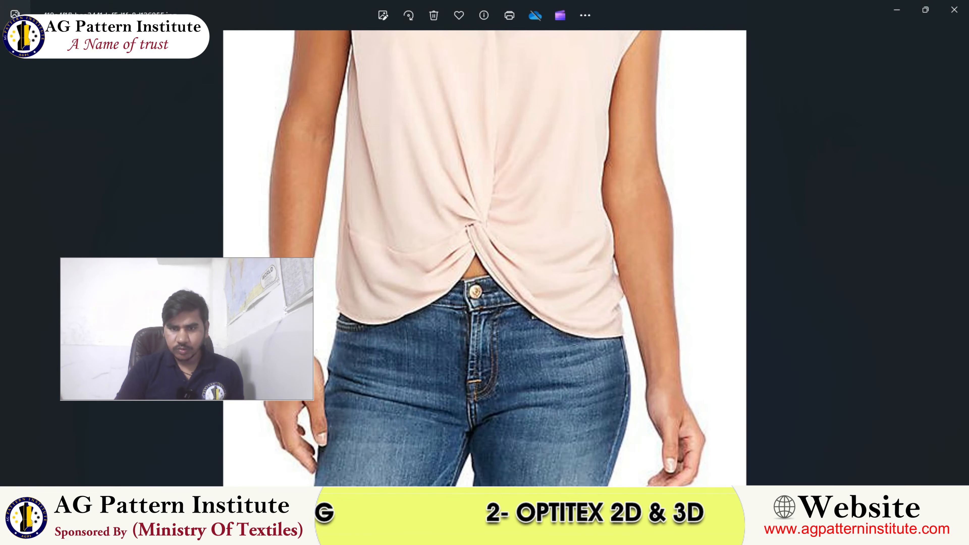
scroll(612, 475, up, 5)
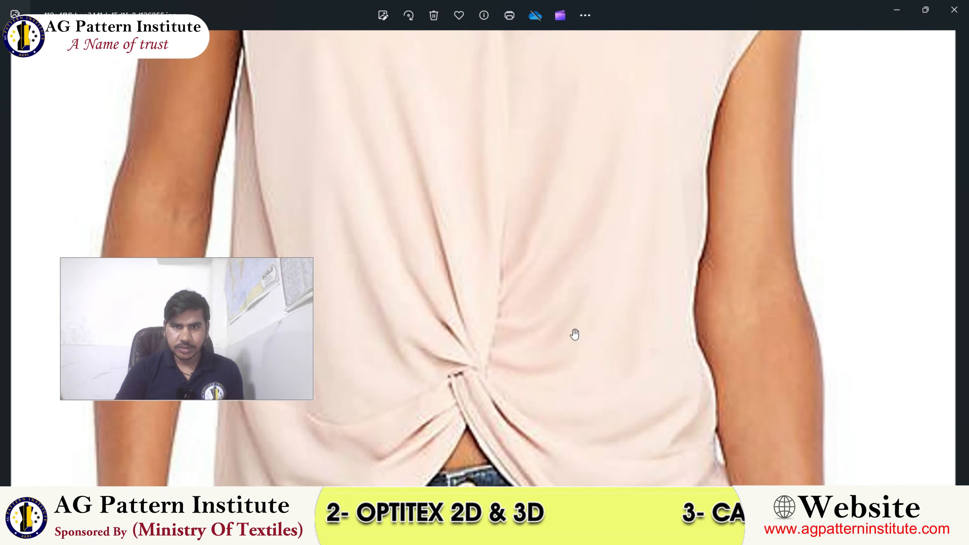
scroll(533, 199, down, 5)
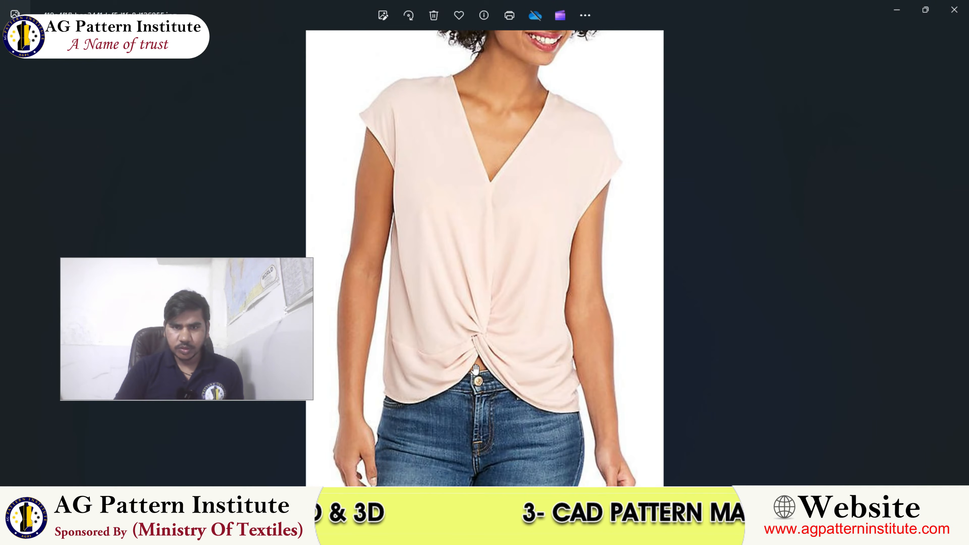
scroll(475, 370, up, 3)
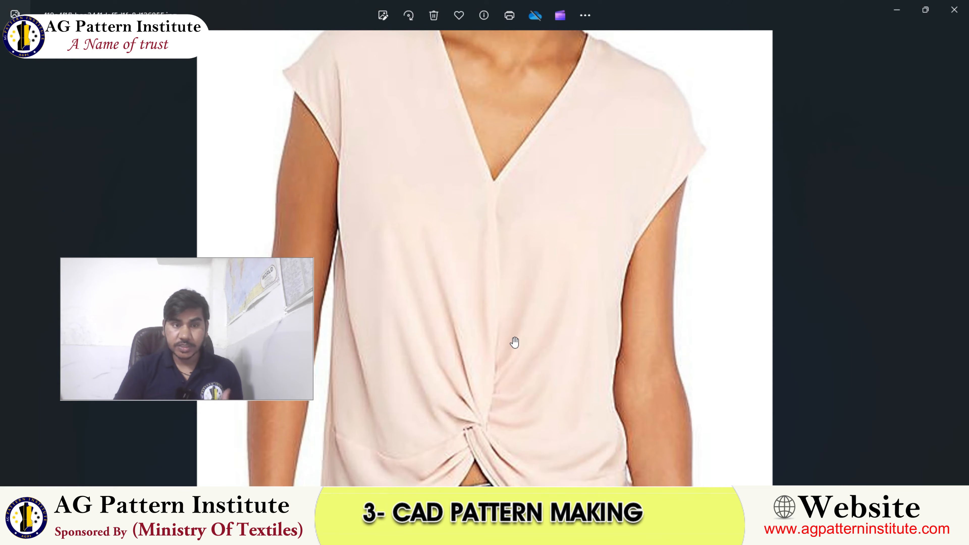
drag(492, 251, 496, 341)
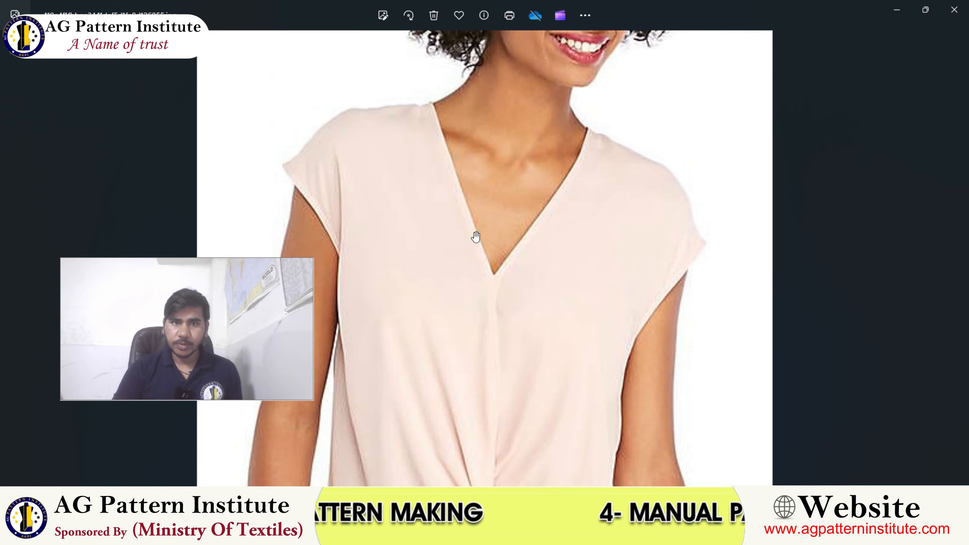
scroll(478, 204, up, 2)
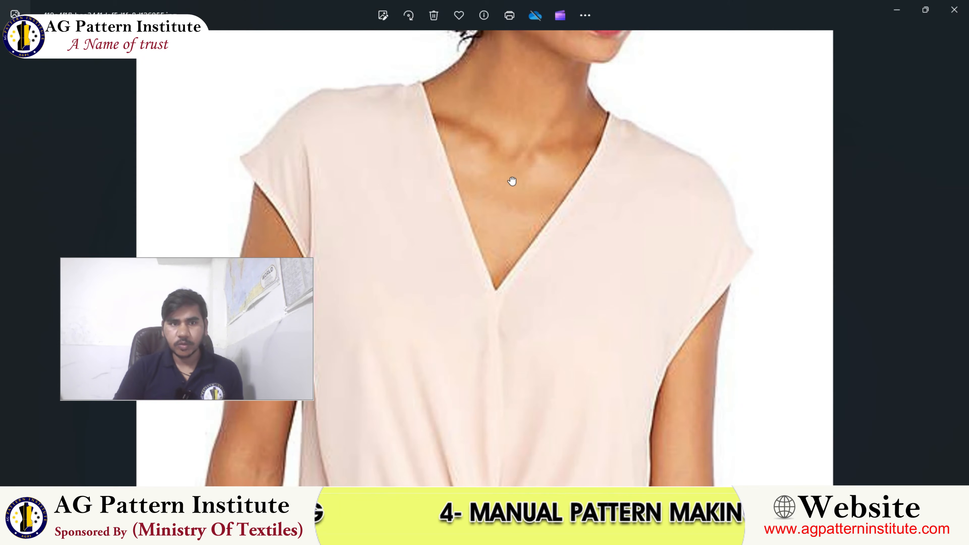
drag(506, 157, 510, 244)
scroll(510, 244, up, 3)
scroll(521, 219, down, 6)
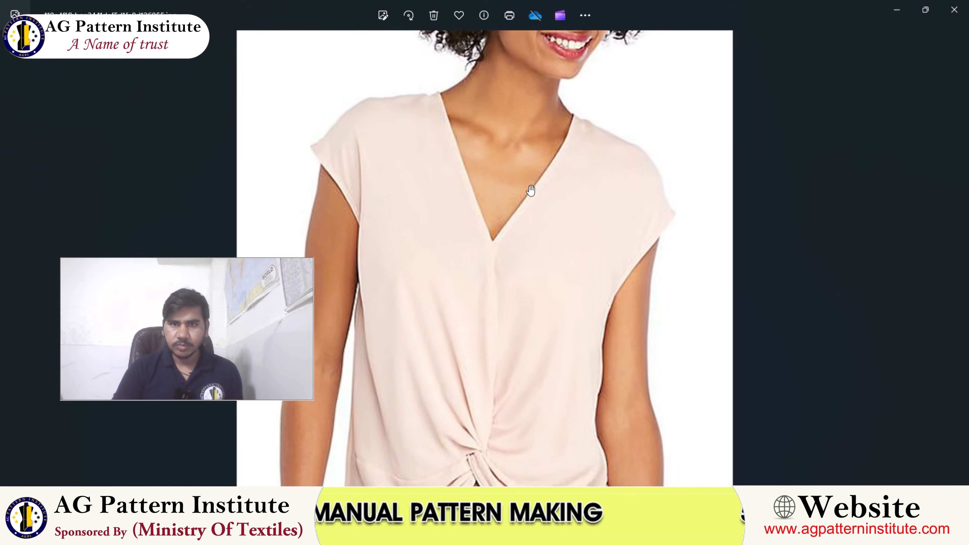
scroll(531, 193, up, 2)
drag(521, 165, 512, 266)
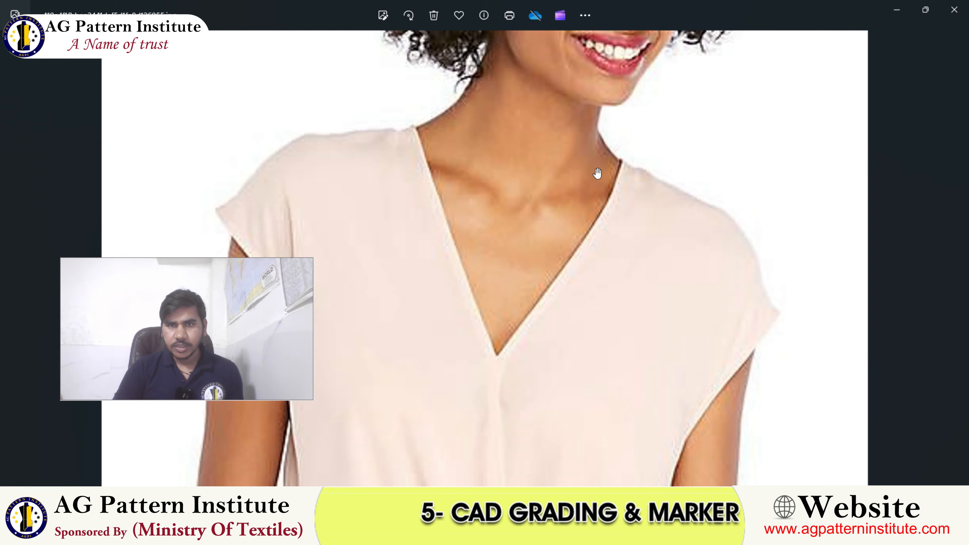
scroll(598, 172, down, 5)
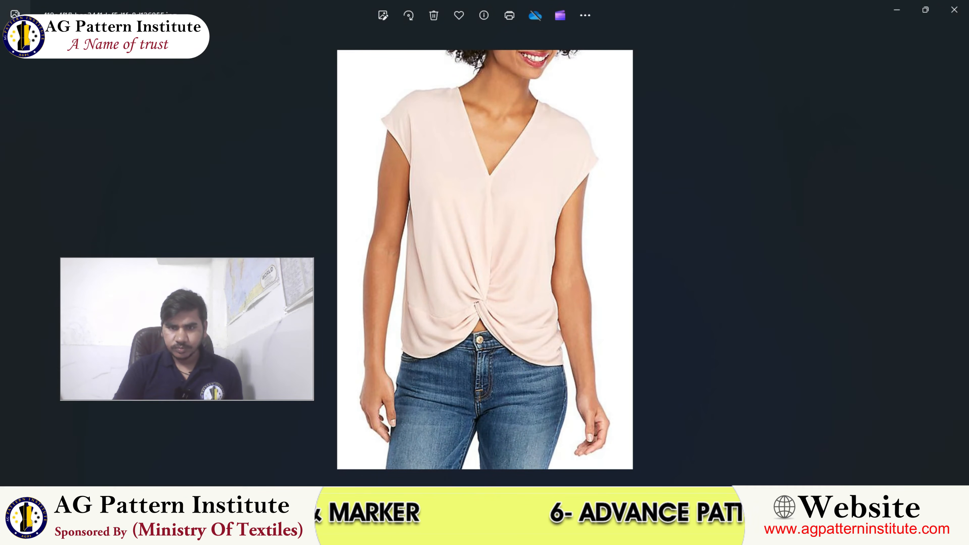
- Switch to Optitex PDS and add a grade point on the piece's right edge, 3 above the lower-right corner
click(596, 534)
scroll(562, 288, down, 2)
scroll(561, 283, up, 4)
scroll(563, 286, up, 3)
click(643, 283)
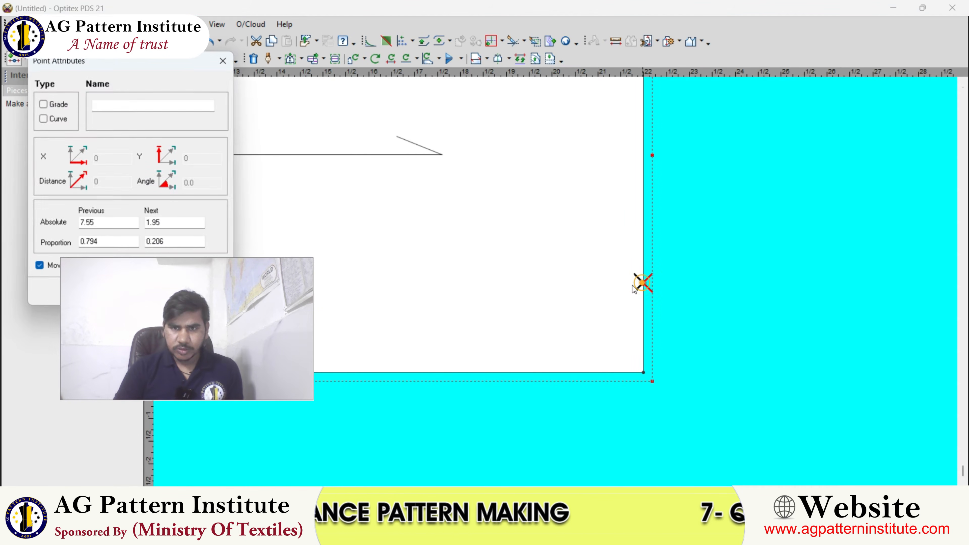
double_click(164, 222)
text(3)
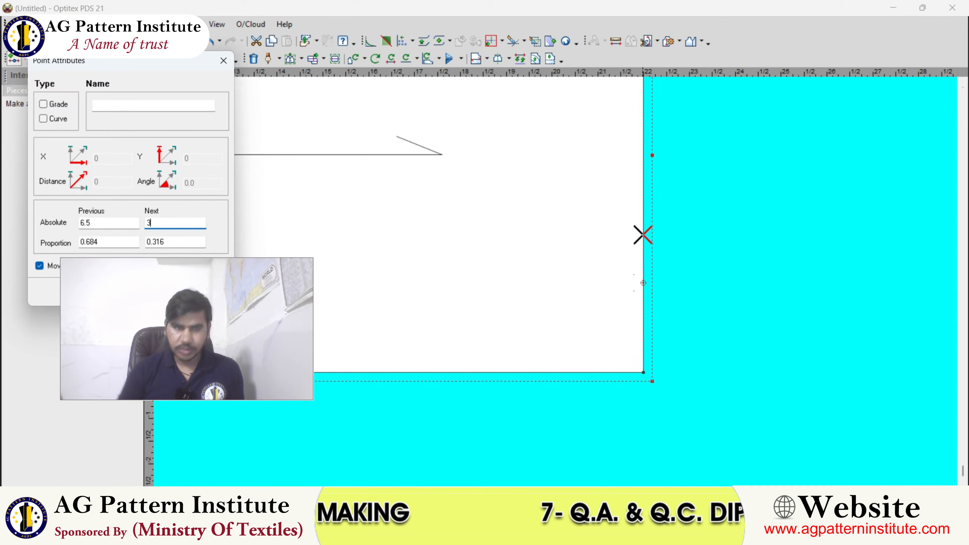
click(171, 275)
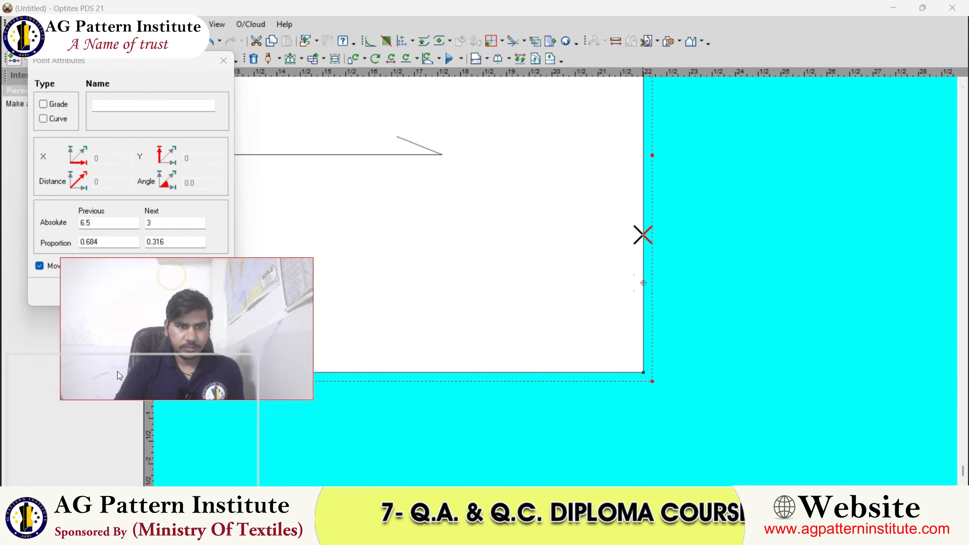
drag(172, 276, 118, 371)
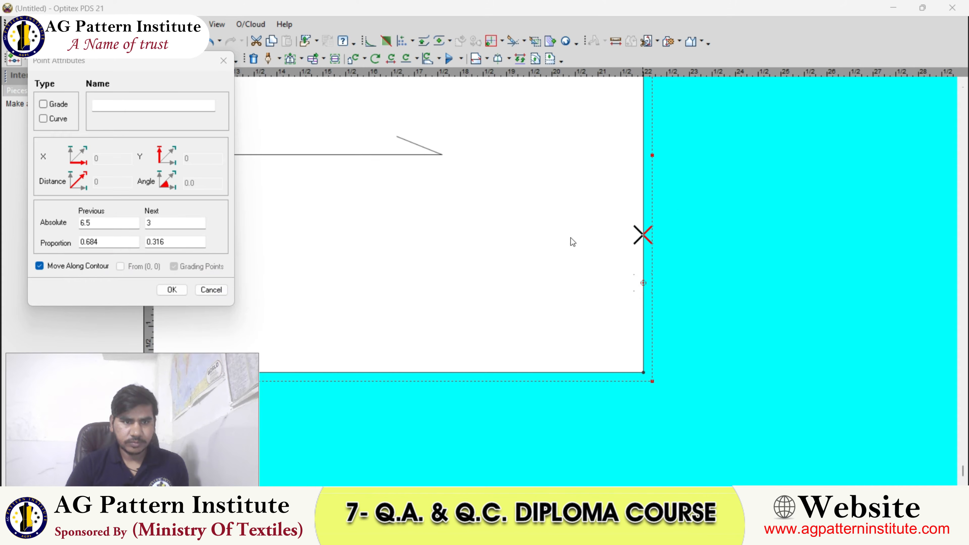
double_click(168, 227)
text(3)
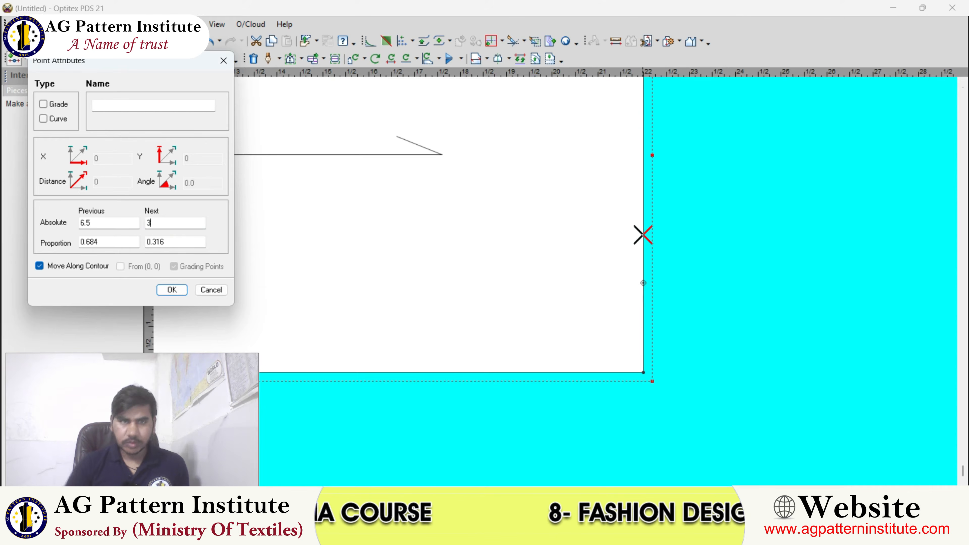
click(43, 104)
click(172, 289)
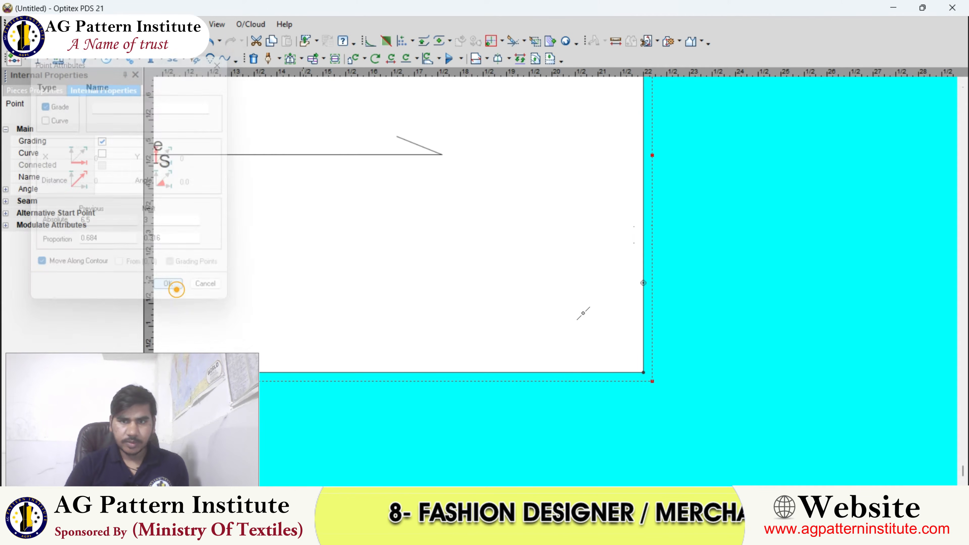
- Add a grade point on the piece's bottom edge, 3 from the lower-right corner
click(568, 316)
double_click(75, 226)
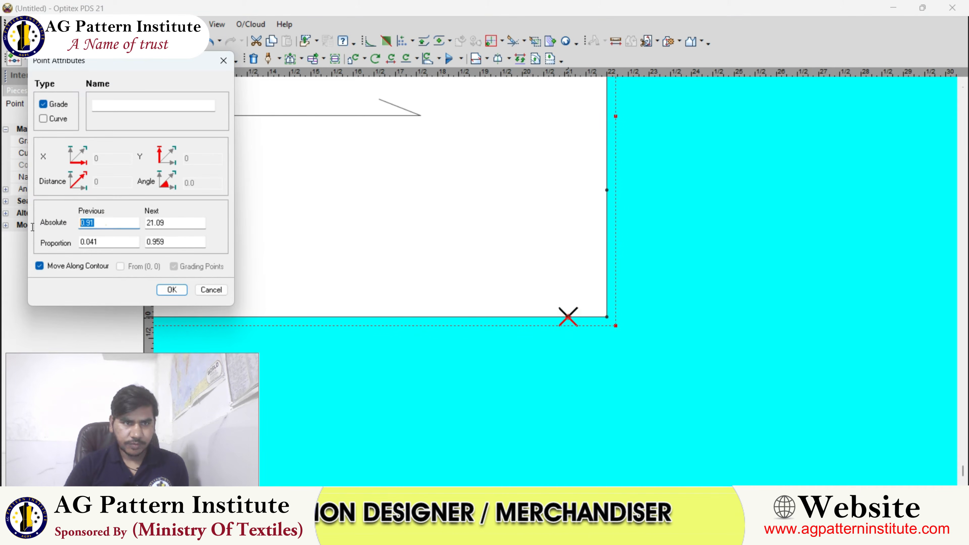
text(1)
key(Return)
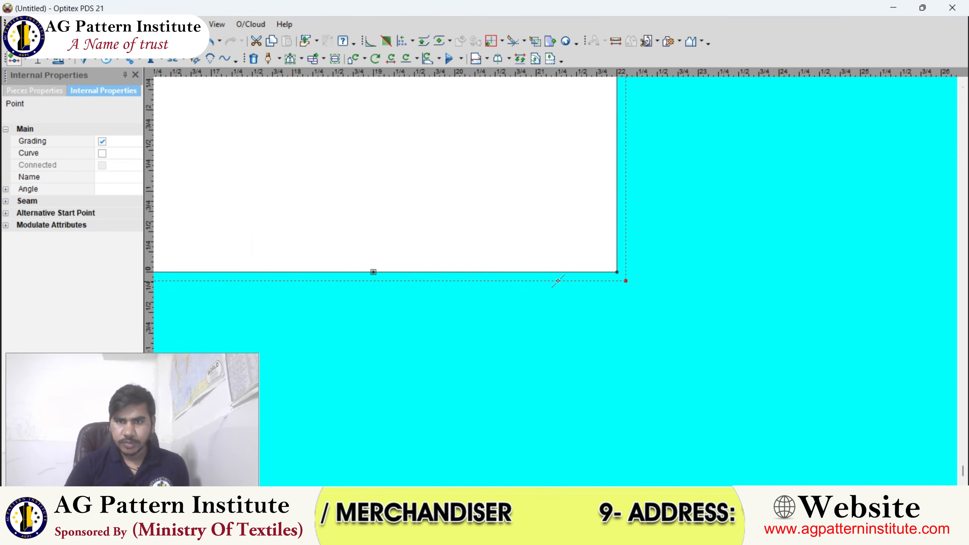
- Add another grade point on the bottom edge, 5/8 from the lower-right corner
click(569, 272)
double_click(109, 223)
text(5/8)
key(Return)
scroll(559, 284, down, 5)
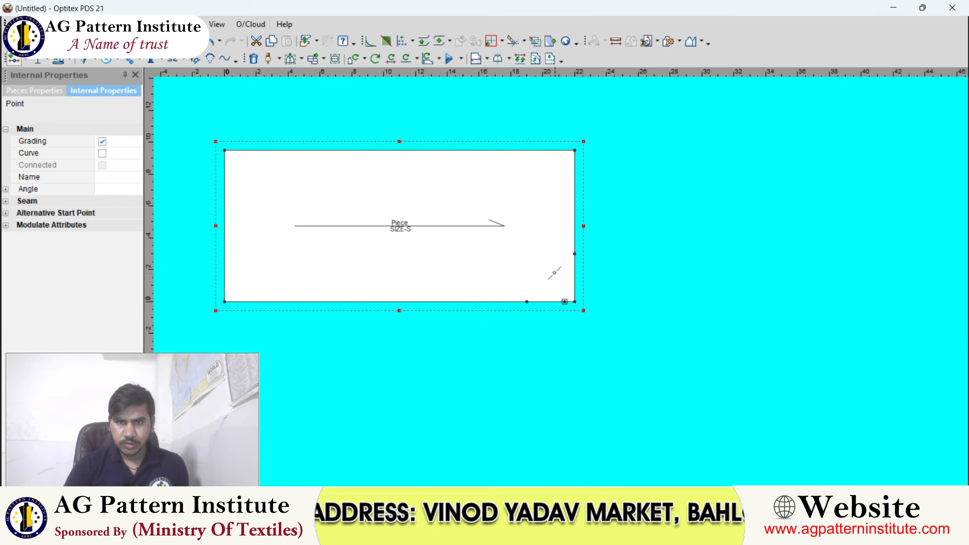
- Add a grade point on the piece's right edge, 7.25 above the lower-right corner
scroll(568, 285, up, 2)
click(587, 297)
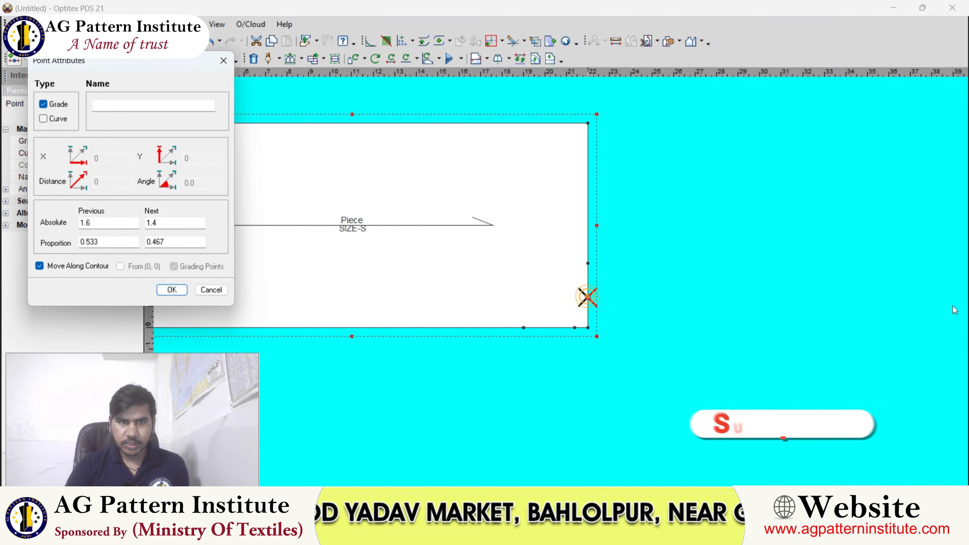
double_click(153, 223)
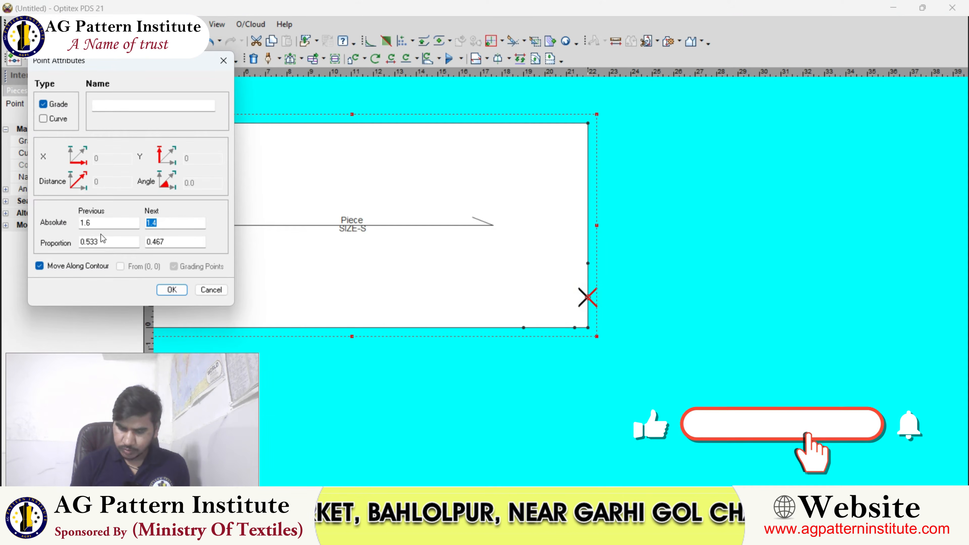
text(7.25)
key(Return)
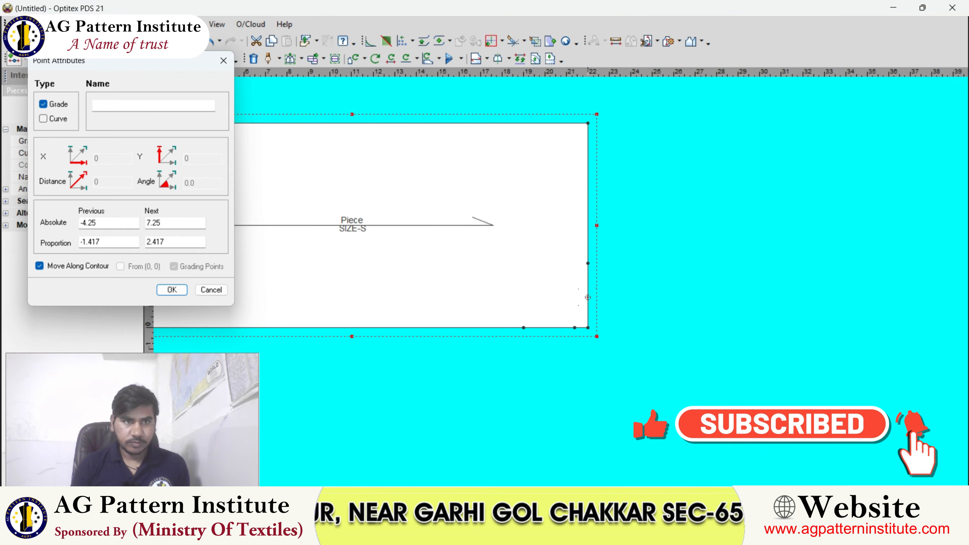
scroll(561, 287, down, 7)
- Add a grade point on the piece's top edge, 9 from the upper-right corner
scroll(560, 288, up, 5)
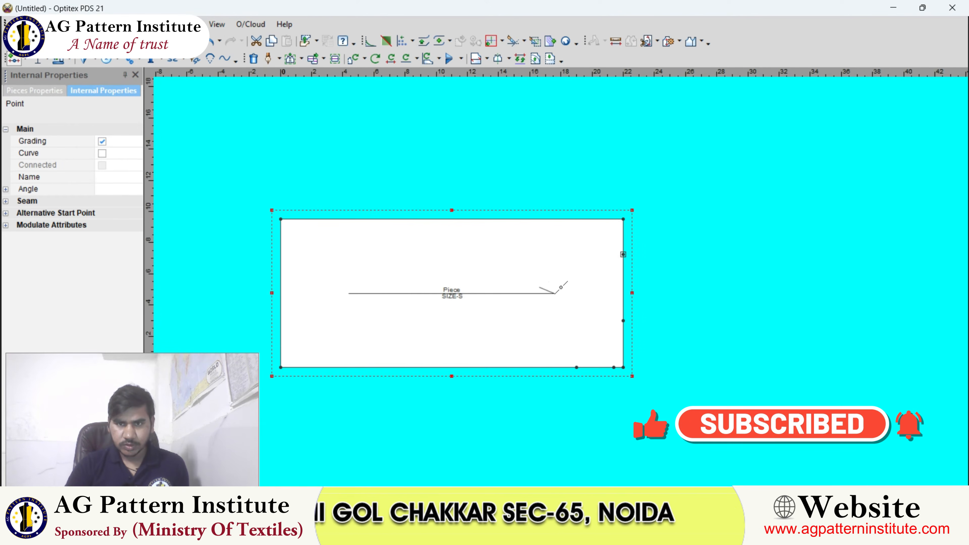
click(512, 220)
double_click(176, 224)
text(10)
key(Return)
scroll(561, 287, down, 3)
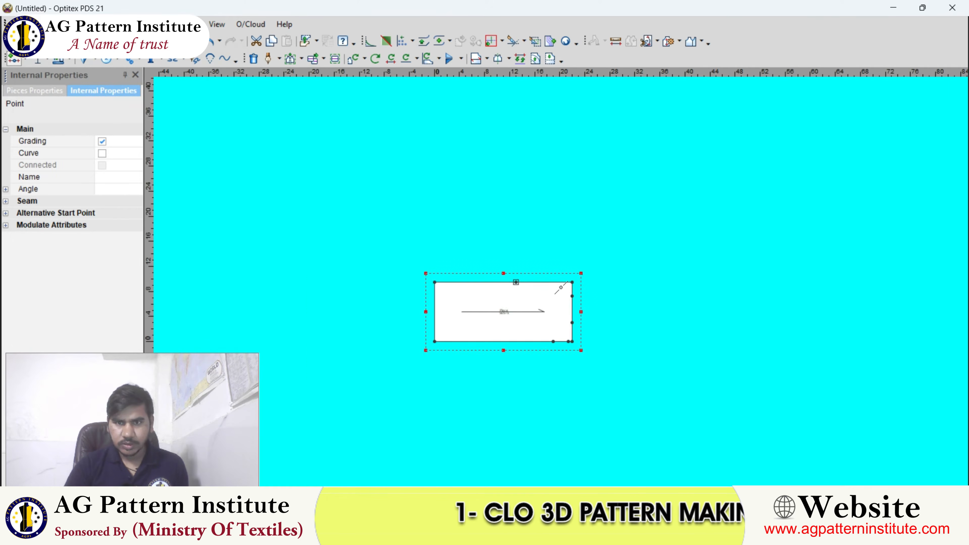
- Place a vertical guideline on the piece's right edge and a horizontal one through that edge's upper point, and display the segment lengths
scroll(564, 302, up, 3)
scroll(570, 312, up, 2)
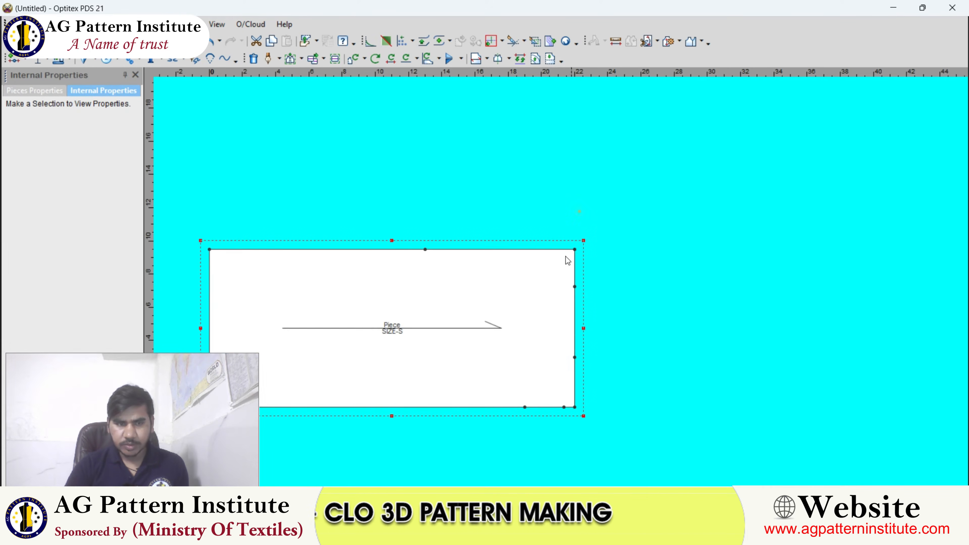
scroll(564, 285, up, 1)
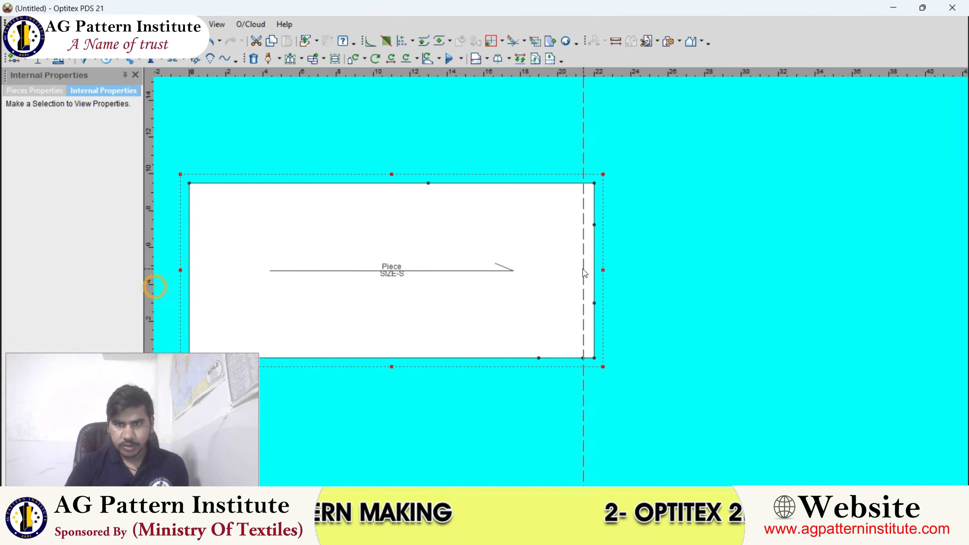
scroll(579, 272, up, 2)
key(F3)
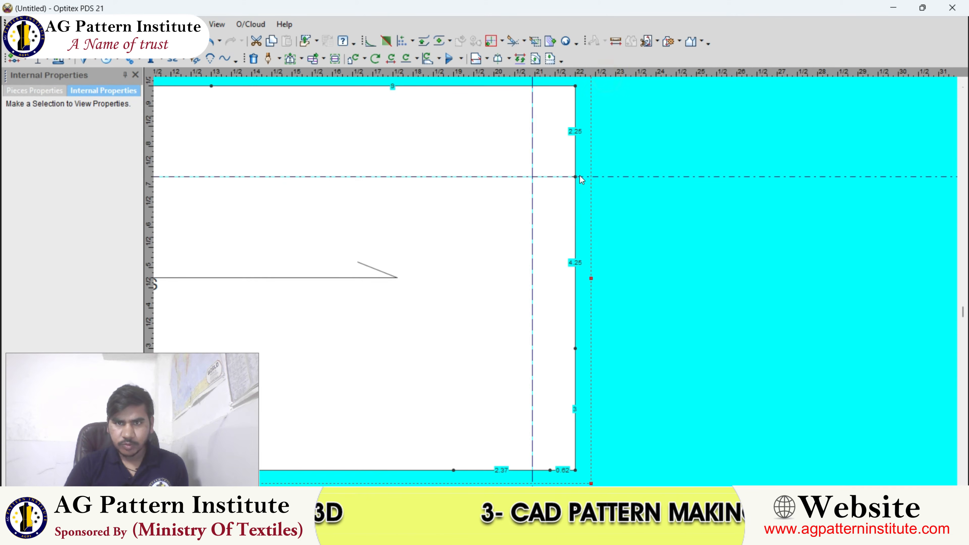
scroll(574, 199, down, 2)
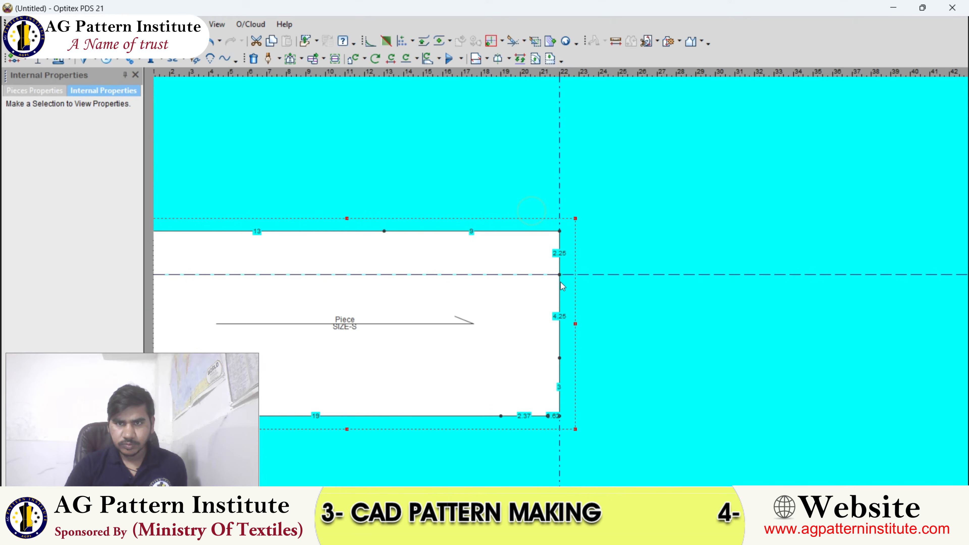
- Add a vertical guideline offset -1.41 from the guideline on the piece's right edge
double_click(554, 199)
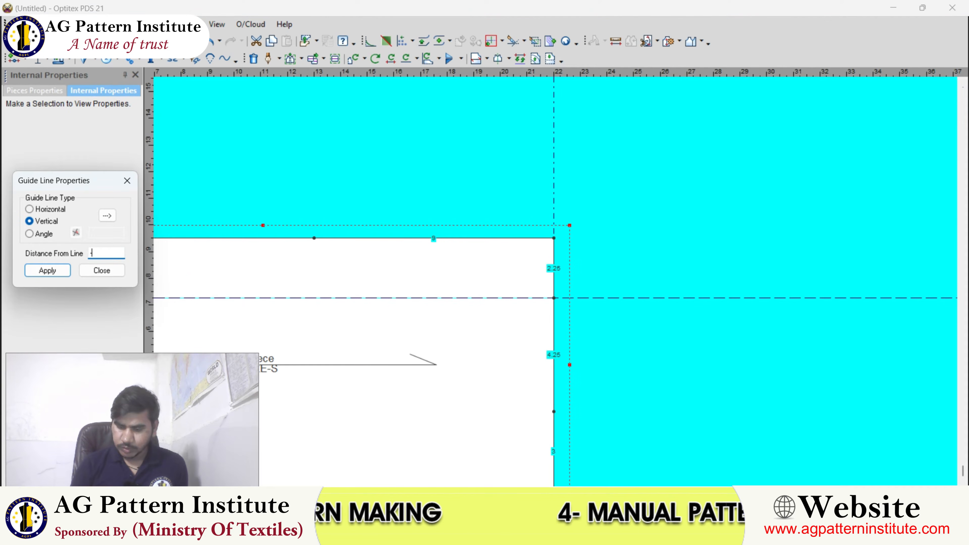
text(-1.41)
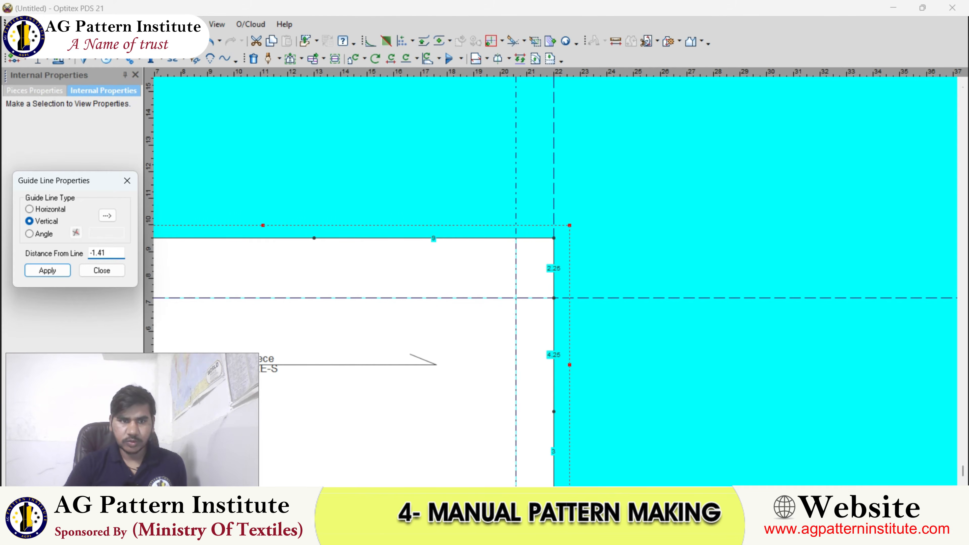
click(102, 270)
scroll(571, 277, down, 3)
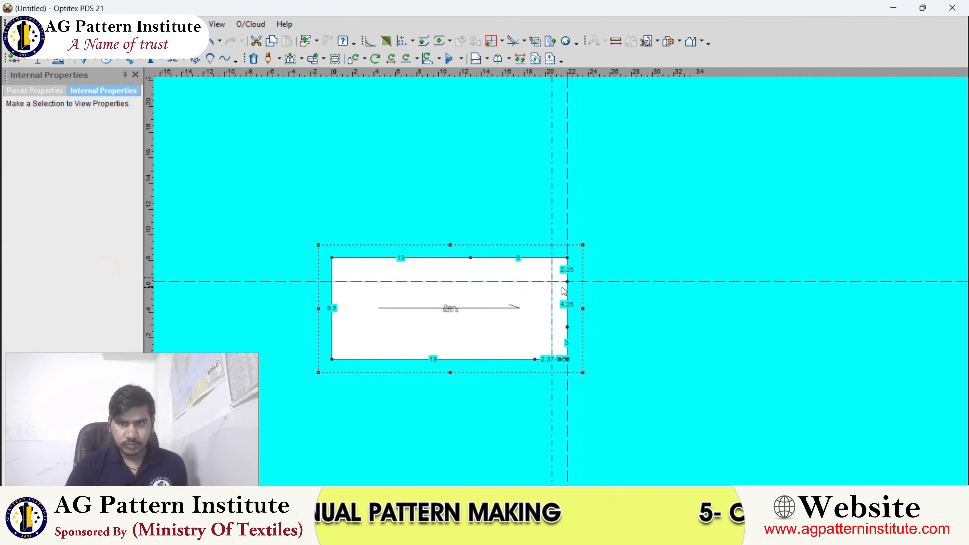
scroll(559, 275, up, 1)
- Move the upper-right corner and the edge point below it by X -1.41 and Y 0.08 onto the offset guideline
key(m)
drag(532, 156, 589, 251)
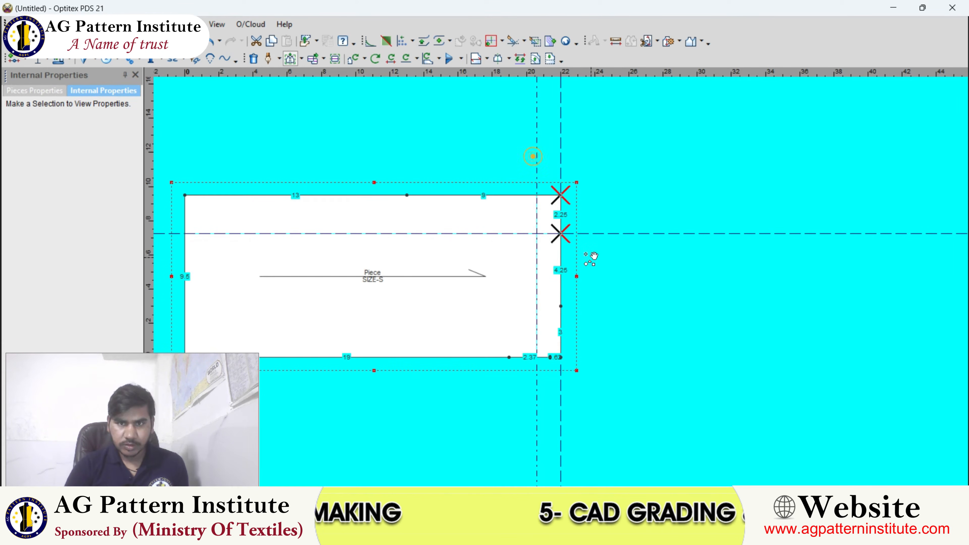
scroll(588, 259, up, 2)
drag(502, 261, 493, 258)
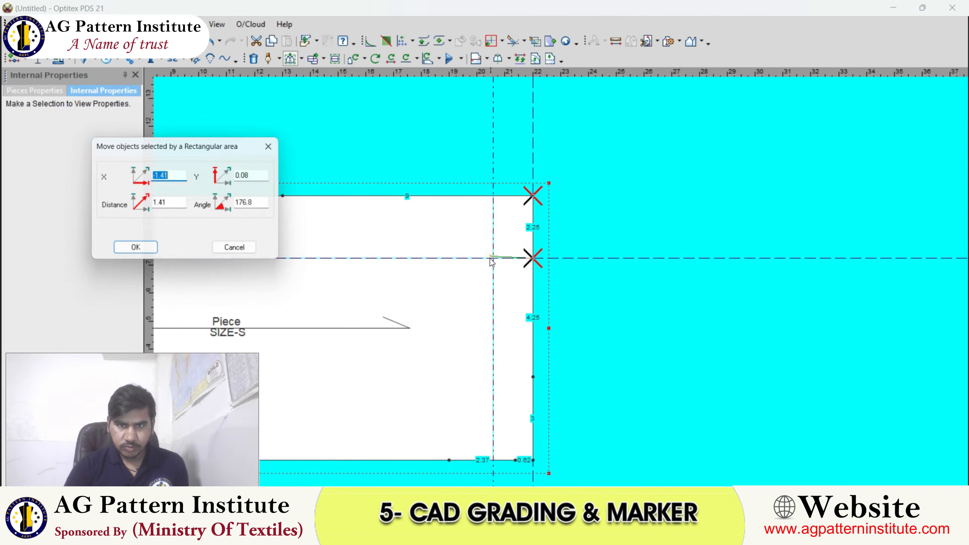
click(143, 250)
scroll(572, 245, down, 3)
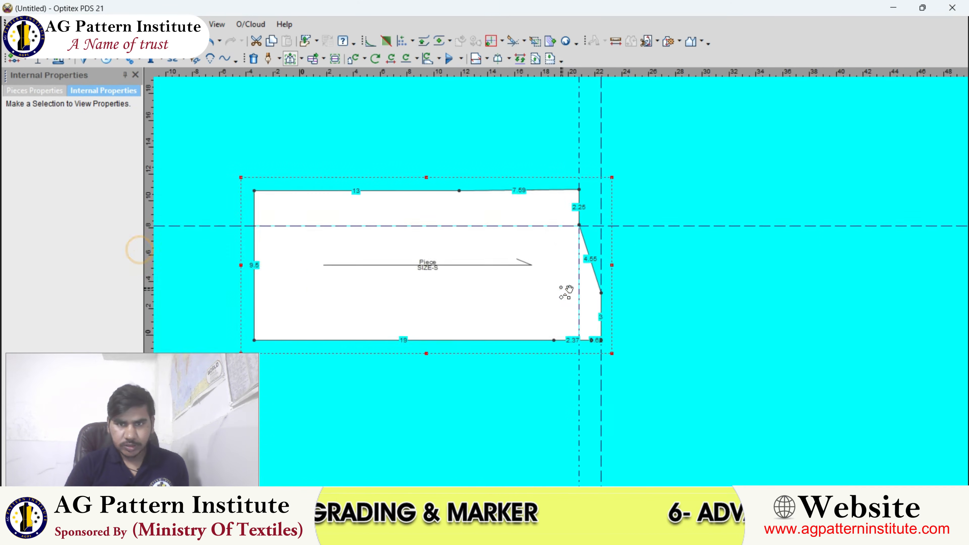
scroll(608, 210, up, 2)
right_click(630, 170)
click(630, 169)
scroll(630, 168, down, 4)
scroll(562, 267, up, 2)
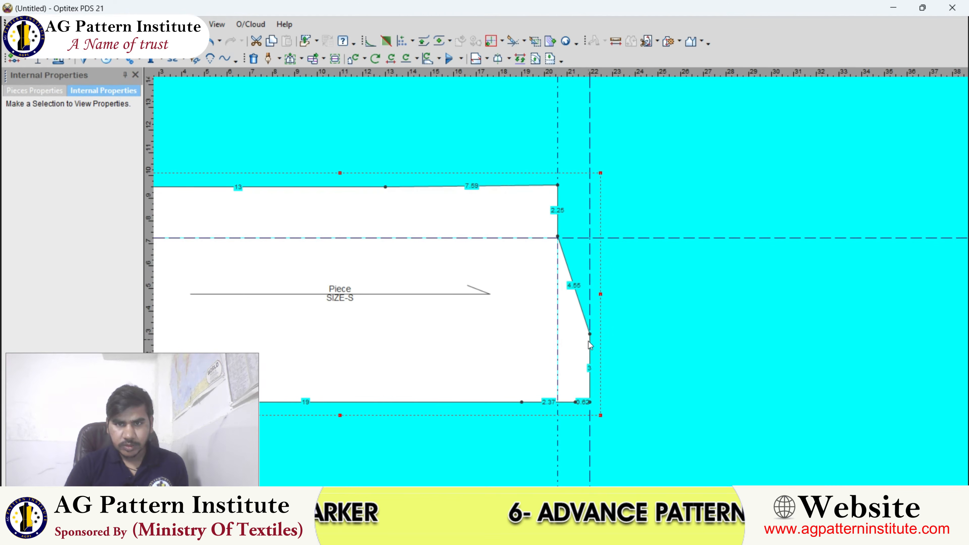
- Place an angled guideline through both ends of the slanted segment on the piece's right side
drag(146, 240, 708, 221)
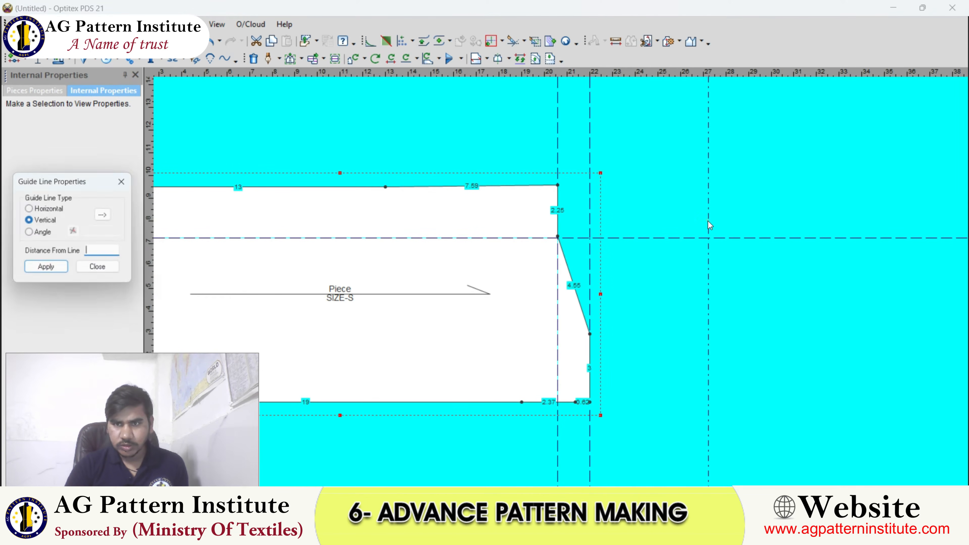
click(107, 216)
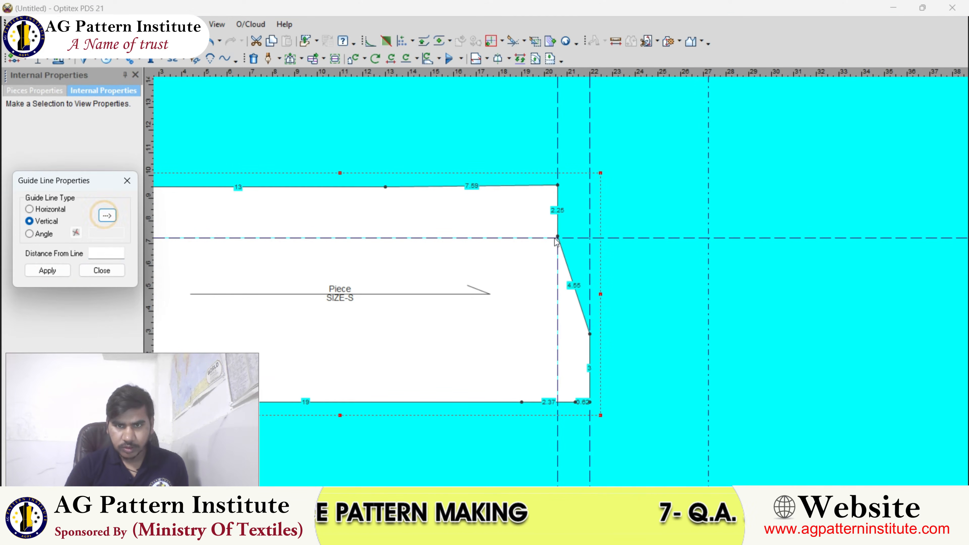
click(589, 335)
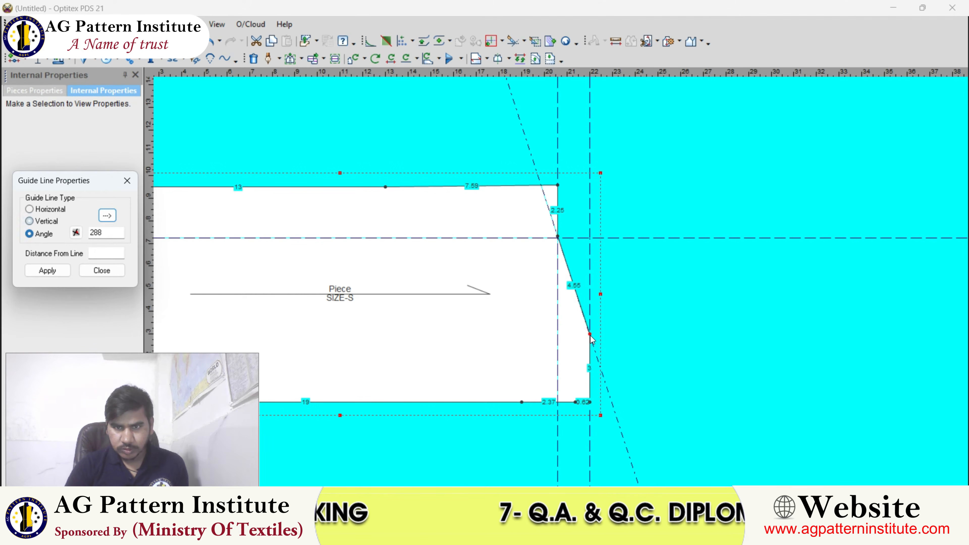
click(102, 271)
scroll(558, 288, down, 3)
scroll(561, 287, up, 4)
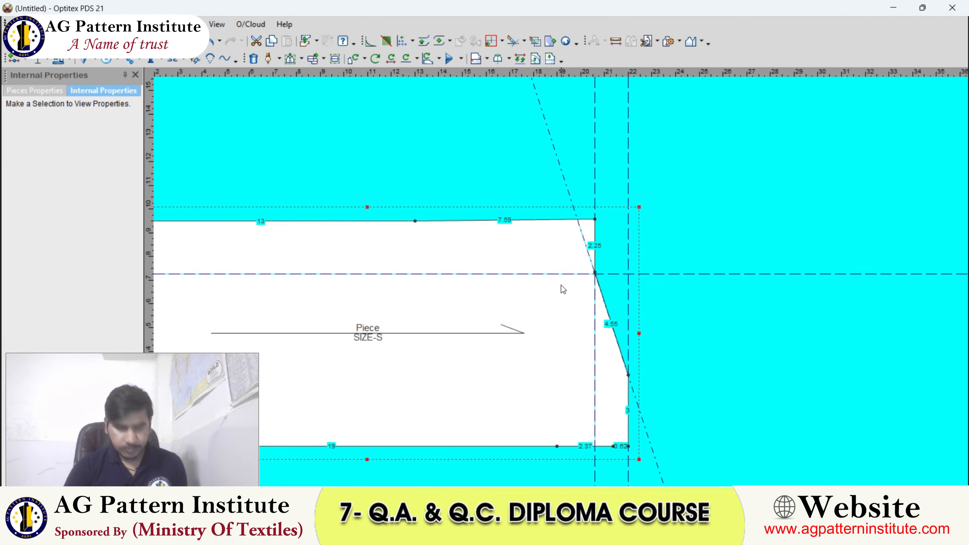
- Move the upper-right corner point along the top edge onto the angled guideline, at X 19.86 and Y 9.58
scroll(563, 287, up, 4)
drag(614, 242, 575, 241)
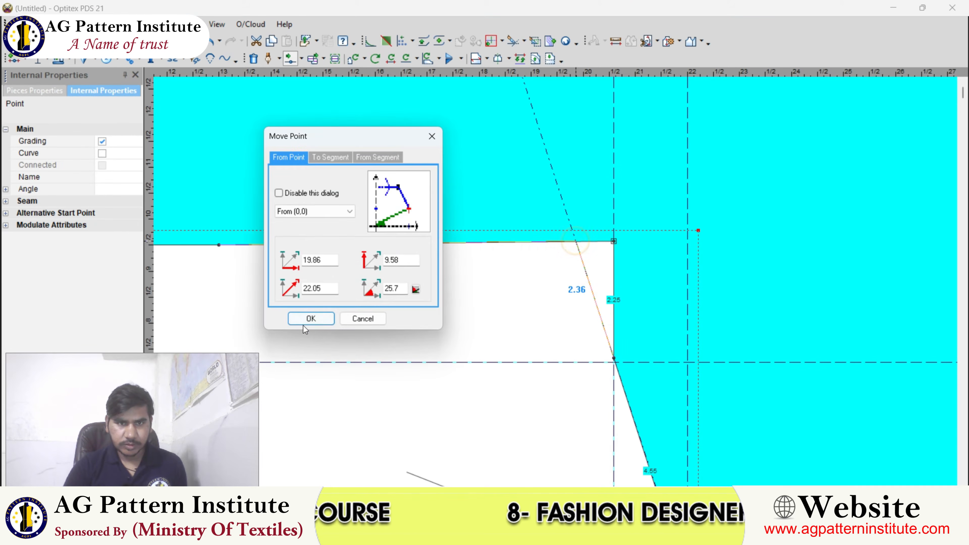
click(320, 319)
scroll(577, 278, down, 5)
right_click(591, 210)
click(604, 221)
scroll(562, 287, up, 2)
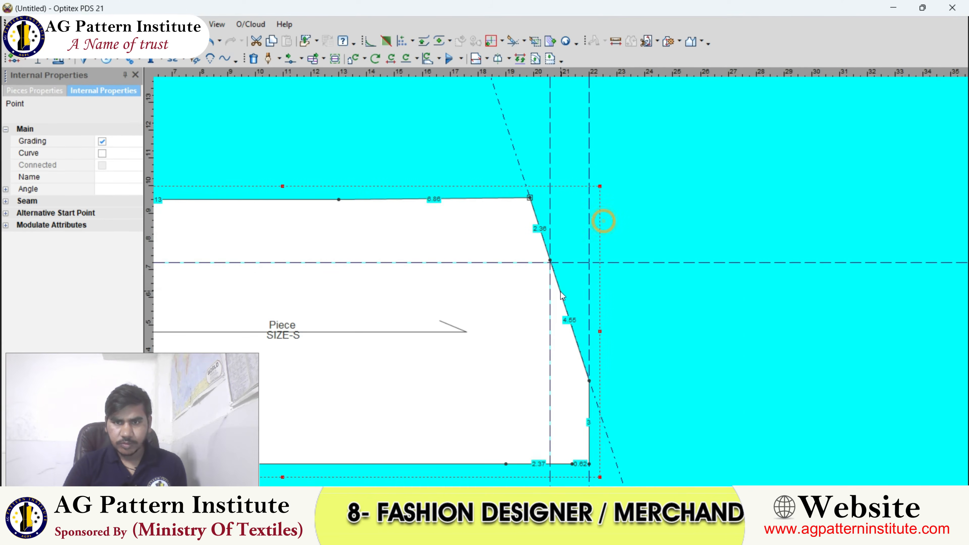
- Place a horizontal guideline along the piece's bottom edge and another one 10.5 above it
scroll(557, 291, down, 2)
scroll(614, 130, up, 2)
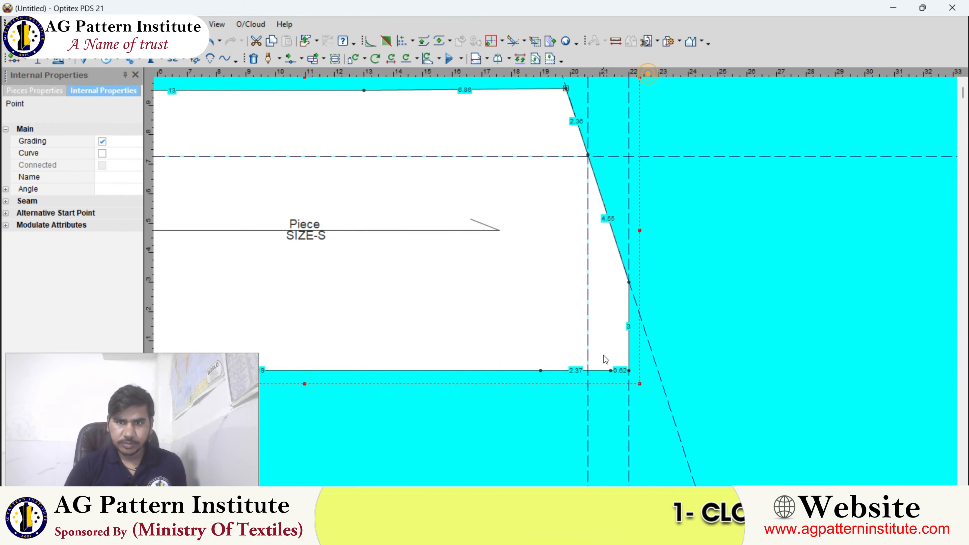
scroll(557, 283, down, 1)
scroll(559, 283, down, 2)
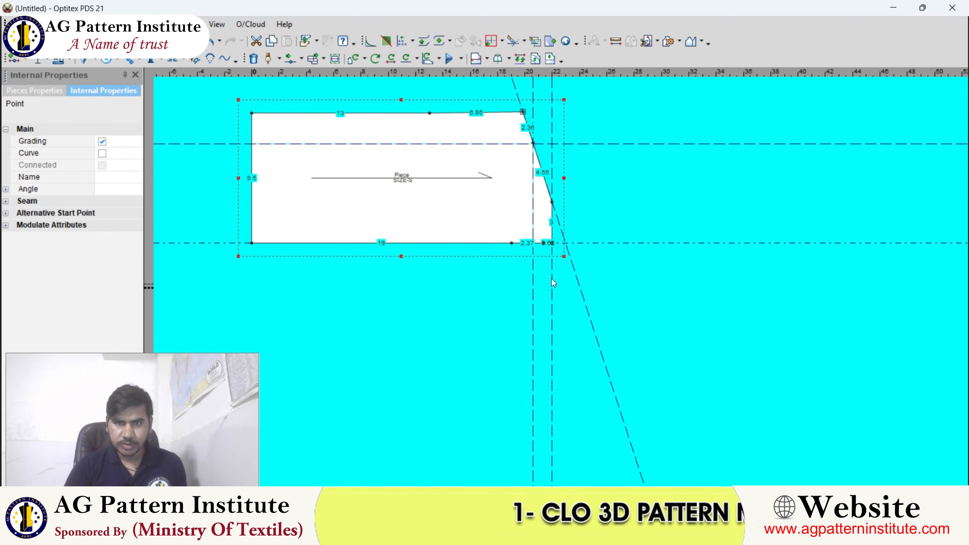
scroll(564, 284, up, 1)
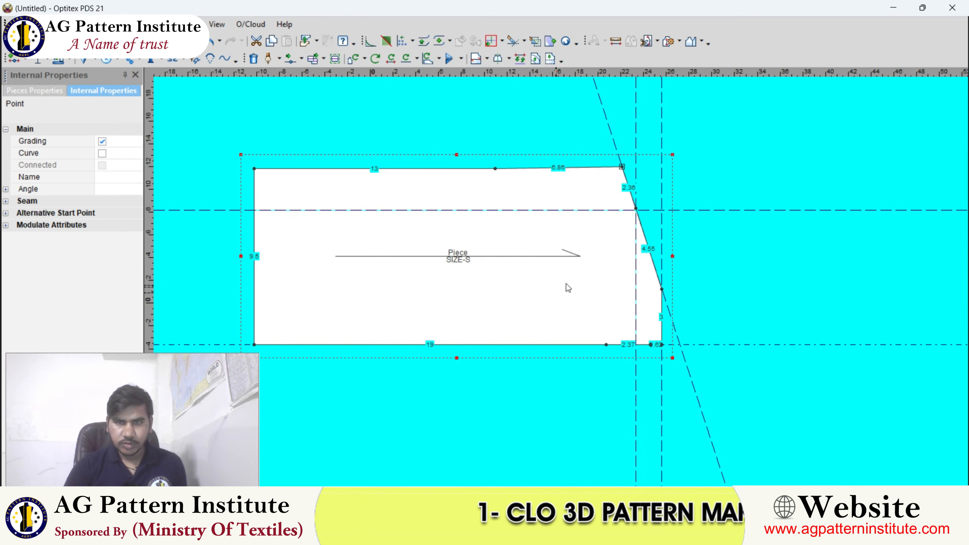
double_click(739, 344)
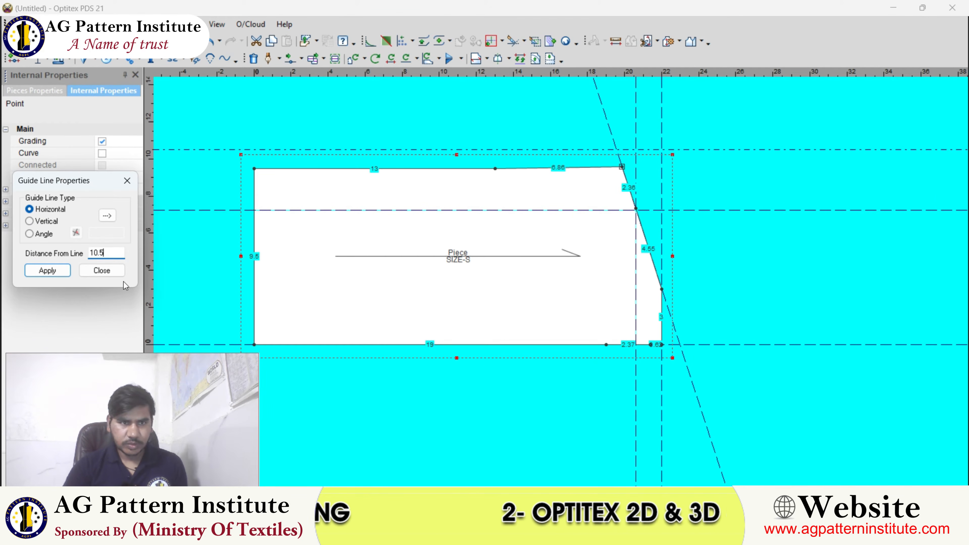
click(102, 270)
- Move the upper-right corner point to the intersection of the angled guideline and the 10.5 horizontal guideline
scroll(559, 282, up, 3)
drag(565, 242, 592, 291)
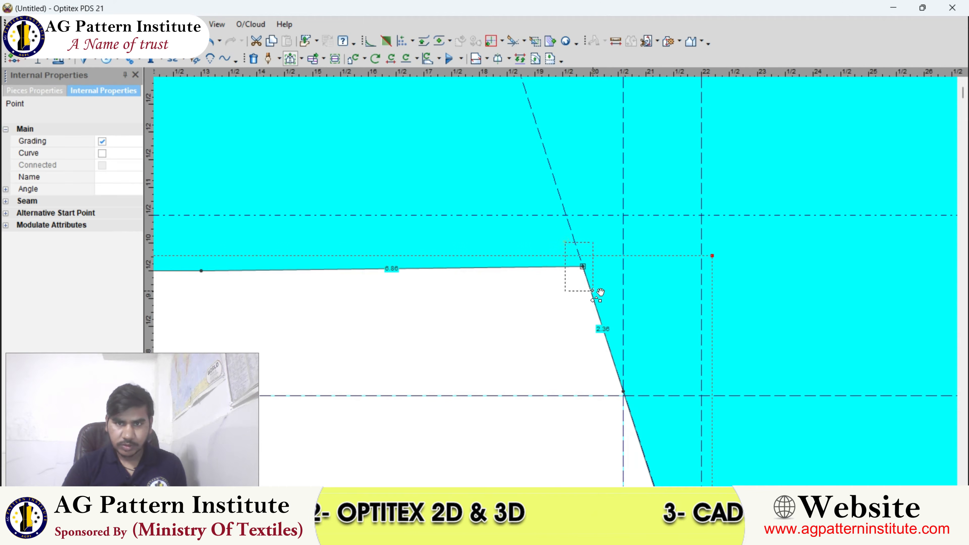
click(565, 213)
click(128, 249)
scroll(413, 288, down, 3)
right_click(514, 221)
click(523, 231)
scroll(572, 310, down, 4)
scroll(606, 419, up, 3)
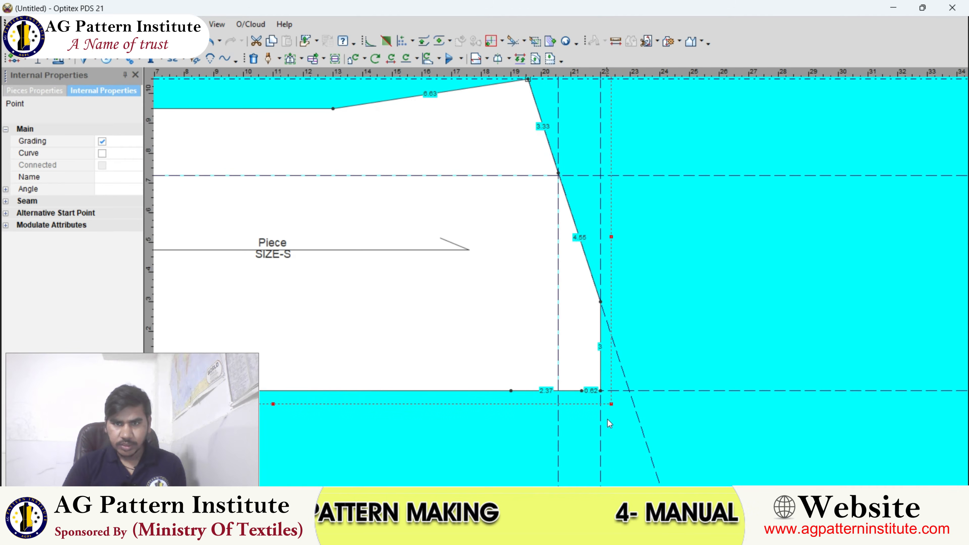
- Add a horizontal guideline 3.3/4 above the guideline on the piece's bottom edge
double_click(673, 391)
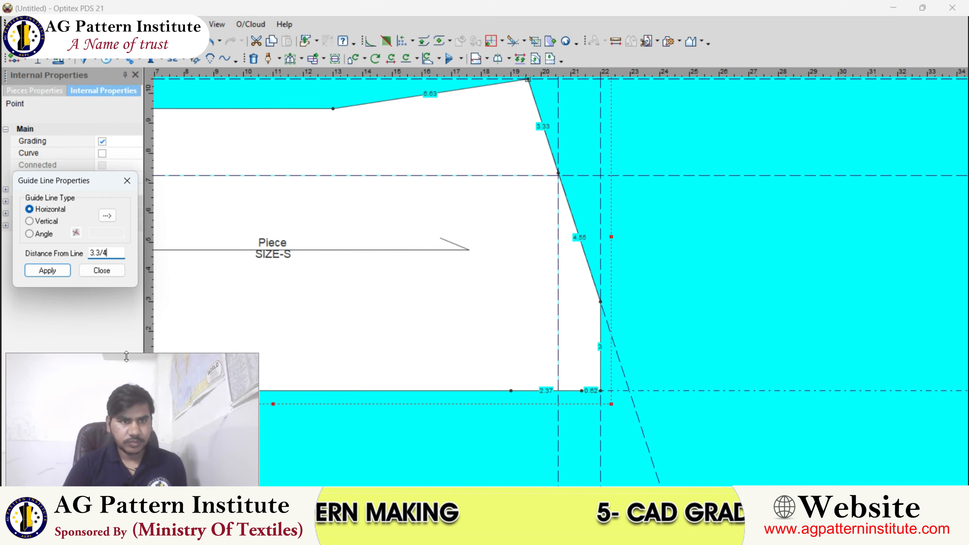
click(100, 271)
scroll(536, 277, down, 2)
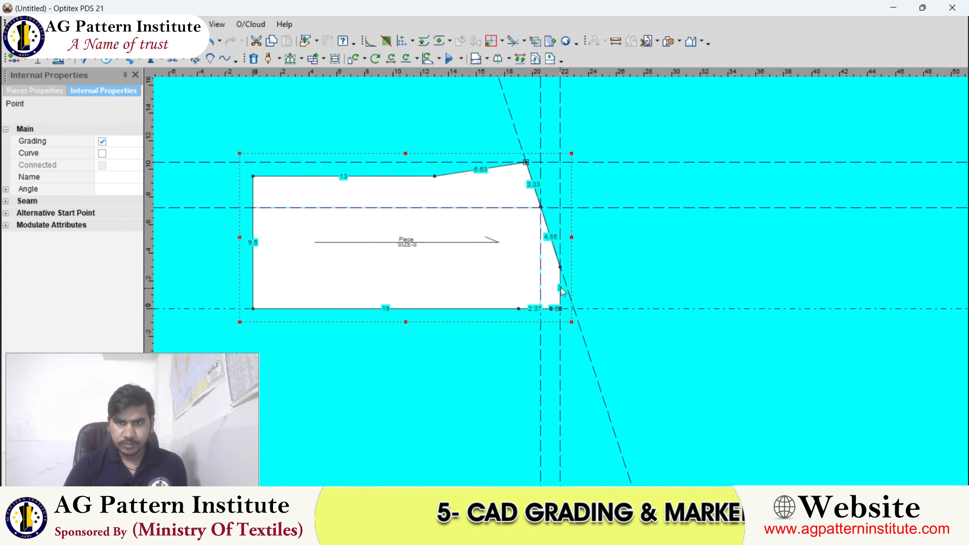
scroll(628, 319, up, 1)
double_click(631, 319)
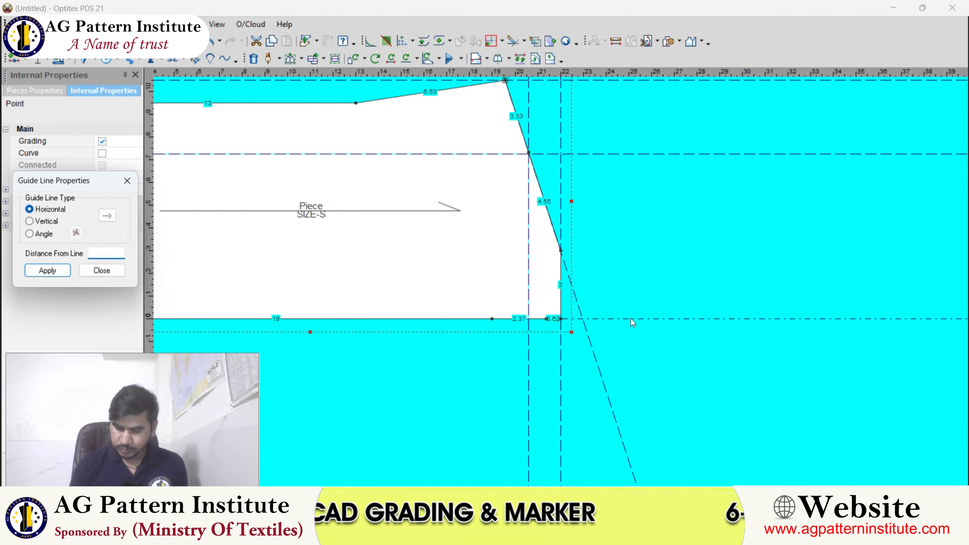
text(3.3/4)
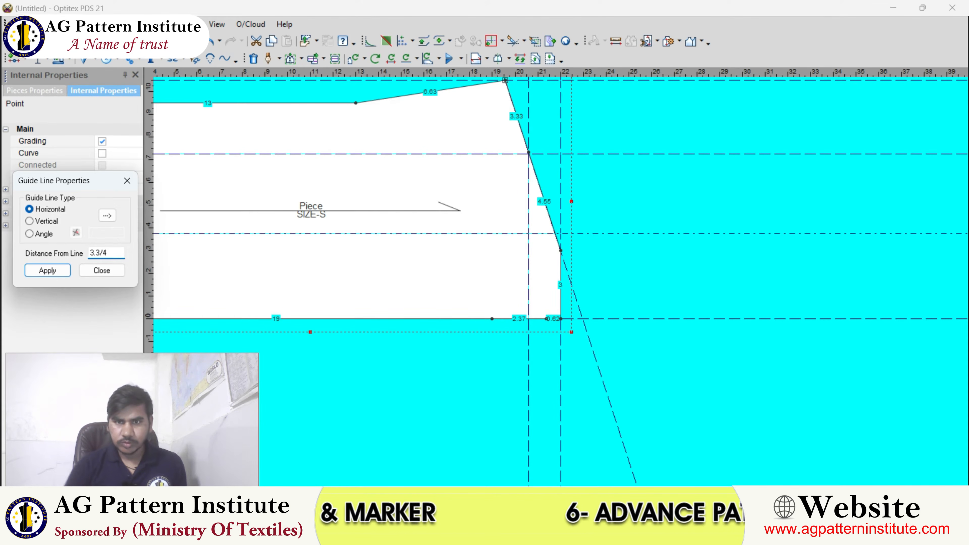
click(101, 270)
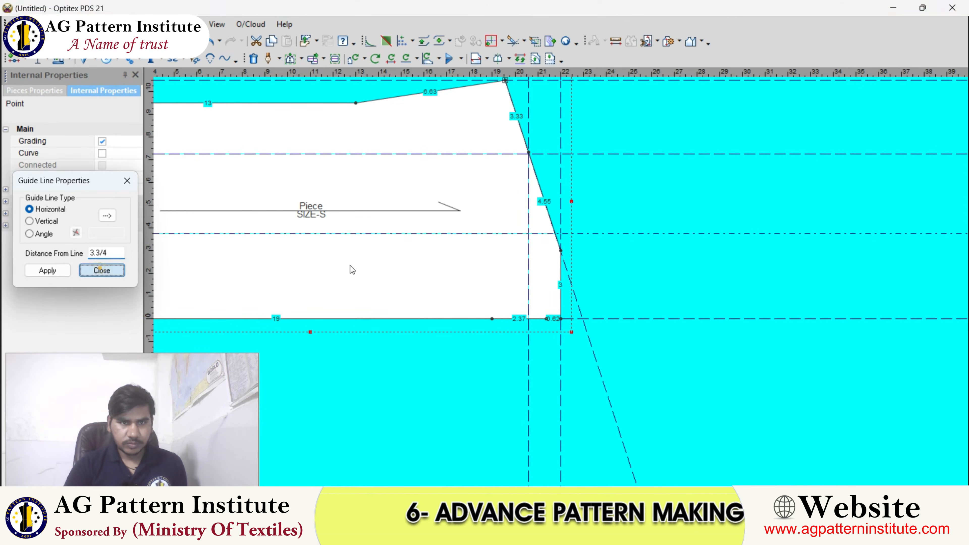
- Add a grade point on the slanted right edge where the 3.3/4 horizontal guideline crosses it
scroll(555, 281, up, 3)
scroll(520, 279, up, 2)
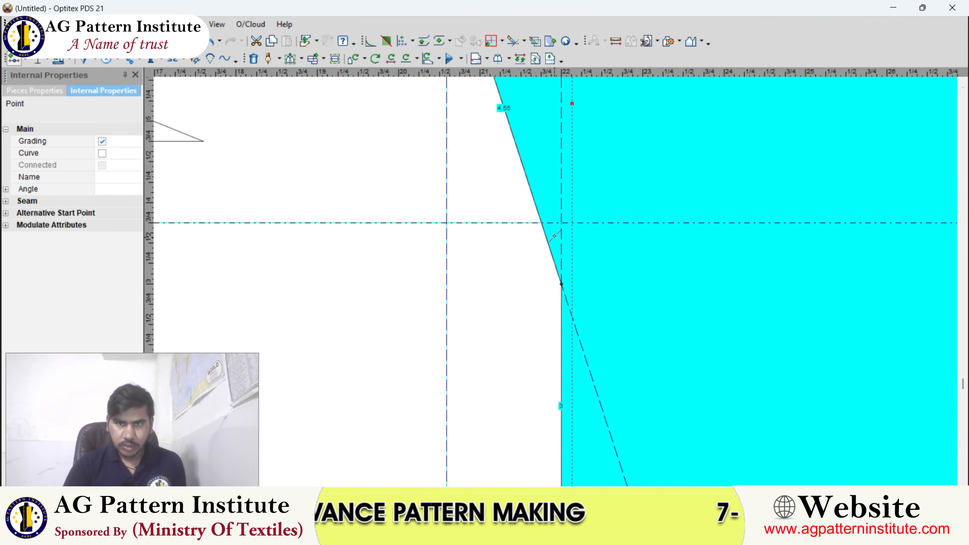
click(539, 218)
click(211, 290)
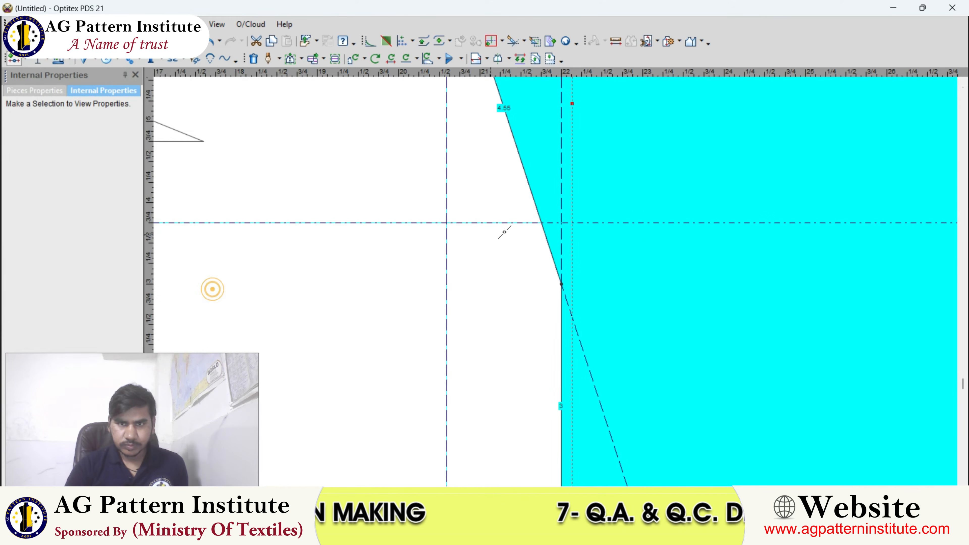
click(540, 222)
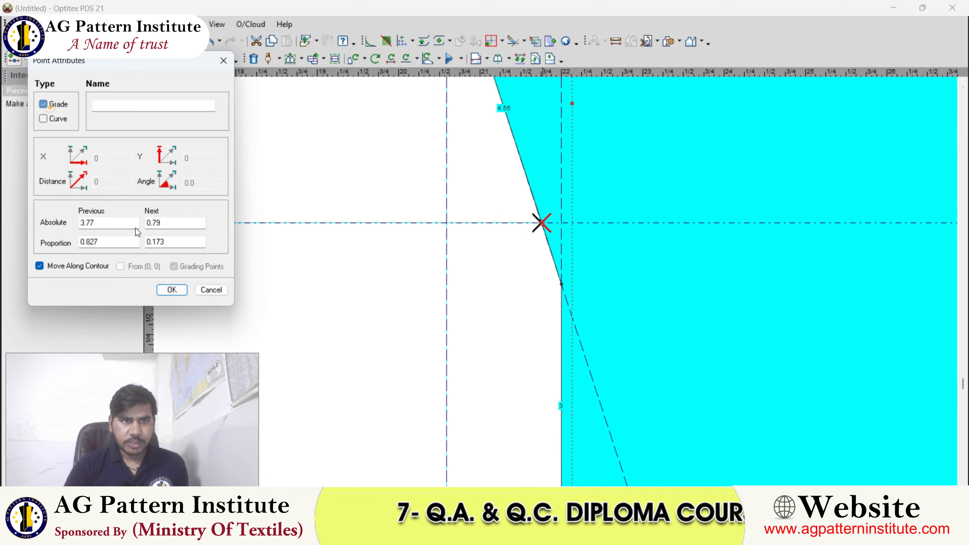
click(172, 290)
scroll(523, 347, down, 4)
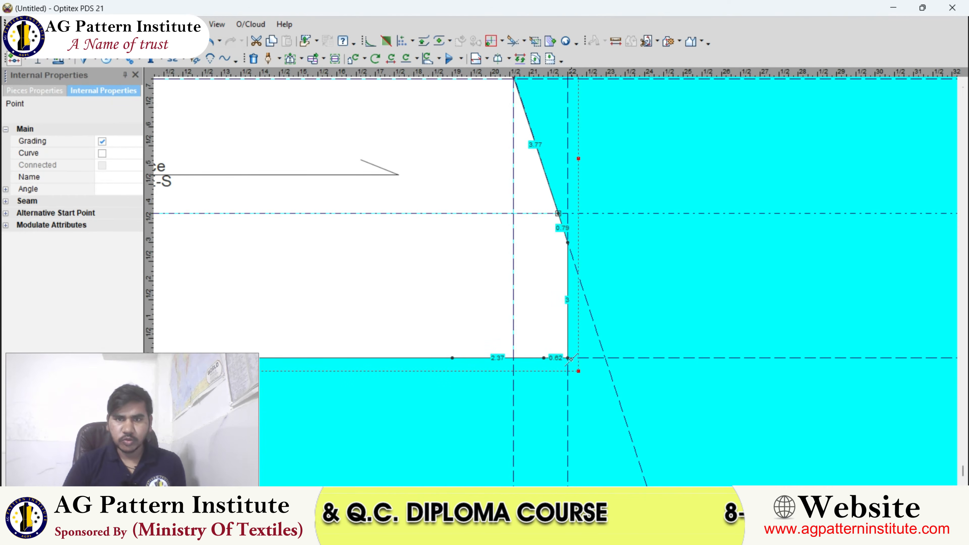
- Delete the piece's lower-right corner point so the edge runs straight to the next bottom-edge point
scroll(555, 346, up, 1)
scroll(555, 281, up, 2)
scroll(549, 291, down, 2)
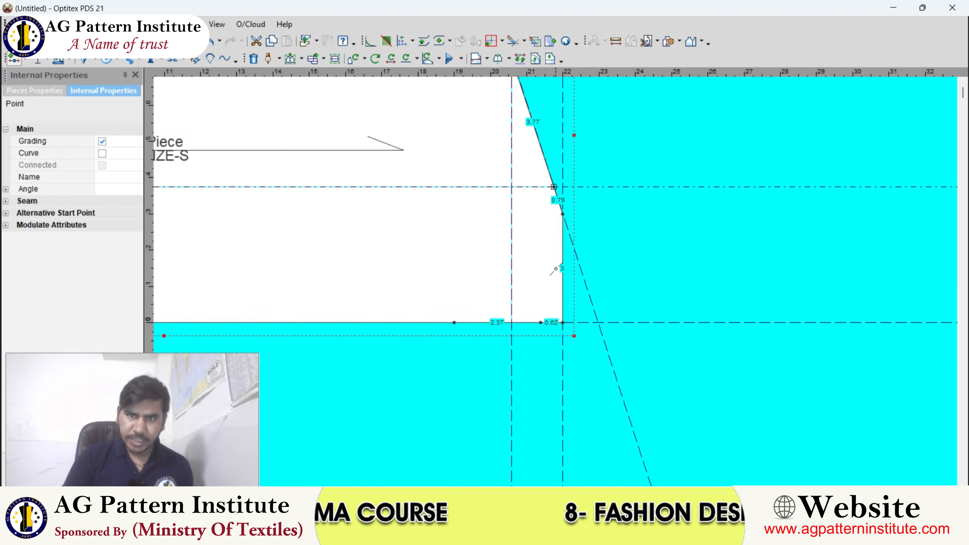
right_click(598, 199)
click(611, 204)
key(Delete)
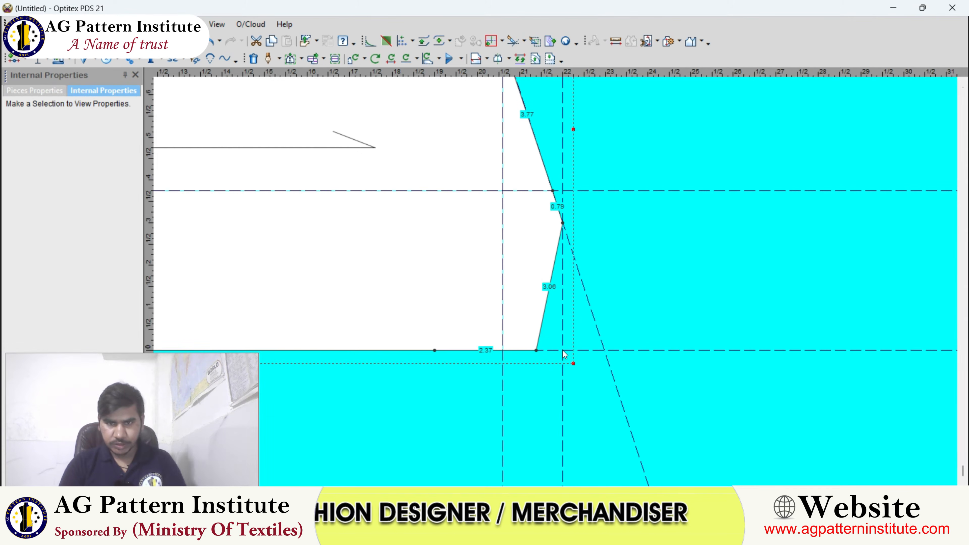
- Add a grade point on the bottom edge, 3/4 from its right end
scroll(518, 311, down, 2)
scroll(556, 282, up, 2)
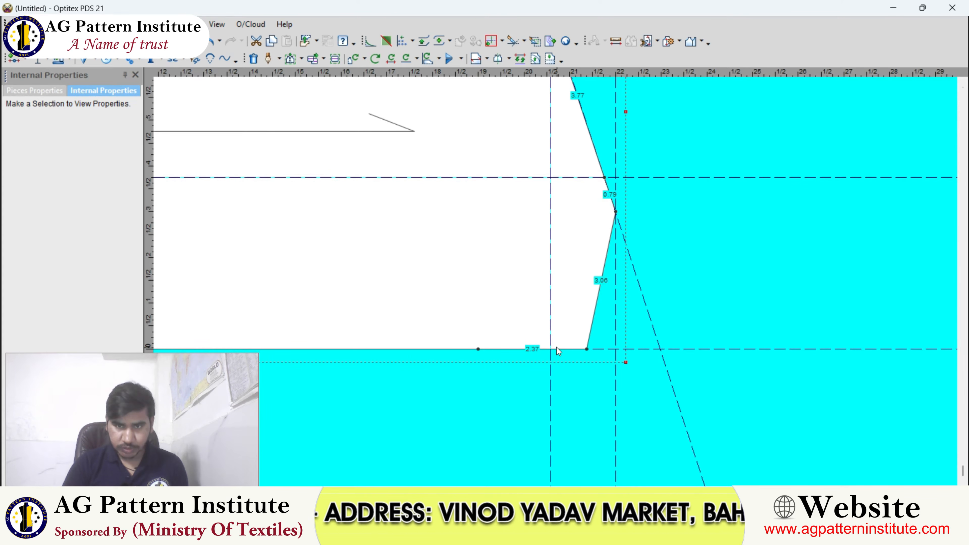
key(o)
click(567, 348)
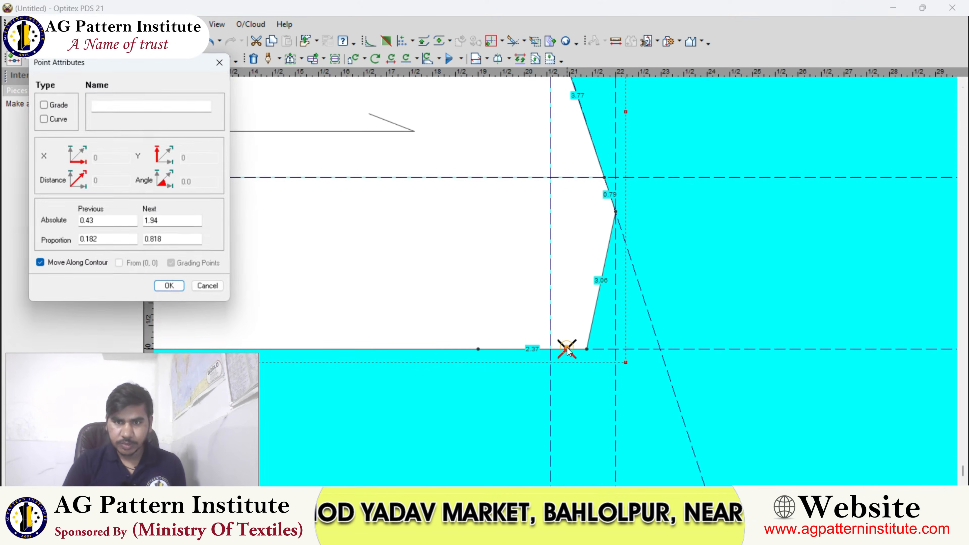
text(3/)
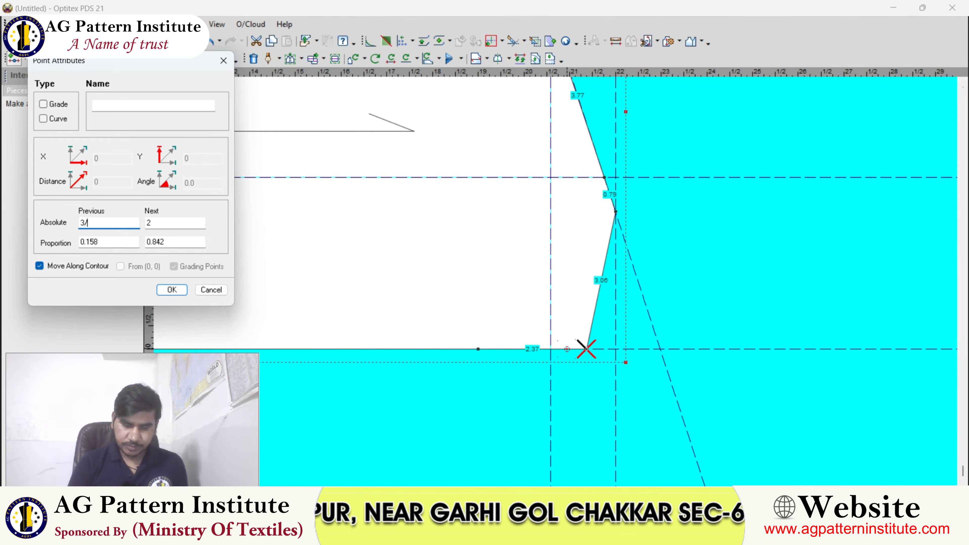
text(84)
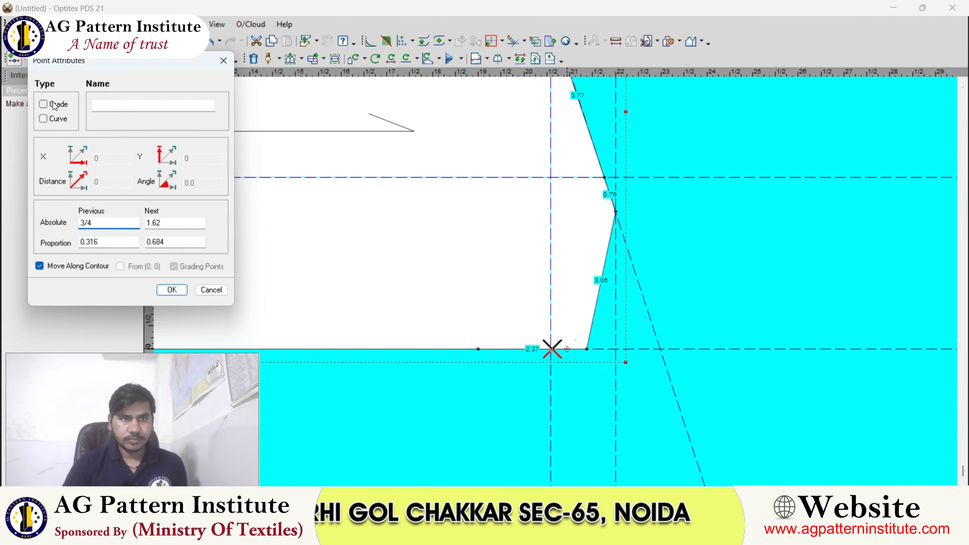
click(171, 290)
scroll(538, 240, up, 2)
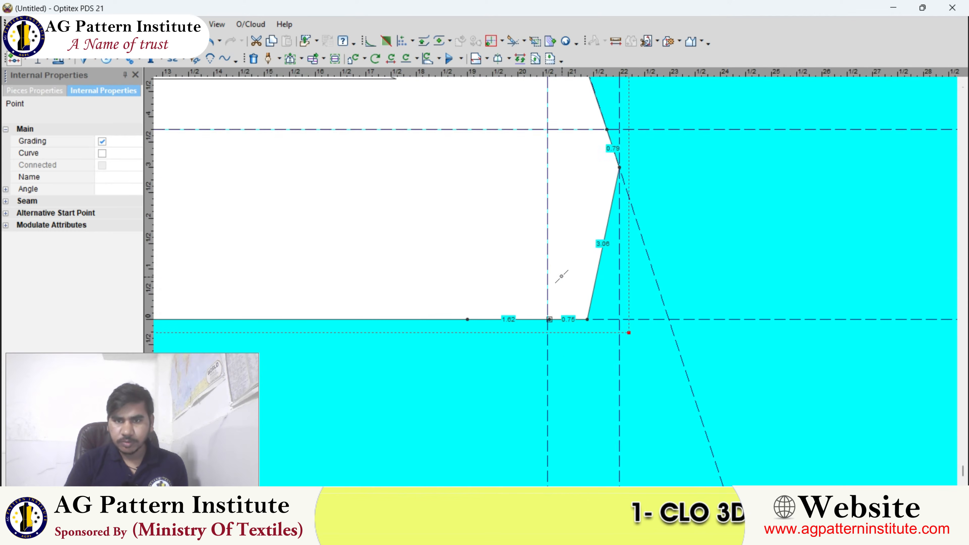
- Delete the right end point of the bottom edge so the edge ends at the point 3/4 before it
click(536, 236)
click(592, 340)
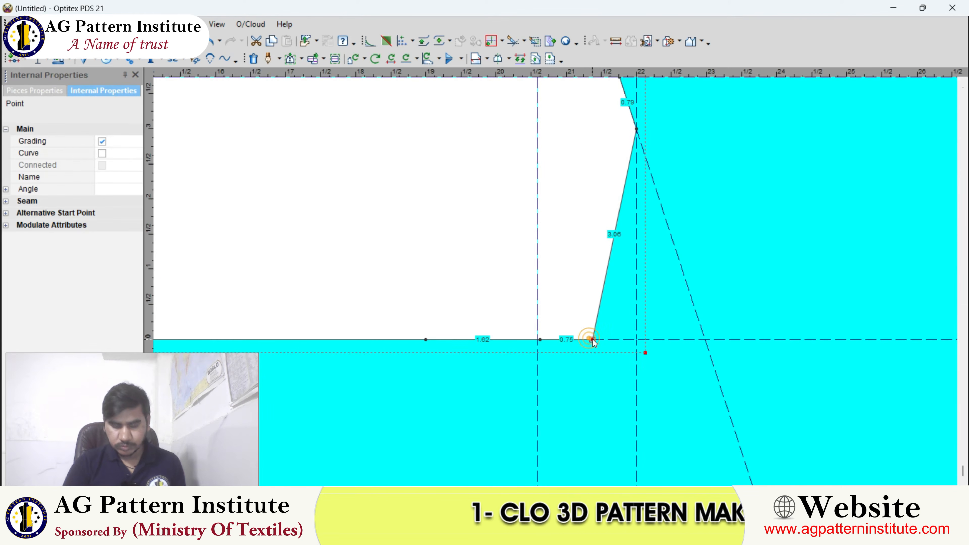
key(Delete)
- Try deleting the piece's rightmost point just below the 3.3/4 guideline, and undo the deletion
scroll(656, 191, up, 1)
click(533, 203)
key(Delete)
scroll(556, 290, down, 3)
key(l)
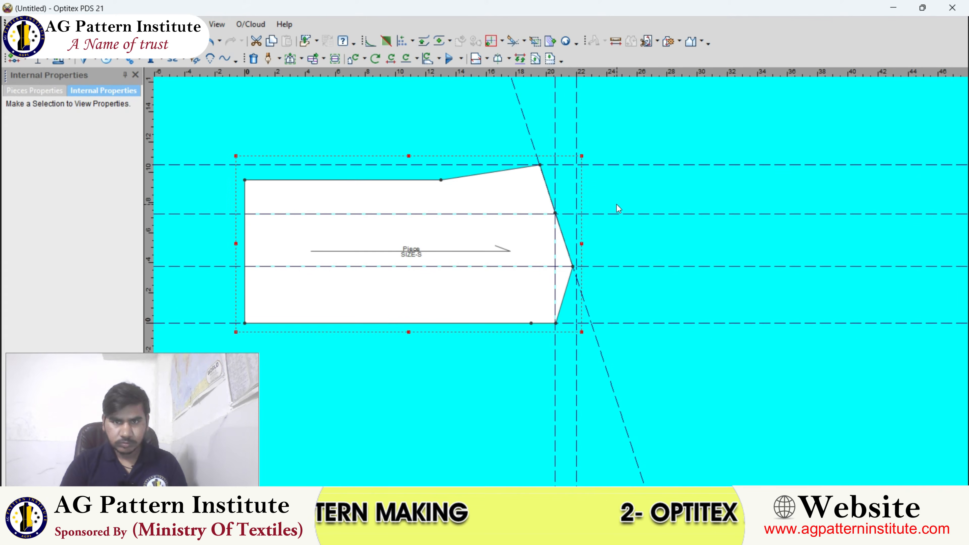
scroll(557, 286, down, 3)
scroll(557, 277, up, 8)
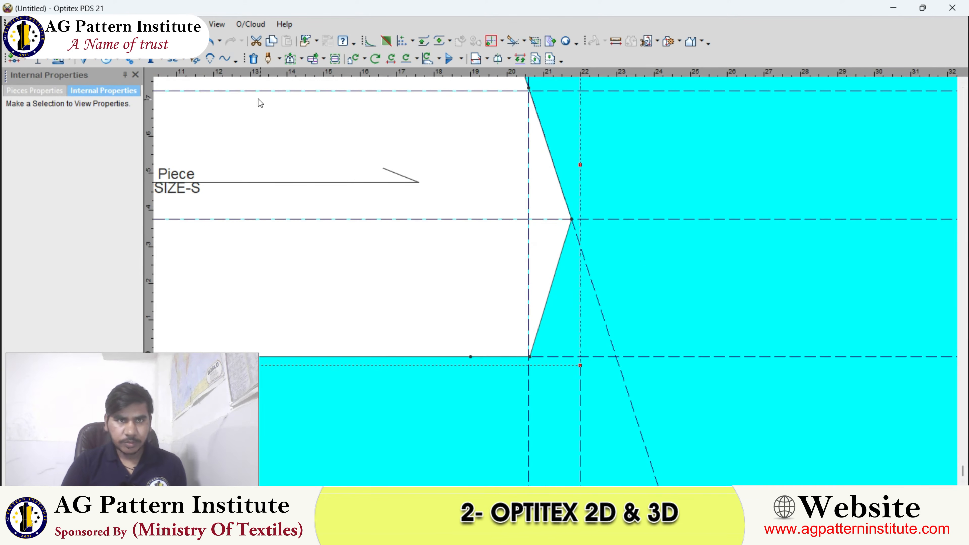
click(209, 41)
scroll(561, 281, down, 2)
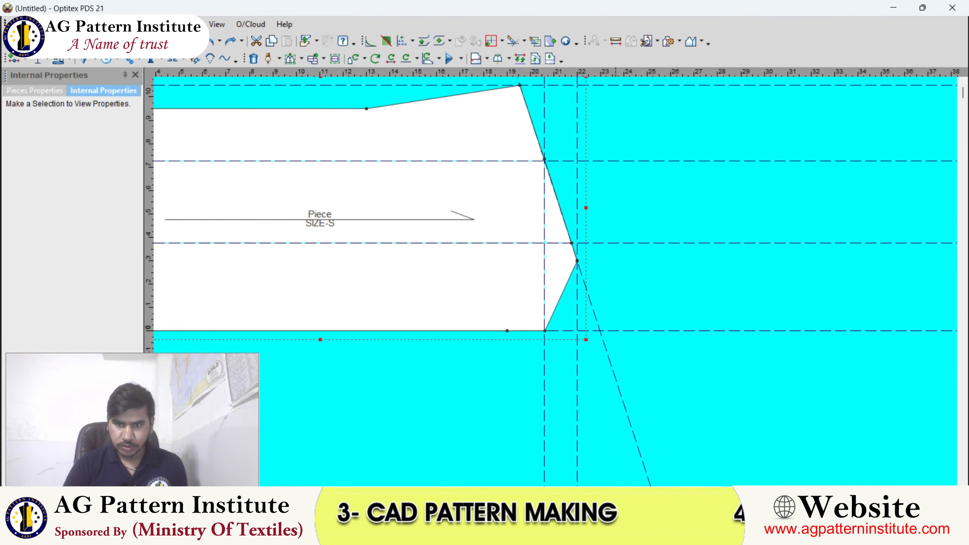
- Switch to the reference photo, examine the top's V-neckline and shoulders up close, and return to Optitex PDS
click(624, 534)
scroll(495, 142, down, 1)
scroll(495, 145, up, 5)
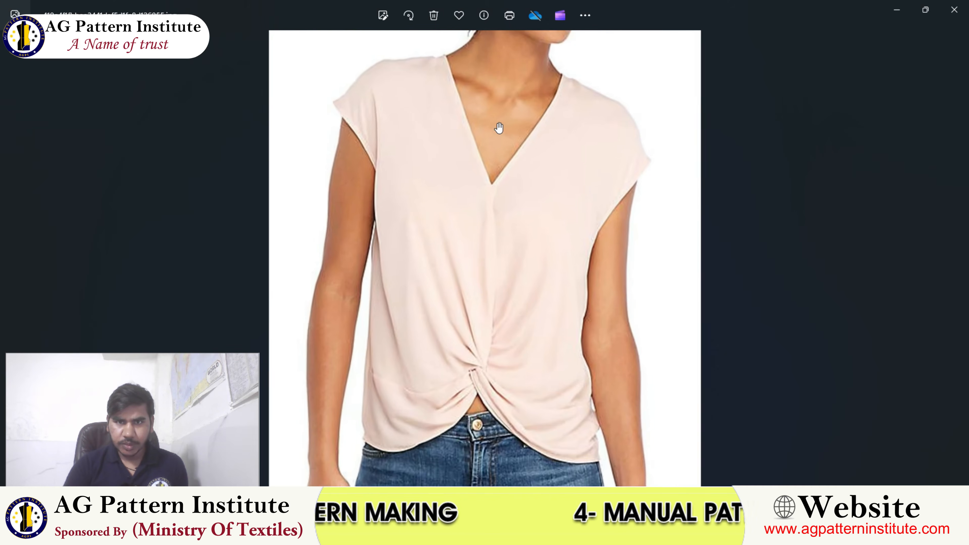
scroll(495, 158, up, 1)
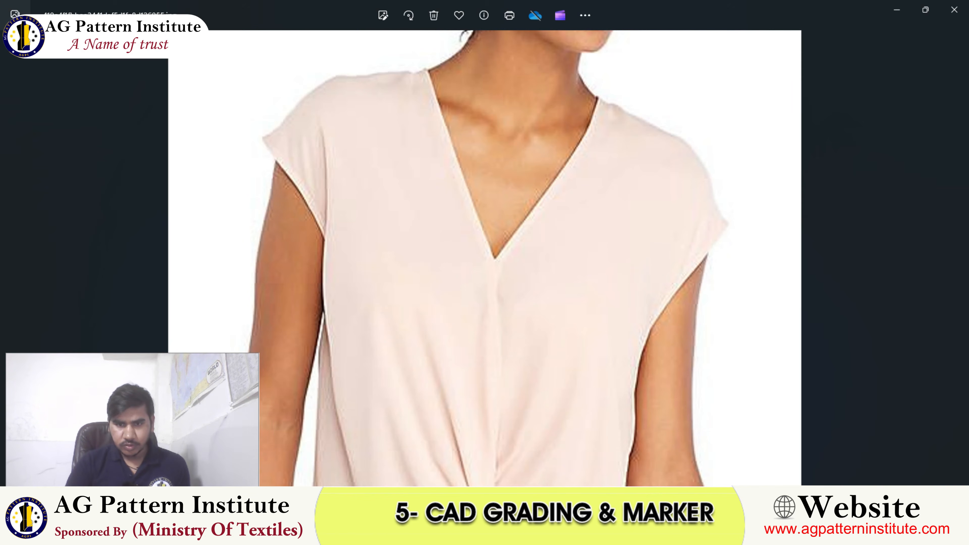
click(519, 532)
scroll(564, 291, down, 1)
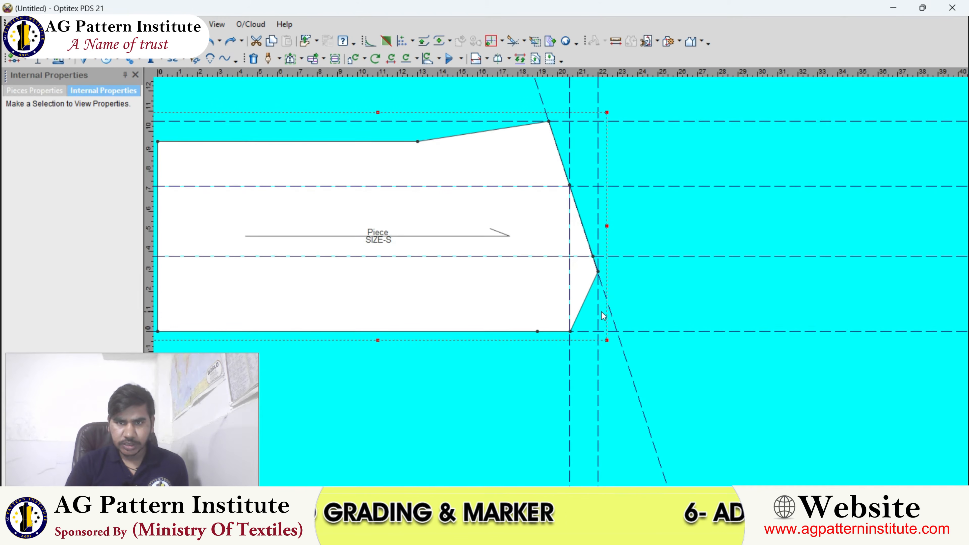
- Add a vertical guideline at a distance of -7.5 from the guideline through the piece's rightmost point
double_click(599, 314)
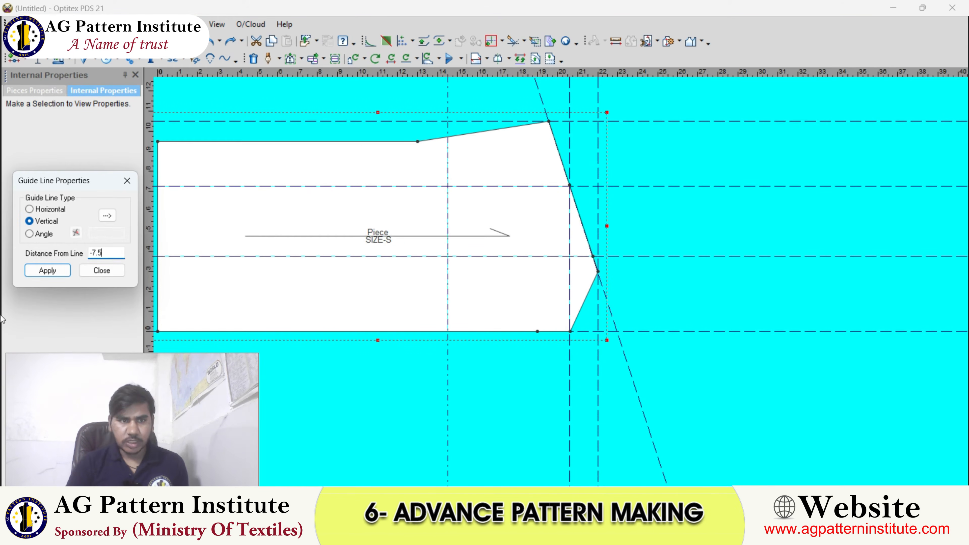
click(93, 270)
scroll(541, 283, up, 2)
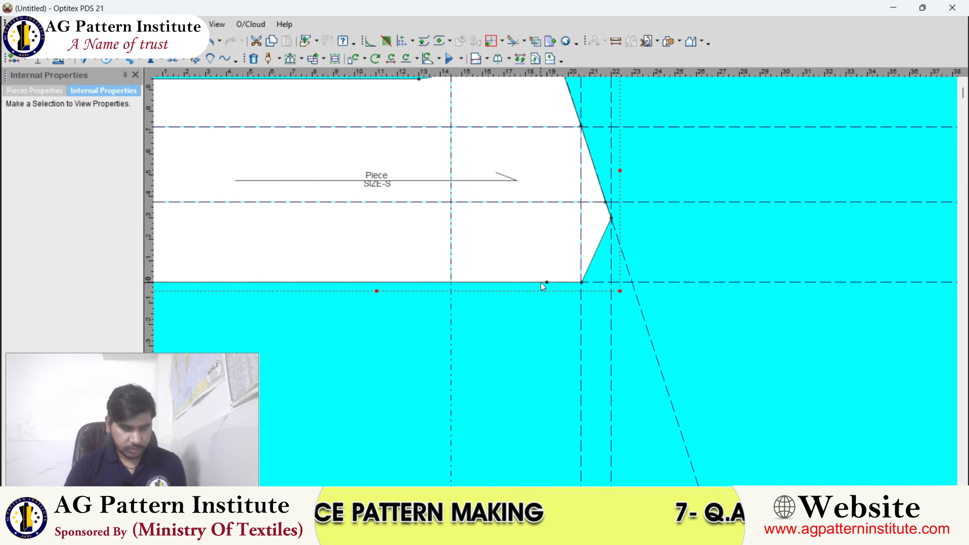
- Add a point on the bottom edge where the new vertical guideline crosses it, at 14.5 from the hem
click(451, 282)
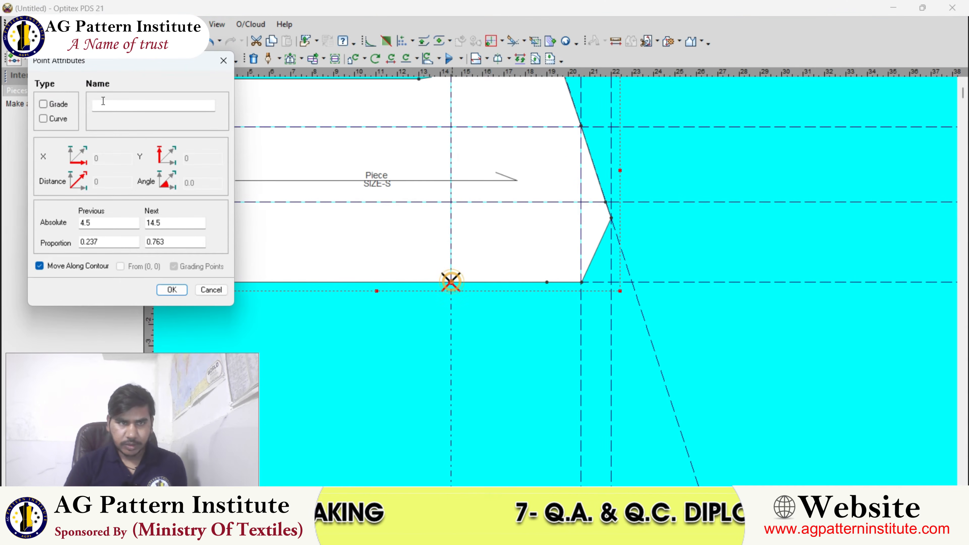
click(174, 291)
scroll(549, 246, down, 1)
scroll(546, 243, up, 1)
- Delete the spare point near the bottom edge's right end and the rightmost point below the 3.3/4 guideline
right_click(537, 217)
click(546, 230)
scroll(559, 280, up, 1)
click(560, 266)
key(Delete)
click(630, 197)
key(Delete)
scroll(615, 216, up, 1)
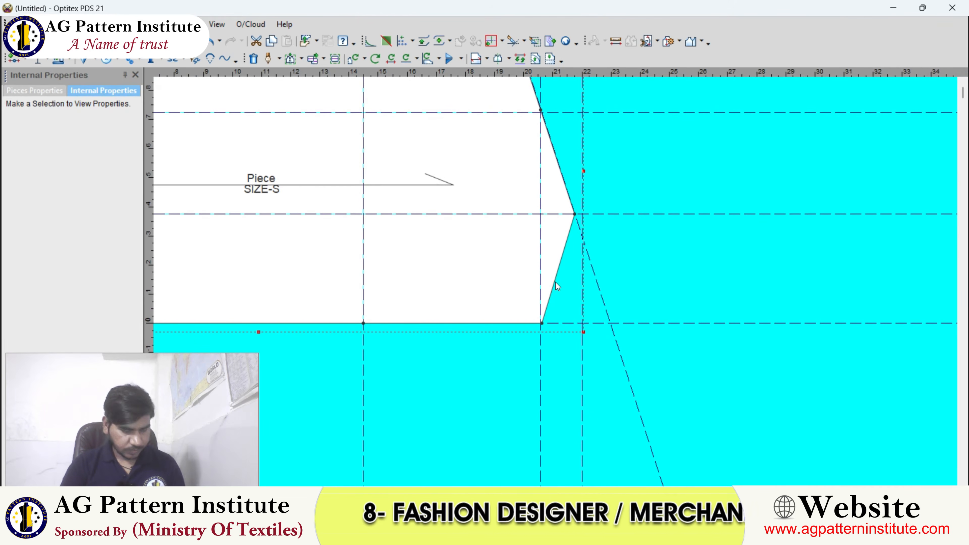
- Bend the straight neckline edge inward with a curve point on its lower part, close to the vertical guideline
key(m)
scroll(558, 284, up, 3)
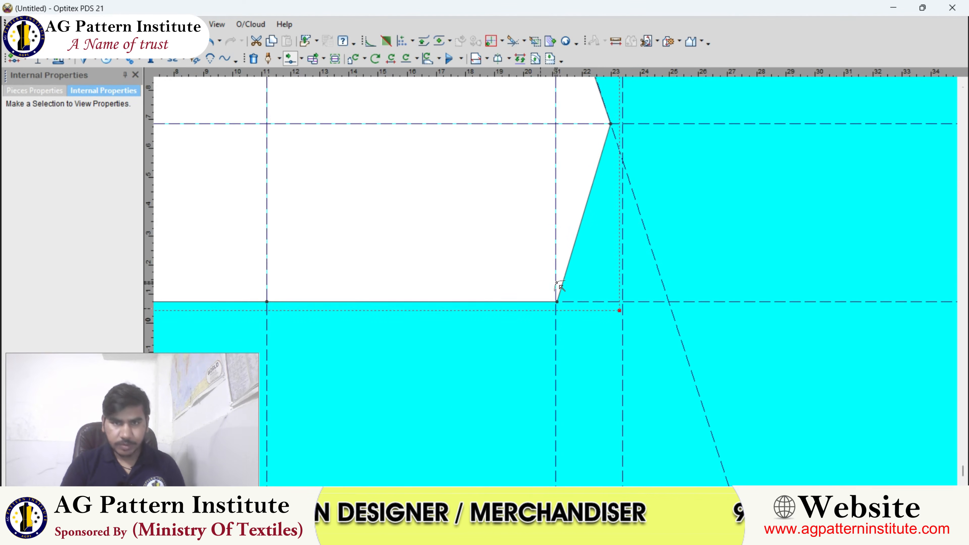
click(562, 261)
click(548, 225)
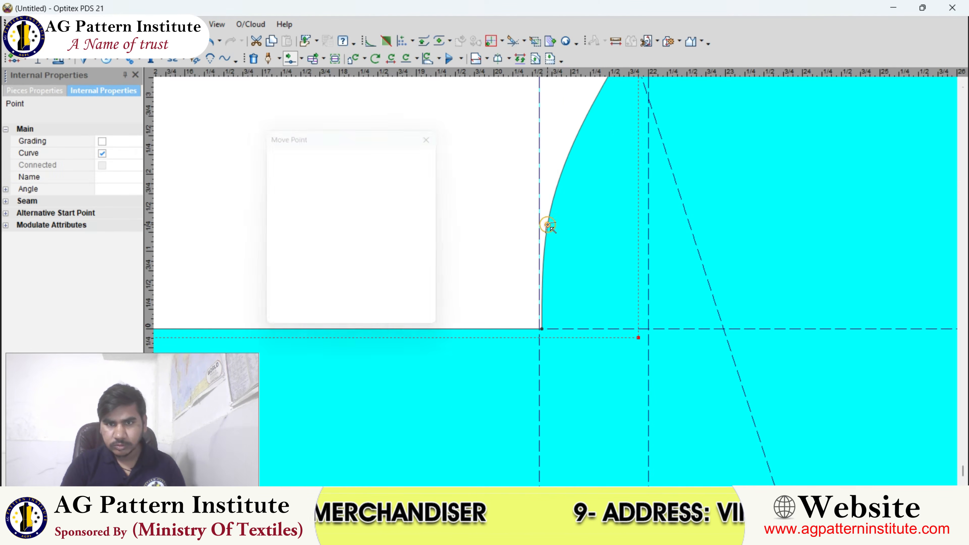
key(Return)
- Add a second curve point on the upper part of the neckline edge to round it toward the shoulder
scroll(549, 225, down, 3)
scroll(558, 268, up, 5)
click(573, 277)
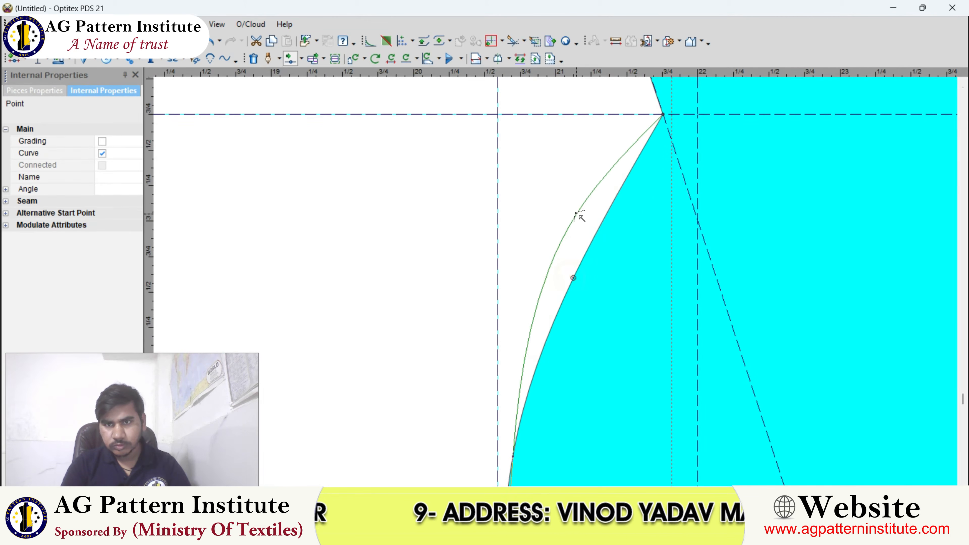
click(607, 168)
scroll(545, 328, down, 3)
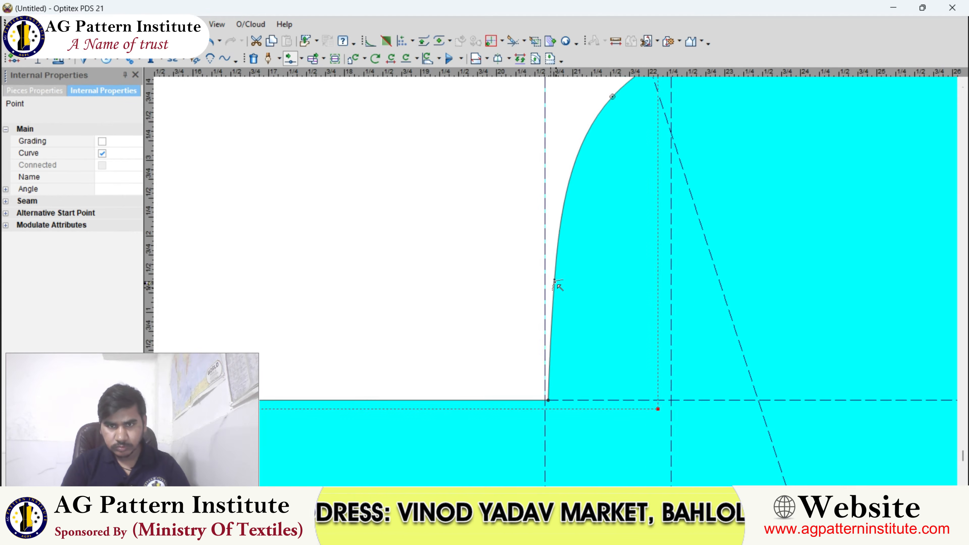
- Refine the lower part of the neckline curve so it runs closer to vertical above the center corner
scroll(557, 281, up, 4)
click(547, 262)
key(Return)
scroll(549, 271, down, 3)
scroll(556, 282, up, 5)
scroll(562, 271, down, 2)
- Move the vertical guideline beside the neckline onto the neckline's center corner point
right_click(570, 237)
click(579, 243)
right_click(603, 220)
click(611, 226)
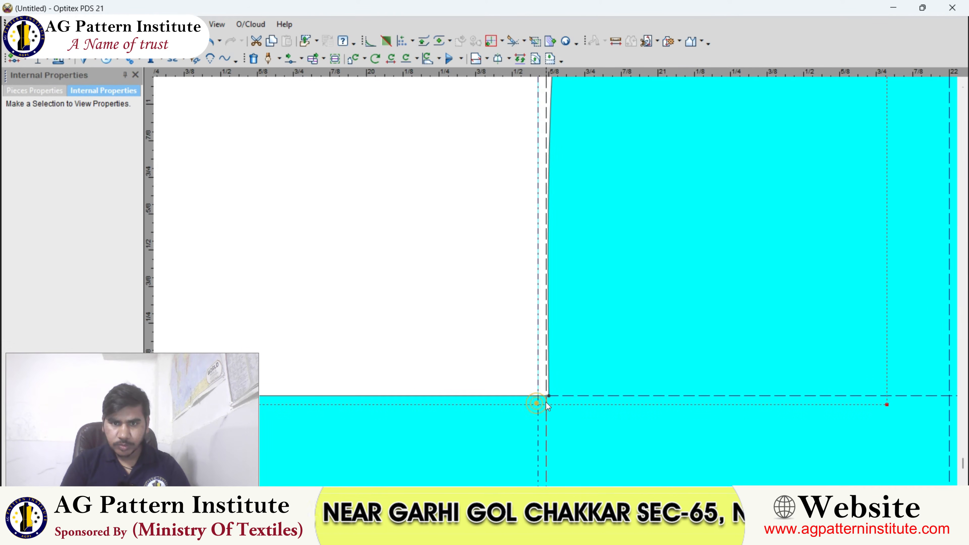
scroll(546, 402, down, 3)
- Adjust the neckline's lower curve points along the vertical guideline and add a curve point near its shoulder end
key(m)
scroll(556, 234, up, 4)
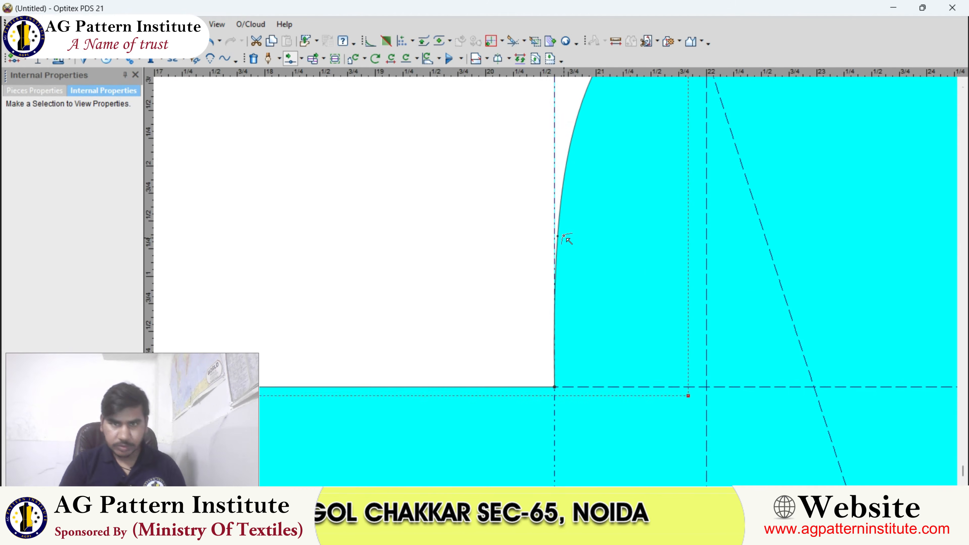
click(545, 266)
click(554, 176)
key(Return)
scroll(568, 307, down, 4)
scroll(556, 282, up, 5)
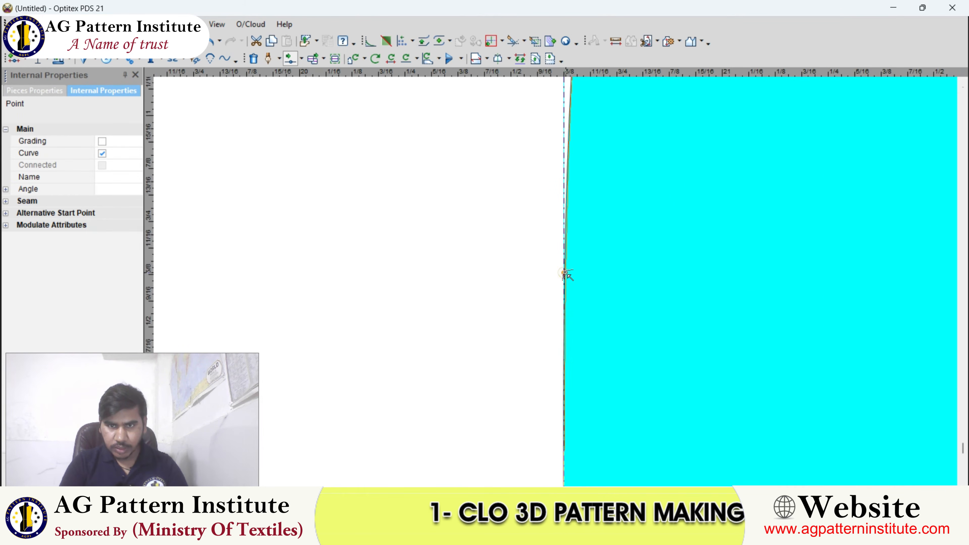
scroll(569, 273, down, 5)
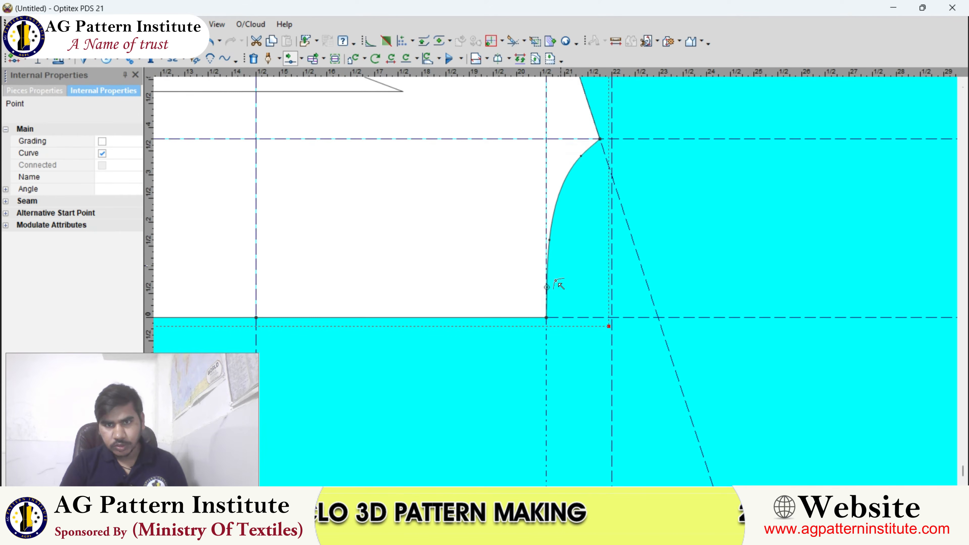
scroll(571, 253, up, 6)
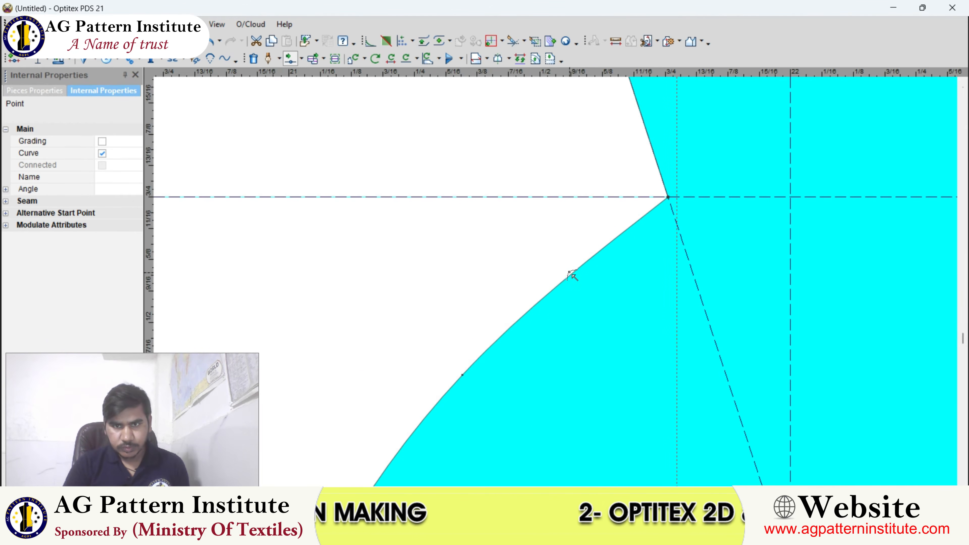
scroll(571, 273, down, 5)
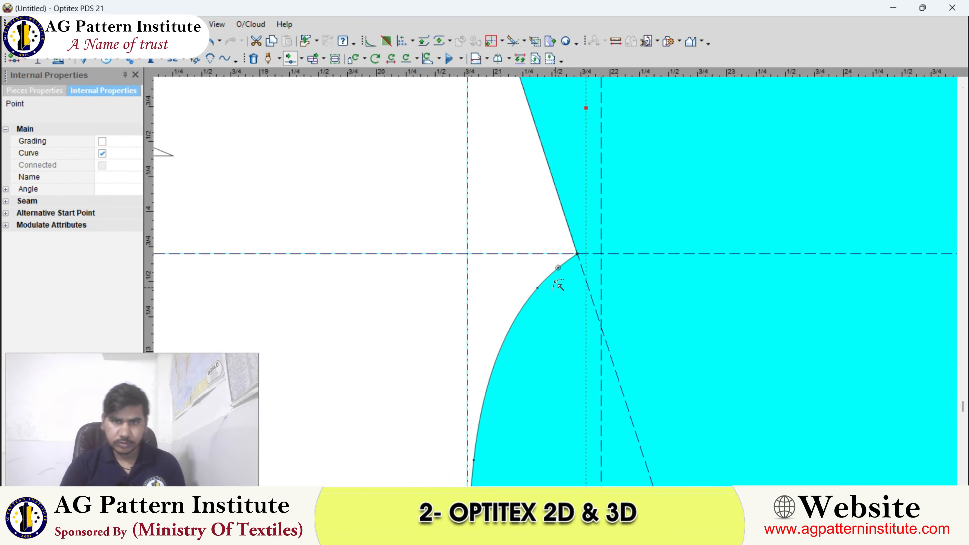
- Draw an internal V-neck line from the bottom-edge point at (14.5, 0) to the neck-shoulder point at (21.76, 3.75)
key(d)
scroll(576, 260, down, 1)
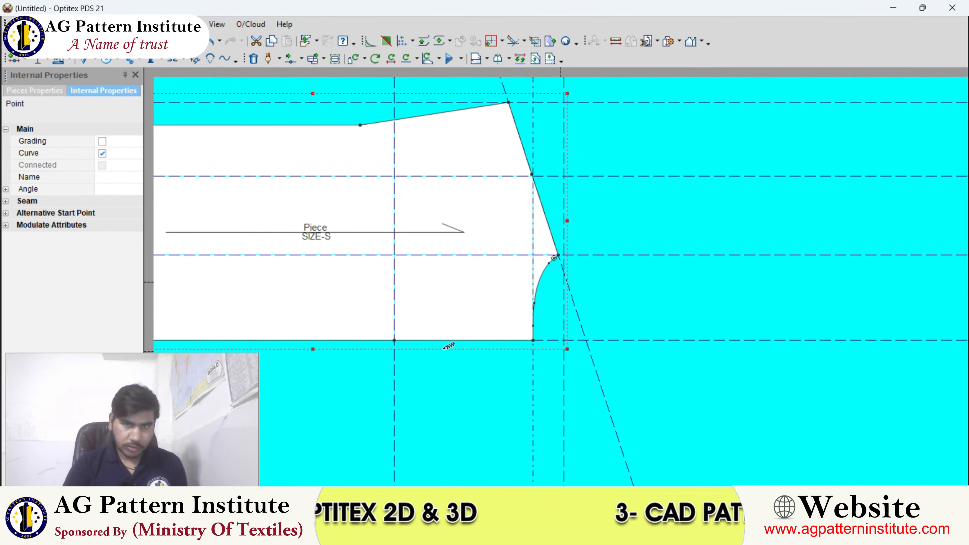
scroll(461, 347, up, 3)
click(497, 272)
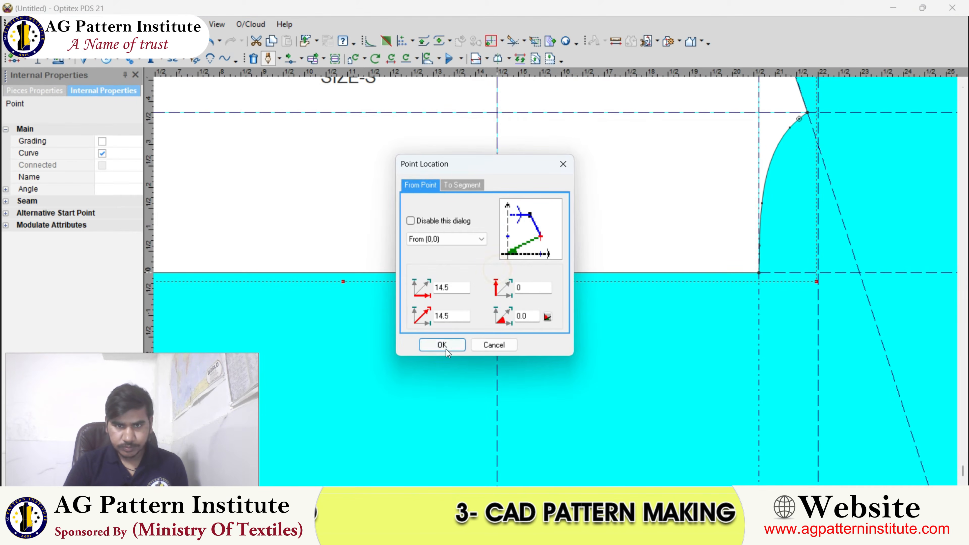
click(445, 348)
scroll(583, 264, down, 2)
click(645, 224)
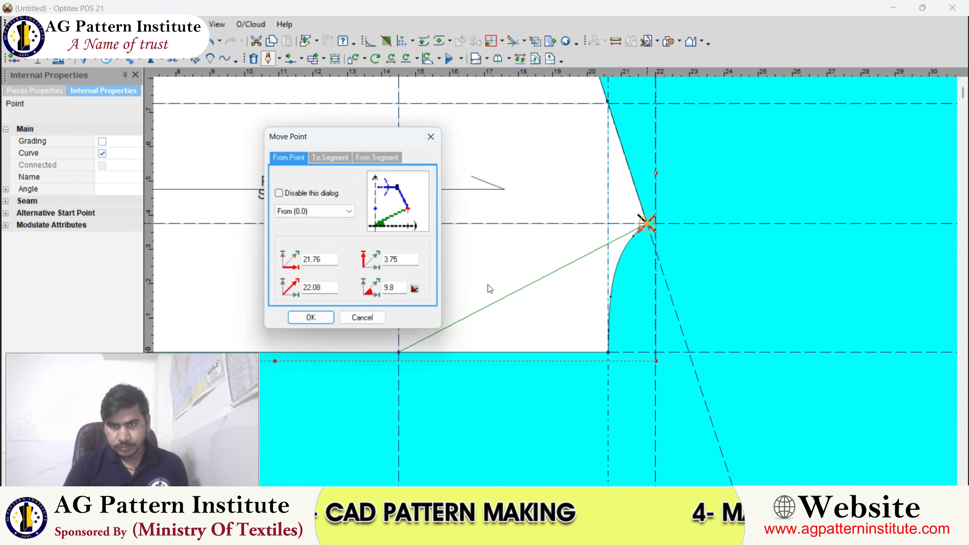
click(310, 319)
right_click(551, 182)
click(567, 188)
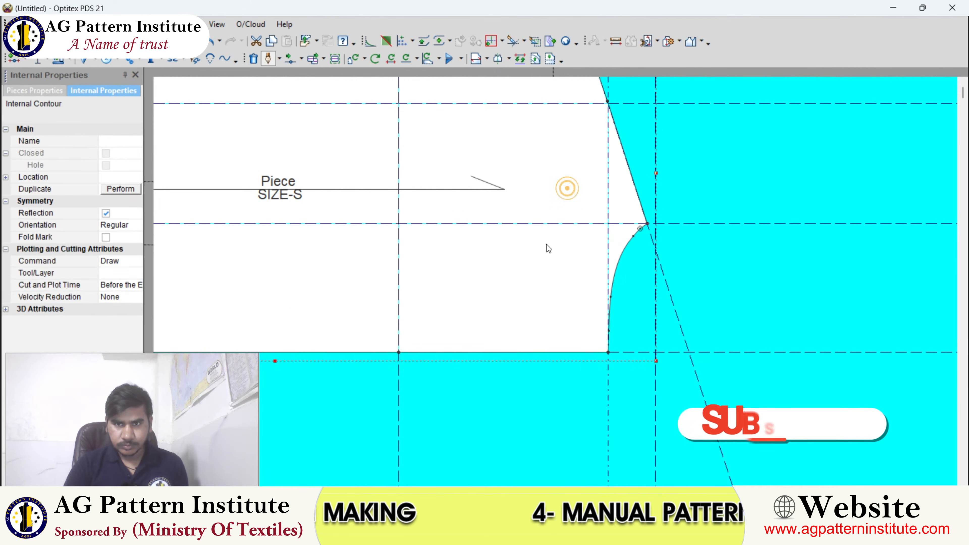
click(517, 231)
- Mirror the half piece across its bottom edge as the symmetry line
scroll(557, 289, down, 4)
scroll(556, 292, up, 2)
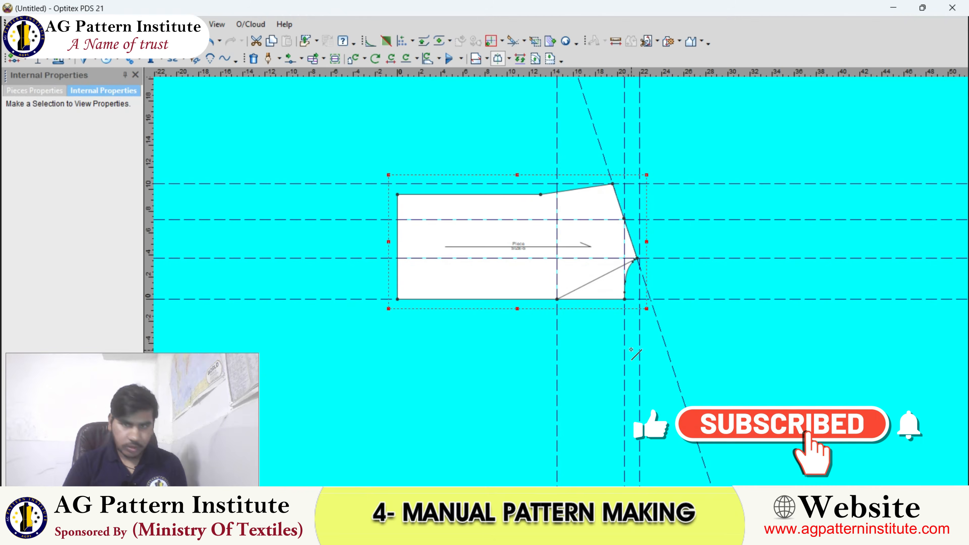
click(398, 299)
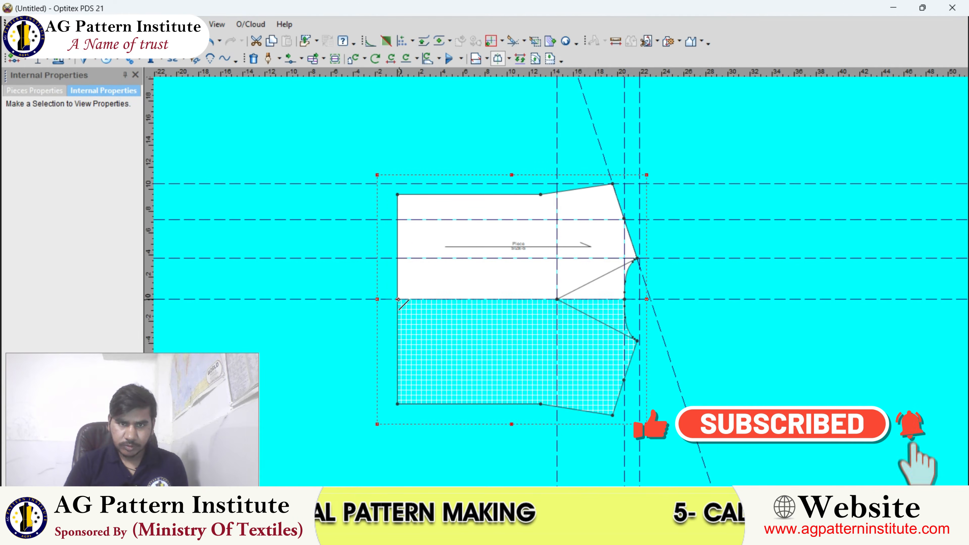
scroll(582, 282, up, 3)
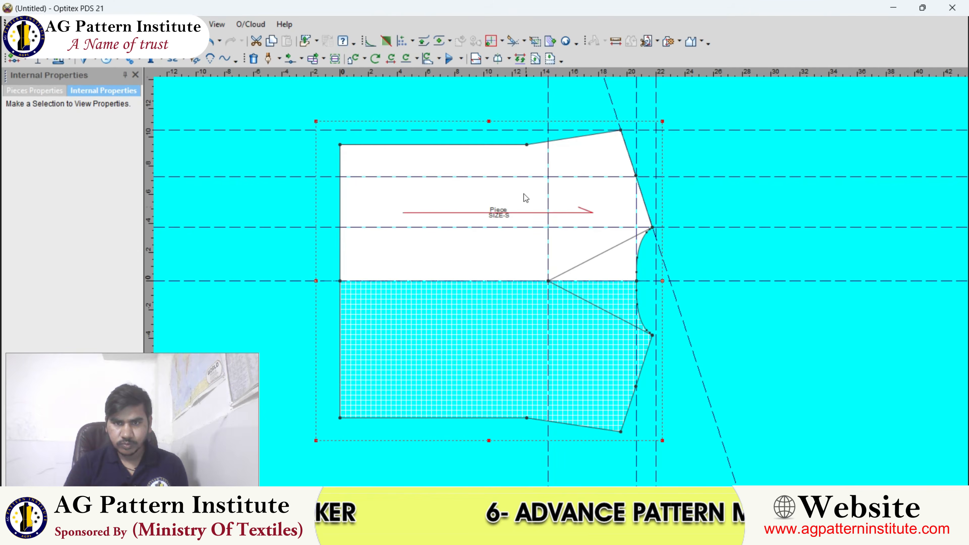
- Bend the internal V-neck line slightly outward with a curve point near its middle
scroll(569, 307, up, 4)
scroll(558, 284, up, 2)
drag(570, 276, 567, 255)
key(Return)
scroll(567, 278, down, 2)
- Add a second curve point on the internal V-neck line, closer to its shoulder end
scroll(567, 277, up, 3)
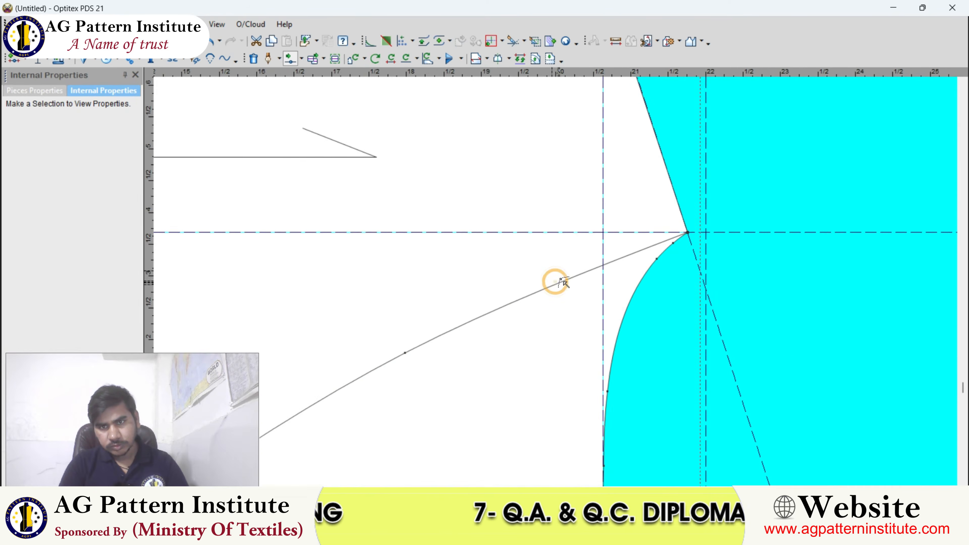
drag(617, 242, 627, 233)
key(Return)
scroll(565, 279, down, 2)
click(557, 286)
scroll(558, 285, down, 2)
scroll(558, 286, up, 3)
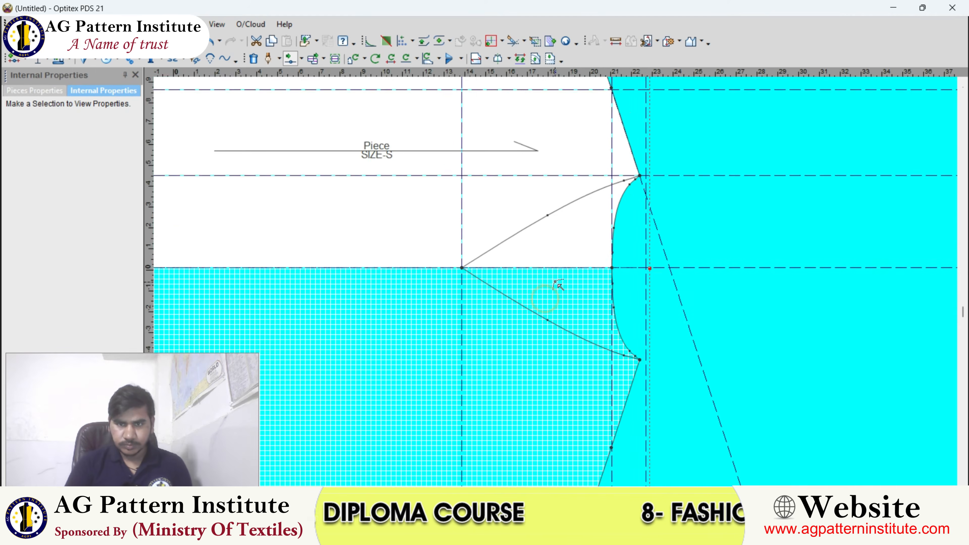
- Add another curve point on the V-neck line between the second curve point and the neck-shoulder point
scroll(558, 286, up, 5)
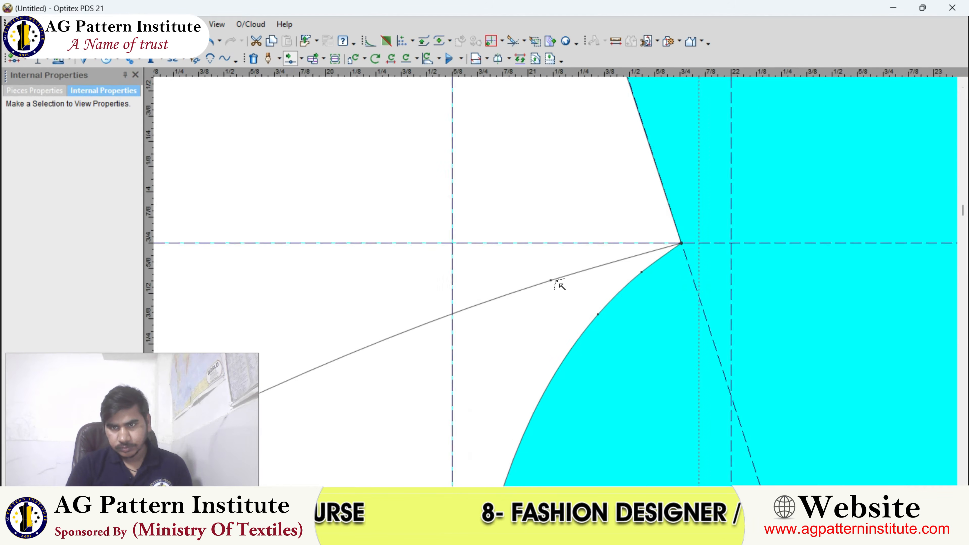
scroll(559, 285, up, 2)
drag(580, 264, 580, 262)
click(311, 319)
scroll(555, 285, down, 5)
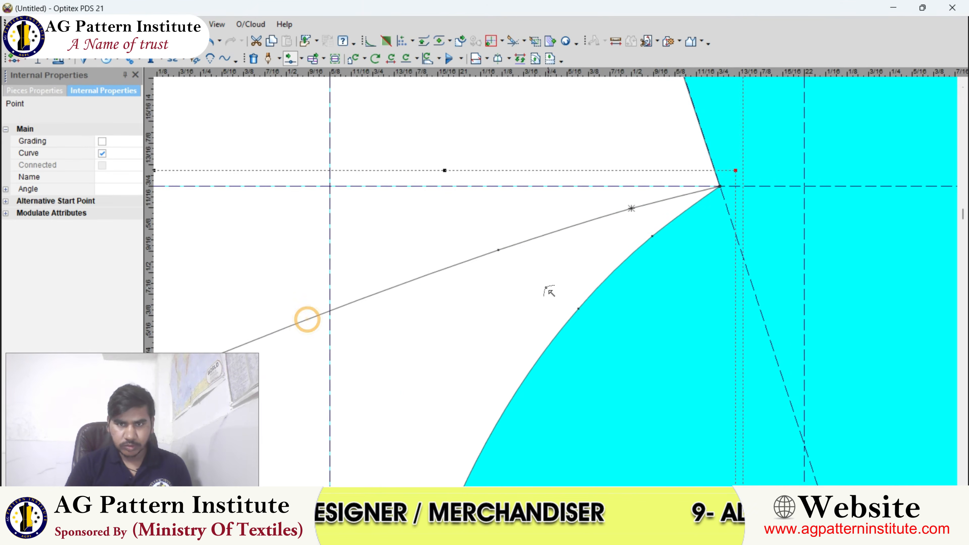
- Shift the V-neck line's middle curve point slightly inward to smooth the curve
click(513, 310)
scroll(550, 284, up, 2)
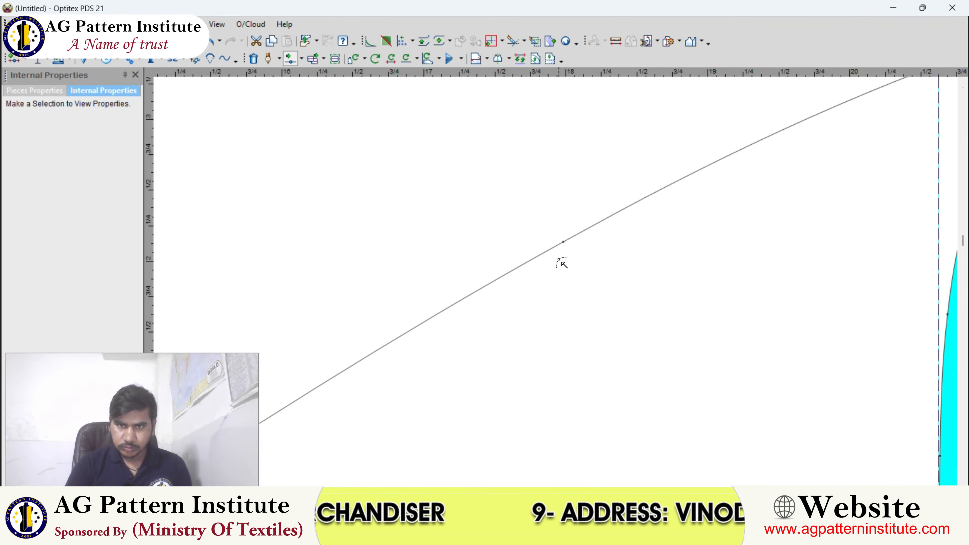
click(563, 241)
click(568, 246)
click(313, 319)
- Shift the V-neck line's second curve point, between the middle point and the shoulder end, vertically by about -0.01 inch
scroll(424, 315, down, 5)
scroll(552, 281, up, 9)
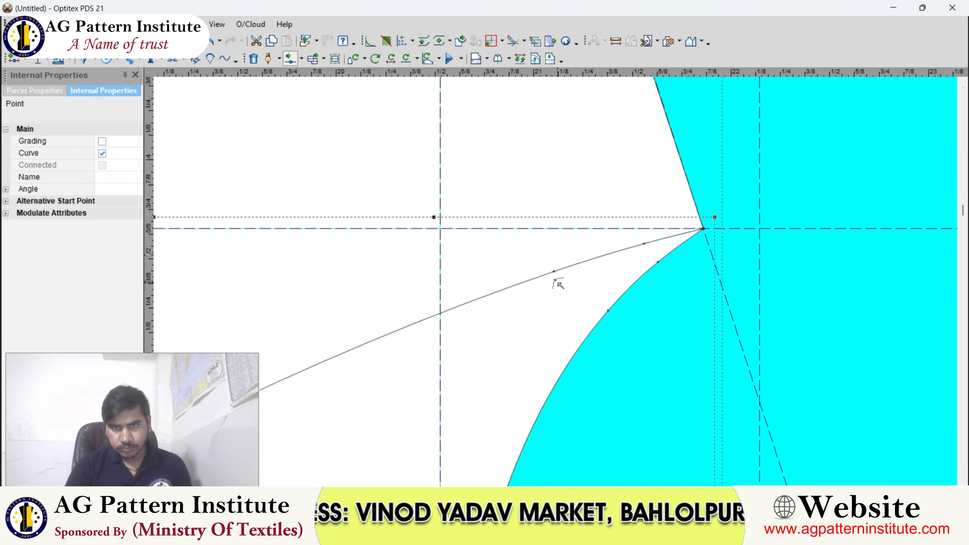
click(546, 276)
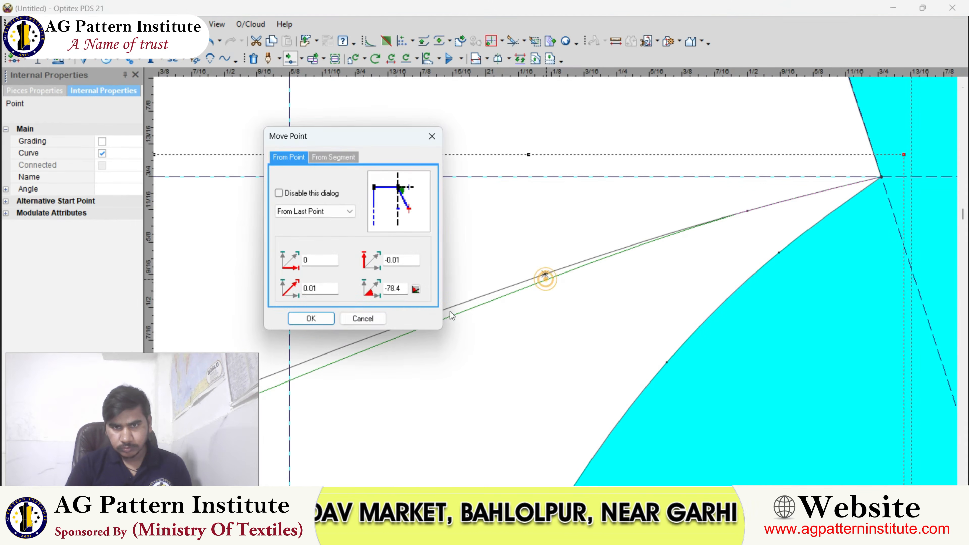
click(313, 318)
scroll(557, 290, down, 6)
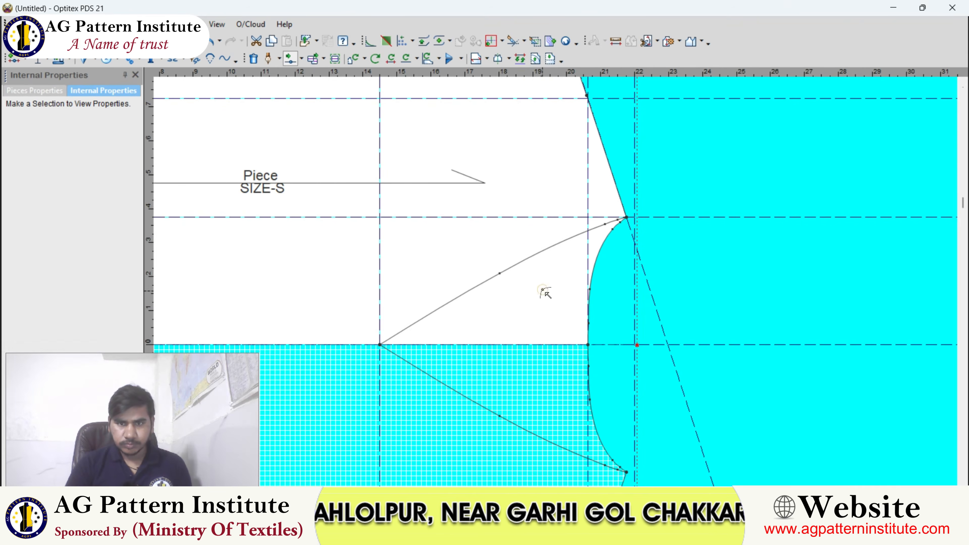
- Move the V-neck line's middle curve point outward by about 0.01 inch in X and 0.04 inch in Y
scroll(557, 285, up, 2)
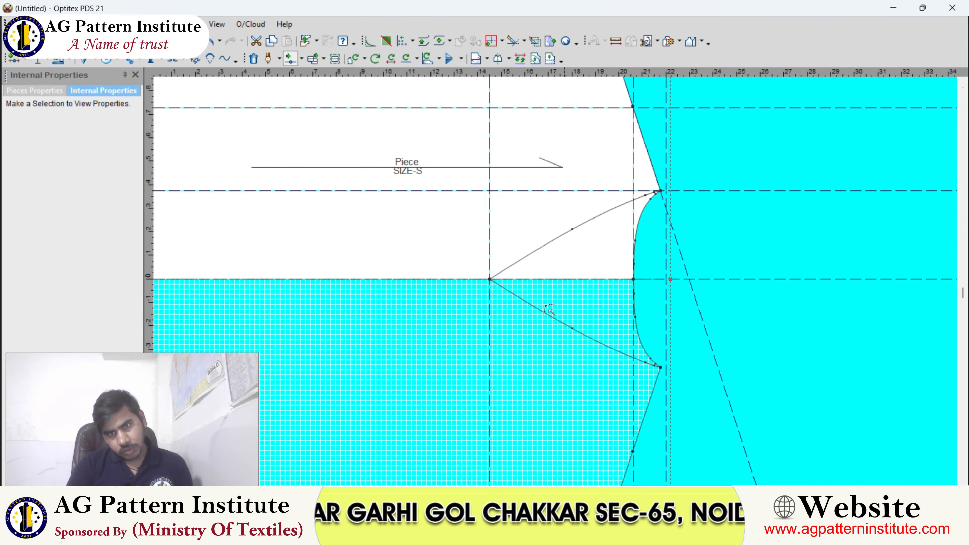
scroll(568, 305, up, 8)
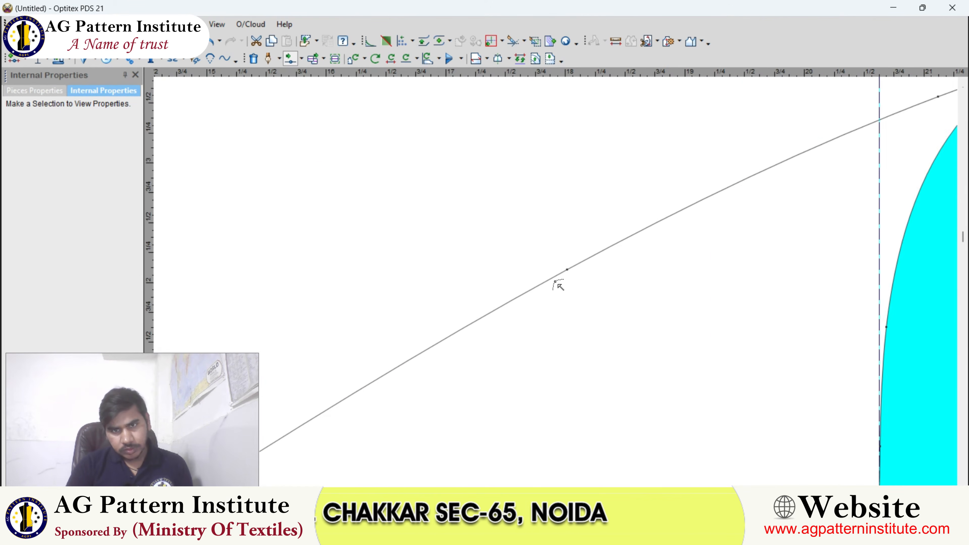
click(569, 271)
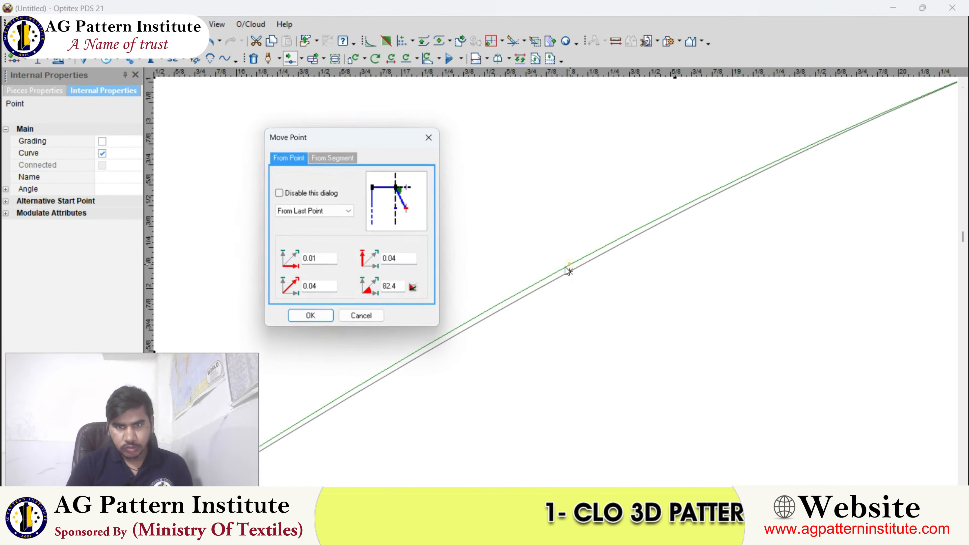
click(311, 316)
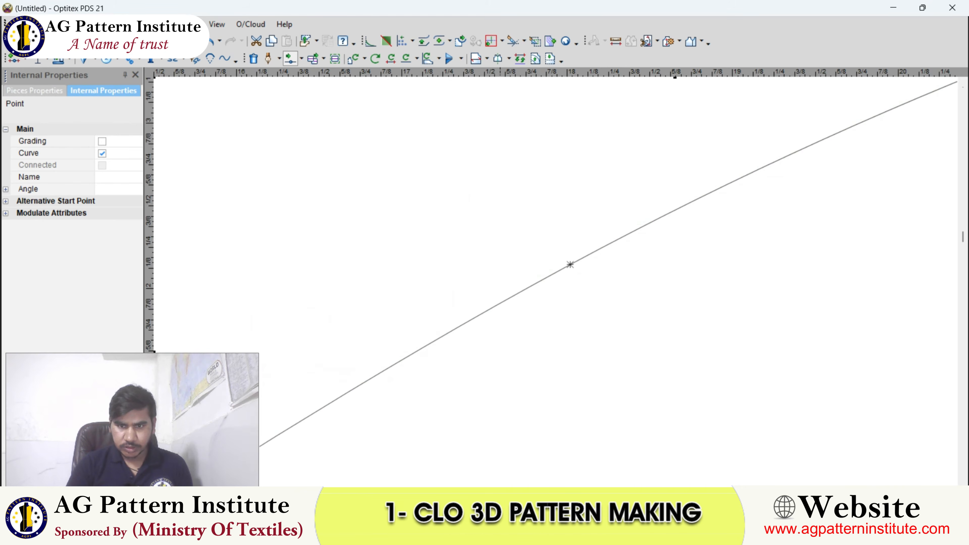
- Check the photo's neckline and shift the V-neck line's middle curve point about 0.01 inch in X and -0.02 inch in Y
click(603, 534)
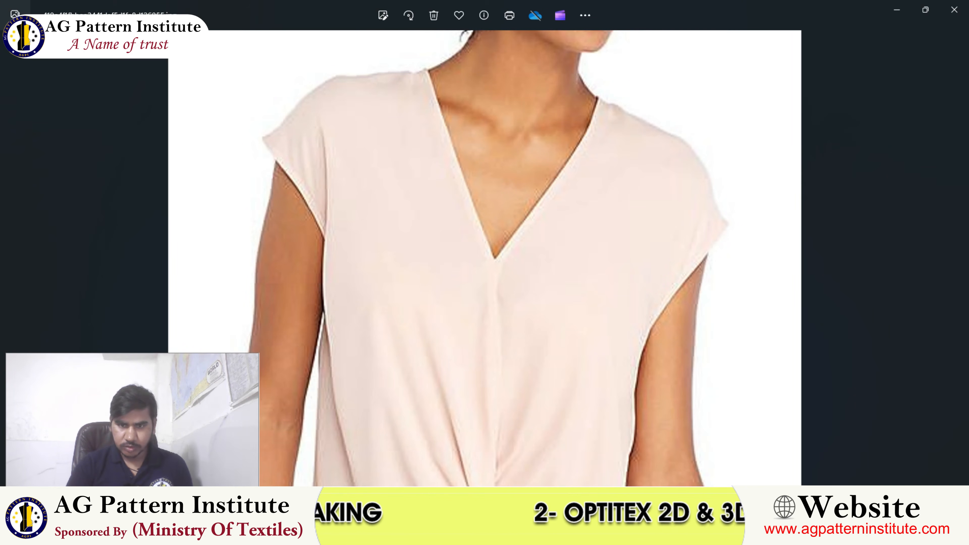
click(622, 534)
scroll(556, 285, down, 8)
click(569, 302)
scroll(559, 296, up, 5)
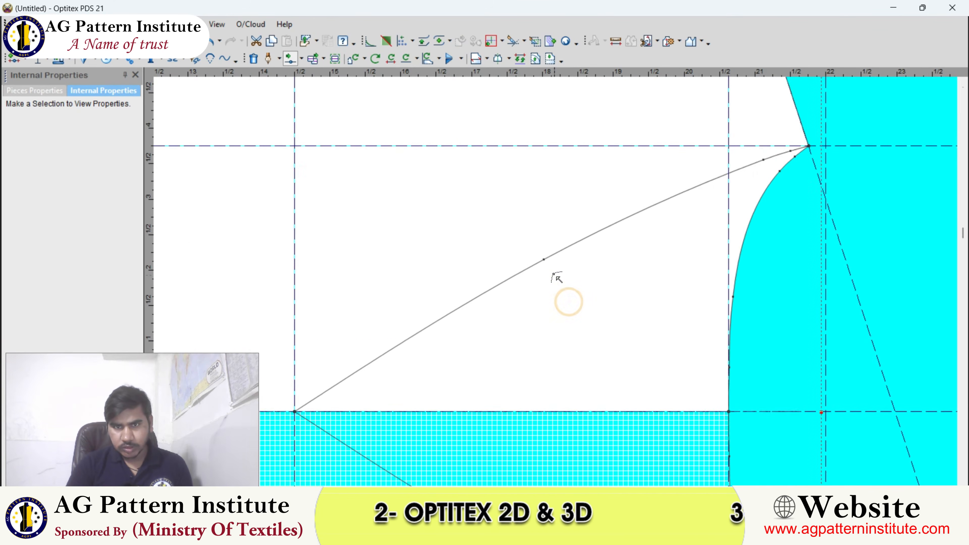
scroll(557, 282, up, 5)
click(544, 260)
click(543, 262)
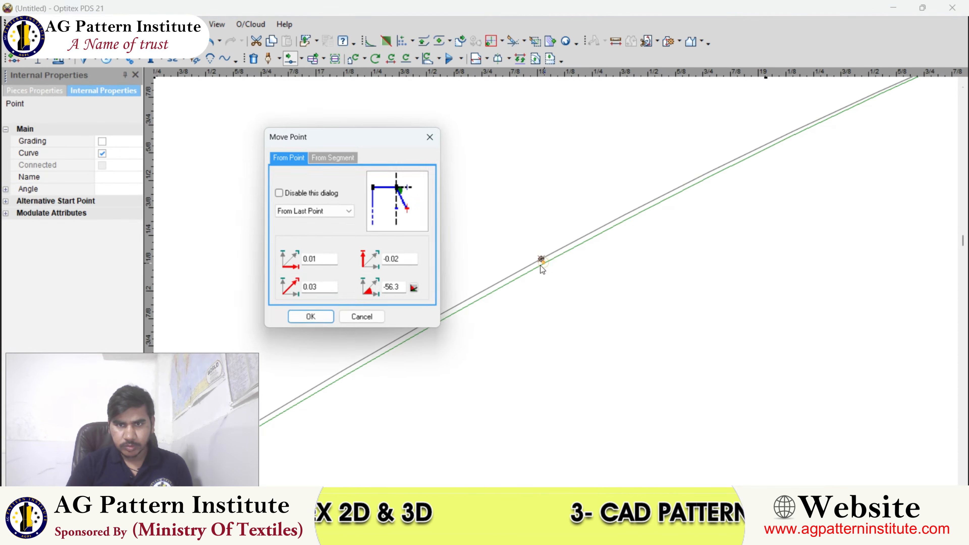
click(324, 312)
- Add a curve point on the straight armhole edge about 1.75 inches from the underarm and bend it slightly inward
scroll(674, 256, down, 6)
scroll(568, 267, up, 2)
click(672, 136)
scroll(558, 286, down, 5)
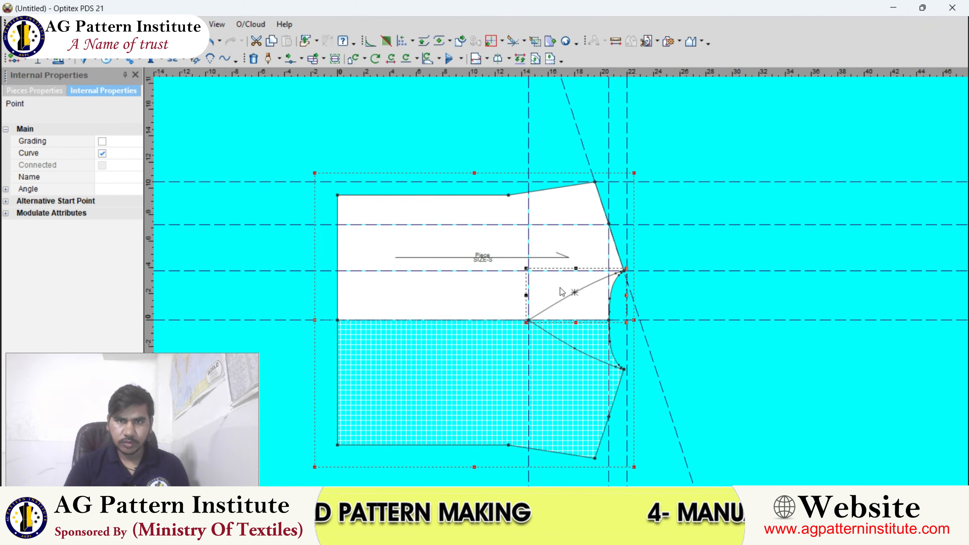
scroll(560, 267, up, 8)
click(552, 279)
click(548, 279)
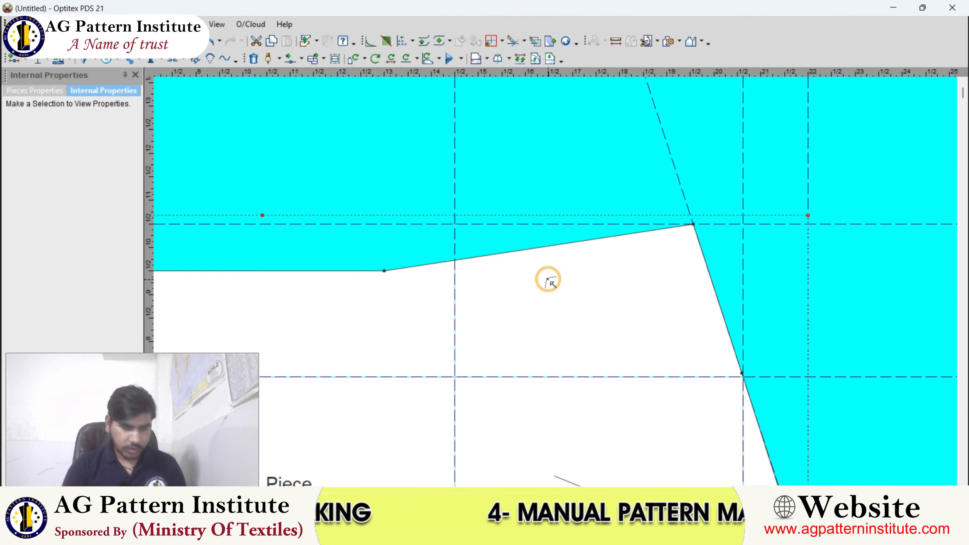
key(m)
scroll(555, 282, up, 1)
scroll(557, 284, up, 3)
drag(565, 258, 568, 273)
click(566, 271)
key(Return)
scroll(549, 290, down, 1)
click(549, 289)
- Add a curve point on the armhole edge about 1 inch from the underarm and bend the edge slightly inward
scroll(542, 270, up, 5)
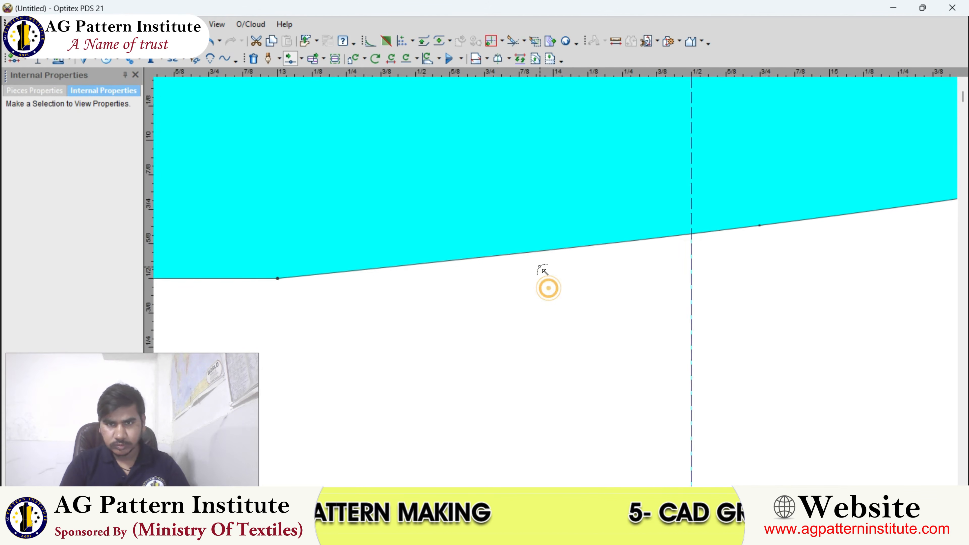
click(536, 258)
click(539, 269)
key(Return)
scroll(554, 281, down, 9)
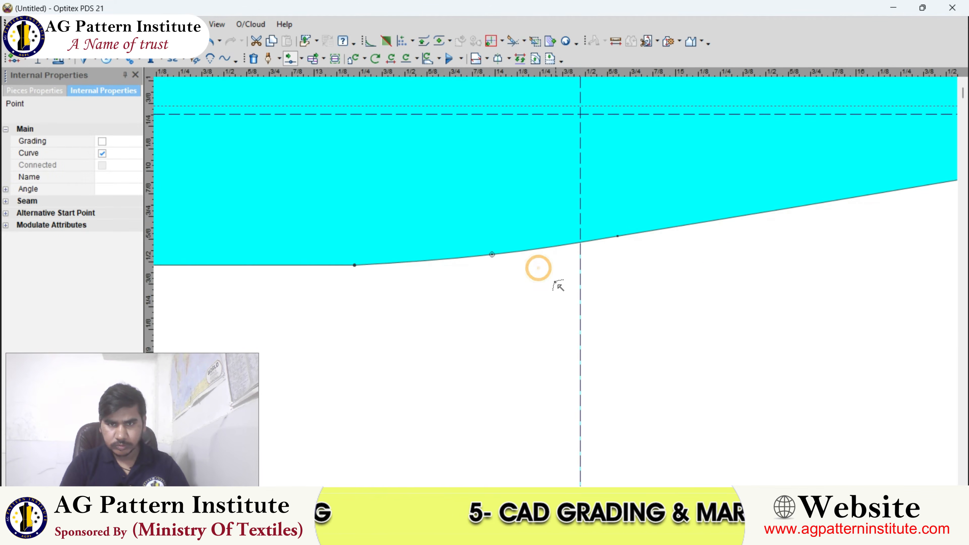
- Place a notch at the underarm point where the side seam meets the armhole
scroll(454, 261, up, 7)
key(n)
click(544, 274)
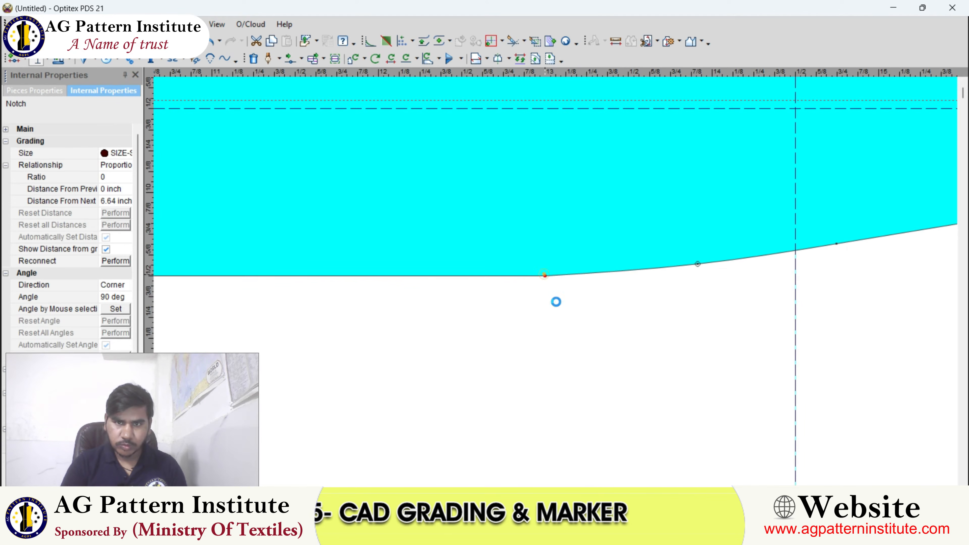
scroll(551, 288, down, 6)
right_click(568, 233)
key(Escape)
key(Escape)
- Delete the armhole curve point that lies farther from the underarm notch
scroll(556, 282, down, 5)
scroll(556, 282, up, 3)
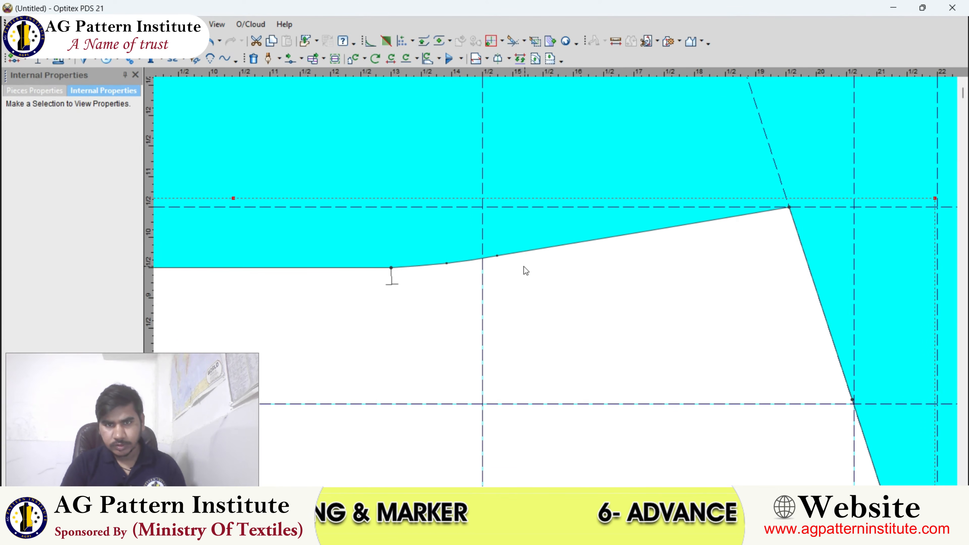
click(497, 256)
key(Delete)
scroll(557, 281, down, 2)
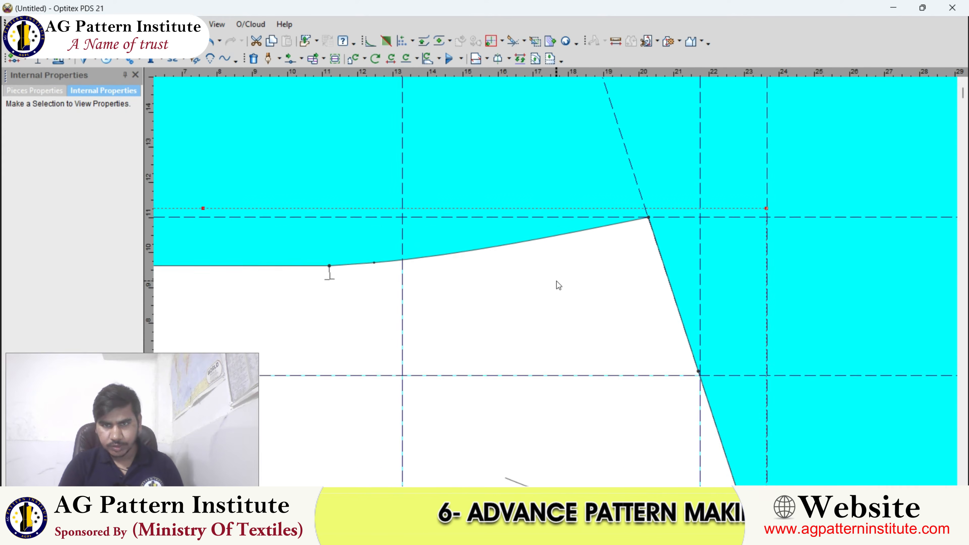
- Add a curve point on the armhole edge close to the shoulder tip
scroll(557, 282, up, 1)
scroll(557, 281, up, 3)
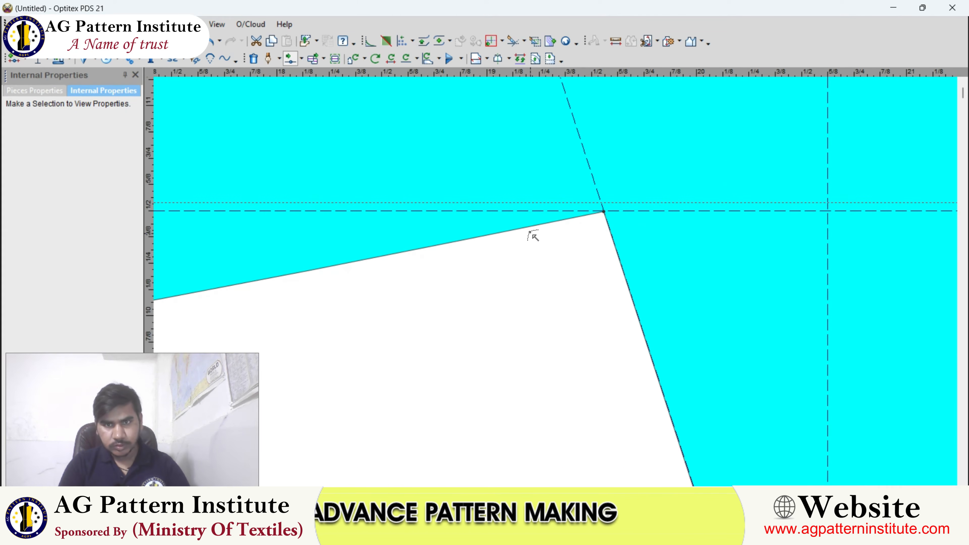
click(530, 227)
double_click(530, 227)
key(Escape)
scroll(559, 284, down, 5)
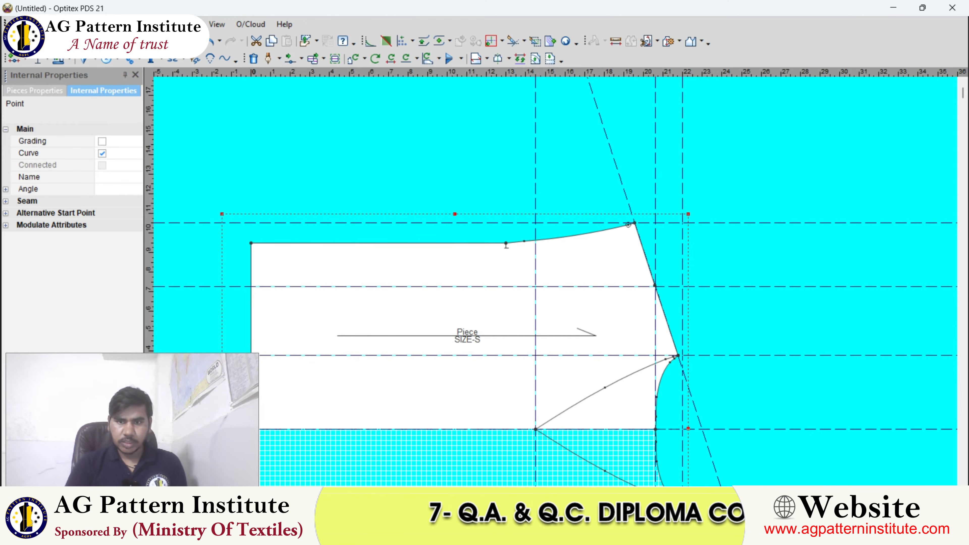
- Examine the twist and front hem of the top in the reference photo, and return to Optitex PDS
click(683, 535)
scroll(507, 390, down, 3)
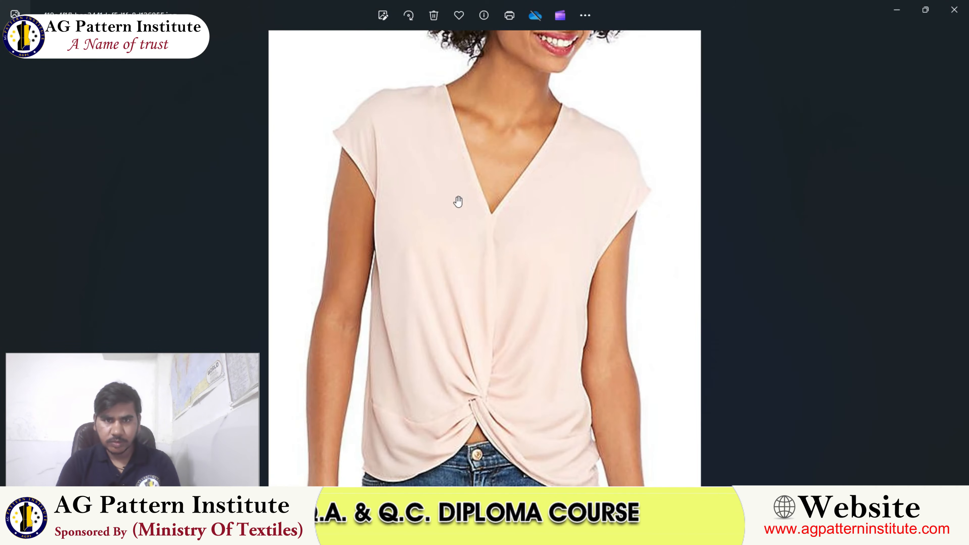
scroll(489, 275, down, 2)
scroll(455, 326, up, 5)
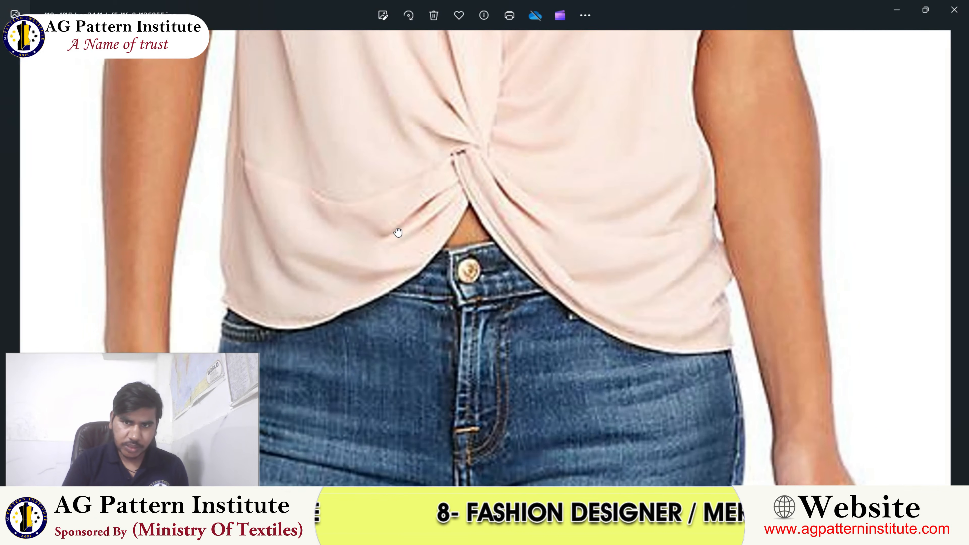
scroll(398, 231, up, 2)
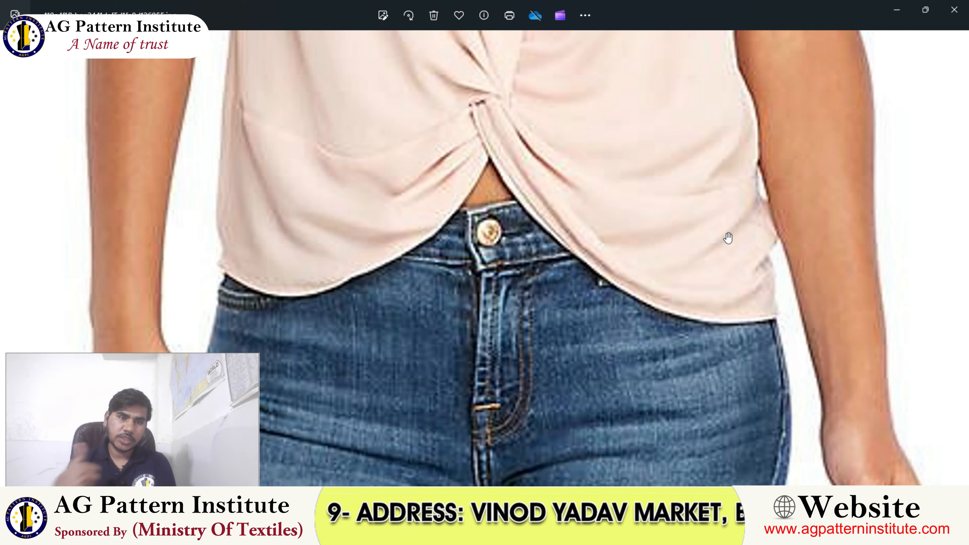
key(alt+Tab)
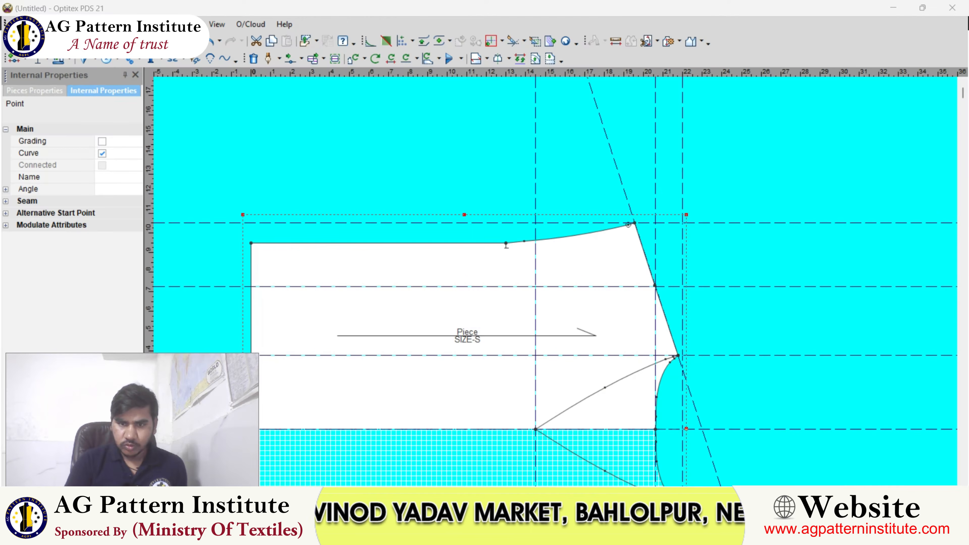
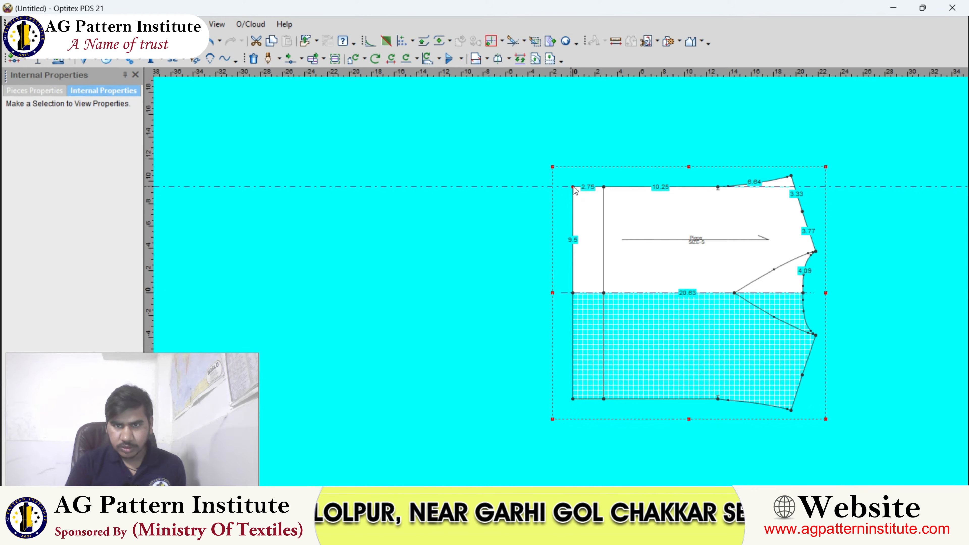
- Move the side-seam ends of the hem and the internal line above it inward together, with Y set to -0.25 inch
scroll(564, 213, up, 4)
drag(493, 235, 706, 333)
scroll(511, 243, up, 1)
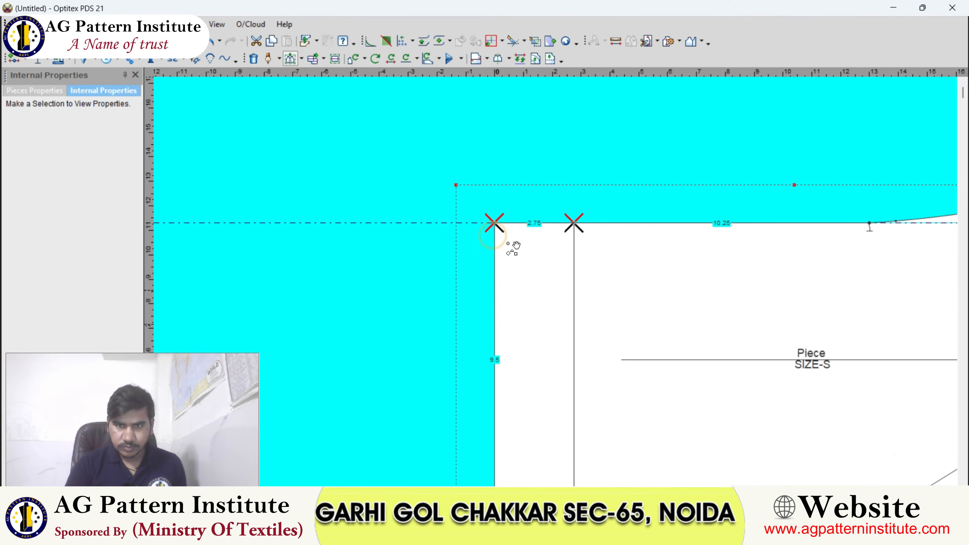
click(494, 239)
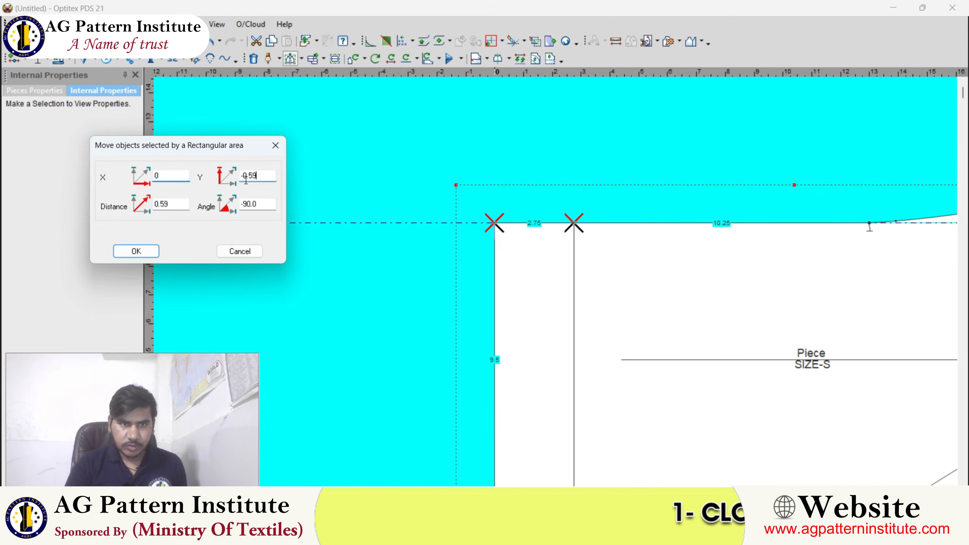
key(BackSpace)
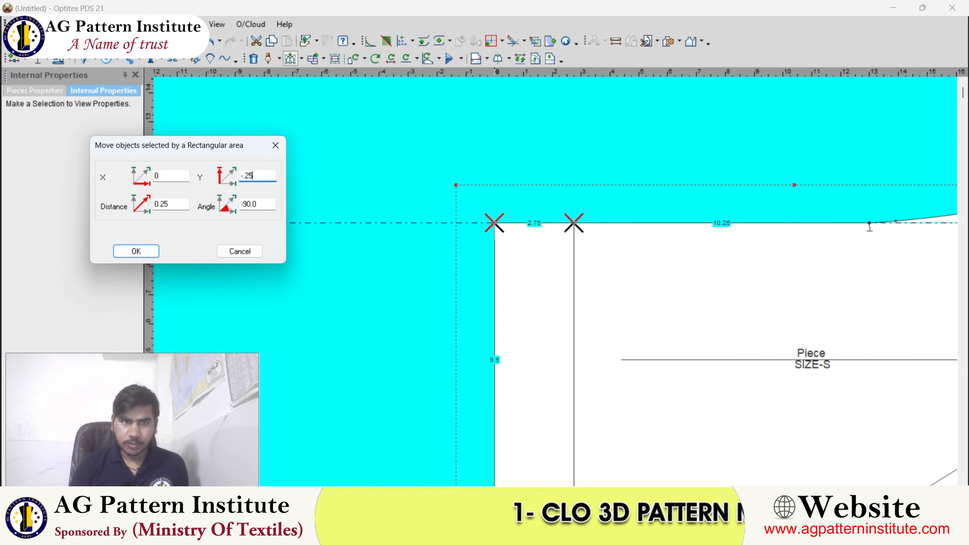
key(Return)
scroll(575, 289, down, 3)
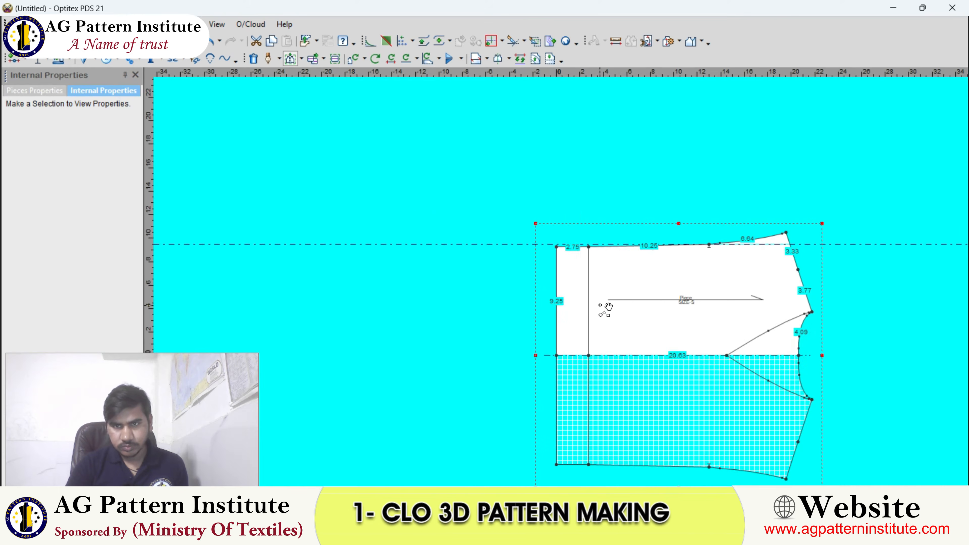
right_click(556, 209)
click(561, 214)
scroll(554, 283, up, 3)
scroll(556, 282, down, 3)
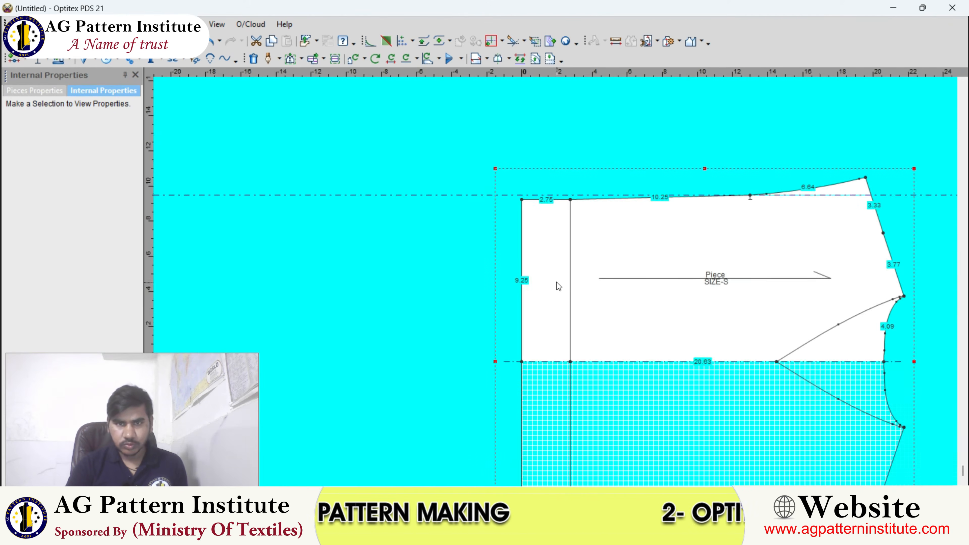
scroll(558, 283, up, 2)
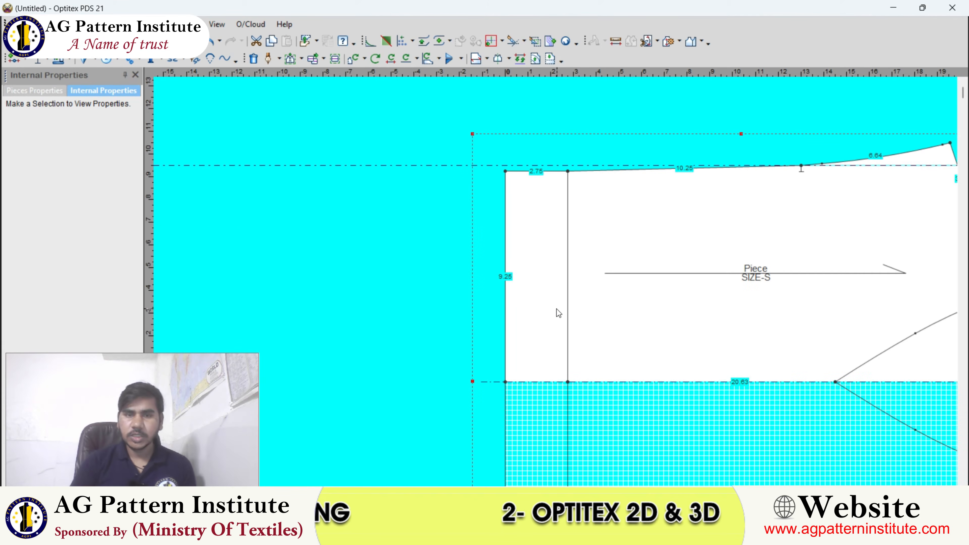
- Switch to the reference photo and study how the curved hem runs from the side seams to the centre twist
mouse_move(624, 537)
click(624, 458)
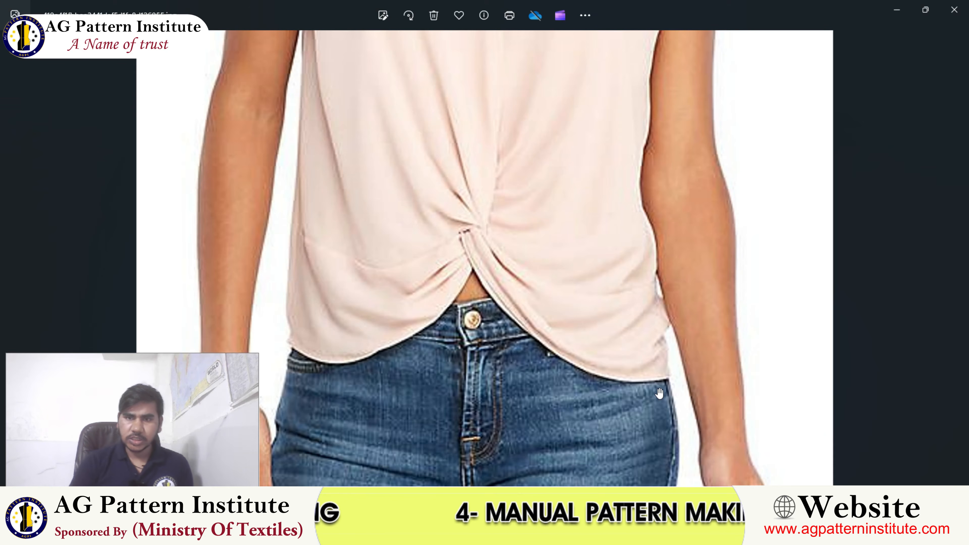
scroll(659, 393, down, 3)
scroll(411, 367, up, 4)
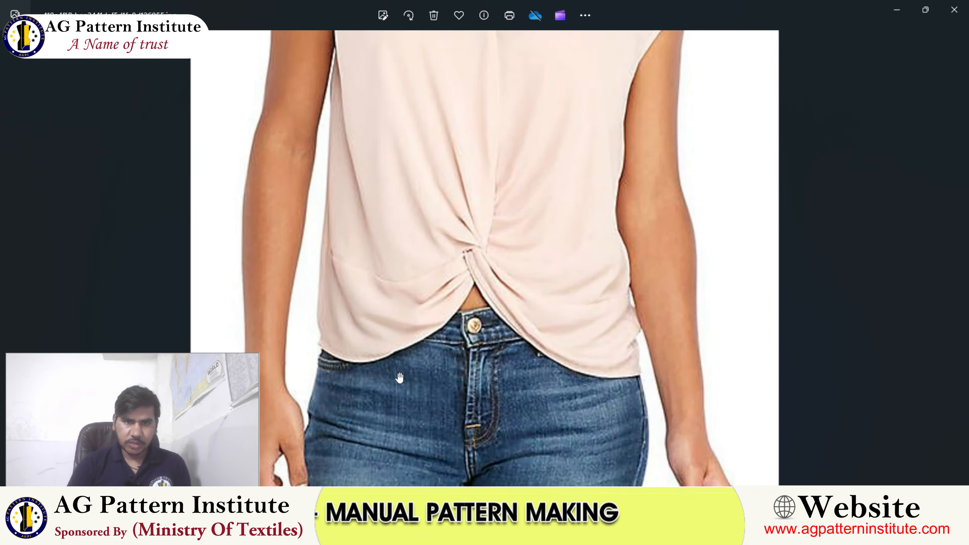
scroll(454, 334, up, 3)
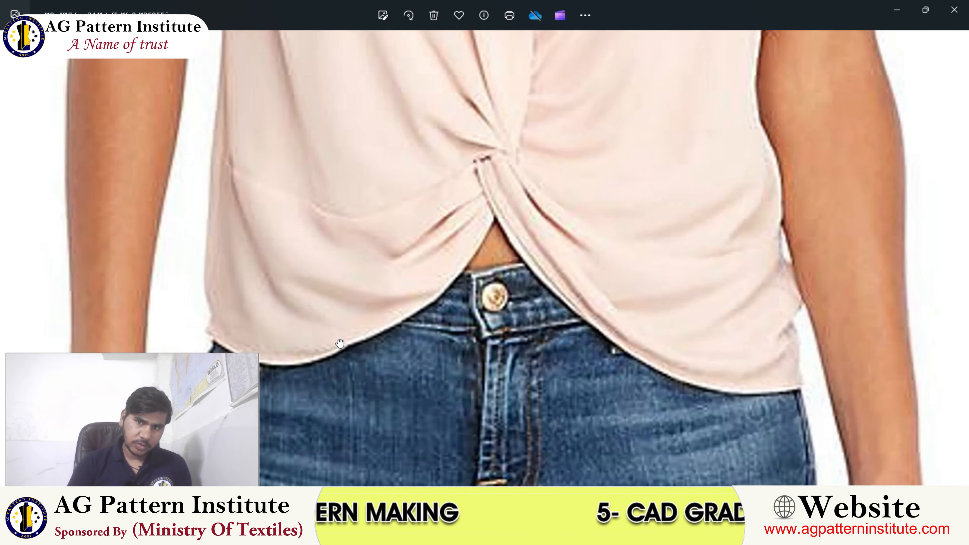
scroll(368, 303, down, 3)
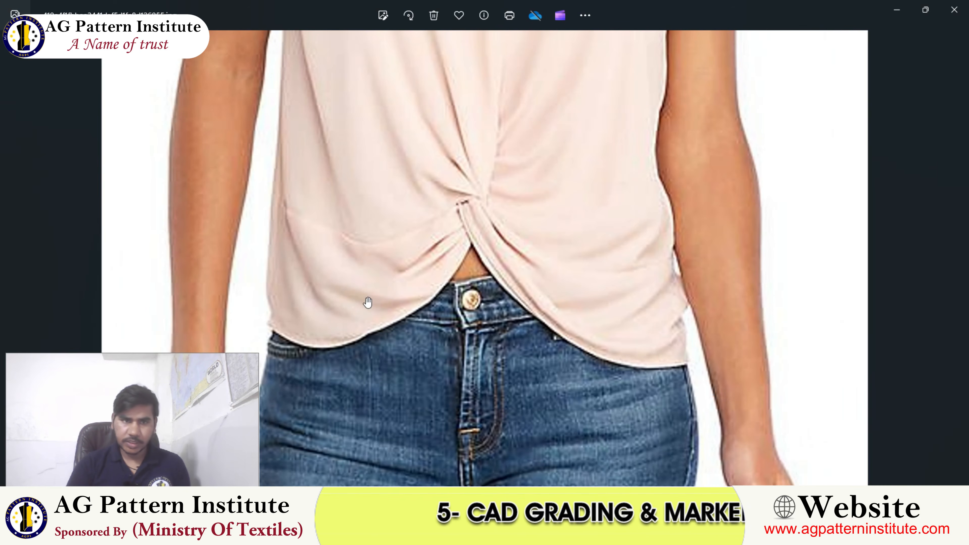
scroll(385, 303, up, 2)
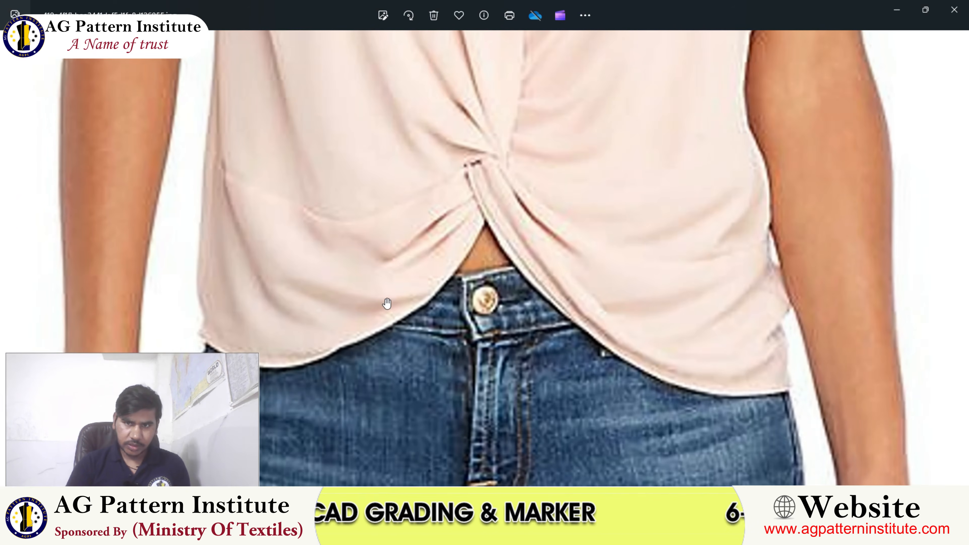
- Return to Optitex PDS and try to move the side-seam ends of the hem and internal line with Y set to 1/8 inch
scroll(384, 303, down, 3)
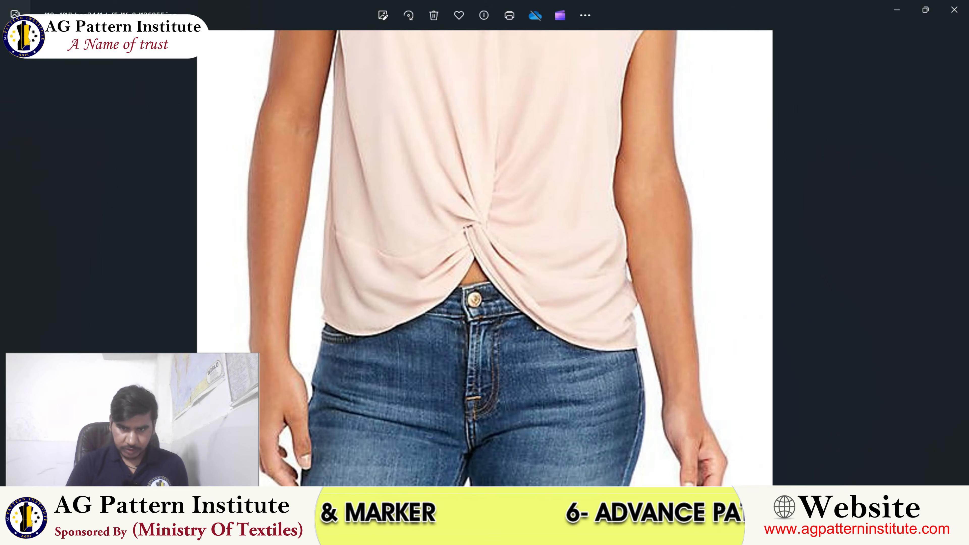
key(alt+Tab)
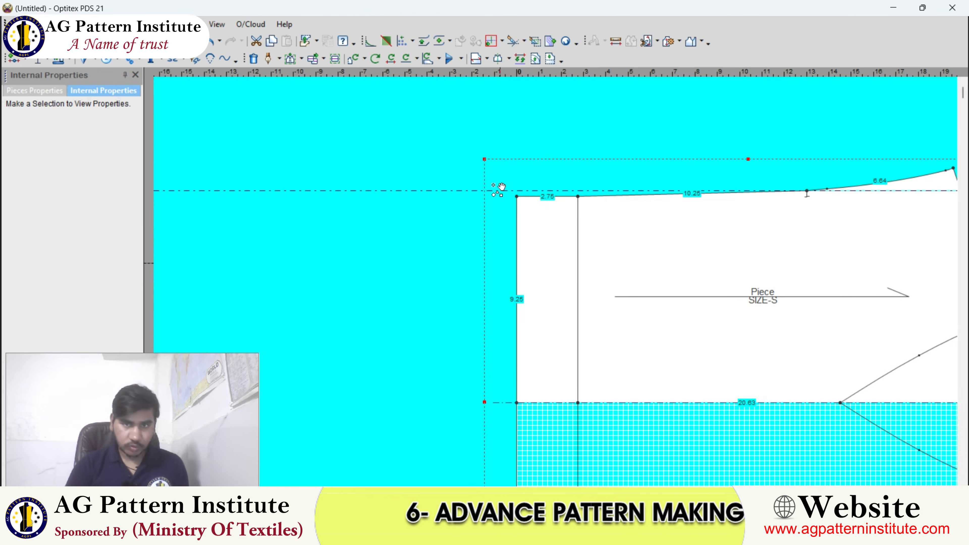
drag(487, 170, 623, 233)
scroll(536, 285, up, 2)
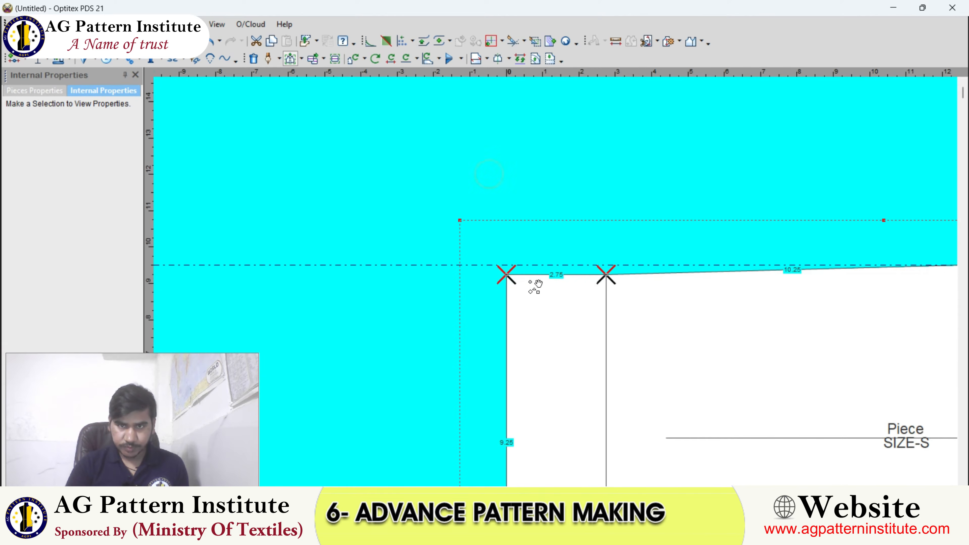
click(508, 289)
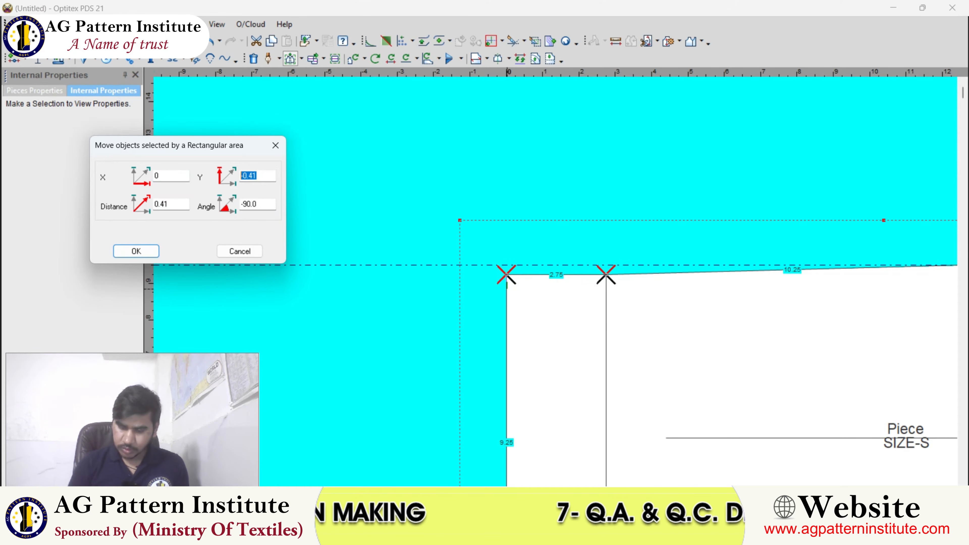
text(1/8)
key(Return)
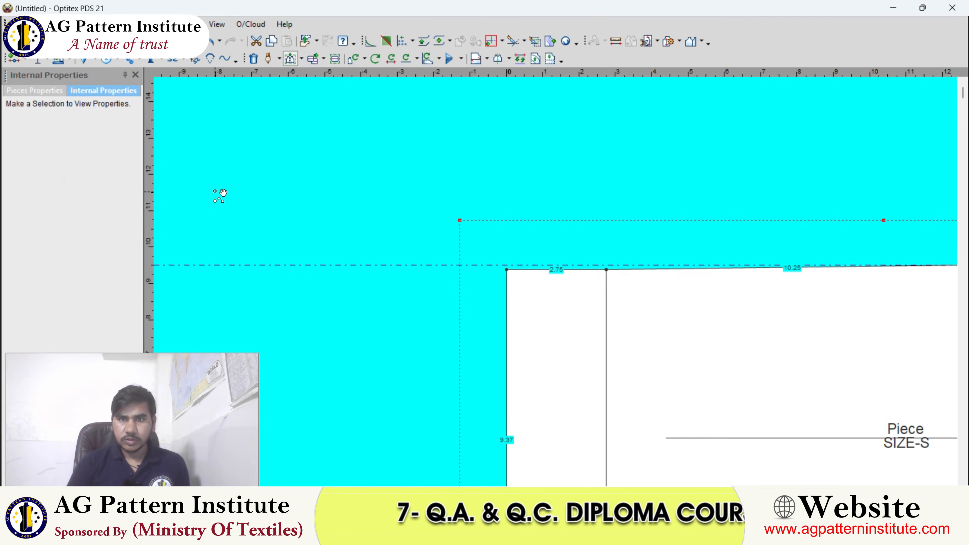
click(211, 42)
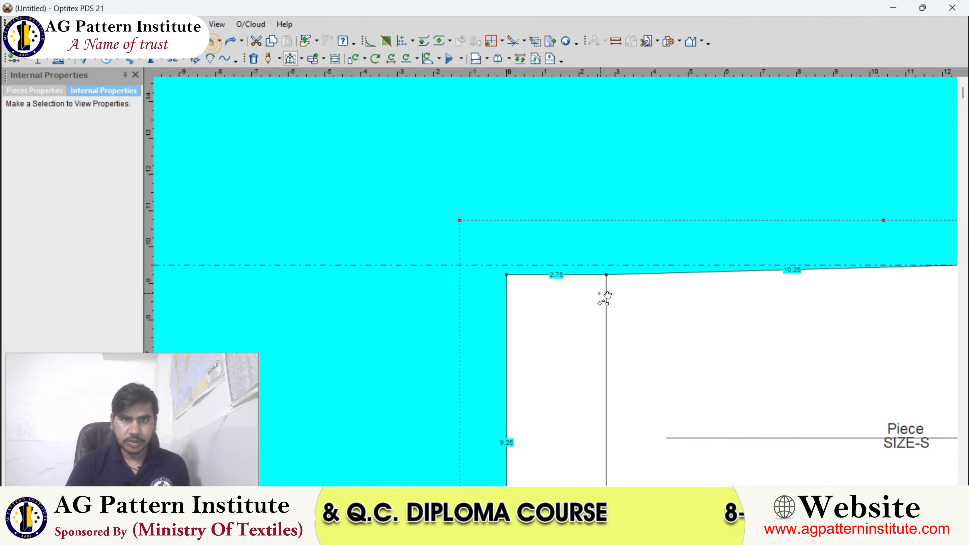
- Move the side-seam ends of the hem and the internal line inward together, with Y set to -1/8 inch
scroll(528, 281, up, 1)
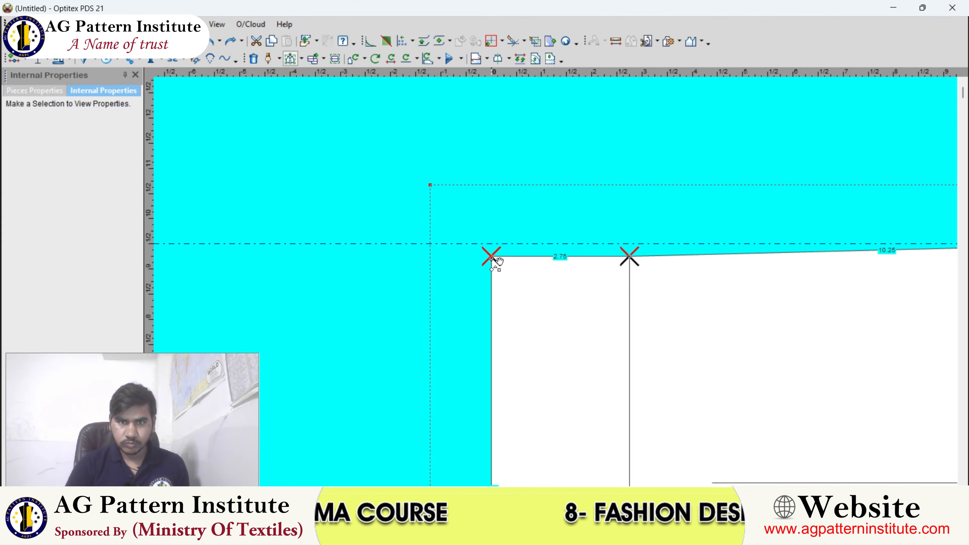
drag(492, 260, 491, 269)
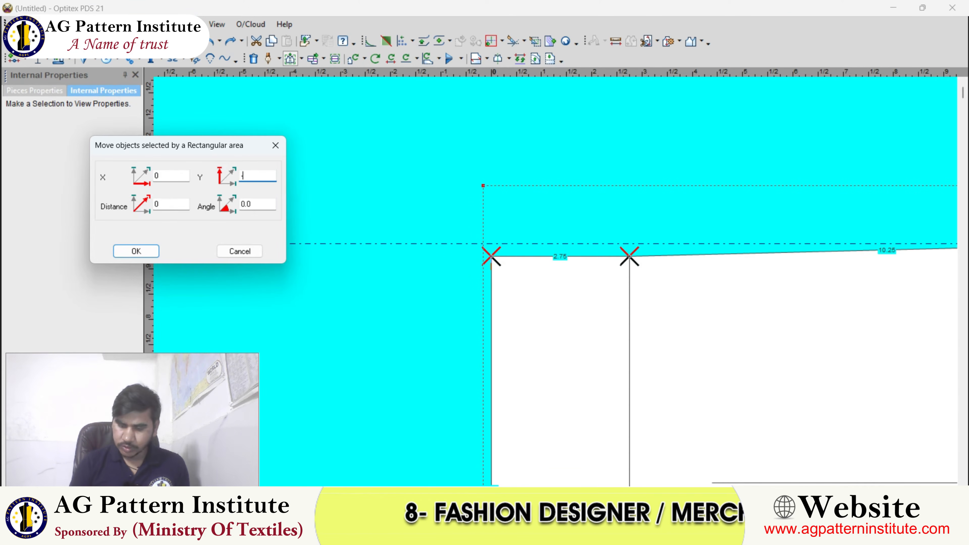
text(-1/8)
key(Return)
scroll(549, 275, down, 3)
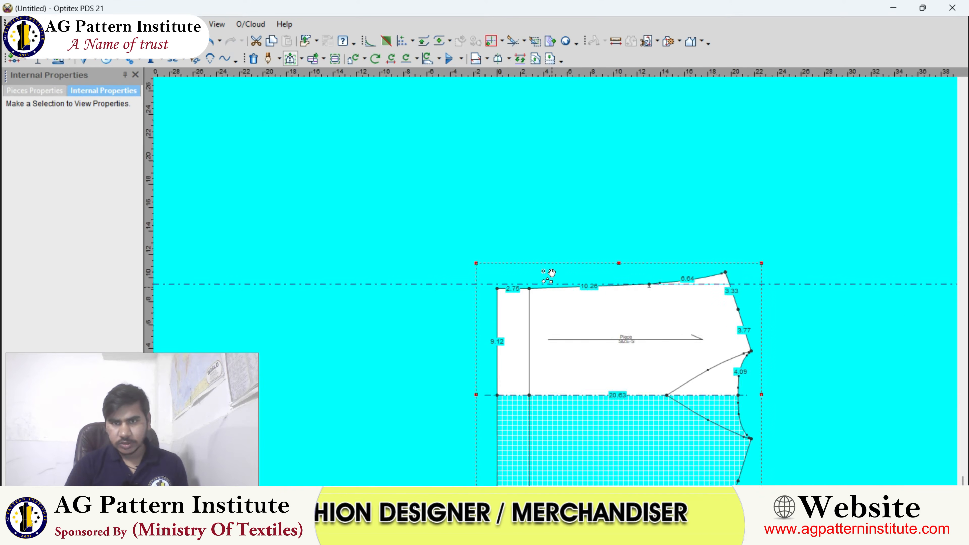
right_click(519, 233)
click(520, 231)
- Move only the hem's side-seam corner inward, with X at 0 and Y at -0.09 inch
scroll(557, 282, up, 3)
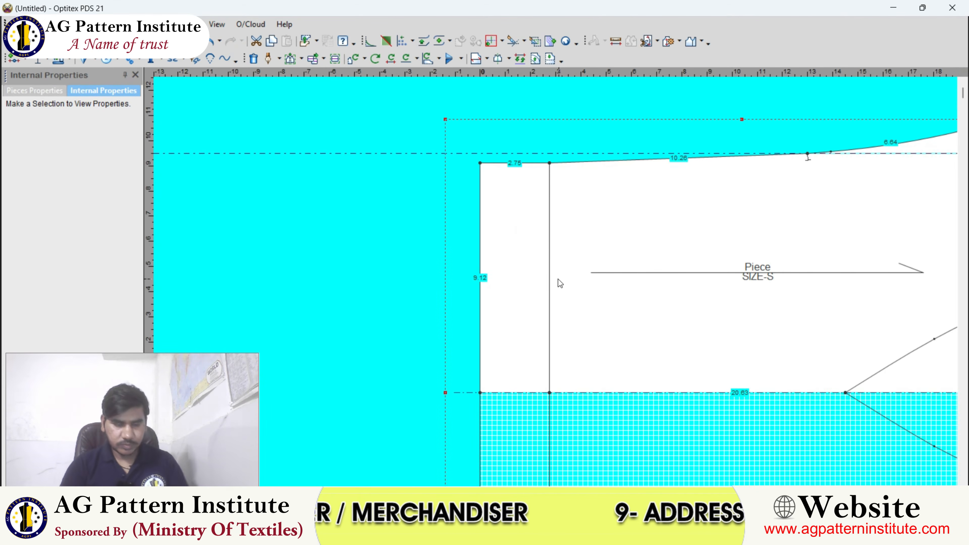
scroll(557, 277, up, 2)
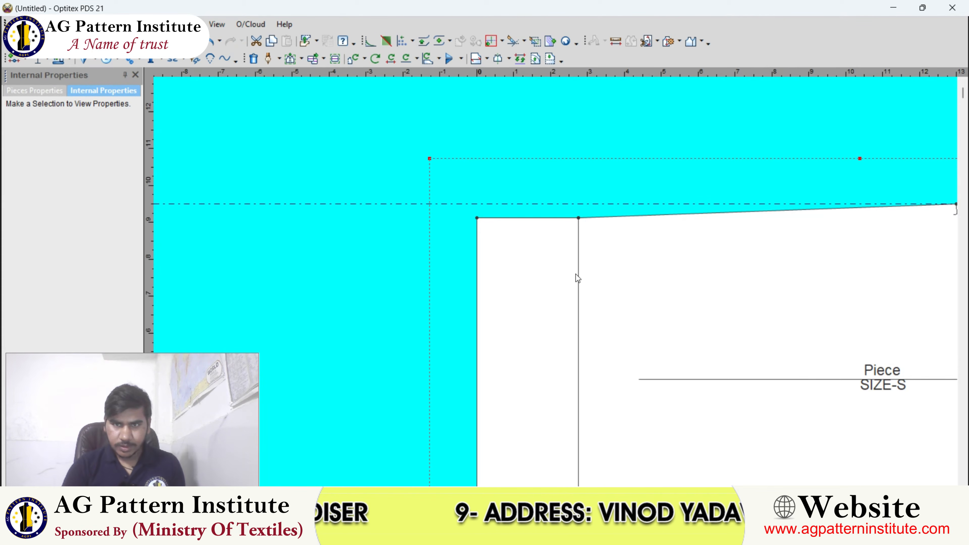
scroll(560, 248, up, 1)
key(m)
scroll(553, 282, up, 3)
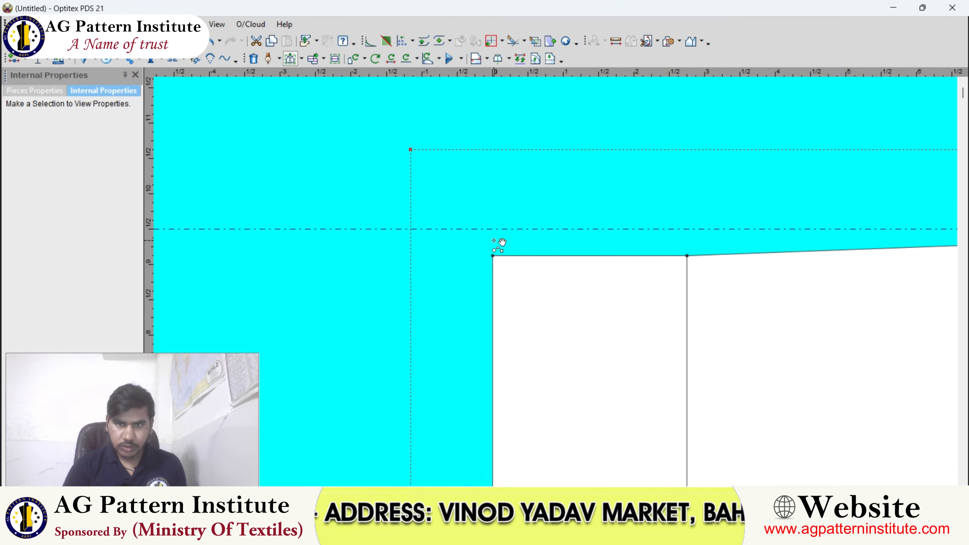
scroll(492, 256, up, 2)
click(546, 270)
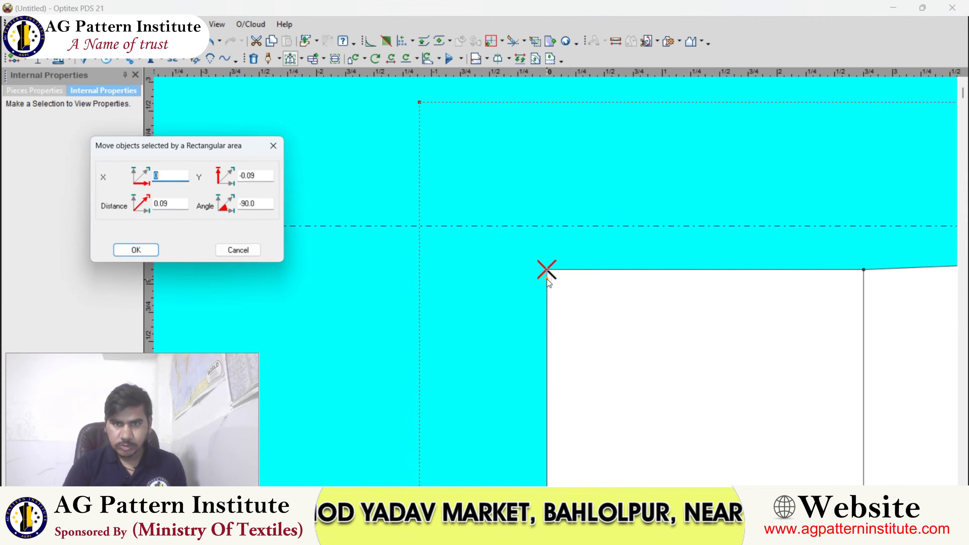
click(137, 248)
right_click(553, 207)
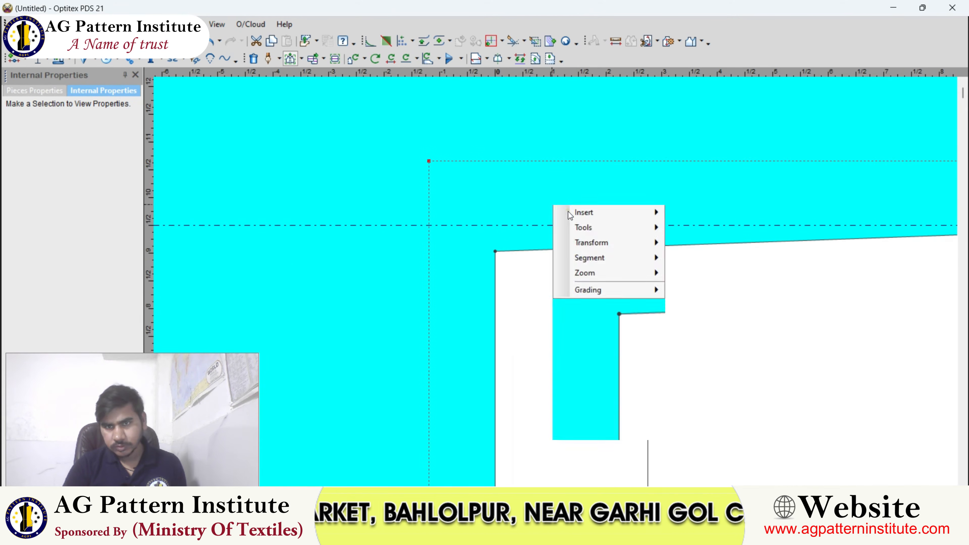
click(567, 212)
scroll(555, 281, down, 5)
scroll(560, 292, down, 4)
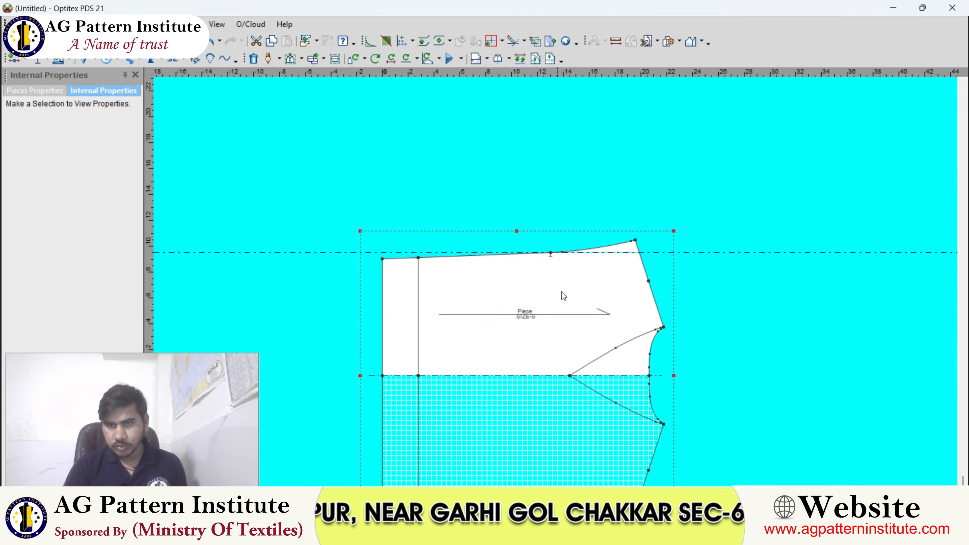
scroll(559, 288, up, 2)
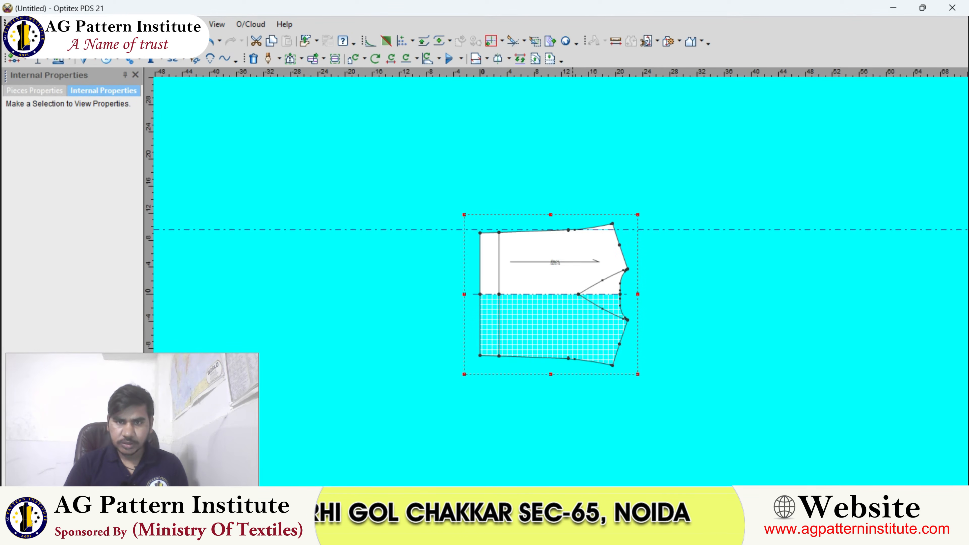
- Examine the V-neck, centre front seam and hem twist in the reference photo, and return to Optitex PDS
key(alt+Tab)
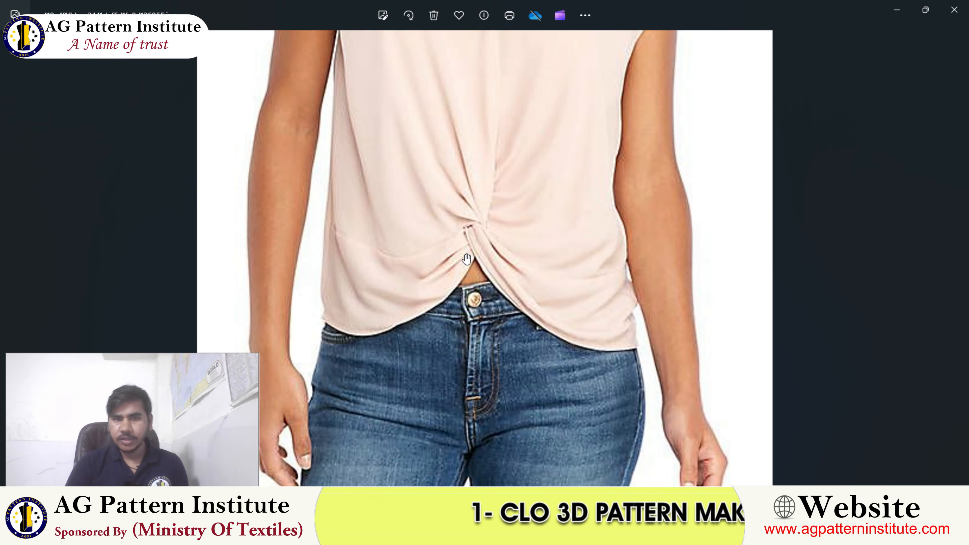
scroll(504, 244, down, 5)
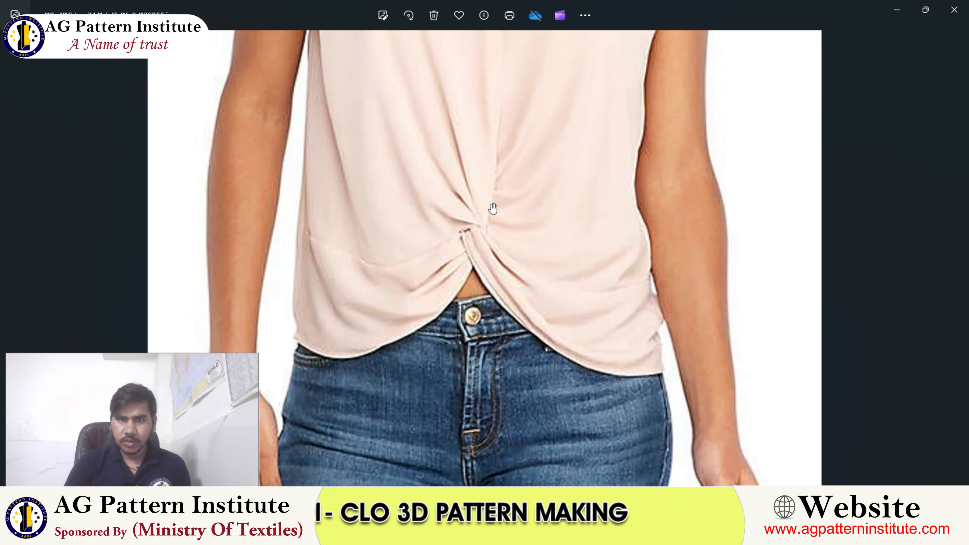
scroll(492, 230, up, 8)
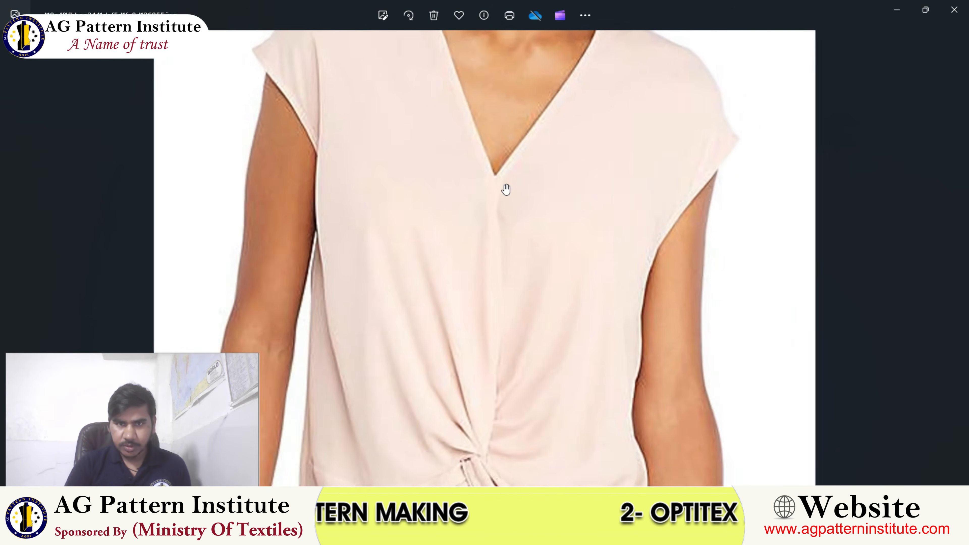
scroll(492, 238, down, 10)
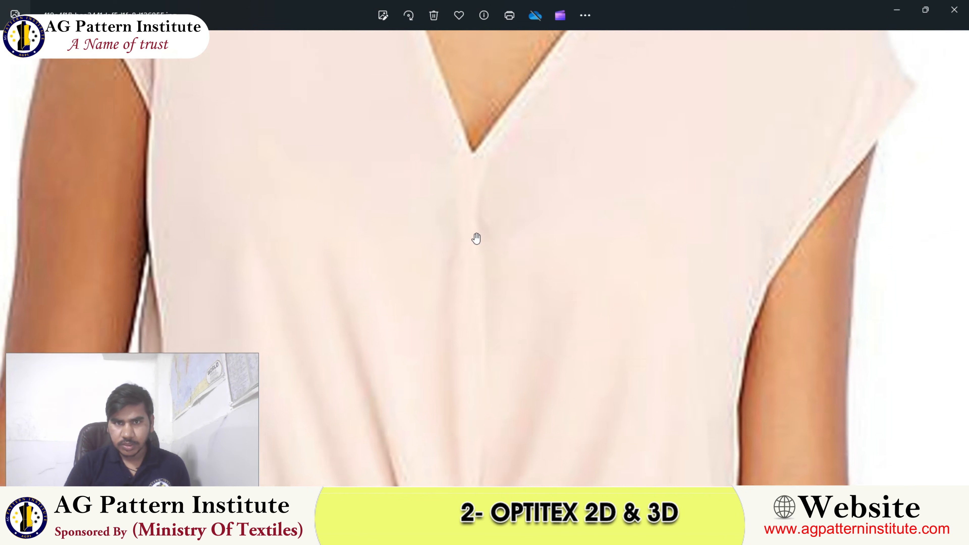
scroll(488, 336, up, 2)
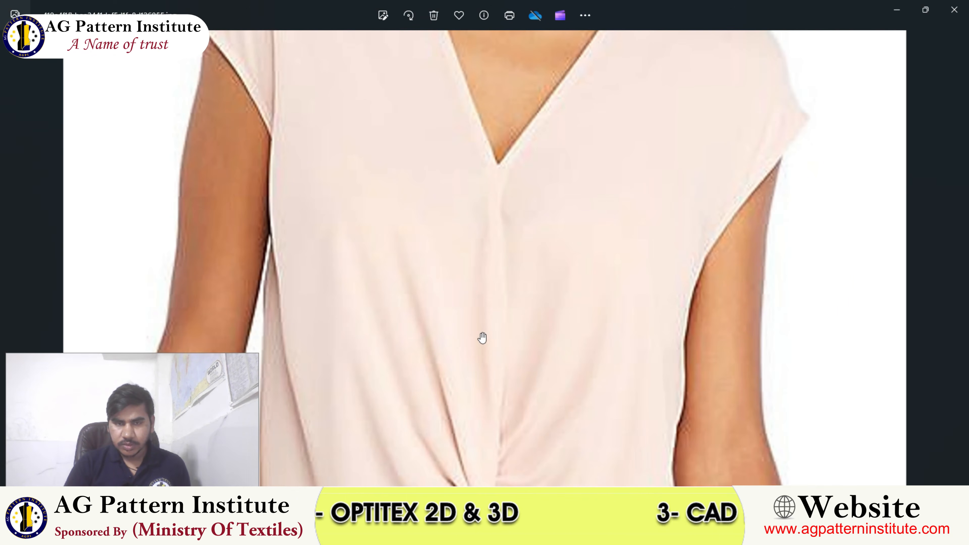
scroll(482, 338, down, 4)
drag(485, 340, 516, 243)
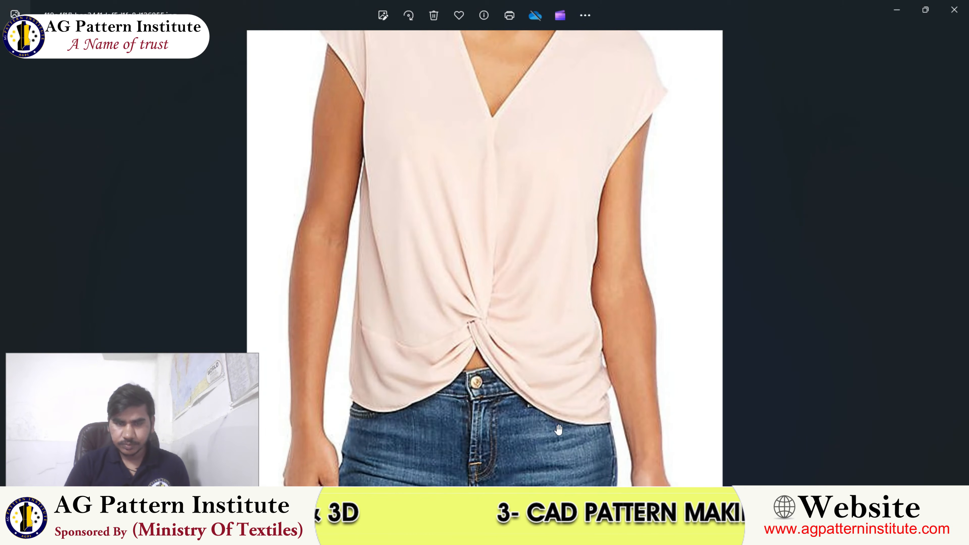
click(553, 534)
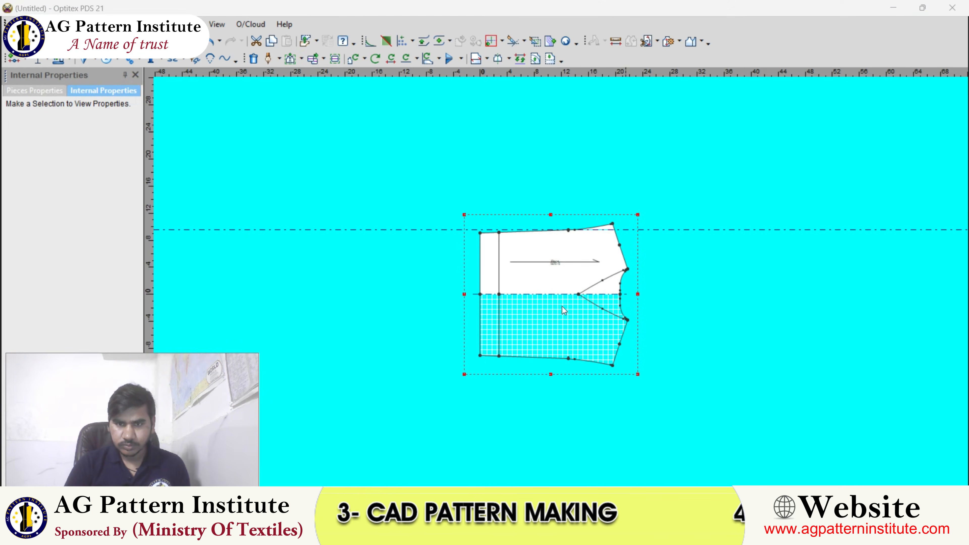
- Delete the extra point midway along the shoulder seam
scroll(561, 288, down, 1)
scroll(560, 284, up, 4)
click(566, 254)
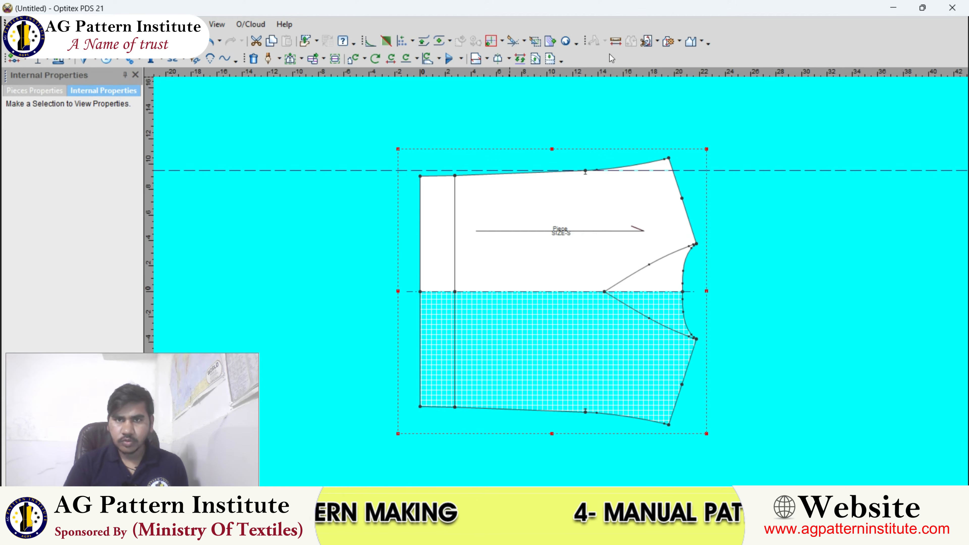
scroll(563, 280, up, 2)
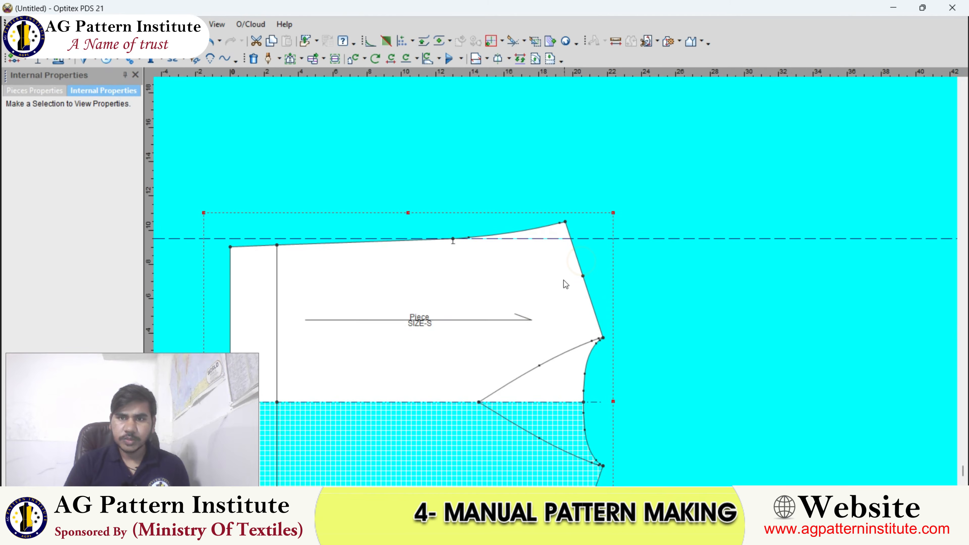
right_click(562, 165)
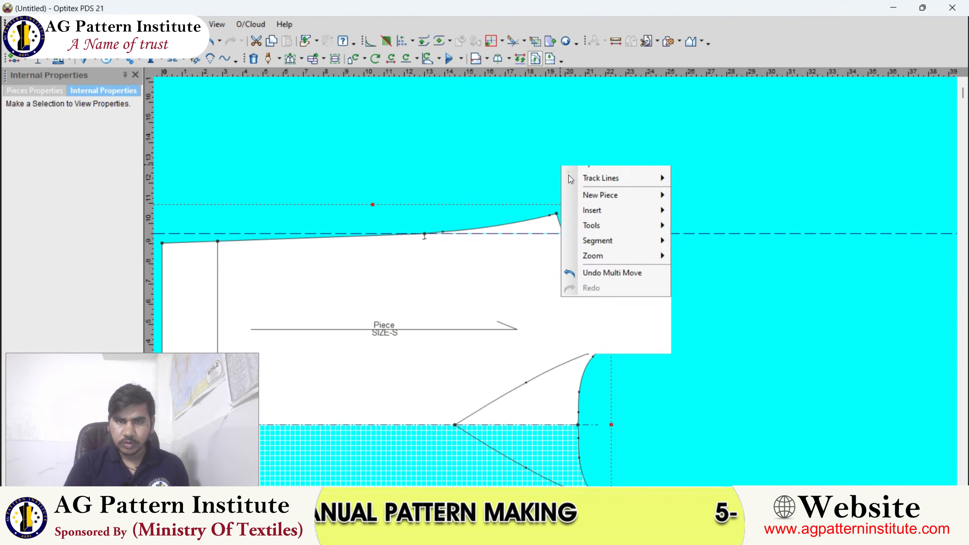
click(569, 174)
click(577, 277)
key(Delete)
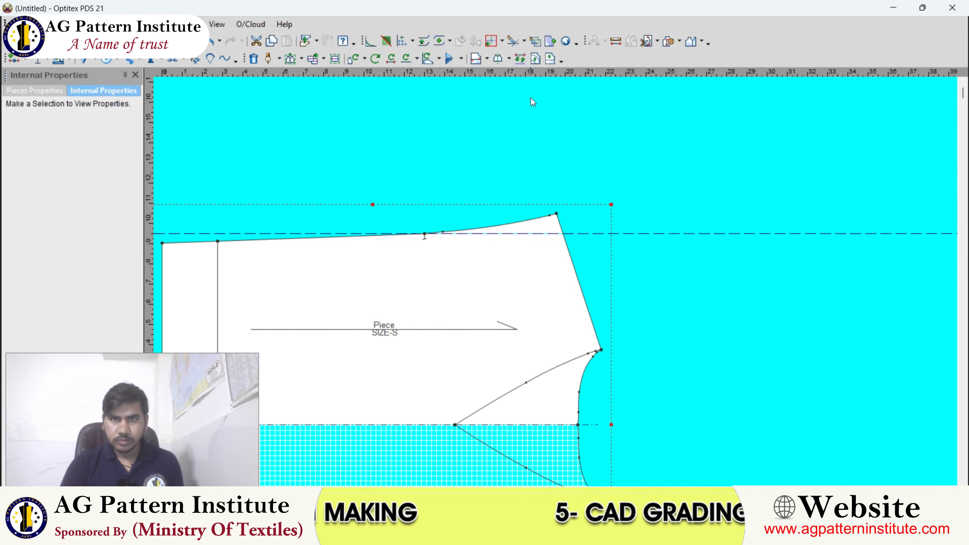
- Create an internal line parallel to the shoulder seam at a distance of 0.5 inch, extended at both ends
click(558, 218)
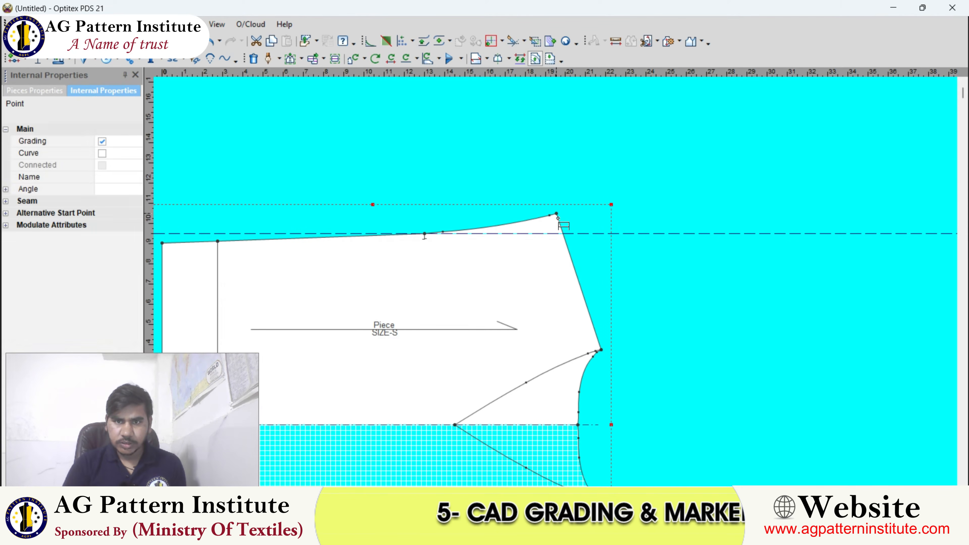
click(600, 349)
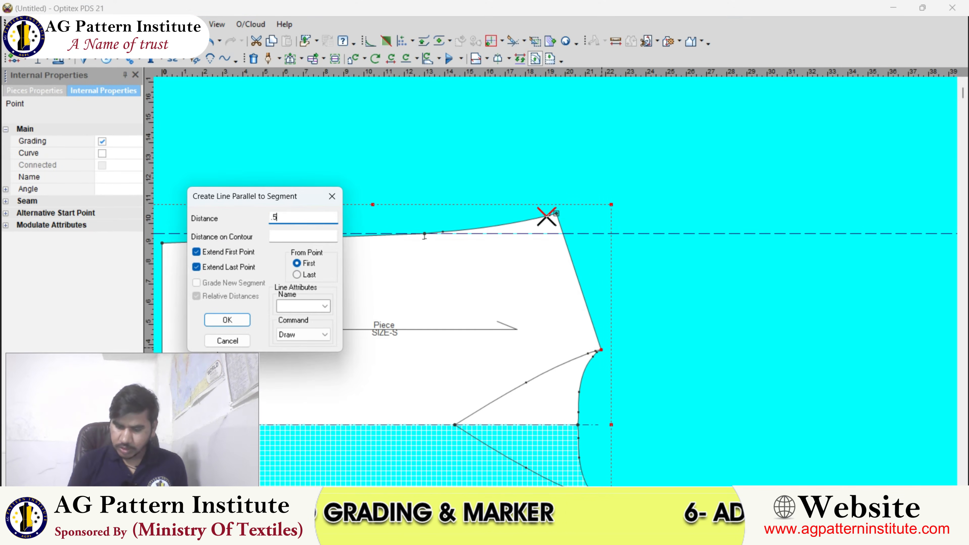
key(Return)
scroll(504, 280, down, 4)
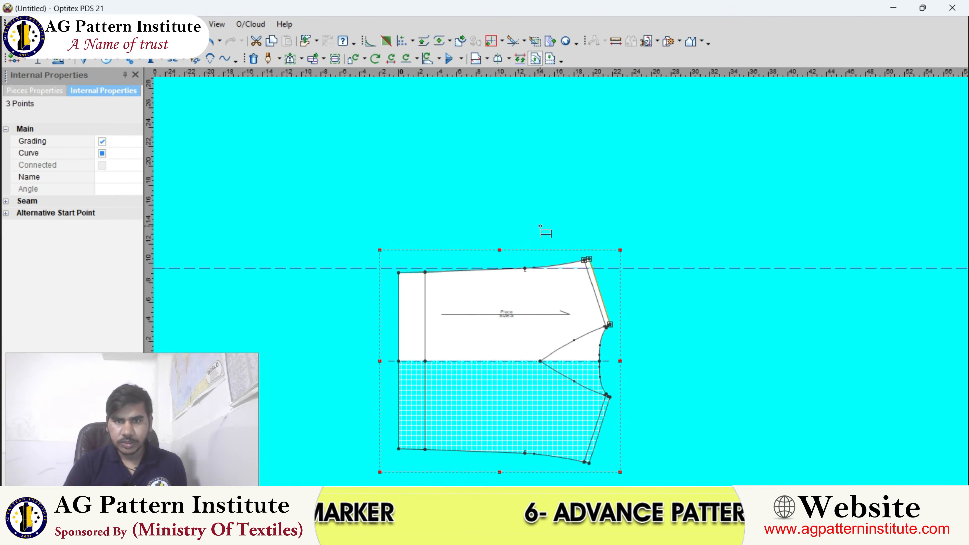
right_click(545, 232)
click(557, 238)
scroll(581, 306, up, 1)
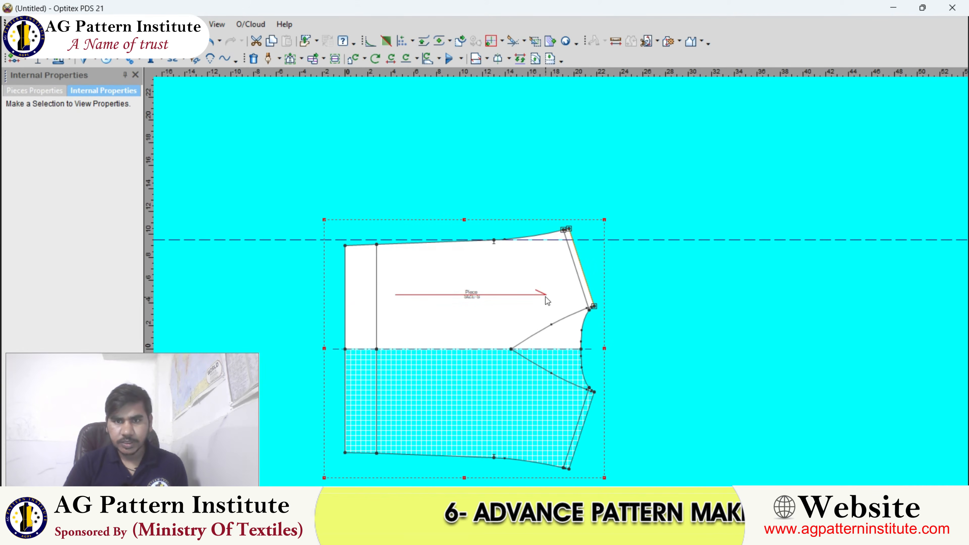
- Duplicate the whole piece, place the copy beside the original, and pick up the original to reposition it slightly
click(272, 41)
click(286, 40)
click(806, 236)
scroll(534, 277, up, 5)
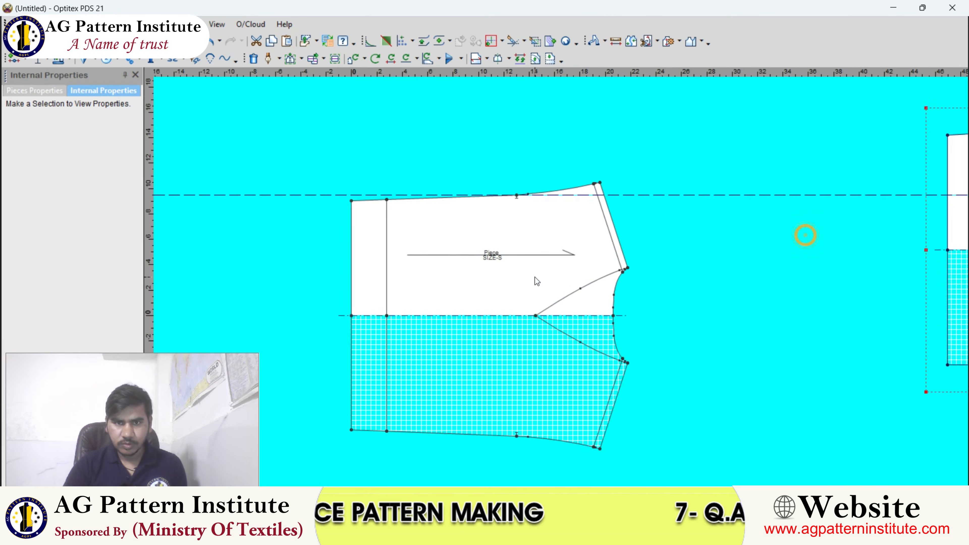
key(space)
click(568, 277)
- Build a separate half-front piece from the original, bounded by the V-neckline, shoulder, armhole, side seam, hem and centre line
click(668, 42)
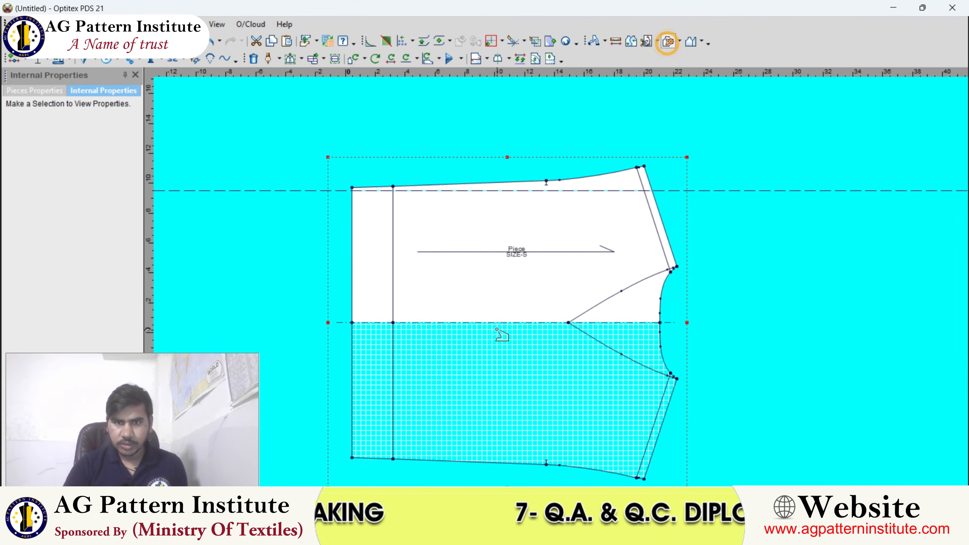
click(599, 307)
scroll(559, 286, up, 1)
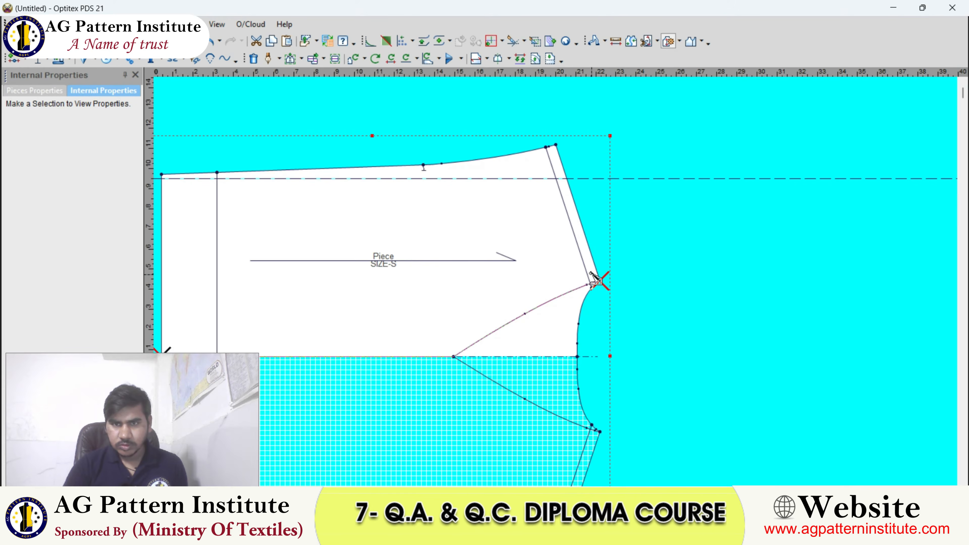
click(592, 261)
scroll(550, 150, up, 4)
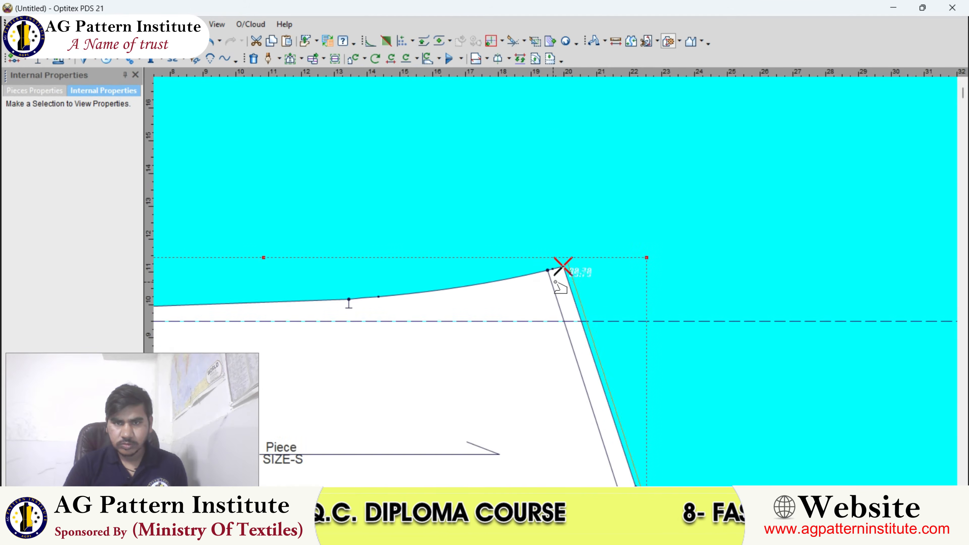
click(565, 256)
click(521, 267)
scroll(517, 287, down, 3)
scroll(505, 305, down, 3)
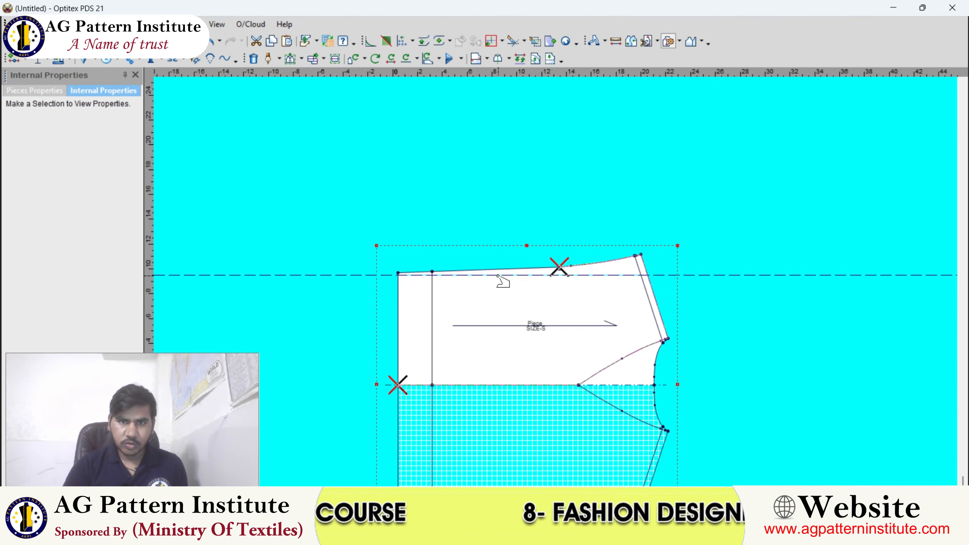
click(465, 263)
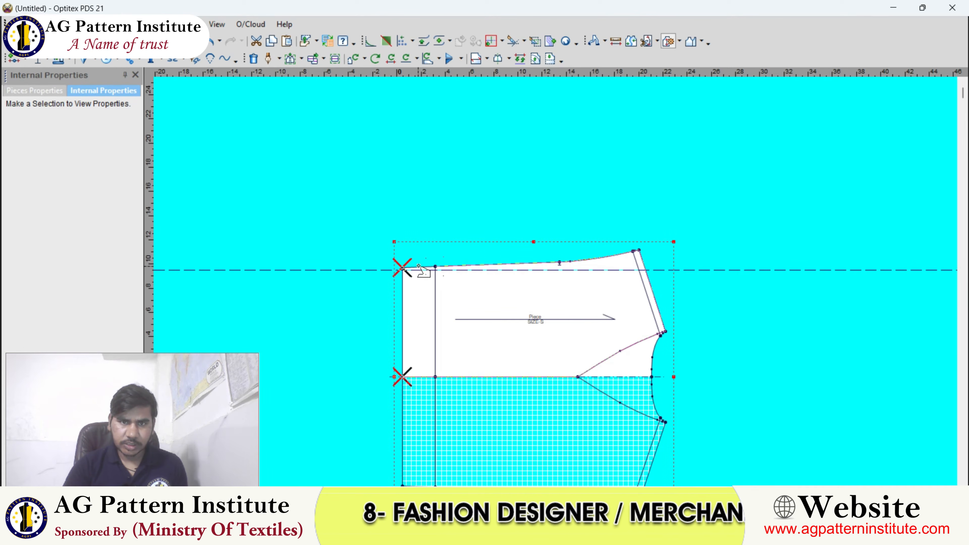
click(405, 286)
click(433, 291)
right_click(448, 228)
click(456, 232)
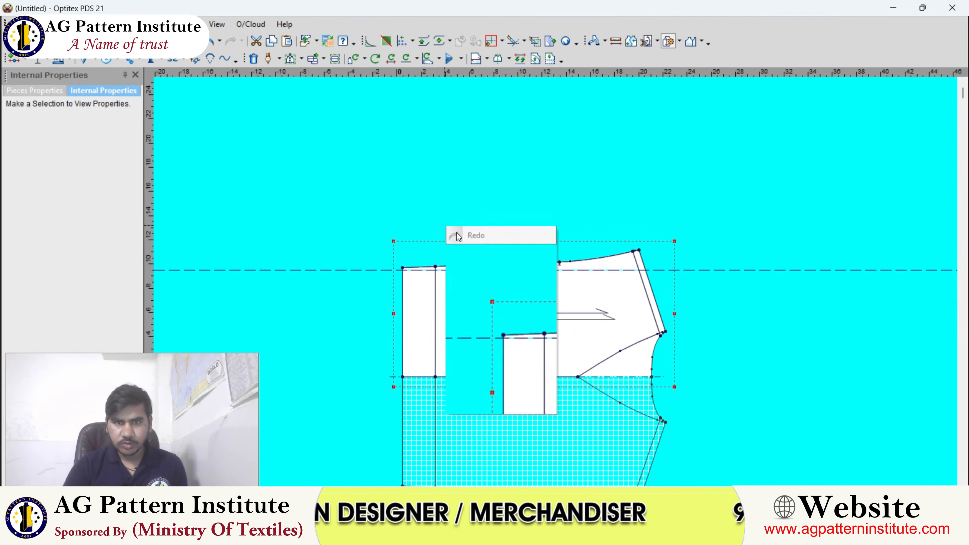
- Delete the internal line parallel to the hem on the original piece and add a notch at that line's point on the side seam
scroll(564, 289, down, 3)
scroll(557, 281, up, 5)
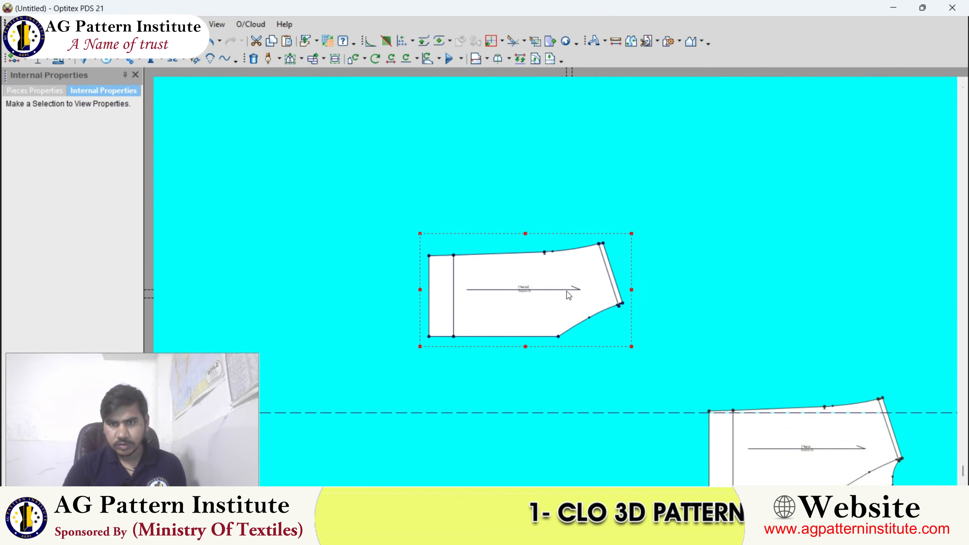
click(487, 267)
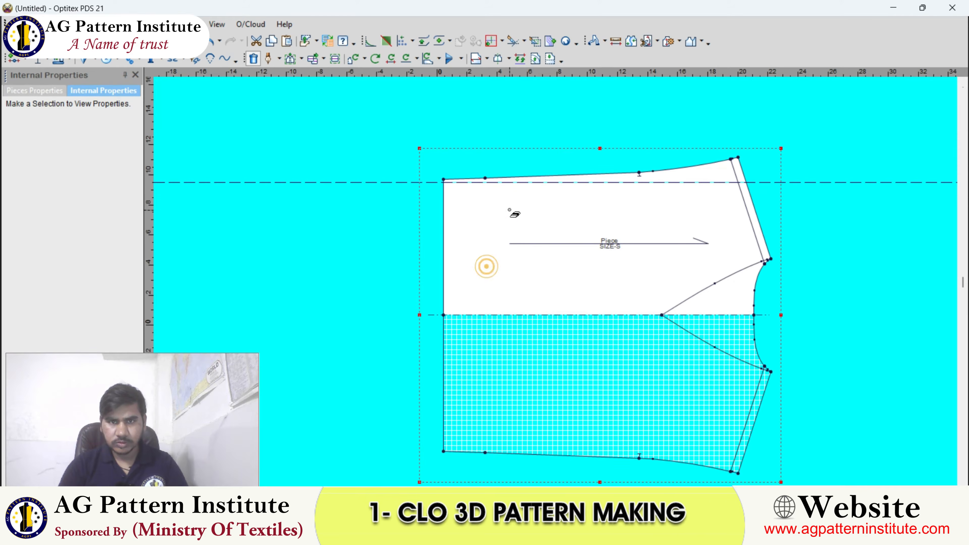
scroll(526, 203, up, 2)
key(n)
click(488, 244)
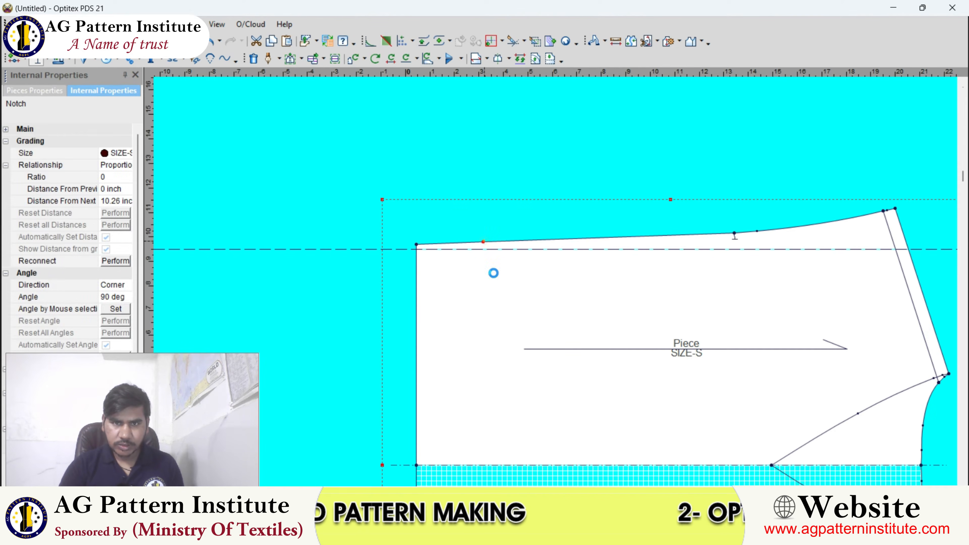
scroll(560, 286, down, 3)
right_click(546, 223)
click(555, 230)
- Delete the internal line parallel to the shoulder and the internal V-neck line from the original piece
scroll(634, 272, up, 1)
scroll(635, 274, up, 2)
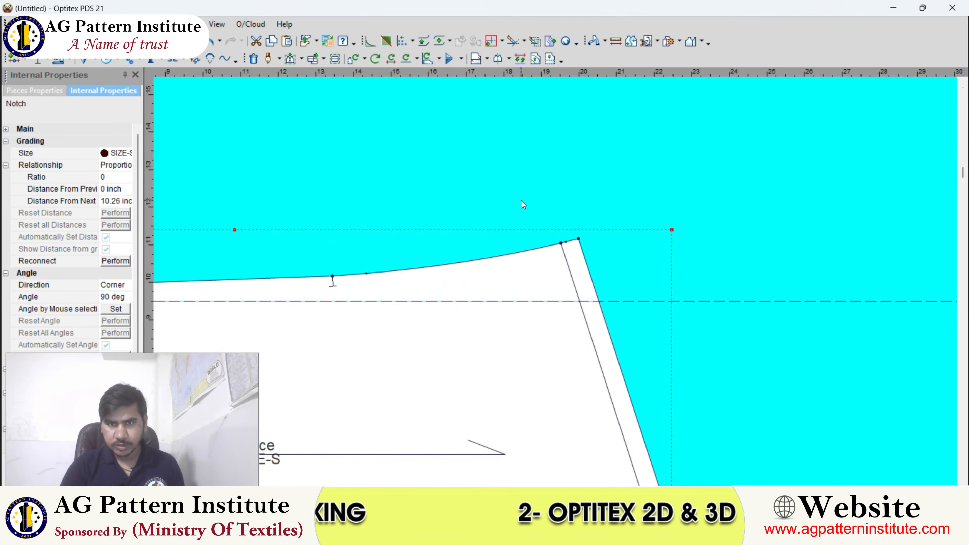
scroll(564, 279, down, 1)
click(574, 268)
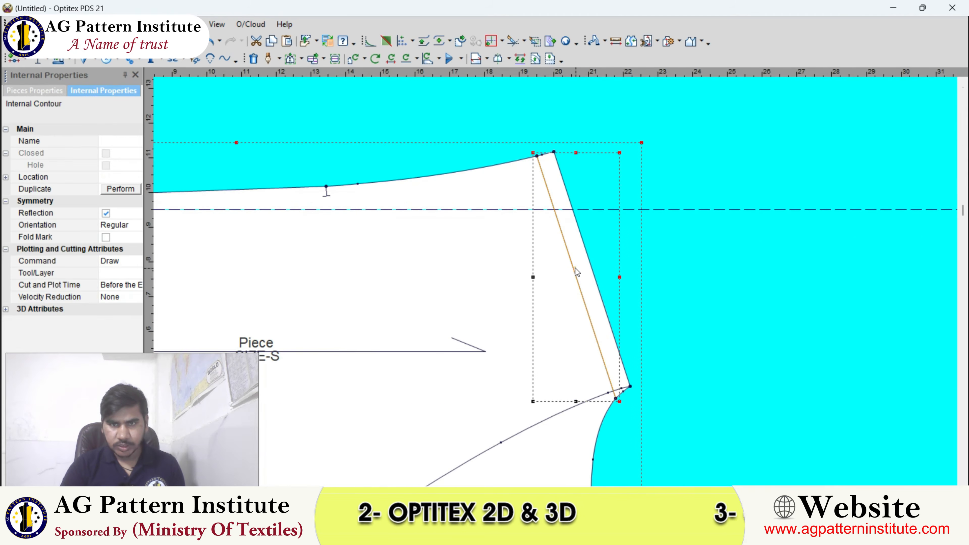
key(Delete)
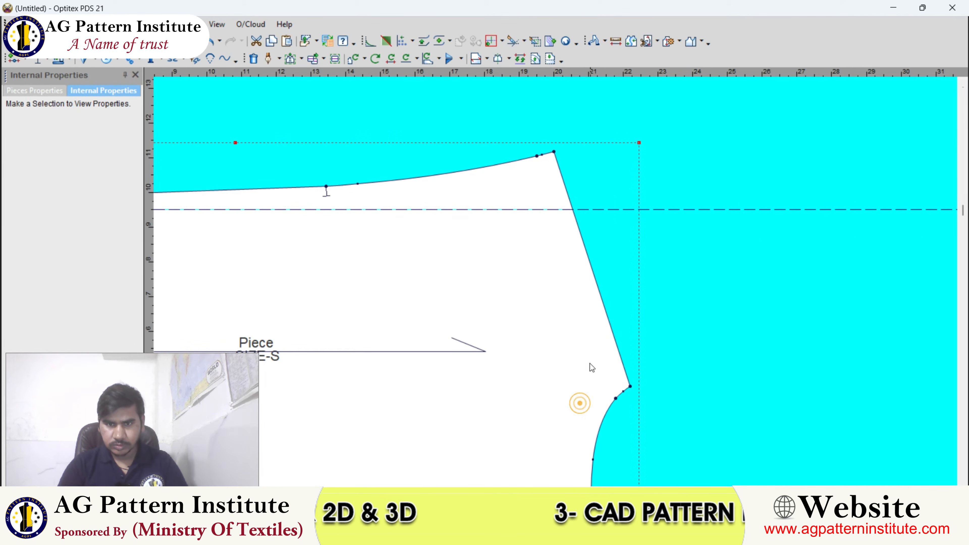
- Delete the two extra points on the armhole beside the shoulder tip of the original piece
scroll(551, 273, up, 3)
click(562, 253)
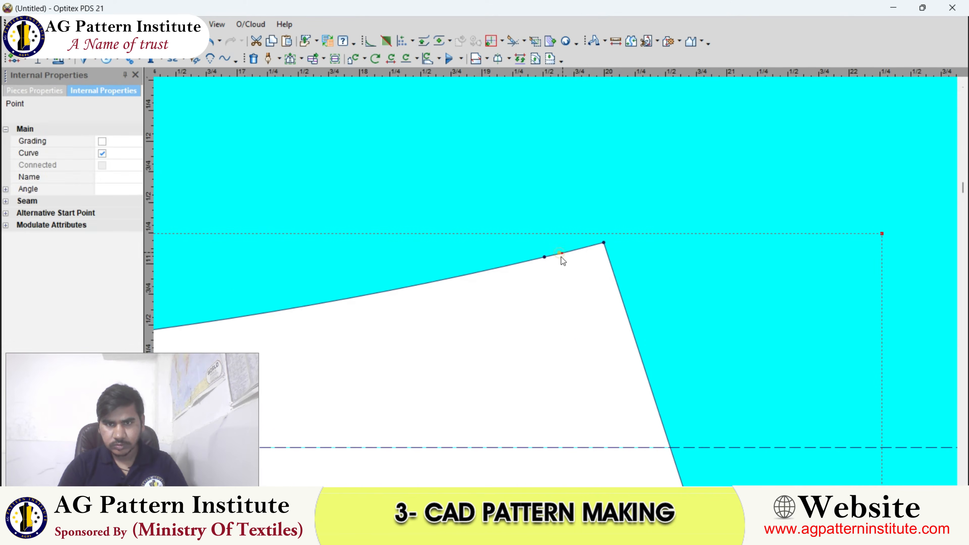
key(Delete)
click(544, 258)
key(Delete)
scroll(556, 286, down, 4)
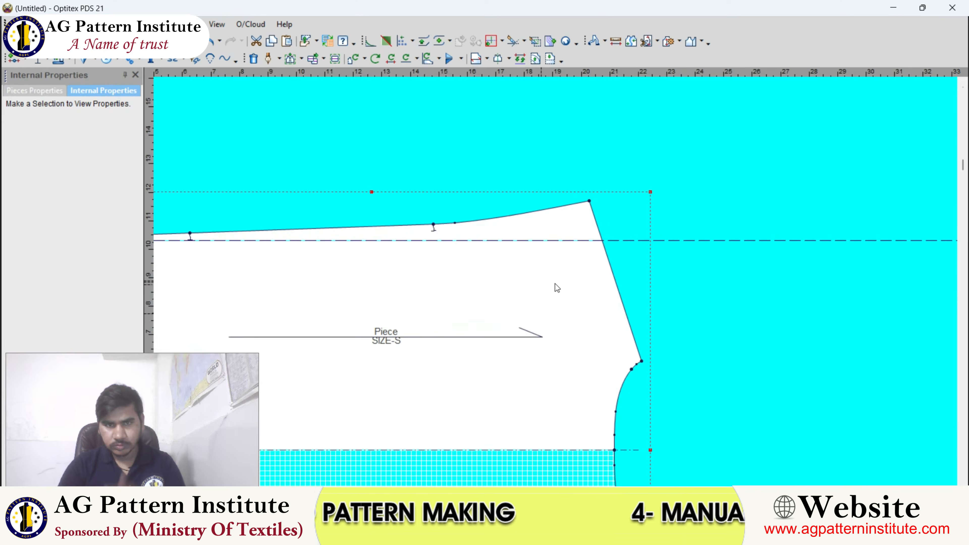
- Rotate the full mirrored piece and the half-front piece upright and place them side by side
click(552, 288)
key(bracketleft)
scroll(508, 264, down, 1)
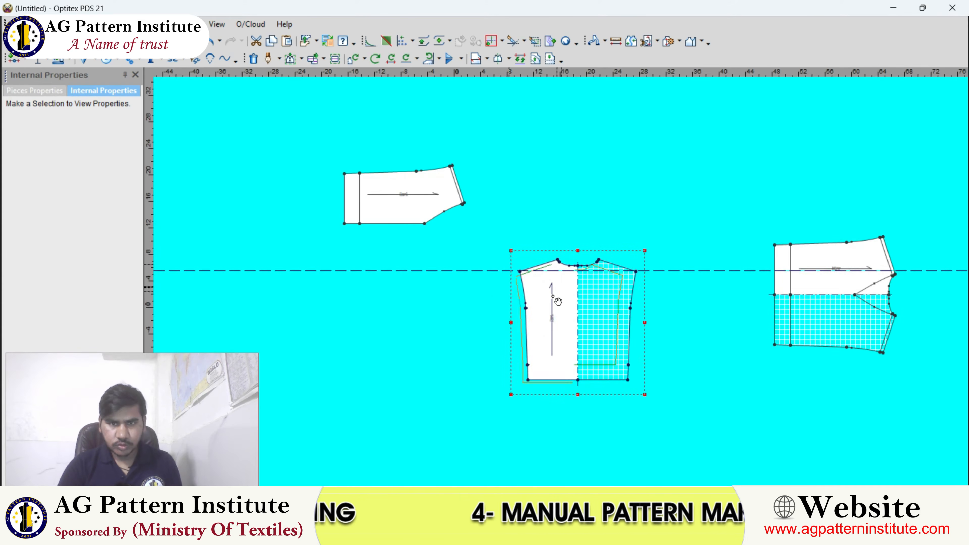
drag(559, 289, 534, 312)
drag(424, 177, 412, 230)
scroll(426, 267, up, 3)
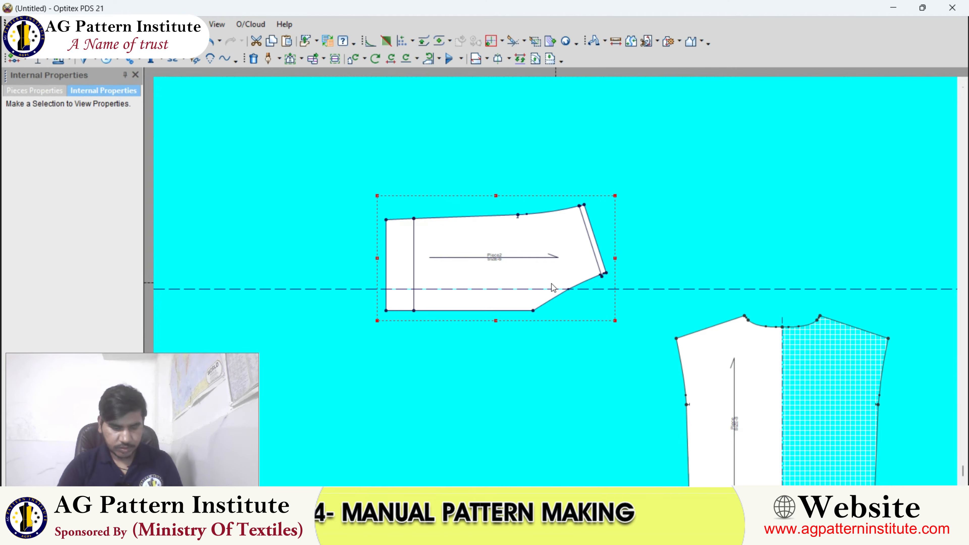
key(bracketleft)
drag(528, 279, 521, 406)
- Move the half-front piece onto the full mirrored piece, matching their shoulder points at the neck
scroll(524, 302, up, 4)
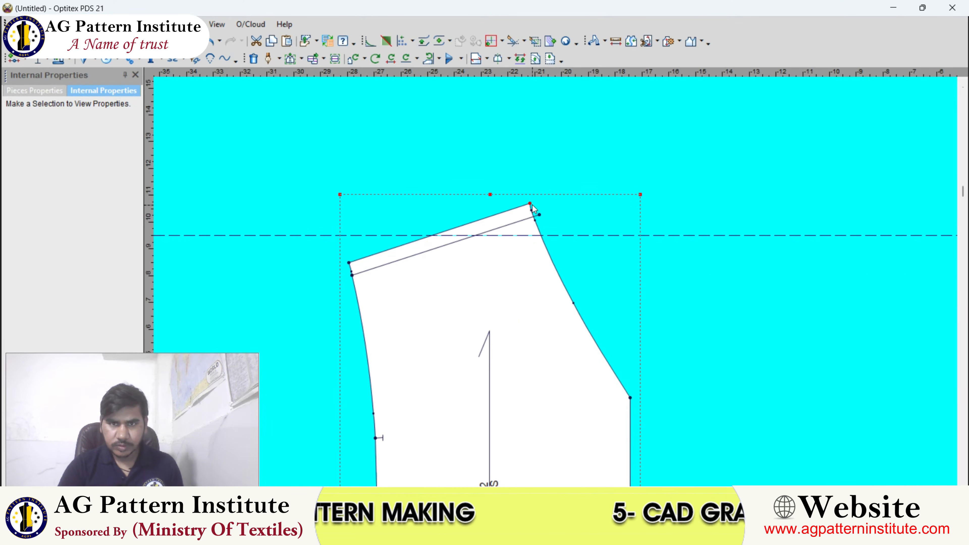
key(space)
scroll(596, 309, down, 4)
scroll(611, 254, up, 4)
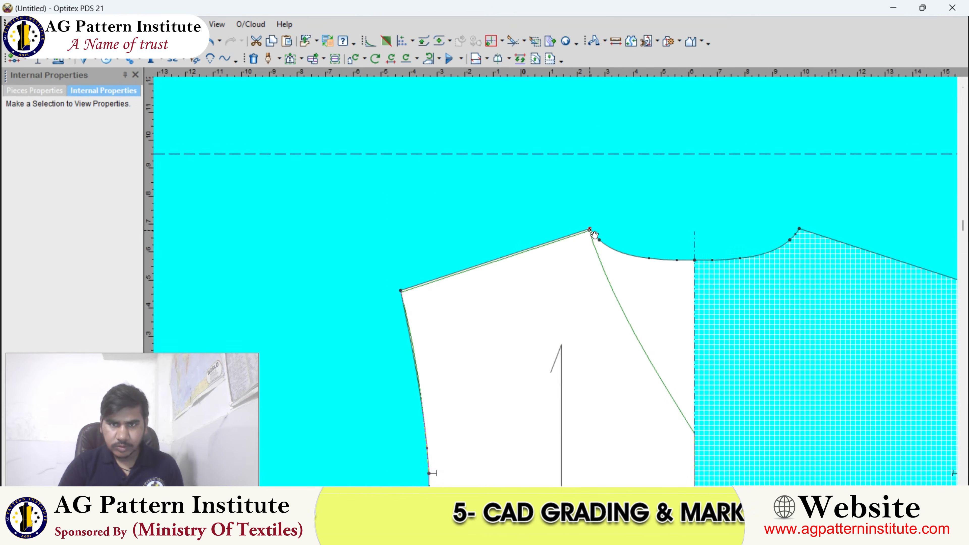
click(592, 231)
- Flip the half-front piece along its shoulder line so both pieces meet shoulder to shoulder
click(461, 58)
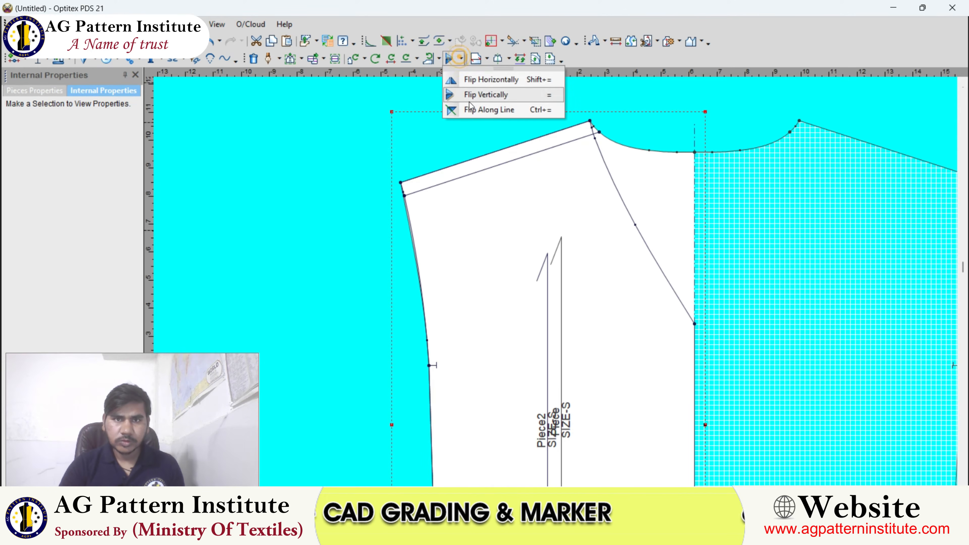
click(489, 109)
click(514, 160)
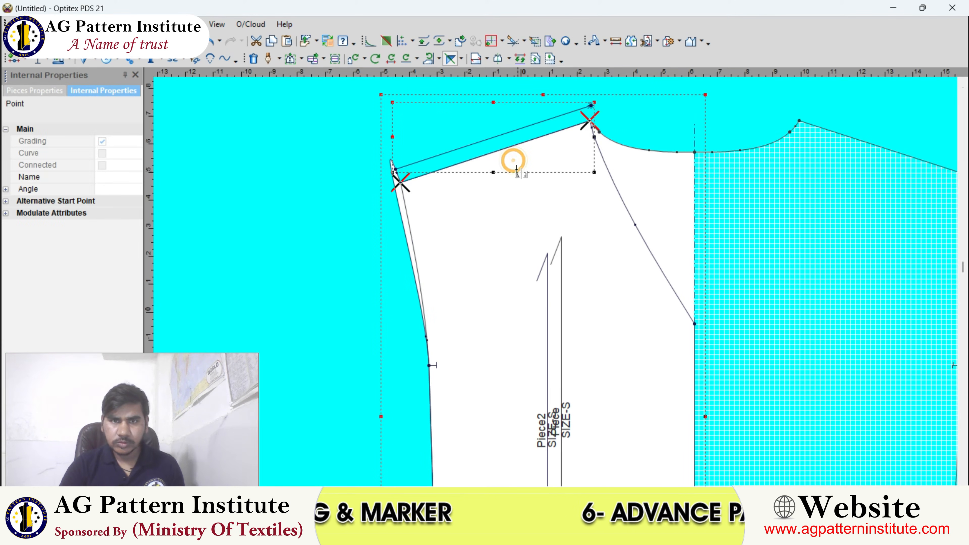
scroll(559, 275, up, 5)
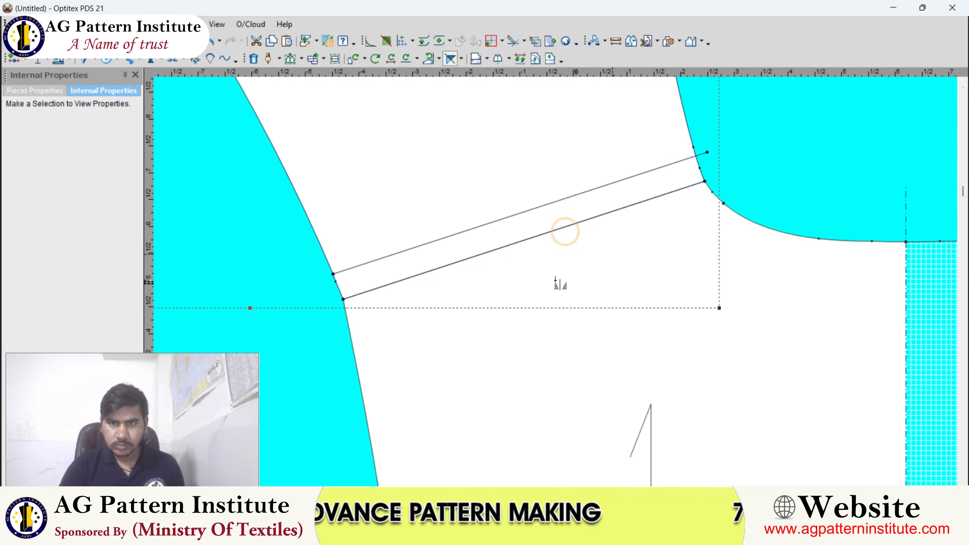
scroll(556, 282, down, 4)
right_click(618, 177)
click(629, 186)
- Add a curve point on the full piece's neckline, between the shoulder end and the centre line
scroll(554, 281, up, 5)
scroll(490, 273, down, 3)
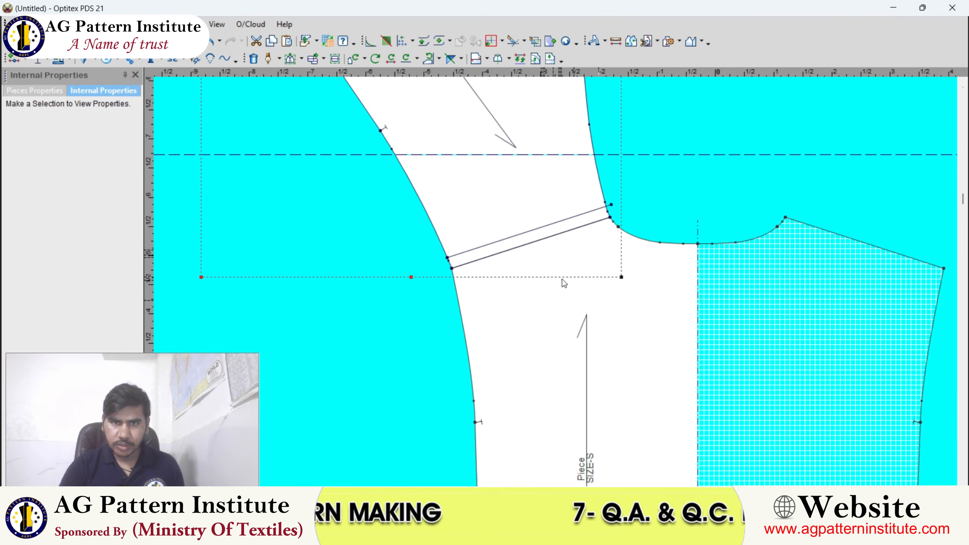
scroll(561, 280, up, 3)
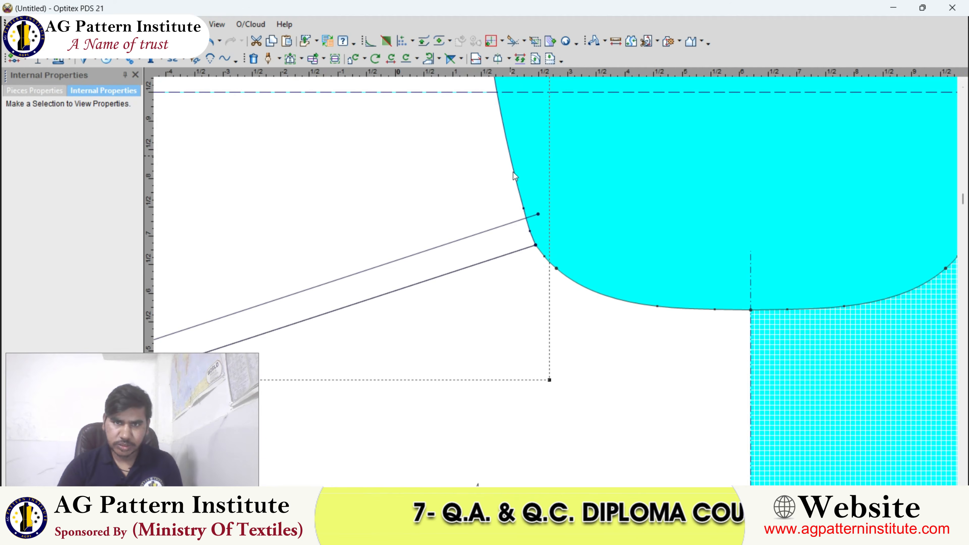
scroll(554, 282, up, 3)
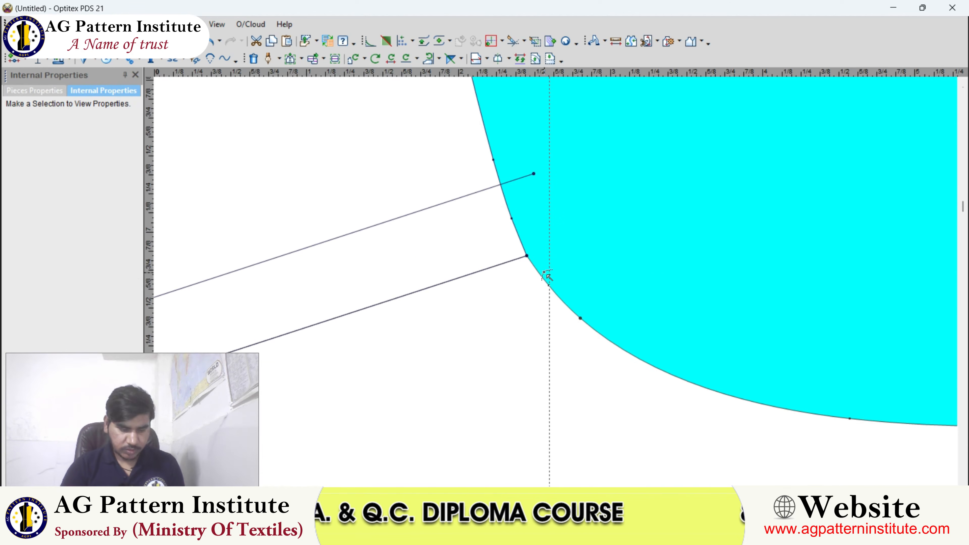
key(m)
scroll(559, 286, up, 1)
click(516, 281)
scroll(530, 273, up, 2)
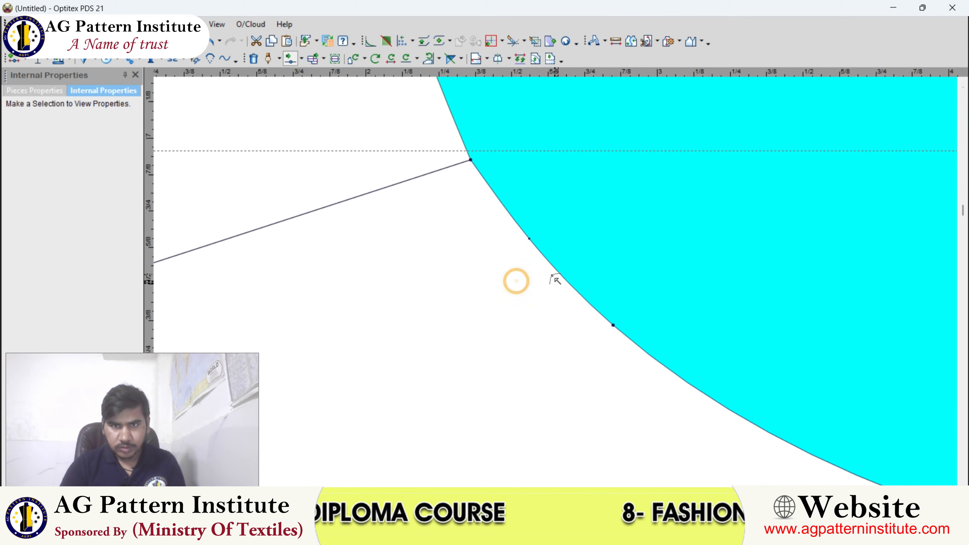
click(529, 239)
right_click(573, 220)
click(595, 222)
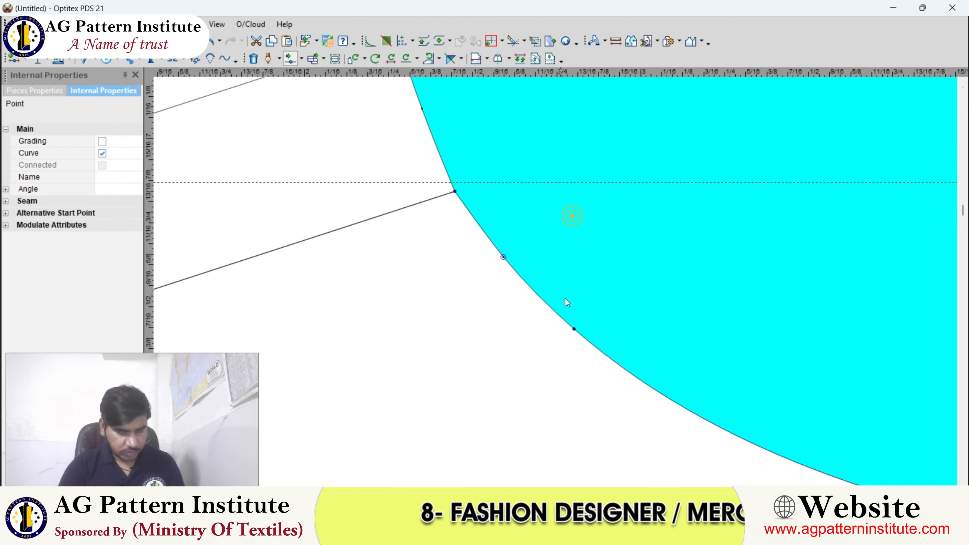
scroll(562, 285, down, 3)
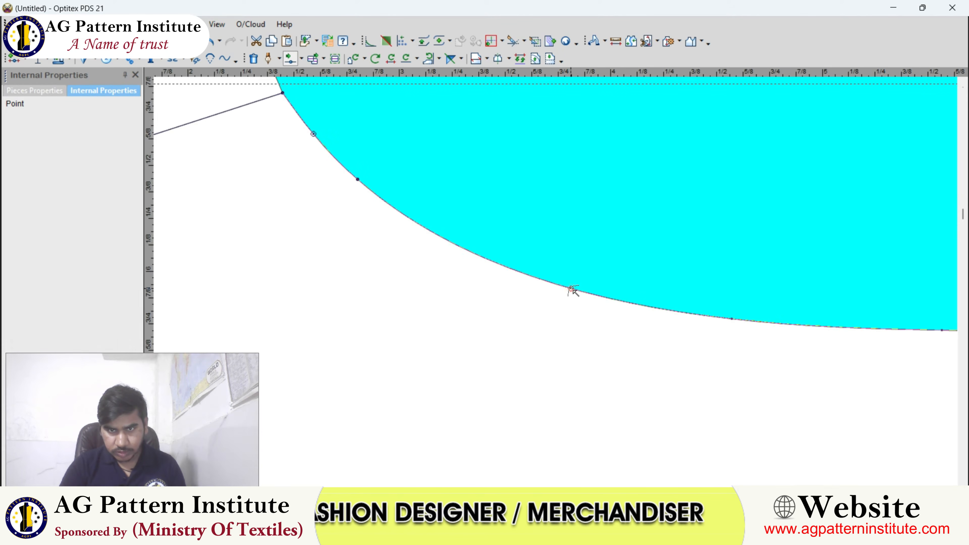
click(570, 288)
scroll(554, 282, down, 1)
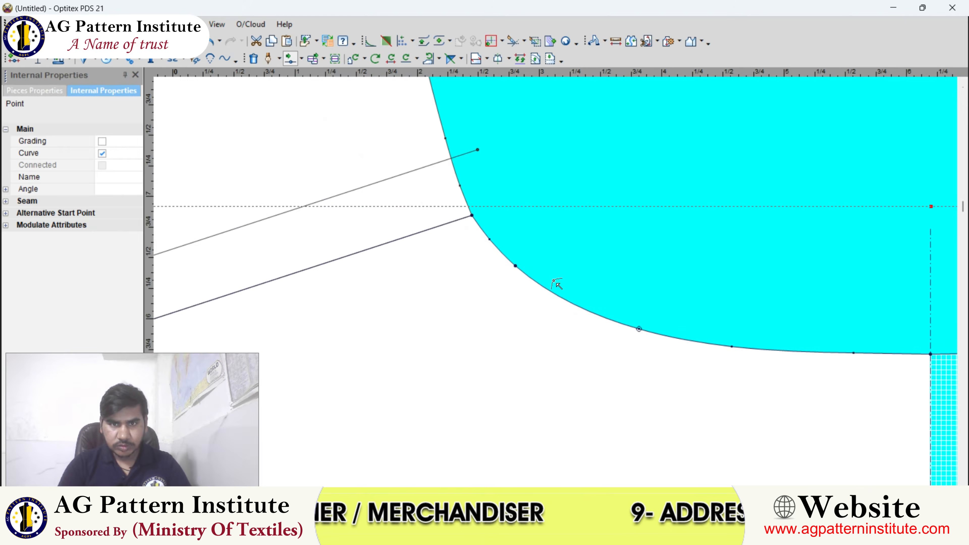
- Move the two neckline points nearest the shoulder slightly into the piece to round the curve joining the front neckline
scroll(541, 272, up, 4)
click(515, 266)
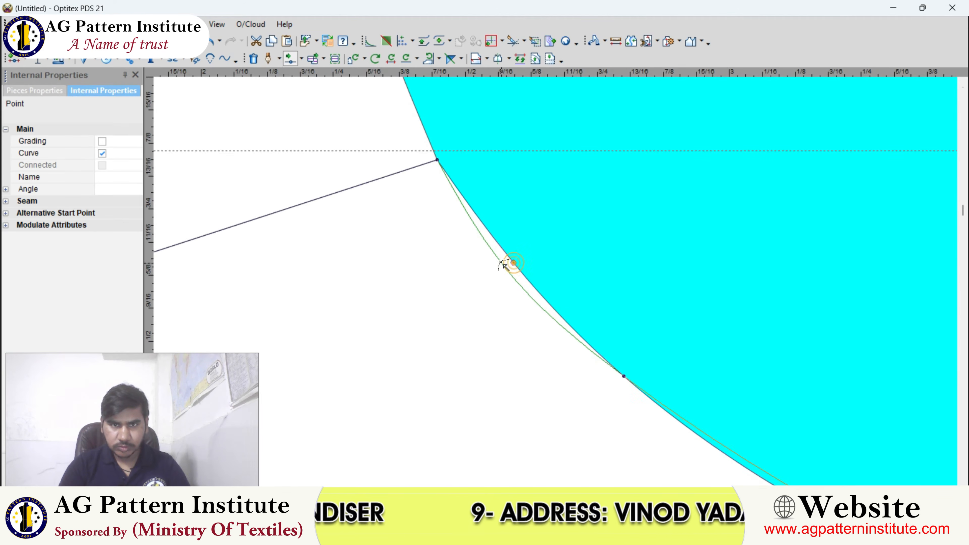
scroll(567, 282, down, 3)
scroll(590, 243, up, 4)
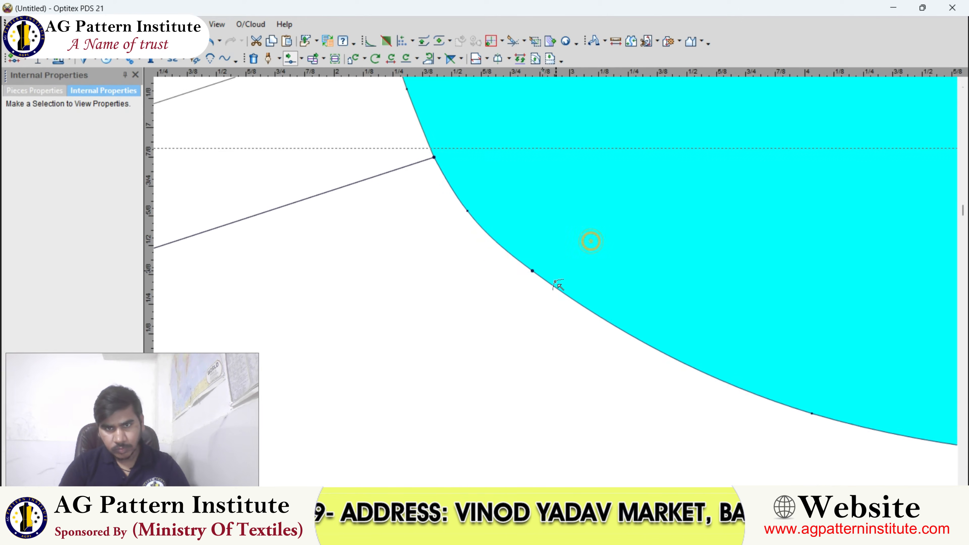
drag(525, 266, 510, 268)
scroll(562, 286, down, 4)
scroll(559, 285, up, 4)
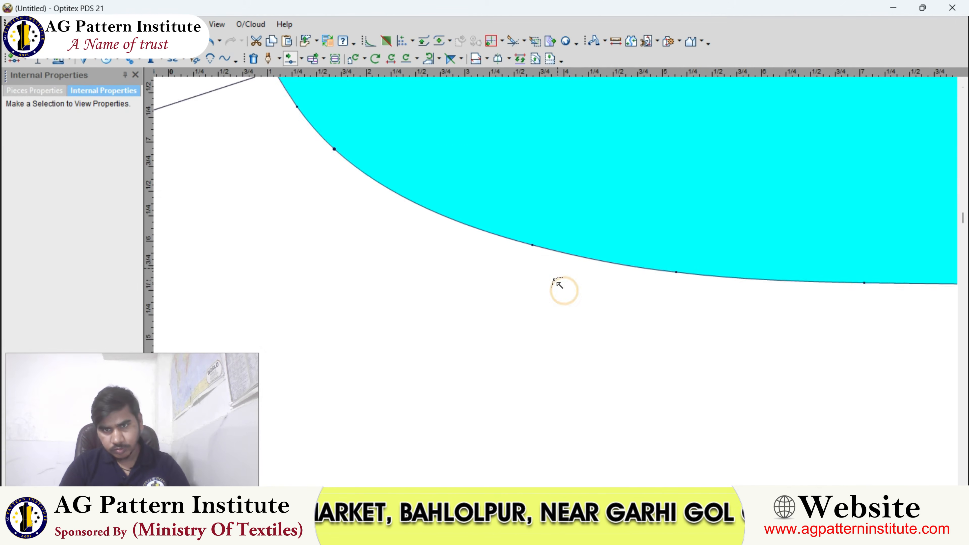
- Move the added neckline curve point slightly into the piece to smooth the back neck curve
click(548, 276)
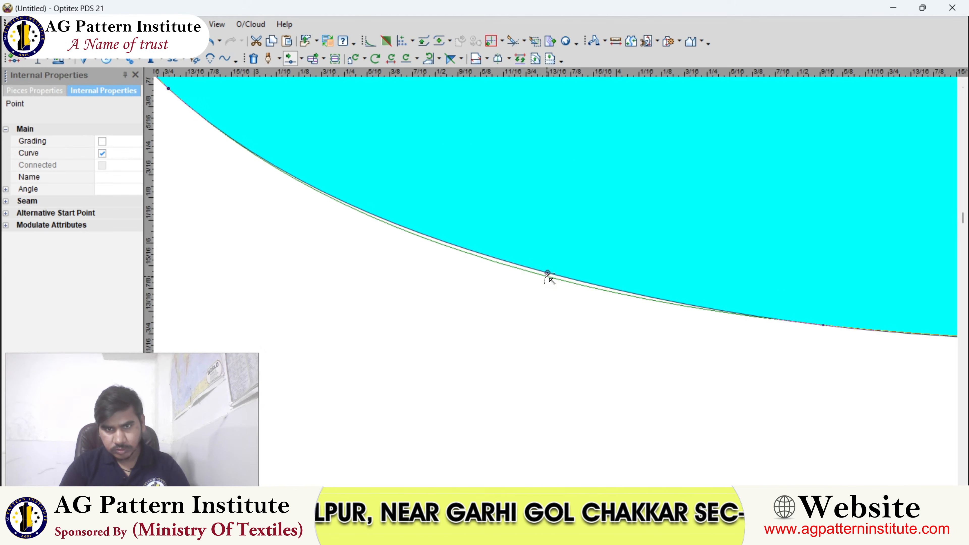
click(548, 278)
key(Return)
scroll(556, 302, down, 4)
scroll(556, 280, down, 6)
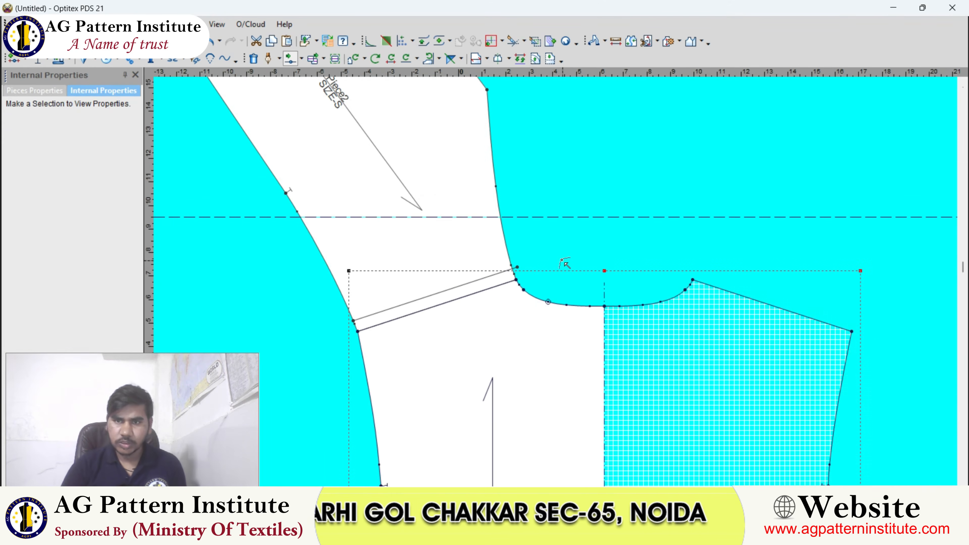
scroll(526, 298, up, 5)
scroll(355, 352, down, 1)
scroll(557, 286, up, 5)
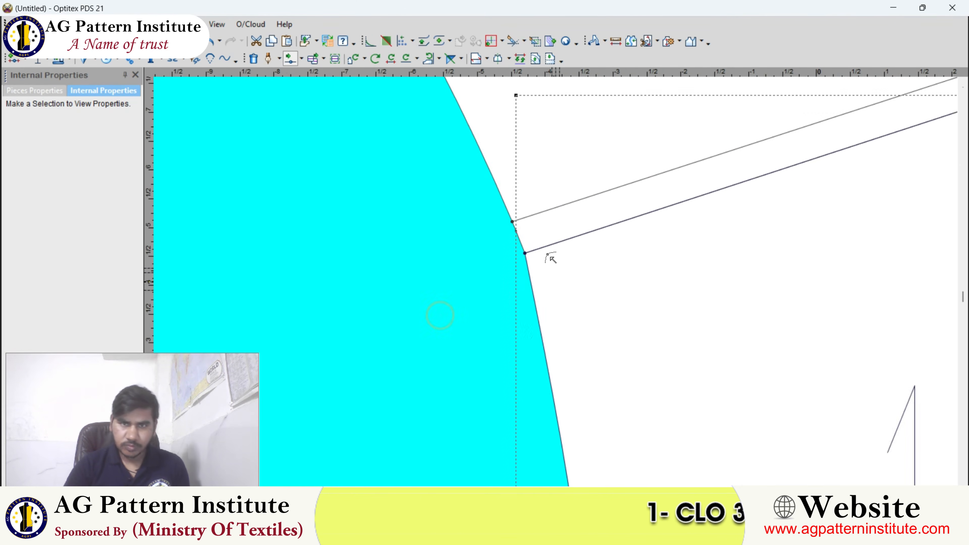
scroll(557, 294, down, 4)
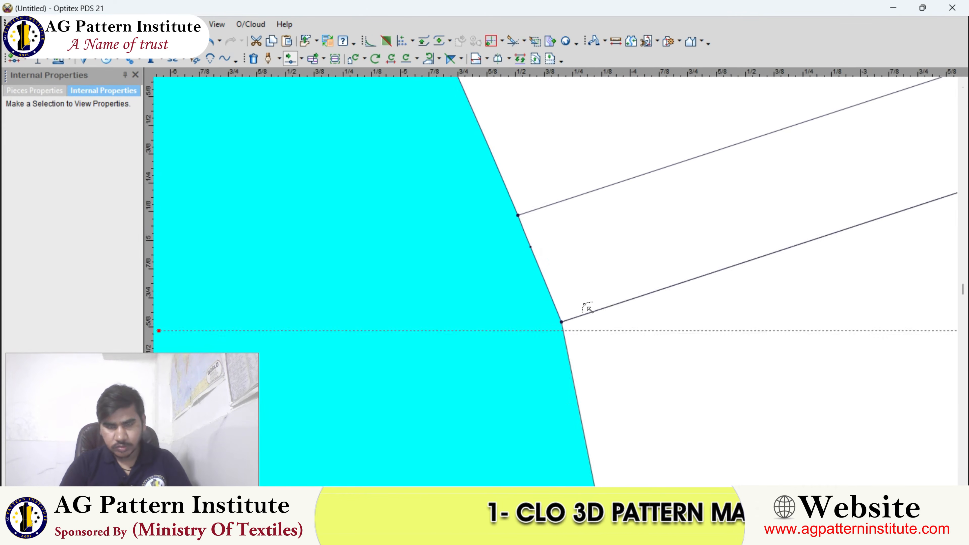
scroll(572, 296, up, 4)
scroll(558, 286, up, 2)
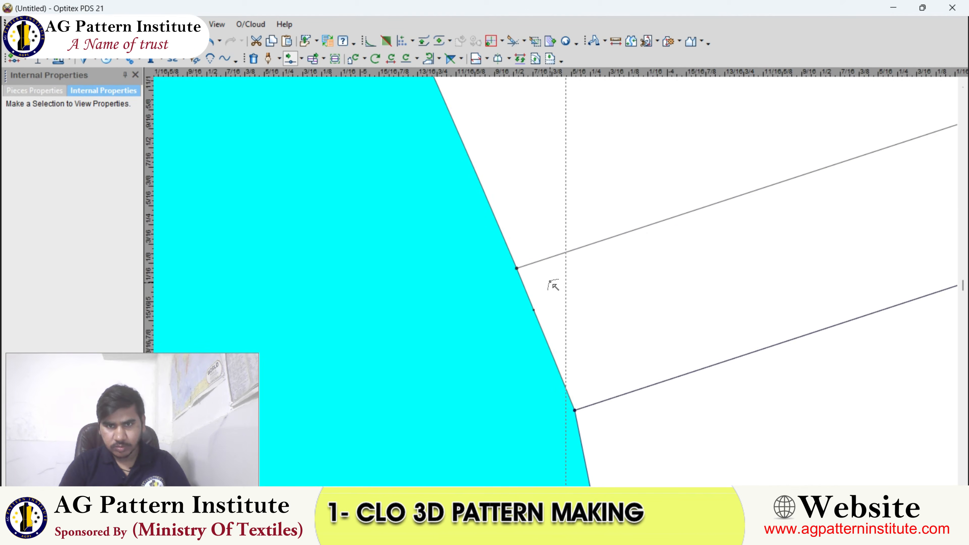
click(517, 268)
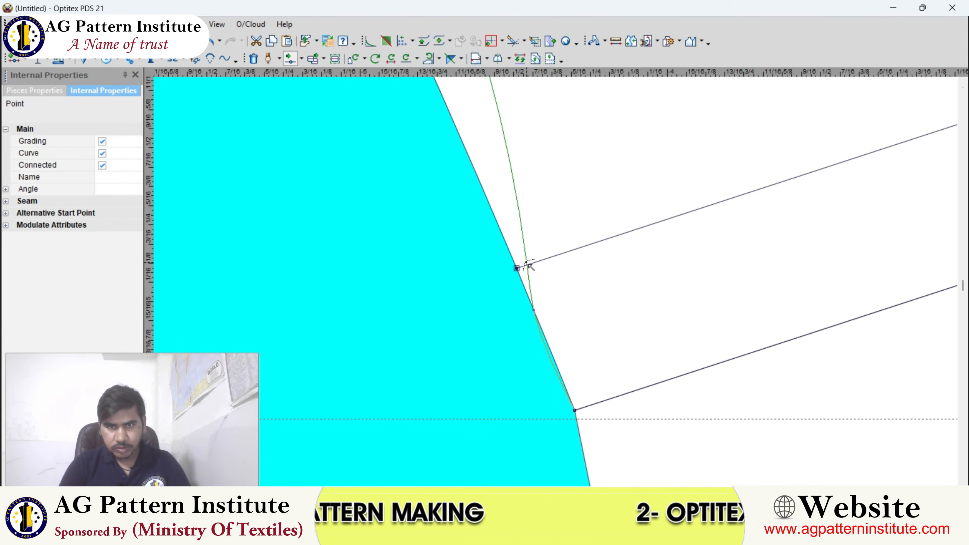
right_click(515, 206)
click(516, 207)
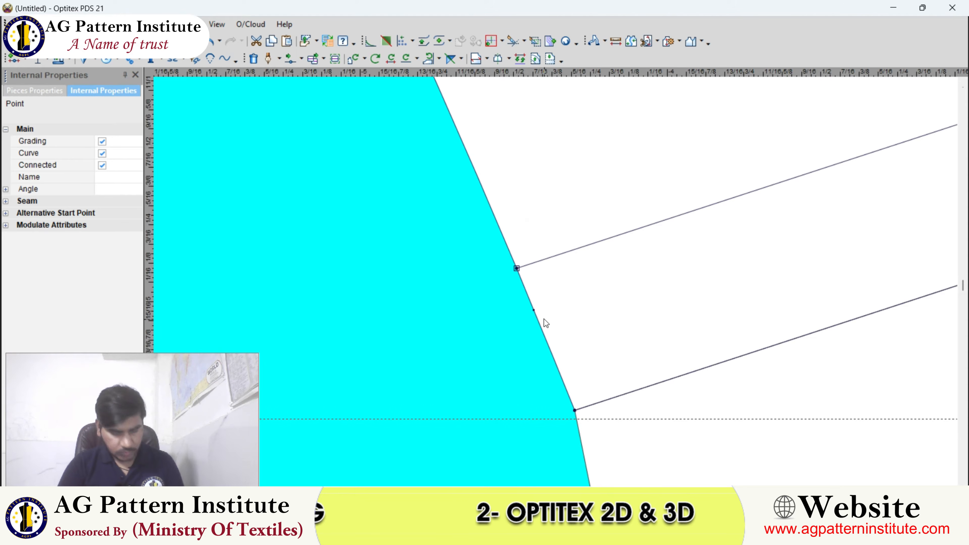
- Move the armhole point between the two shoulder lines slightly into the piece and delete the armhole point at the upper line's end
scroll(533, 317, up, 1)
drag(561, 270, 575, 265)
scroll(556, 288, down, 2)
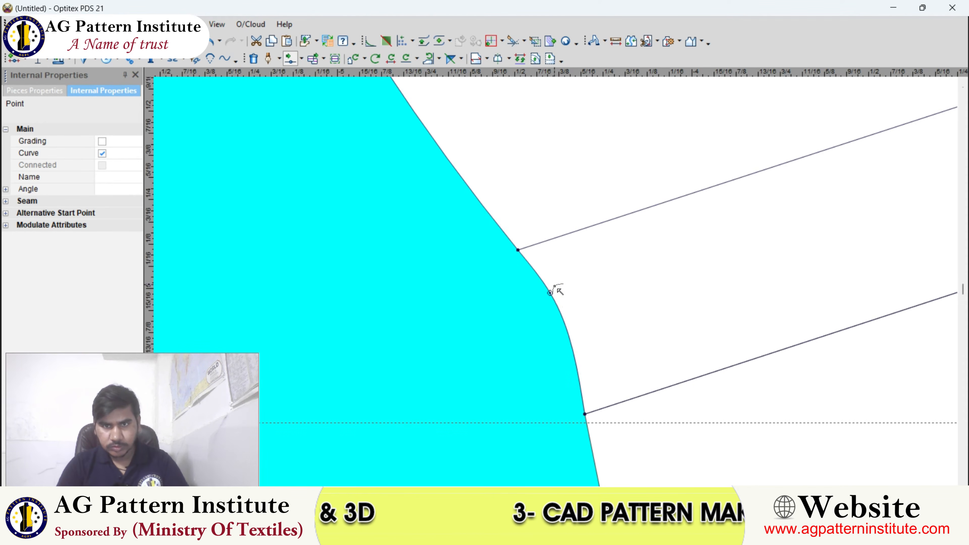
scroll(547, 271, down, 8)
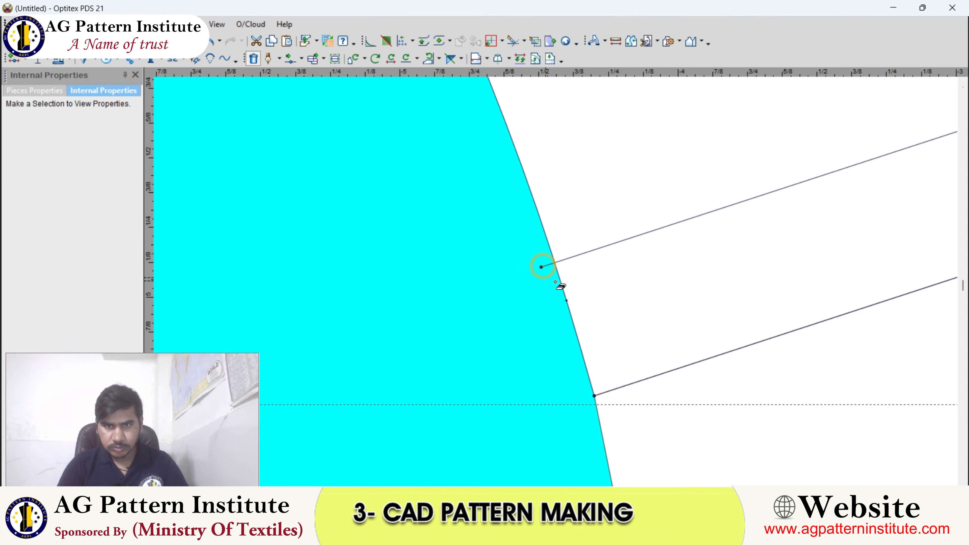
scroll(553, 268, up, 3)
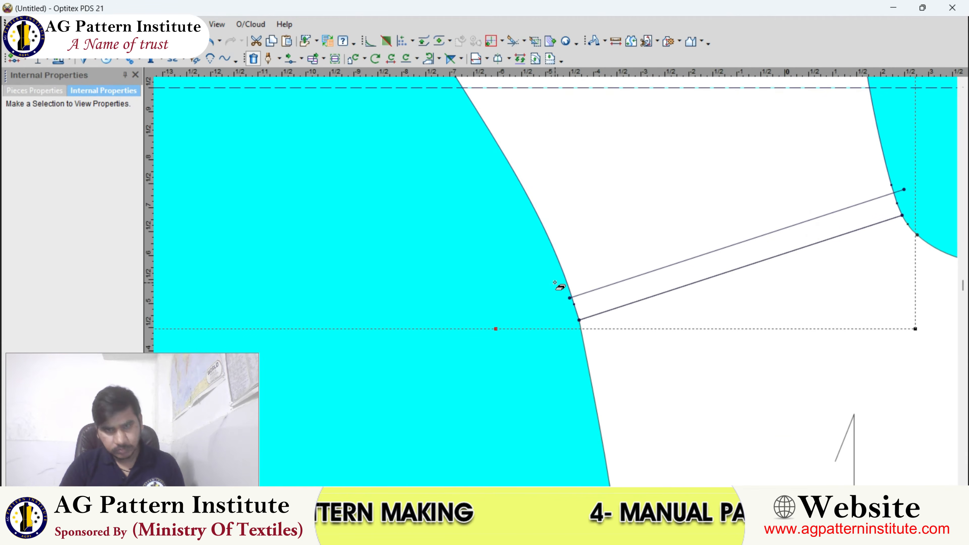
- Shift the armhole point between the two shoulder lines by -0.04 horizontally and 0.06 vertically
scroll(557, 286, up, 8)
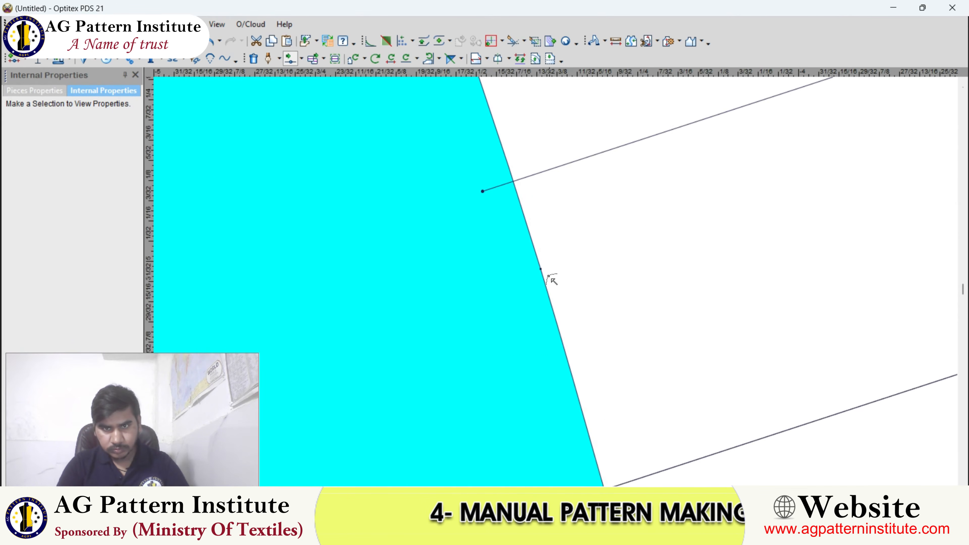
click(540, 268)
click(515, 230)
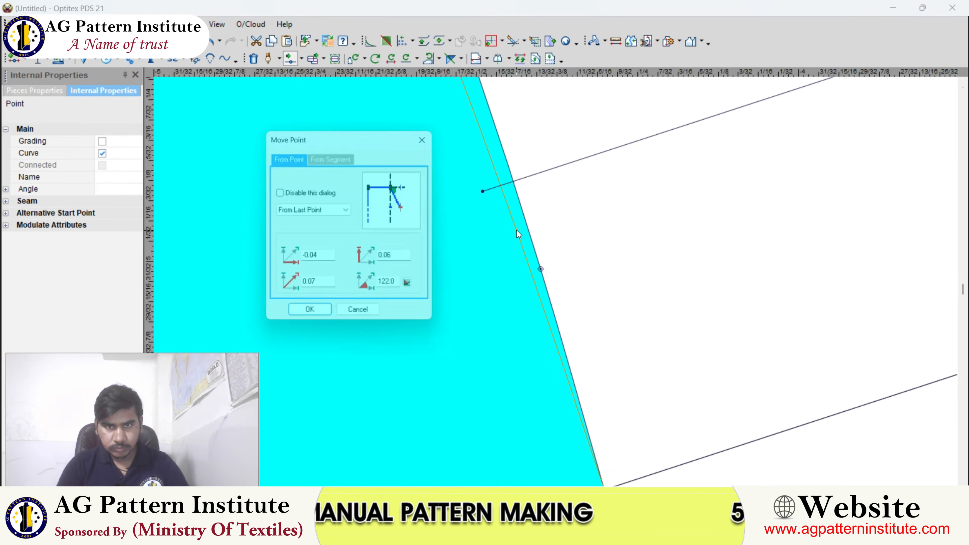
key(Return)
scroll(547, 281, down, 8)
click(515, 221)
scroll(555, 275, down, 3)
scroll(558, 278, up, 1)
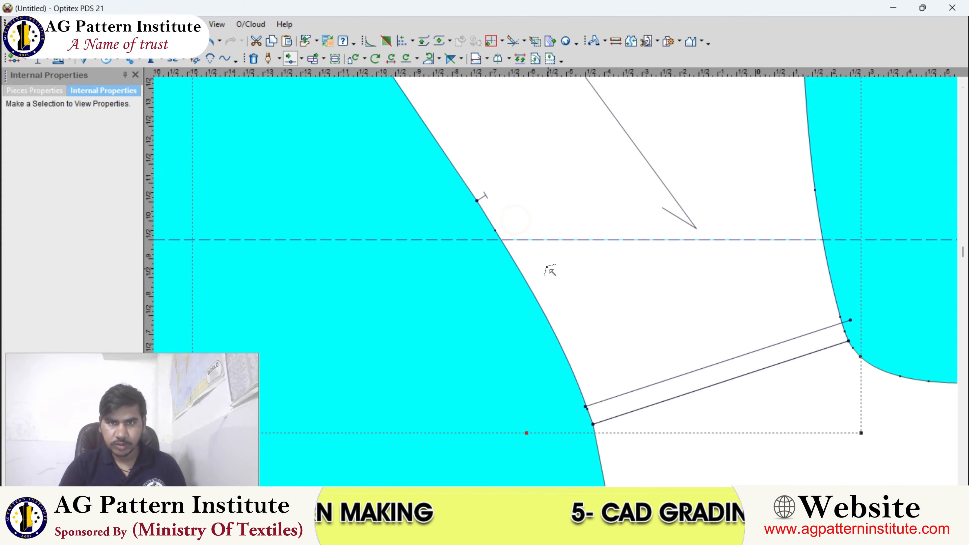
- Move the half-front's armhole point beside the notch 0.08 horizontally into the piece to round the armhole
scroll(538, 264, up, 3)
click(550, 307)
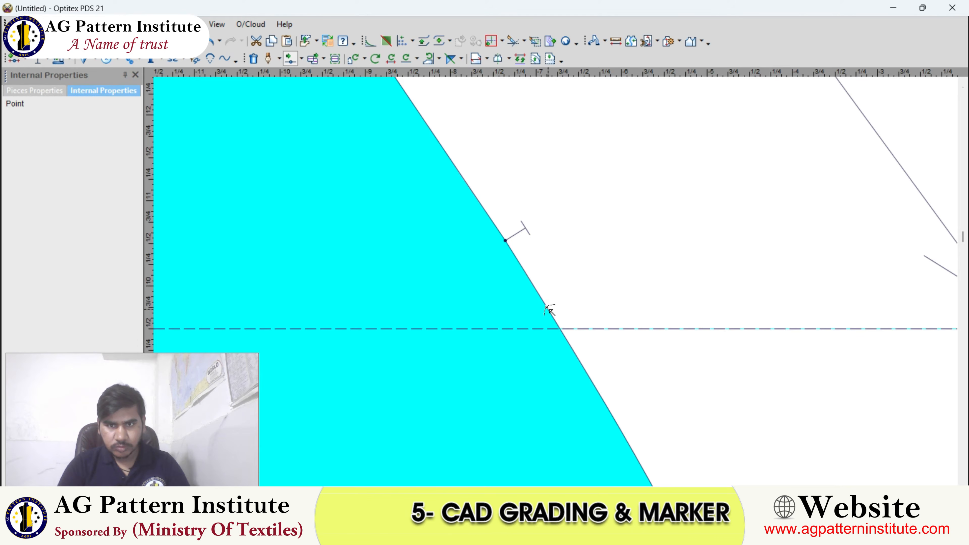
click(553, 307)
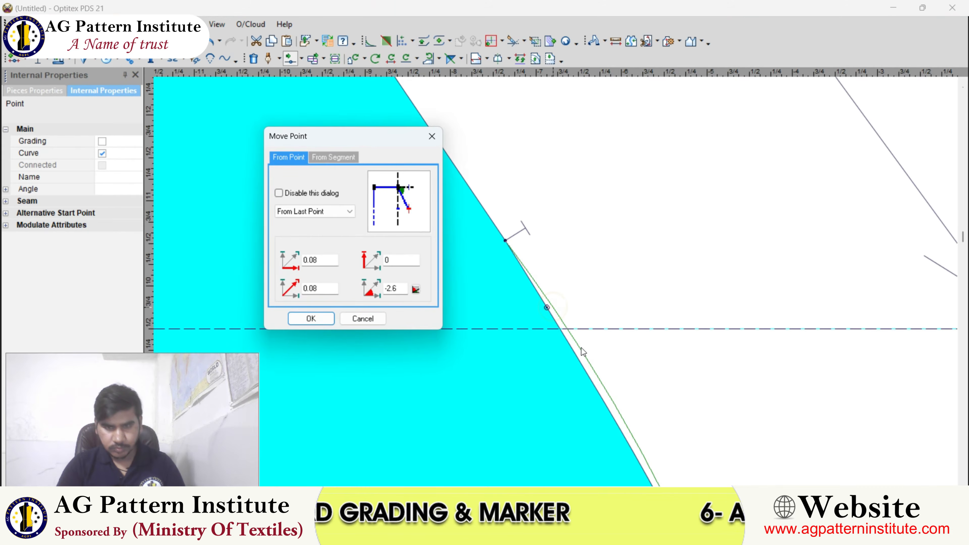
key(Return)
scroll(582, 348, down, 8)
click(579, 333)
- Add a curve point on the full piece's armhole just below the shoulder end and shift it slightly to smooth the curve
scroll(578, 332, up, 1)
scroll(558, 286, up, 4)
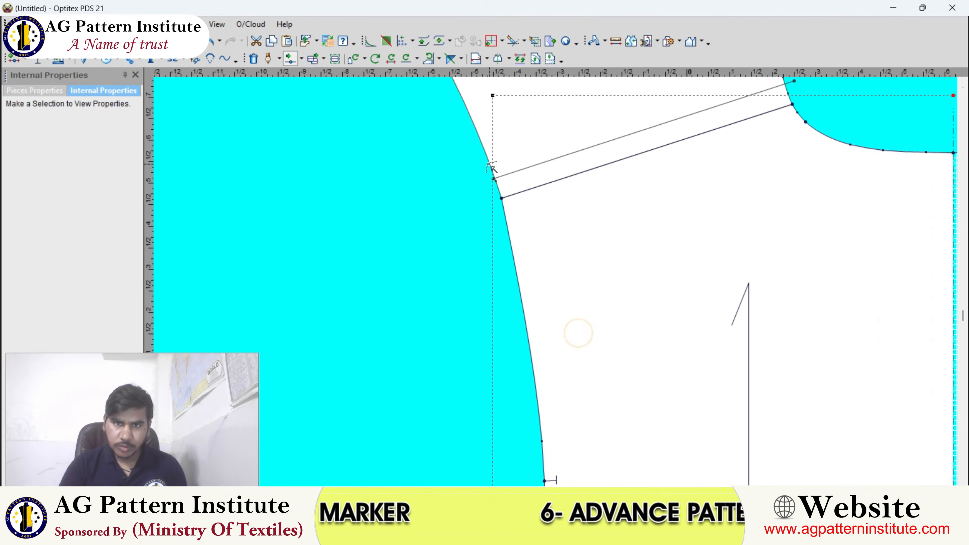
scroll(500, 206, up, 5)
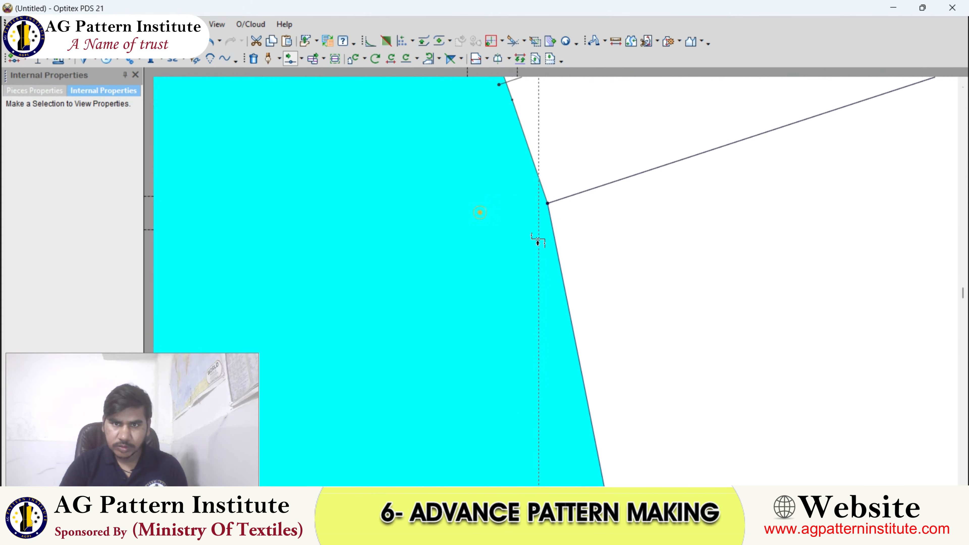
scroll(547, 273, down, 3)
scroll(555, 282, up, 2)
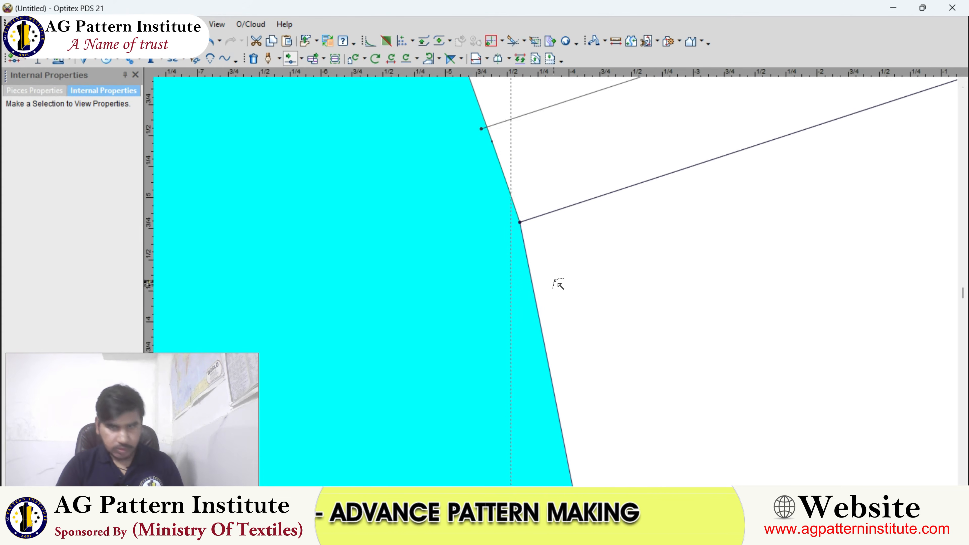
click(528, 290)
scroll(569, 298, down, 5)
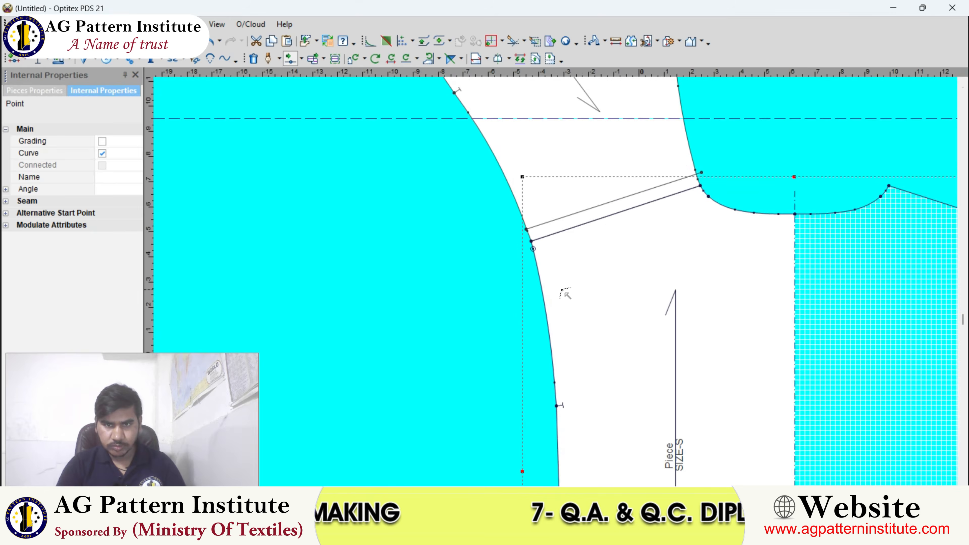
key(Escape)
scroll(562, 290, down, 3)
scroll(562, 290, up, 2)
scroll(522, 237, up, 4)
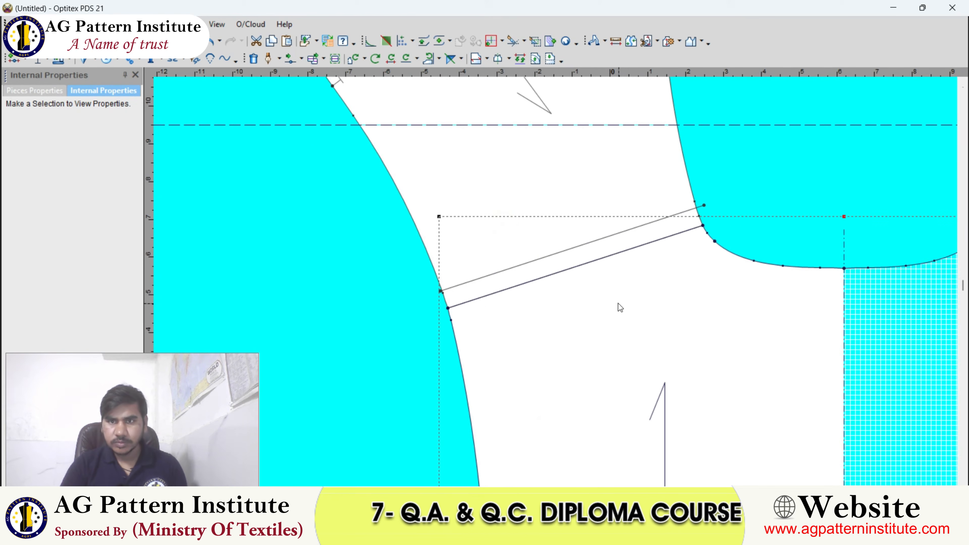
click(512, 42)
scroll(556, 290, up, 6)
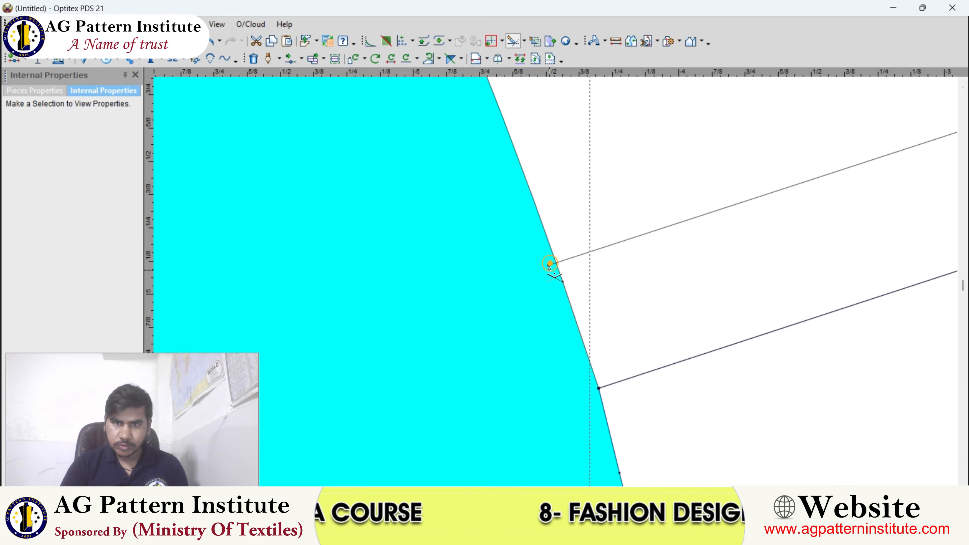
scroll(549, 267, up, 4)
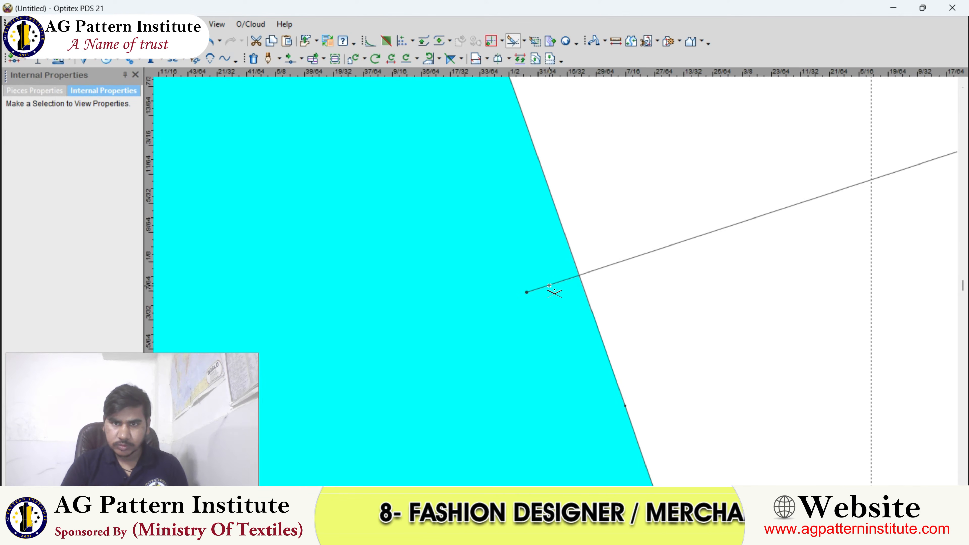
right_click(503, 221)
click(520, 227)
scroll(556, 281, down, 8)
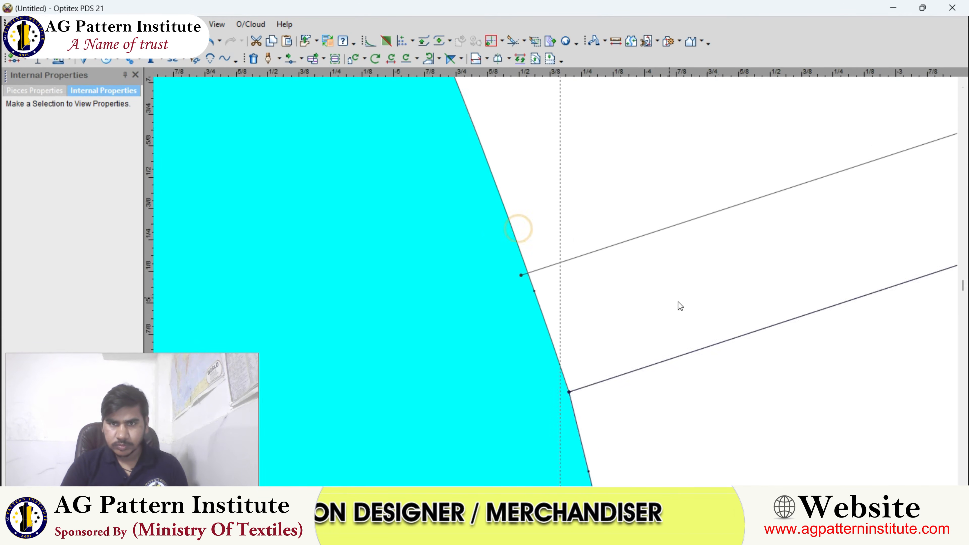
- Flip the half-front piece back over the full piece along the shared shoulder line
click(450, 59)
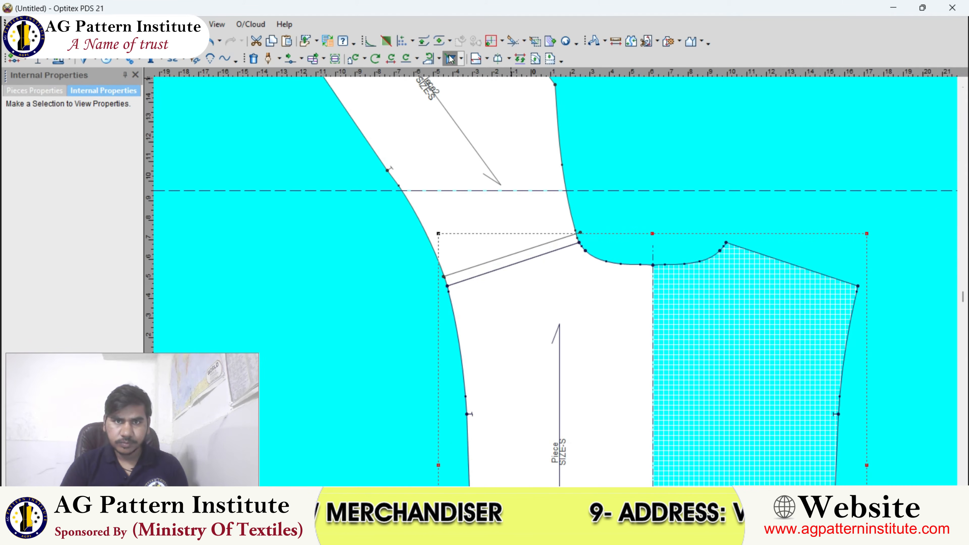
scroll(559, 285, up, 5)
click(552, 222)
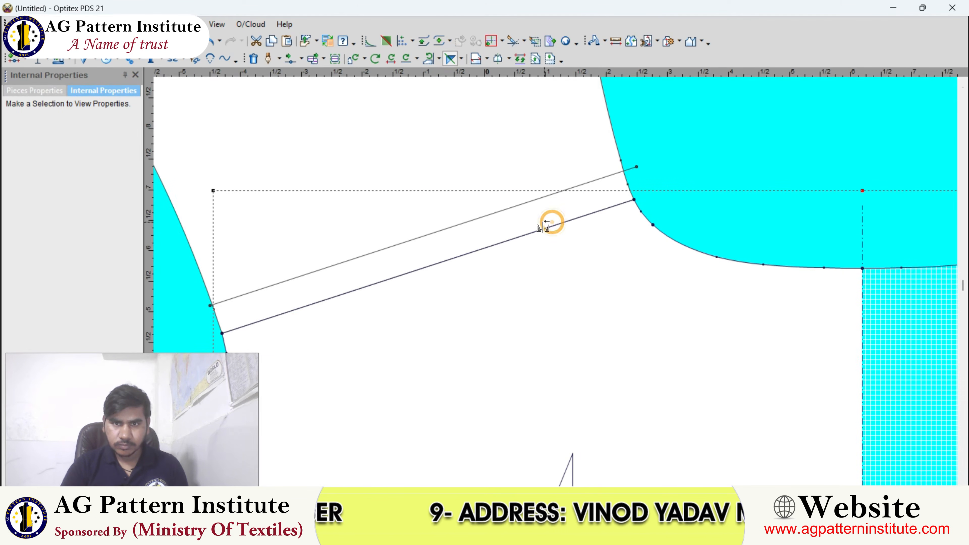
click(461, 168)
scroll(564, 294, down, 3)
scroll(528, 236, down, 2)
right_click(528, 198)
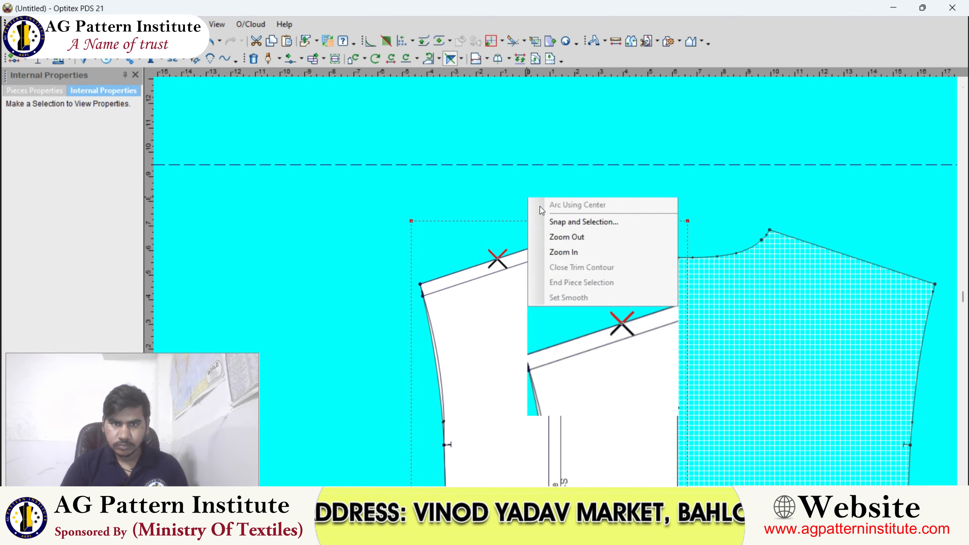
click(540, 208)
- Move the half-front piece off the full piece to an empty part of the work area
scroll(570, 244, down, 6)
scroll(559, 290, down, 2)
drag(559, 288, 522, 285)
scroll(418, 289, up, 7)
click(534, 247)
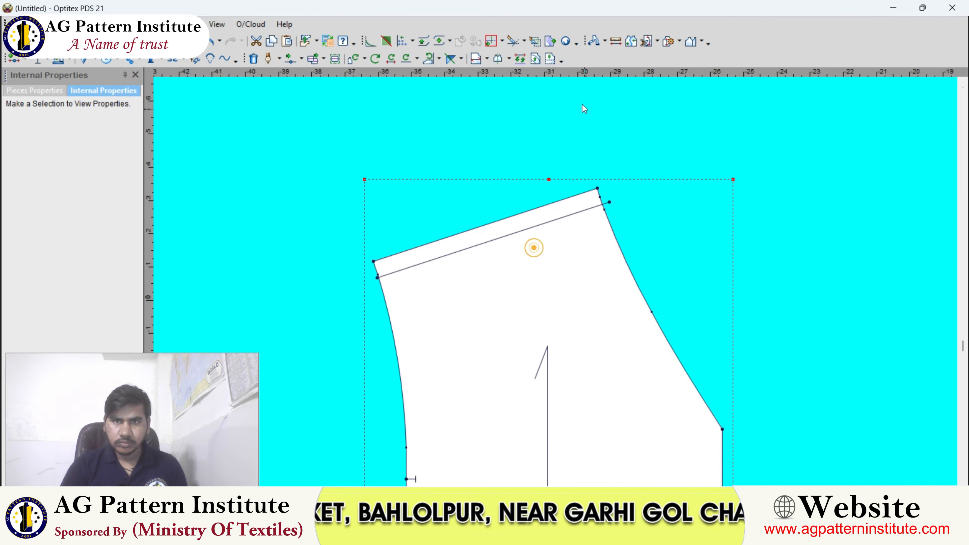
- Trim the protruding ends of the half-front's internal shoulder line at the neckline and armhole edges
click(512, 41)
scroll(566, 296, up, 2)
scroll(561, 289, up, 2)
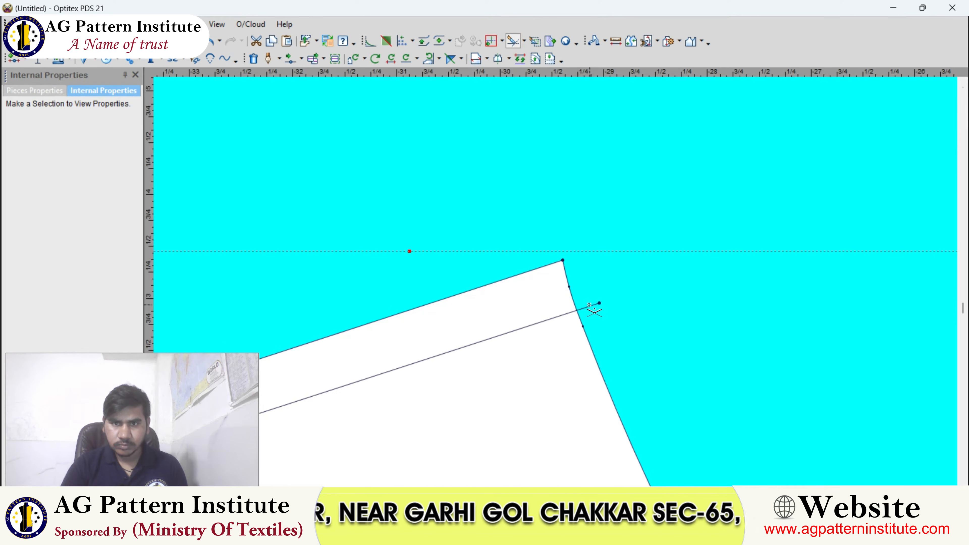
click(588, 307)
scroll(560, 306, down, 4)
scroll(396, 329, up, 5)
scroll(559, 287, up, 2)
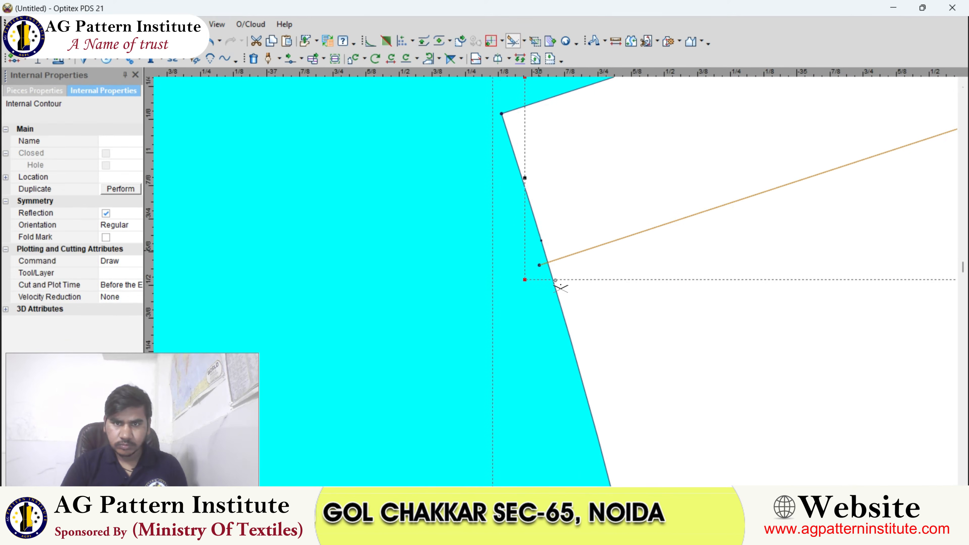
scroll(540, 264, down, 3)
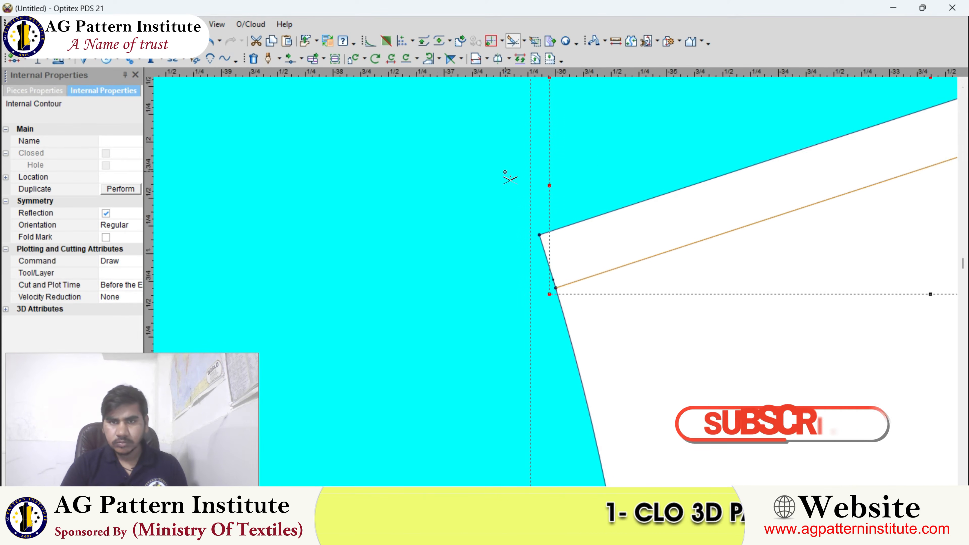
- Cut the half-front along its internal shoulder line with seam width 0 and move the body clear of the shoulder strip
click(646, 44)
click(749, 223)
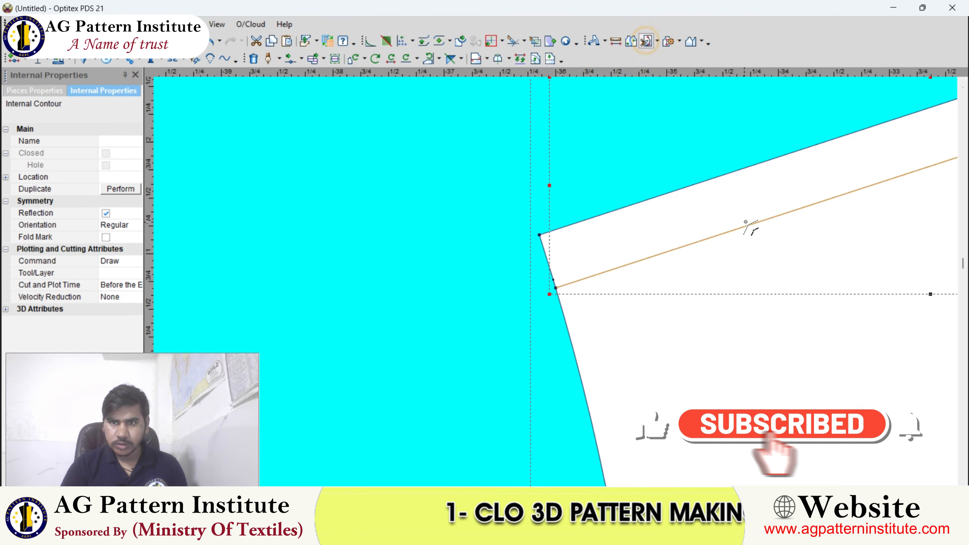
click(68, 350)
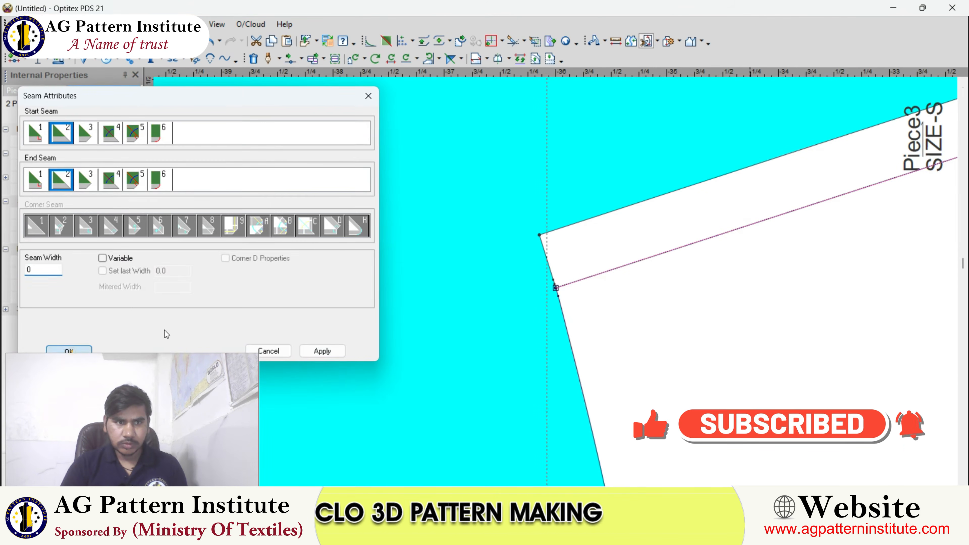
scroll(559, 268, down, 3)
scroll(651, 283, down, 3)
key(space)
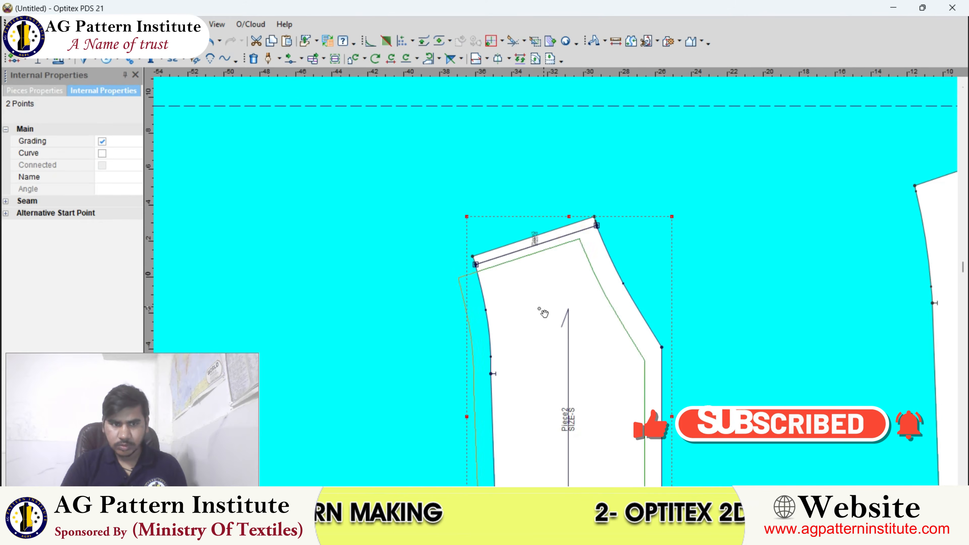
click(533, 319)
click(157, 400)
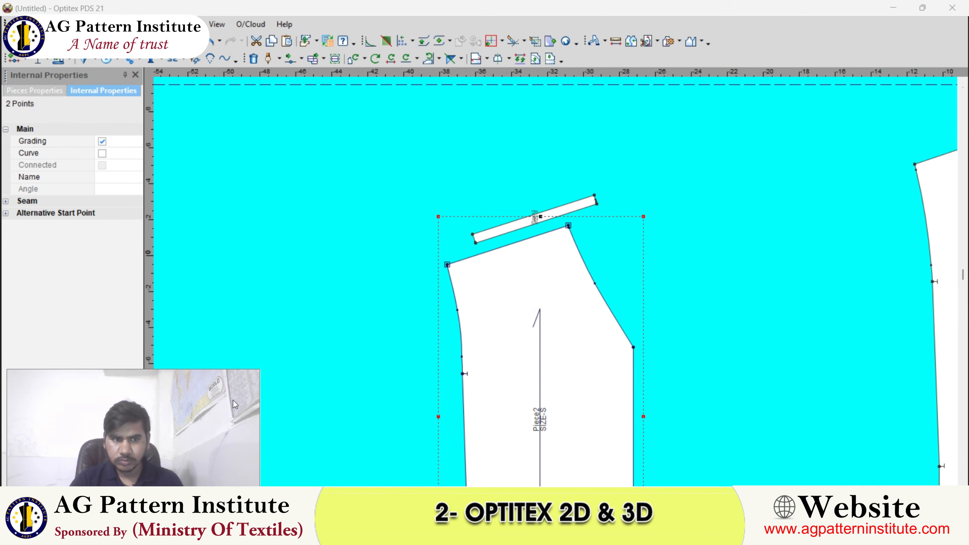
- Move the full back piece closer to the half-front and the separated shoulder strip
scroll(625, 191, down, 2)
scroll(694, 278, up, 1)
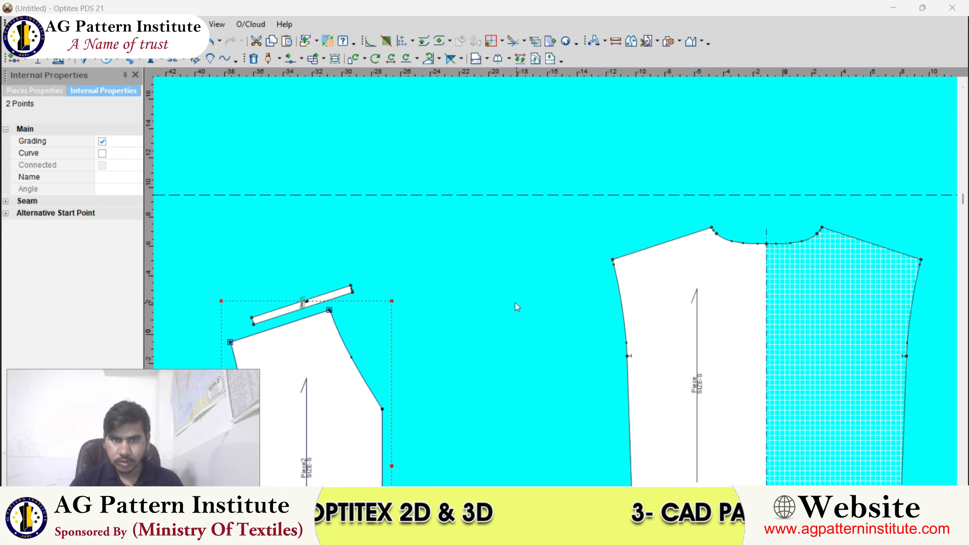
click(609, 290)
key(space)
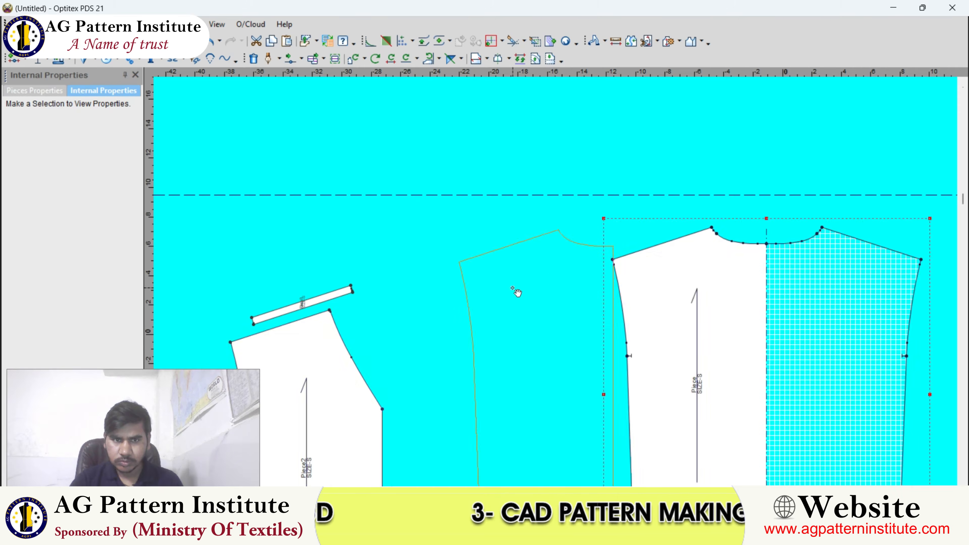
click(515, 288)
- Move the cut-off front shoulder strip onto the back piece's shoulder line, matching it at the neck point
scroll(439, 297, down, 2)
scroll(556, 281, up, 5)
scroll(556, 281, up, 5)
drag(541, 266, 564, 283)
scroll(627, 281, down, 5)
scroll(542, 266, up, 3)
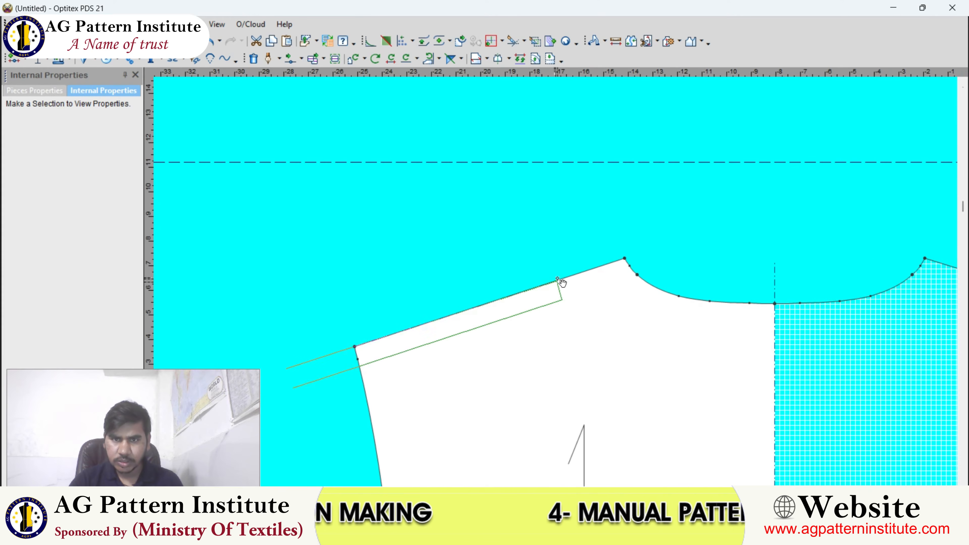
click(626, 257)
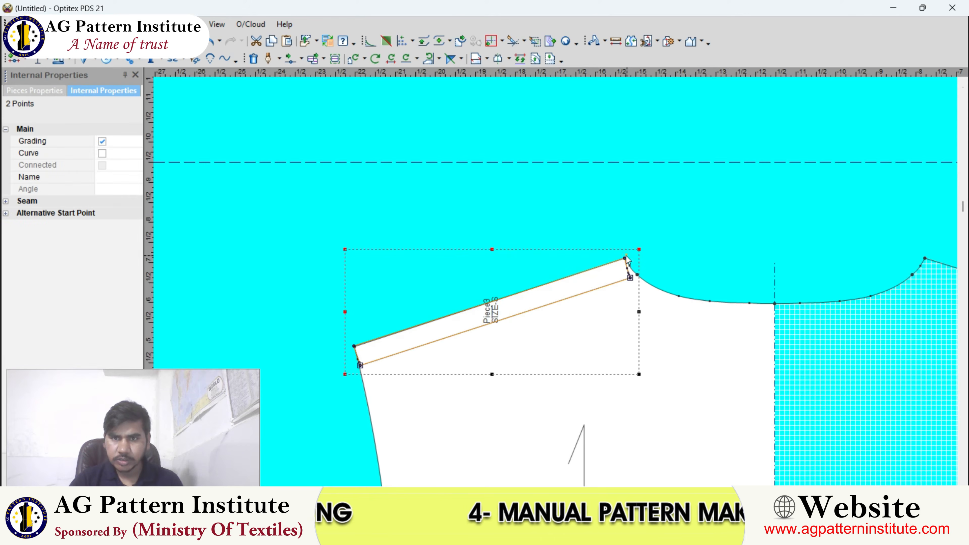
- Flip the shoulder strip across the back's shoulder line so that it extends above the back
click(461, 60)
click(484, 108)
scroll(558, 286, up, 2)
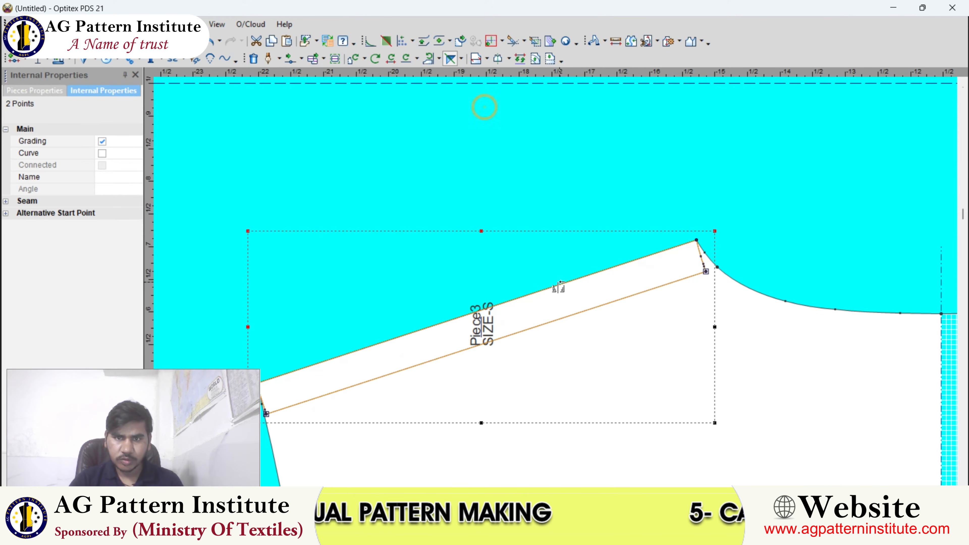
click(567, 298)
scroll(539, 241, down, 3)
right_click(502, 177)
click(510, 191)
- Join the shoulder strip to the back piece
scroll(556, 281, up, 3)
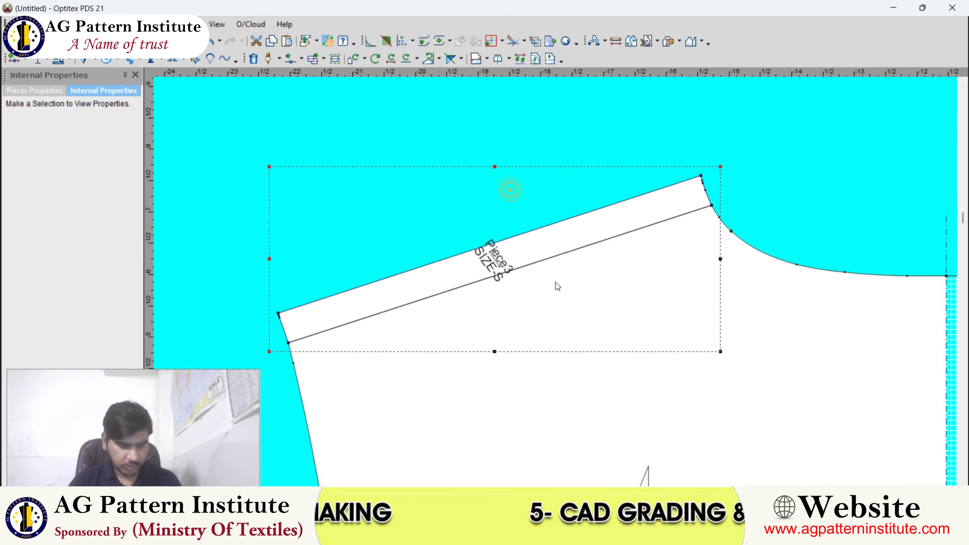
click(542, 323)
click(526, 251)
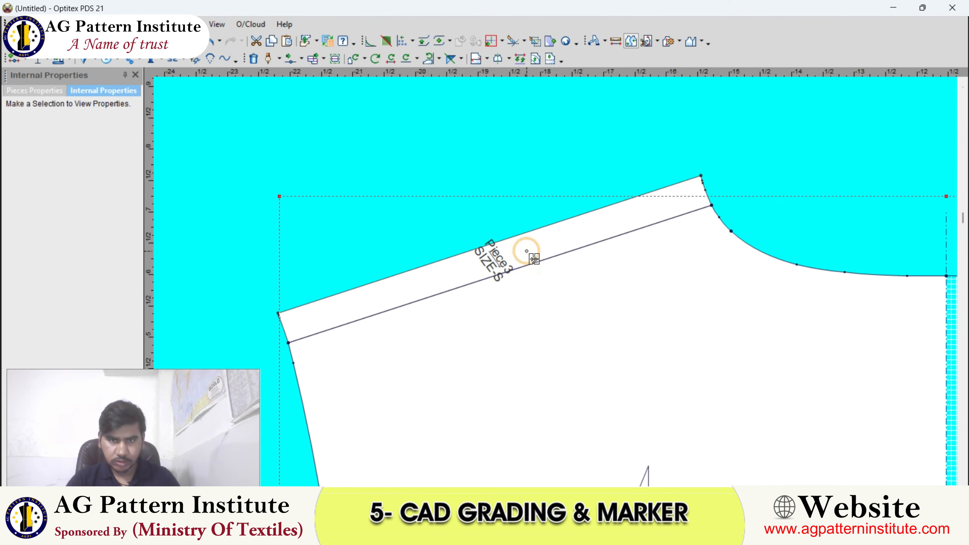
key(Return)
scroll(549, 290, down, 2)
scroll(545, 292, down, 5)
scroll(553, 284, up, 3)
right_click(547, 210)
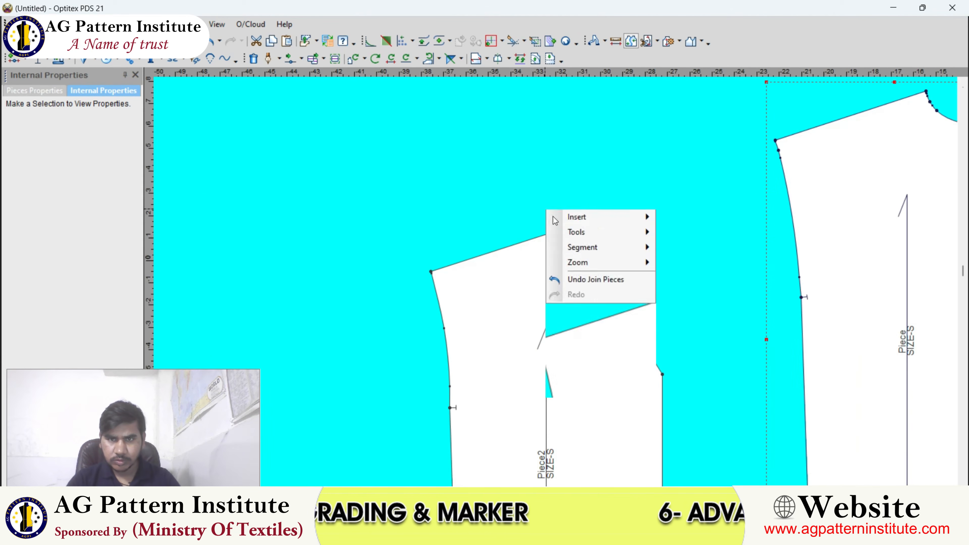
click(553, 215)
- Reduce the back to its half piece and move the half-front up beside it
scroll(556, 284, down, 2)
scroll(569, 290, up, 2)
scroll(588, 290, down, 2)
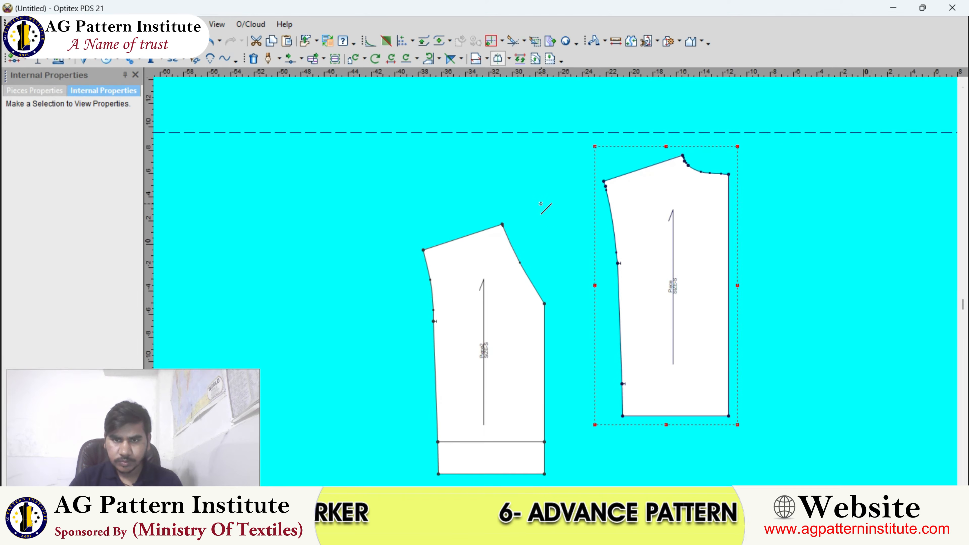
right_click(539, 204)
click(548, 219)
drag(510, 351, 508, 274)
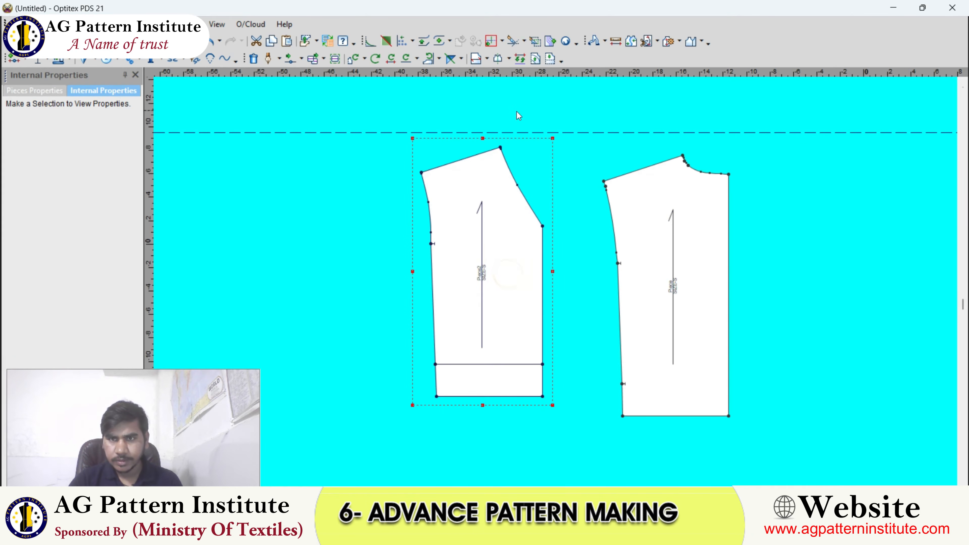
- Delete the surplus points on the back neckline just below the shoulder
scroll(557, 283, up, 4)
scroll(567, 274, up, 2)
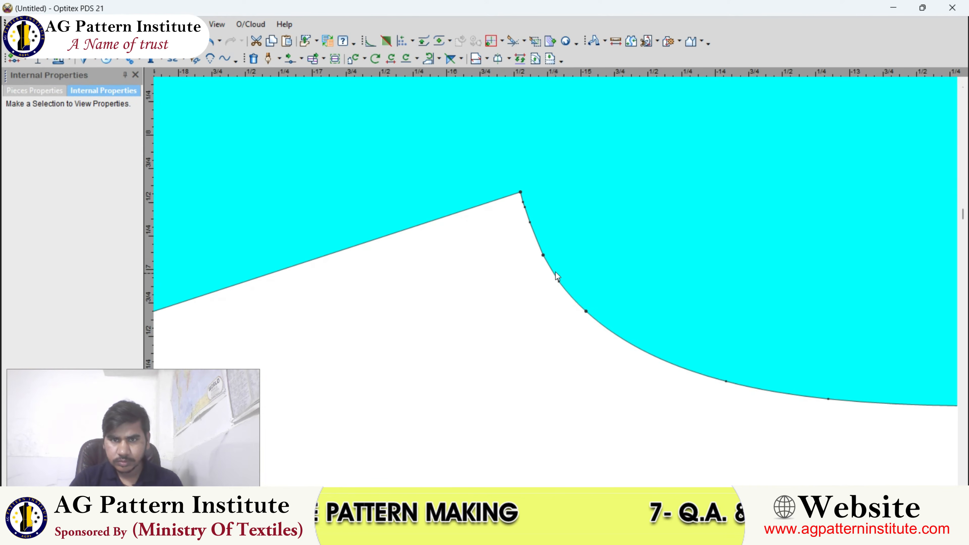
click(531, 222)
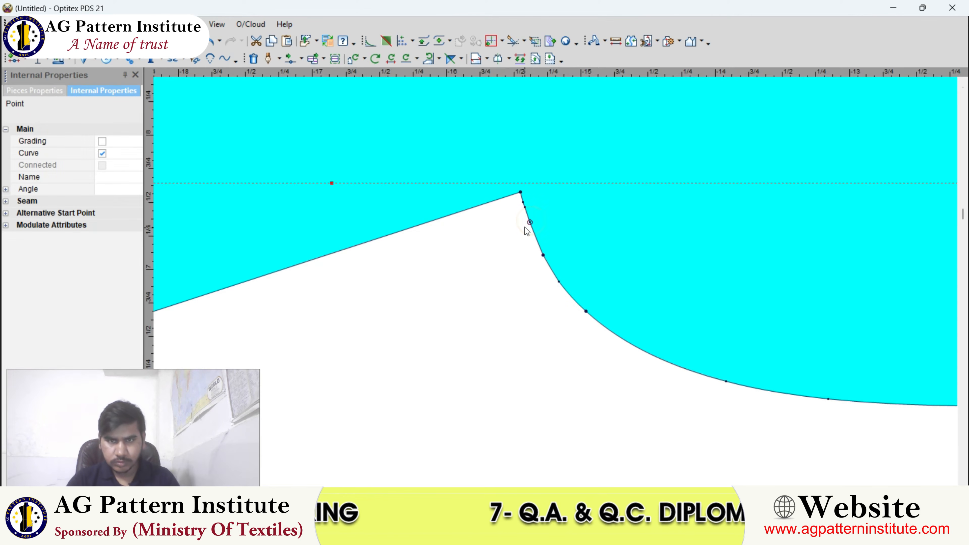
key(Delete)
scroll(525, 219, up, 2)
click(554, 269)
key(Delete)
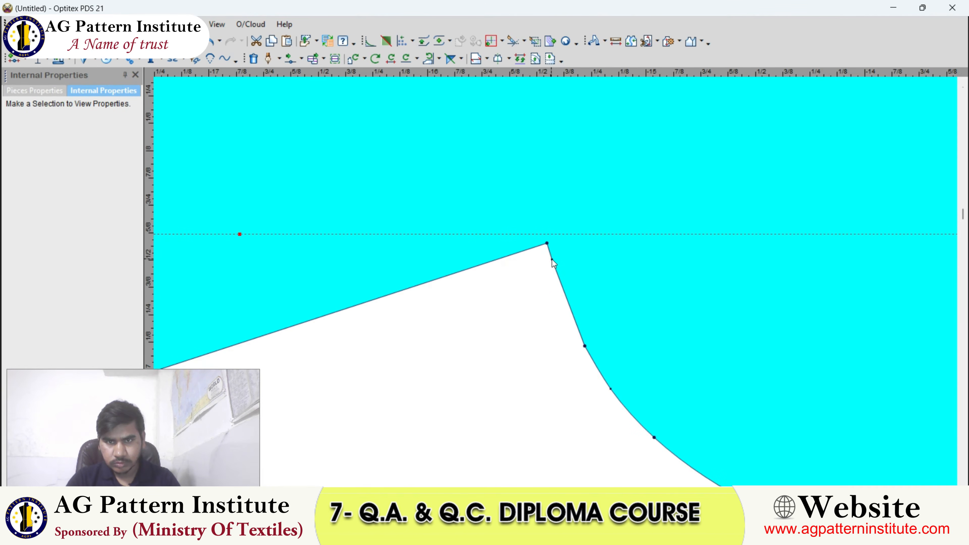
- Make the remaining back neckline points near the shoulder curve points to smooth the neckline
click(552, 260)
click(102, 155)
scroll(568, 284, down, 2)
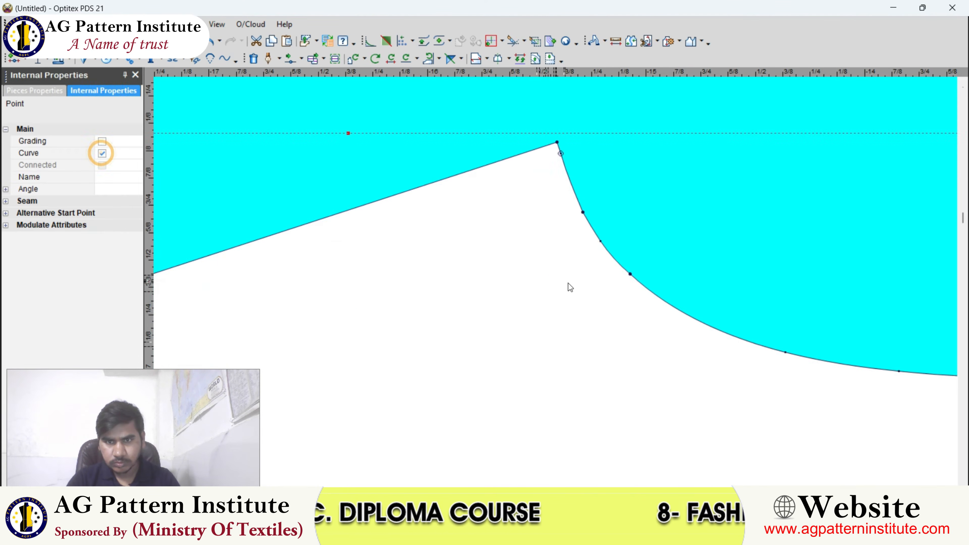
scroll(567, 283, up, 1)
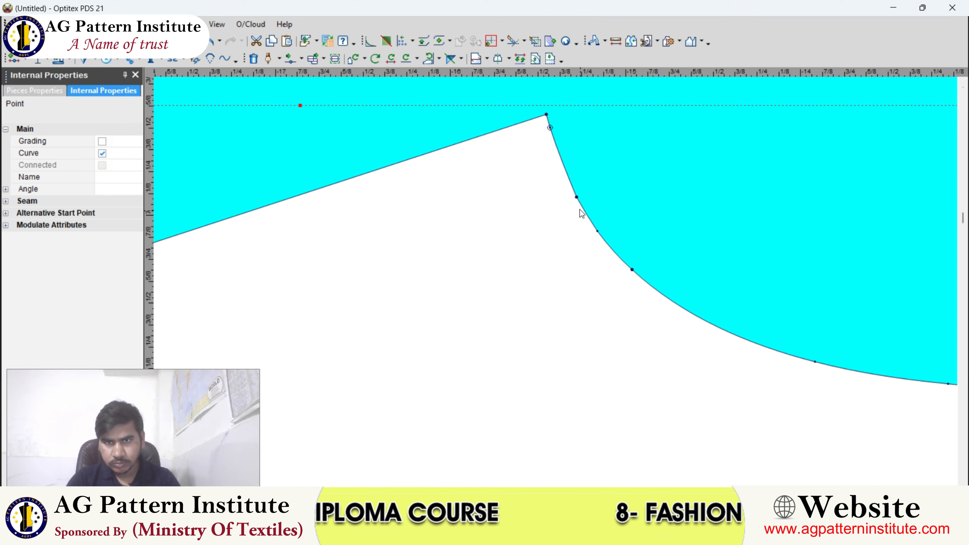
click(102, 153)
scroll(556, 281, down, 3)
key(Escape)
- Make the back armhole point at the strip joint below the shoulder a curve point
scroll(552, 282, up, 6)
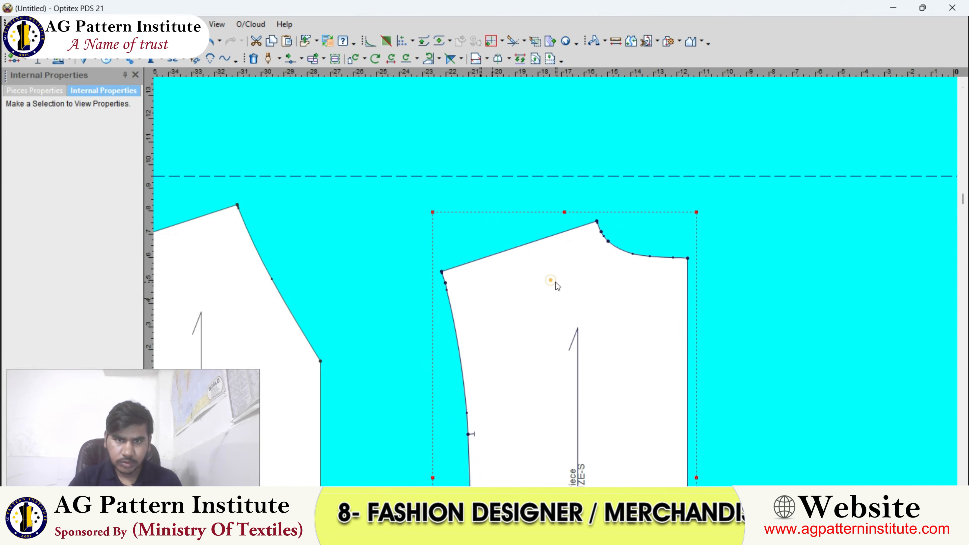
click(530, 247)
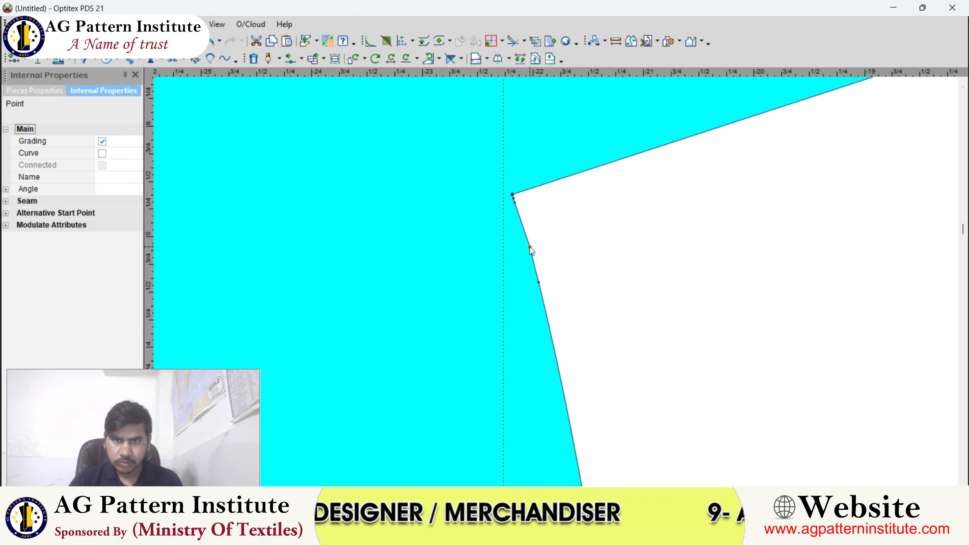
scroll(569, 280, down, 1)
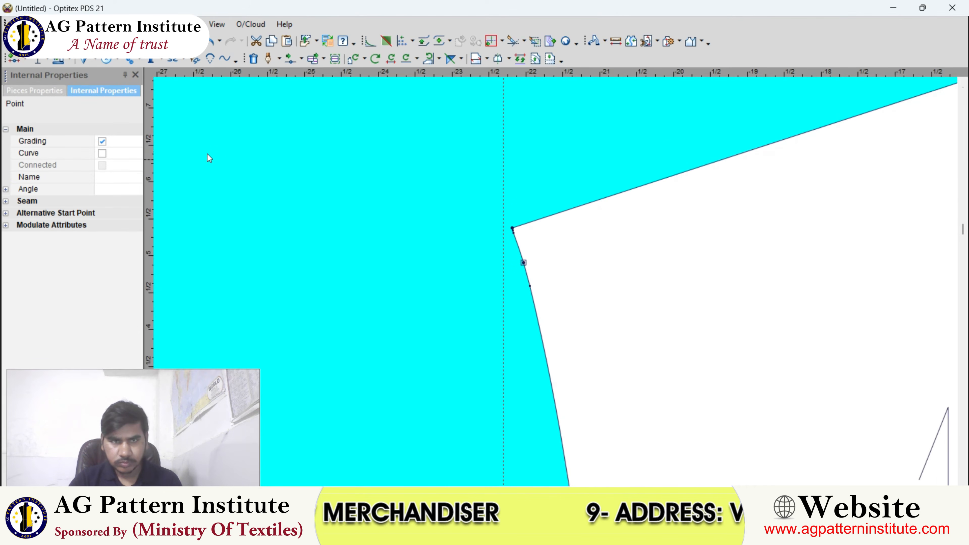
click(102, 154)
scroll(555, 282, down, 2)
click(555, 282)
scroll(556, 282, up, 4)
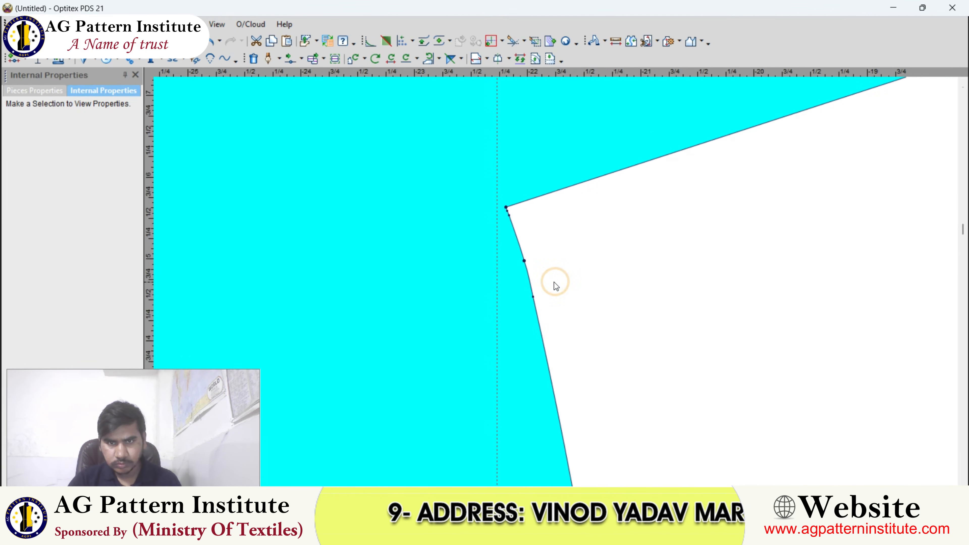
- Nudge the back armhole's curve point near the shoulder slightly outward with Move Point, accepting the offered distances
scroll(556, 283, up, 5)
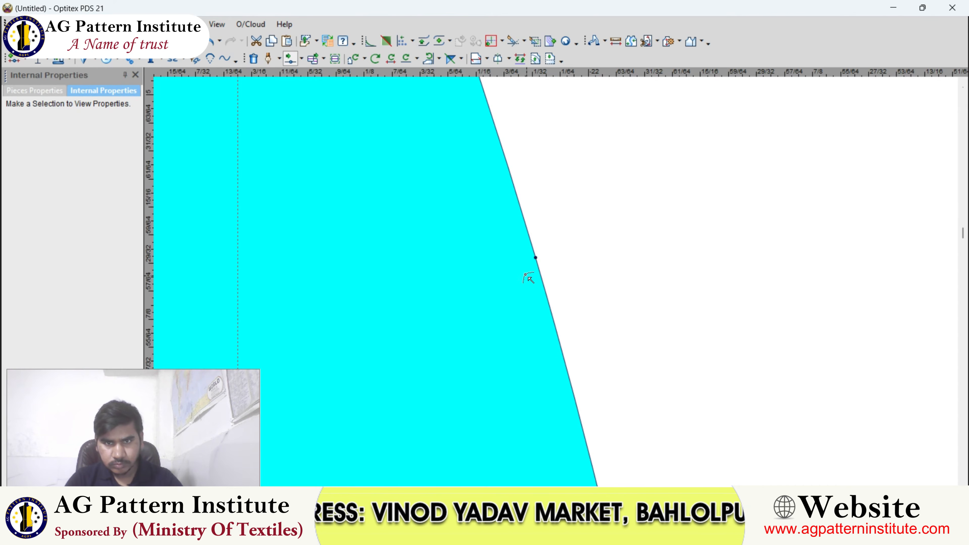
click(536, 258)
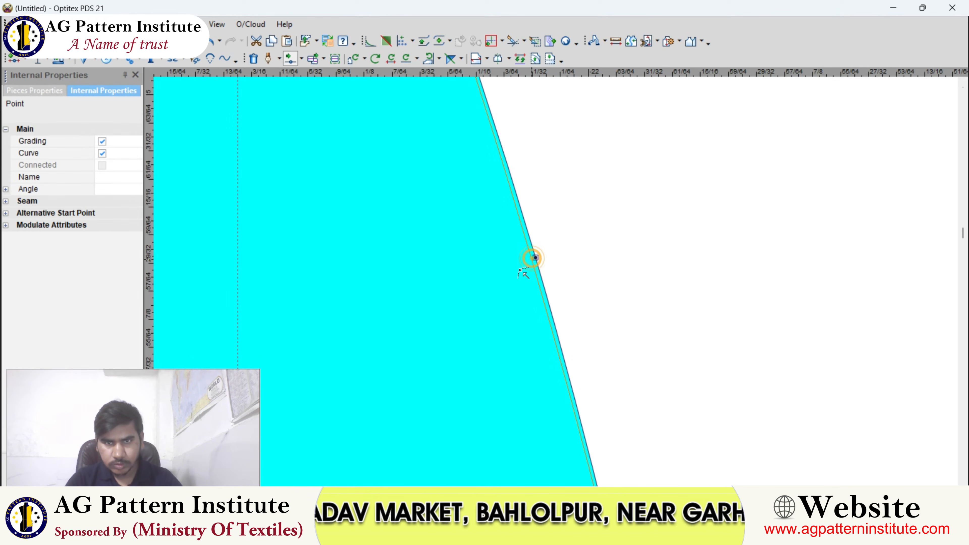
click(490, 287)
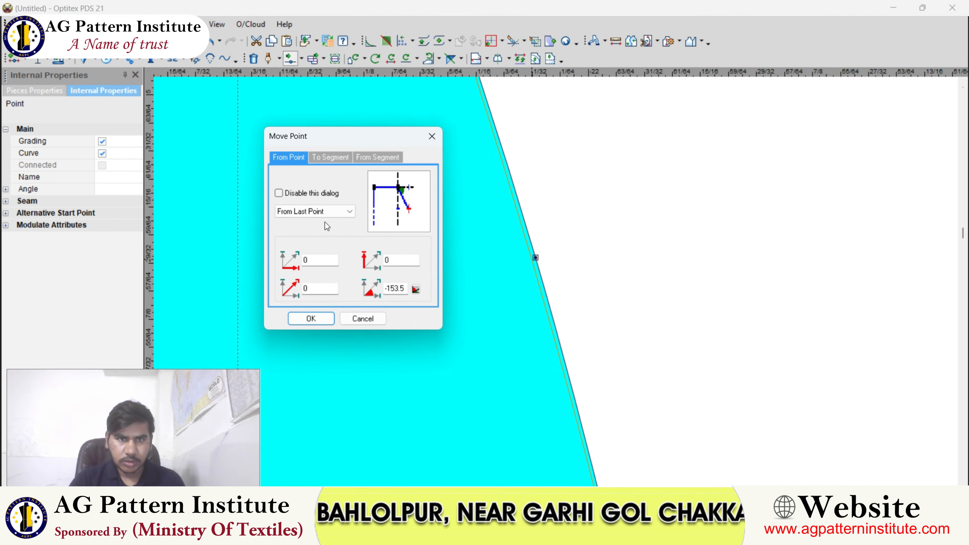
click(310, 318)
scroll(558, 284, down, 5)
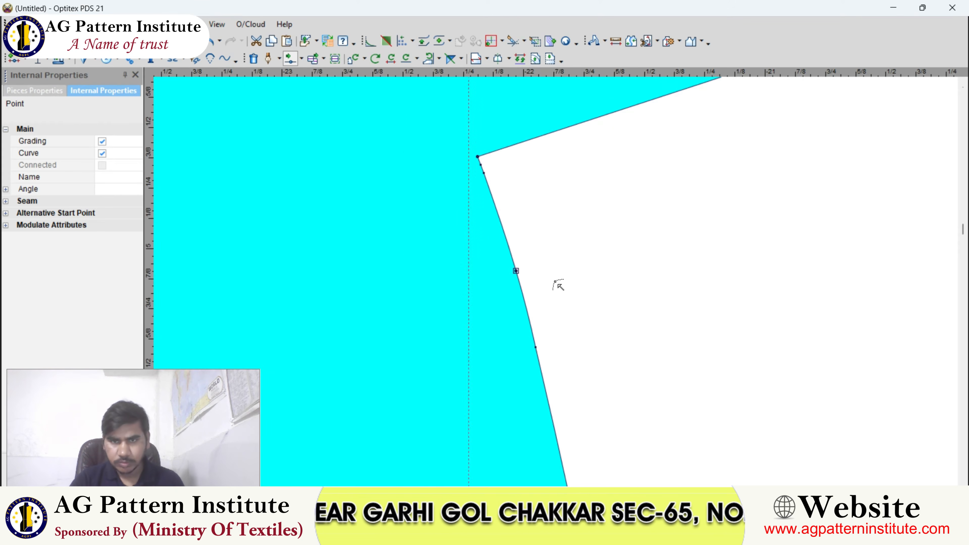
scroll(559, 284, down, 5)
right_click(535, 197)
click(548, 203)
scroll(555, 281, up, 1)
click(556, 280)
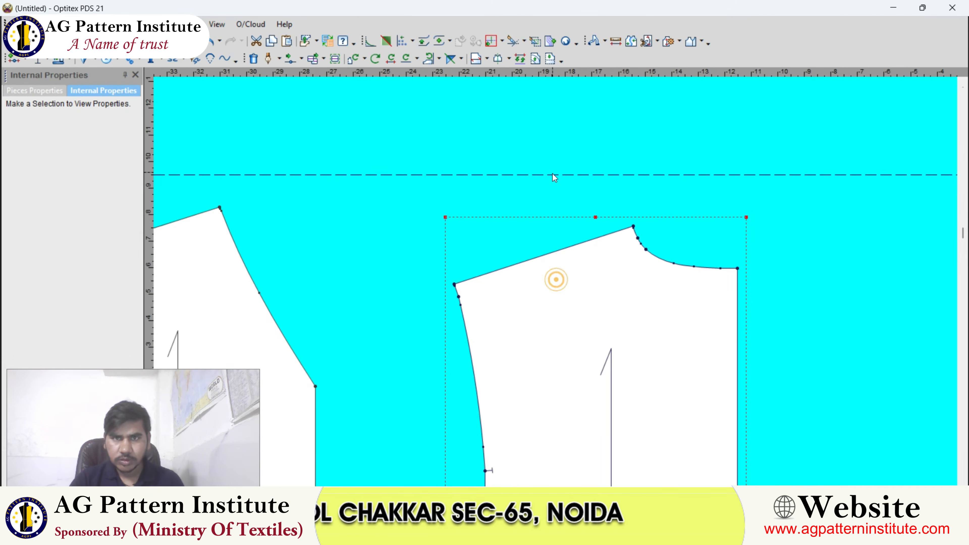
scroll(559, 267, down, 5)
scroll(561, 283, down, 1)
key(h)
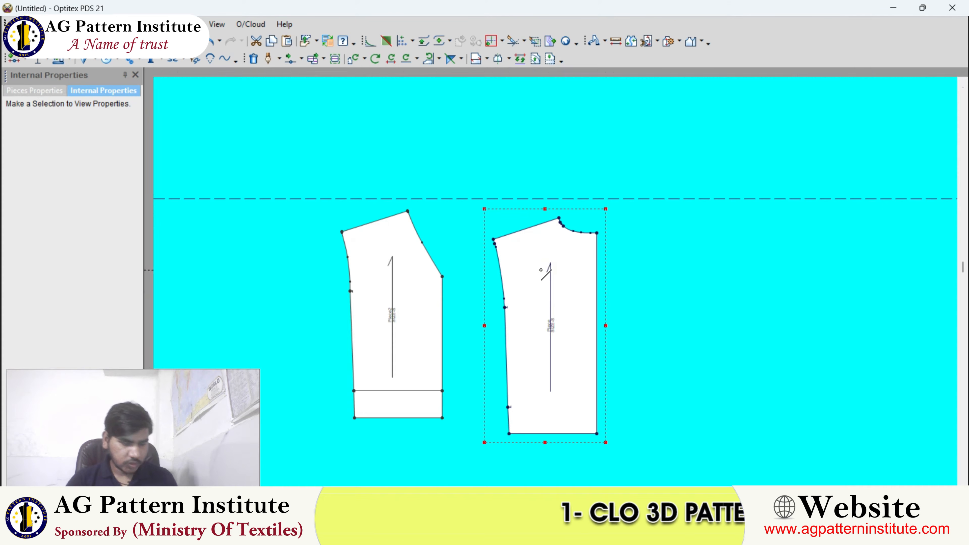
scroll(532, 242, up, 2)
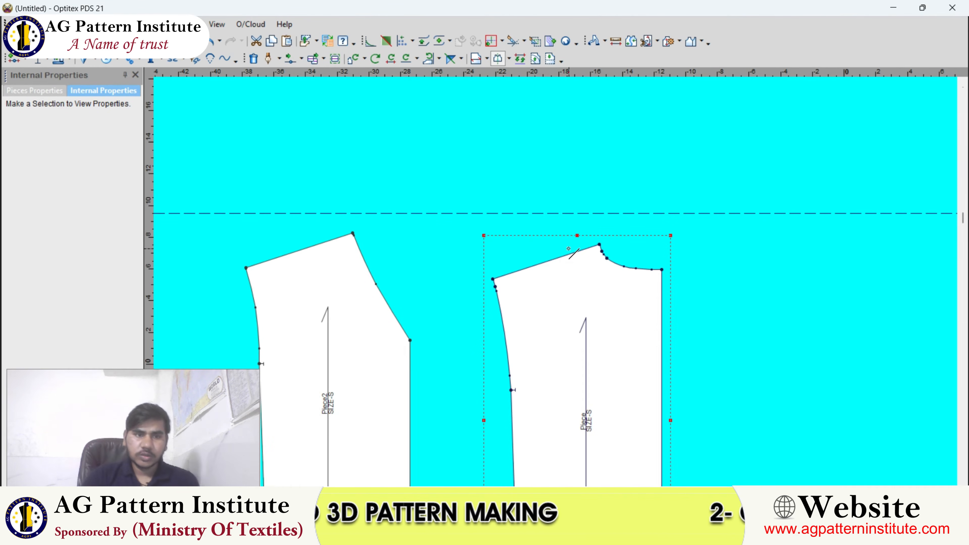
scroll(556, 282, down, 1)
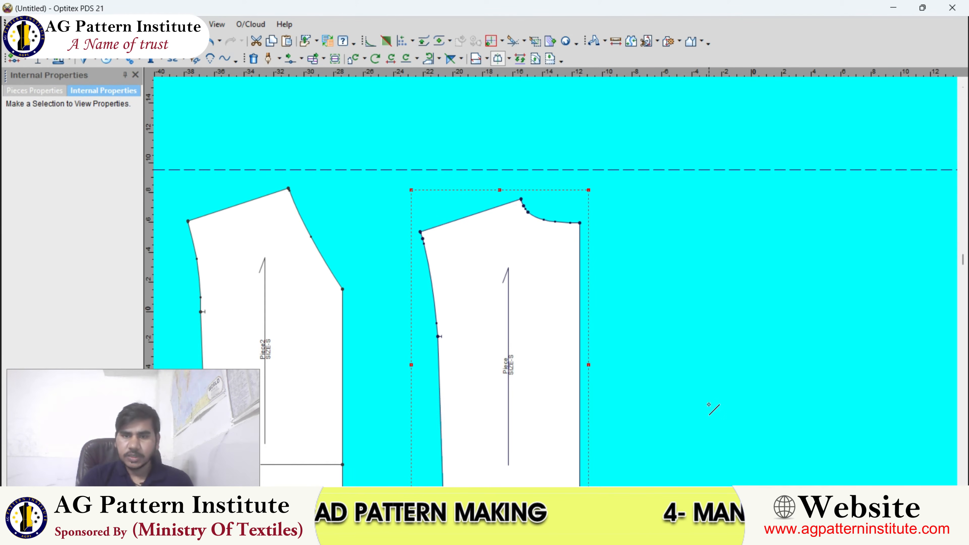
- Switch to the reference photo and examine the top's shoulders, V-neck and front twist
key(alt+Tab)
scroll(608, 165, up, 3)
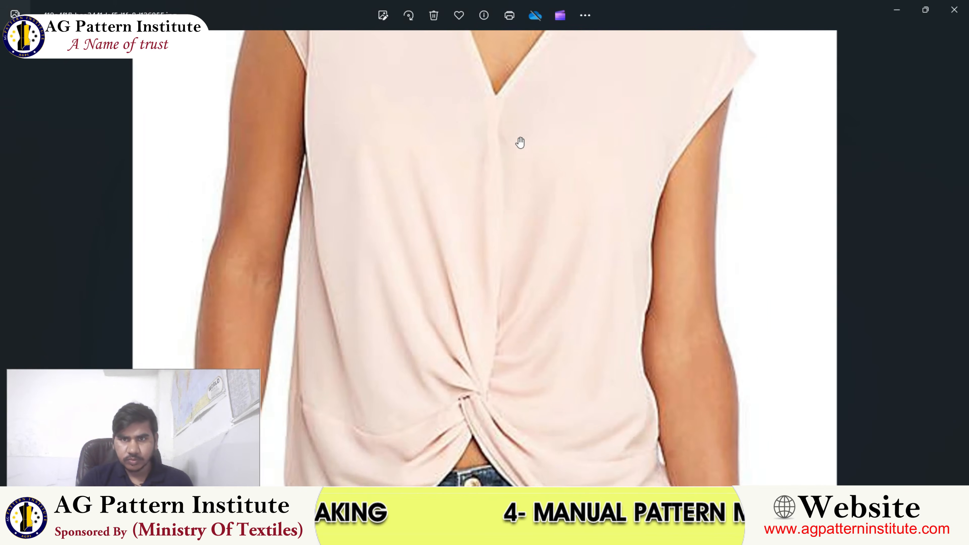
scroll(458, 128, down, 4)
scroll(416, 210, up, 5)
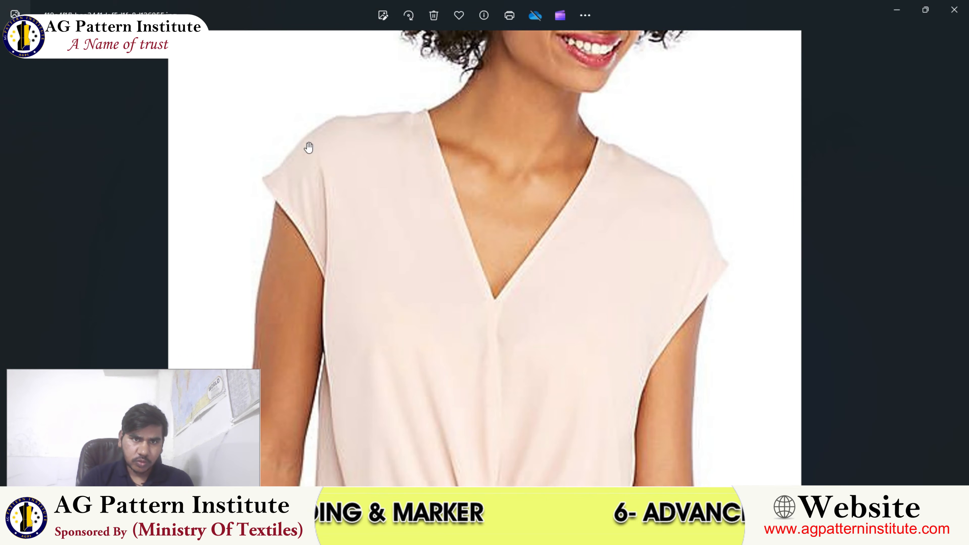
key(alt+Tab)
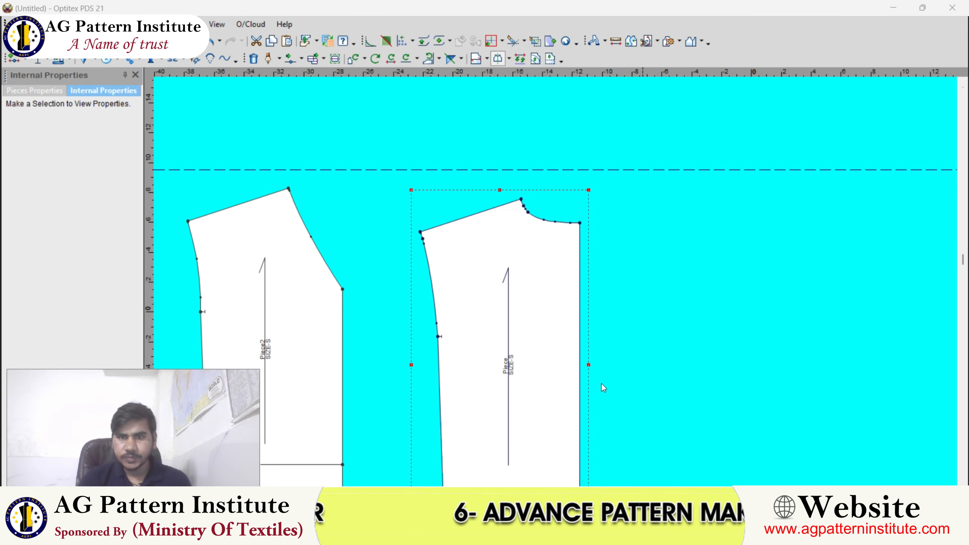
- Place a vertical guide line on the back's centre line and add a second vertical one at distance -7.25
scroll(526, 260, down, 1)
click(507, 220)
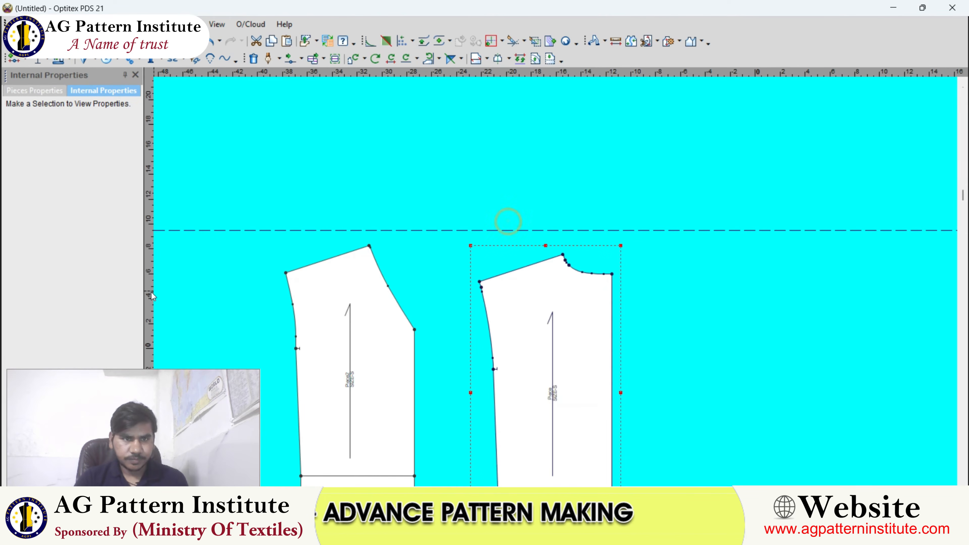
drag(151, 292, 560, 289)
scroll(554, 268, up, 1)
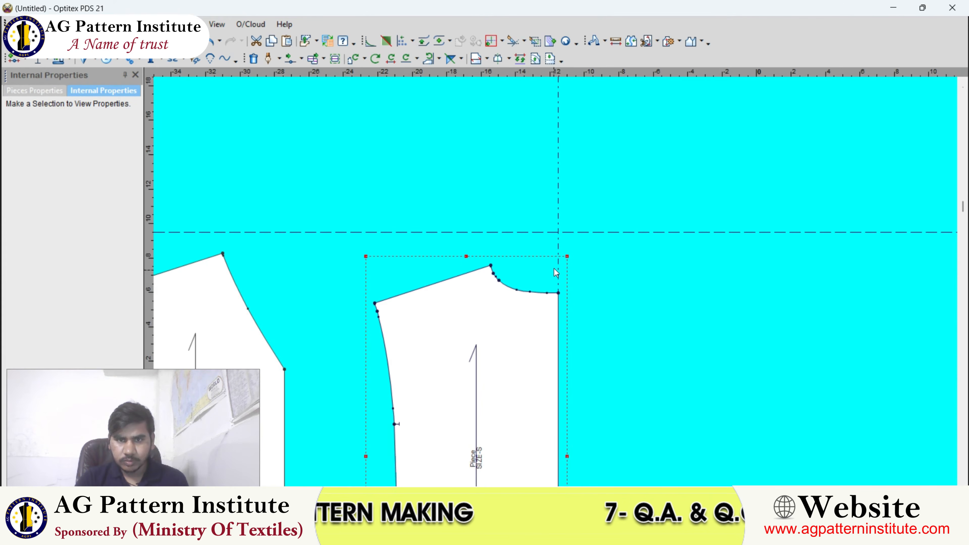
double_click(558, 257)
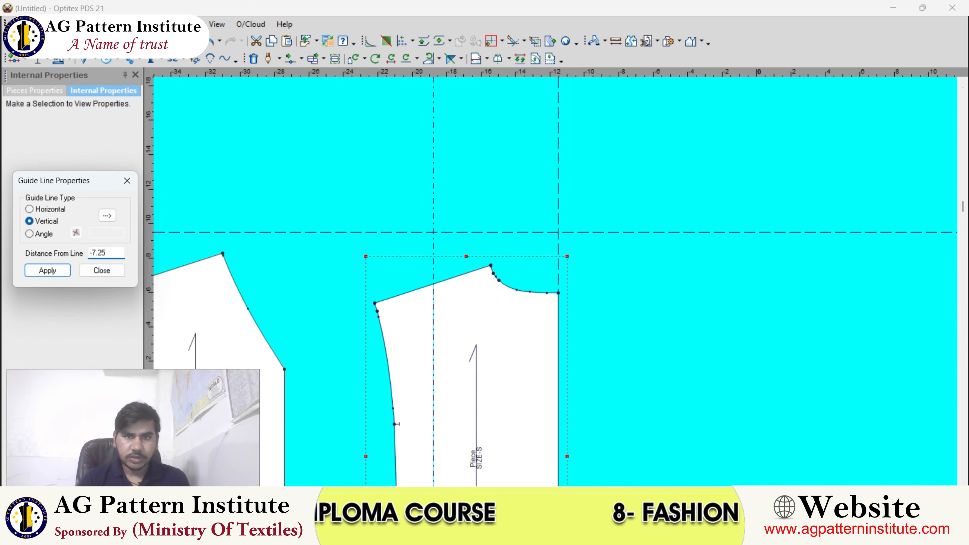
click(91, 270)
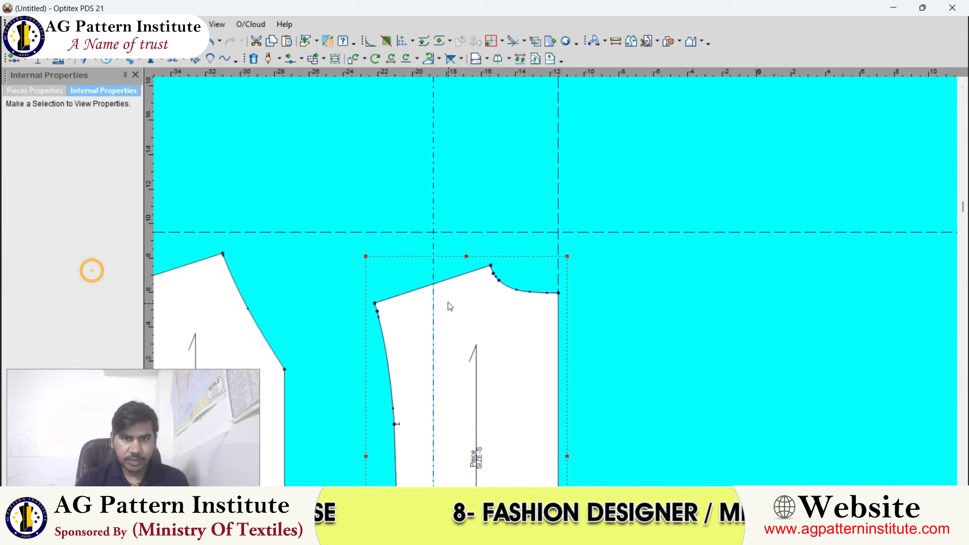
- Display the pieces' track lines and clear the outdated outlines from the work area
scroll(448, 302, up, 2)
scroll(556, 282, down, 2)
right_click(461, 191)
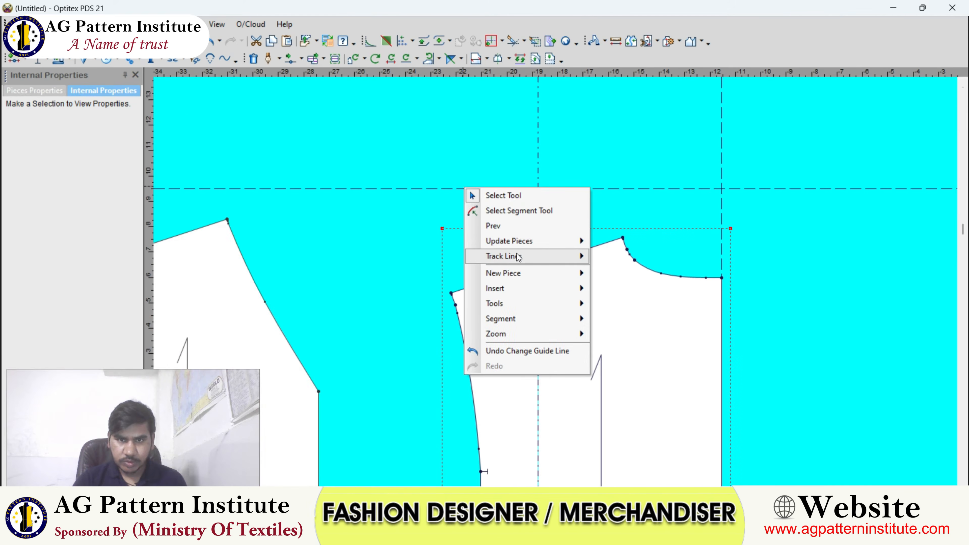
click(627, 275)
scroll(518, 250, up, 1)
right_click(478, 204)
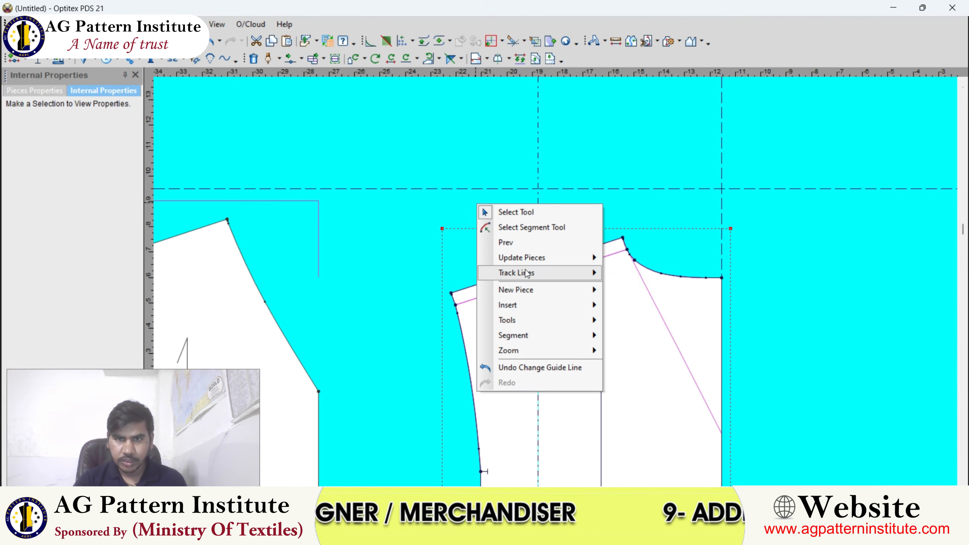
mouse_move(529, 272)
click(647, 324)
scroll(566, 323, down, 2)
scroll(558, 285, up, 5)
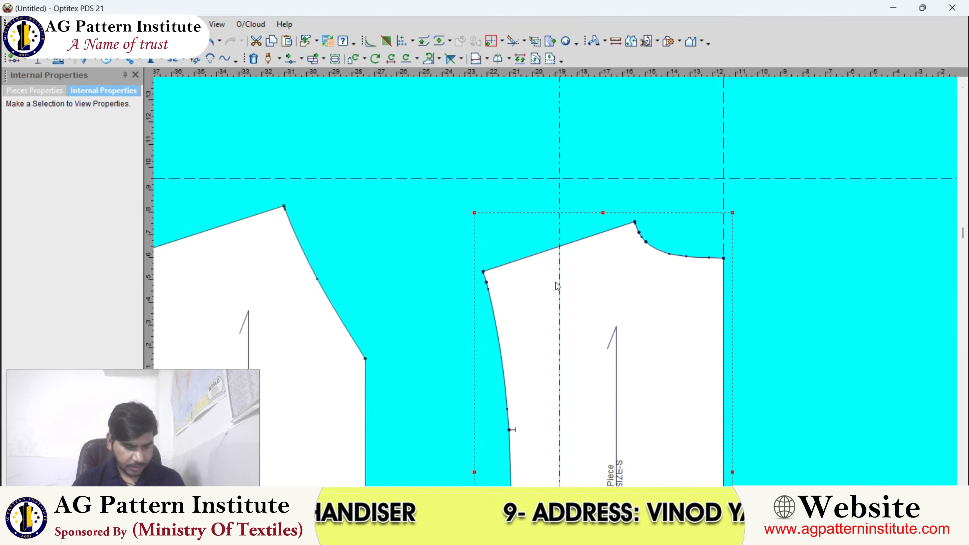
- Raise the middle of the back's shoulder seam at the guide line with Move Point, setting -0.04 and 0.28 from the last point
scroll(559, 285, up, 2)
click(557, 272)
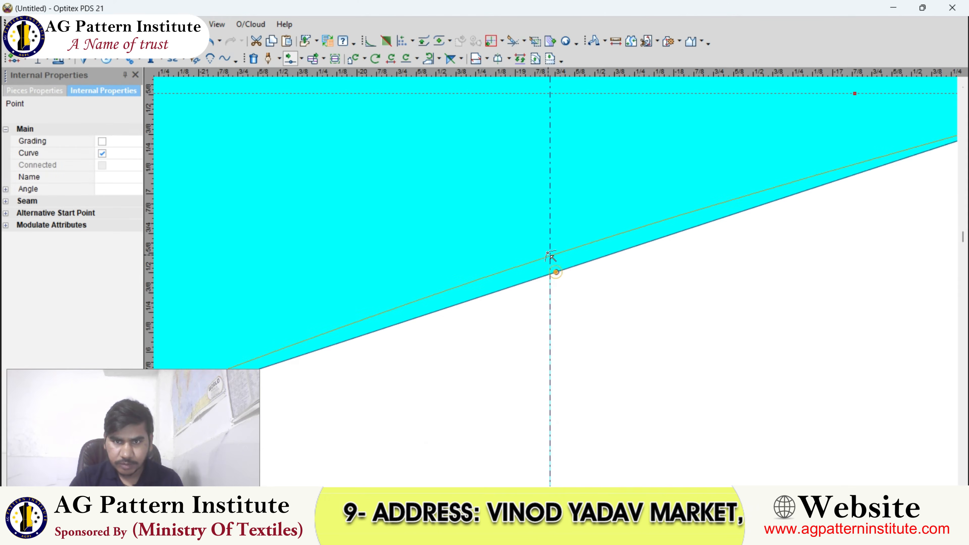
drag(550, 229, 550, 229)
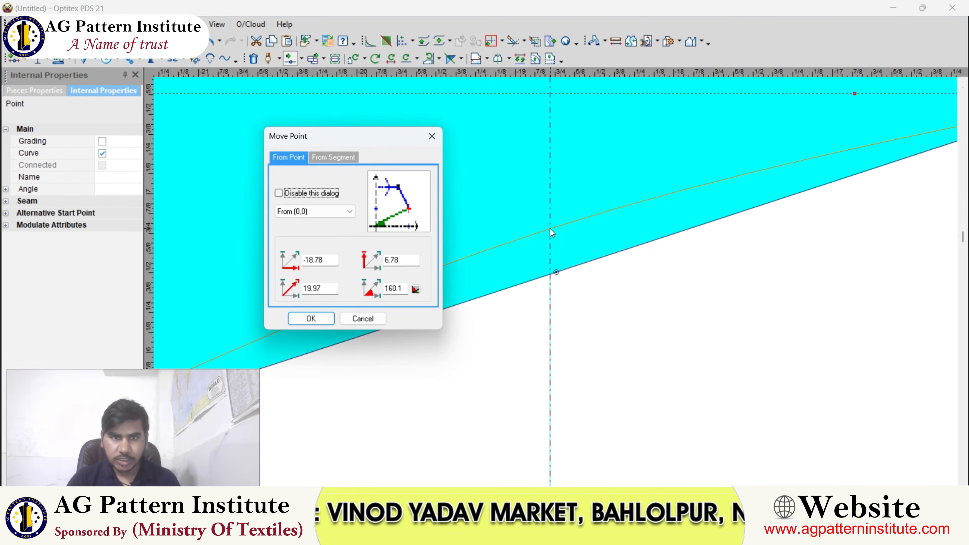
click(314, 211)
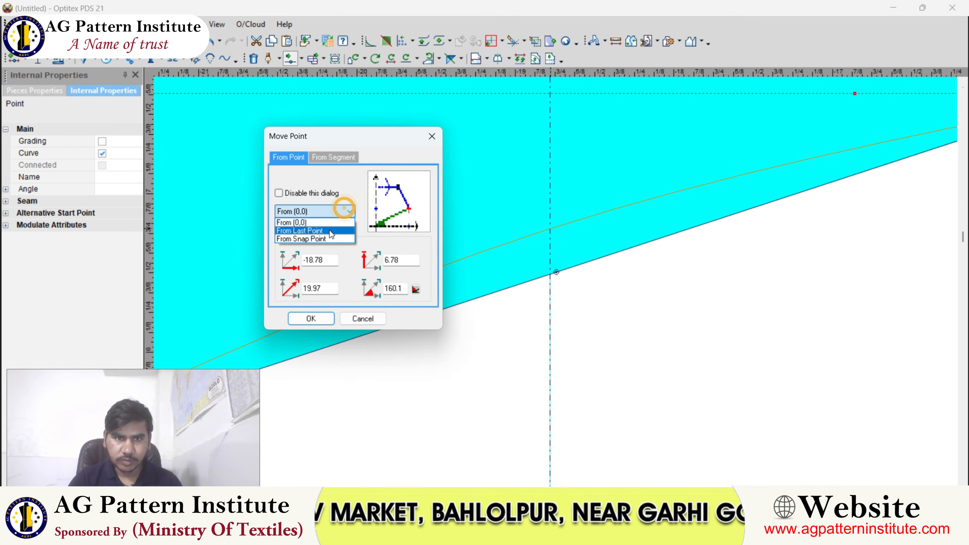
click(329, 230)
click(319, 321)
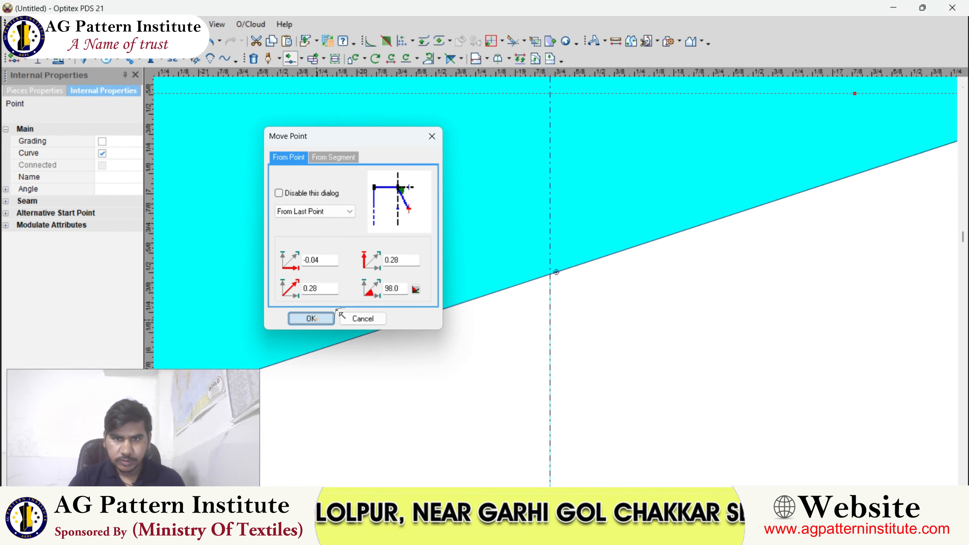
- Move the back shoulder curve outward between the guide line and the neck, by 0.08 and 0.04 from the last point
scroll(554, 280, down, 6)
click(567, 283)
scroll(706, 191, up, 6)
scroll(563, 284, up, 5)
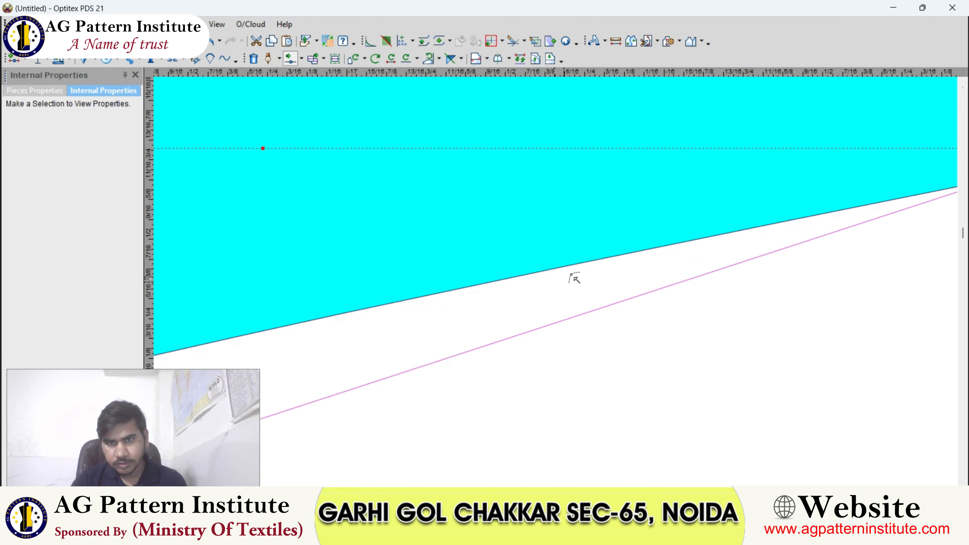
click(613, 256)
click(653, 234)
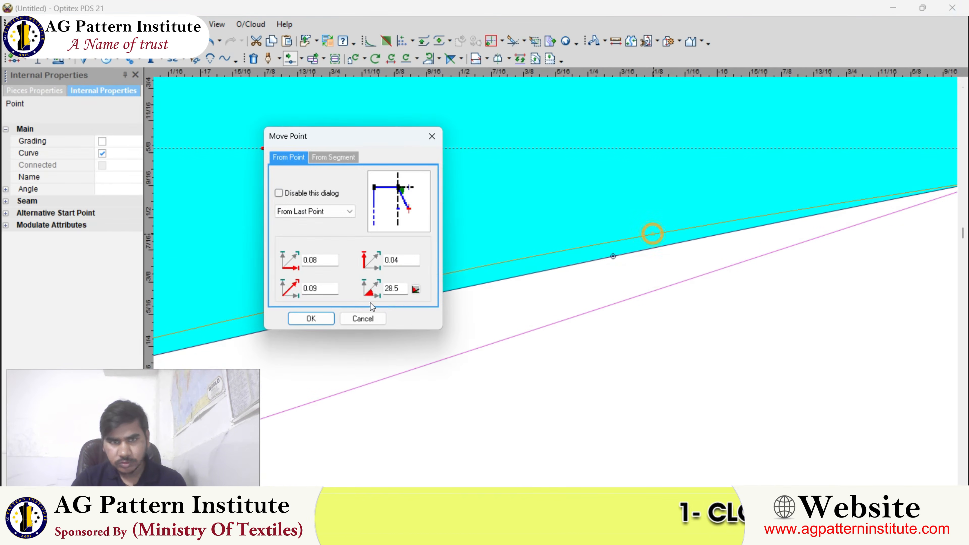
click(319, 319)
- Move the back shoulder curve outward between the armhole and the guide line, by 0.04 and 0.05 from the last point
scroll(554, 279, down, 5)
click(552, 291)
scroll(553, 284, up, 5)
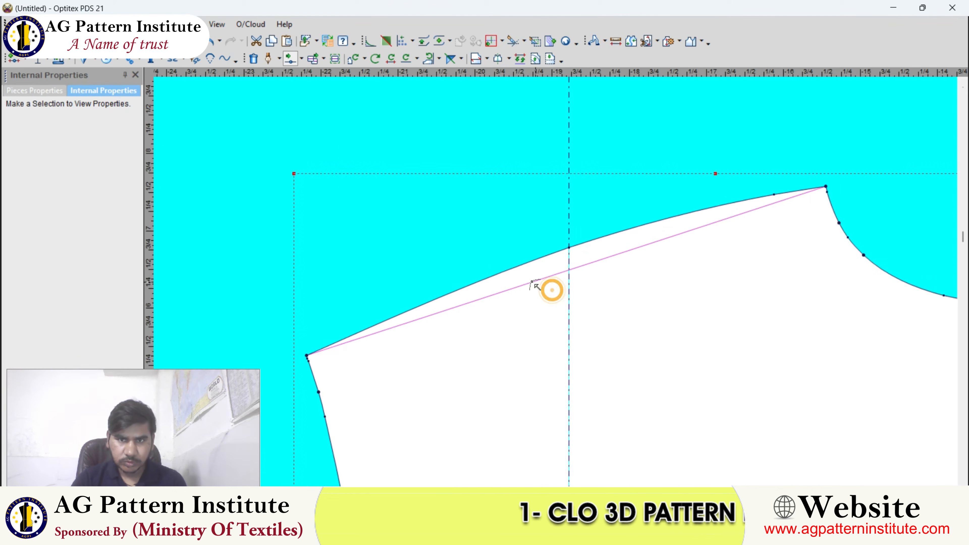
click(553, 283)
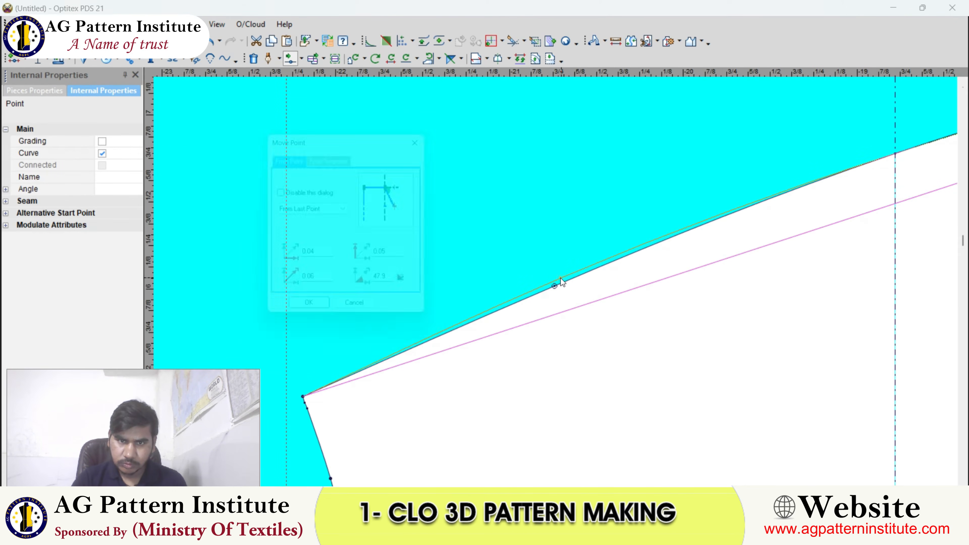
click(308, 318)
scroll(558, 281, down, 4)
click(607, 279)
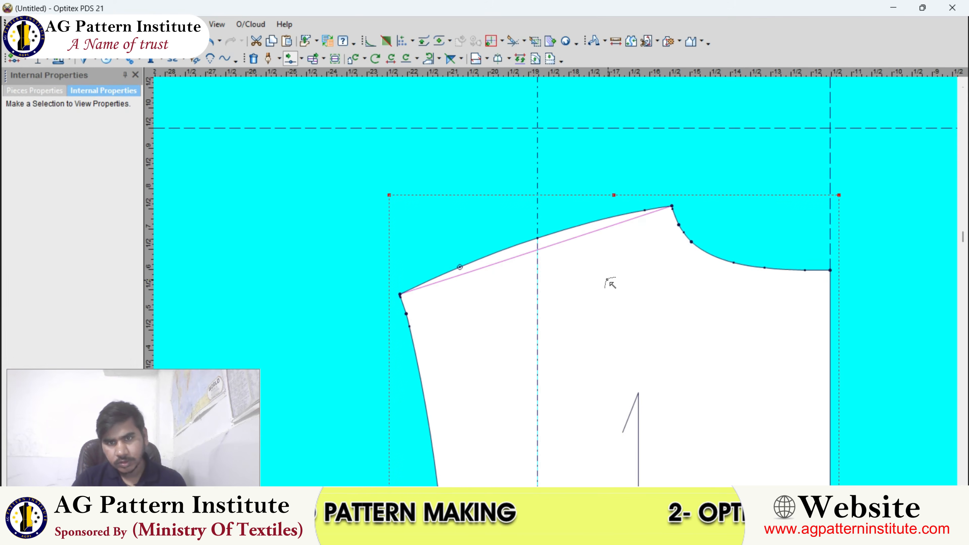
- Clear the track line left by the back's former straight shoulder seam
scroll(556, 282, down, 4)
scroll(555, 281, up, 4)
scroll(533, 281, down, 4)
right_click(496, 226)
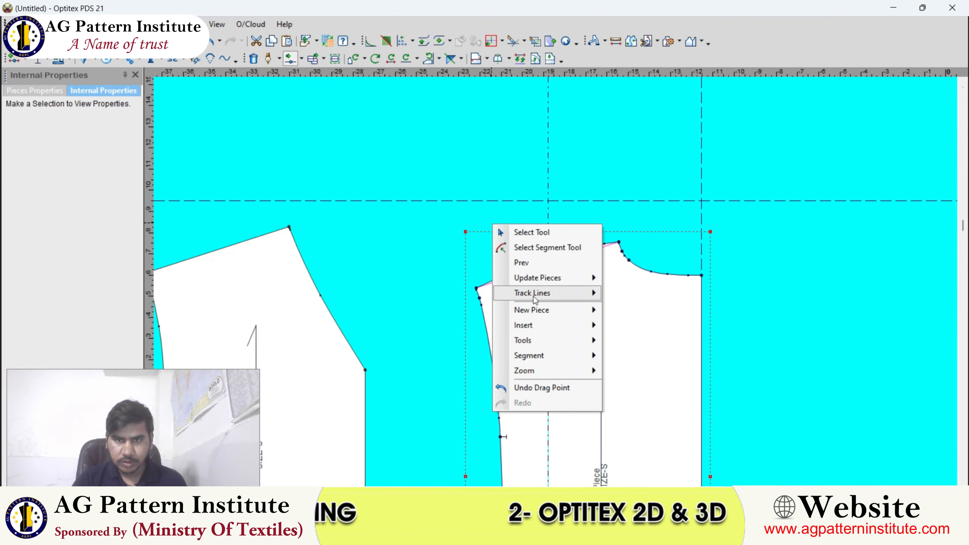
mouse_move(535, 296)
click(637, 313)
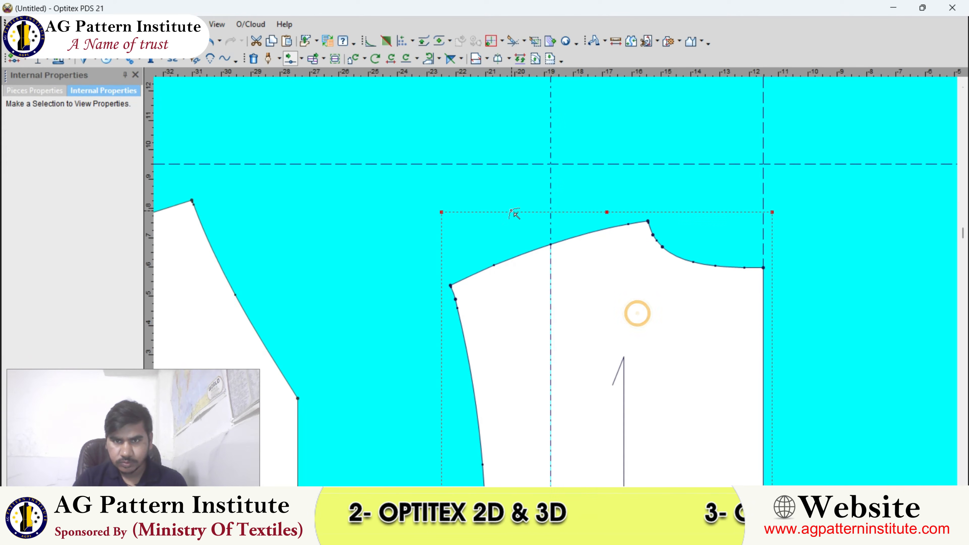
- Create a line parallel to the back's curved shoulder at distance .50, extending both ends, and return to the Select tool
click(534, 58)
scroll(550, 293, up, 2)
scroll(511, 310, up, 2)
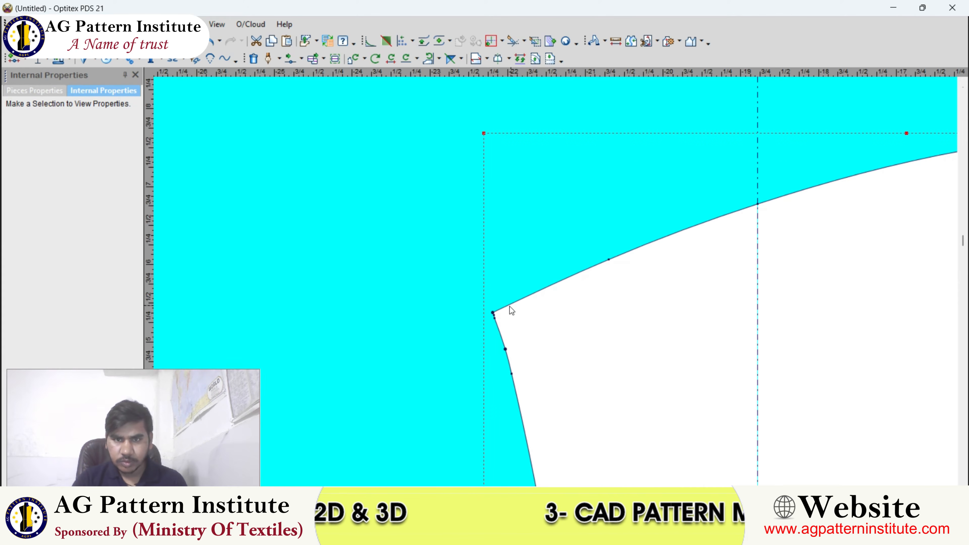
click(536, 59)
scroll(542, 281, up, 1)
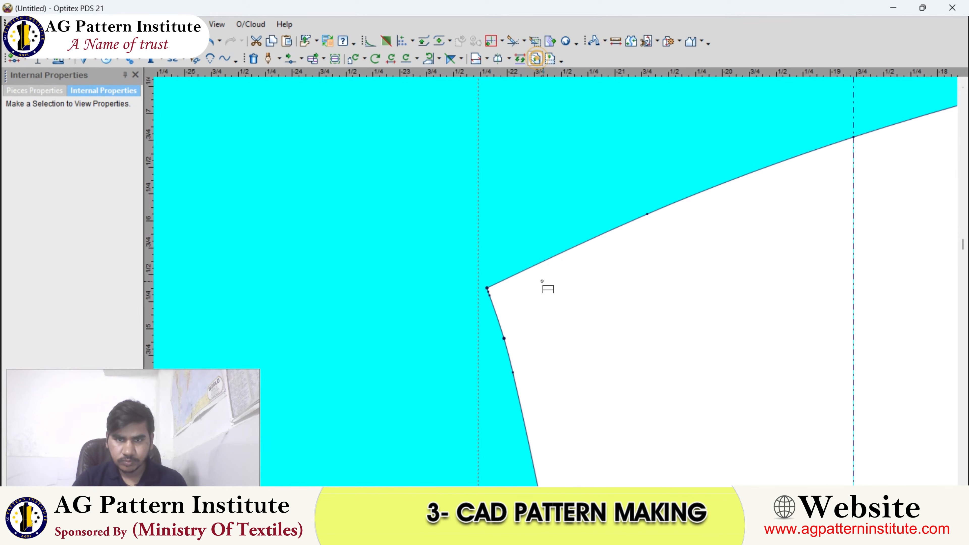
click(486, 289)
scroll(589, 268, down, 1)
scroll(721, 215, down, 1)
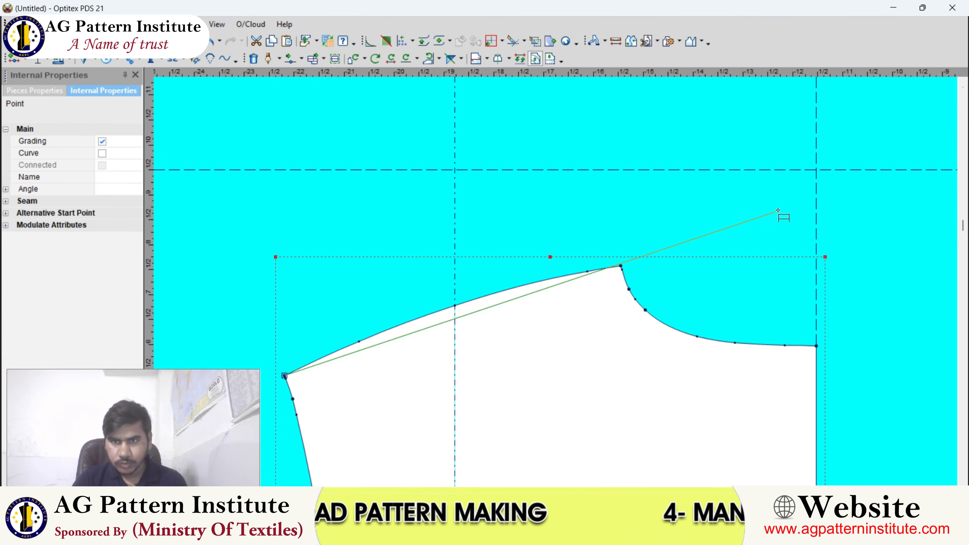
click(619, 265)
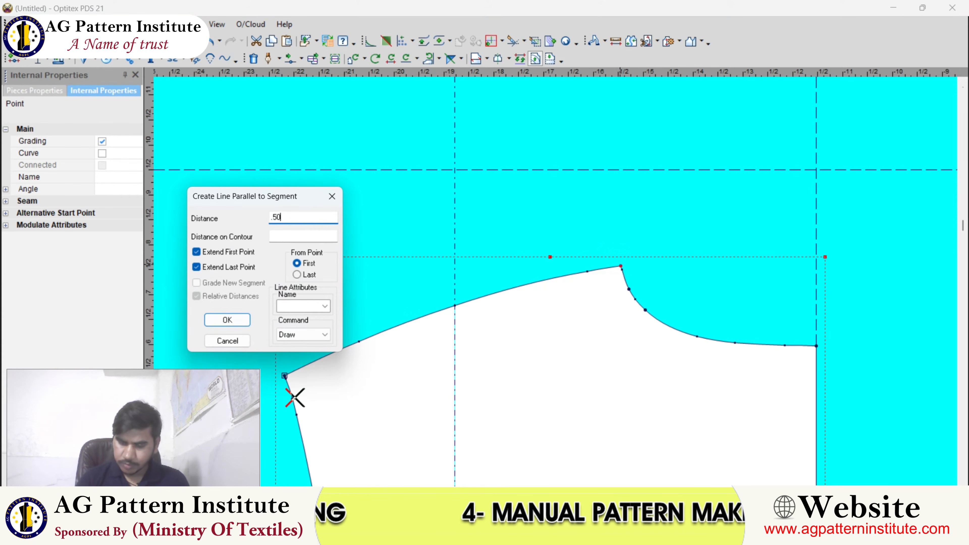
key(Return)
scroll(497, 298, down, 2)
right_click(446, 236)
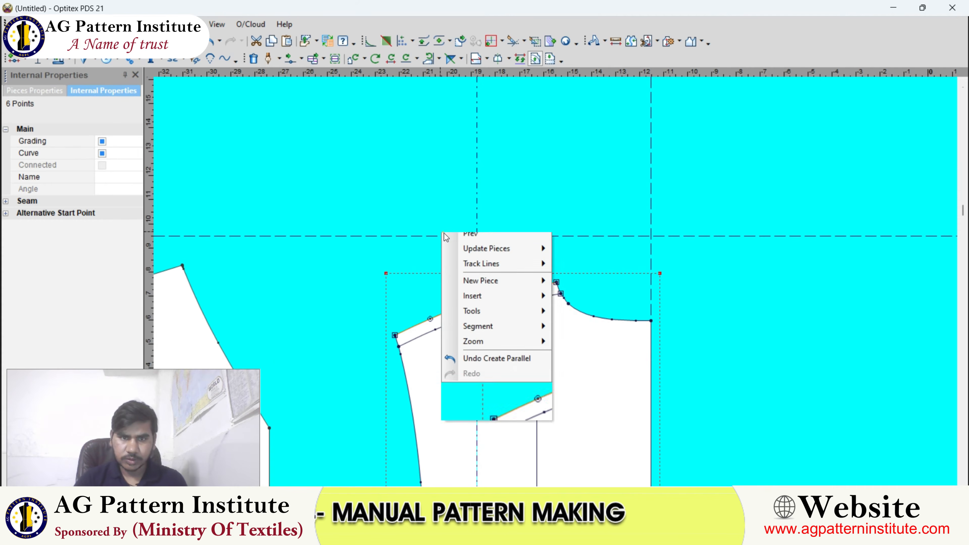
click(472, 238)
- Place the front piece over the back, matching their shoulder points at the neck
scroll(554, 285, down, 2)
click(535, 273)
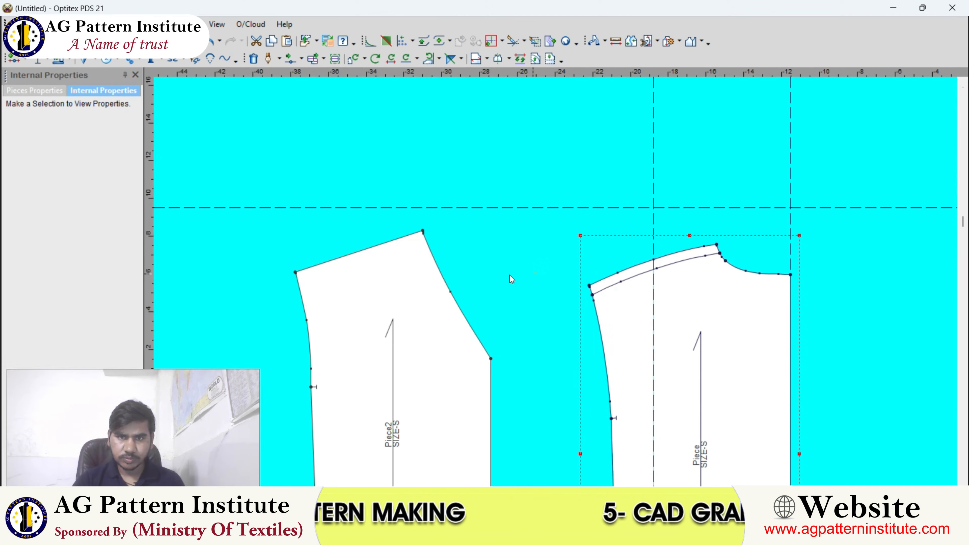
scroll(556, 282, up, 3)
click(556, 280)
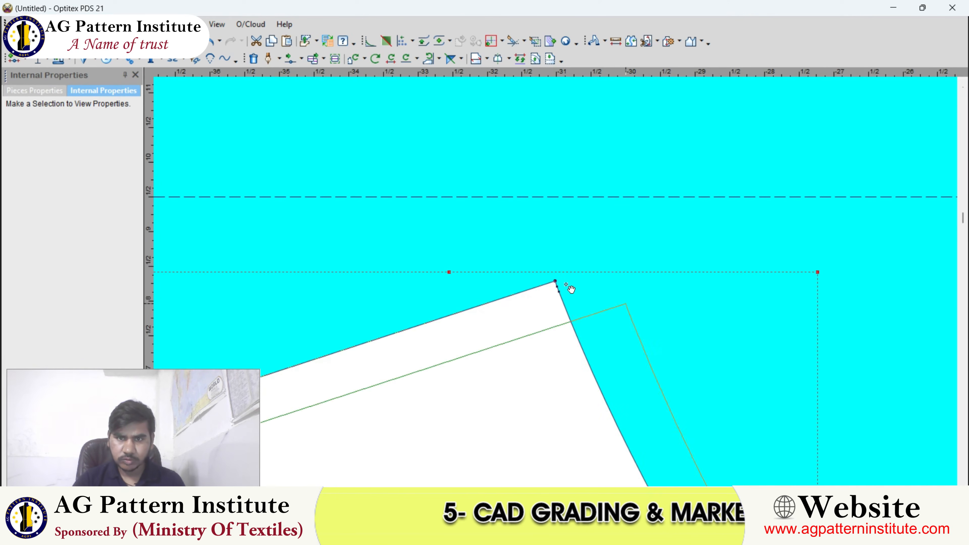
scroll(583, 285, down, 4)
scroll(561, 282, up, 4)
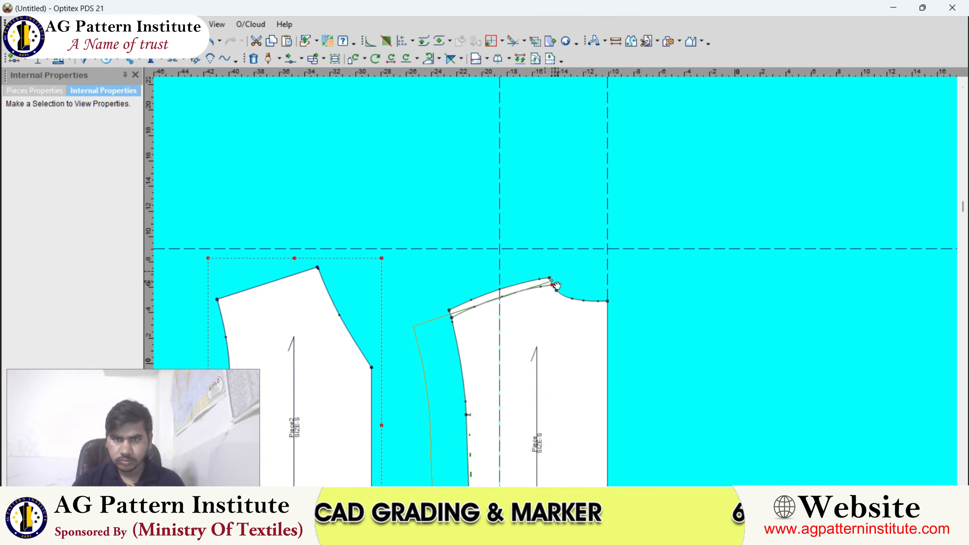
scroll(557, 284, up, 4)
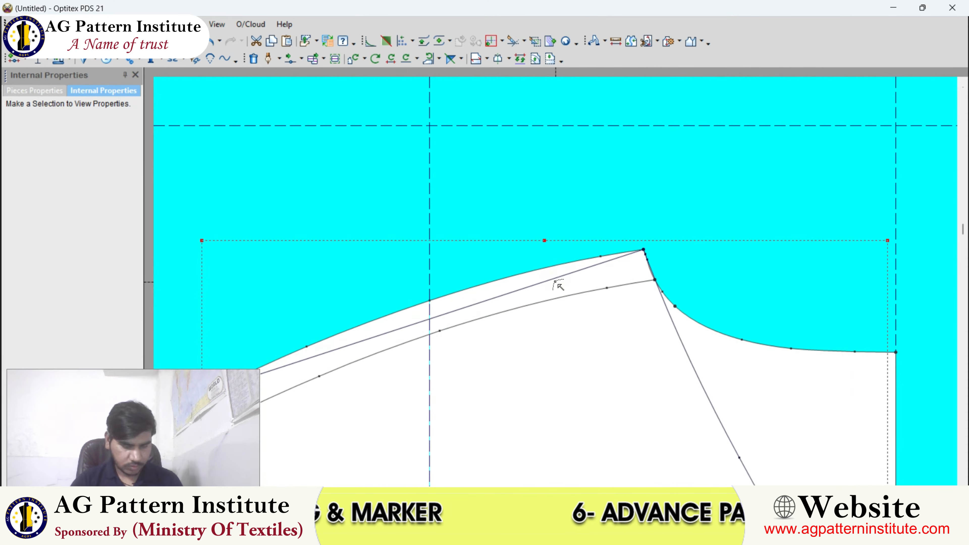
- Reshape the front's straight shoulder seam with Move Point at its middle, neck side and armhole side to follow the back's outer shoulder curve
scroll(552, 286, up, 2)
click(484, 294)
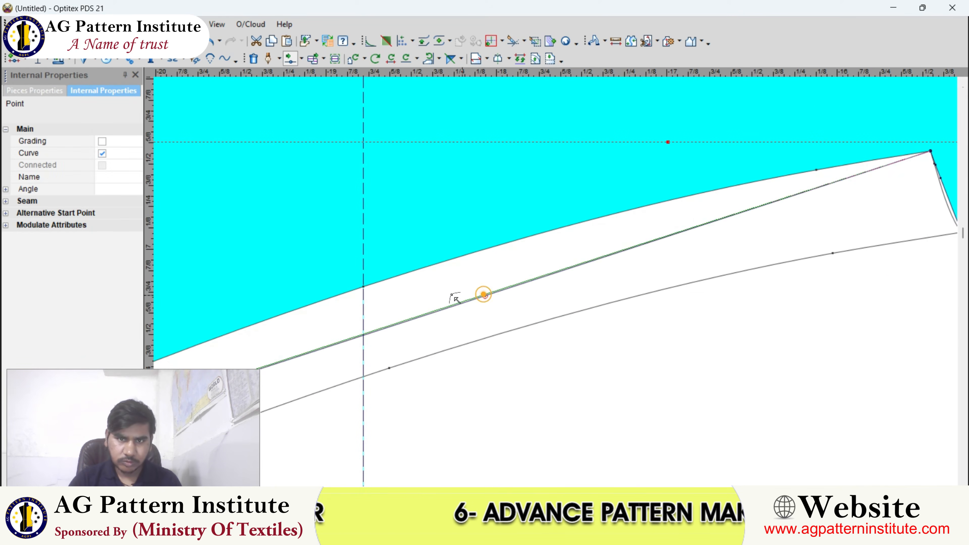
click(362, 286)
scroll(667, 216, up, 2)
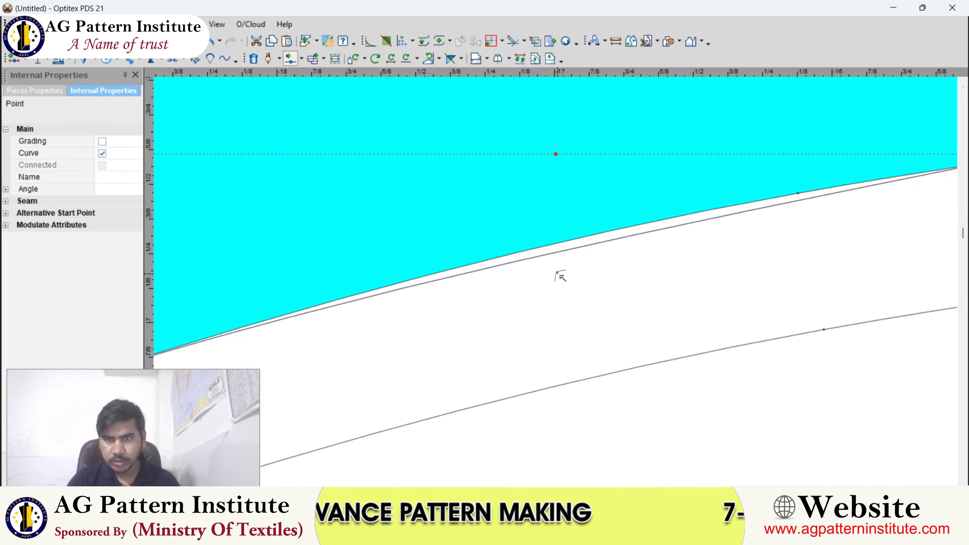
scroll(555, 248, down, 4)
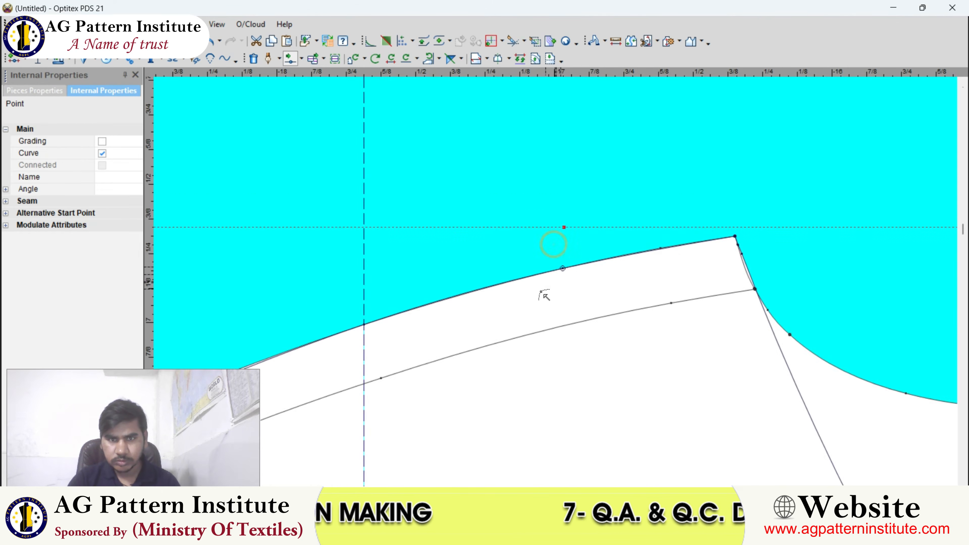
scroll(546, 291, up, 3)
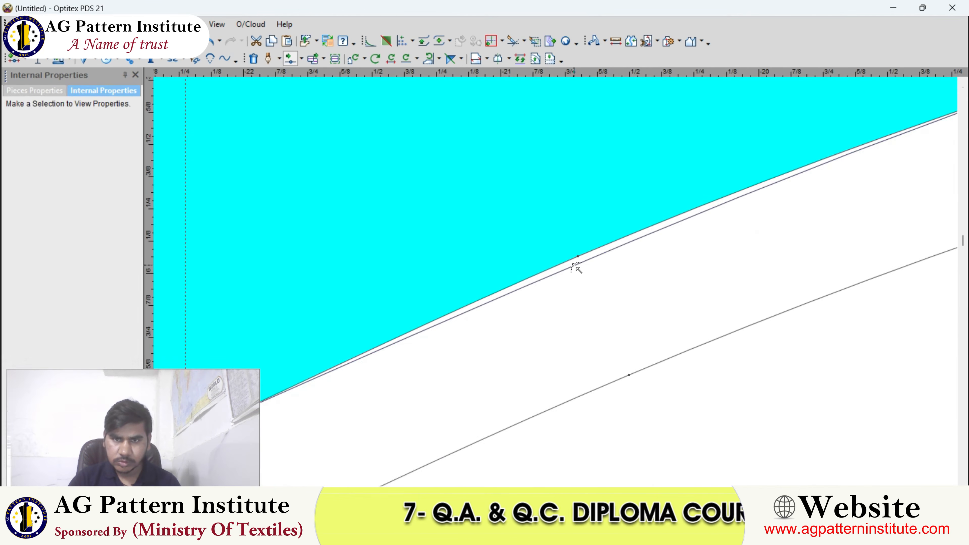
click(574, 264)
scroll(688, 316, down, 5)
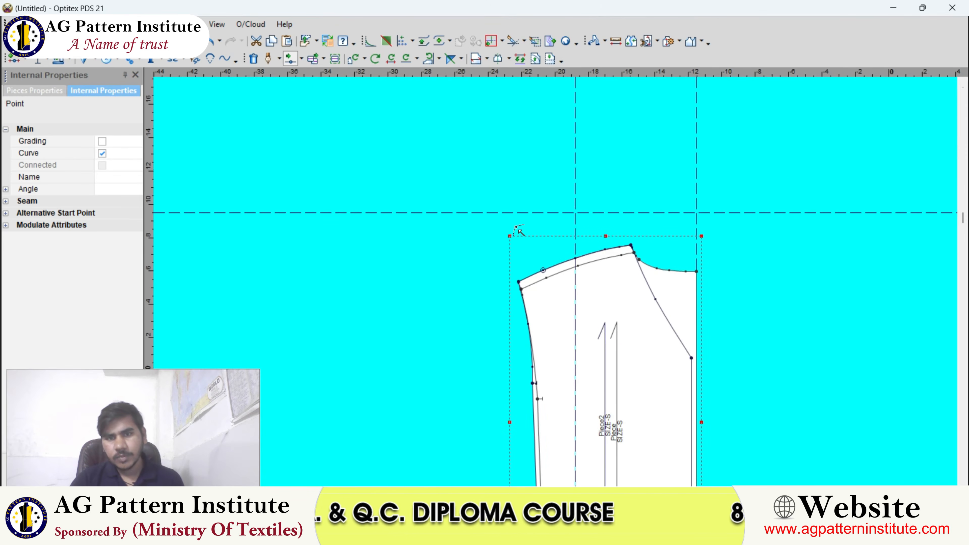
- Move the front piece off the back to the empty area beyond the back's armhole side
scroll(602, 340, down, 5)
key(space)
click(440, 287)
scroll(450, 287, up, 4)
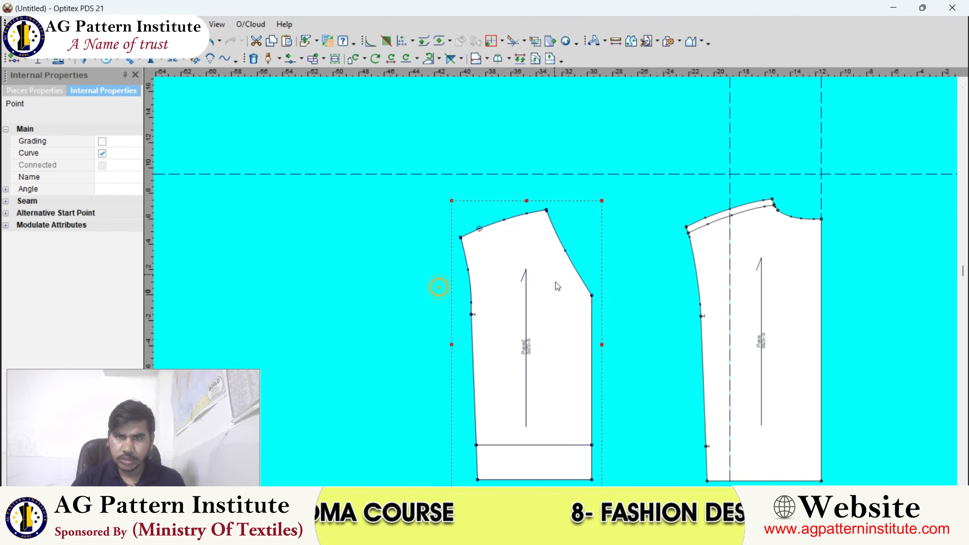
scroll(511, 274, up, 3)
scroll(561, 282, down, 4)
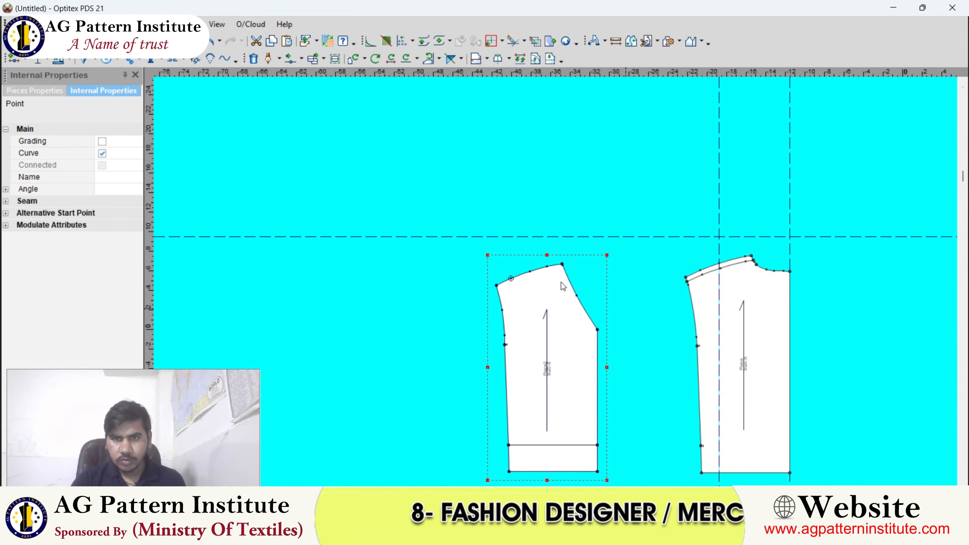
scroll(758, 269, up, 3)
- Rotate the mirrored base draft upright and place it apart from the back piece on the centre-line side
drag(757, 269, 485, 312)
click(483, 309)
scroll(483, 309, down, 1)
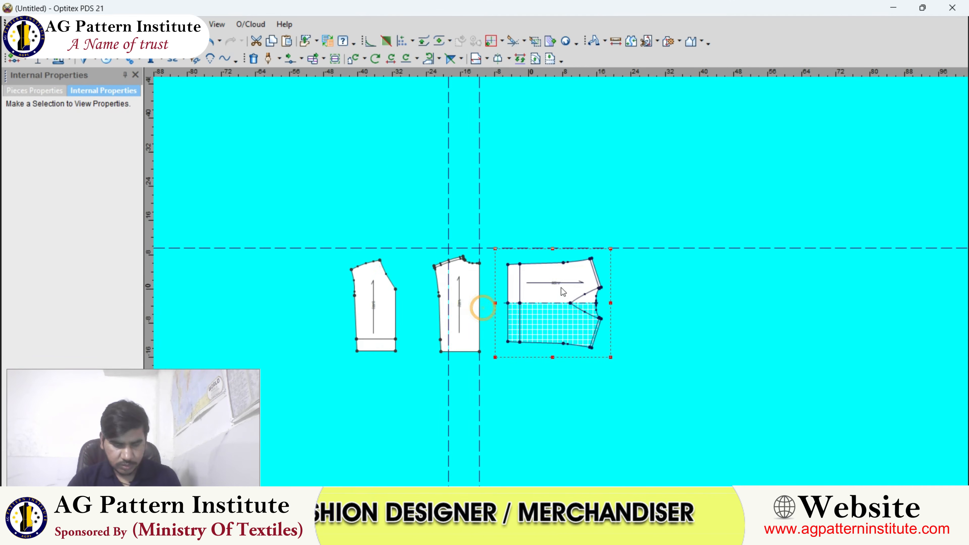
key(r)
scroll(547, 268, up, 2)
key(space)
click(577, 280)
scroll(577, 280, up, 4)
scroll(517, 263, up, 2)
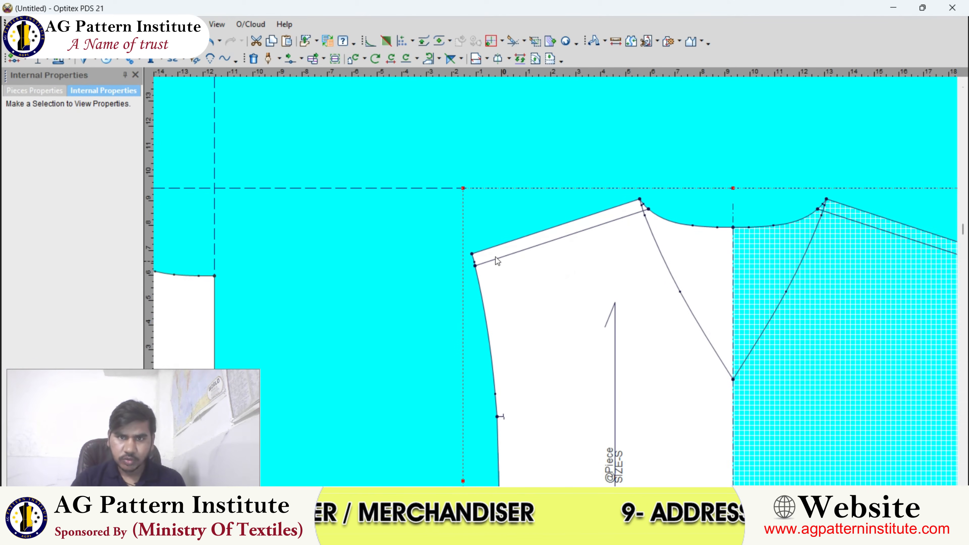
- Switch to the reference photo to examine the top's shoulder shape, and return to the pattern pieces in Optitex PDS
key(alt+Tab)
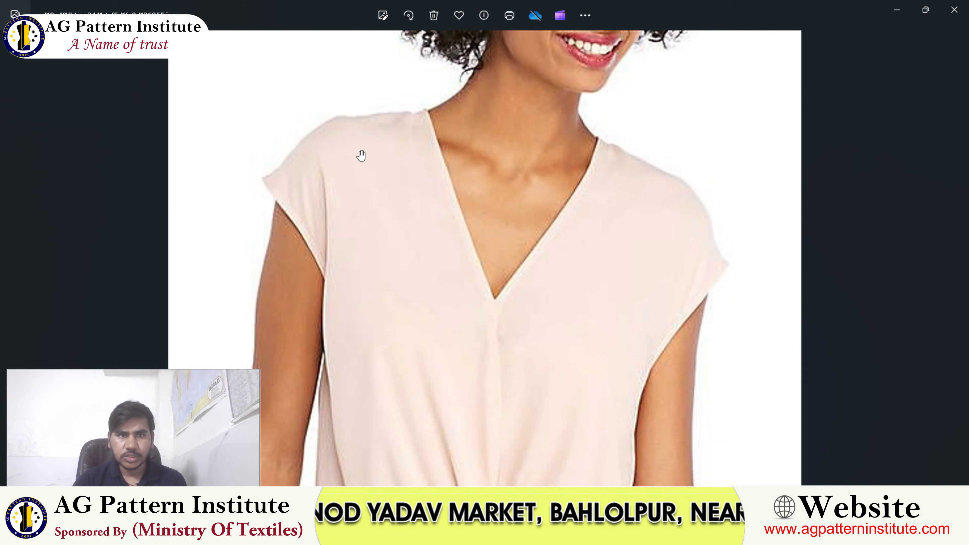
scroll(556, 281, down, 5)
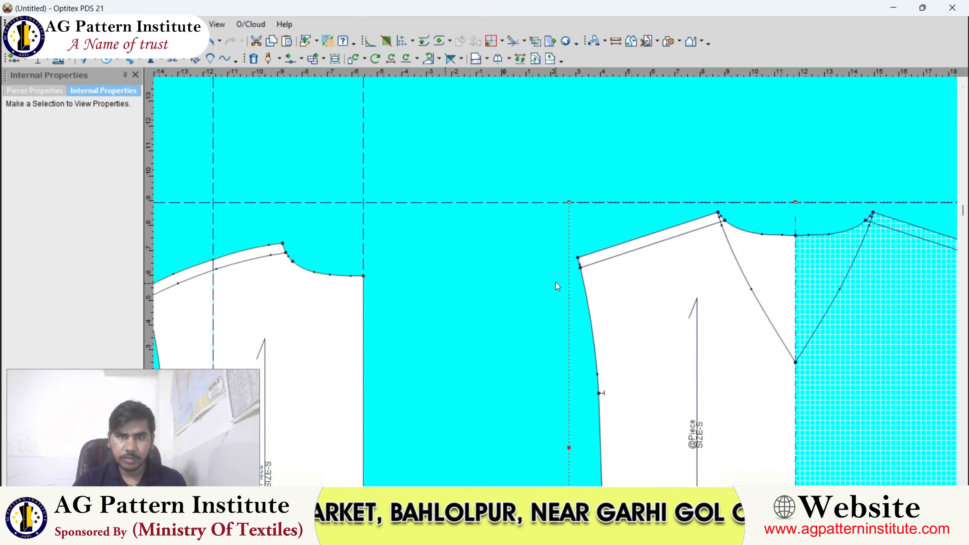
scroll(560, 280, up, 3)
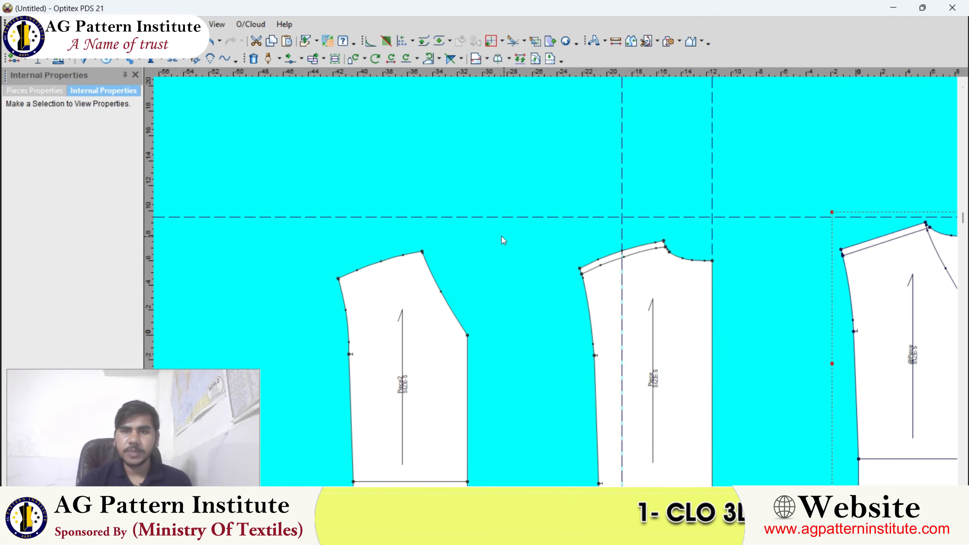
- Move the back piece closer to the front piece, off the centre guide line
drag(661, 285, 594, 284)
scroll(561, 283, up, 4)
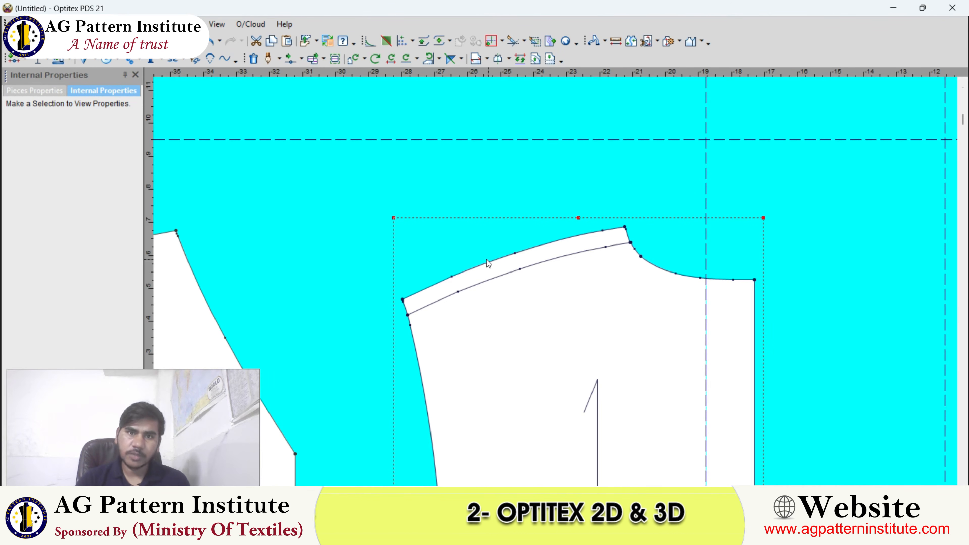
scroll(446, 323, down, 4)
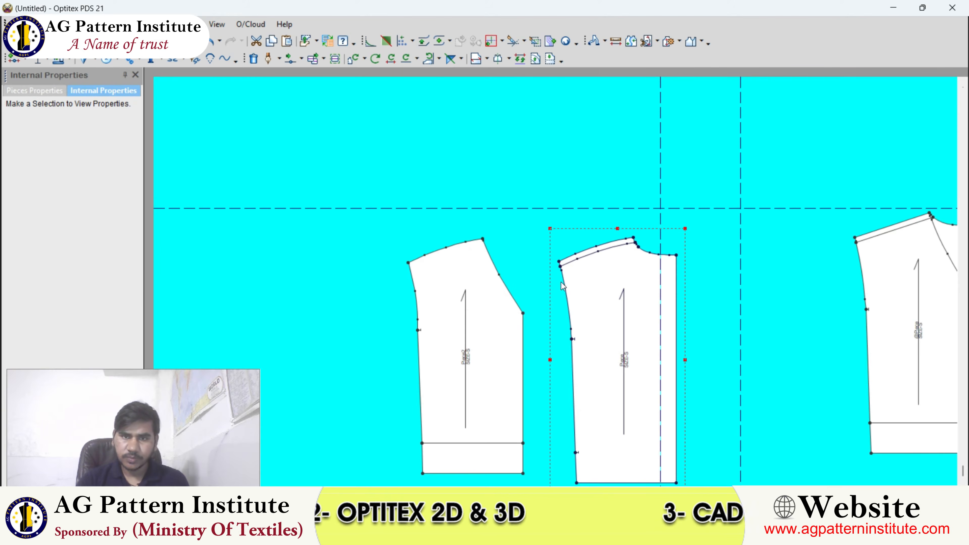
scroll(561, 284, down, 4)
scroll(561, 287, up, 3)
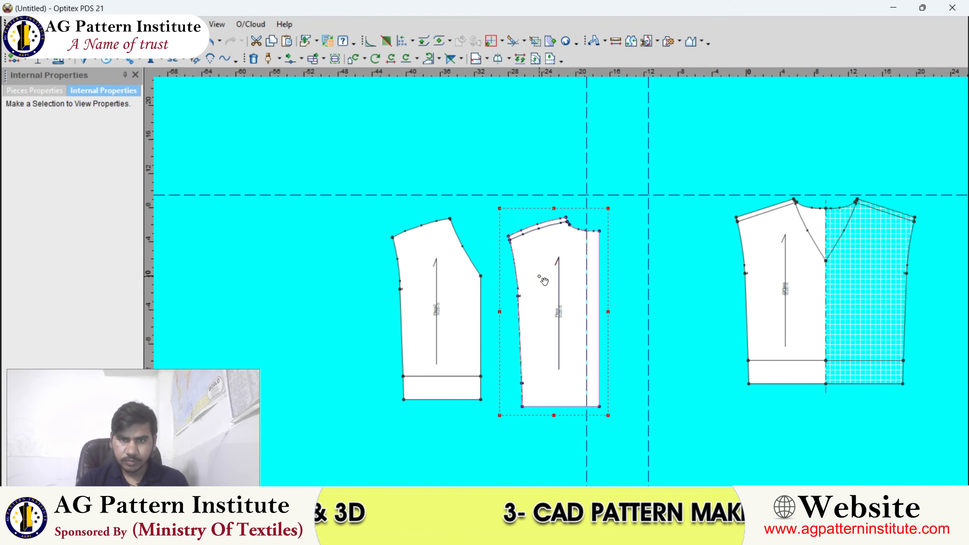
- Move the back piece away from the front piece, toward the full front draft
drag(539, 277, 618, 249)
- Switch to the reference photo and examine the top's V-neck, centre-front seam, armholes and twisted front hem
click(521, 534)
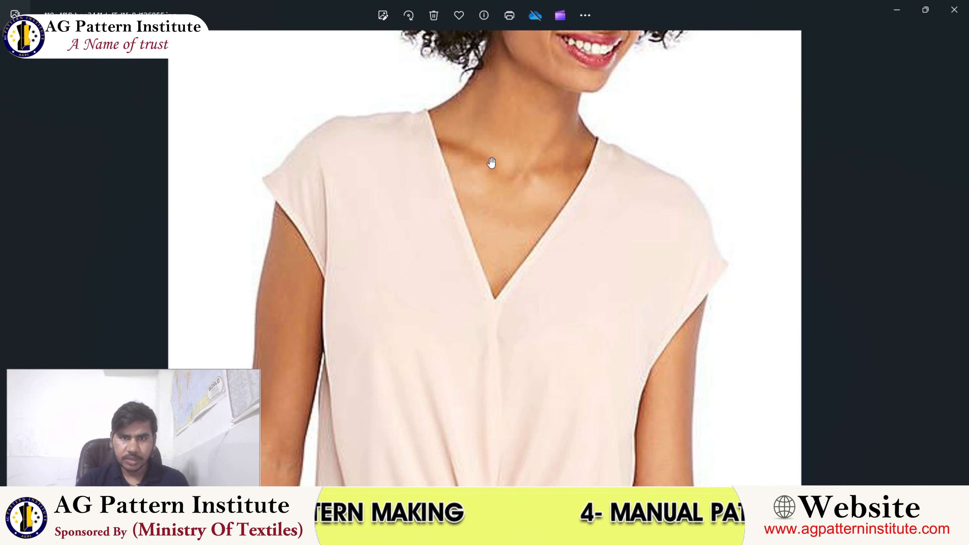
scroll(545, 259, up, 4)
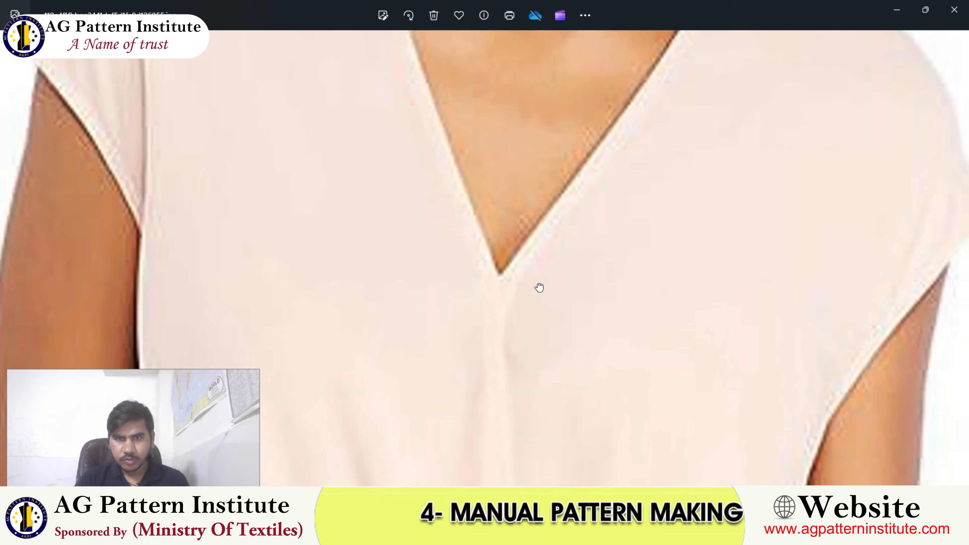
drag(539, 287, 553, 78)
scroll(524, 296, up, 3)
scroll(523, 296, down, 3)
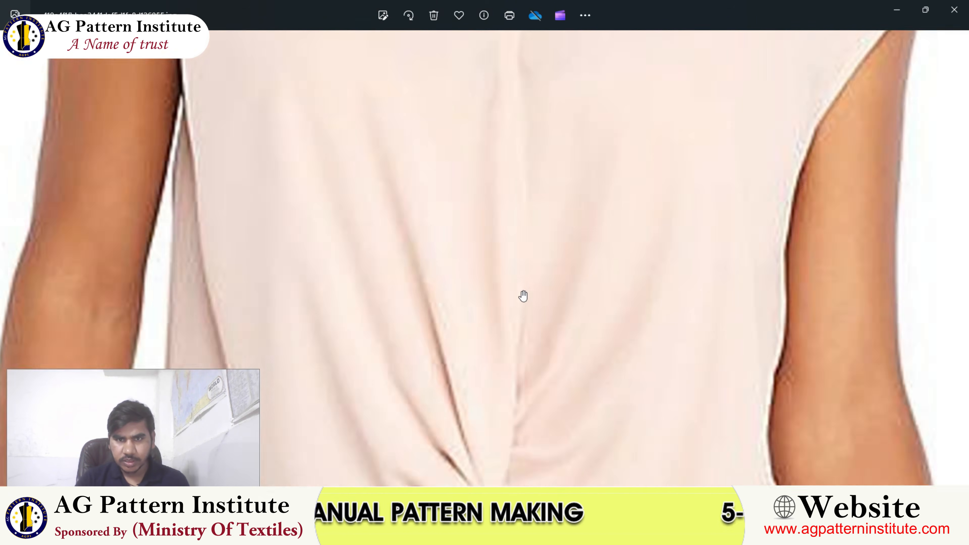
scroll(523, 295, down, 5)
drag(524, 394, 485, 296)
scroll(495, 263, up, 3)
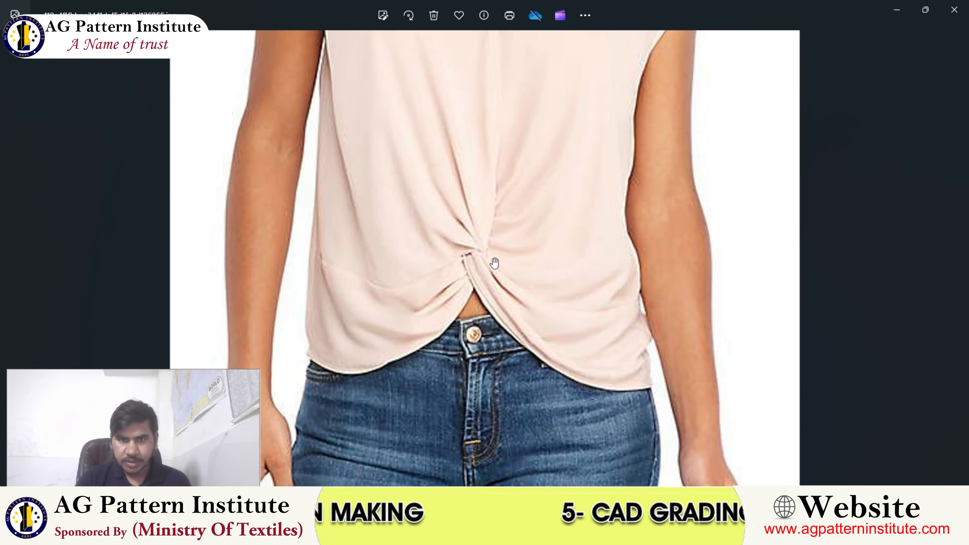
drag(494, 262, 510, 332)
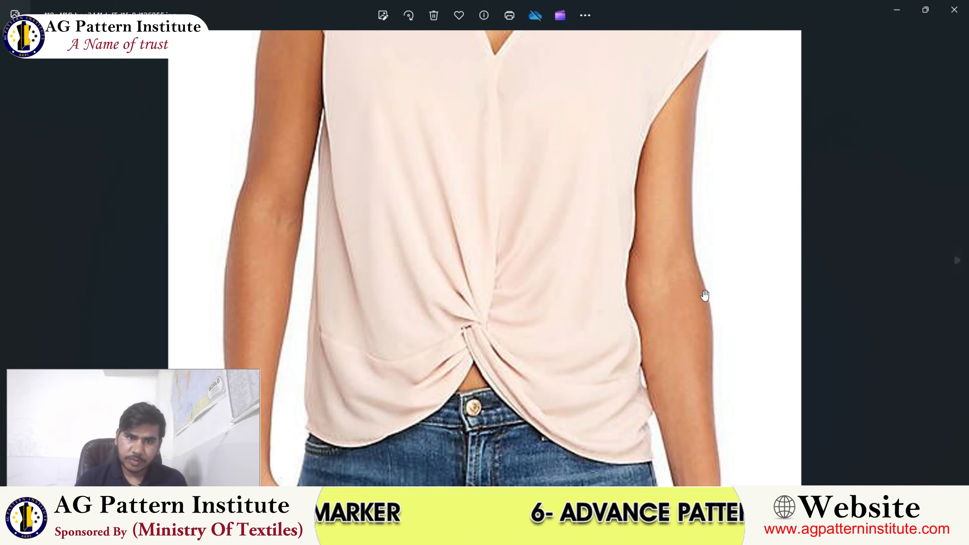
scroll(512, 242, up, 1)
drag(513, 149, 556, 348)
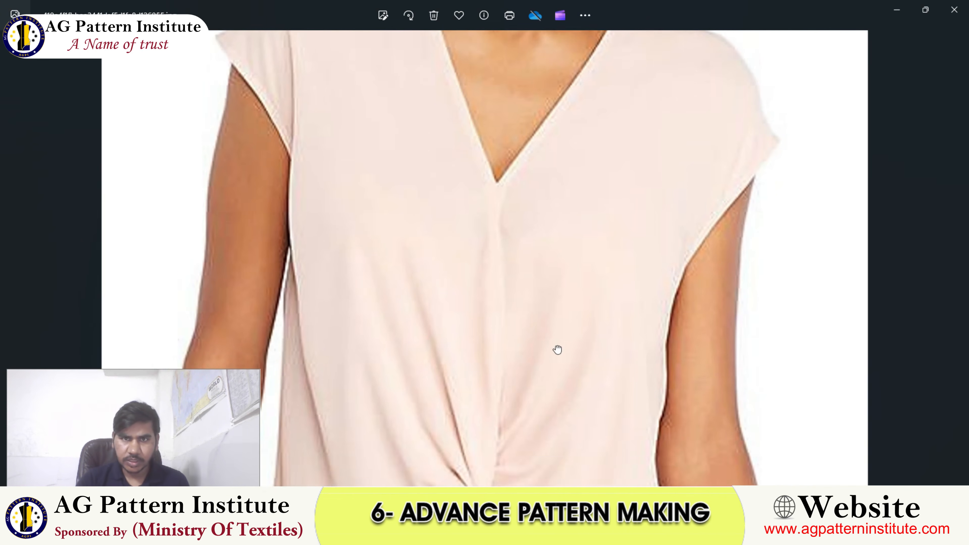
scroll(500, 248, up, 2)
scroll(500, 248, up, 4)
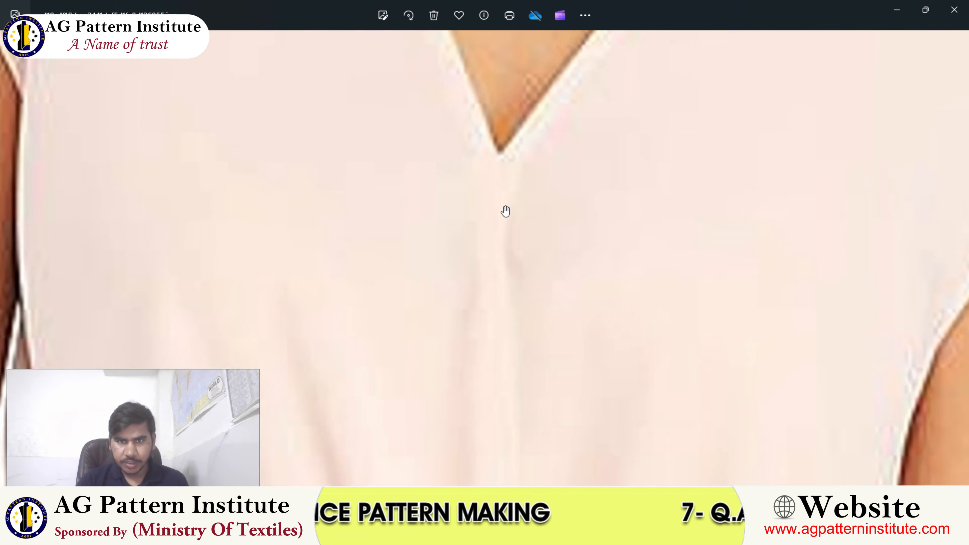
scroll(513, 260, down, 5)
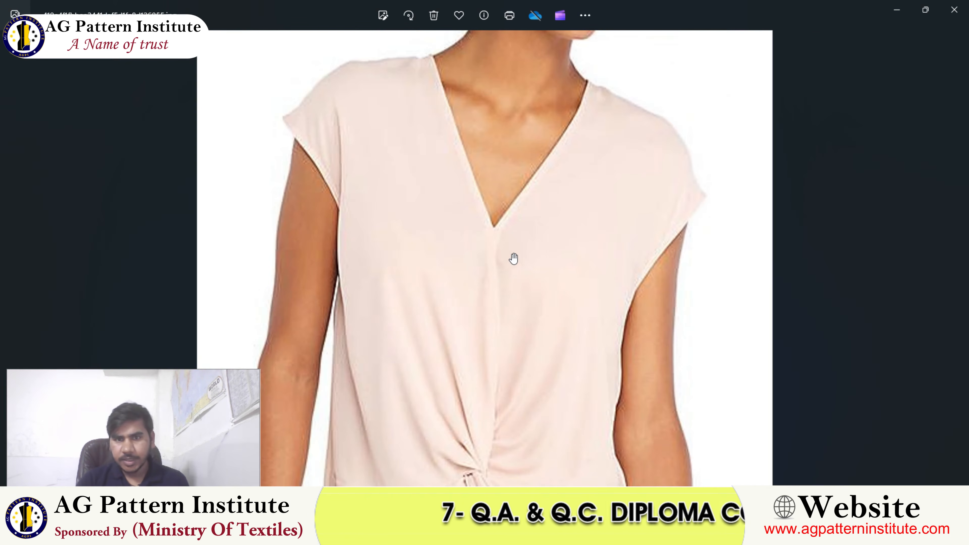
scroll(498, 339, down, 1)
drag(498, 340, 506, 228)
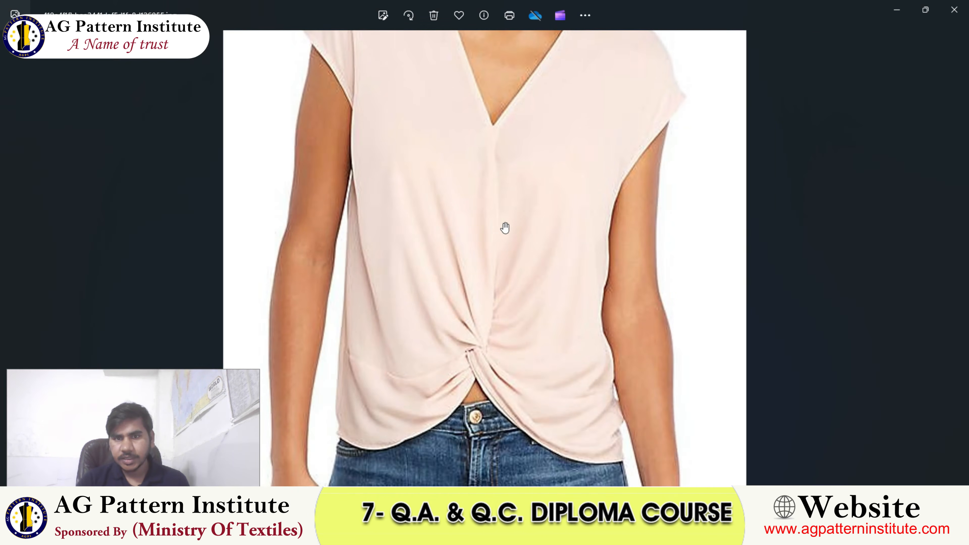
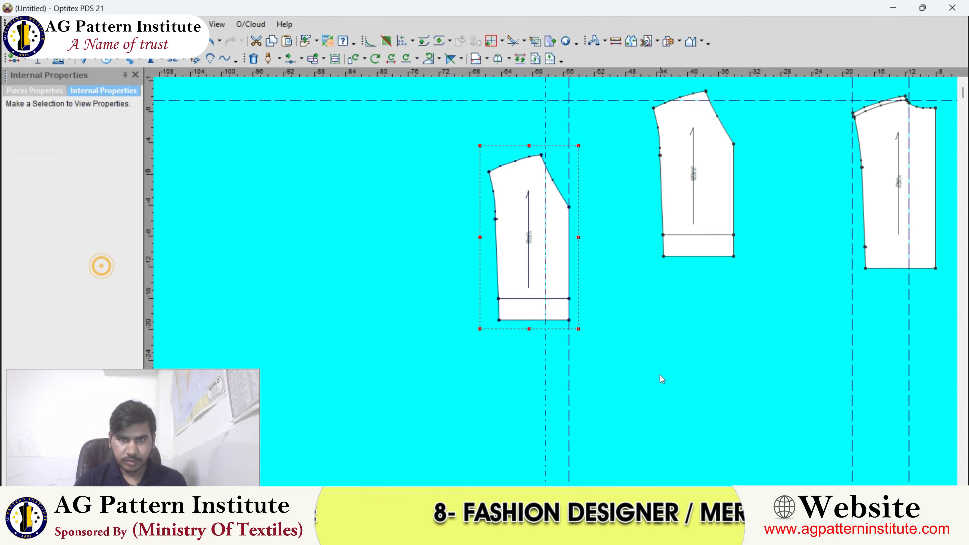
- Duplicate the selected front piece and place the copy in the empty area beyond its armhole side
scroll(551, 267, up, 1)
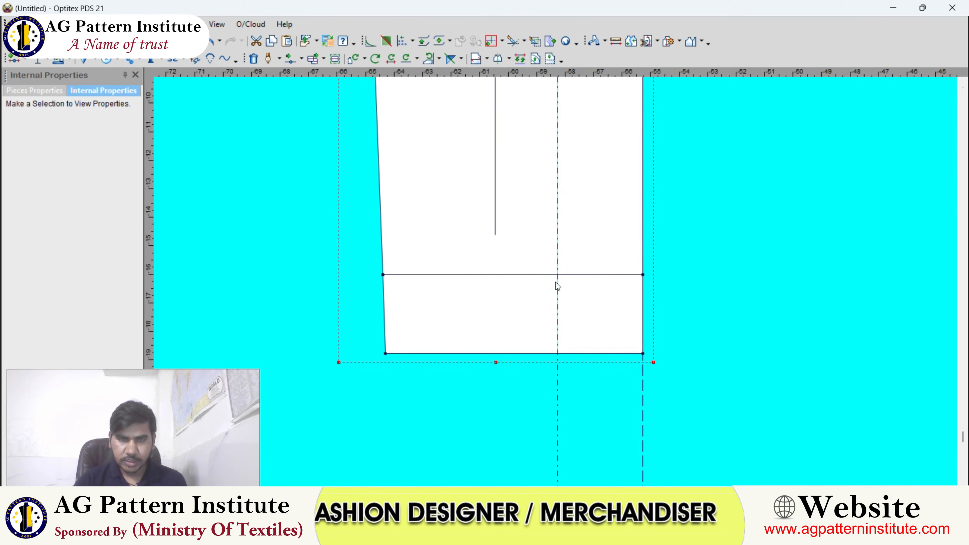
scroll(556, 282, down, 3)
scroll(506, 271, up, 2)
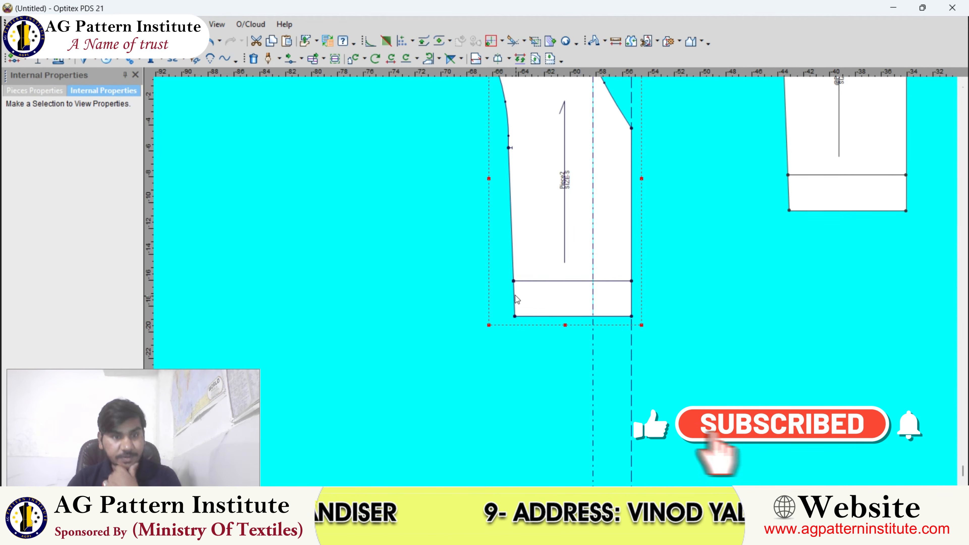
click(550, 209)
click(272, 41)
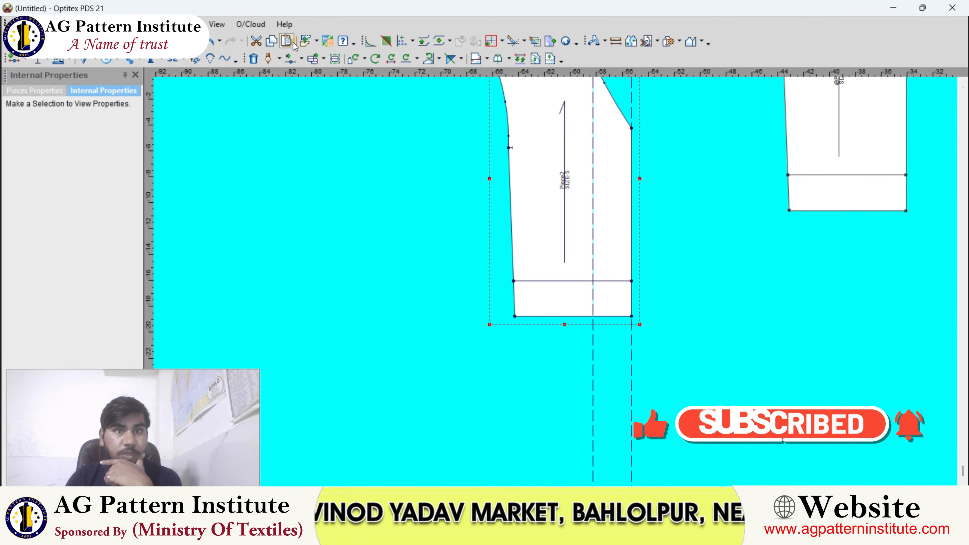
click(287, 40)
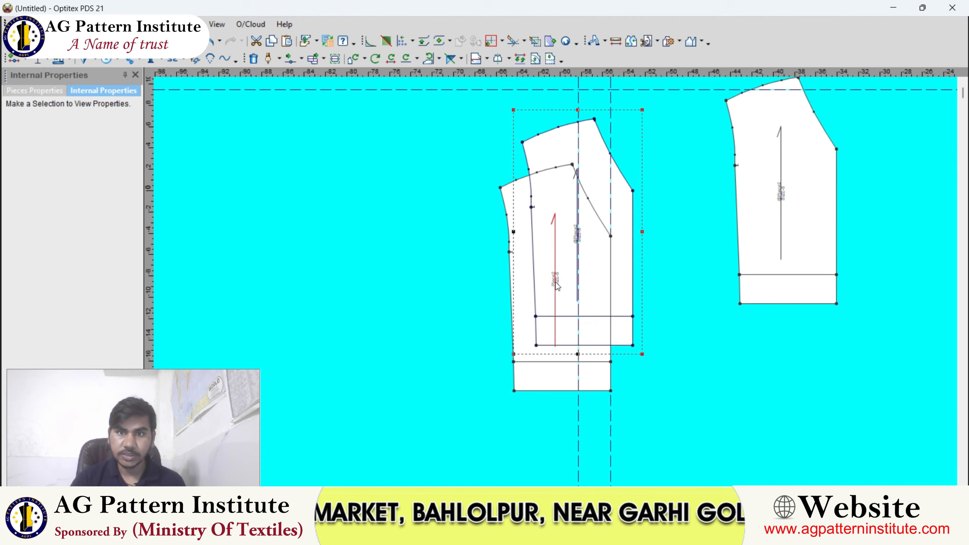
drag(638, 218, 346, 210)
middle_drag(346, 210, 551, 294)
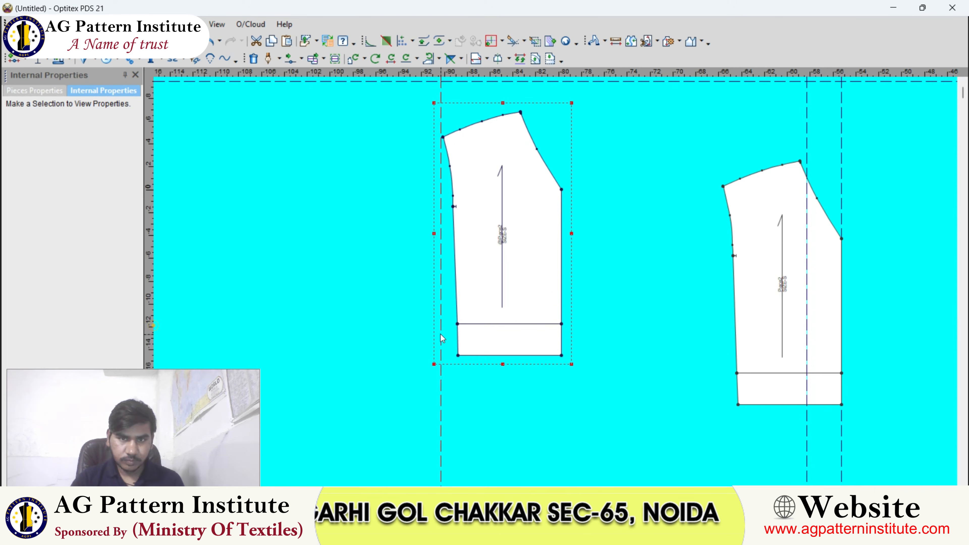
- Place a vertical guide line through the copied front piece, a short distance inside its centre-front edge
drag(149, 324, 532, 328)
scroll(533, 331, down, 2)
scroll(530, 173, up, 4)
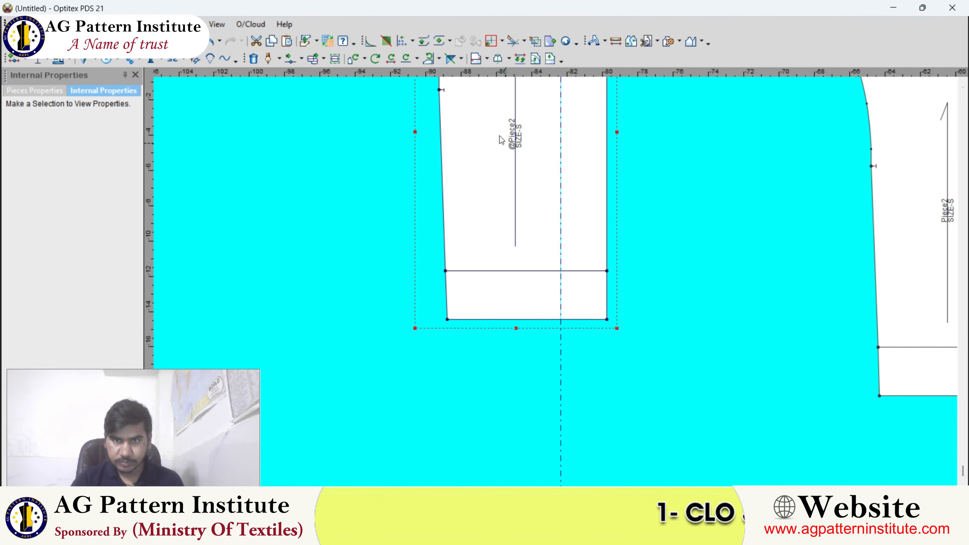
- Cut the copied front piece along its internal hem line to separate the lower band
click(646, 40)
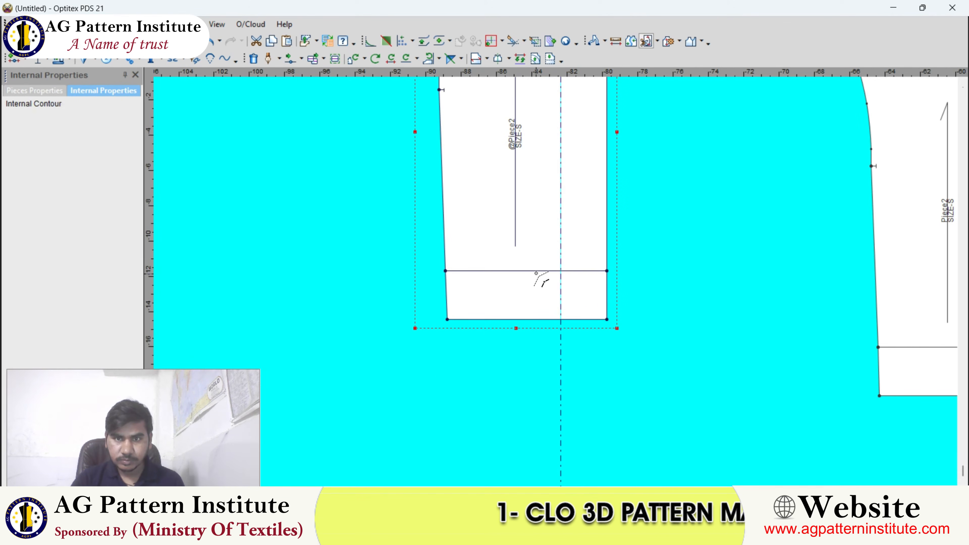
click(532, 271)
click(77, 351)
click(721, 200)
- Move a point on the upper piece's cut edge by 2.04 and -8.09, below the centre-front corner
scroll(558, 284, up, 2)
scroll(562, 193, up, 2)
click(560, 197)
drag(564, 205, 625, 460)
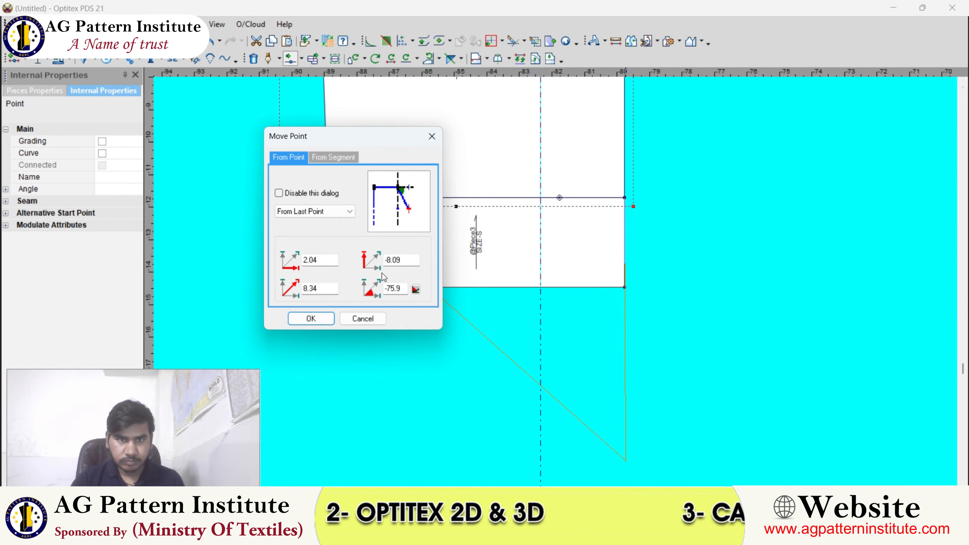
click(336, 220)
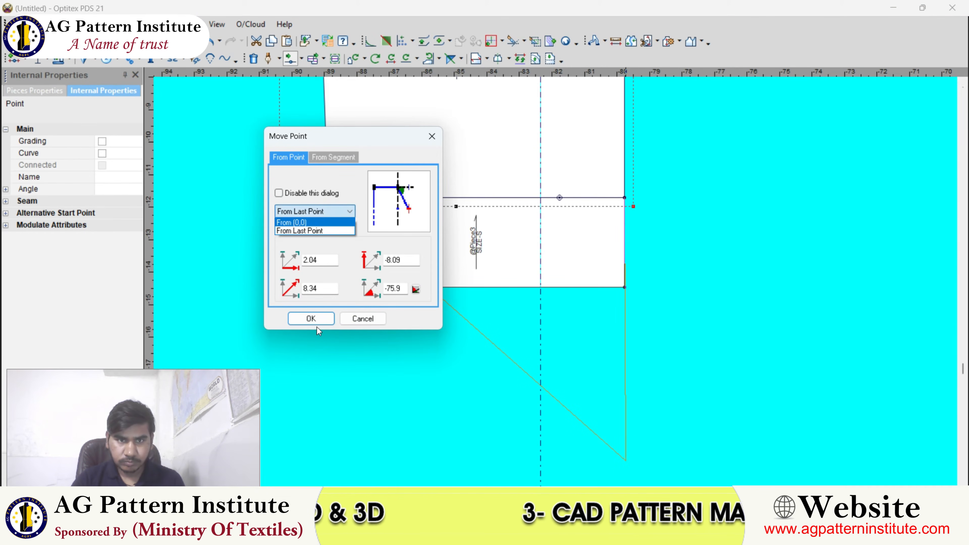
click(318, 319)
click(311, 318)
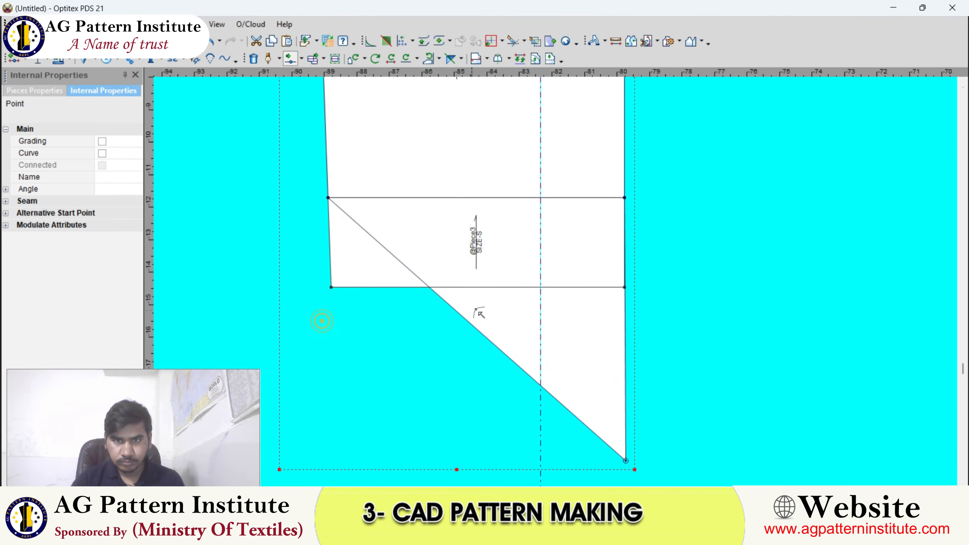
- Shape the extension into a straight strip by moving one point to the guide on the cut edge and another by -1.22 and -4.34
drag(492, 345, 539, 197)
click(311, 316)
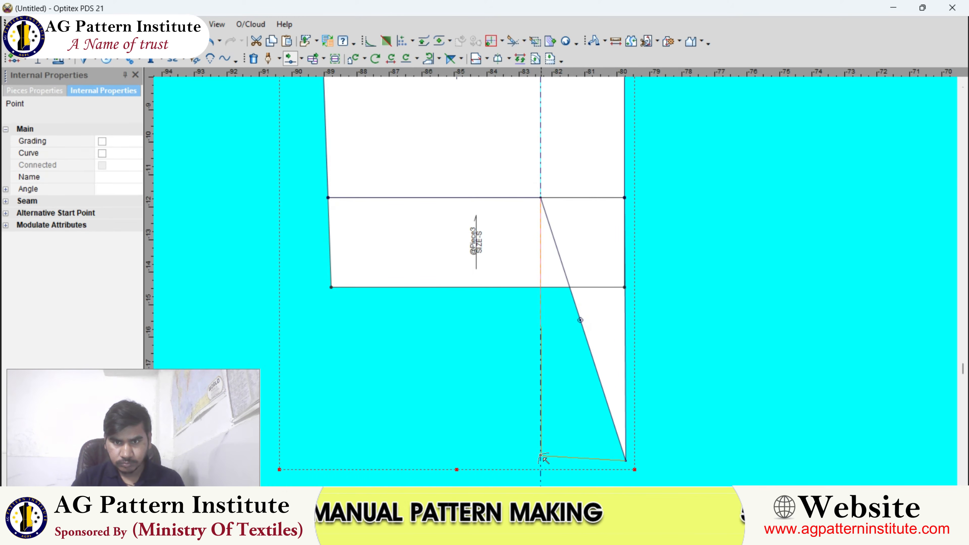
drag(543, 464, 540, 461)
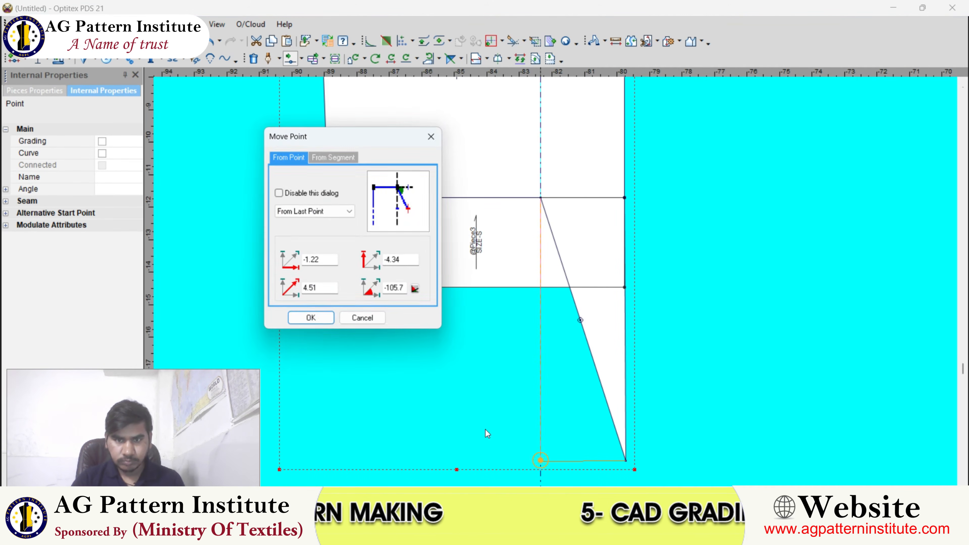
click(310, 316)
- Delete the separated hem band, leaving the upper front piece with its centre-front strip
click(475, 240)
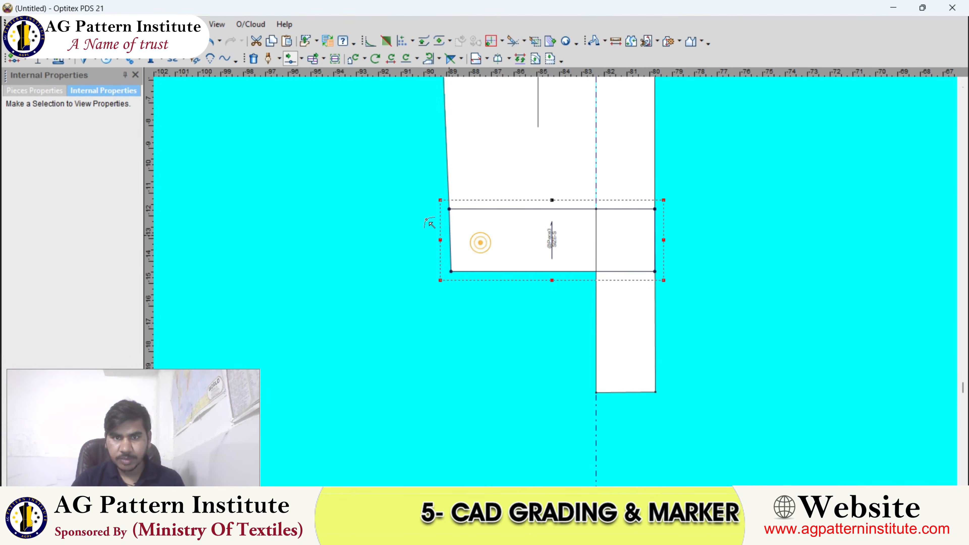
click(479, 230)
click(268, 58)
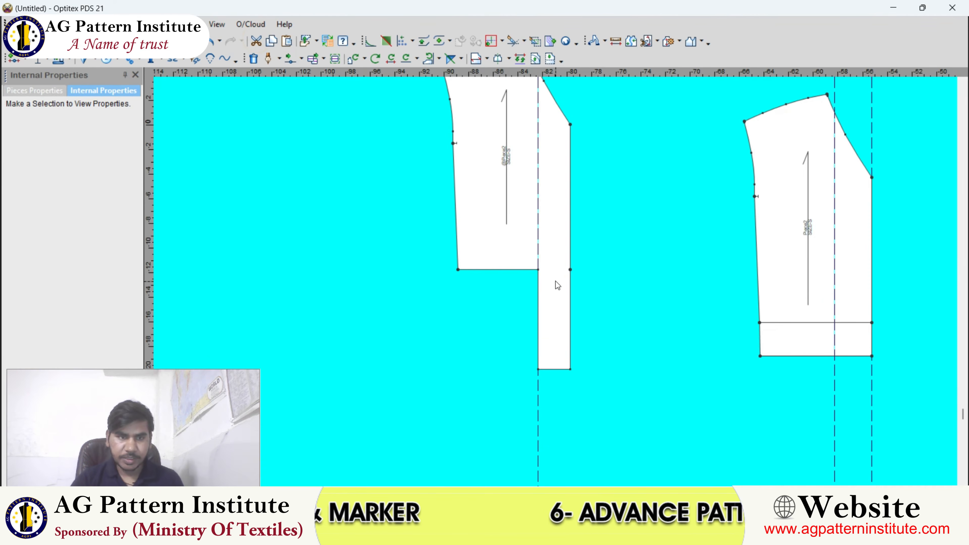
- Lay the front piece with the strip over the full-length front piece to compare their lower edges, and set it beside that piece
scroll(556, 280, up, 1)
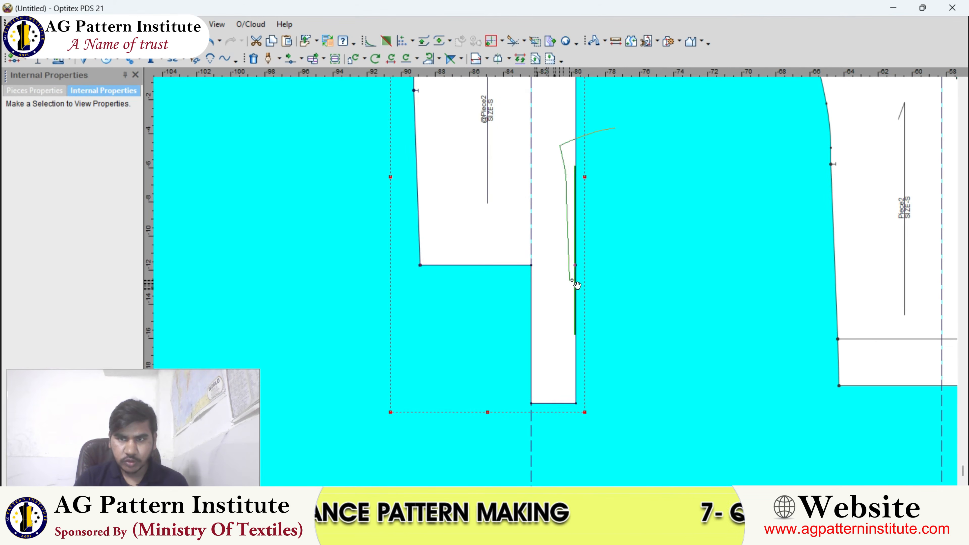
scroll(567, 281, down, 2)
scroll(562, 269, up, 1)
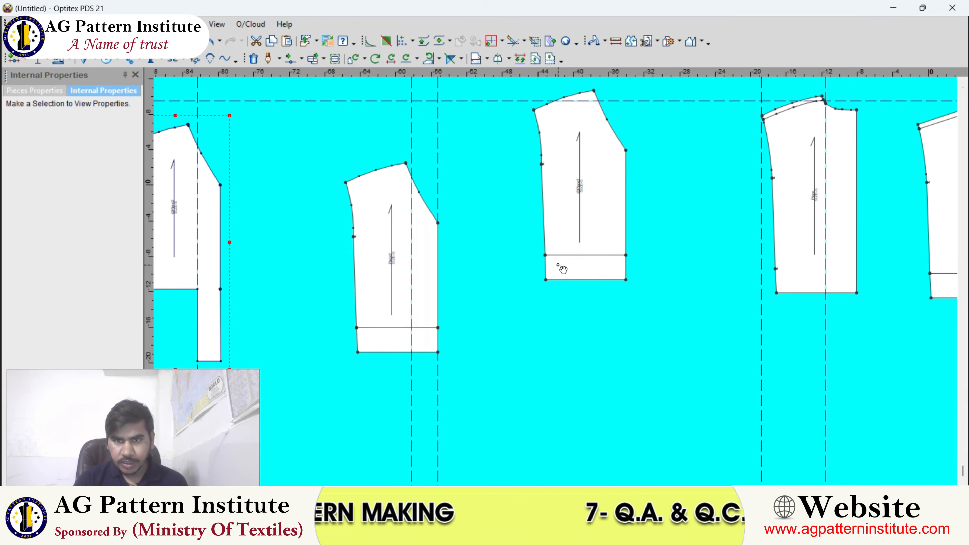
click(547, 251)
scroll(588, 280, up, 1)
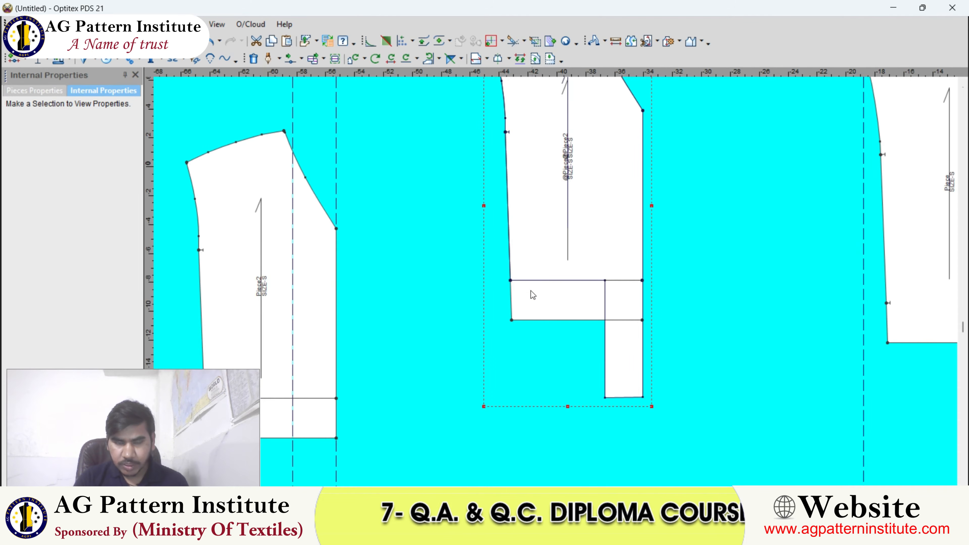
scroll(561, 286, down, 2)
click(539, 312)
- Switch to the reference photo to examine the front twist and centre seam, and return to the pattern pieces in Optitex PDS
key(alt+Tab)
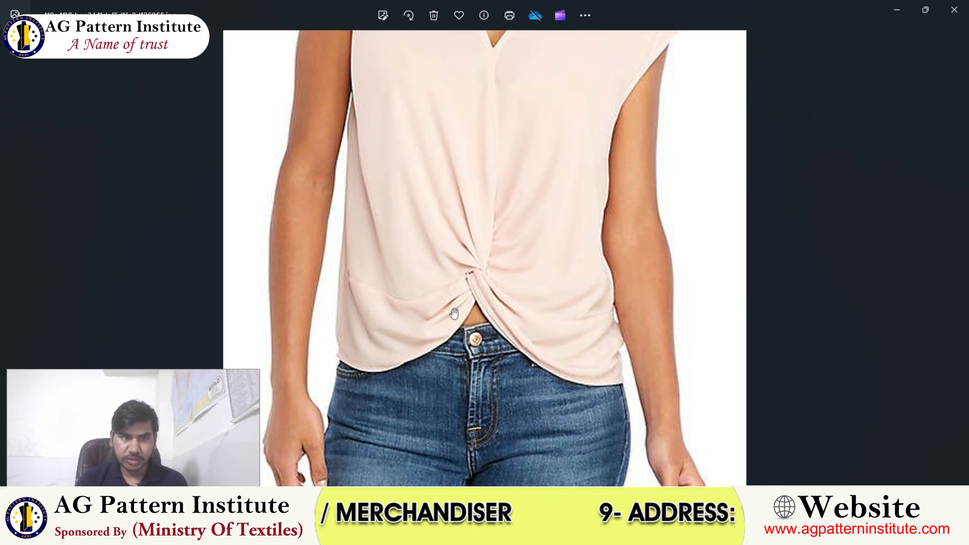
scroll(458, 302, up, 3)
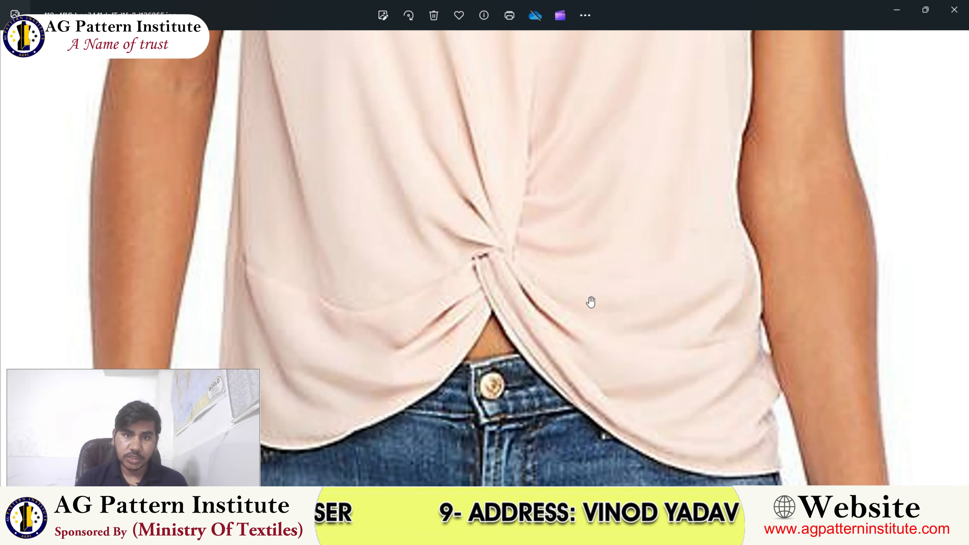
scroll(507, 280, down, 5)
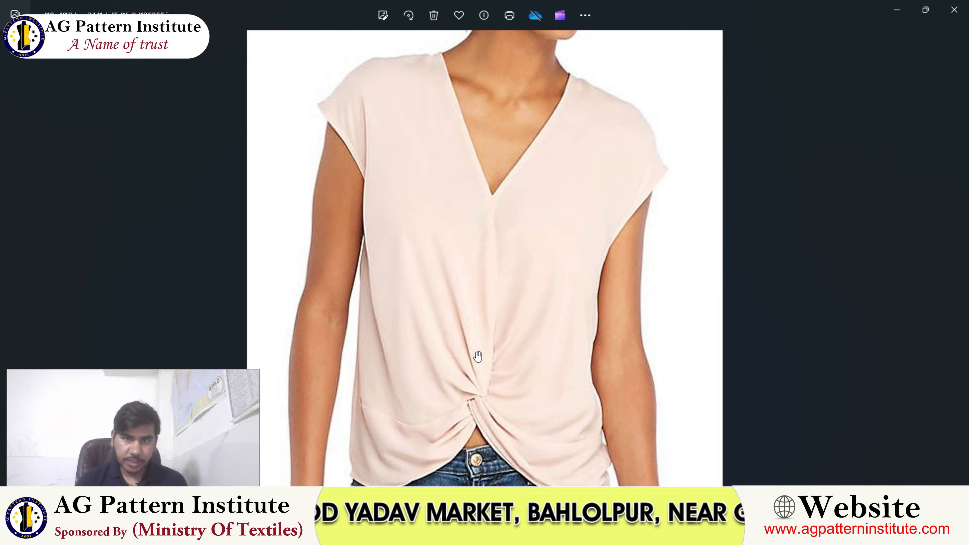
scroll(478, 356, up, 2)
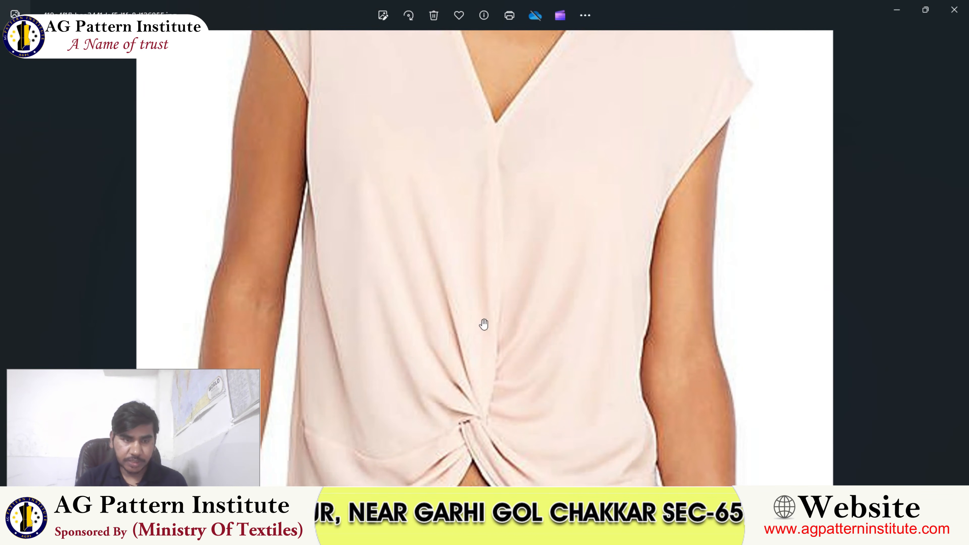
scroll(493, 136, up, 2)
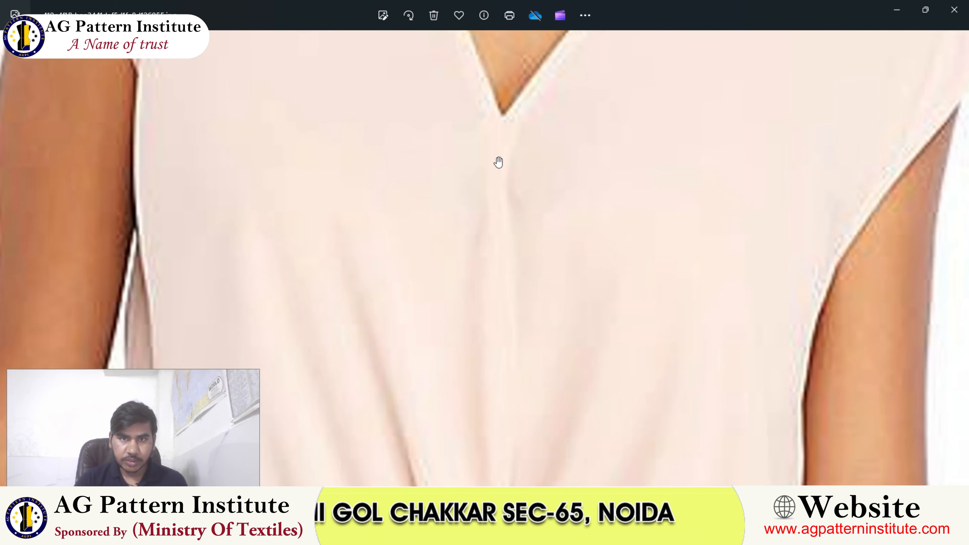
scroll(495, 257, down, 1)
scroll(494, 338, down, 3)
scroll(478, 429, up, 1)
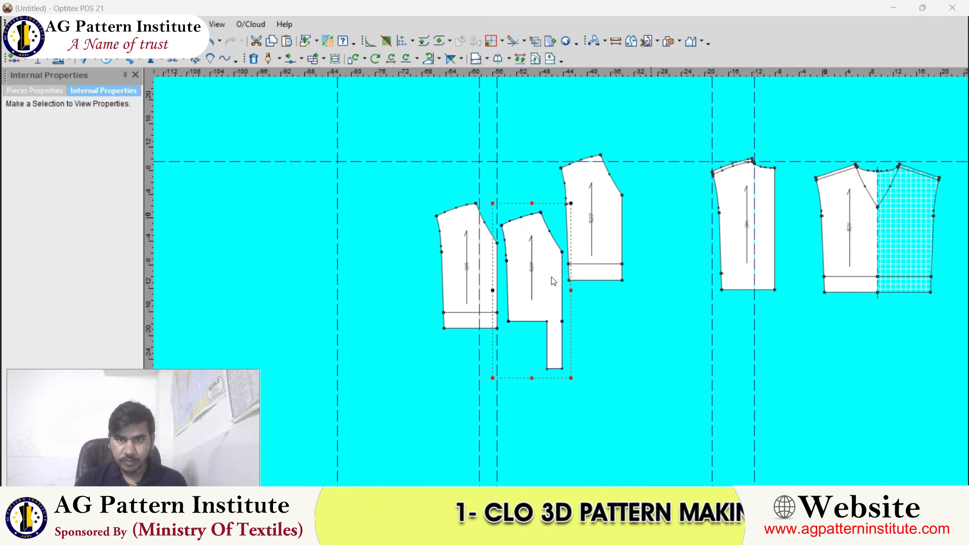
- Move the front piece with the strip to the empty area past all other pieces, and shift the neighbouring front piece off the guide lines
scroll(554, 281, down, 1)
drag(559, 285, 341, 259)
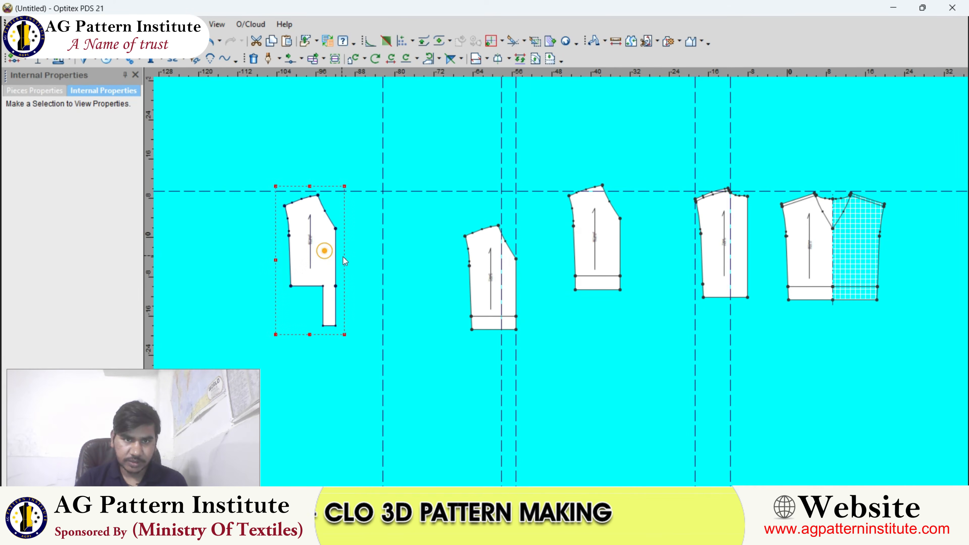
drag(511, 305, 473, 304)
scroll(473, 304, up, 2)
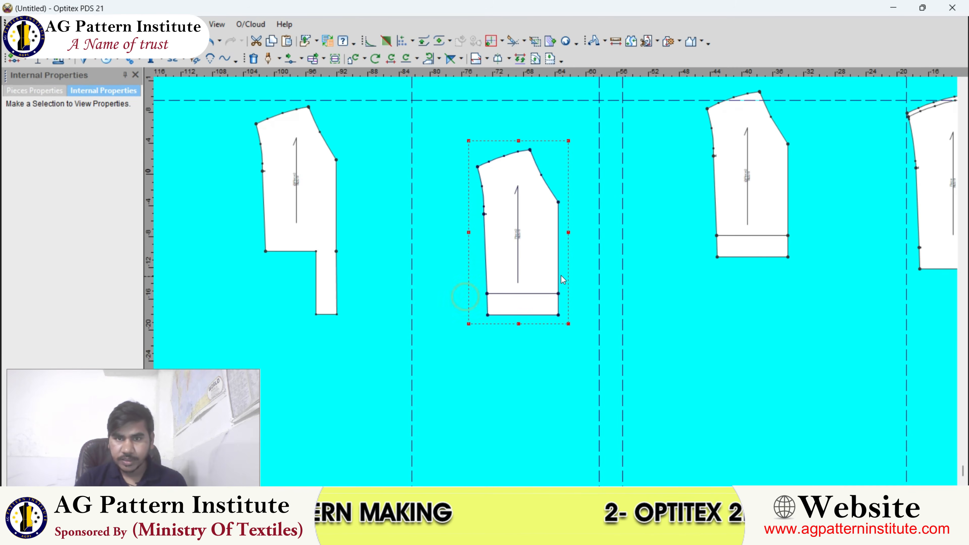
- Move the two front pieces clear of each other and cut one along its inner hem line with seam width 0
drag(474, 243, 465, 238)
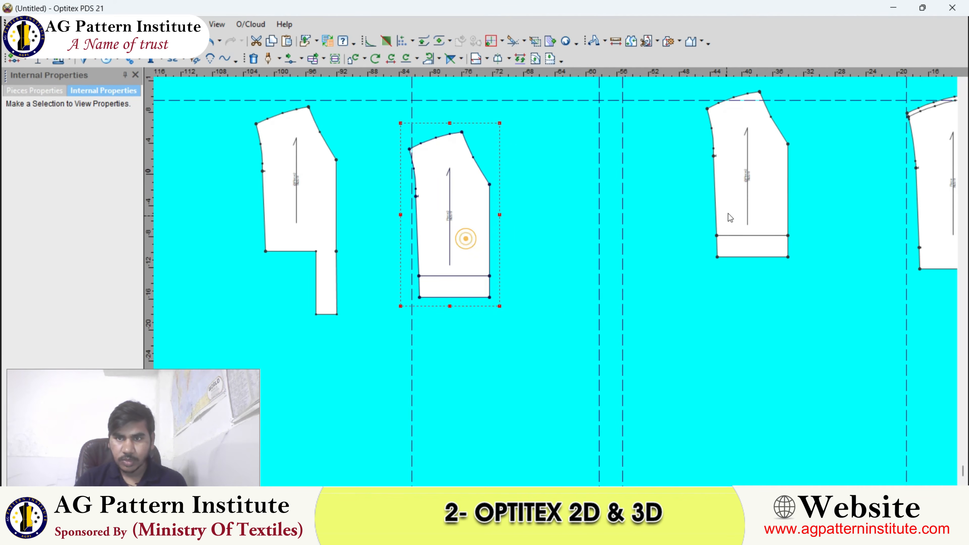
drag(760, 194, 631, 265)
scroll(631, 265, up, 1)
click(645, 42)
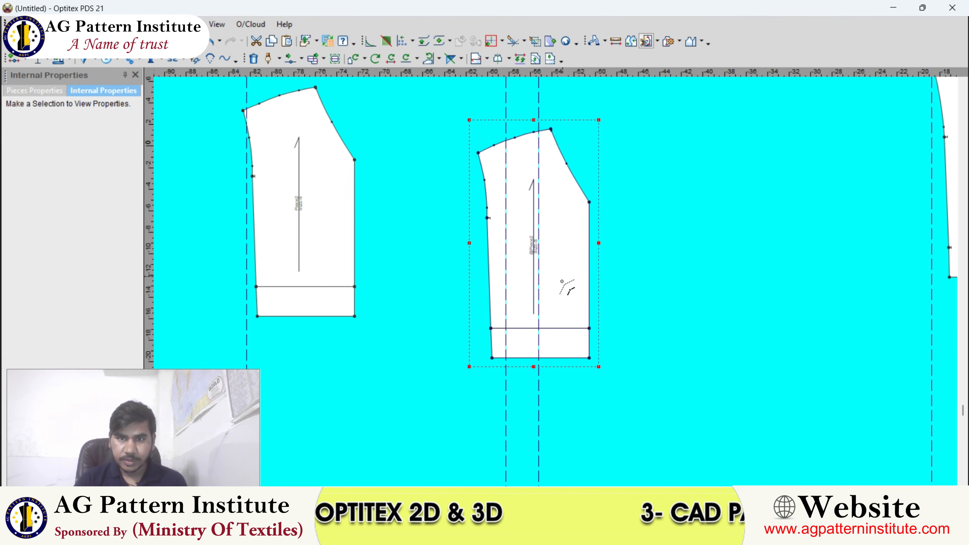
click(558, 329)
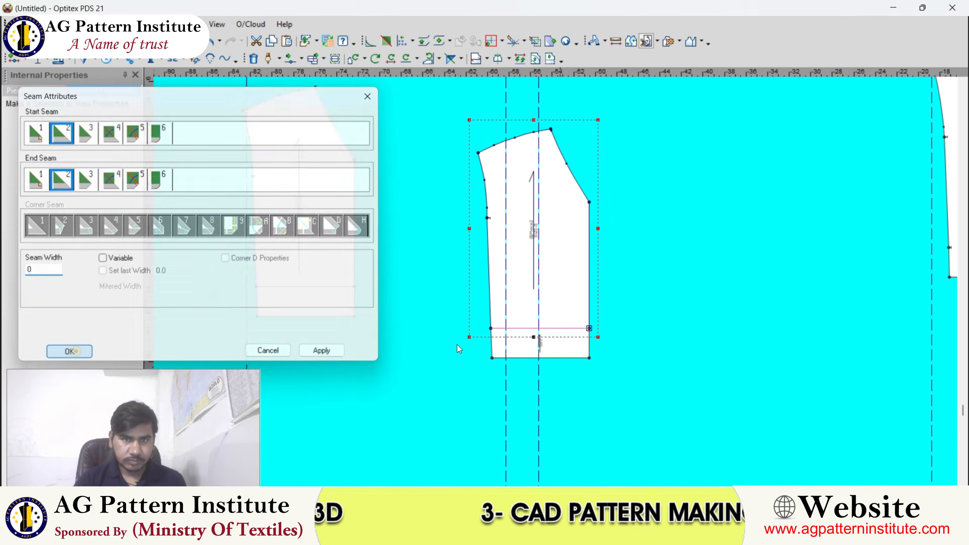
click(70, 352)
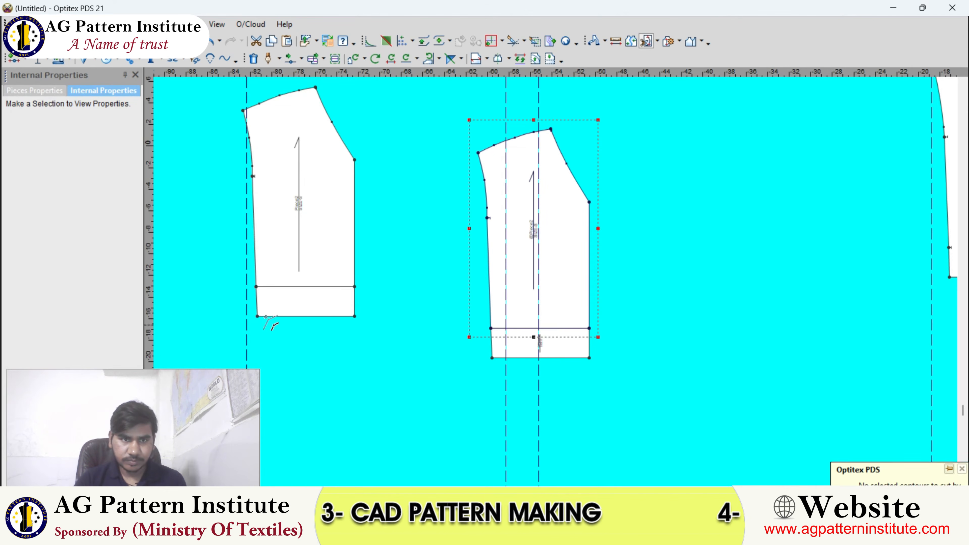
- Place a vertical guide line on the centre-front edge of the cut front piece
click(414, 201)
click(407, 180)
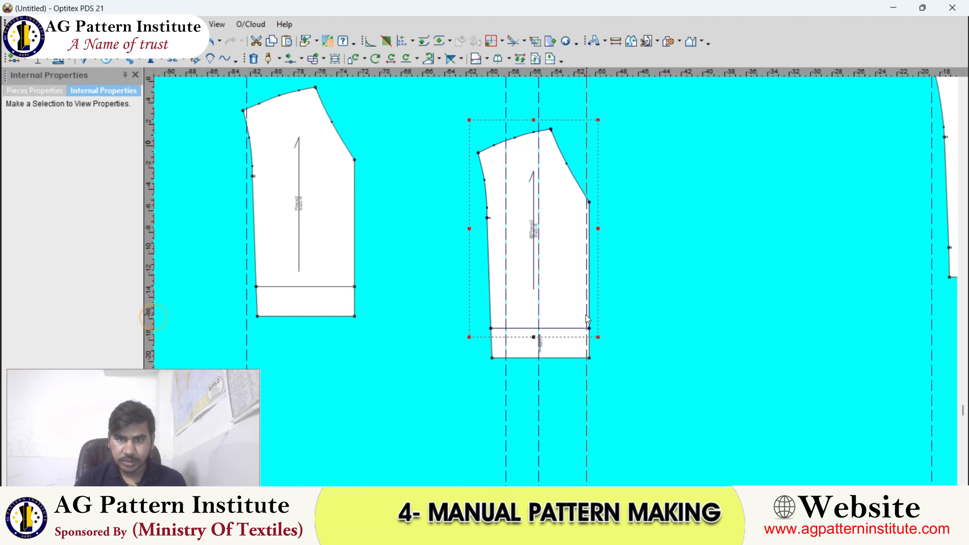
scroll(557, 286, down, 2)
scroll(556, 284, up, 2)
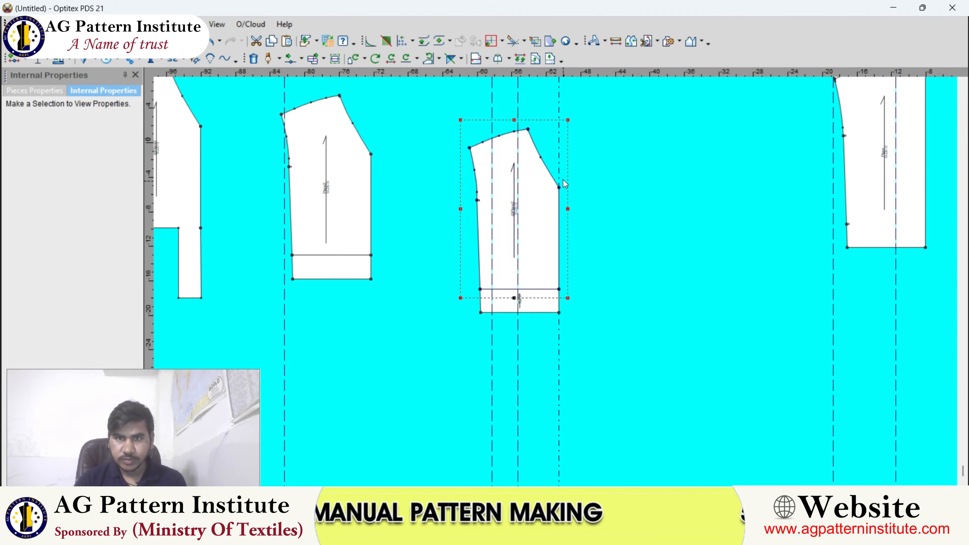
double_click(559, 166)
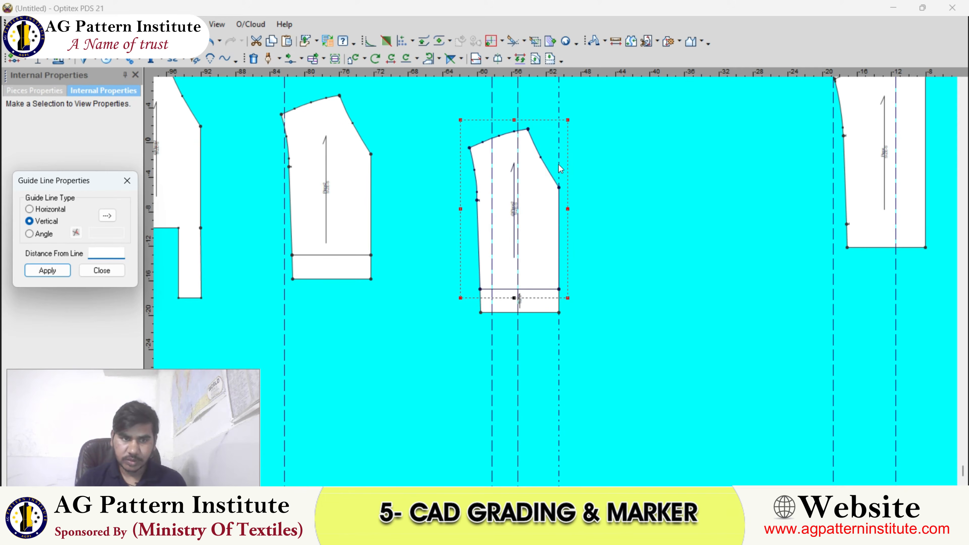
click(92, 270)
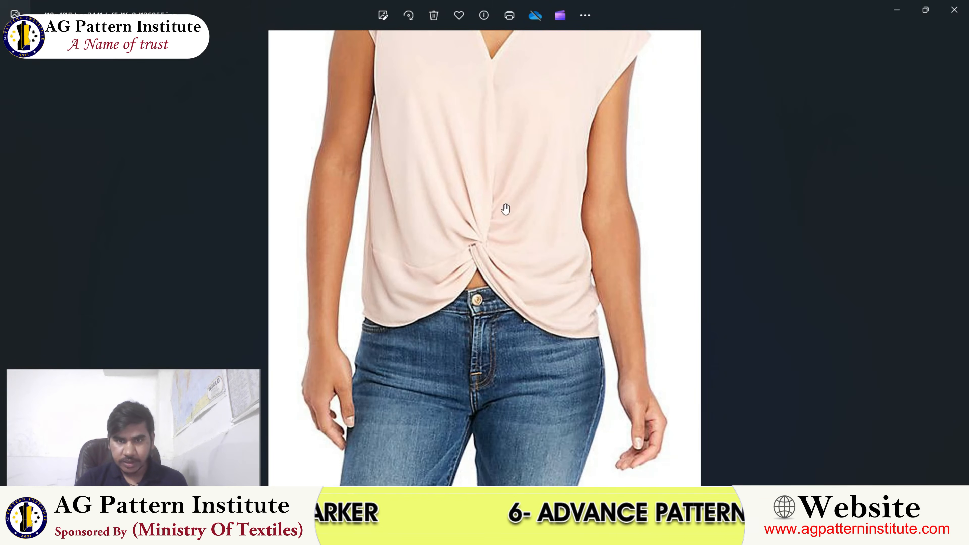
- Examine the V-neck point and centre-front seam in the reference photo and return to the pattern pieces in Optitex PDS
scroll(521, 243, up, 4)
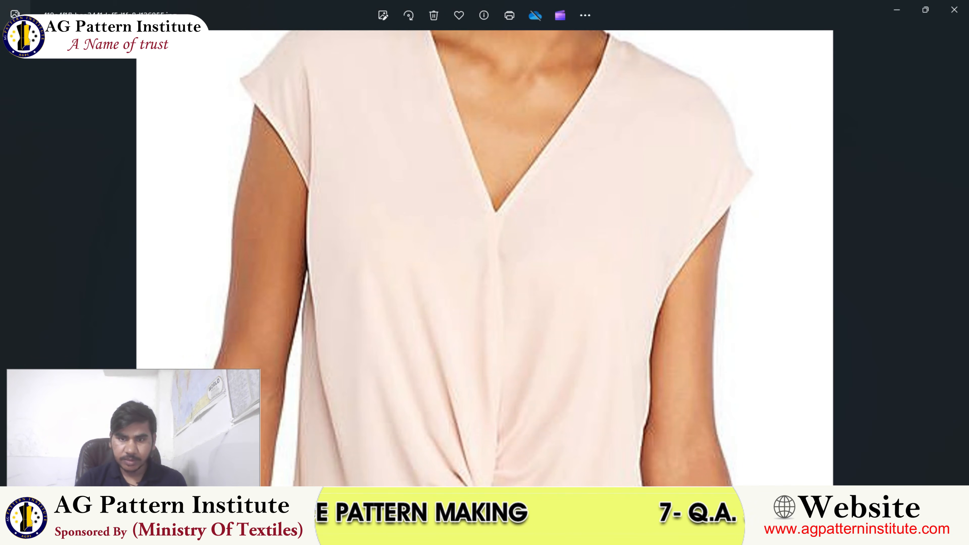
click(647, 408)
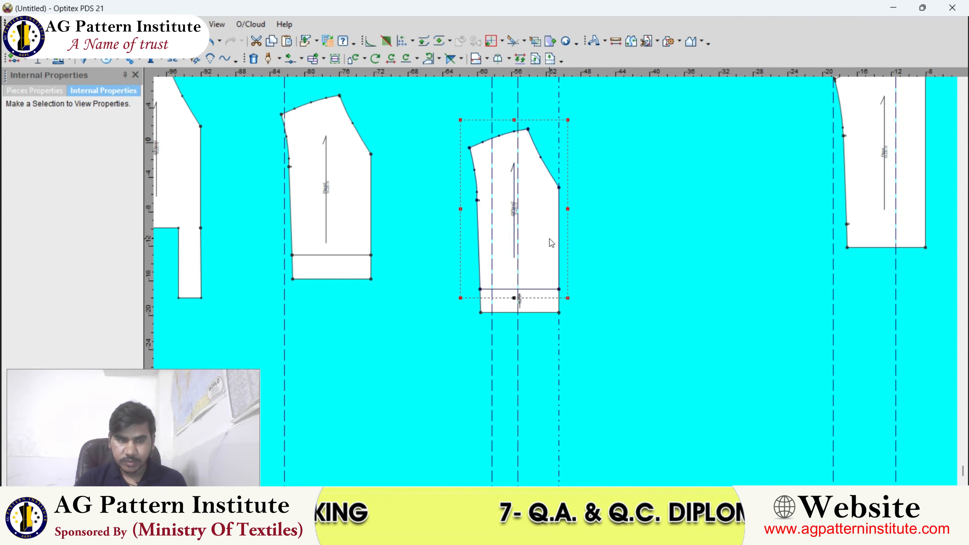
scroll(559, 289, down, 5)
scroll(556, 282, up, 5)
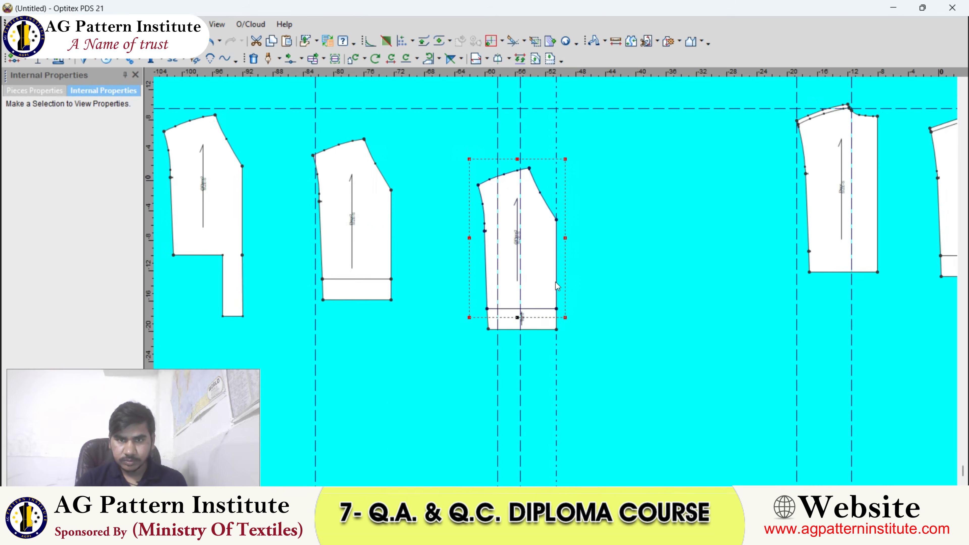
scroll(556, 283, up, 2)
click(644, 534)
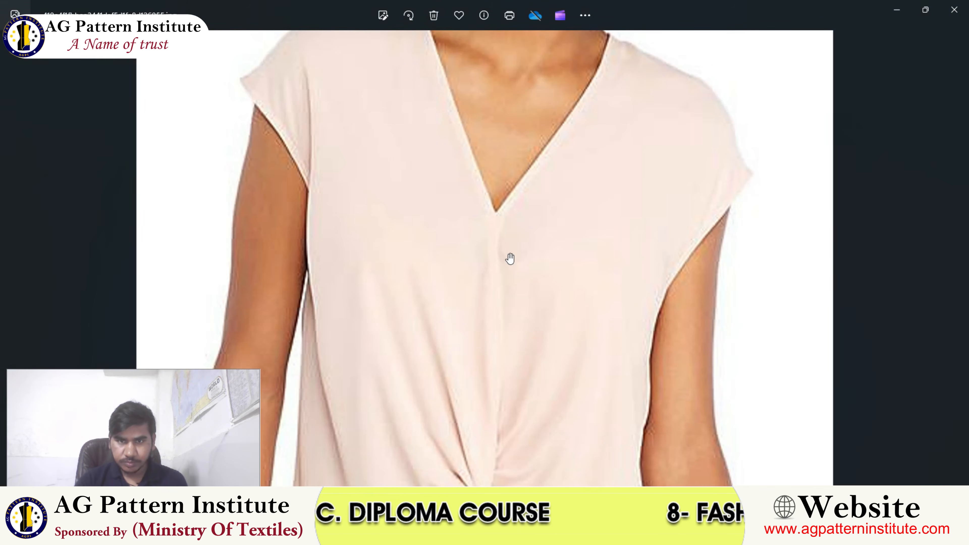
scroll(505, 252, up, 4)
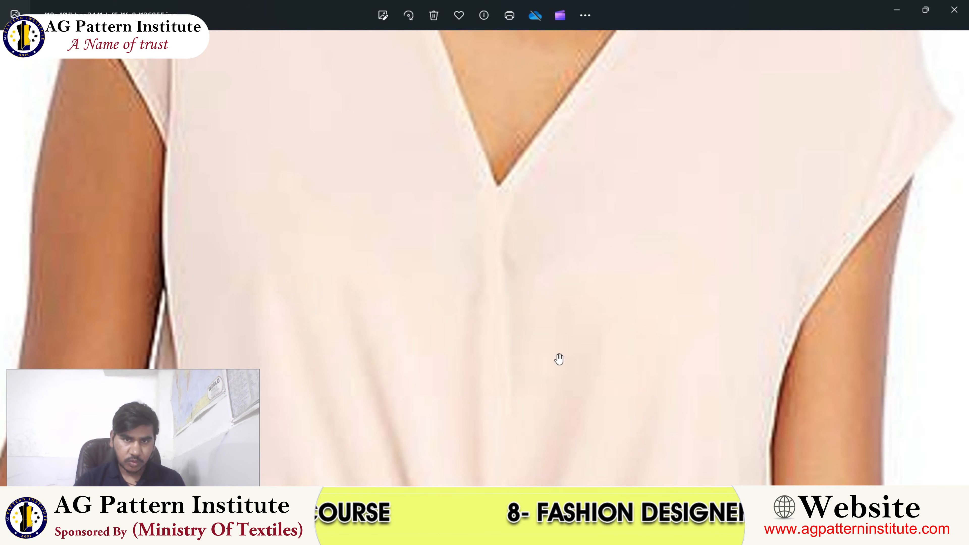
key(alt+Tab)
scroll(561, 203, down, 3)
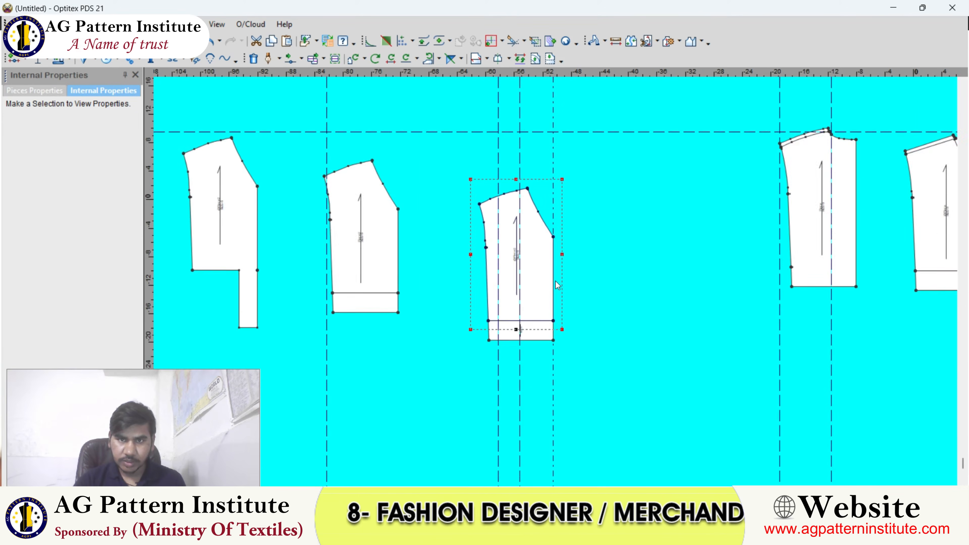
- Show track lines and move the front piece's centre-front points by X 0.25 and Y 0
scroll(557, 274, up, 3)
scroll(557, 274, up, 2)
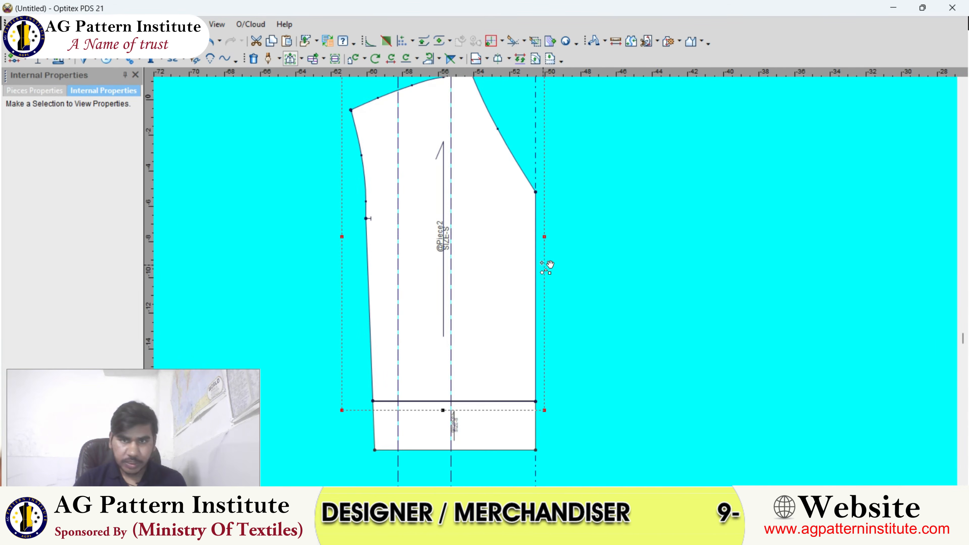
right_click(544, 162)
mouse_move(568, 228)
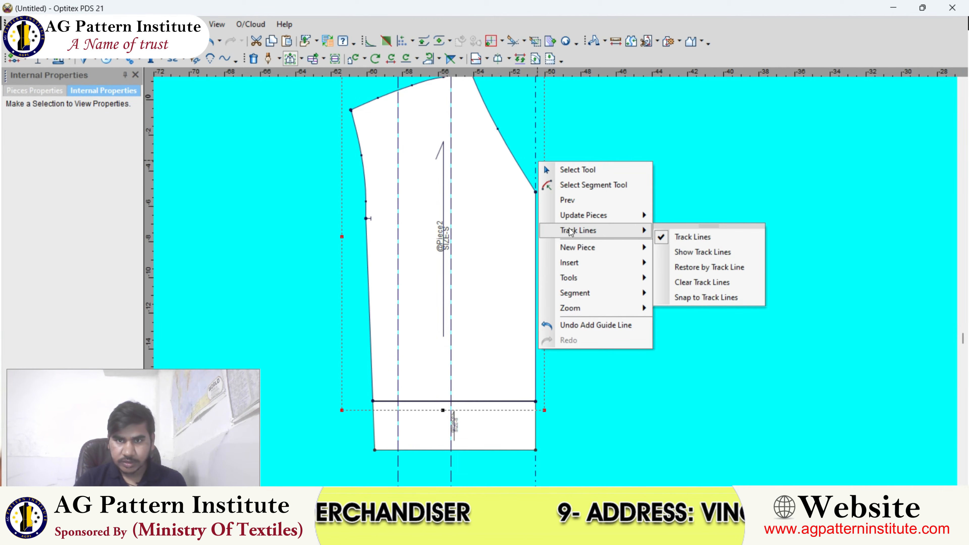
click(696, 252)
drag(531, 183, 595, 458)
scroll(533, 188, up, 3)
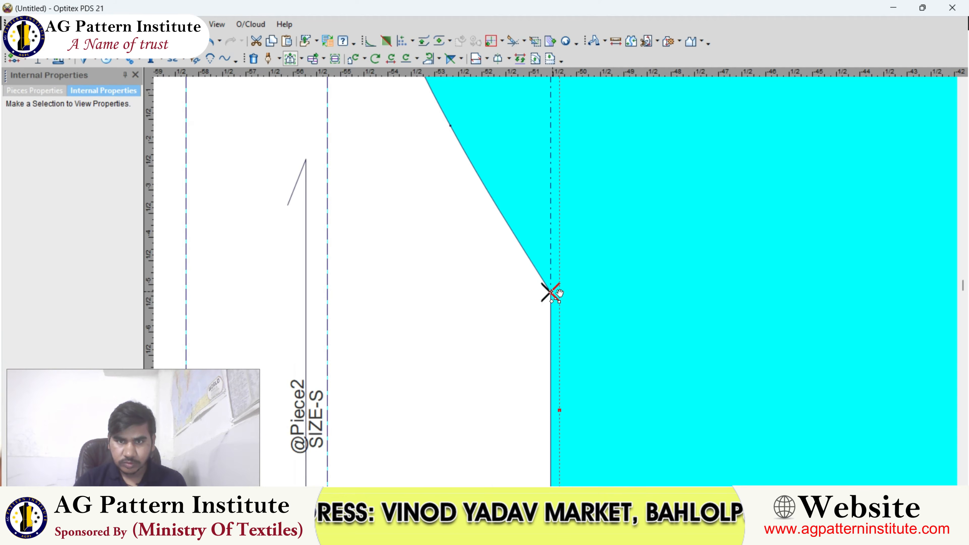
drag(568, 292, 568, 292)
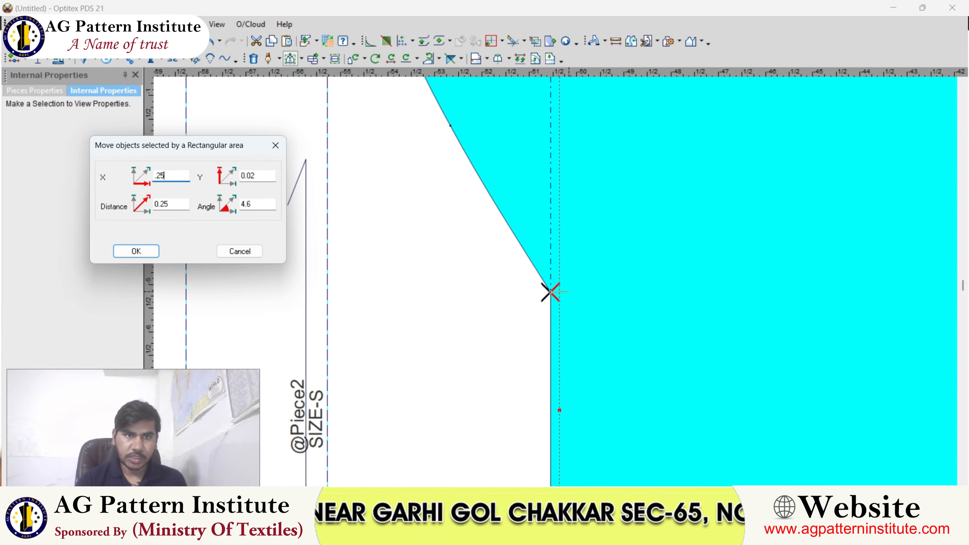
key(Tab)
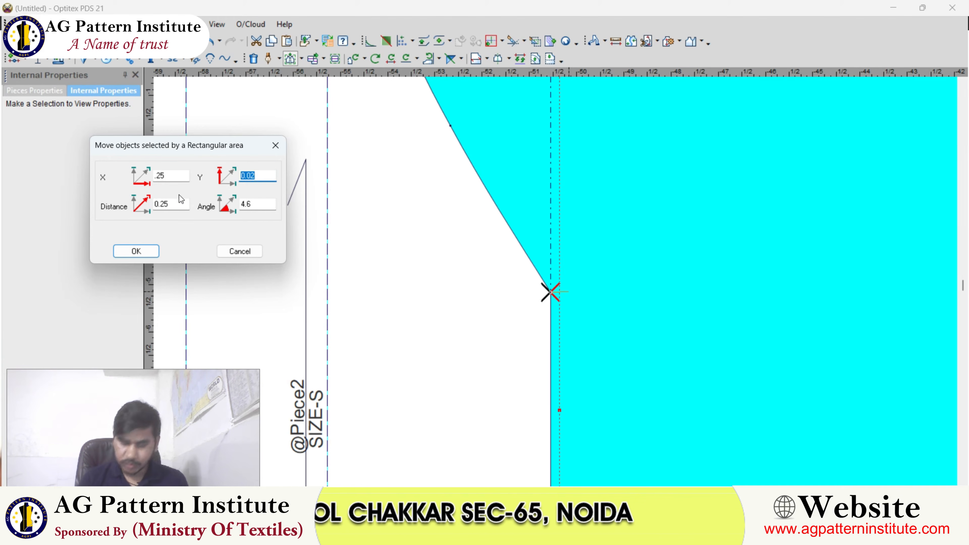
text(0)
key(Return)
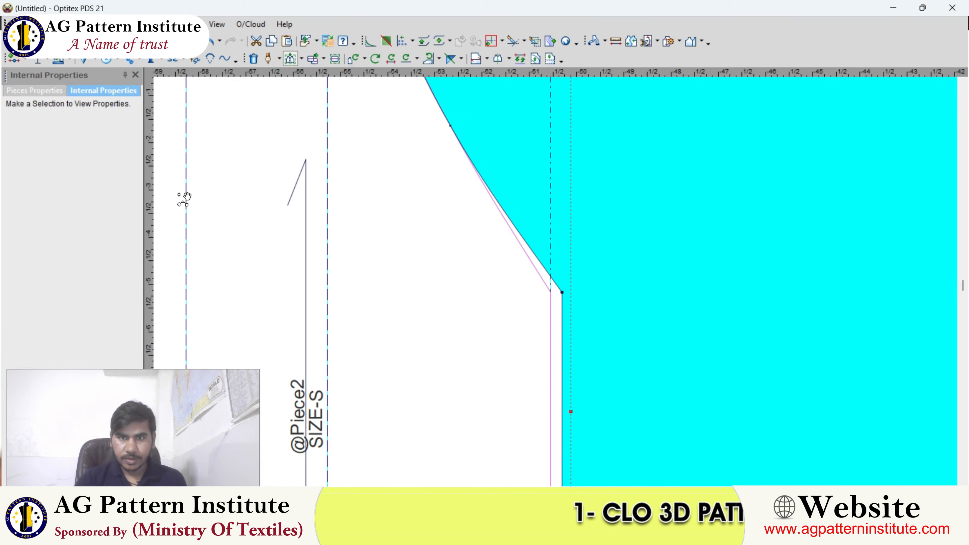
- Place a horizontal guide line through the centre-front neckline point of the front piece
scroll(558, 277, down, 2)
right_click(604, 205)
click(604, 205)
scroll(556, 278, up, 5)
drag(552, 76, 525, 239)
scroll(556, 282, down, 1)
scroll(556, 281, up, 4)
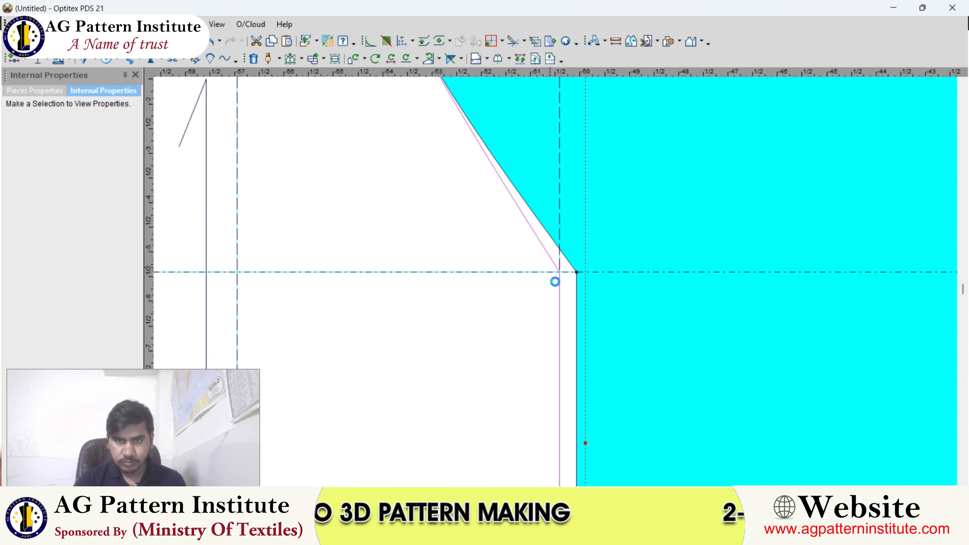
- Add a neckline point where the two guide lines cross, and make it a grading point without curve
scroll(557, 280, up, 1)
click(590, 220)
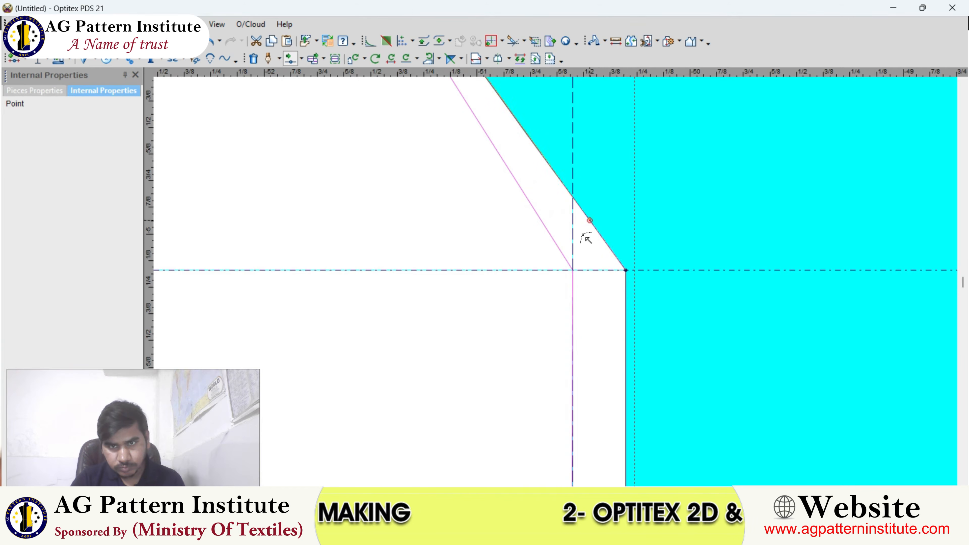
click(573, 270)
click(574, 271)
key(Return)
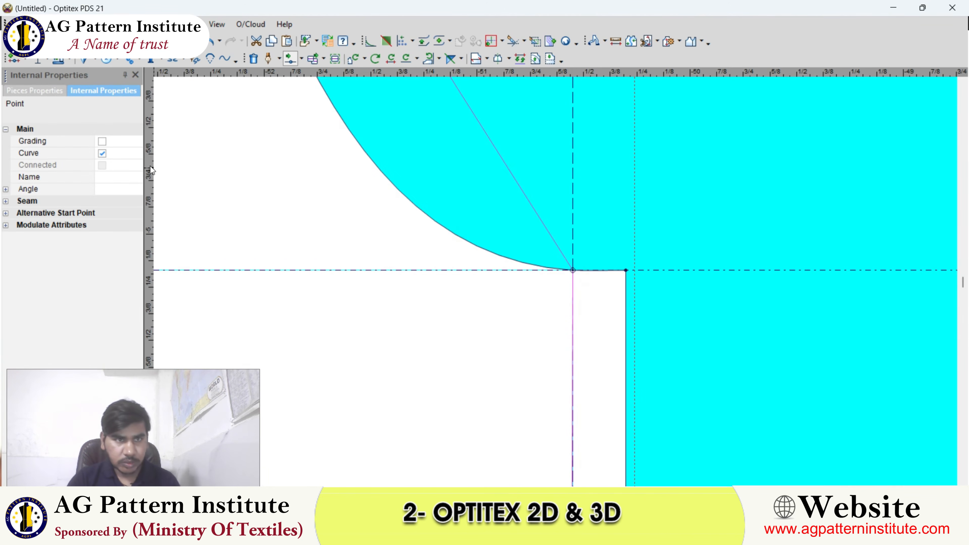
click(102, 154)
click(102, 141)
scroll(561, 271, down, 5)
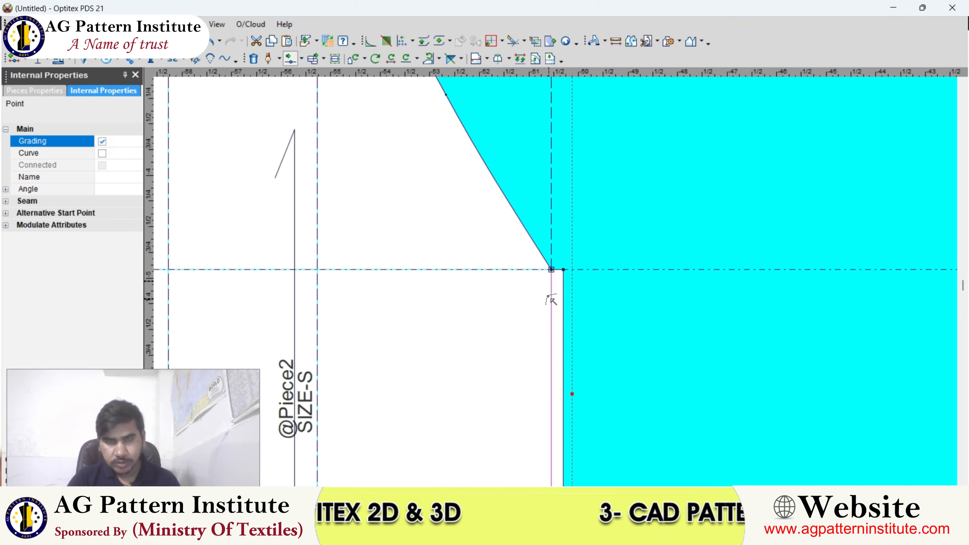
click(558, 213)
scroll(556, 282, up, 4)
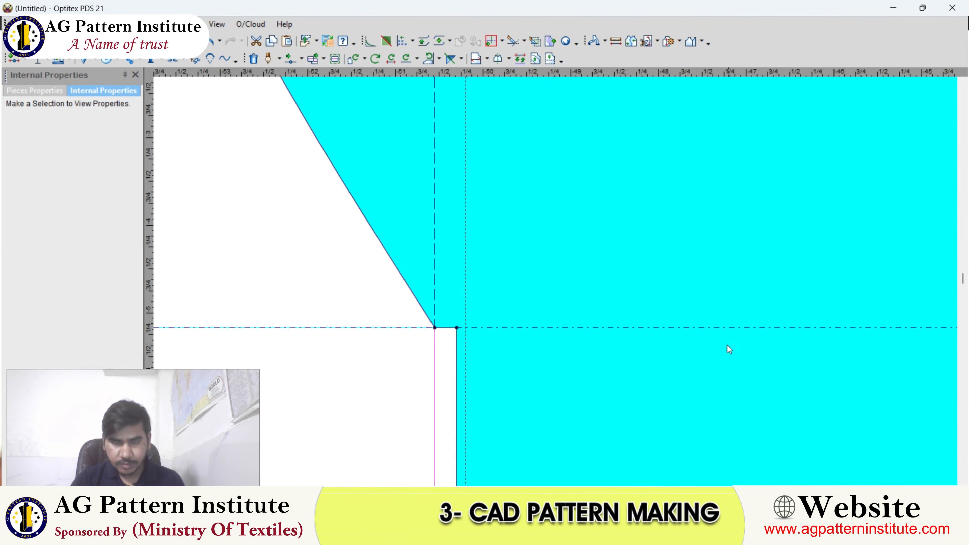
- Copy and paste the upper front piece, place the copy in the empty area beside it, and mirror it
scroll(535, 314, down, 4)
click(551, 286)
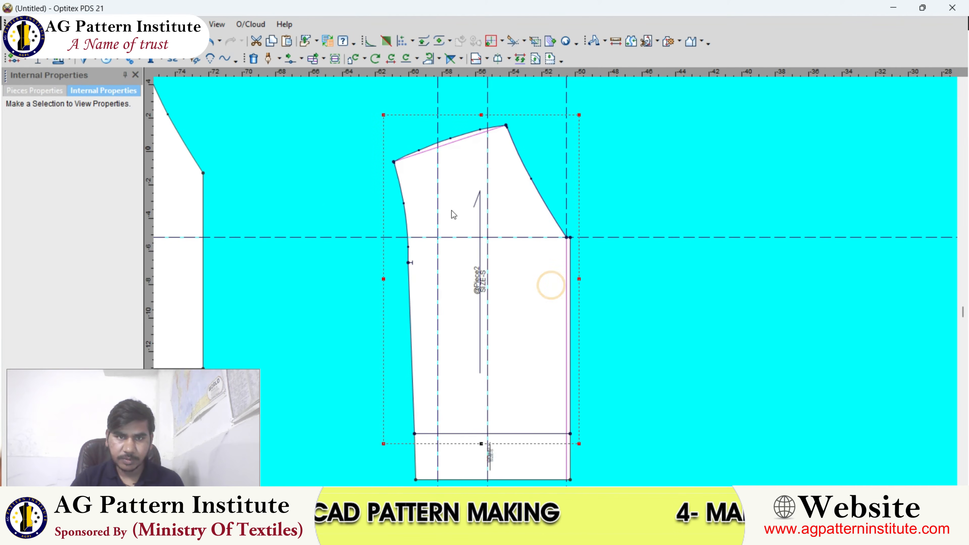
click(275, 43)
click(287, 41)
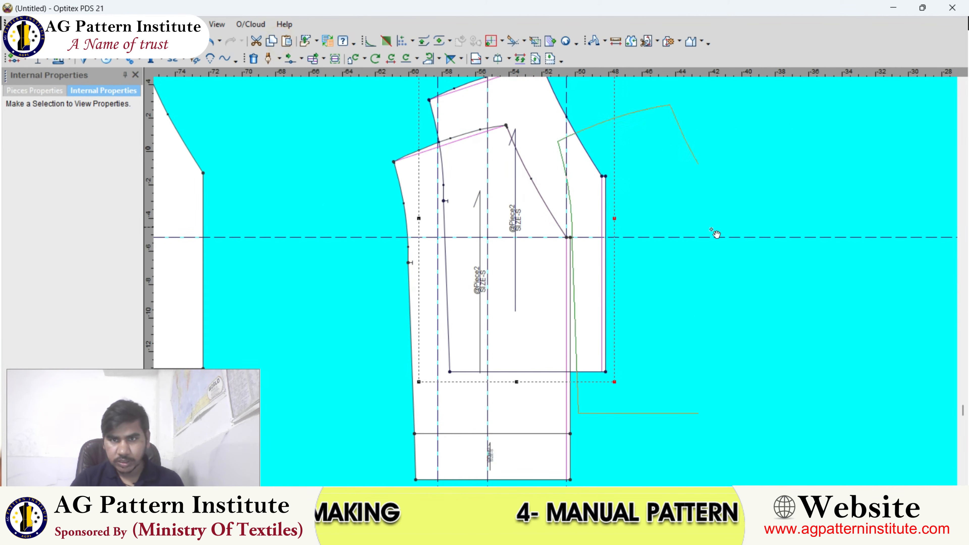
click(861, 239)
key(minus)
key(bracketright)
key(bracketright)
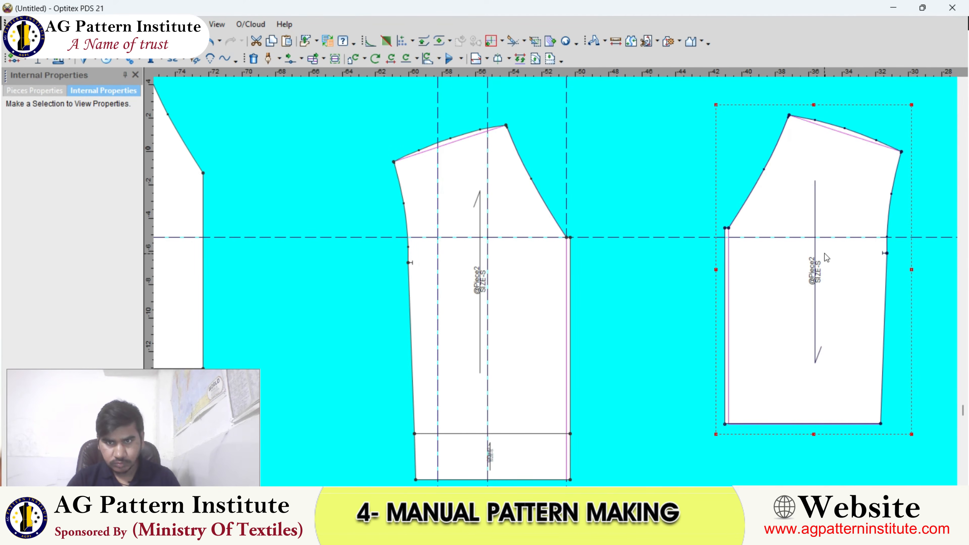
- Overlap the mirrored copy with the front piece at the centre neckline to check the V shape, and move the copy aside
key(space)
click(693, 253)
scroll(635, 245, up, 2)
key(space)
click(432, 288)
scroll(432, 288, up, 2)
key(space)
click(514, 267)
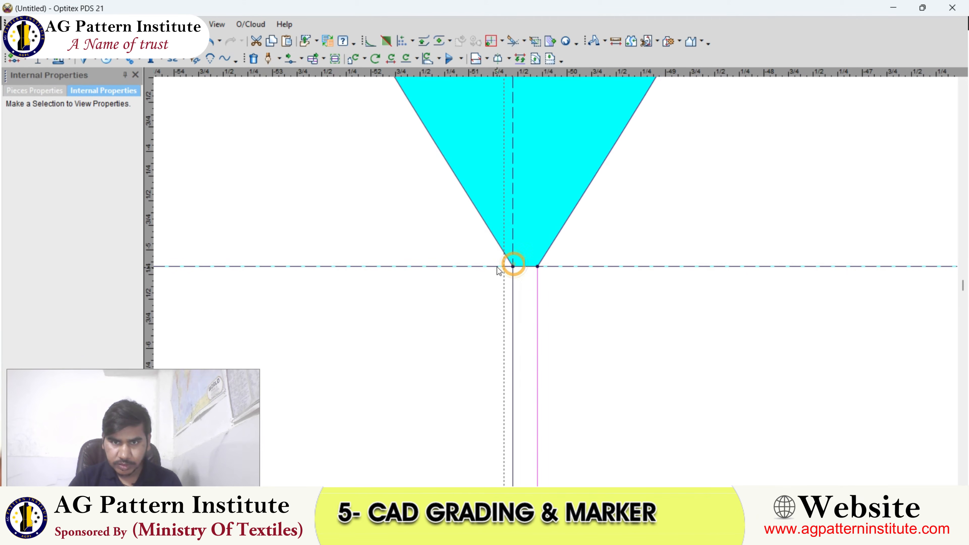
scroll(547, 270, down, 6)
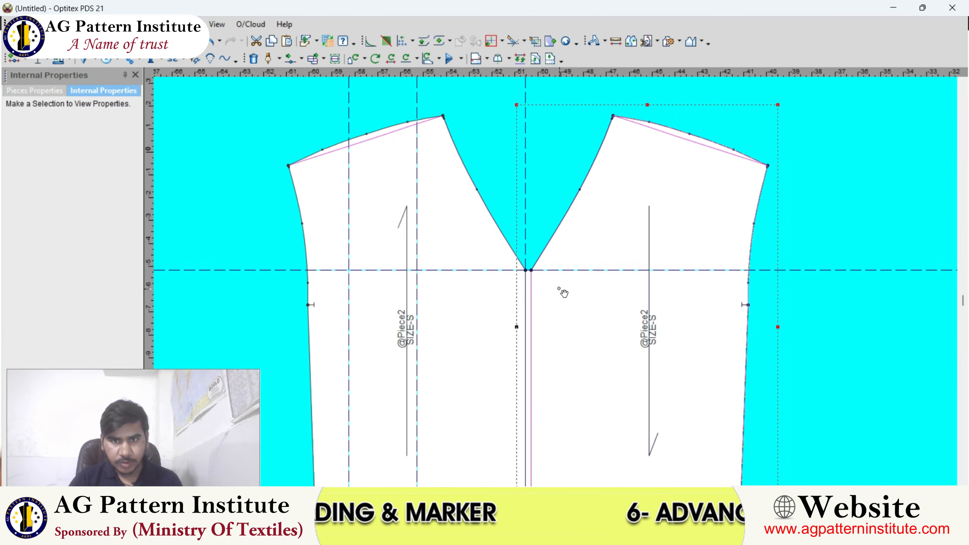
key(space)
click(782, 281)
scroll(556, 282, up, 3)
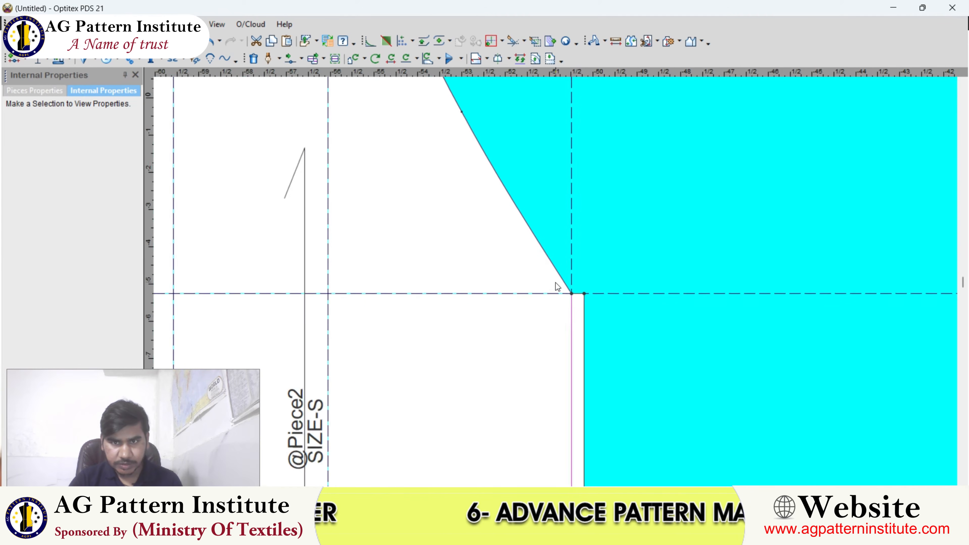
- Add a vertical guide line at distance -.26 from the guide through the neckline's lower end
scroll(556, 281, up, 1)
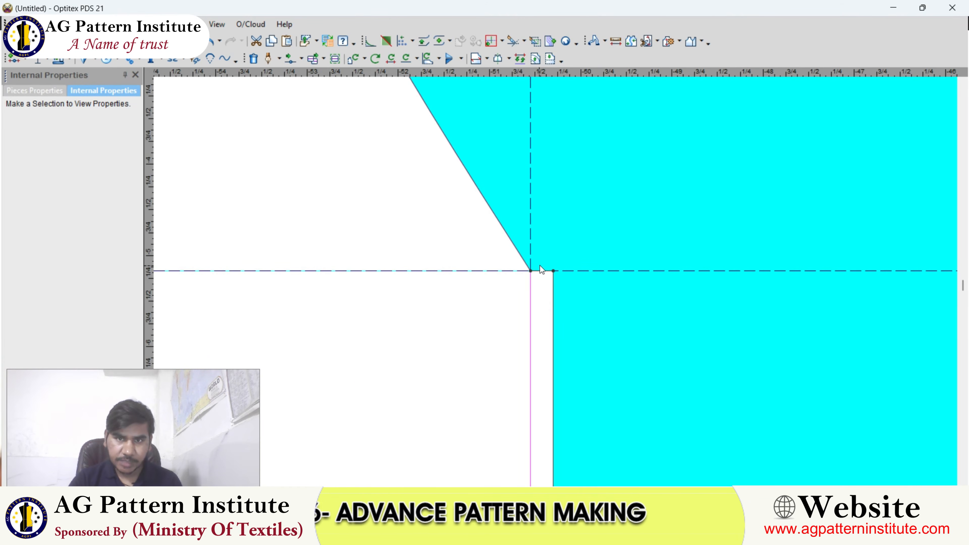
click(530, 217)
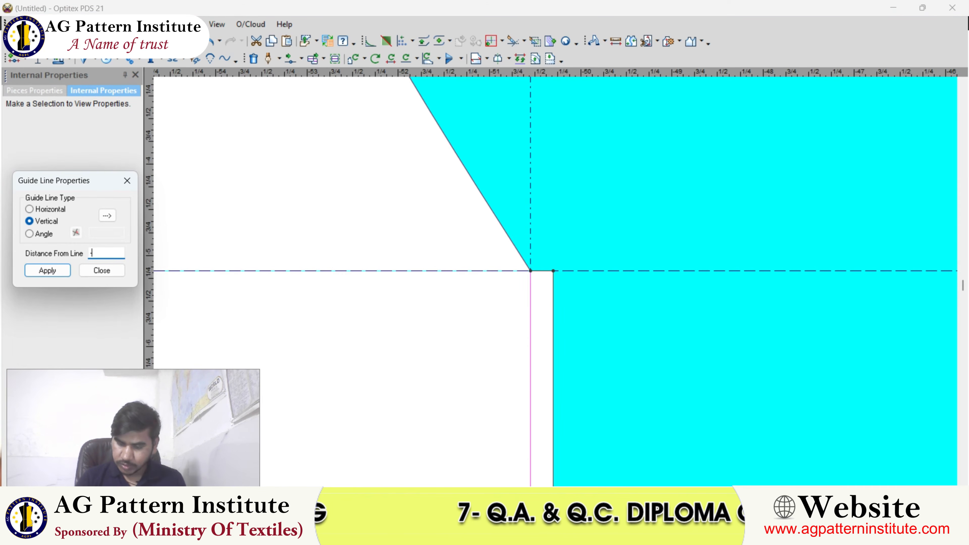
text(-.26)
key(Return)
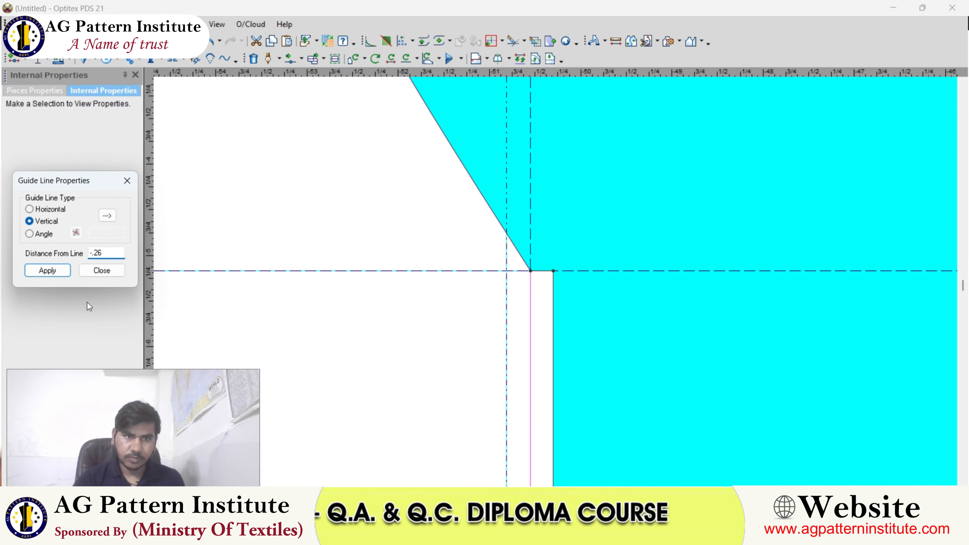
click(99, 271)
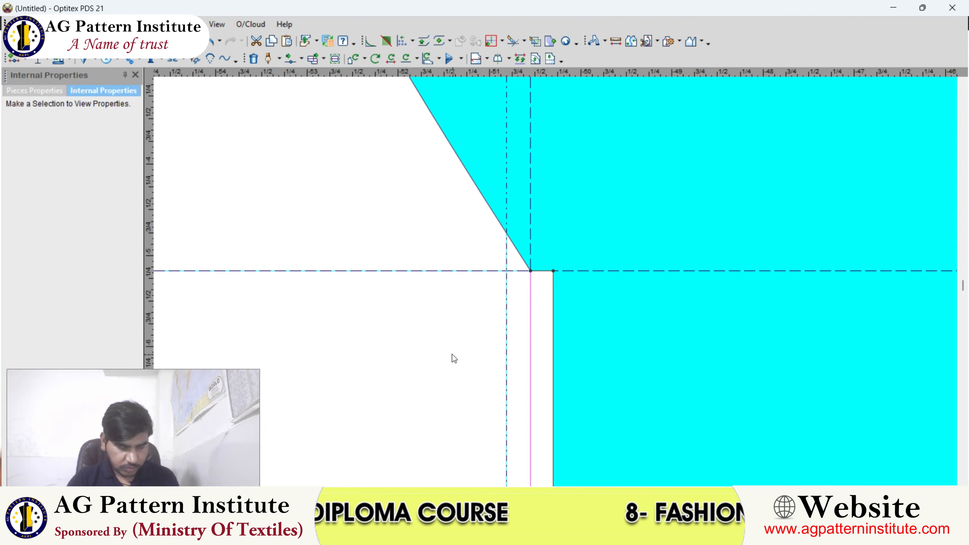
- Place a horizontal guide line where the offset vertical guide crosses the neckline edge
scroll(549, 316, up, 1)
right_click(569, 199)
click(569, 196)
drag(553, 181, 557, 195)
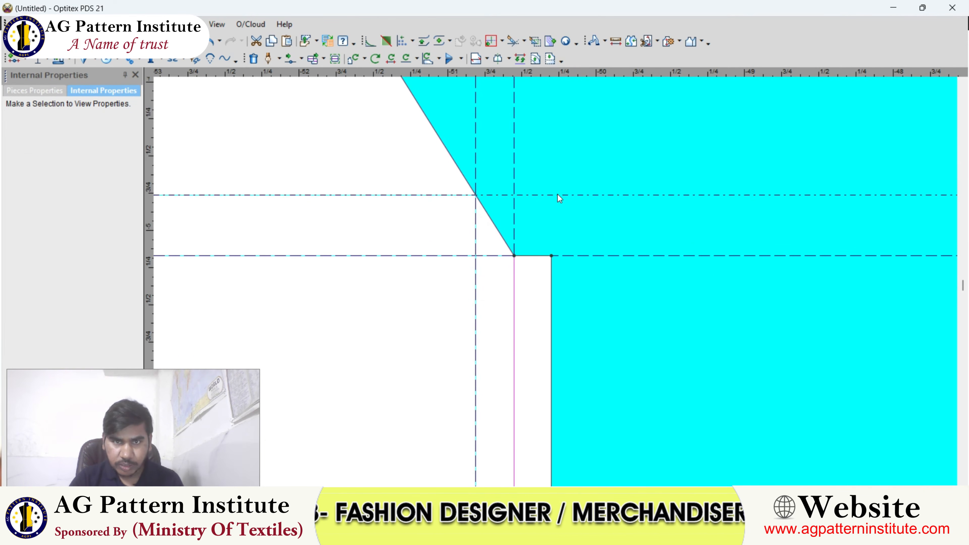
- Place a vertical guide along the centre-front extension edge and move the extension's top corner point up to the upper horizontal guide
scroll(556, 283, up, 1)
click(595, 231)
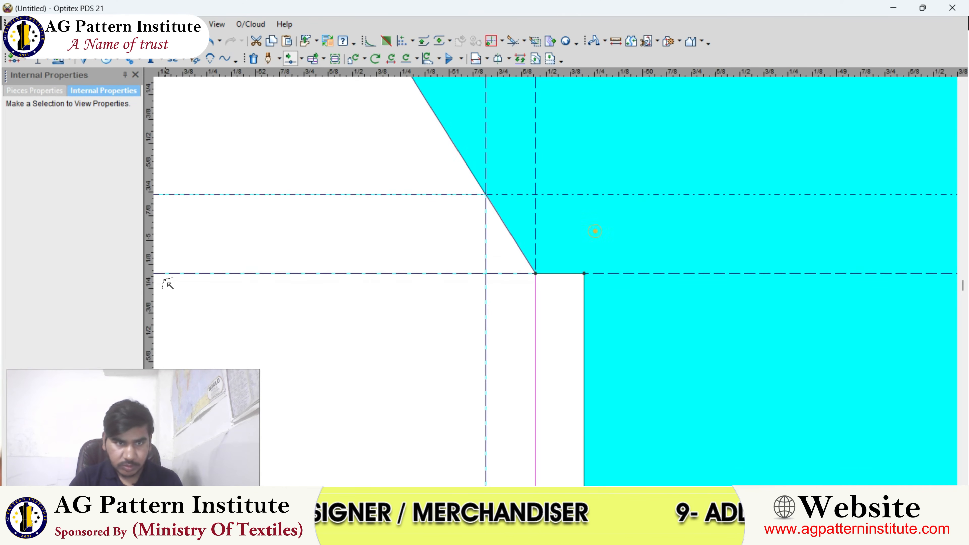
click(193, 260)
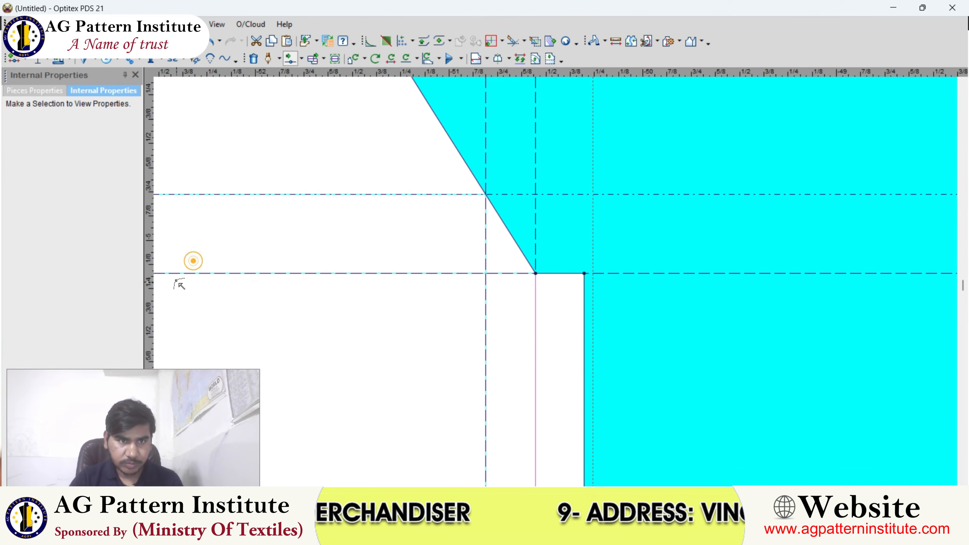
click(538, 138)
drag(574, 289, 587, 195)
key(m)
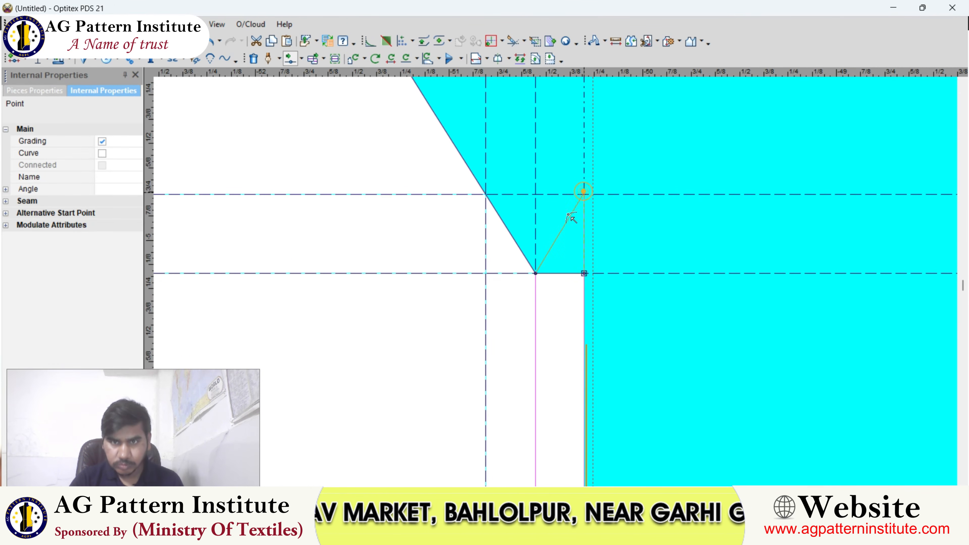
click(312, 322)
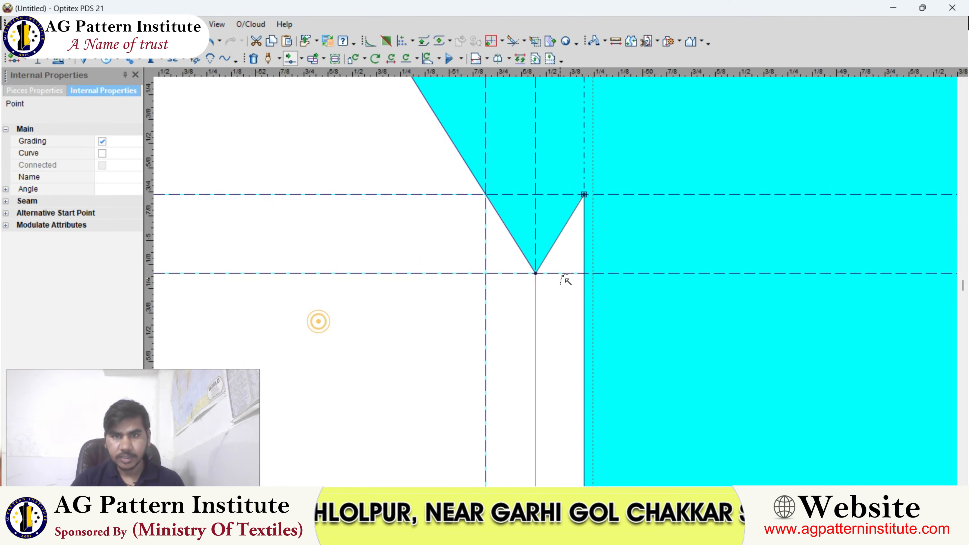
- Bring the mirrored copy of Piece2 next to the front piece and remove it from the workspace
scroll(557, 277, down, 5)
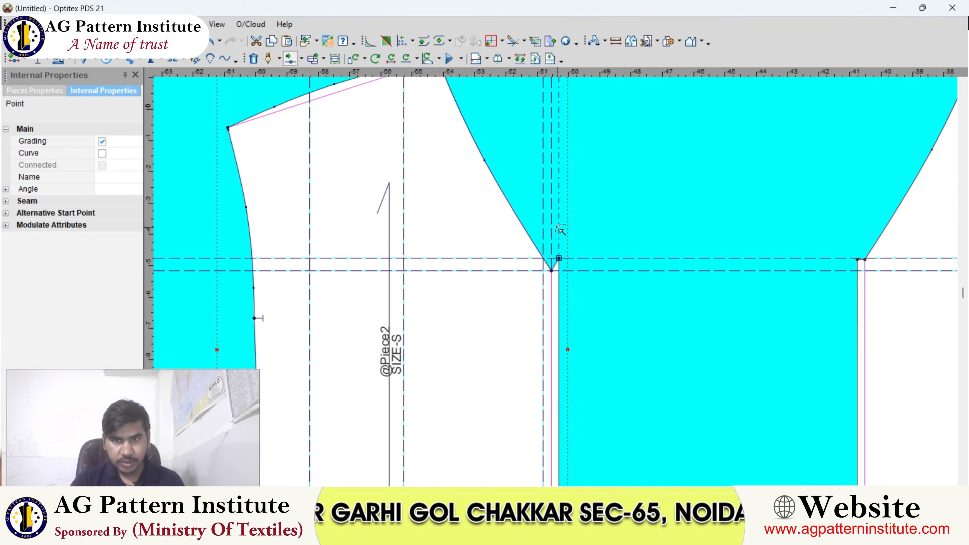
scroll(613, 259, down, 3)
key(space)
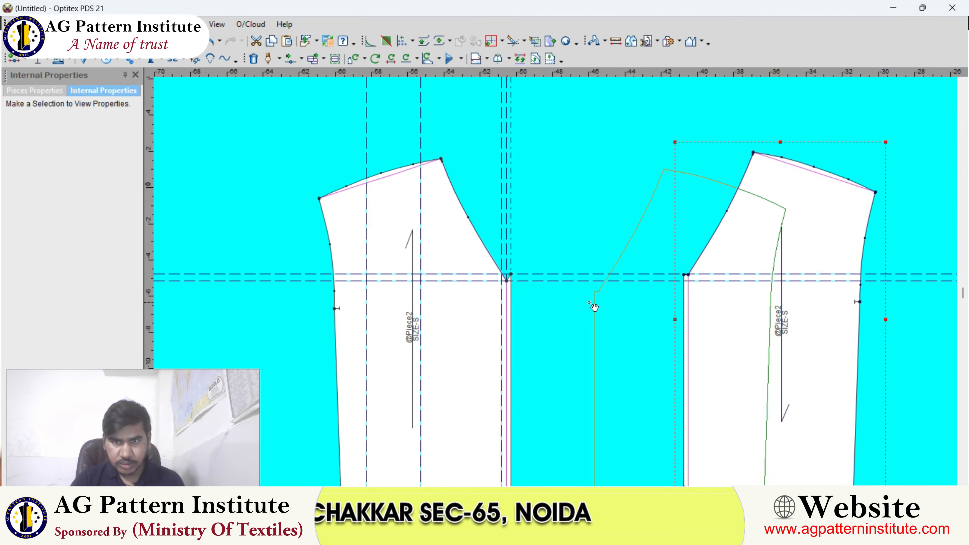
click(545, 303)
key(space)
click(599, 257)
scroll(556, 282, up, 2)
scroll(557, 302, down, 3)
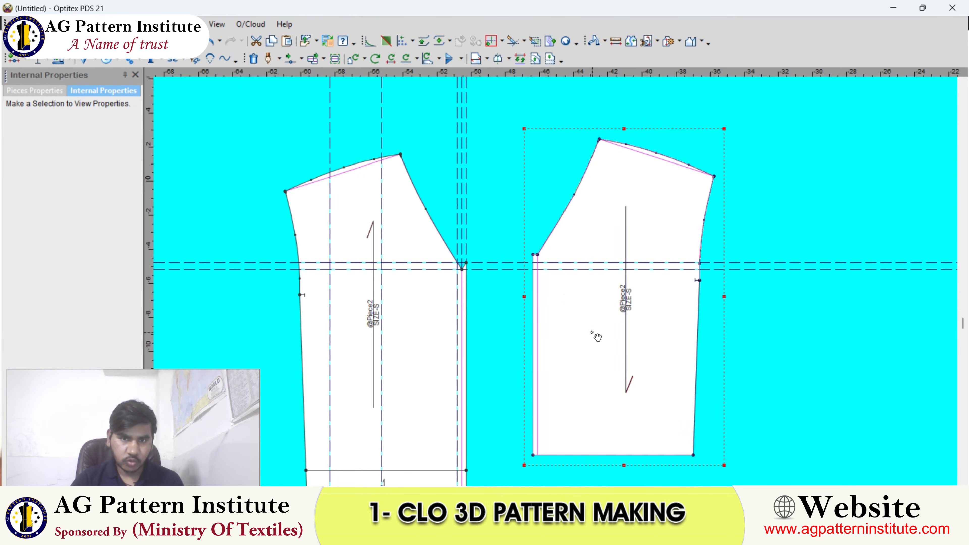
click(258, 42)
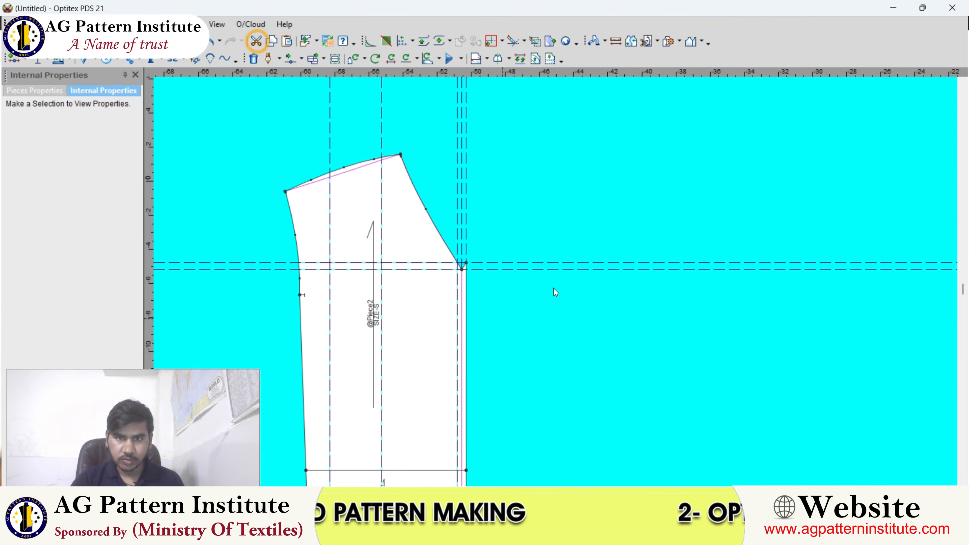
- Clear all guide lines from the workspace
scroll(512, 309, down, 2)
scroll(559, 259, up, 3)
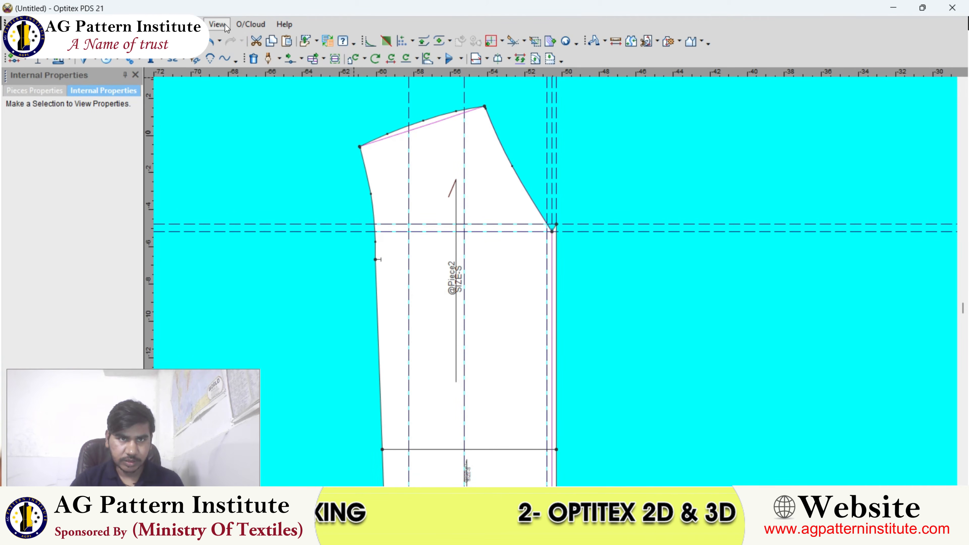
scroll(457, 230, down, 2)
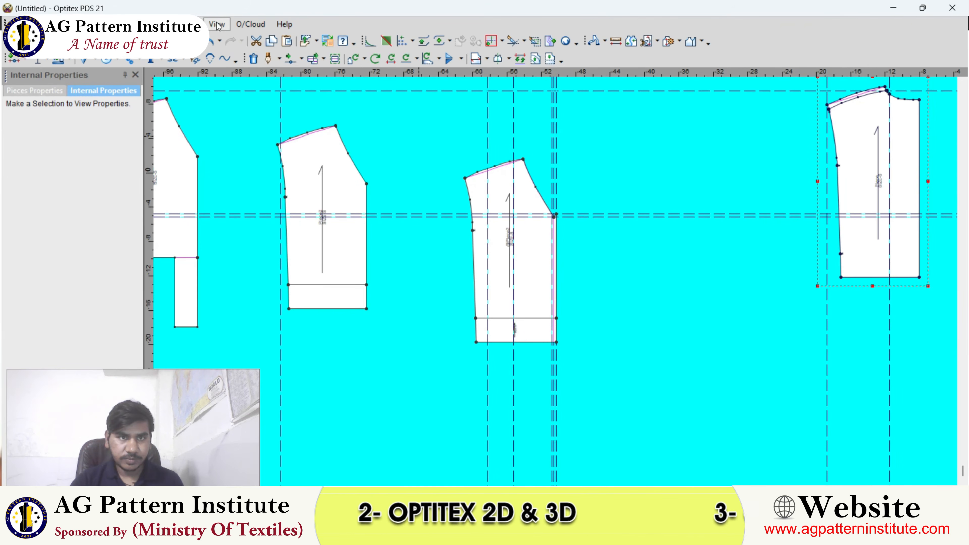
click(217, 24)
click(280, 257)
scroll(564, 283, up, 3)
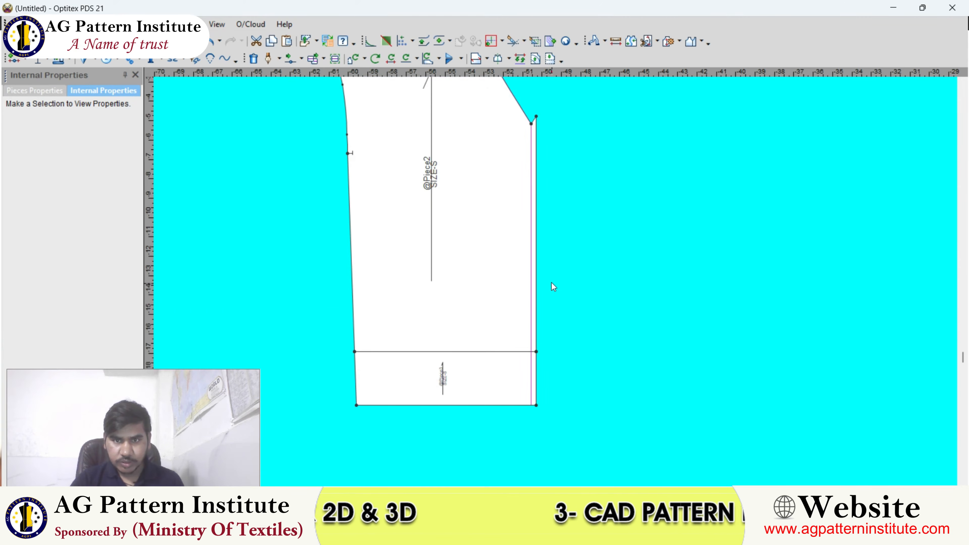
- Move the side-seam points at both ends of the hem band on the front pieces by -1.5 horizontally and 0 vertically
scroll(379, 334, down, 1)
scroll(556, 279, up, 2)
click(554, 273)
key(shift+m)
drag(492, 254, 548, 393)
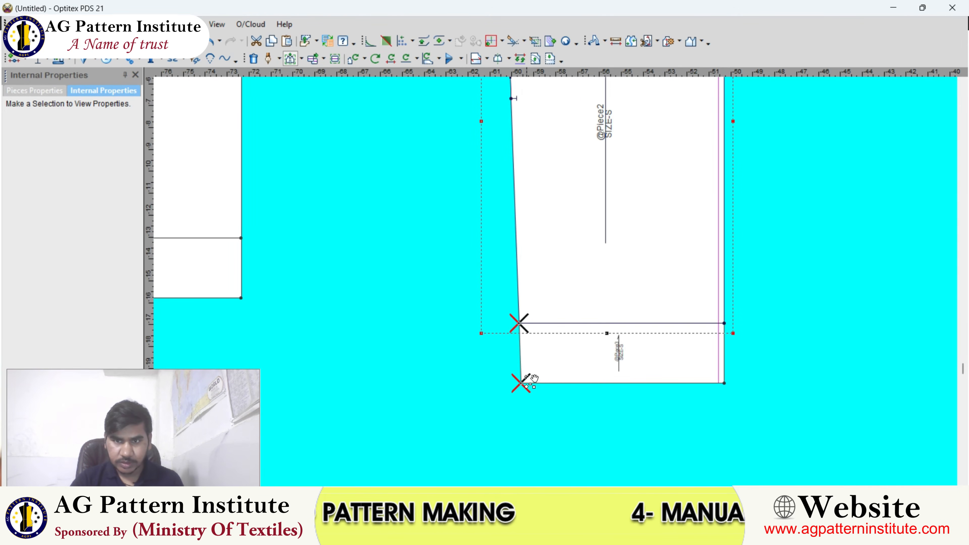
right_click(503, 284)
click(583, 350)
drag(583, 350, 581, 367)
scroll(553, 279, down, 2)
scroll(534, 282, up, 1)
drag(530, 290, 526, 274)
scroll(535, 267, up, 1)
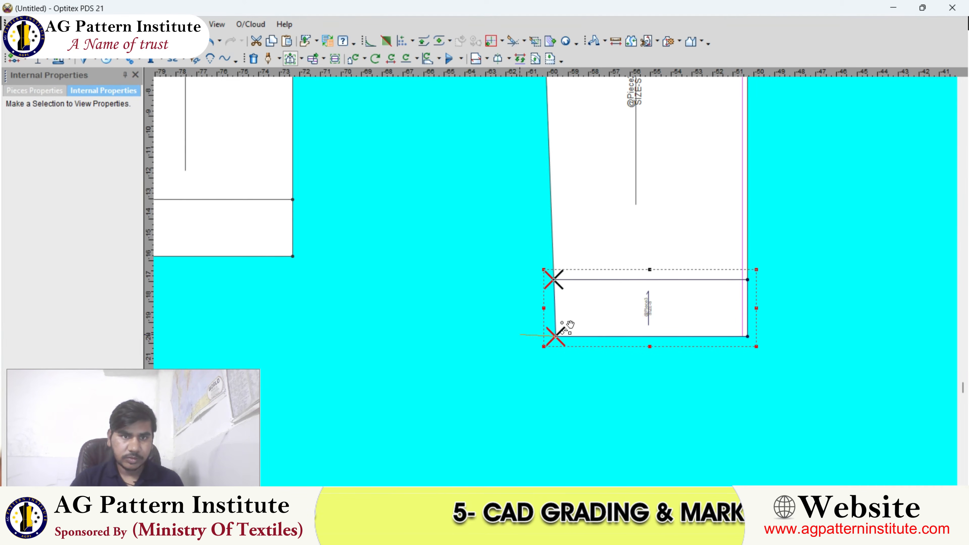
key(BackSpace)
text(-1.5)
key(Tab)
text(0)
key(Return)
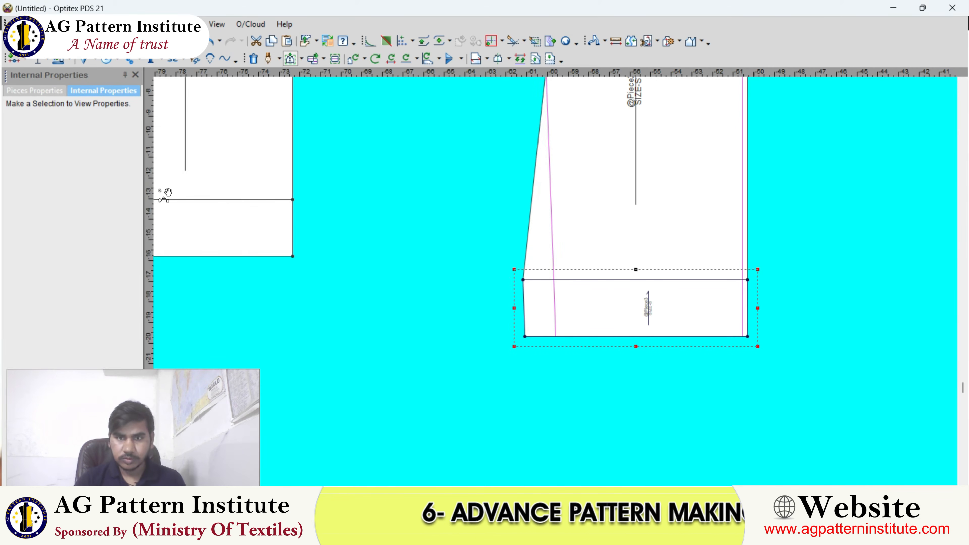
- Rotate the front piece and its hem band together by 90 degrees so the grain line runs horizontally
scroll(534, 275, down, 2)
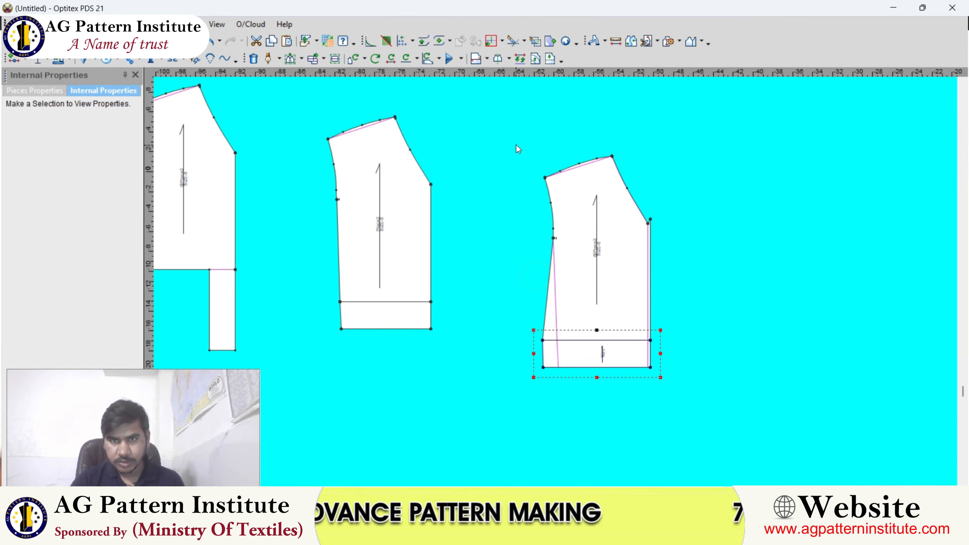
drag(739, 443, 739, 444)
key(bracketright)
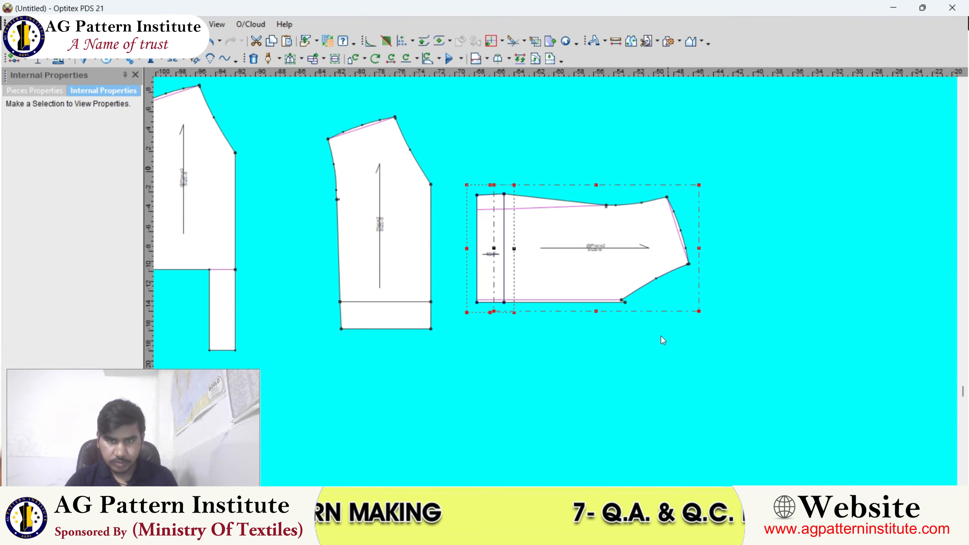
click(662, 310)
scroll(599, 271, up, 4)
click(542, 199)
scroll(557, 284, down, 1)
scroll(557, 284, down, 1)
scroll(557, 284, up, 3)
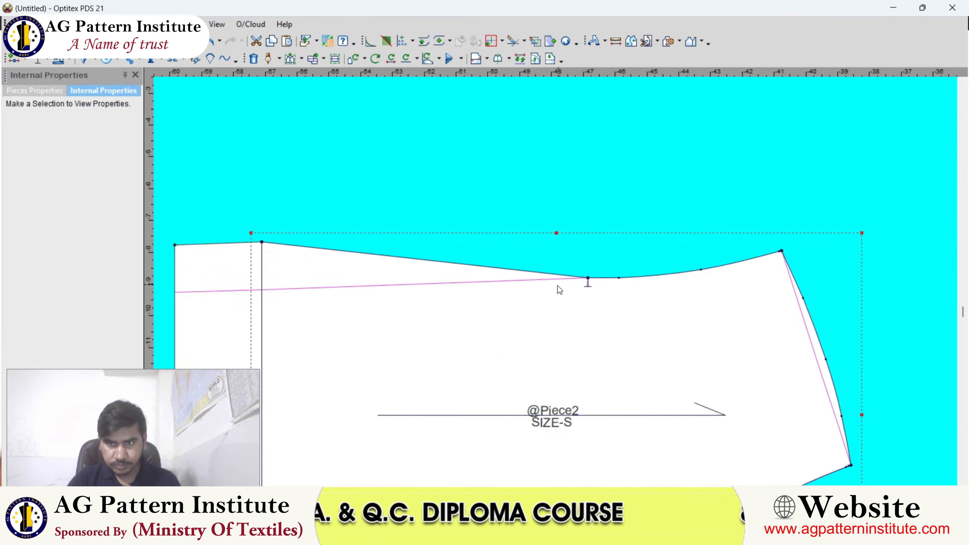
- Place a horizontal guide along the centre-front extension edge and a vertical guide along the hem band's joining line
scroll(557, 285, down, 4)
scroll(557, 285, down, 1)
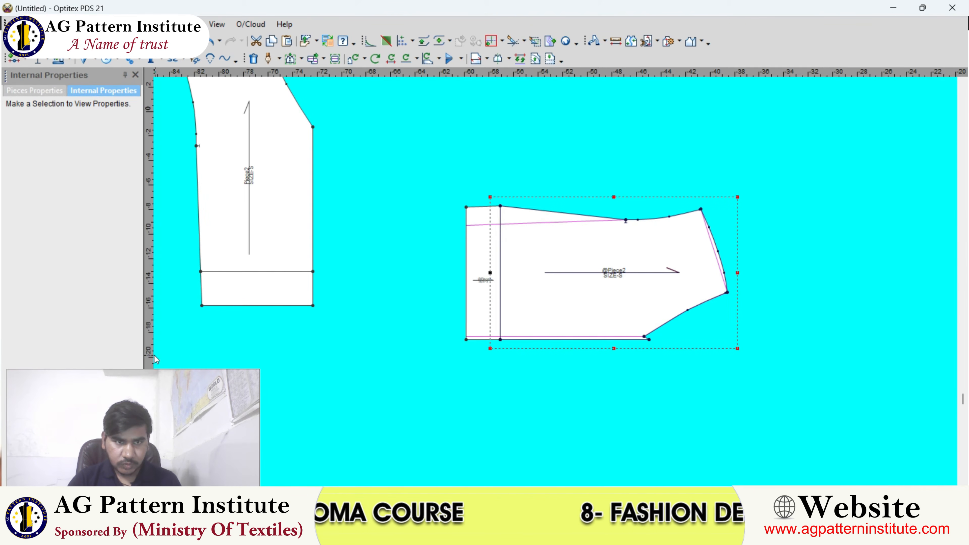
scroll(500, 308, down, 1)
scroll(620, 178, up, 3)
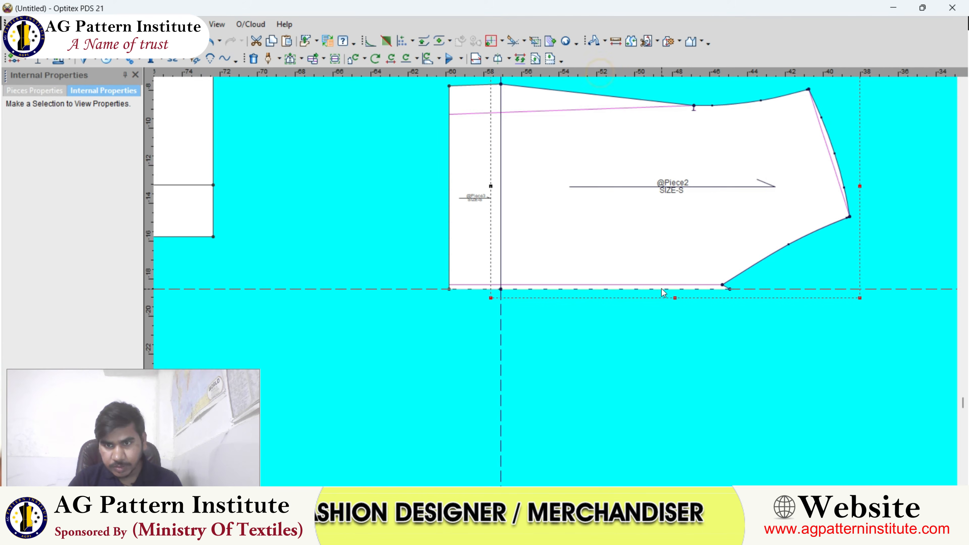
scroll(556, 285, up, 1)
scroll(557, 285, up, 2)
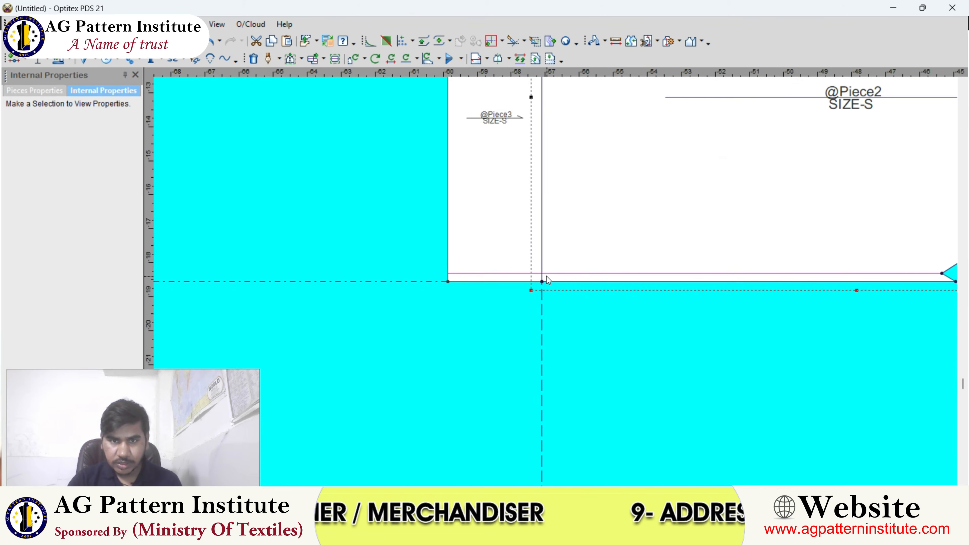
- Measure the centre-front extension width along the hem band's joining line
click(614, 43)
scroll(558, 288, up, 1)
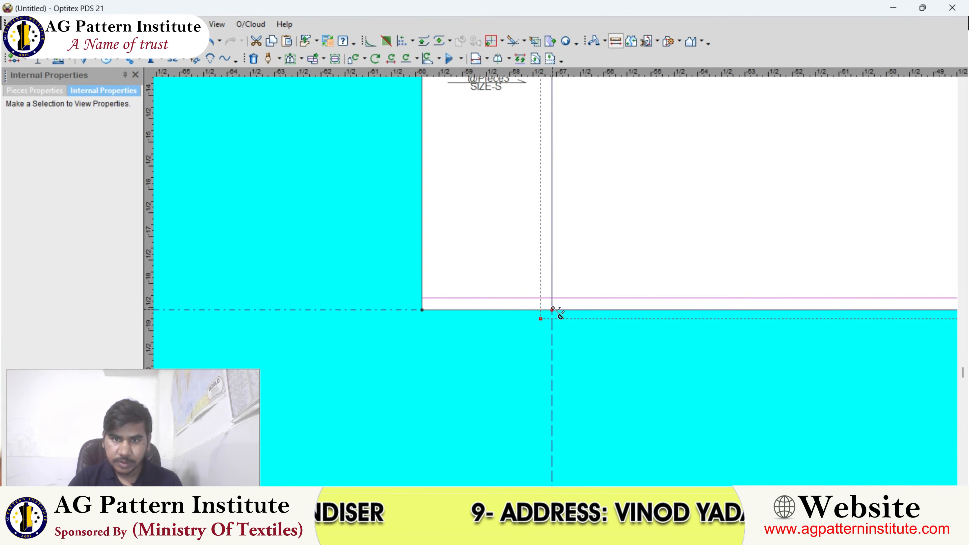
click(552, 298)
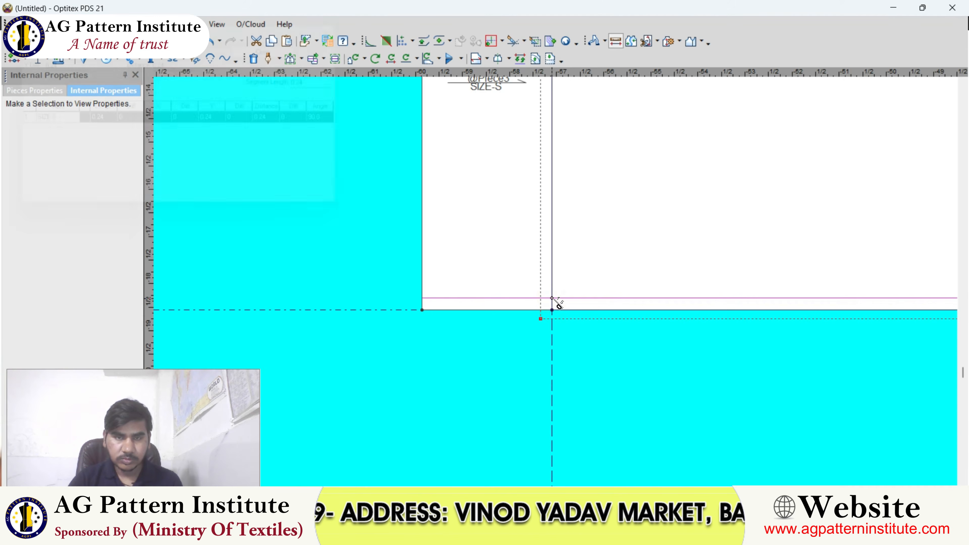
click(289, 47)
- Measure the distance between the original side seam and the moved side-seam point on the hem band's joining line
scroll(557, 283, down, 4)
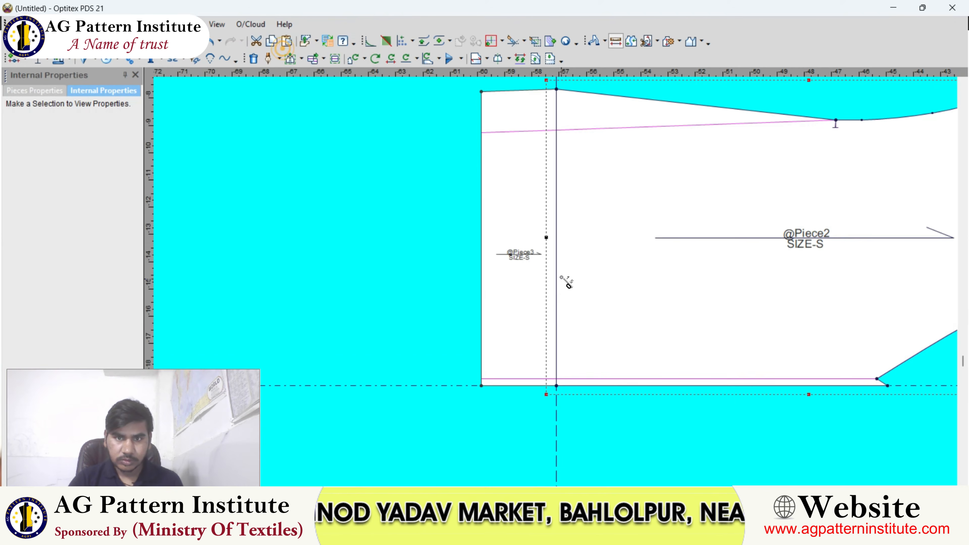
scroll(547, 267, up, 3)
click(553, 254)
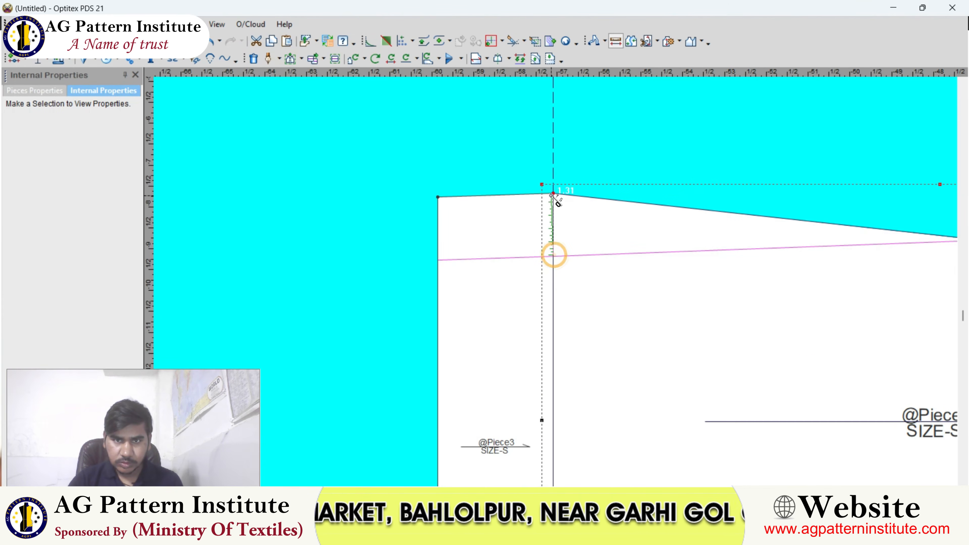
click(554, 193)
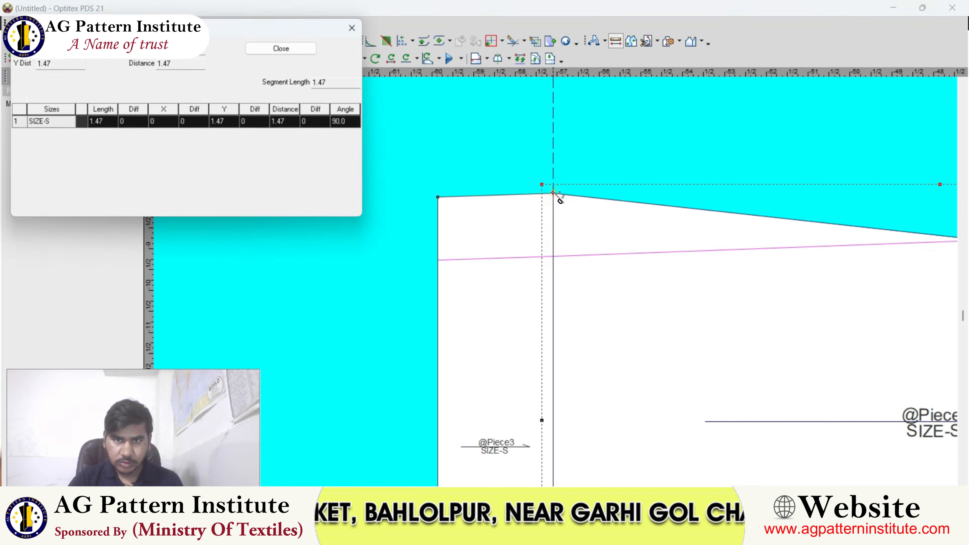
click(300, 57)
scroll(558, 284, down, 4)
scroll(547, 270, up, 3)
right_click(543, 241)
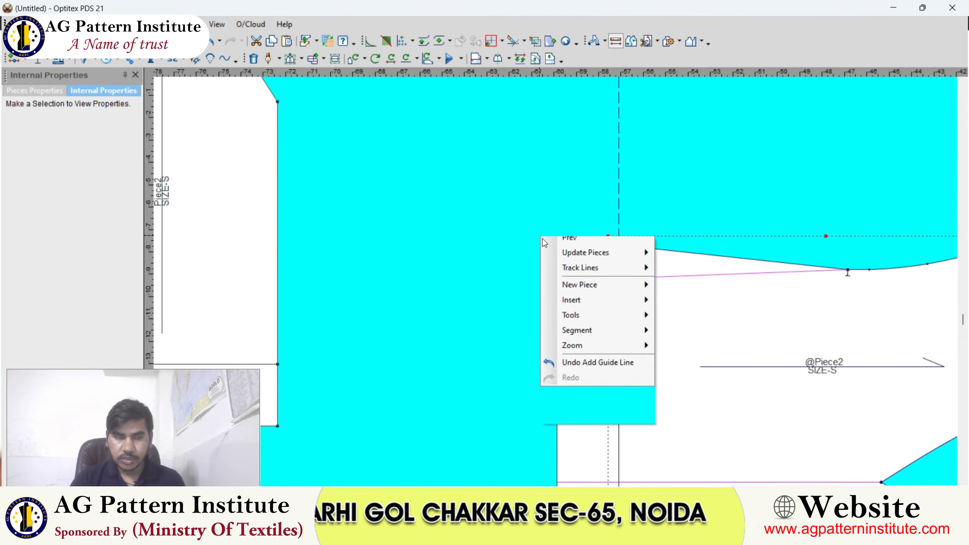
click(541, 238)
- Switch to the reference photo, examine the blouse's V-neck and twisted front hem, and return to Optitex PDS
click(557, 535)
scroll(499, 382, up, 1)
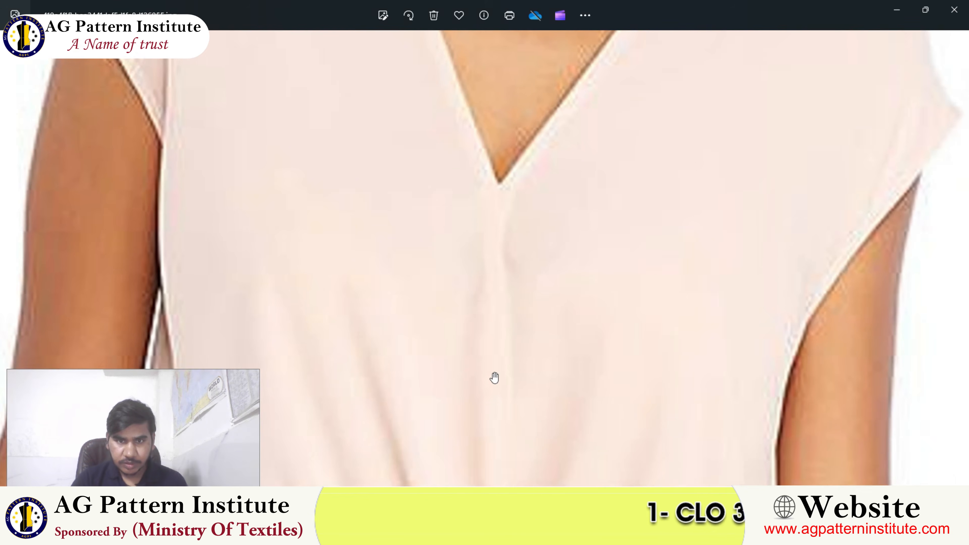
scroll(493, 377, down, 8)
scroll(490, 374, up, 6)
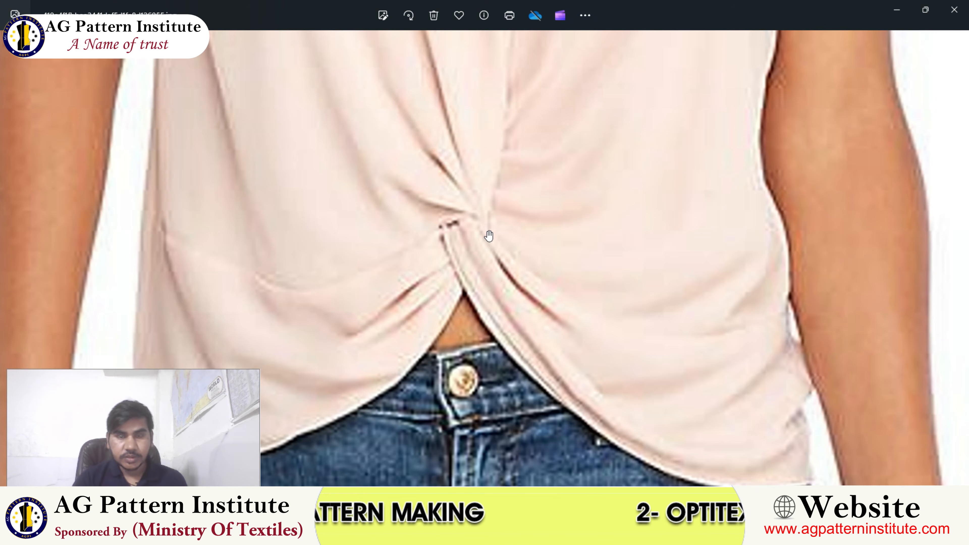
scroll(507, 231, up, 1)
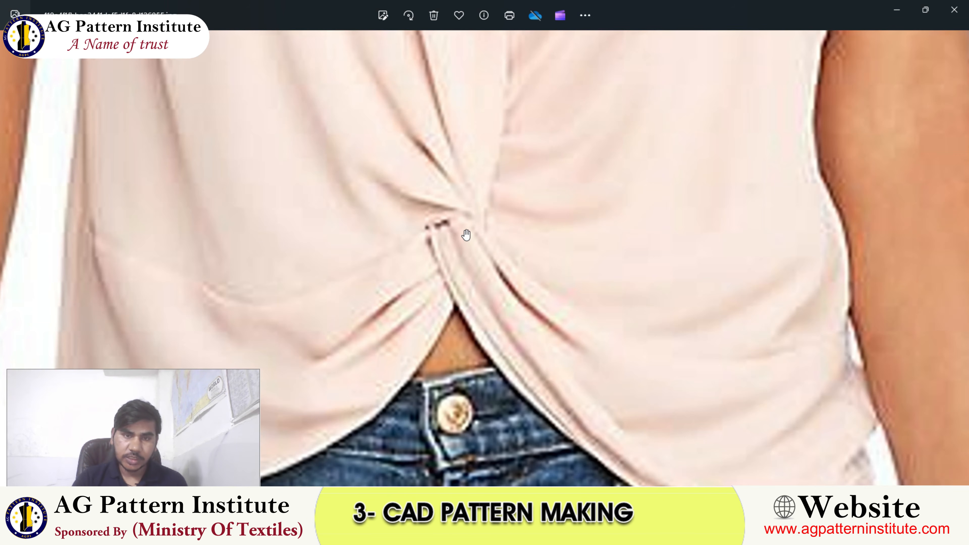
key(alt+Tab)
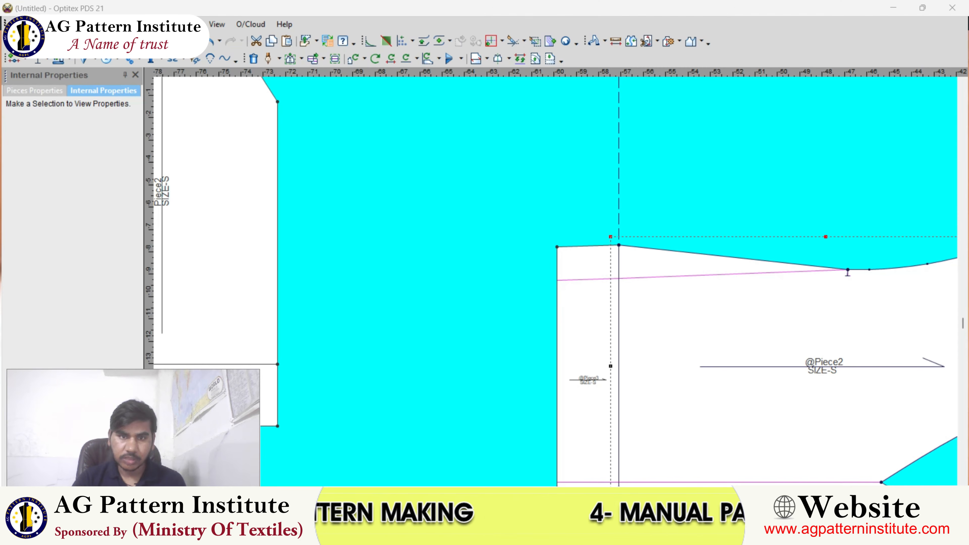
- Move the centre-front extension points at the hem band's joining line and hem outward by X 0, Y -0.75
scroll(662, 339, down, 3)
scroll(556, 285, up, 3)
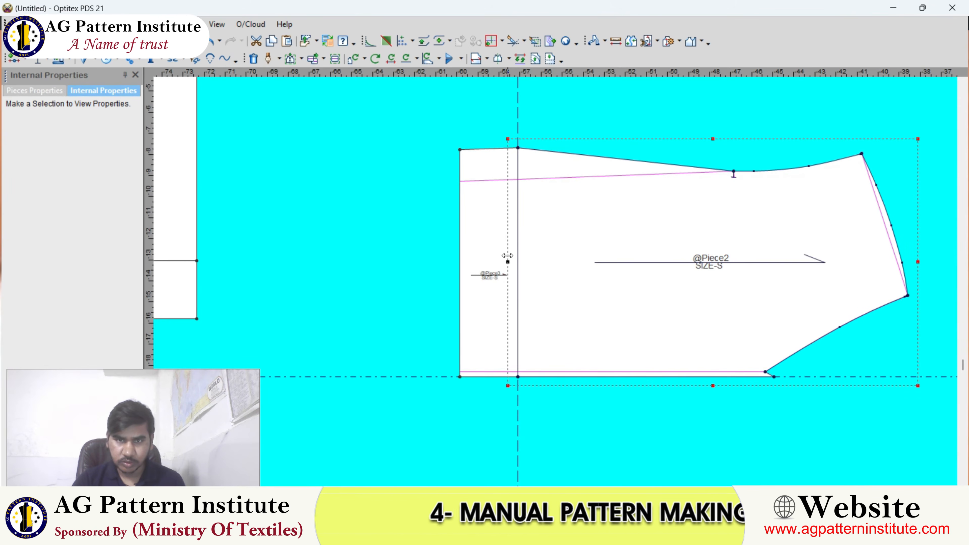
scroll(555, 282, down, 3)
scroll(556, 288, up, 3)
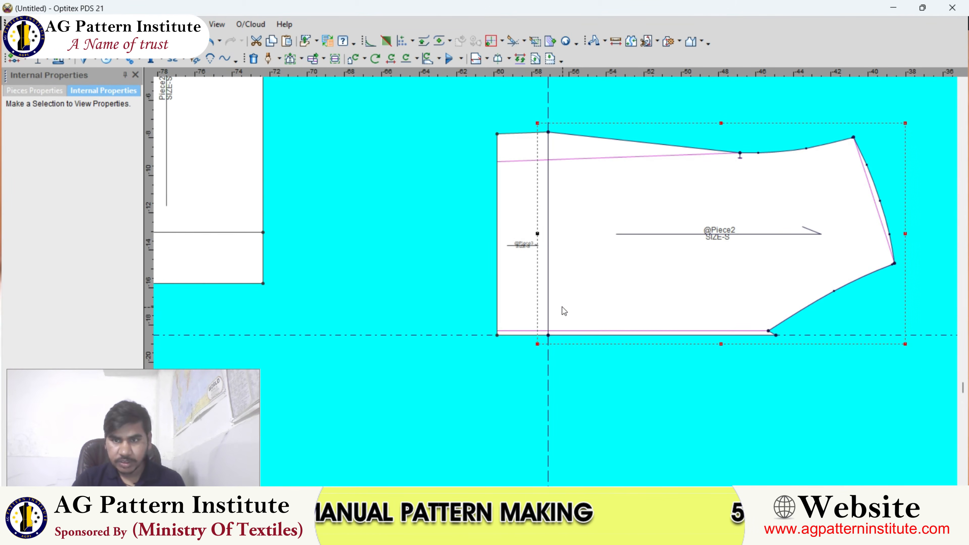
scroll(554, 299, up, 2)
drag(446, 231, 591, 305)
scroll(568, 263, up, 2)
drag(566, 254, 560, 276)
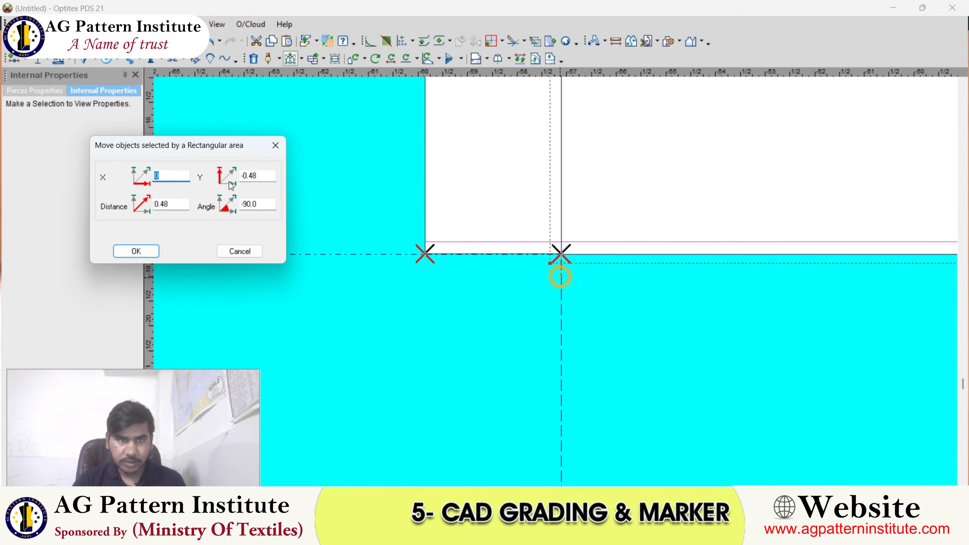
key(BackSpace)
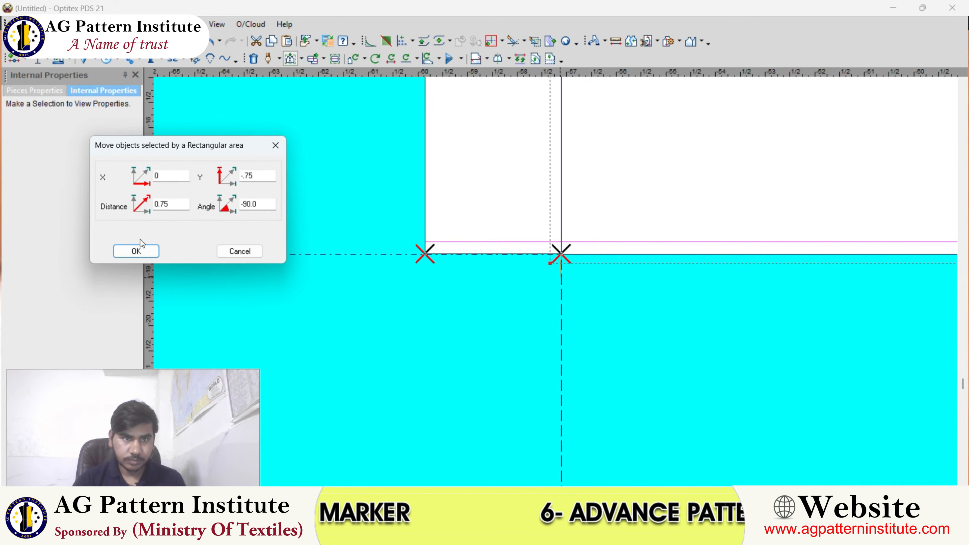
click(131, 251)
scroll(488, 218, down, 2)
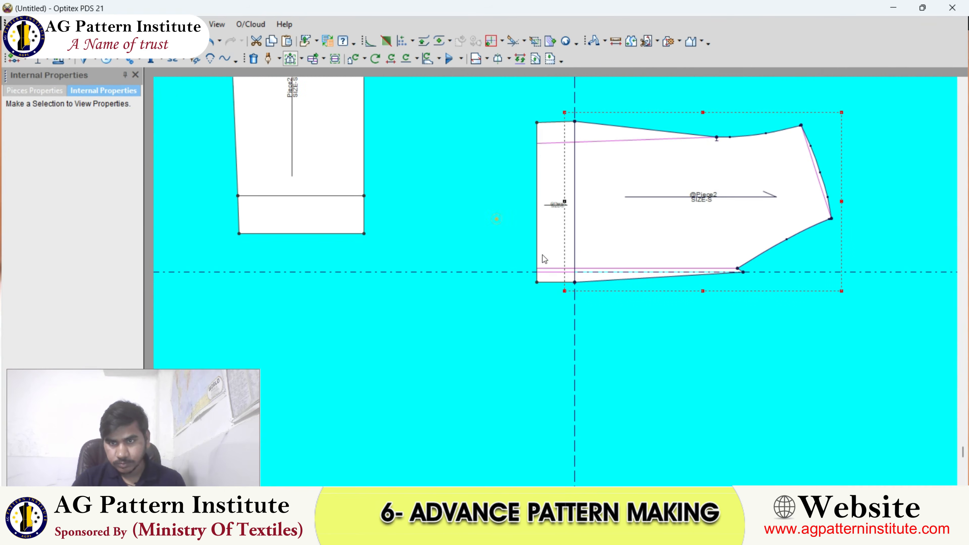
- Move only the centre-front extension's hem corner outward by a further 0.16, keeping X at 0
scroll(570, 277, up, 3)
scroll(556, 282, down, 2)
scroll(557, 277, up, 1)
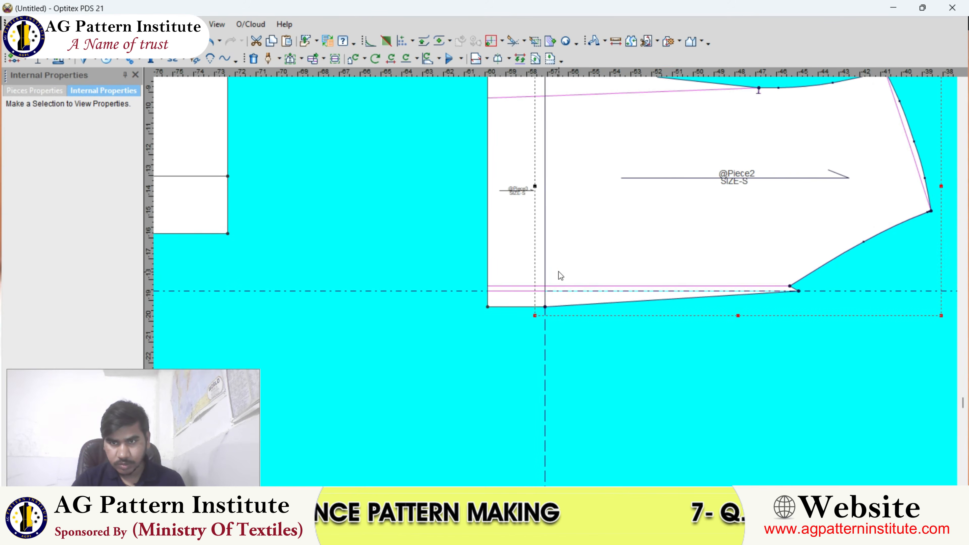
scroll(557, 278, down, 1)
scroll(556, 282, up, 4)
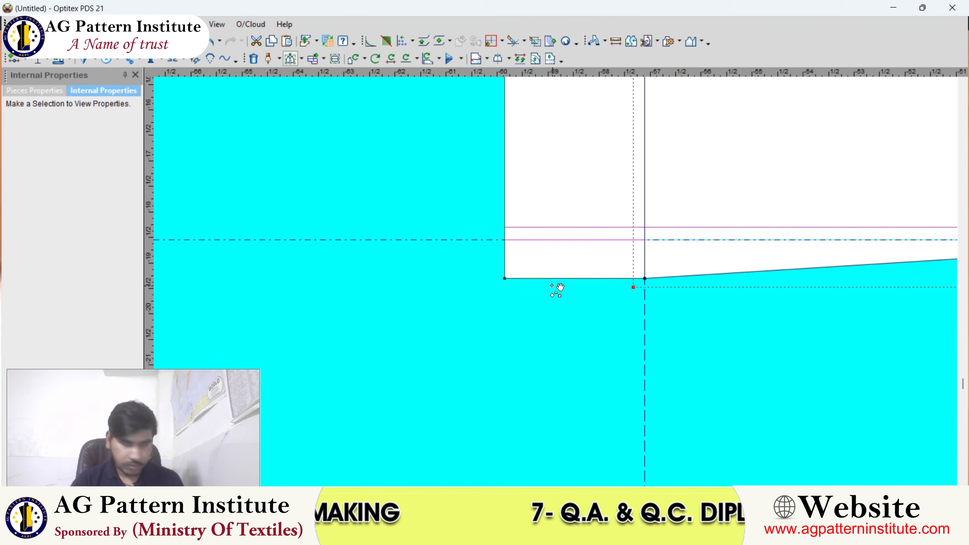
scroll(557, 284, up, 2)
scroll(549, 280, up, 1)
drag(536, 282, 524, 289)
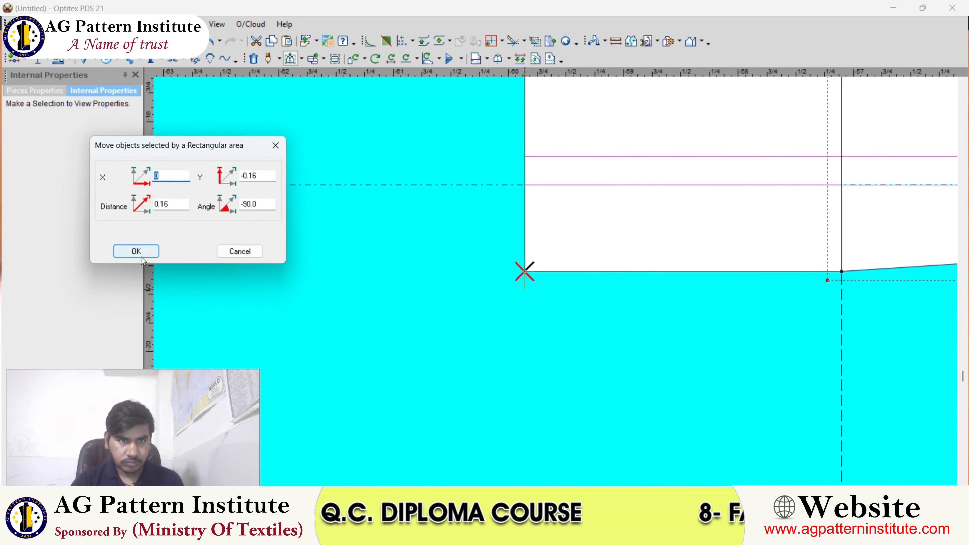
click(131, 252)
scroll(558, 284, down, 5)
right_click(482, 204)
click(499, 216)
scroll(556, 281, down, 3)
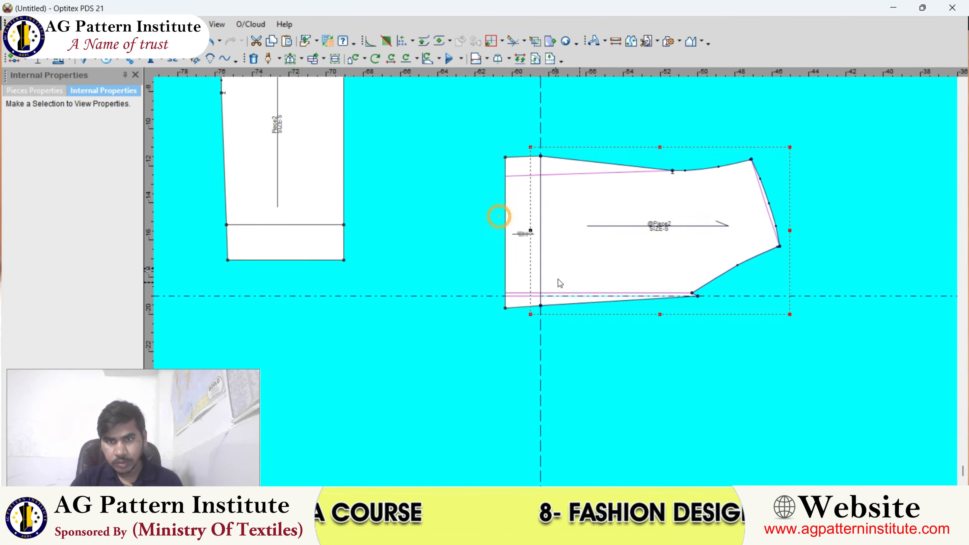
- Move the hem band's two side-seam points outward by X 0, Y 0.5
scroll(555, 281, up, 2)
key(m)
drag(567, 233, 568, 233)
scroll(571, 291, up, 2)
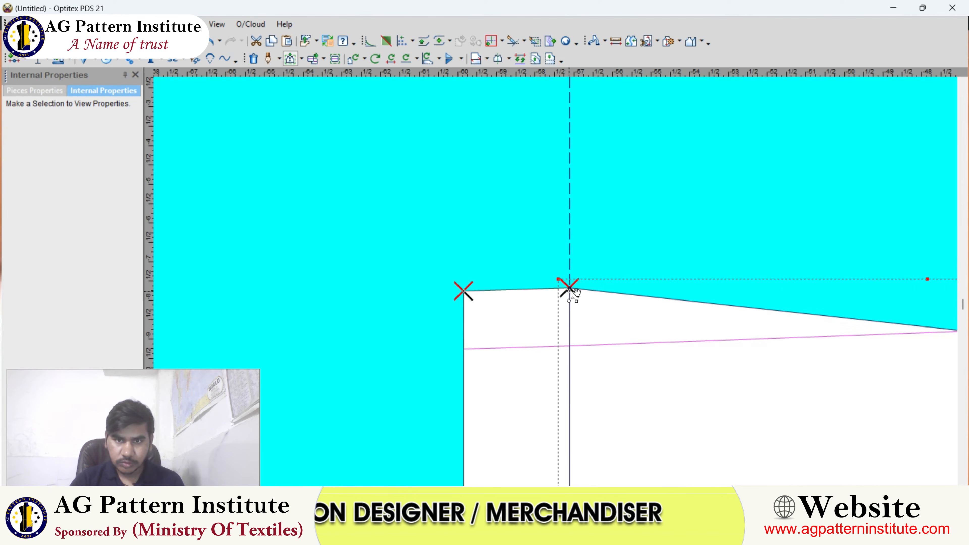
click(568, 242)
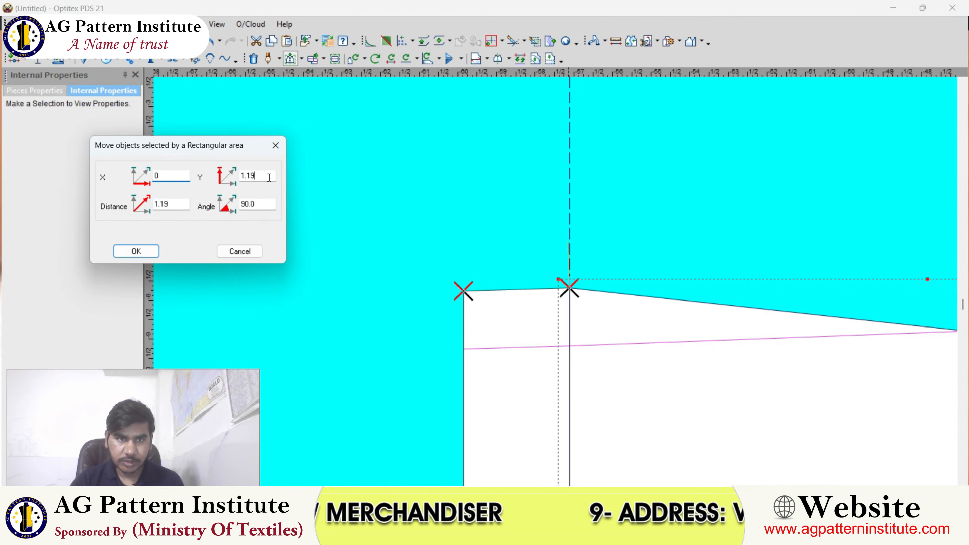
double_click(271, 177)
text(0.5)
key(Return)
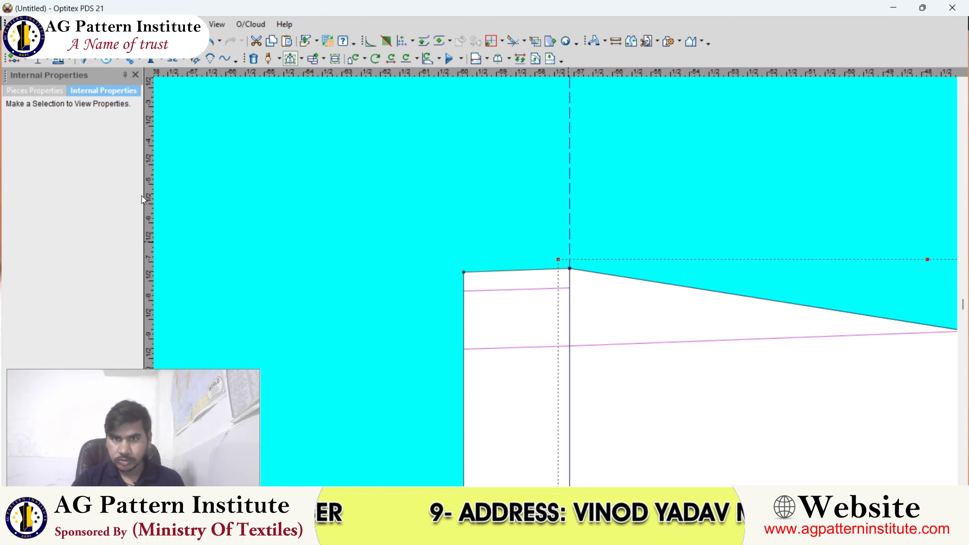
scroll(574, 253, down, 8)
right_click(519, 242)
click(524, 244)
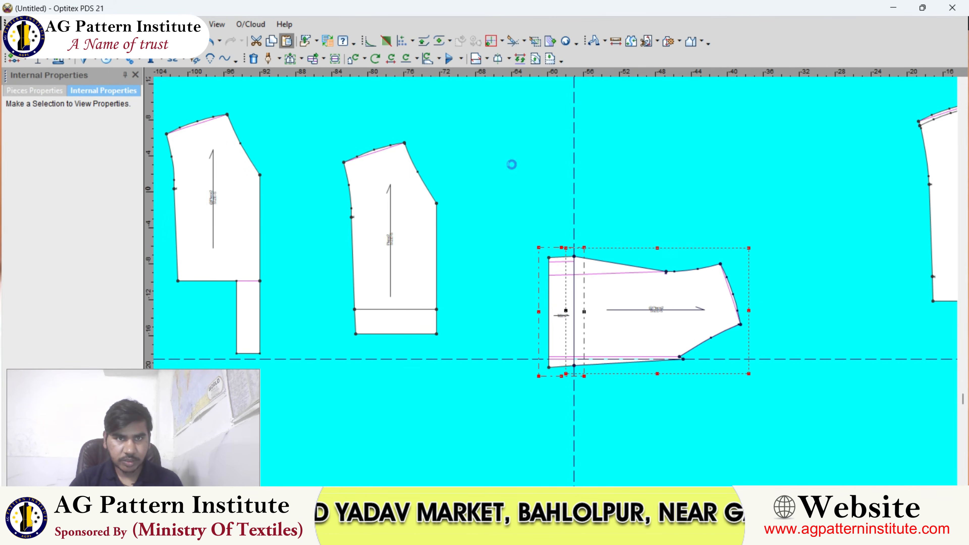
- Paste a copy of the adjusted front piece with its hem band and place it above and to the right of the original
click(284, 40)
drag(668, 286, 750, 93)
scroll(556, 281, down, 3)
- Move the lower piece's two centre-front extension points back up by 0.75, bringing the joining-line point onto the horizontal guide
scroll(553, 282, up, 5)
scroll(509, 267, up, 3)
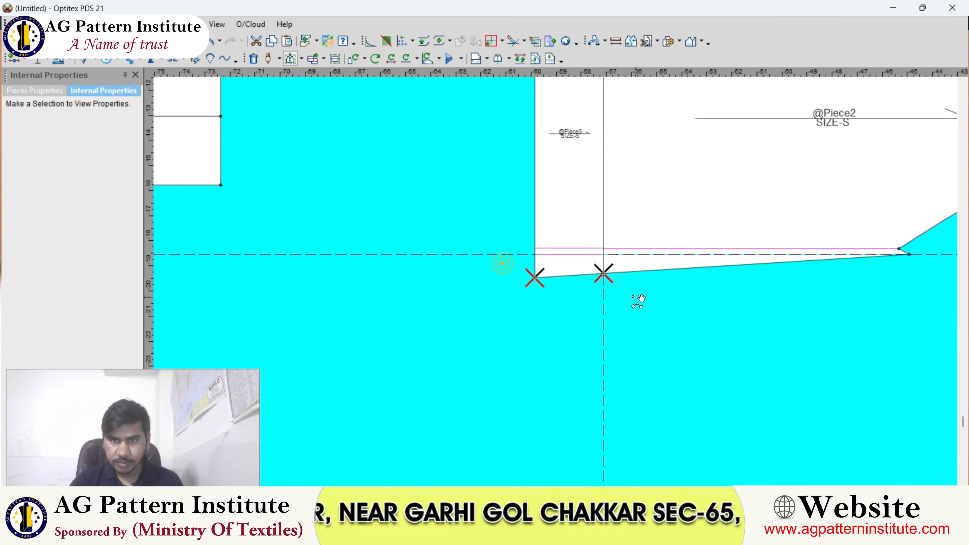
drag(635, 296, 635, 297)
scroll(610, 292, up, 3)
drag(559, 250, 559, 245)
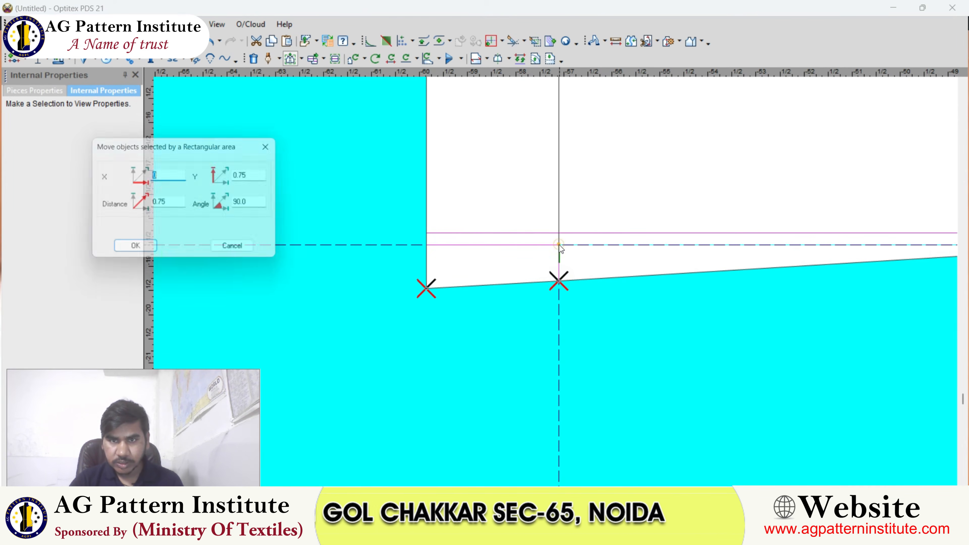
click(134, 252)
- Move the centre-front hem corner up by 0.16 onto the horizontal guide
scroll(132, 251, down, 4)
scroll(556, 318, up, 5)
scroll(531, 241, up, 3)
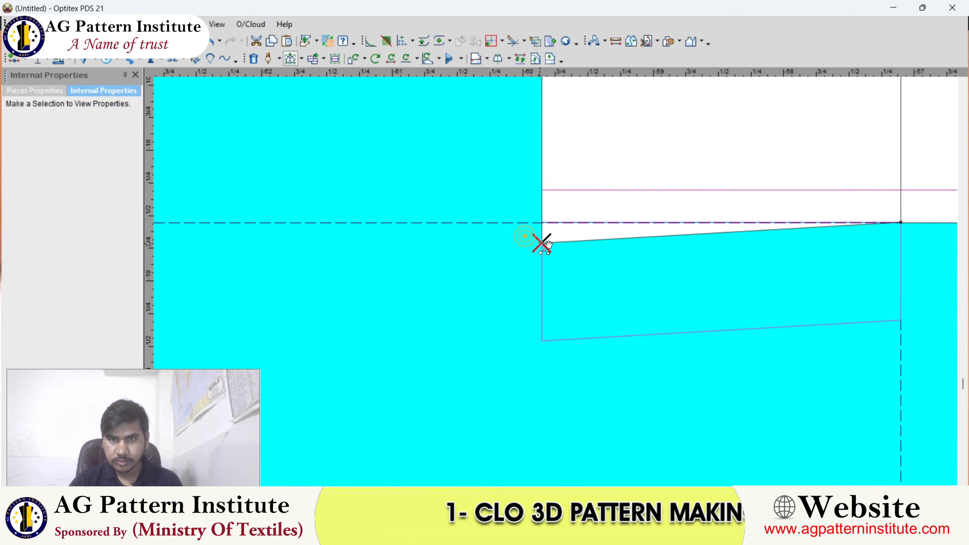
drag(541, 244, 541, 220)
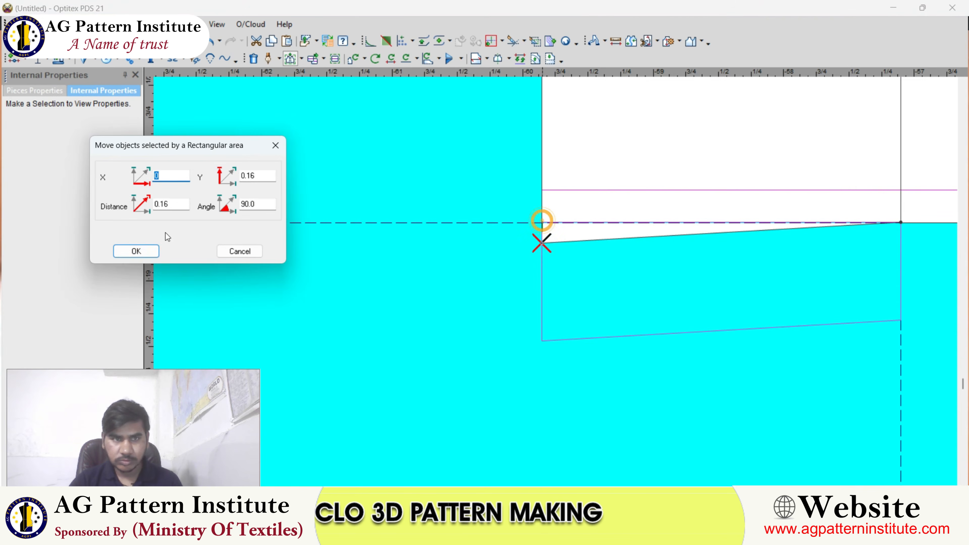
click(133, 249)
scroll(559, 277, down, 2)
scroll(559, 277, down, 5)
right_click(473, 164)
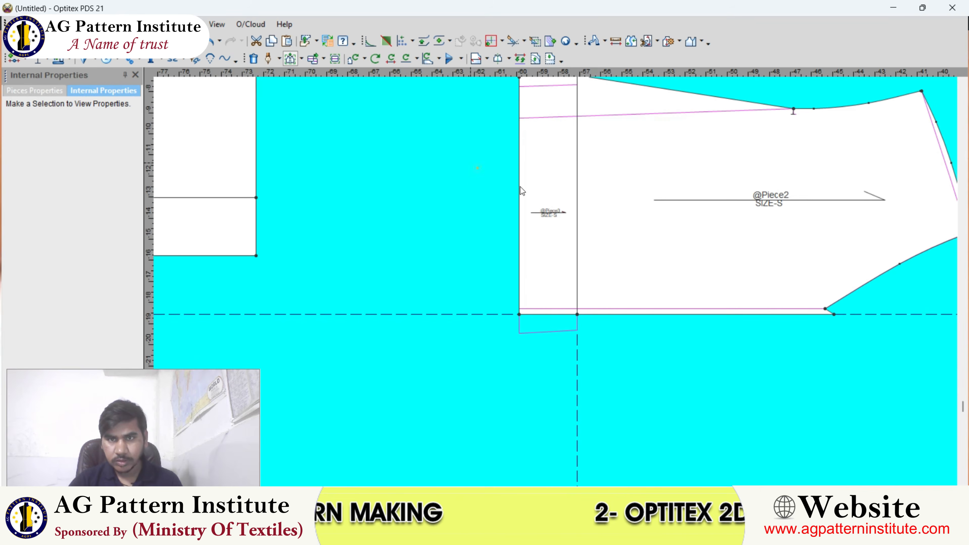
click(478, 168)
scroll(602, 291, down, 3)
scroll(624, 290, up, 2)
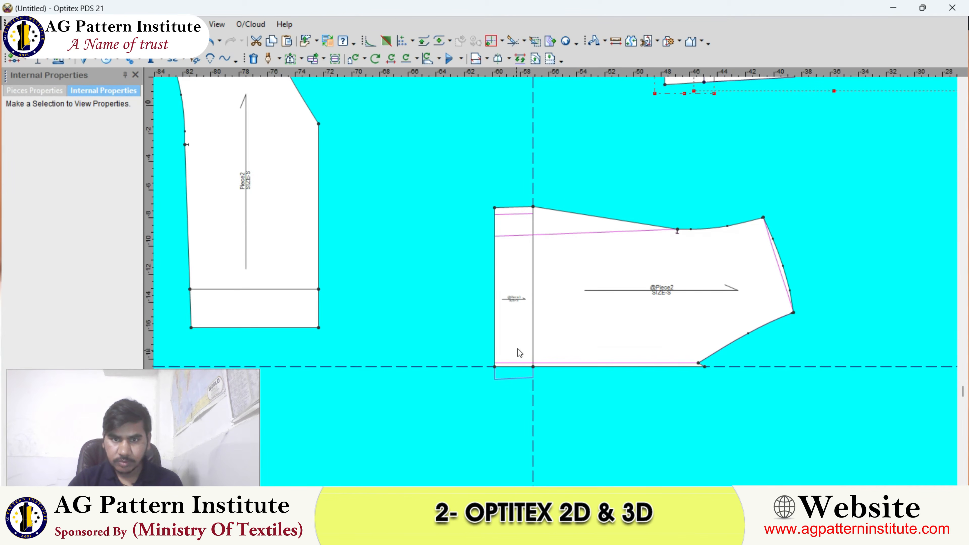
- Measure along the hem band's joining line from the centre-front edge towards the side seam
click(615, 40)
scroll(558, 288, up, 2)
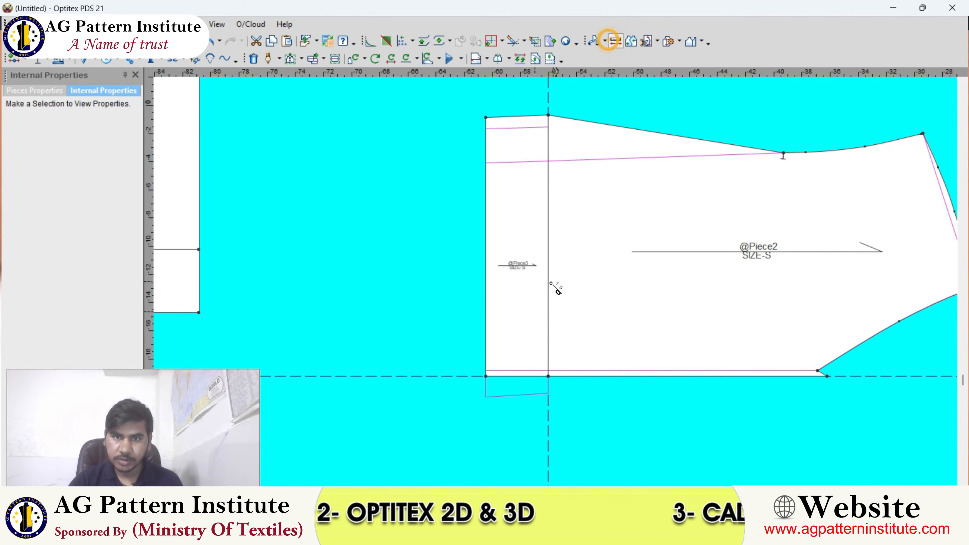
click(548, 376)
scroll(550, 270, down, 2)
scroll(538, 197, up, 2)
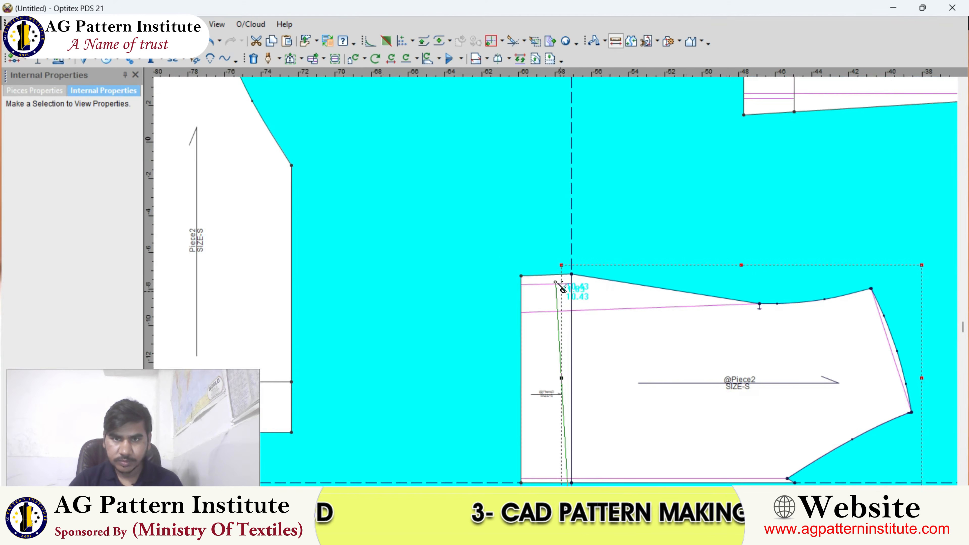
scroll(556, 283, down, 3)
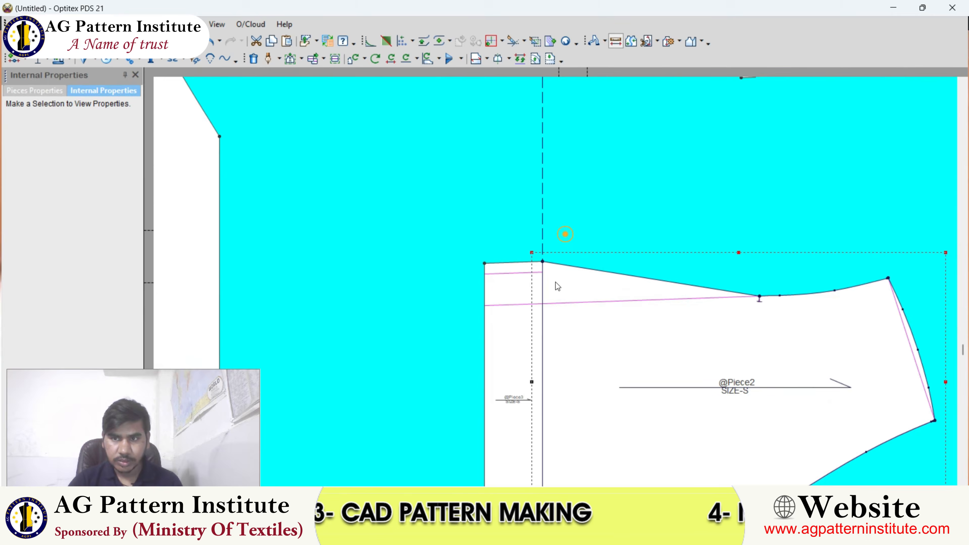
- Rotate and flip the unmodified front piece so its grainline runs horizontally like the modified piece
click(448, 271)
click(451, 268)
scroll(451, 268, up, 1)
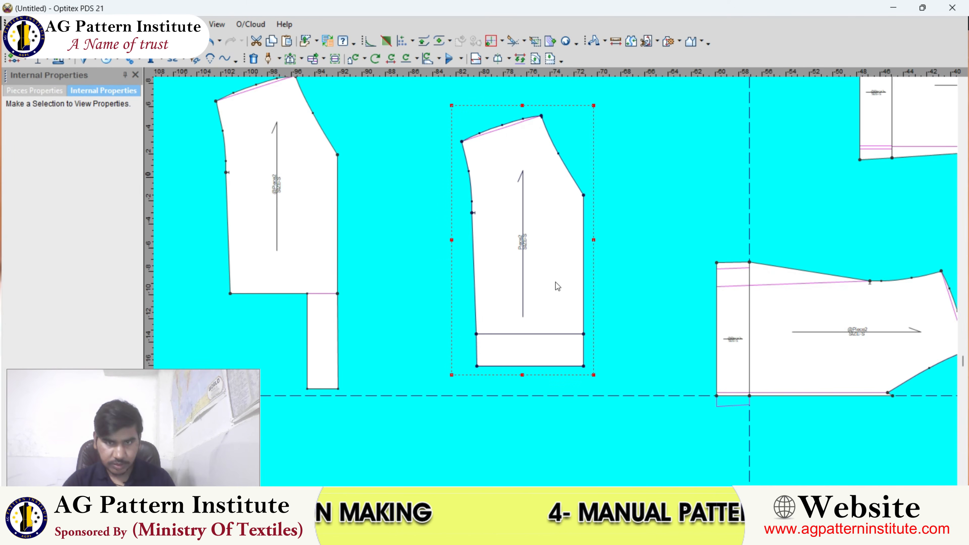
key(ctrl+r)
click(569, 301)
scroll(569, 302, up, 1)
key(])
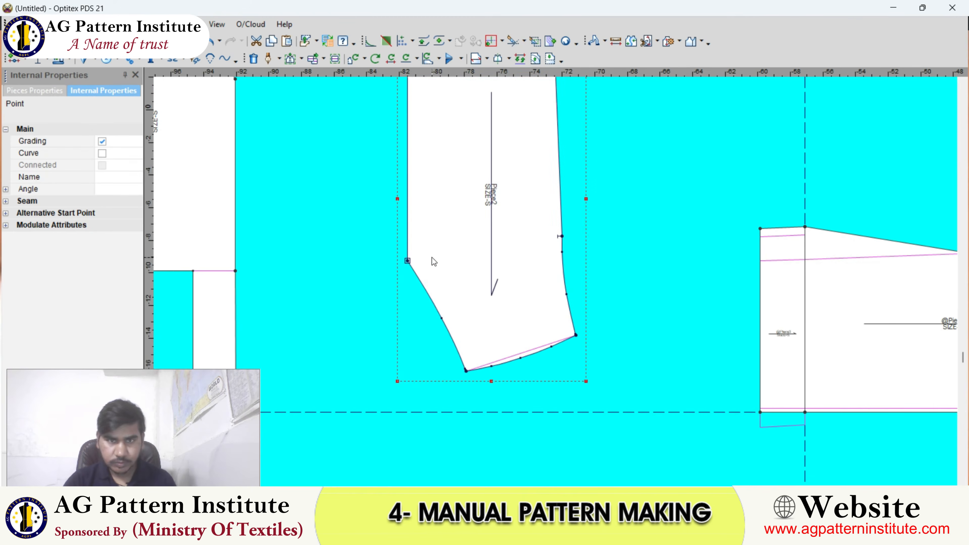
scroll(430, 258, down, 2)
click(560, 273)
key(=)
scroll(561, 276, up, 1)
- Overlay the unmodified front piece on the modified one, matching their centre-front hem corners on the horizontal guide
click(456, 358)
scroll(558, 284, down, 1)
scroll(645, 330, up, 1)
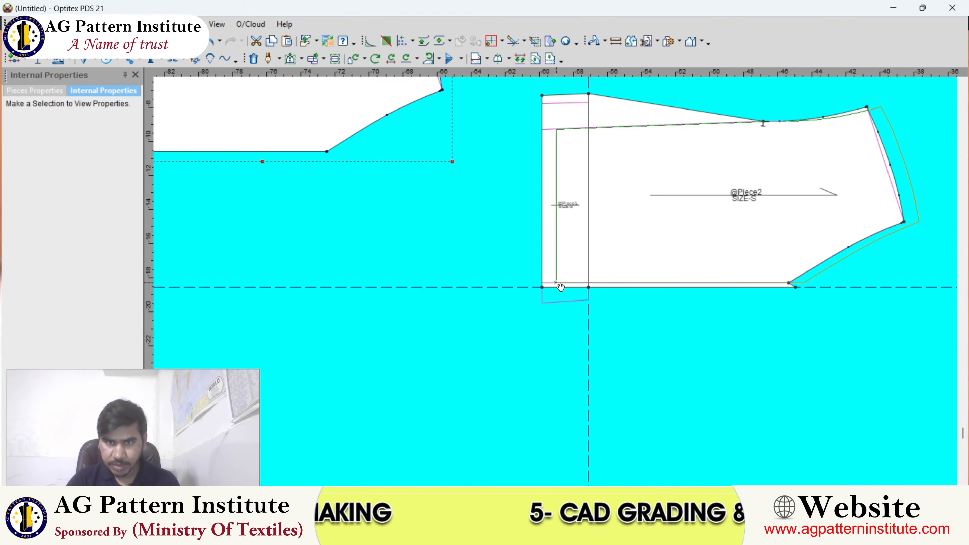
scroll(555, 283, up, 1)
click(535, 285)
scroll(427, 244, down, 1)
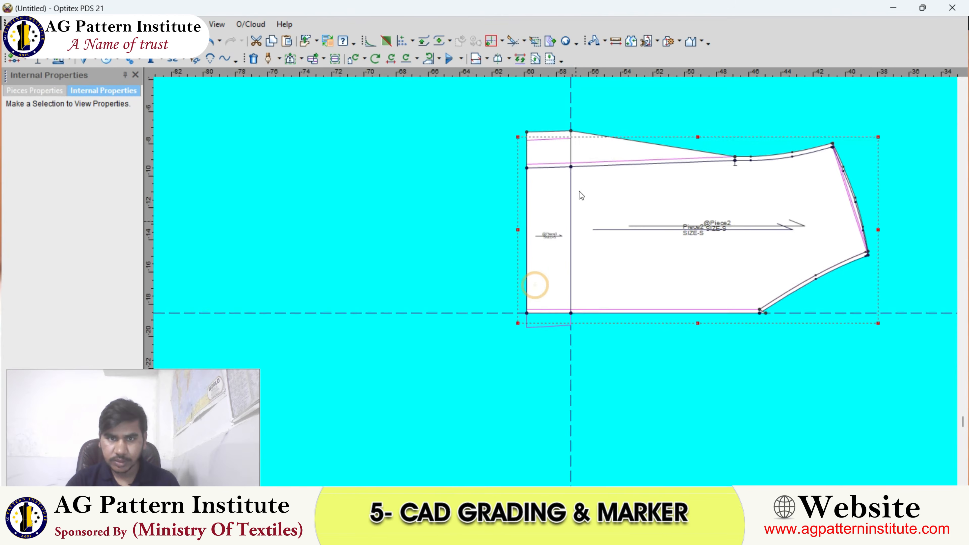
- Measure the distance between the unmodified and the moved side-seam points on the hem band's joining line
scroll(556, 282, up, 2)
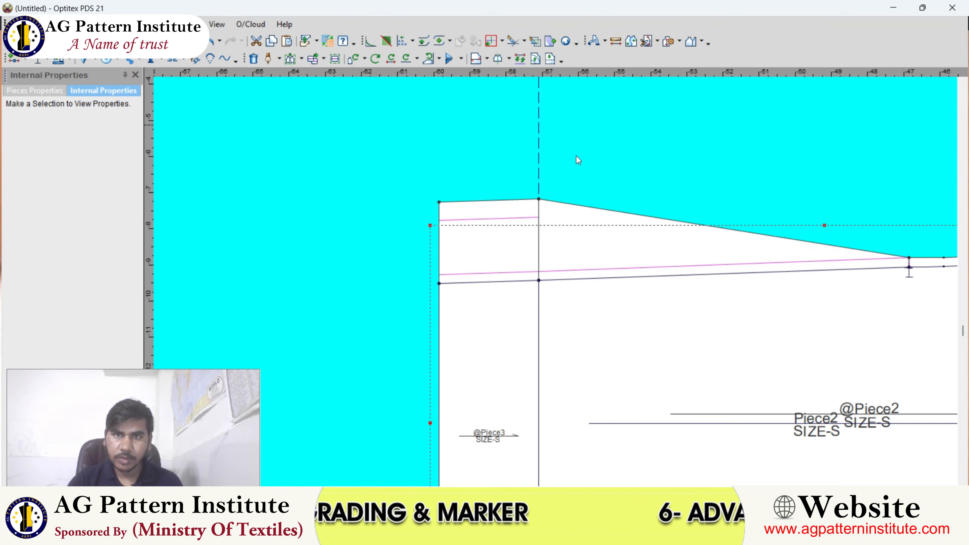
scroll(559, 199, up, 1)
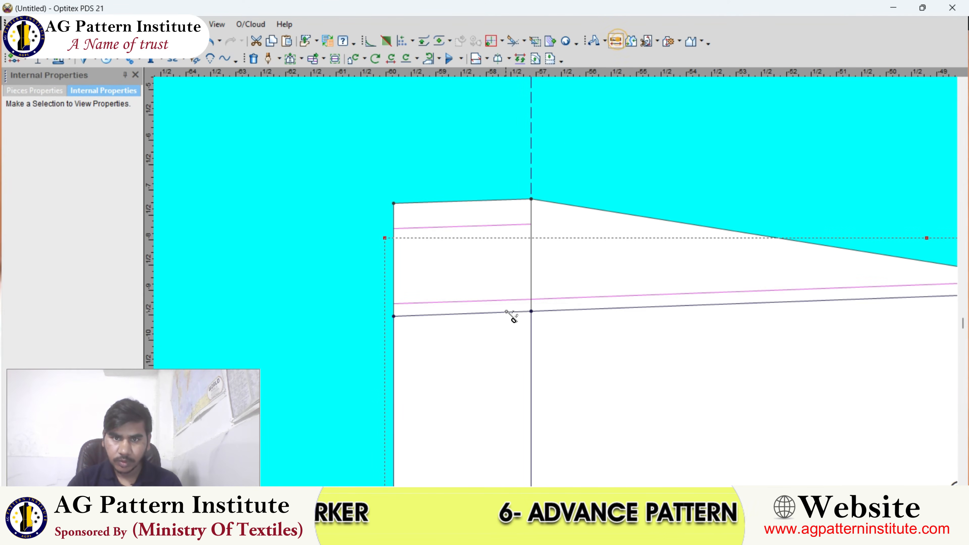
click(531, 311)
click(531, 198)
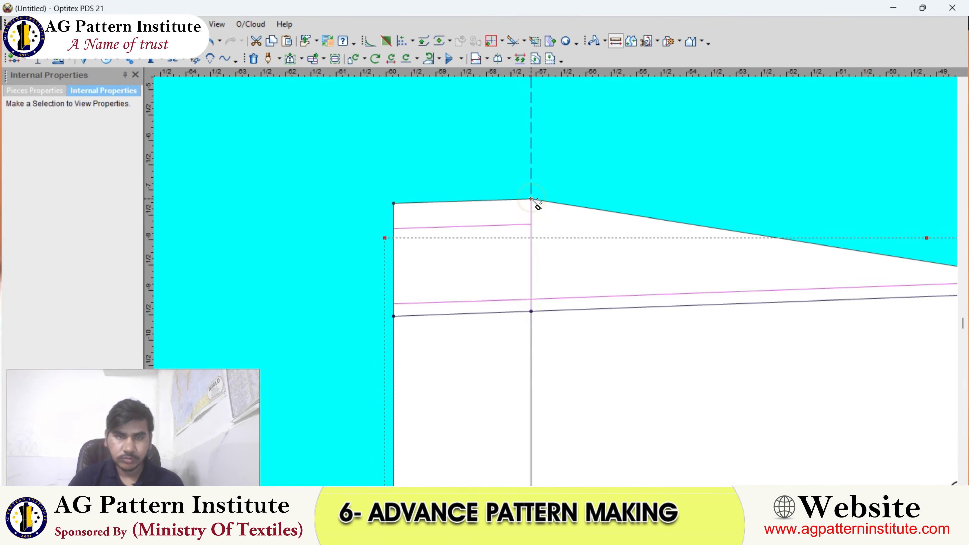
click(282, 51)
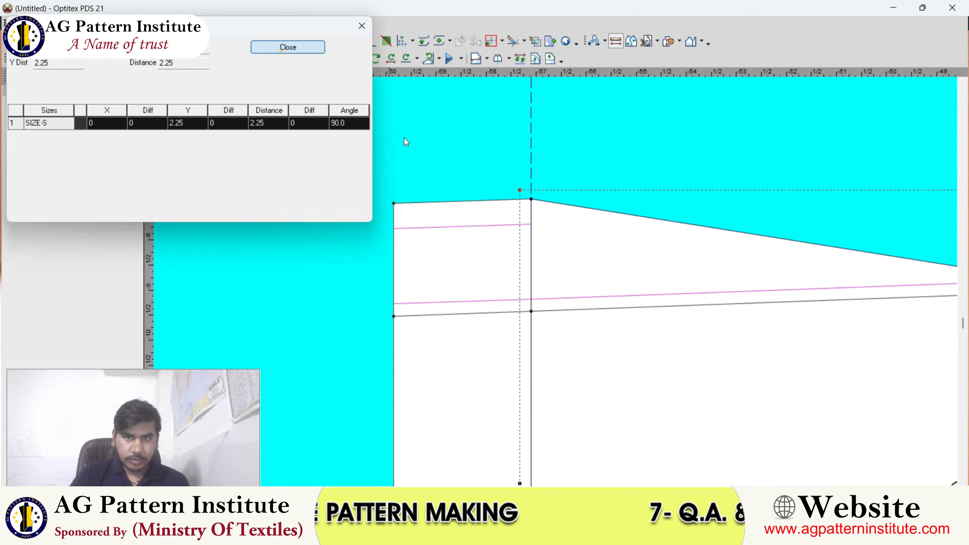
- Move the unmodified front piece off the modified one and place it over the front piece with the narrow hem strip
scroll(577, 254, down, 3)
key(space)
scroll(482, 227, down, 2)
click(431, 207)
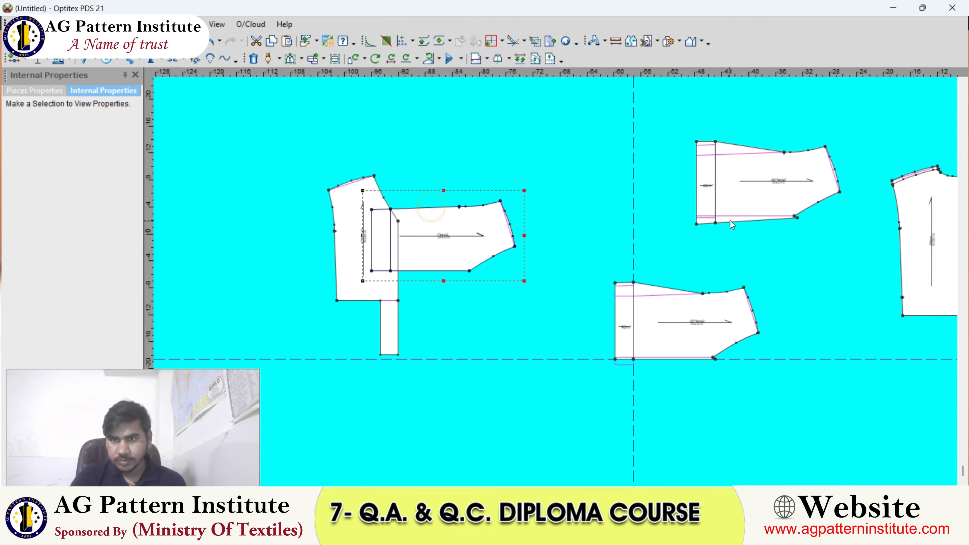
- Move the modified piece's two side-seam points on the hem band outward by X 0, Y 0.75
scroll(715, 235, up, 2)
scroll(556, 282, down, 3)
scroll(556, 282, up, 5)
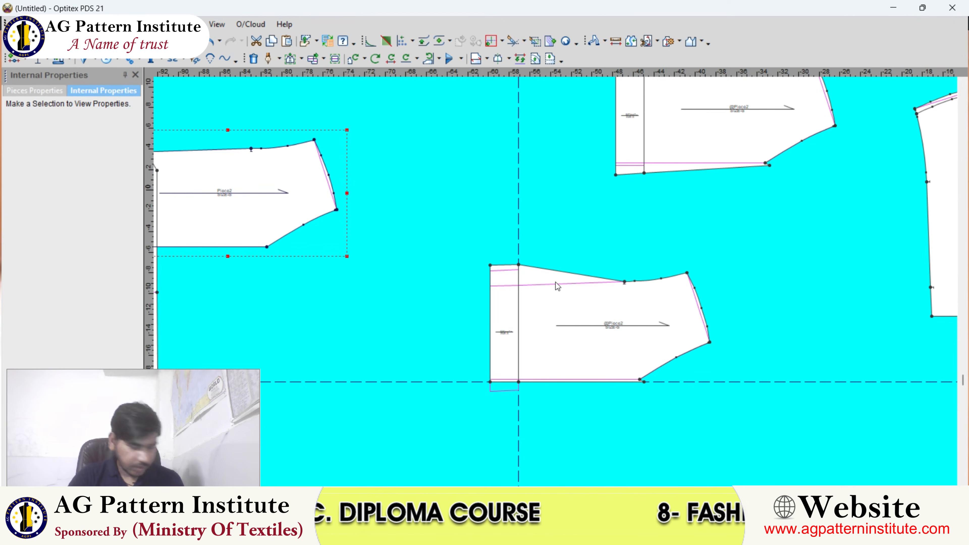
drag(619, 245, 603, 264)
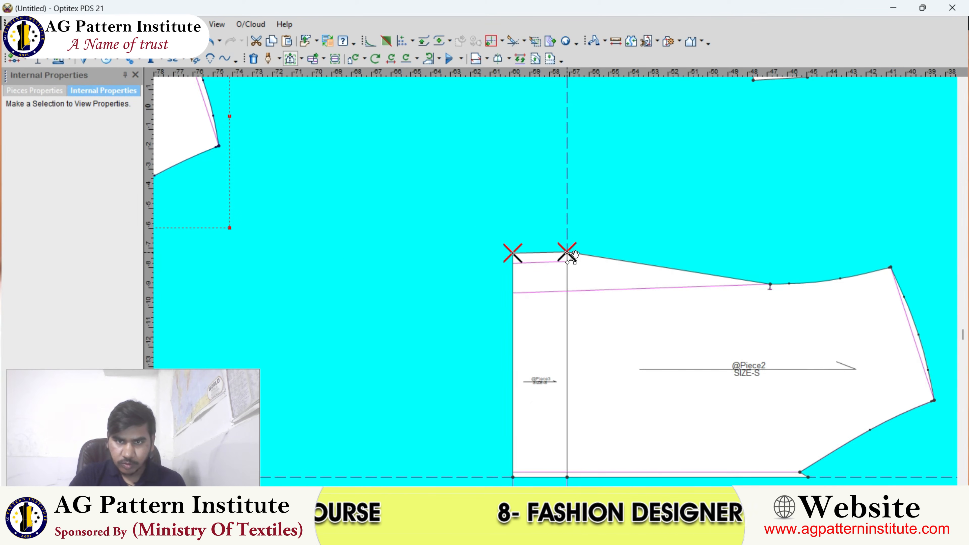
click(567, 217)
key(Tab)
key(BackSpace)
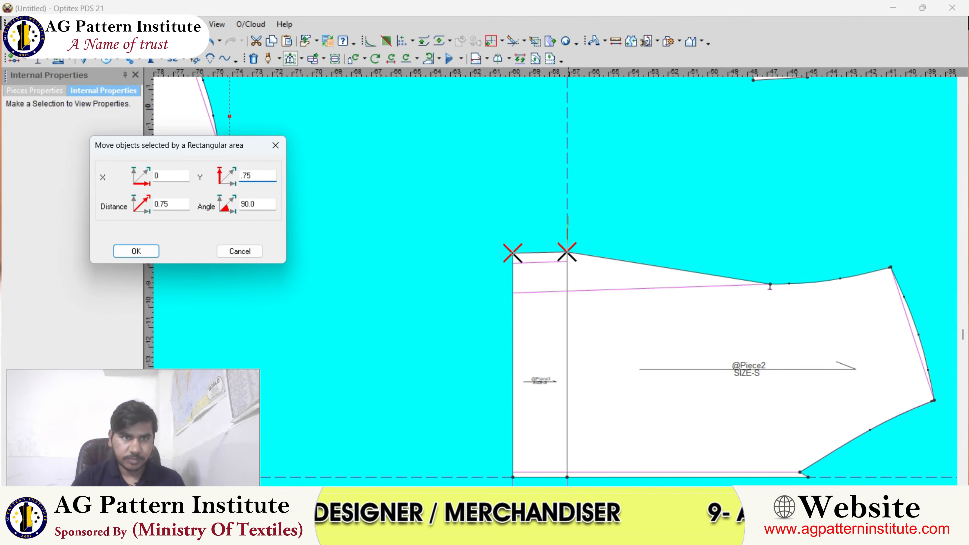
click(134, 251)
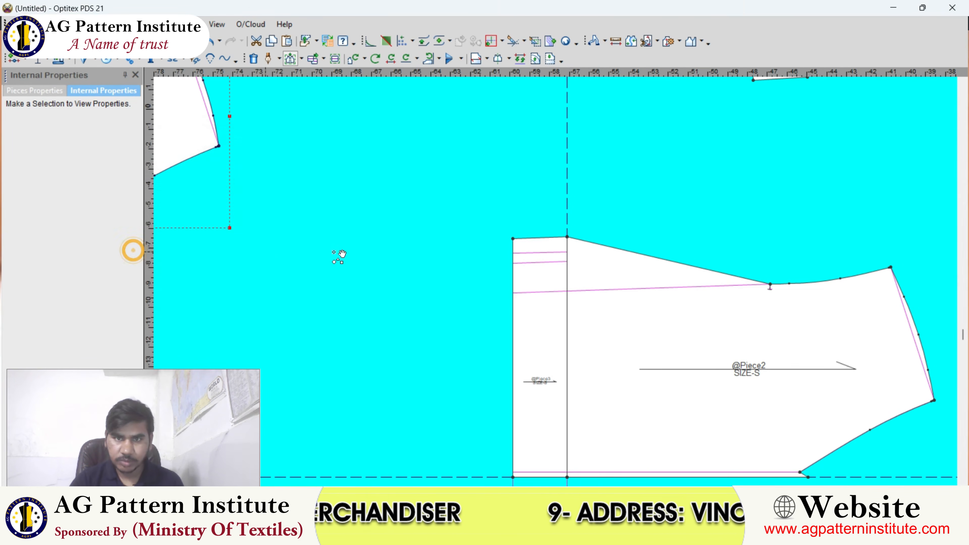
- Rotate the modified front piece and its hem band upright and move them to the empty area below the other pieces
scroll(502, 214, down, 2)
click(507, 221)
scroll(557, 285, down, 1)
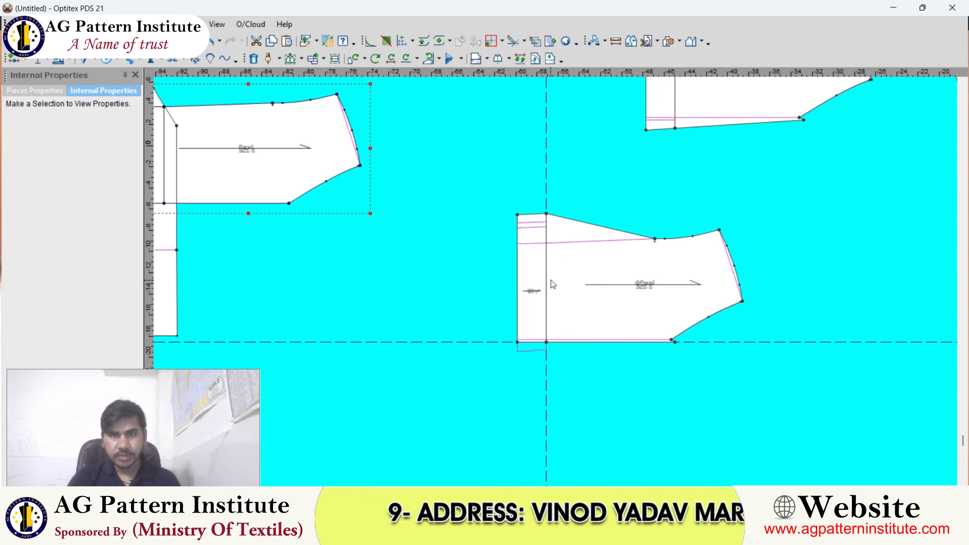
scroll(554, 281, up, 5)
scroll(555, 287, down, 7)
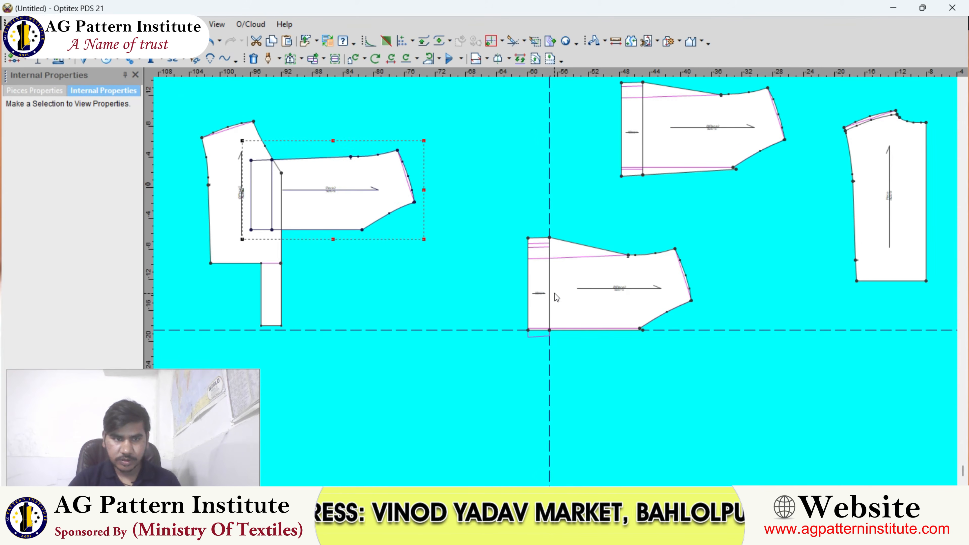
drag(747, 428, 746, 428)
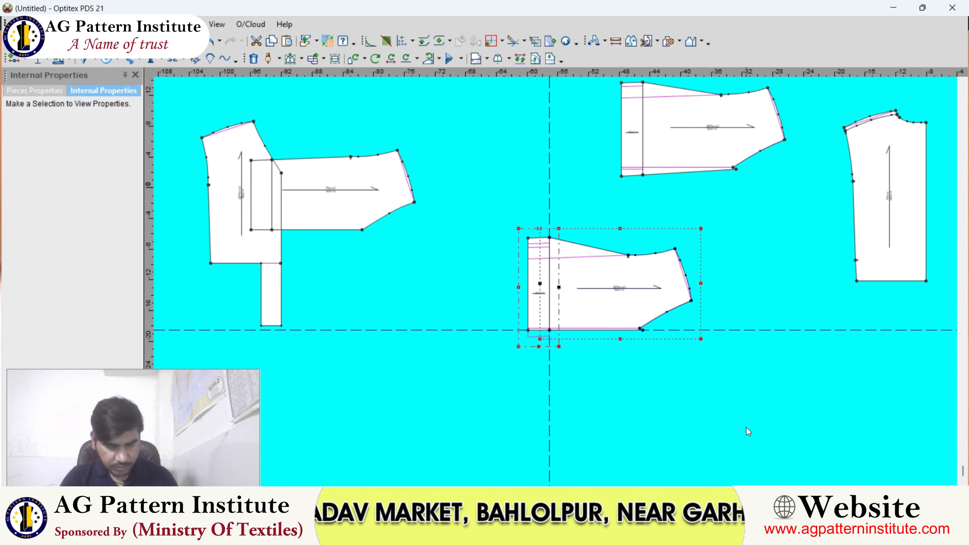
key(bracketleft)
key(space)
scroll(476, 314, down, 2)
click(477, 361)
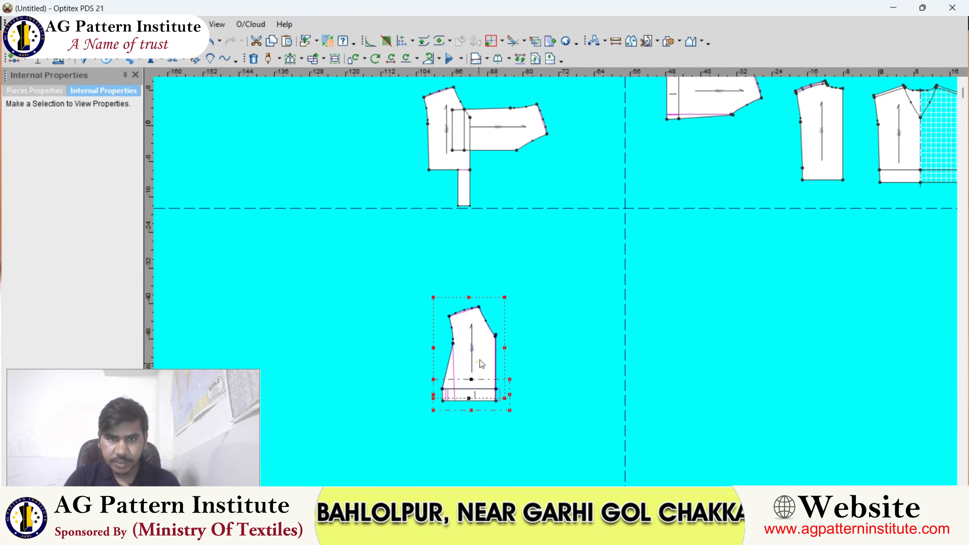
scroll(479, 363, up, 2)
scroll(603, 303, down, 3)
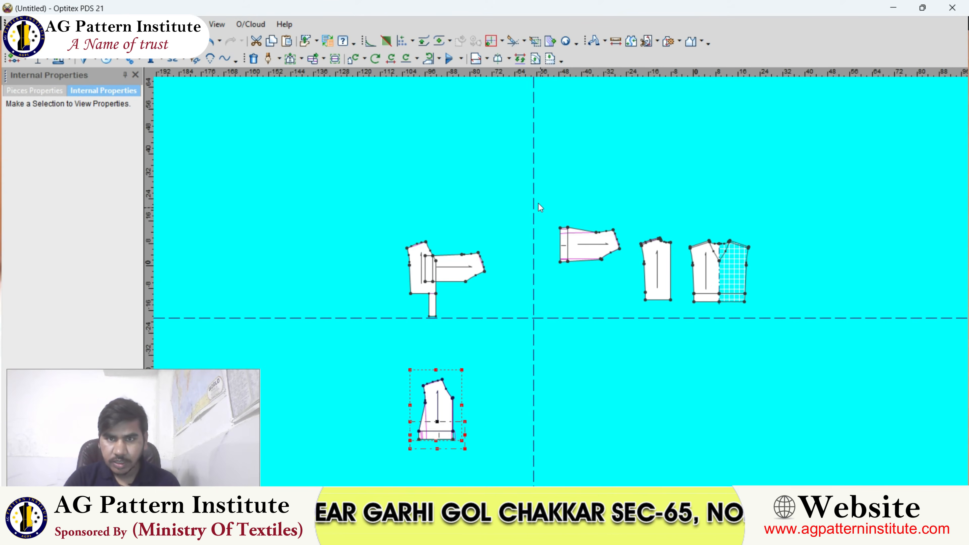
- Rotate the other front piece and its hem band upright and place them beside the modified front
drag(639, 315, 649, 320)
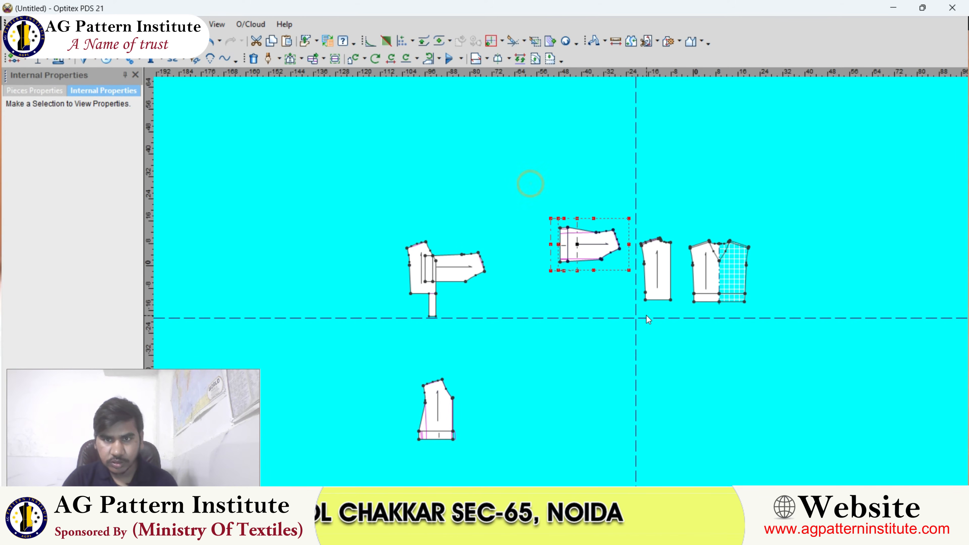
key(bracketleft)
scroll(481, 362, up, 4)
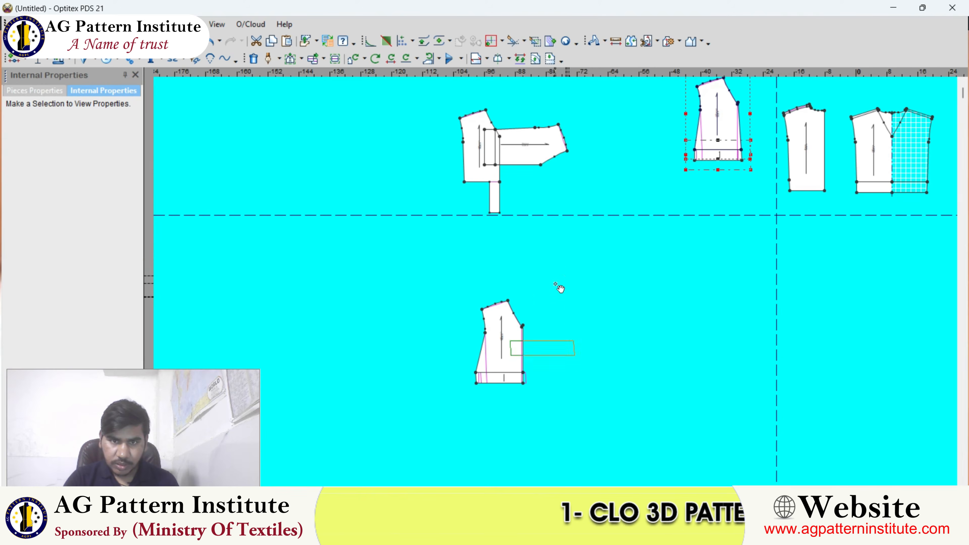
click(589, 329)
scroll(563, 329, up, 3)
key(space)
click(524, 265)
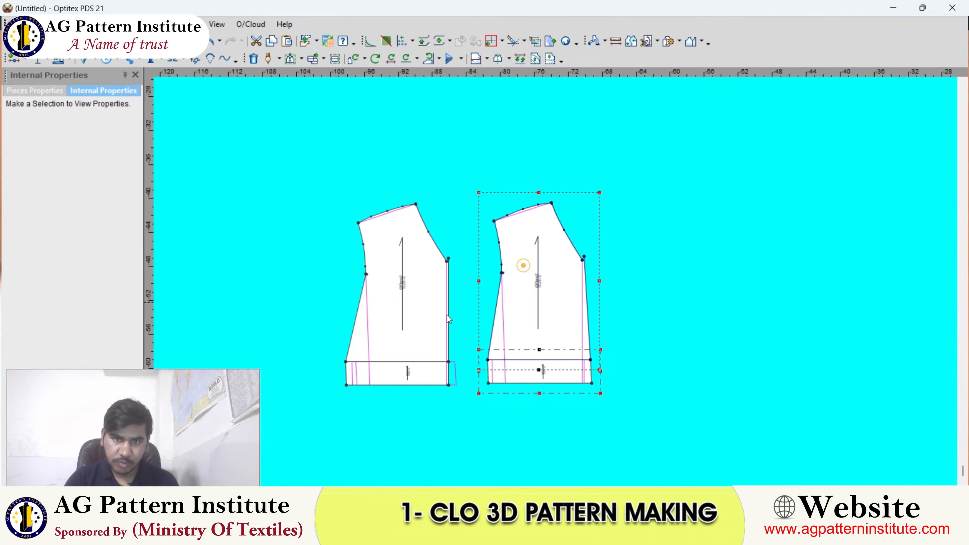
- Separate the hem band from the lower edge of the modified front piece with the straight centre front
key(space)
click(397, 305)
scroll(398, 305, up, 2)
key(space)
click(597, 386)
scroll(595, 385, down, 2)
scroll(561, 229, up, 3)
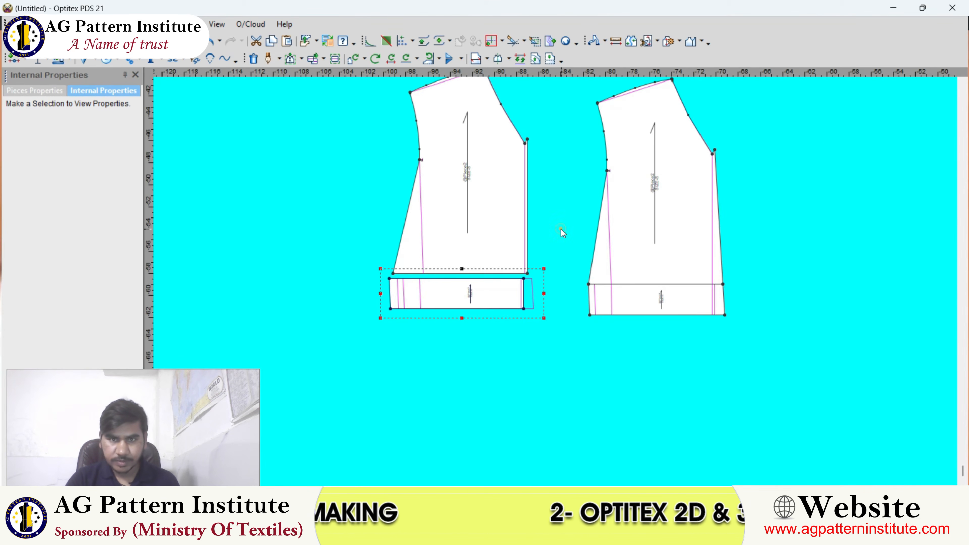
- Switch to the reference photo and examine the twist knot and the hem shape at the centre front
click(622, 534)
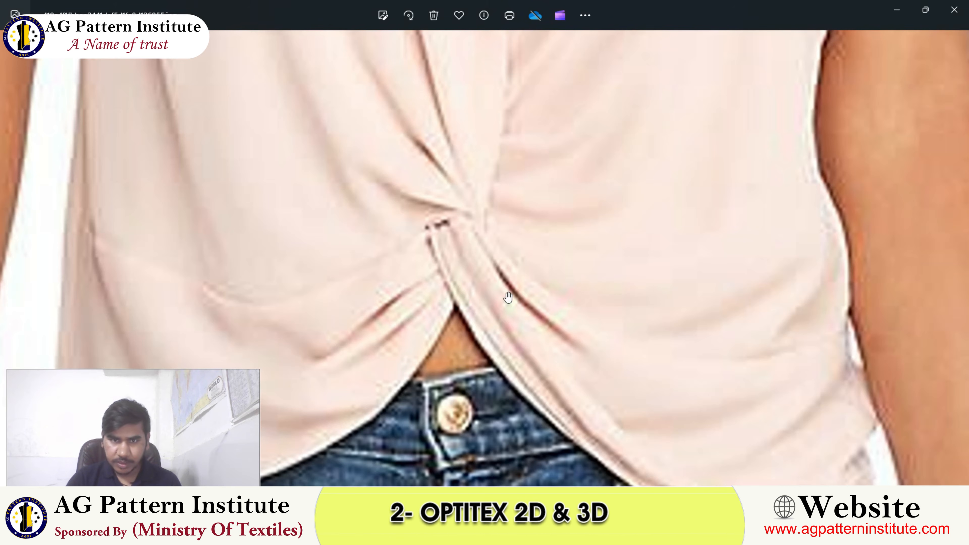
scroll(489, 290, down, 2)
scroll(440, 264, down, 3)
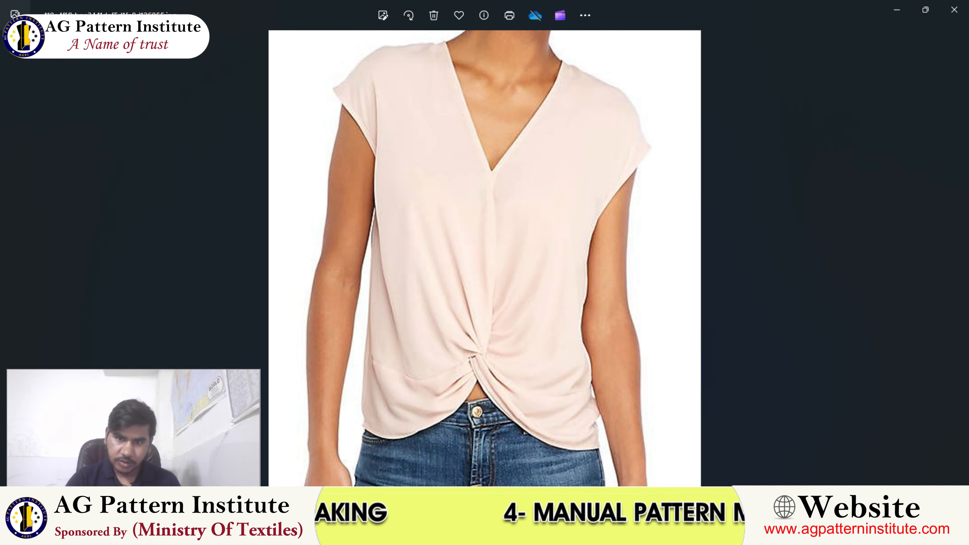
click(624, 533)
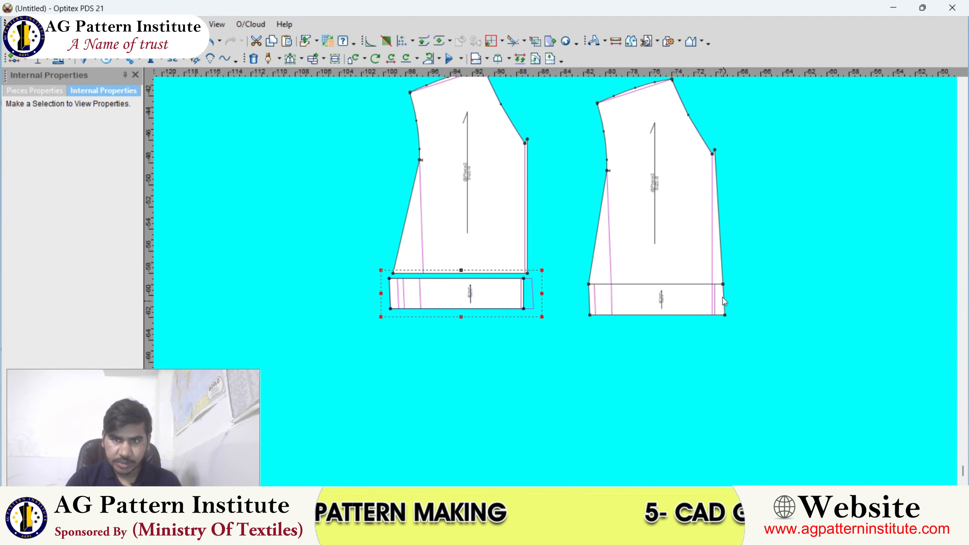
click(624, 533)
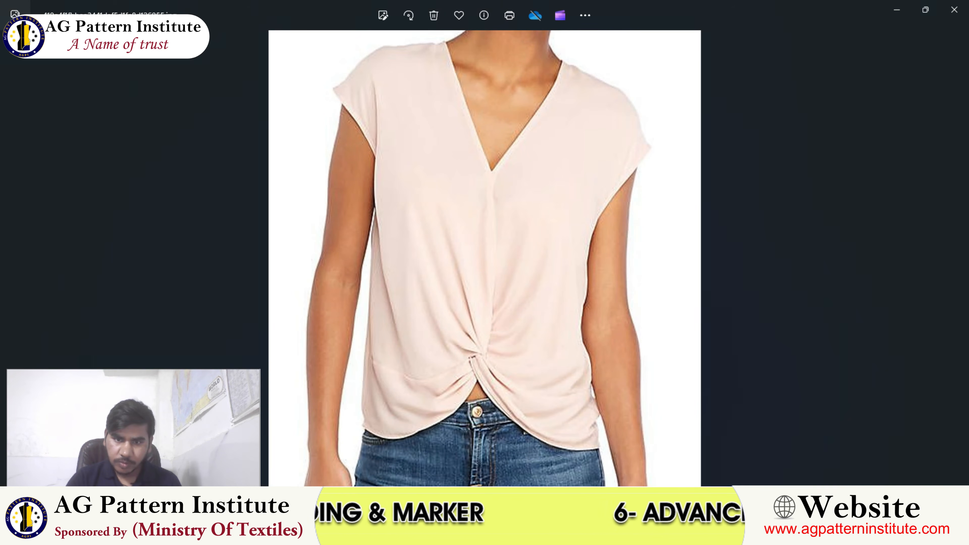
key(alt+Tab)
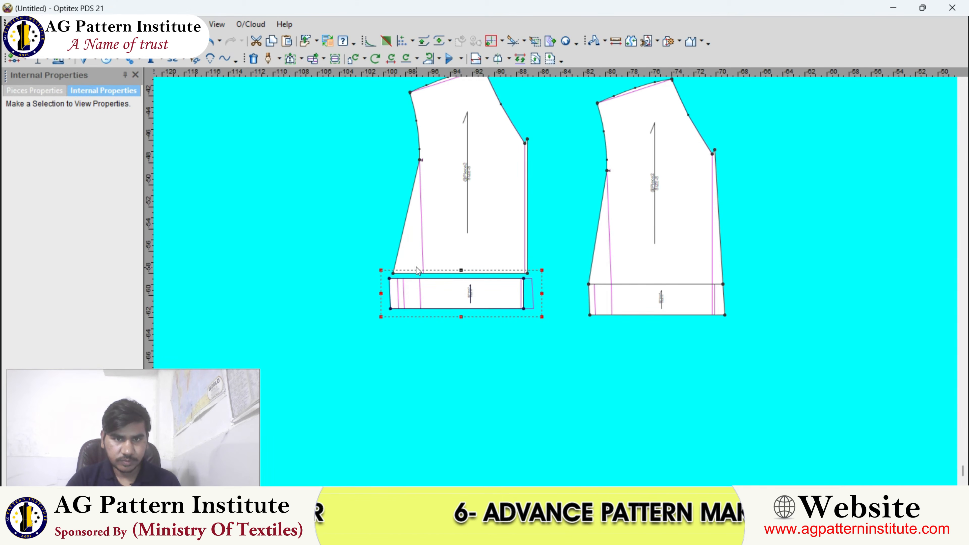
- Move the detached hem band farther below the modified front piece and display the segment lengths
middle_drag(416, 272, 556, 281)
scroll(556, 281, up, 1)
scroll(556, 282, up, 4)
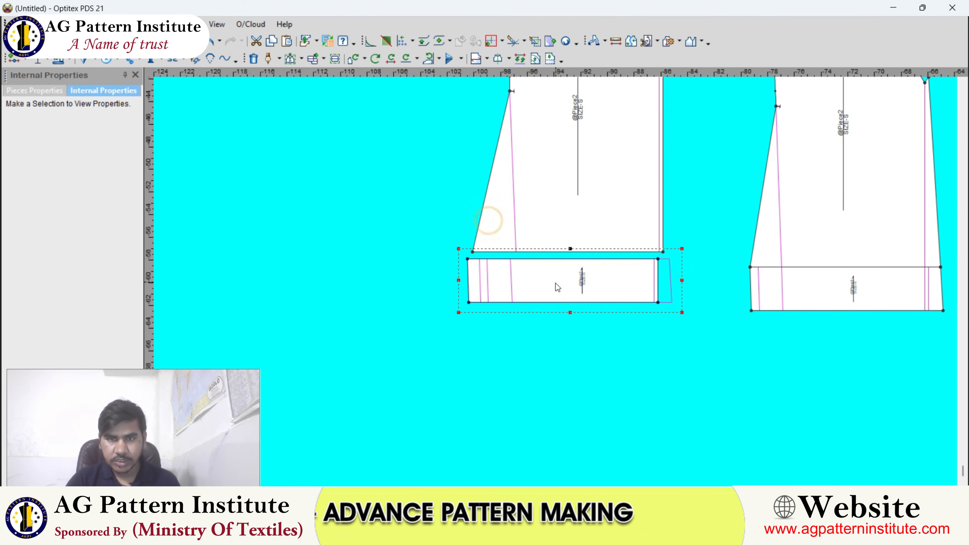
scroll(557, 299, down, 1)
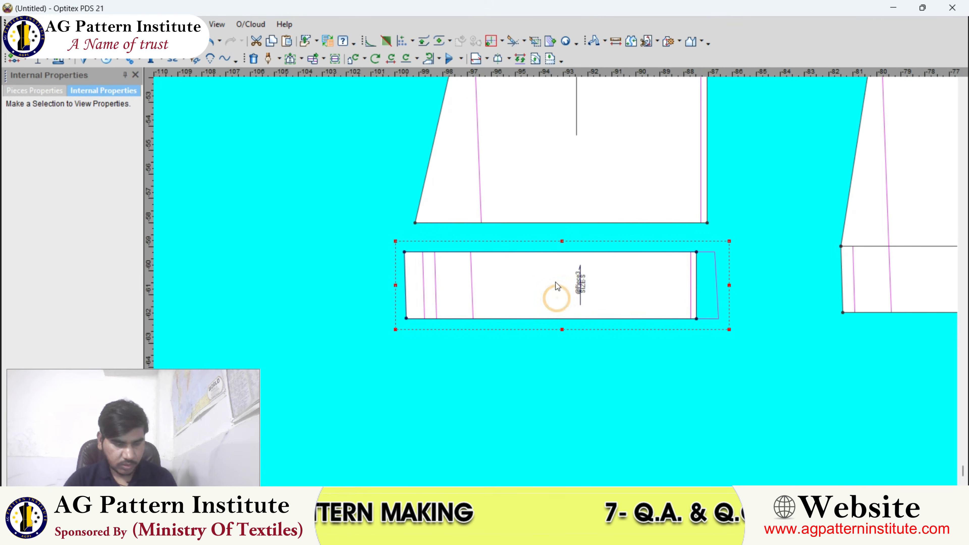
drag(565, 266, 572, 319)
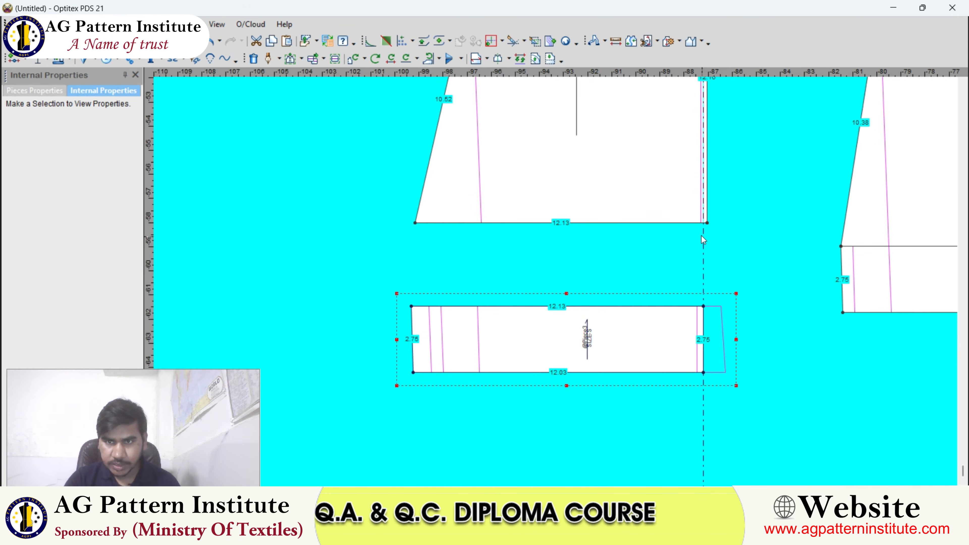
- Place a vertical guide on the modified front's centre-front edge and add a parallel guide at distance -3
scroll(706, 239, up, 2)
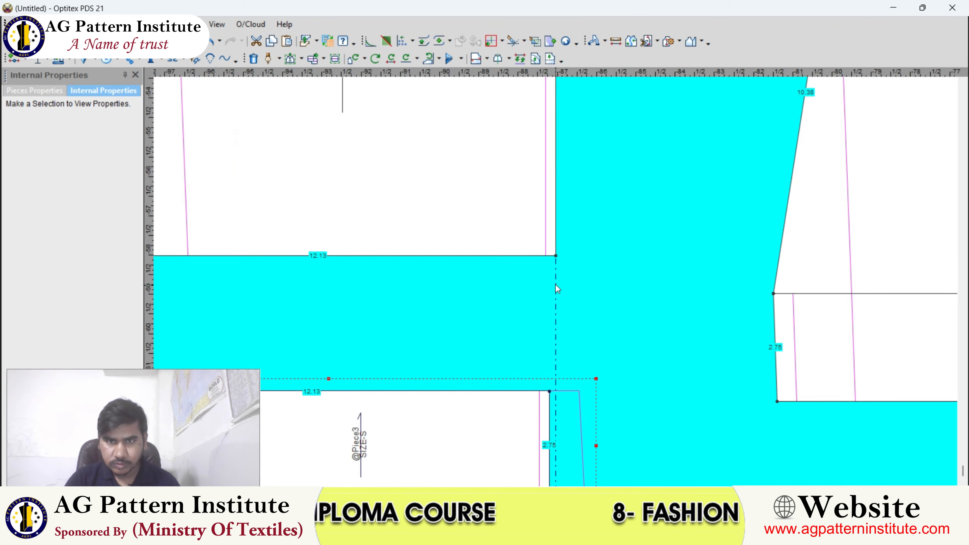
double_click(556, 285)
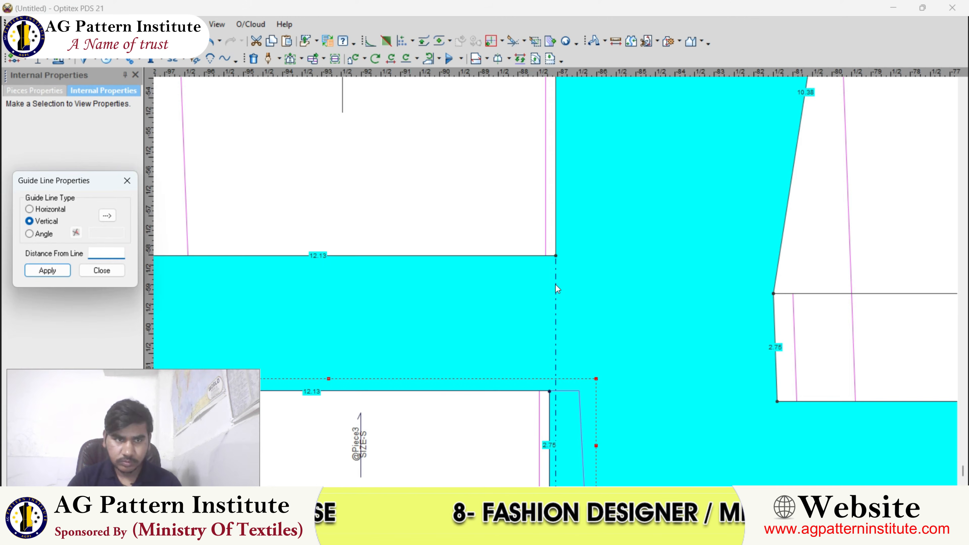
text(-3)
key(Return)
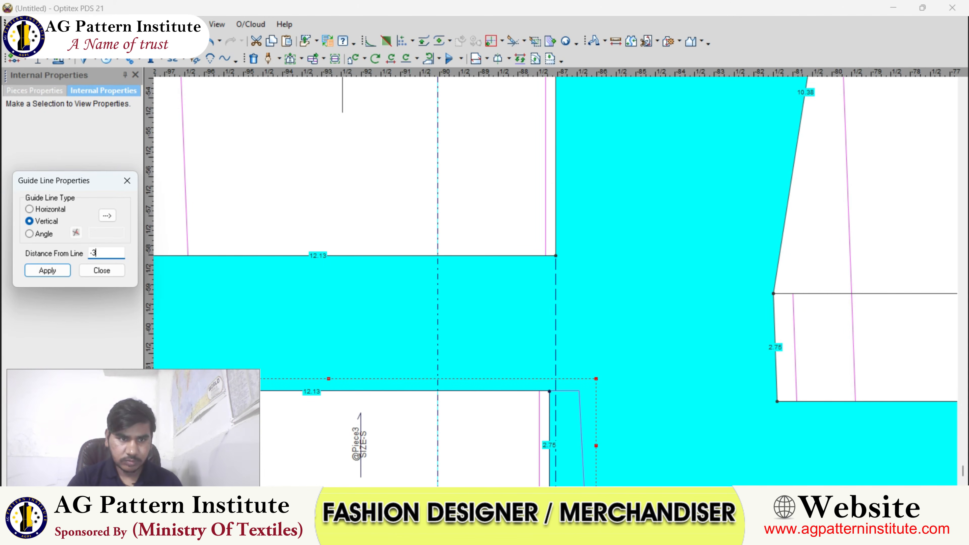
click(102, 270)
scroll(561, 281, down, 3)
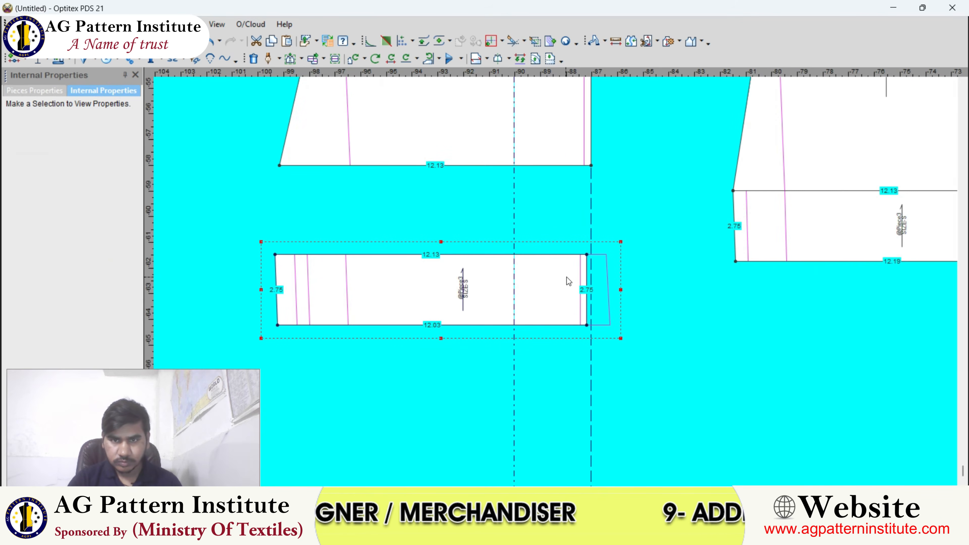
- Place a horizontal guide on the modified front's lower edge and add a parallel guide at distance -9
scroll(556, 285, up, 1)
drag(603, 76, 587, 256)
scroll(587, 259, down, 3)
scroll(546, 302, up, 2)
click(556, 280)
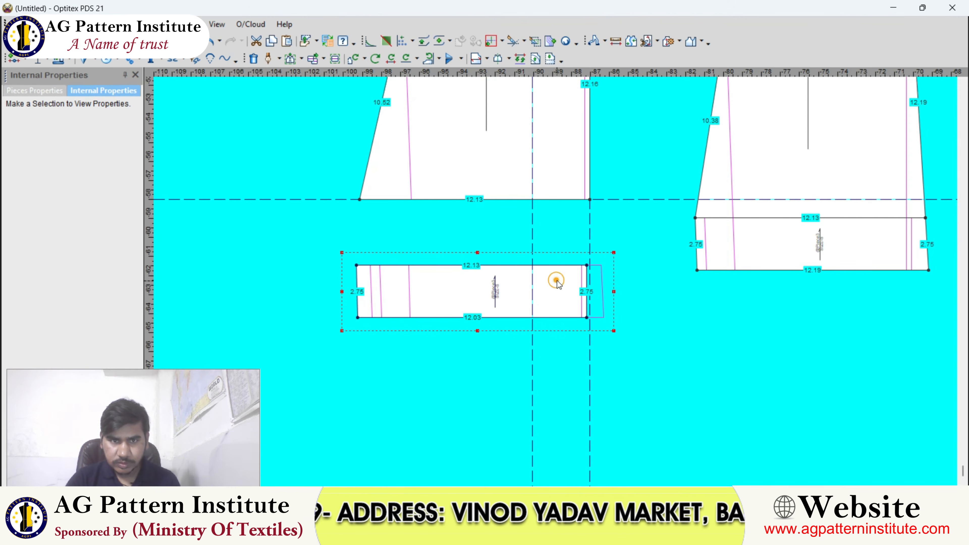
double_click(619, 200)
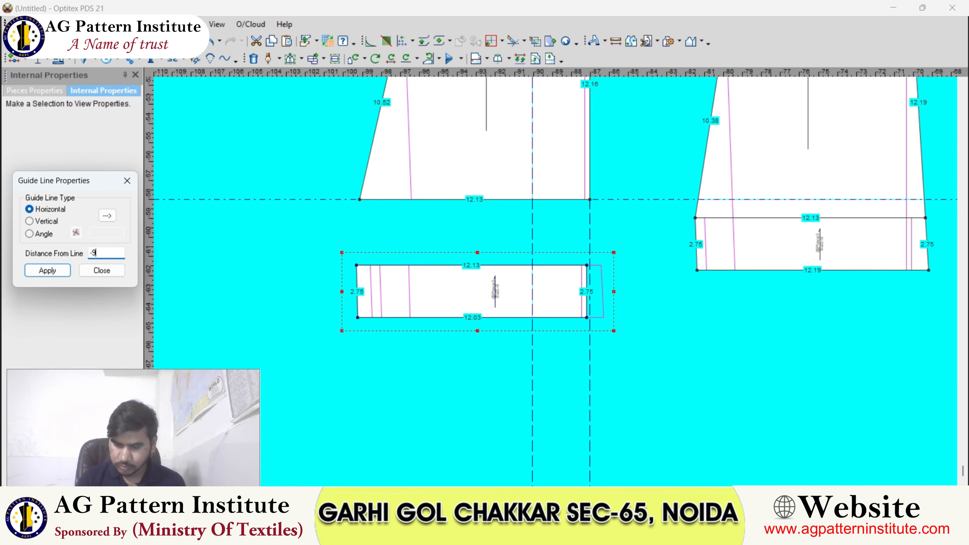
click(101, 270)
- Move the hem band aside and add a grading point on the front's lower edge at the inner vertical guide
drag(515, 299, 331, 278)
key(m)
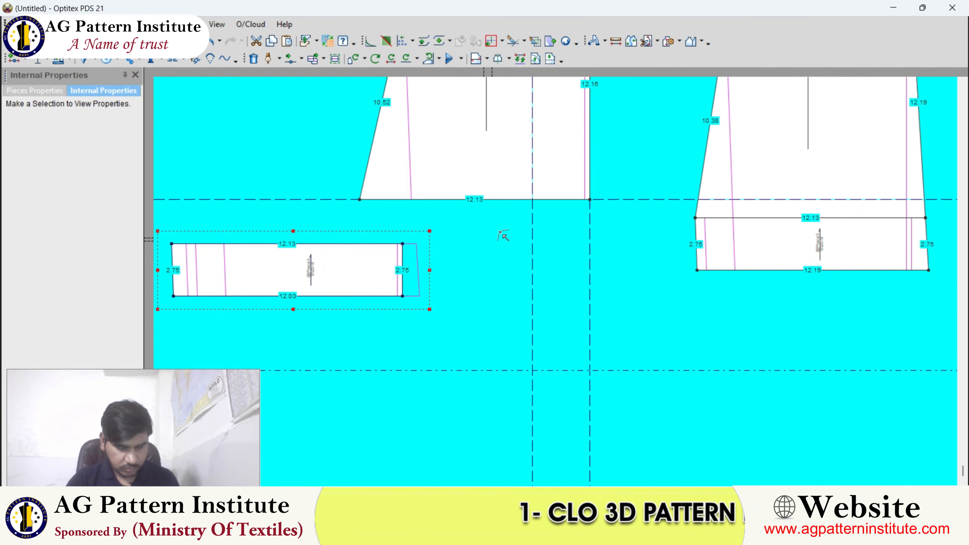
scroll(496, 238, up, 3)
click(591, 232)
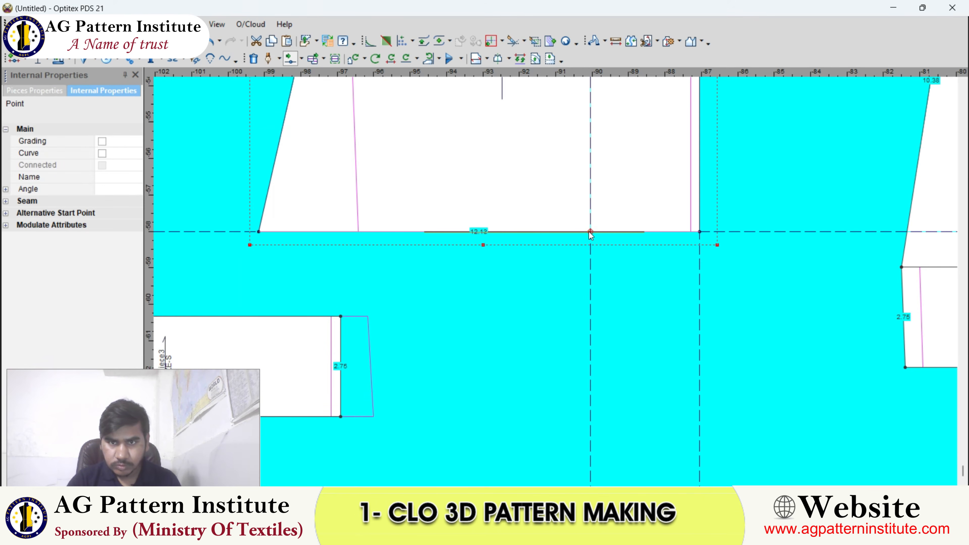
click(591, 233)
click(309, 318)
click(100, 141)
- Add two points on the 3-wide edge portion and move them to the lower guide intersections, forming a 3 by 9 extension strip
click(609, 232)
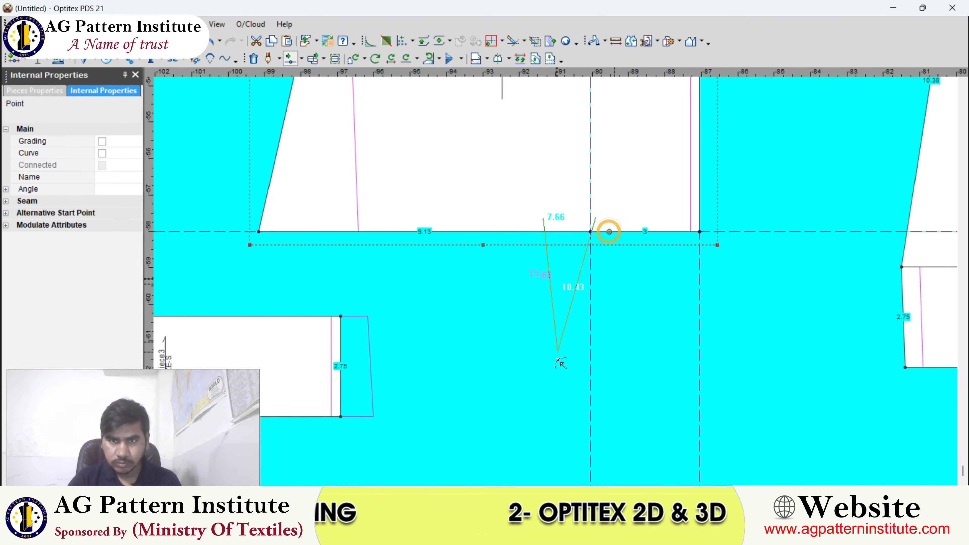
scroll(559, 349, down, 2)
click(544, 376)
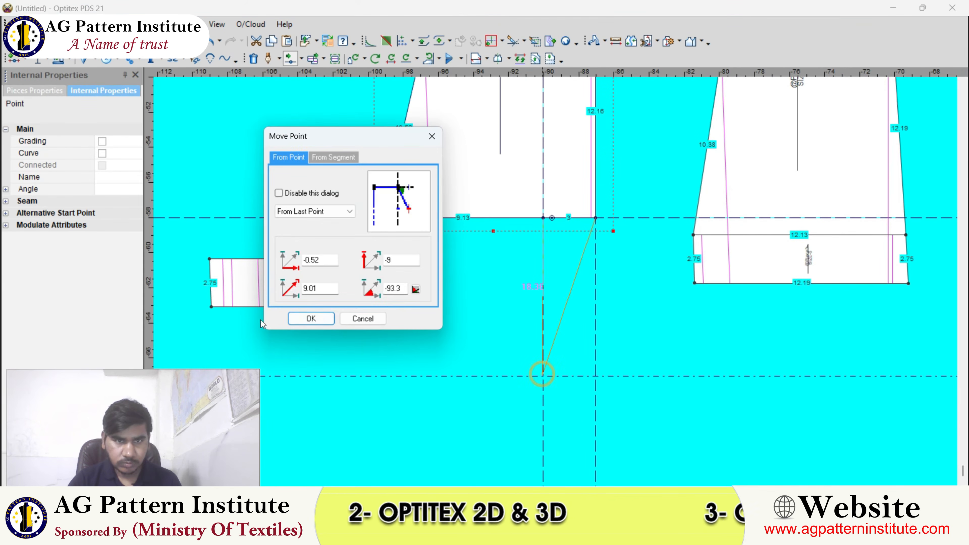
click(298, 318)
click(585, 253)
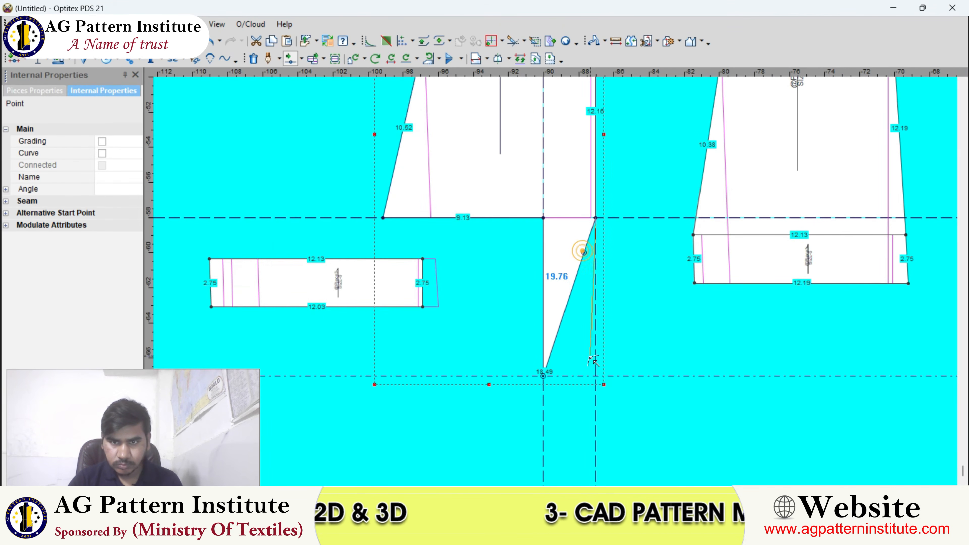
click(595, 376)
click(311, 318)
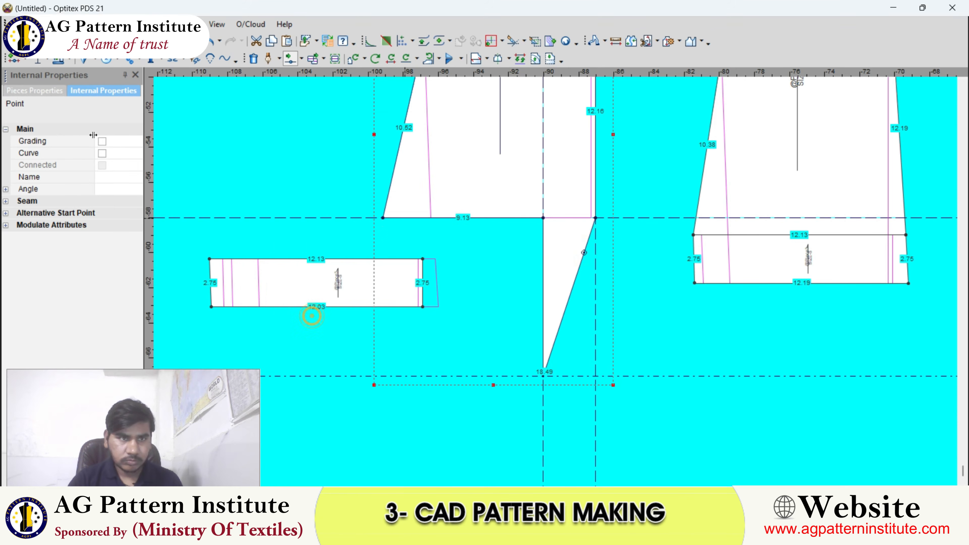
- Turn the extension strip's two lower corner points into grading points
click(484, 271)
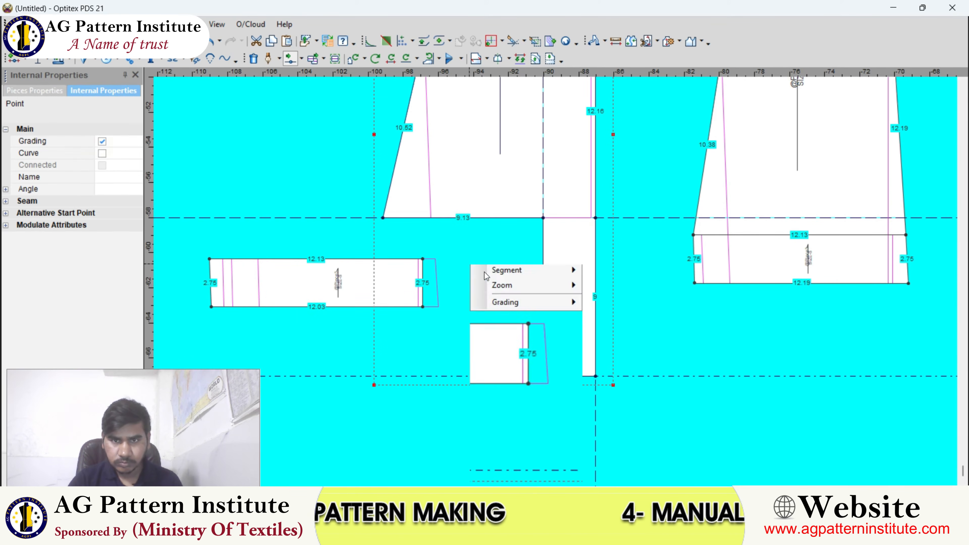
click(543, 376)
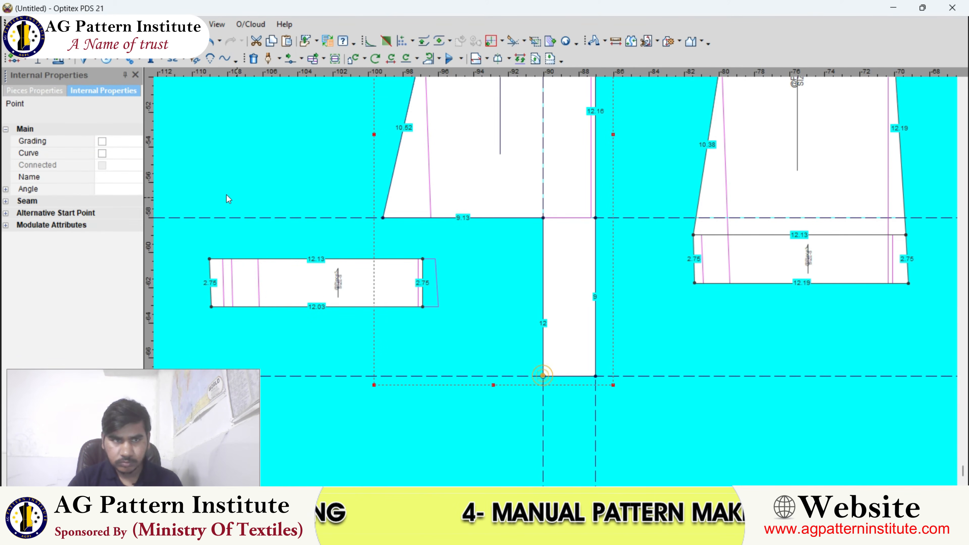
click(102, 142)
click(506, 269)
scroll(555, 284, down, 1)
scroll(538, 277, up, 4)
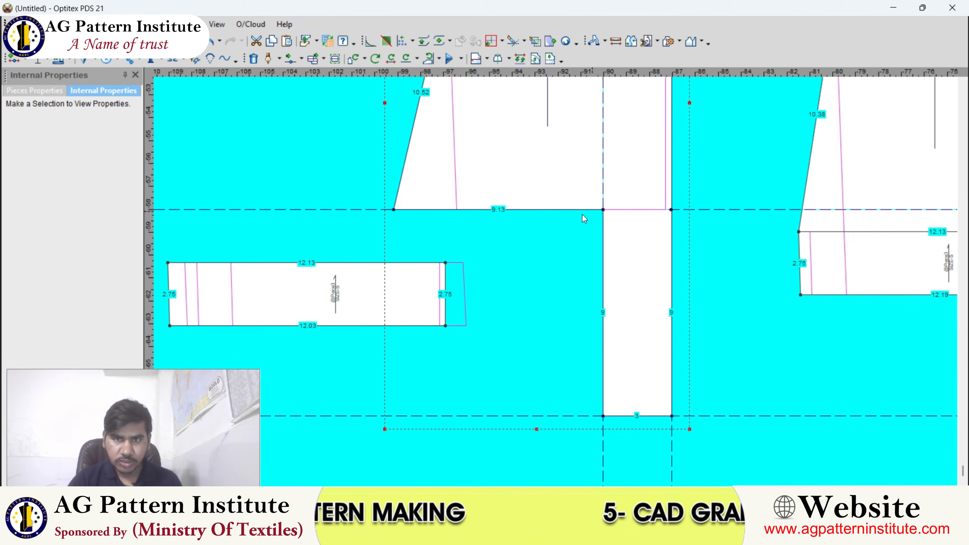
- Move the back piece from the original blocks to the area beside the developed front pieces
scroll(549, 280, down, 2)
scroll(561, 281, up, 1)
scroll(569, 281, down, 3)
scroll(553, 264, down, 2)
scroll(595, 275, up, 5)
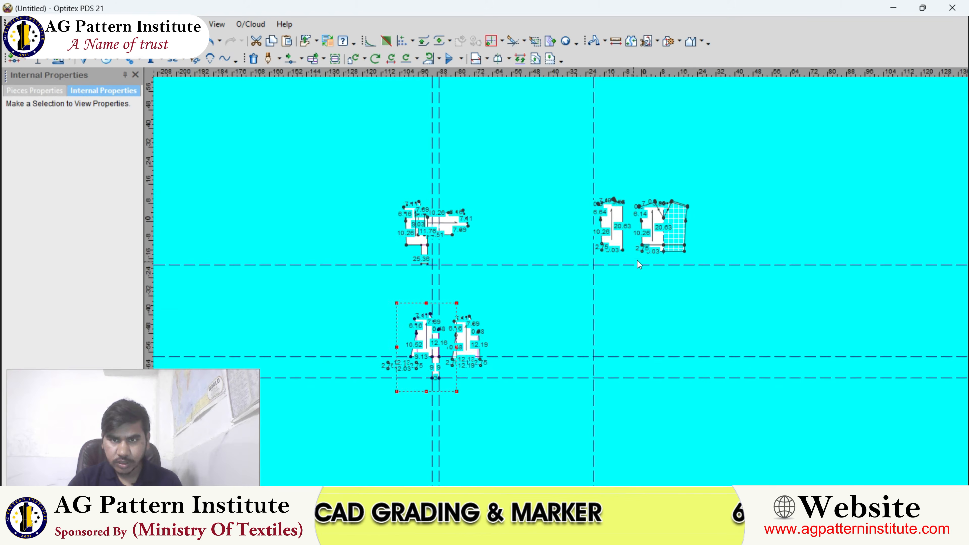
click(564, 248)
scroll(504, 357, down, 3)
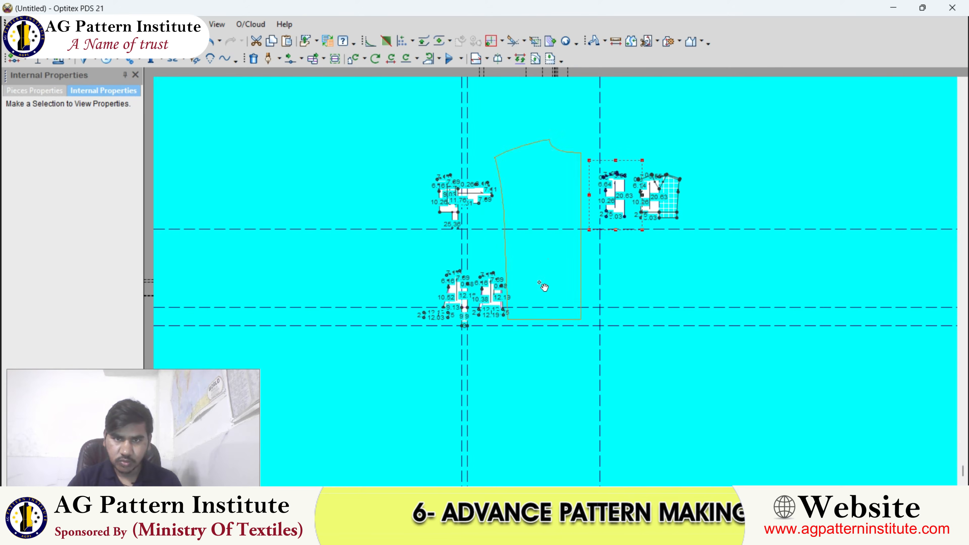
scroll(552, 281, up, 5)
click(401, 193)
scroll(419, 199, up, 1)
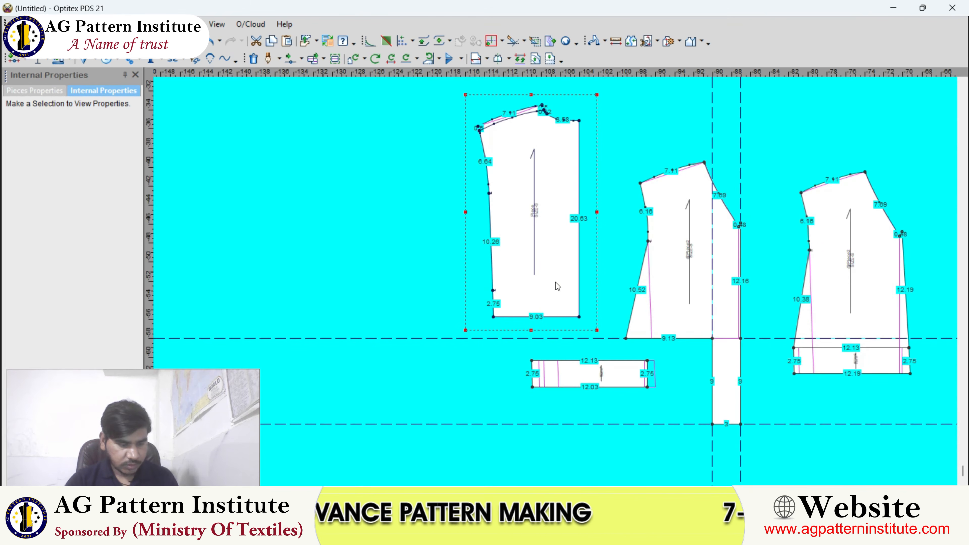
- Move the corner at the outer end of the front's lower edge inward by 0.10 horizontally
key(l)
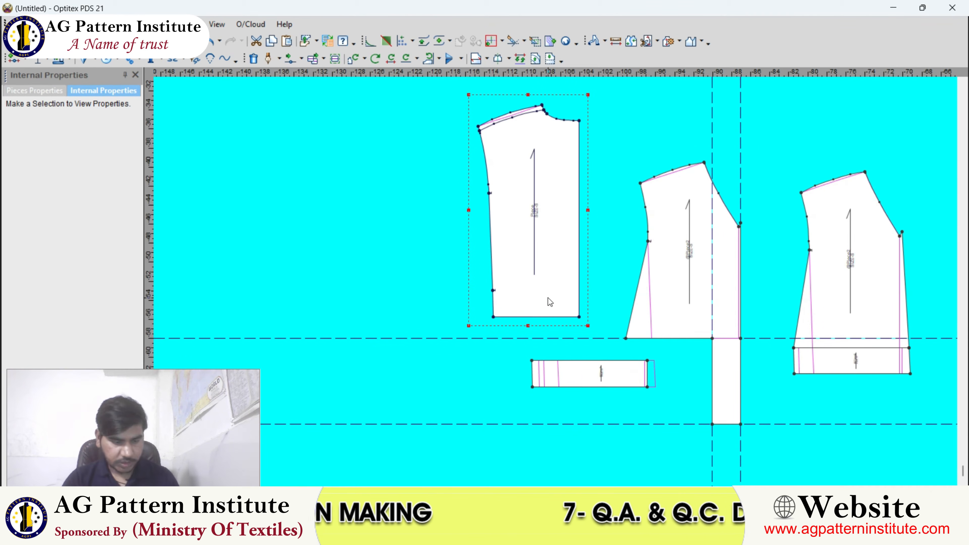
key(l)
scroll(650, 341, up, 4)
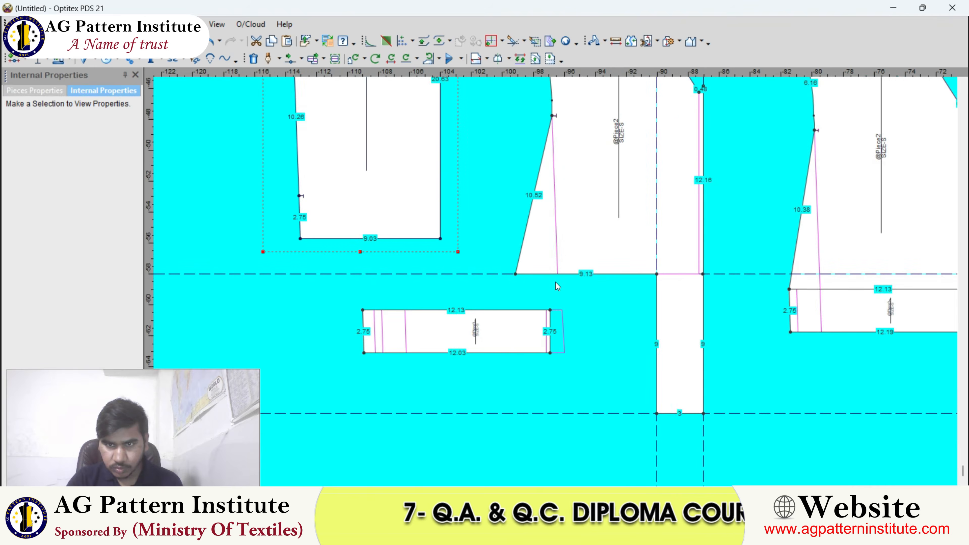
key(m)
scroll(529, 263, up, 1)
click(513, 286)
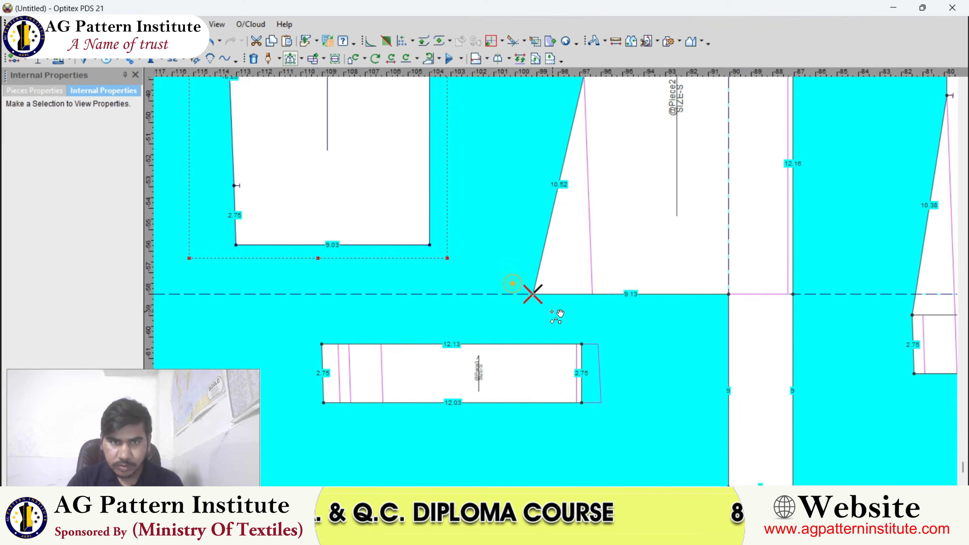
scroll(556, 316, up, 1)
click(539, 253)
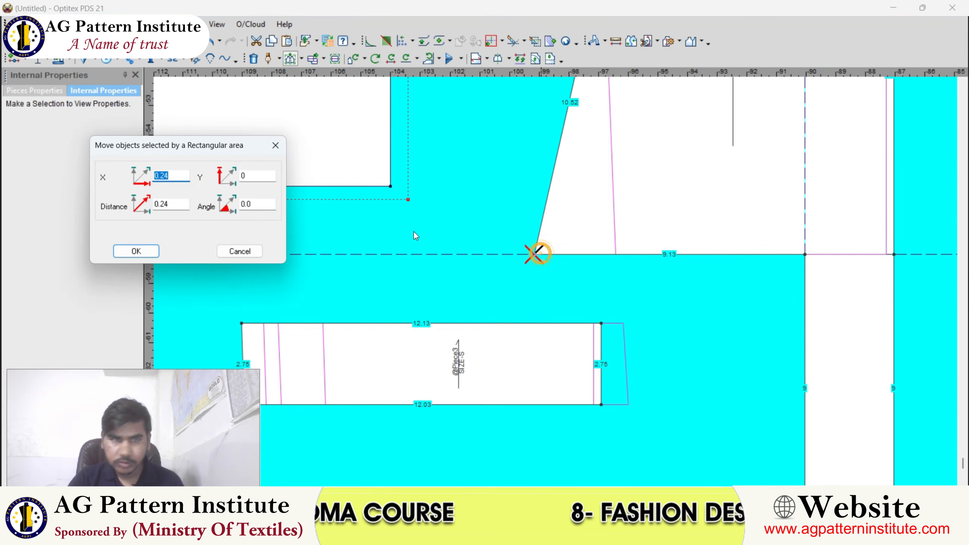
key(BackSpace)
text(.10)
key(Return)
scroll(420, 236, down, 1)
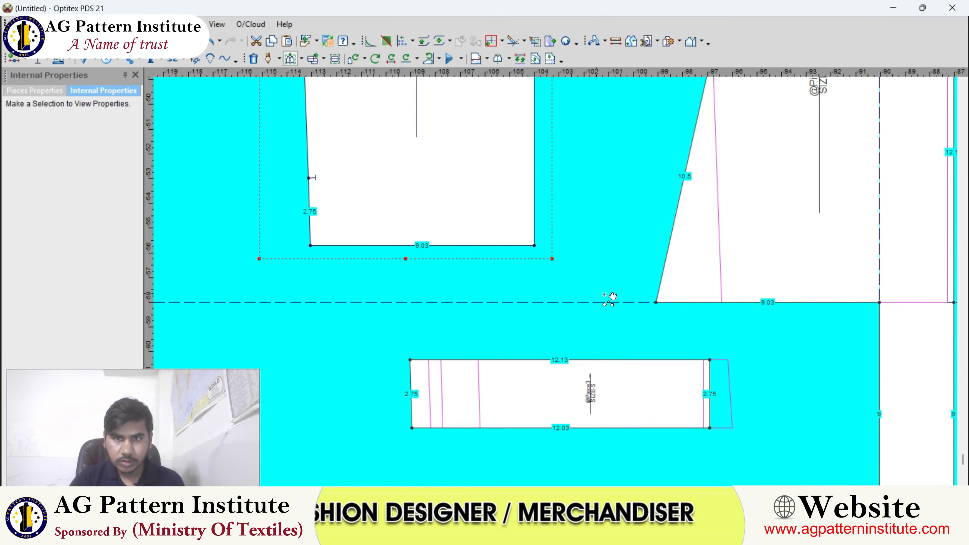
scroll(611, 206, down, 3)
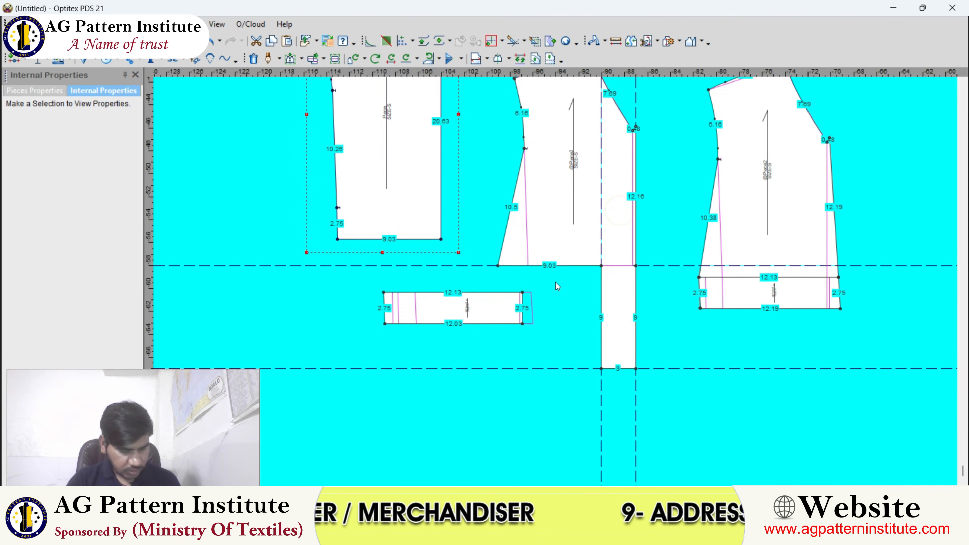
- Add two notches 0.75 from the inner corner, one on the front's lower edge and one on the extension strip's side
scroll(590, 267, up, 2)
scroll(610, 290, up, 3)
click(557, 289)
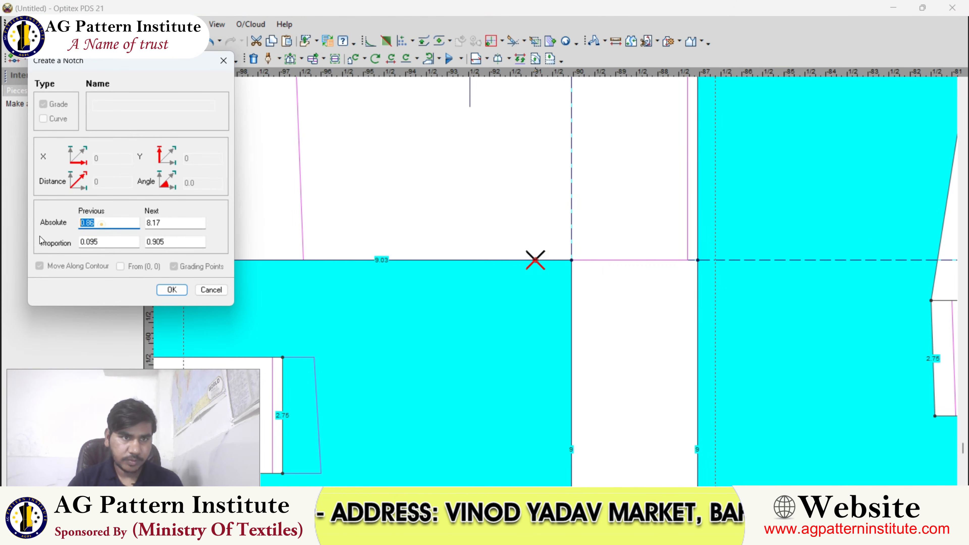
text(.75)
key(Return)
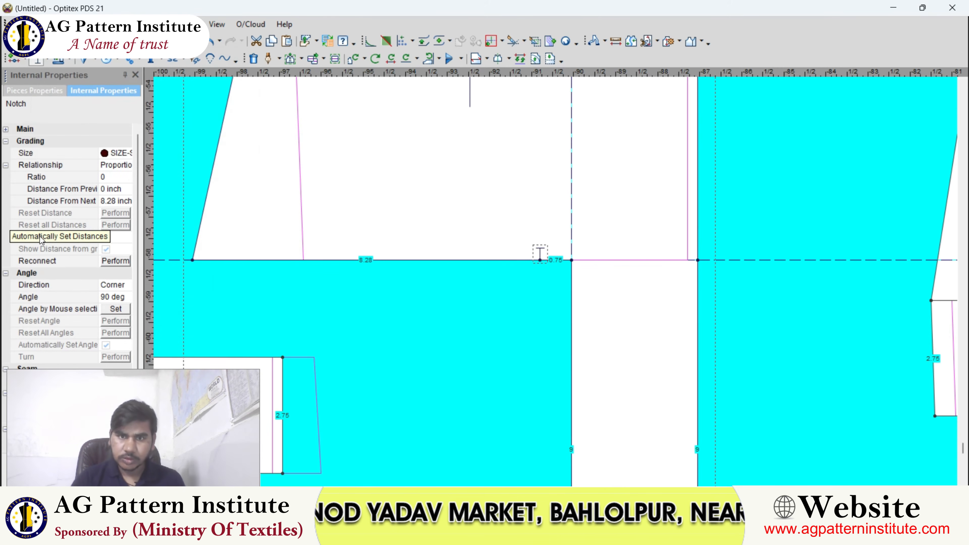
click(571, 287)
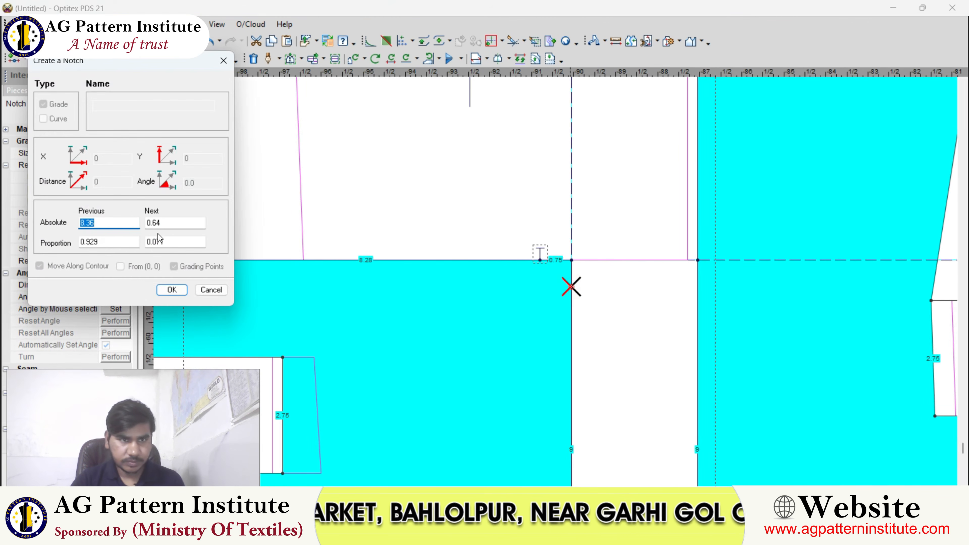
double_click(169, 226)
text(.75)
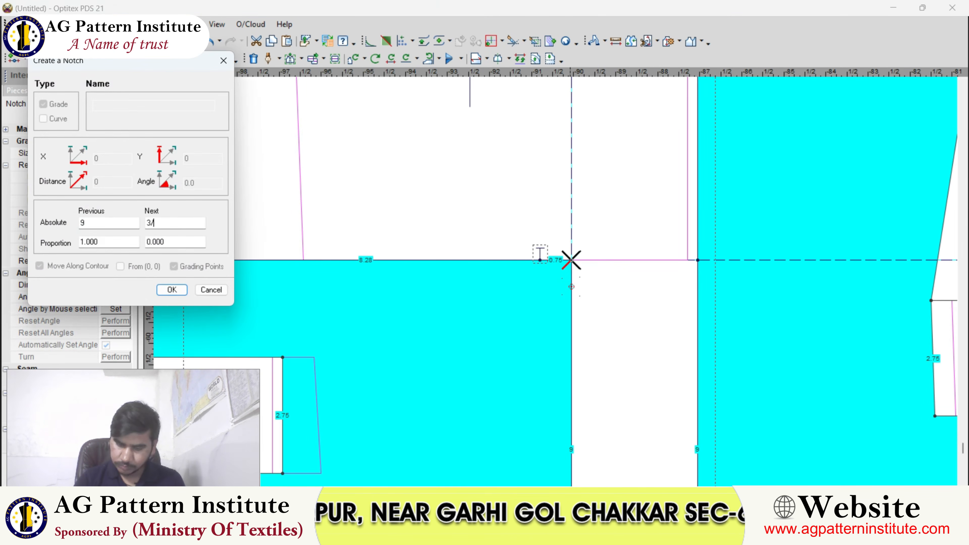
key(Return)
- Hide the segment lengths and cut the loose hem band lying below the developed front out of the workspace
scroll(448, 283, down, 4)
right_click(517, 219)
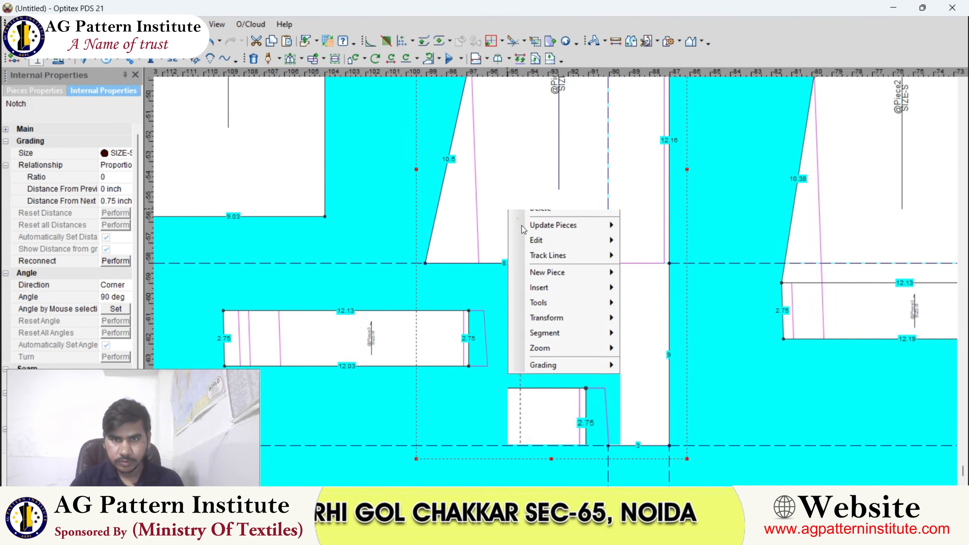
key(Escape)
scroll(517, 219, down, 3)
key(F4)
scroll(557, 280, up, 6)
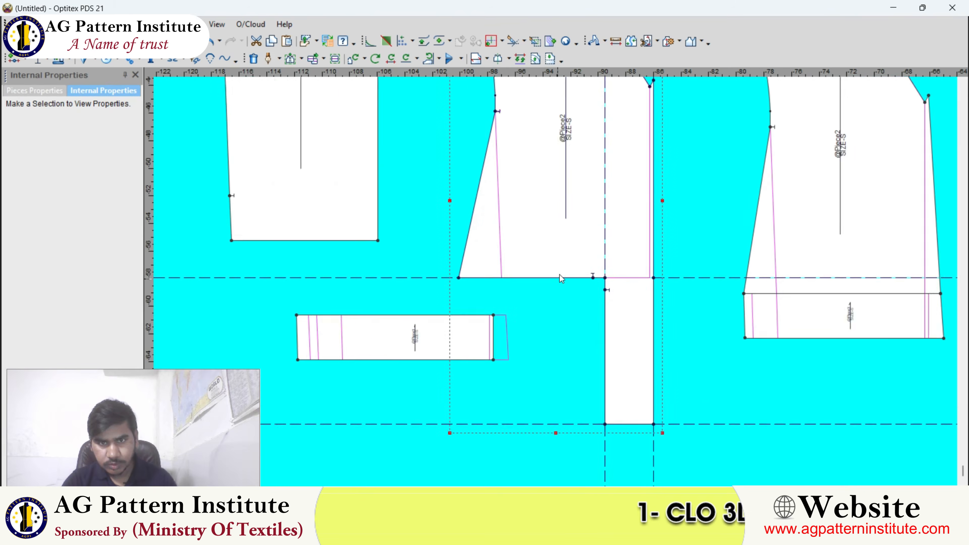
click(563, 256)
scroll(570, 311, down, 5)
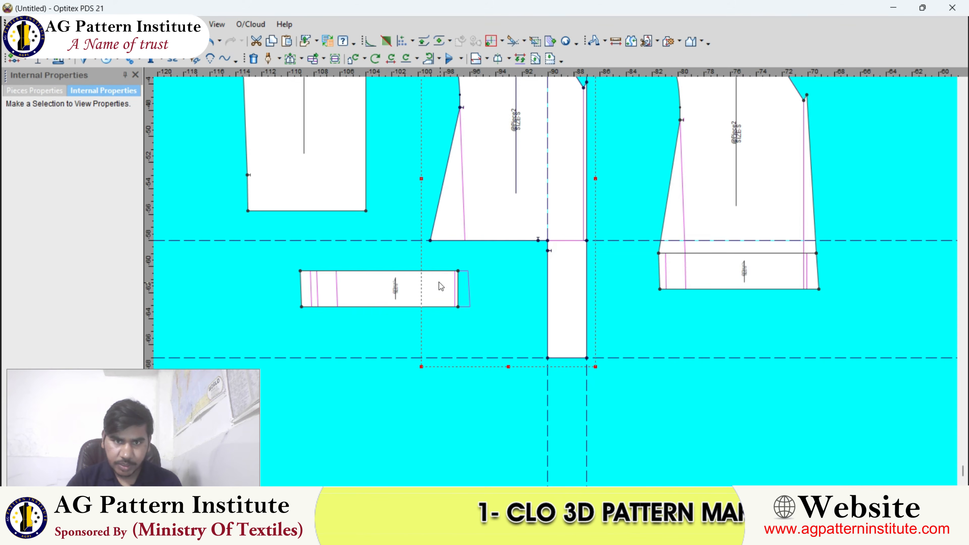
click(391, 298)
click(257, 42)
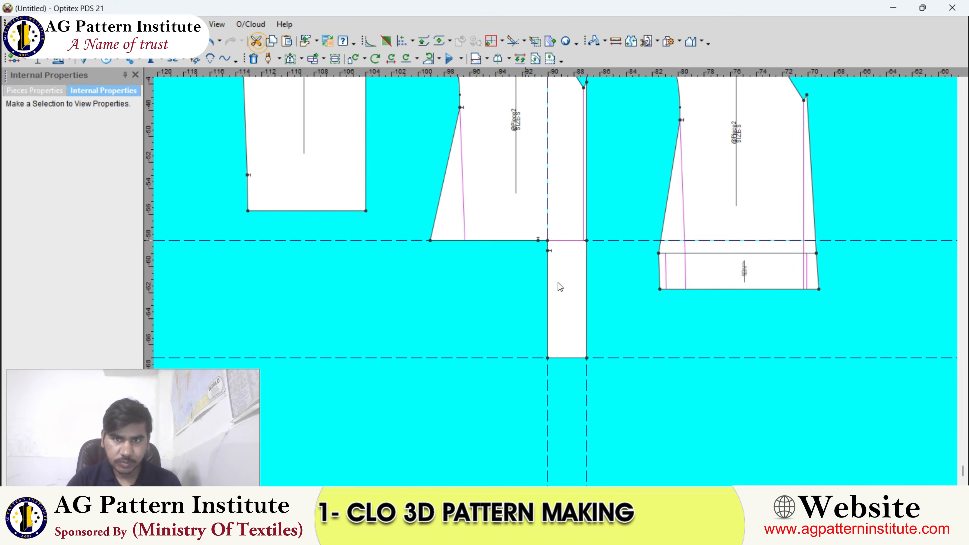
- Clear all guide lines and move the developed front piece up beside the back piece
scroll(518, 242, down, 3)
scroll(553, 280, up, 1)
click(211, 24)
click(292, 256)
scroll(591, 295, up, 1)
click(542, 243)
- Examine the front's lower edge and the notched inner corner of the extension strip
scroll(549, 268, down, 3)
scroll(553, 275, up, 4)
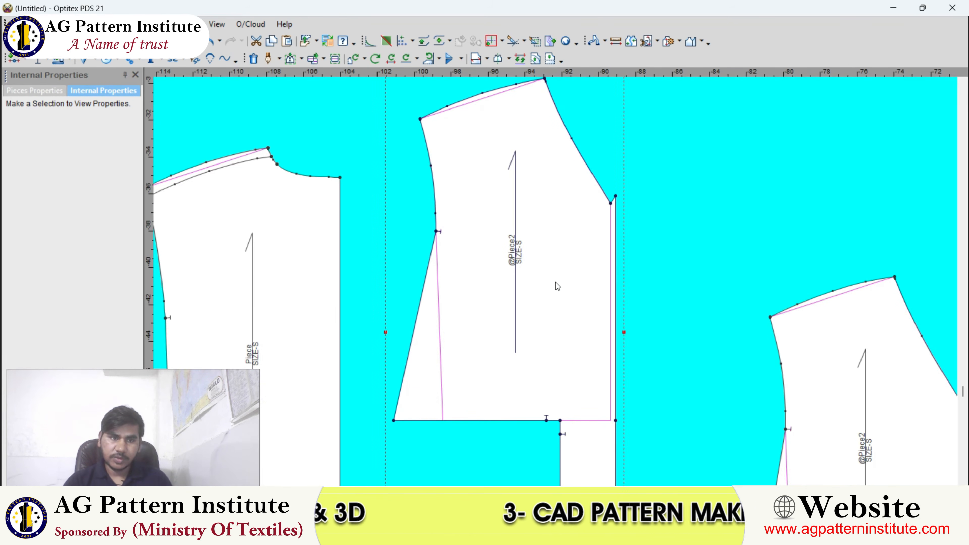
scroll(555, 284, down, 3)
scroll(557, 306, up, 3)
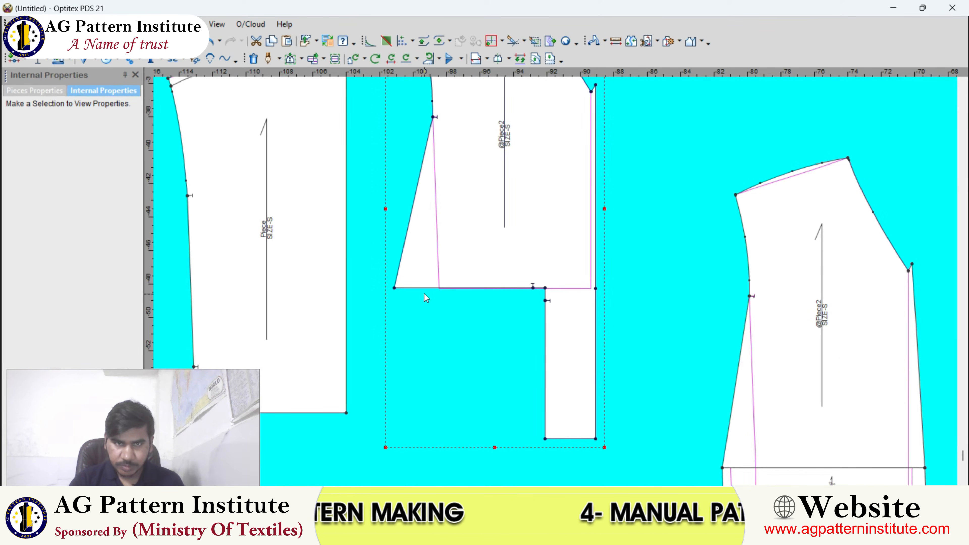
scroll(557, 280, down, 2)
scroll(556, 276, up, 3)
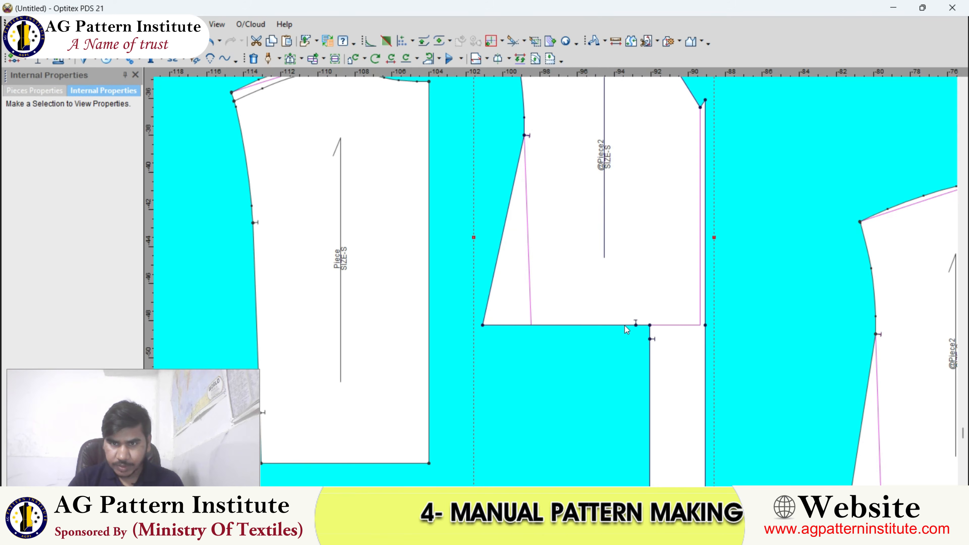
scroll(556, 275, down, 1)
scroll(556, 275, up, 3)
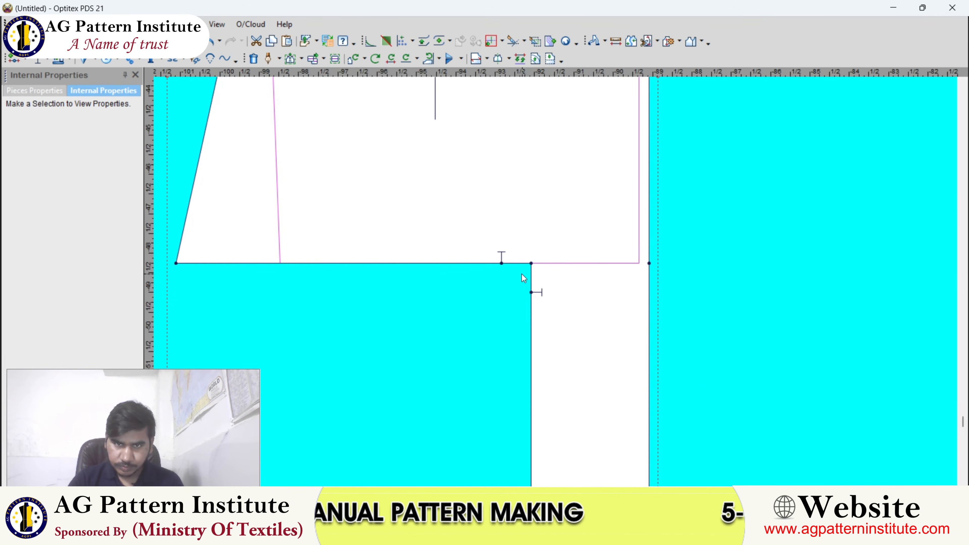
scroll(560, 268, down, 2)
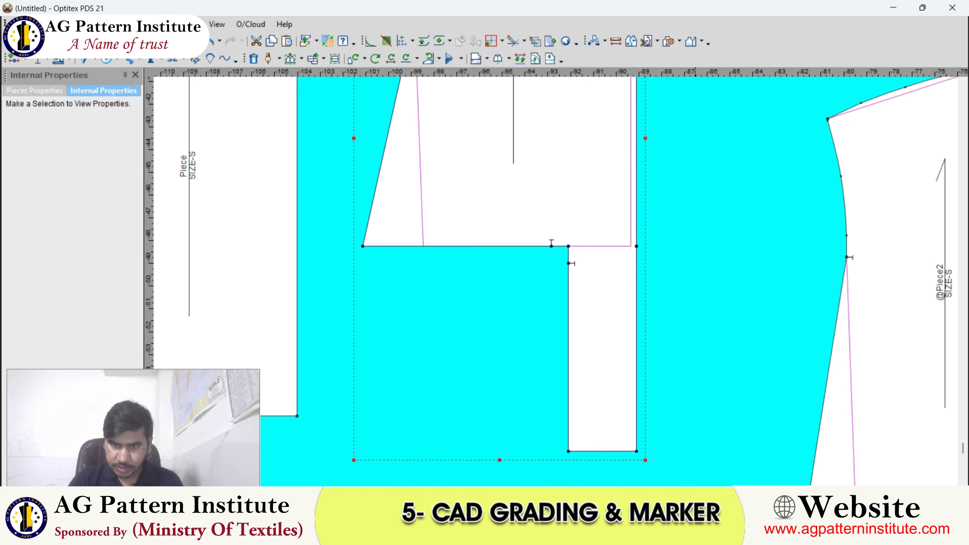
- Switch to the reference photo to examine the twist at the blouse's front hem, and return to Optitex PDS
key(alt+Tab)
scroll(501, 342, up, 5)
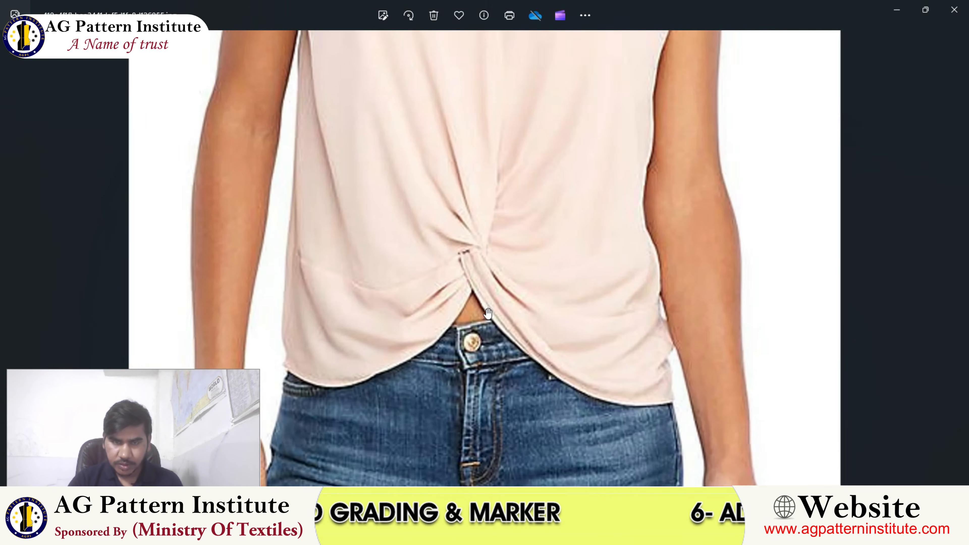
scroll(504, 215, down, 3)
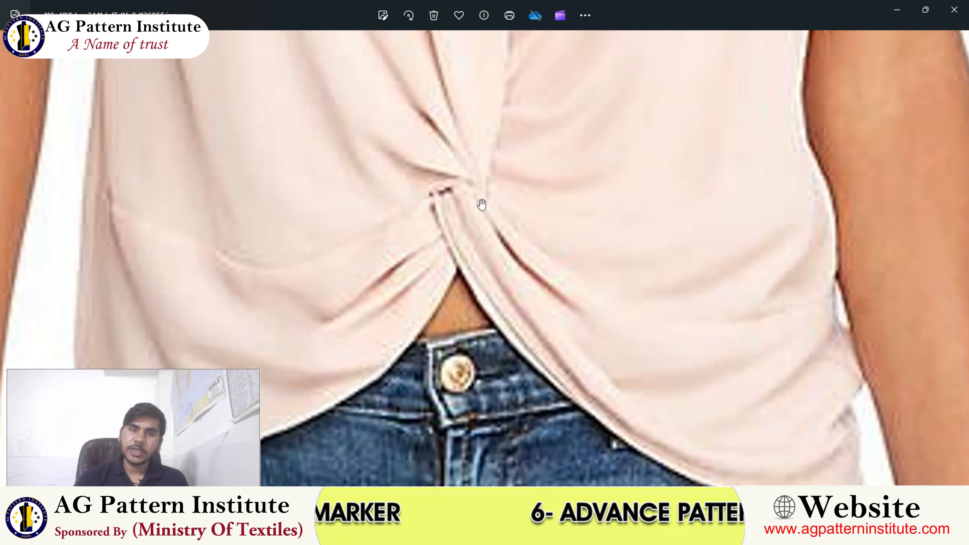
scroll(565, 326, down, 3)
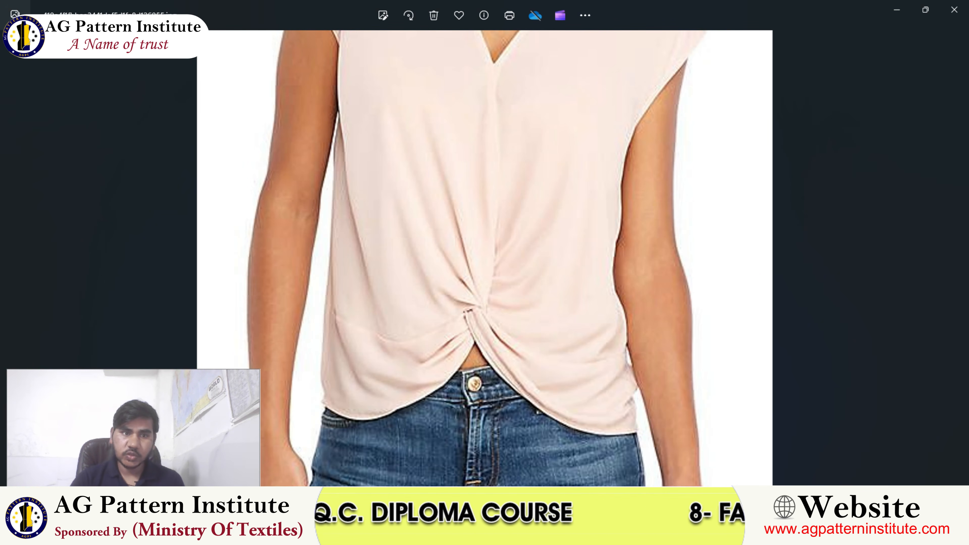
click(588, 536)
- Compare the back piece's hem and the front's lower edge with the blouse in the reference photo
scroll(559, 277, down, 3)
scroll(556, 282, up, 2)
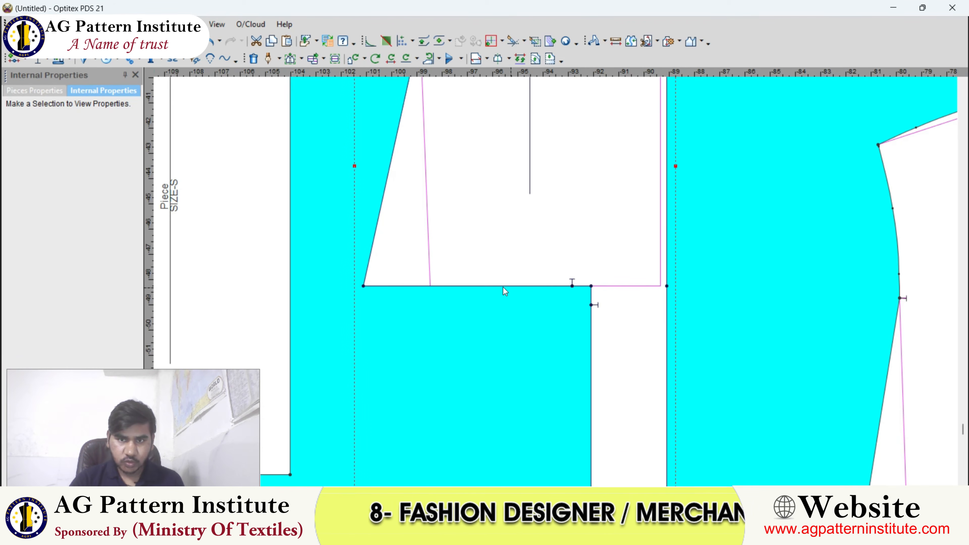
scroll(564, 285, down, 3)
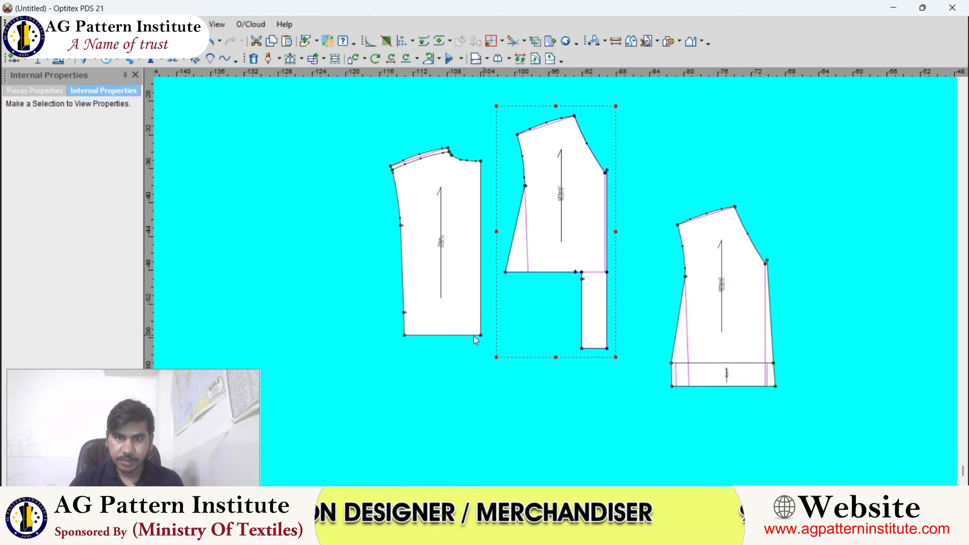
scroll(563, 281, up, 2)
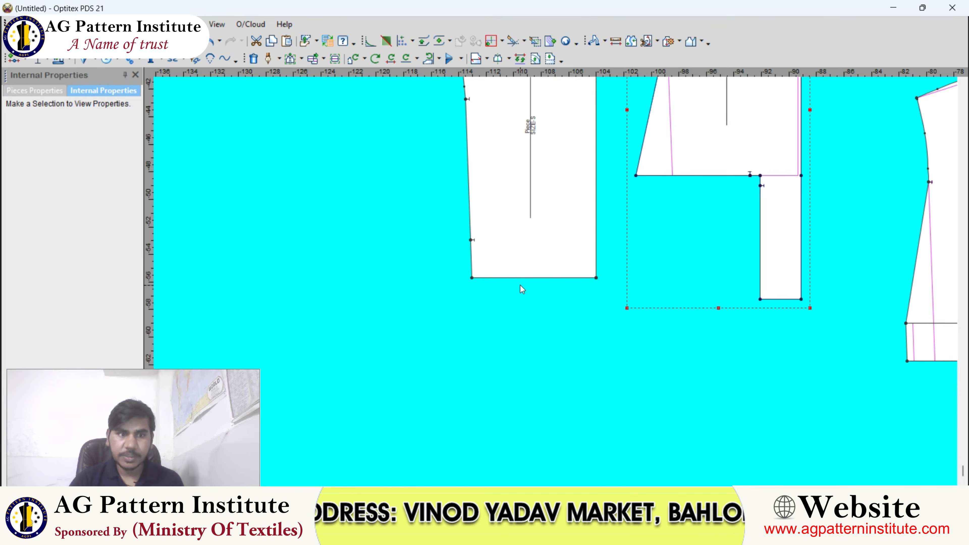
scroll(722, 189, down, 1)
scroll(597, 292, up, 1)
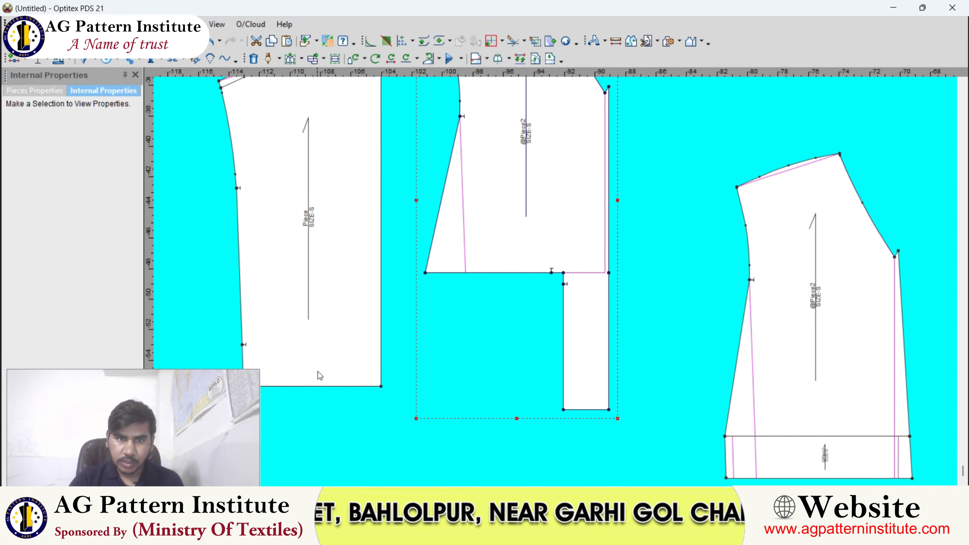
scroll(358, 382, down, 1)
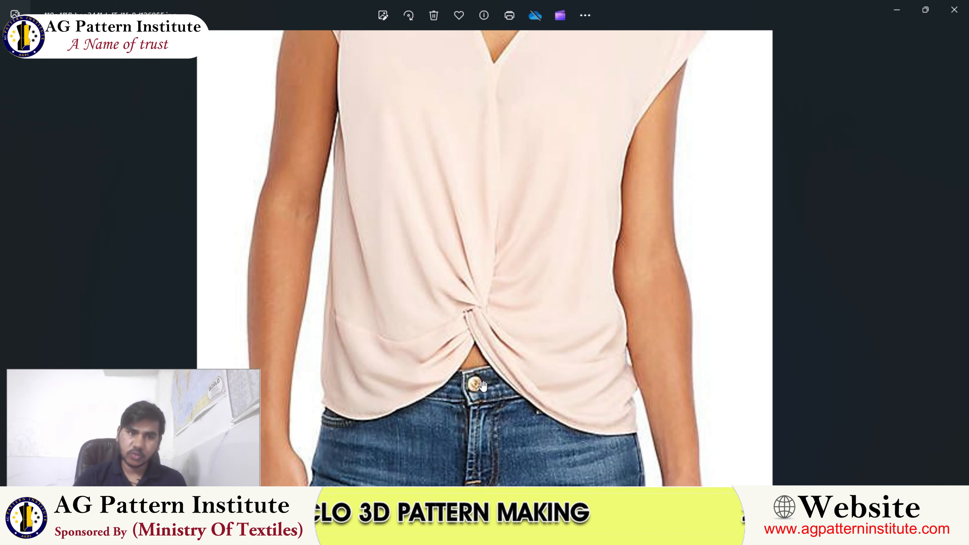
scroll(530, 324, down, 5)
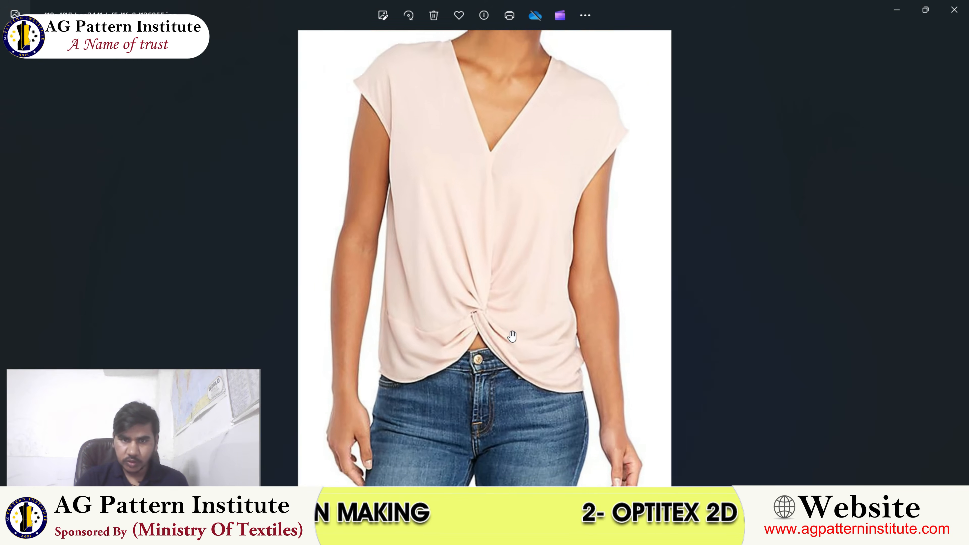
click(561, 531)
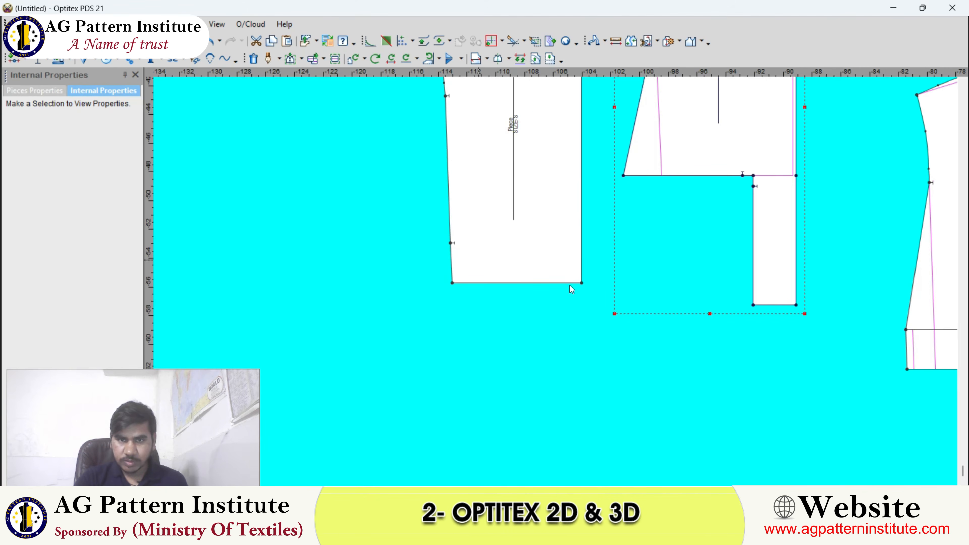
- Rotate the developed front piece a quarter turn counterclockwise and place it below the back piece
scroll(470, 266, down, 5)
scroll(555, 281, up, 3)
scroll(566, 220, up, 4)
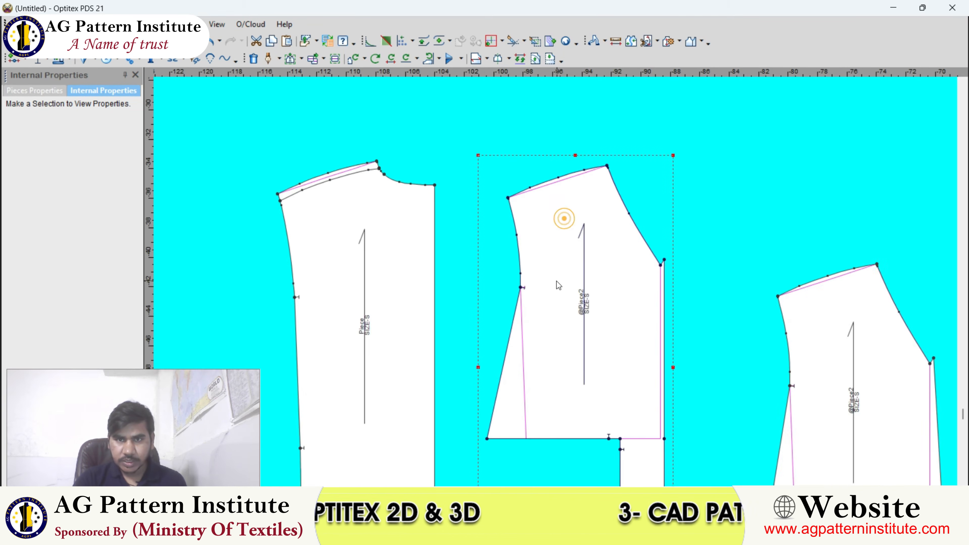
key([)
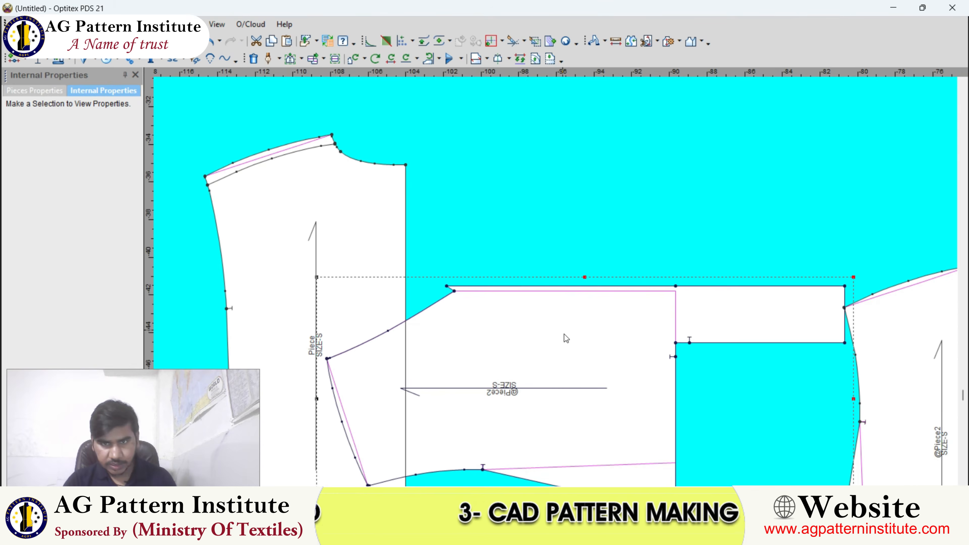
scroll(558, 322, down, 4)
key(space)
click(539, 305)
scroll(549, 296, up, 5)
scroll(546, 344, up, 4)
middle_drag(539, 373, 548, 330)
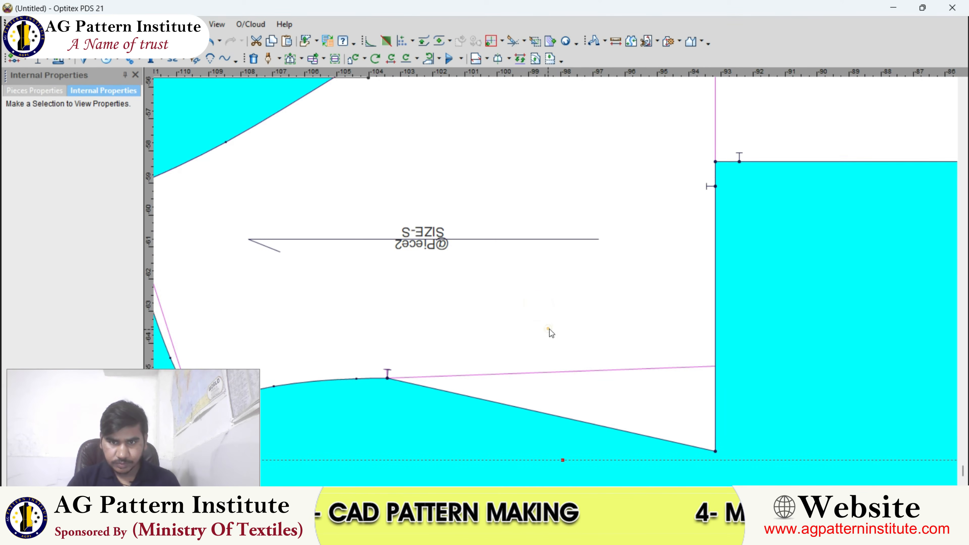
scroll(551, 332, down, 5)
scroll(554, 282, up, 5)
middle_drag(516, 284, 548, 270)
scroll(556, 281, down, 5)
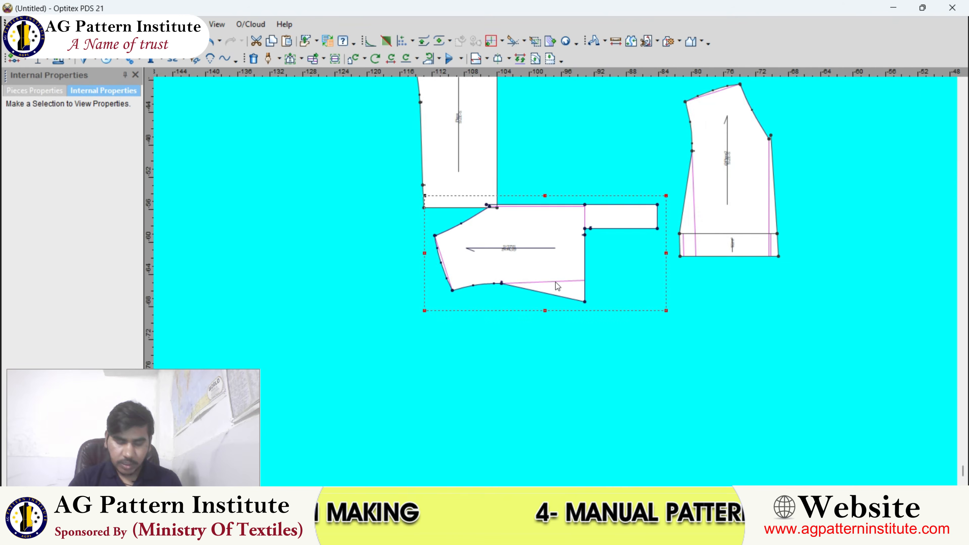
- Rotate the front piece three more quarter turns counterclockwise and move it to the empty area beyond the back piece
scroll(556, 281, up, 1)
key([)
key([)
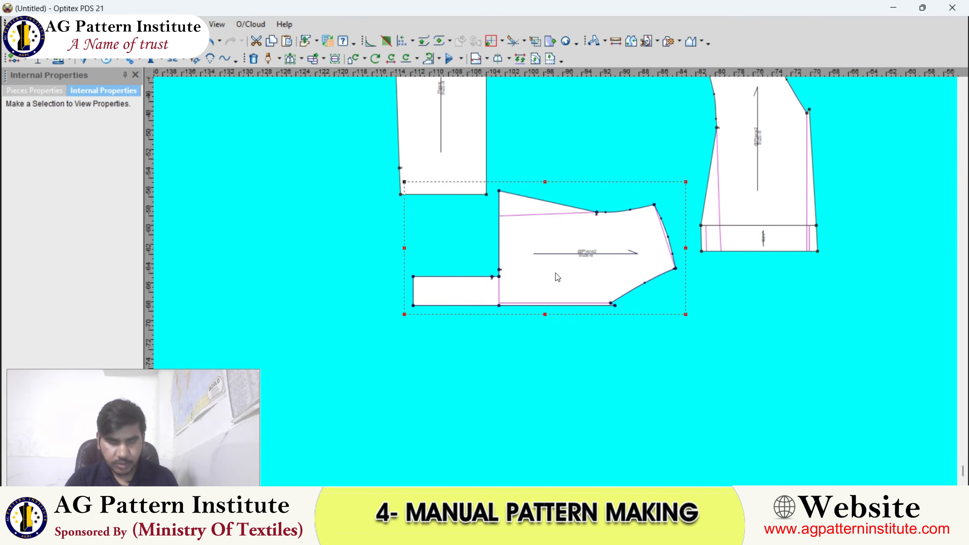
key([)
key(space)
scroll(449, 303, down, 2)
click(345, 280)
scroll(459, 217, up, 2)
- Move the back piece to the empty area next to the relocated front piece
key(space)
click(518, 294)
scroll(362, 369, down, 2)
scroll(556, 281, up, 2)
scroll(556, 288, up, 2)
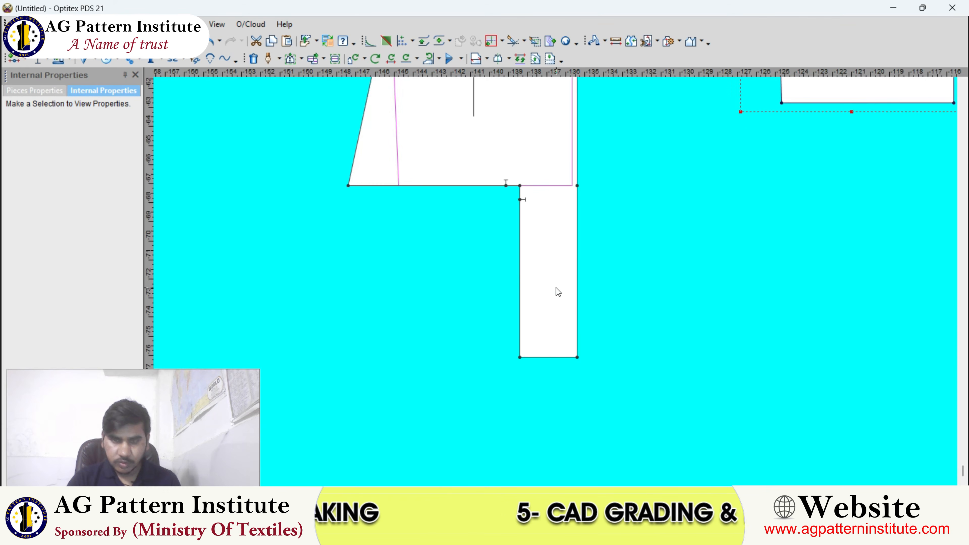
scroll(559, 264, down, 1)
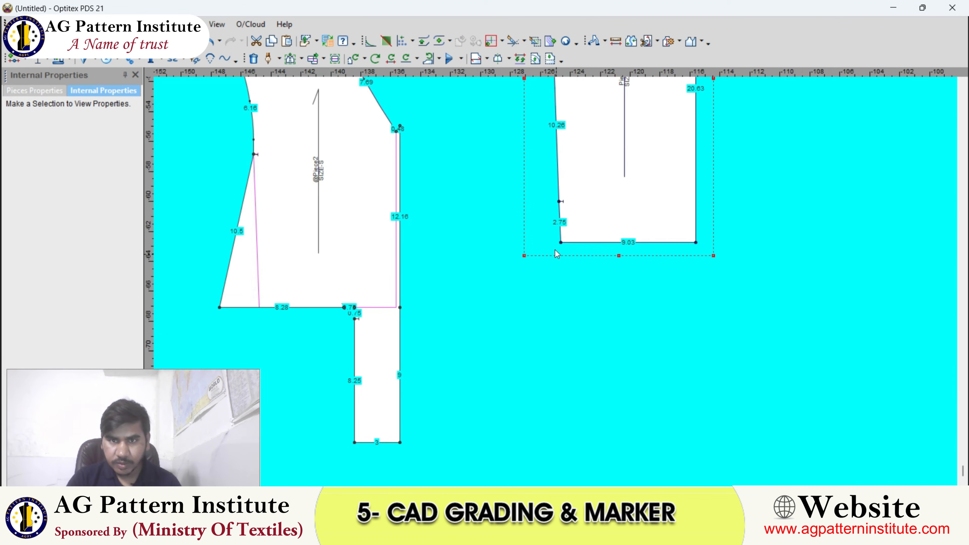
scroll(528, 295, down, 1)
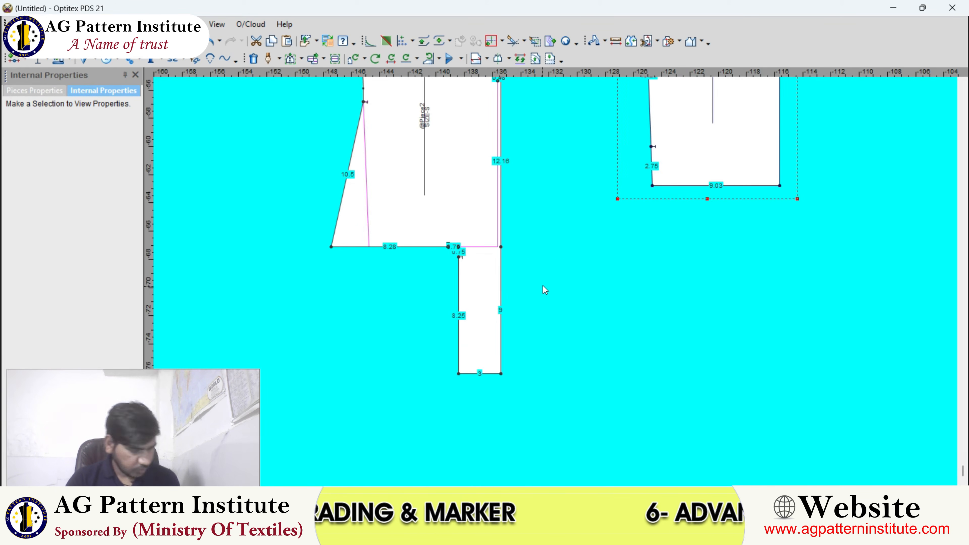
scroll(656, 171, down, 2)
scroll(556, 280, up, 3)
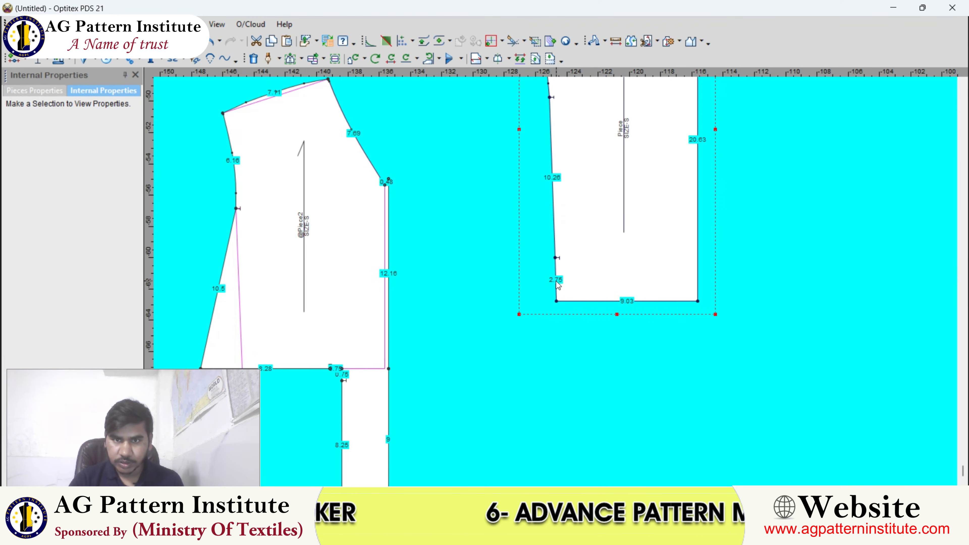
scroll(557, 286, down, 1)
- Move the front strip's inner edge, with its upper corner and both adjoining notches, 0.25 inch in X to narrow the strip to 2.75 inches
key(i)
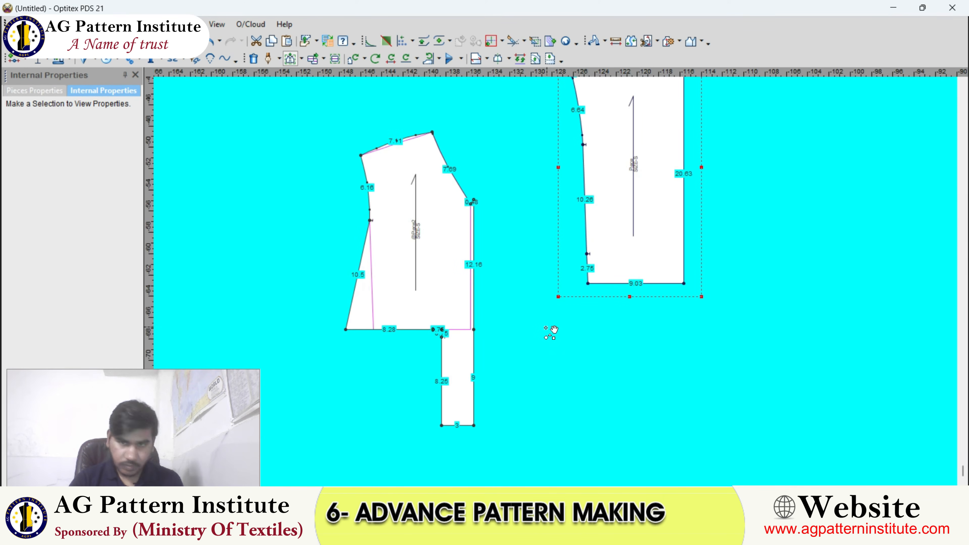
scroll(558, 290, up, 2)
scroll(556, 289, down, 2)
scroll(557, 286, up, 2)
scroll(566, 275, down, 2)
scroll(558, 280, up, 2)
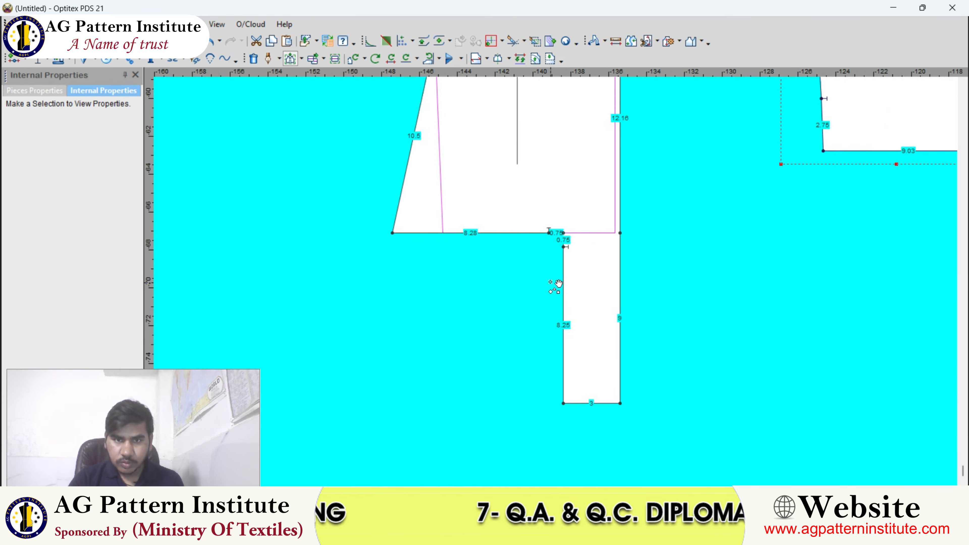
scroll(544, 232, up, 1)
click(545, 255)
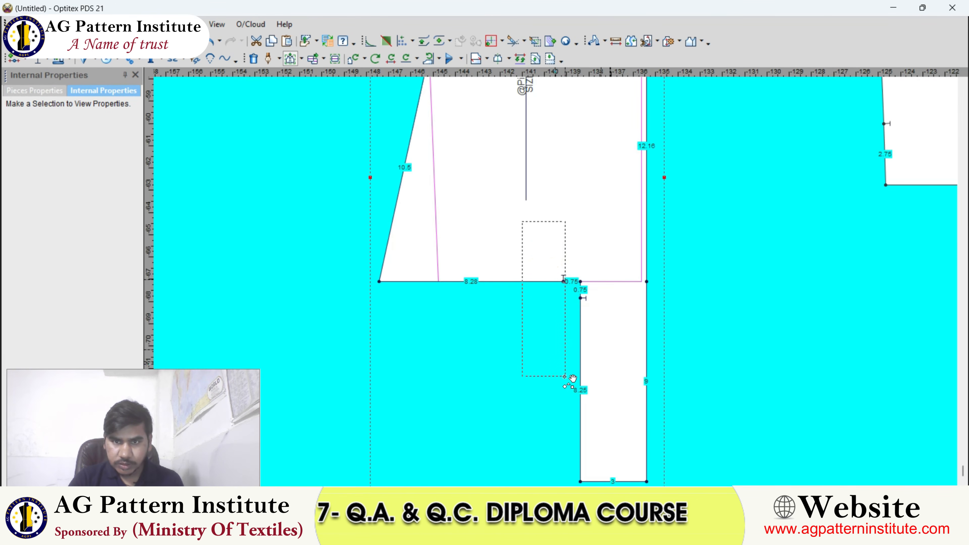
scroll(574, 386, down, 2)
click(556, 365)
scroll(541, 233, up, 3)
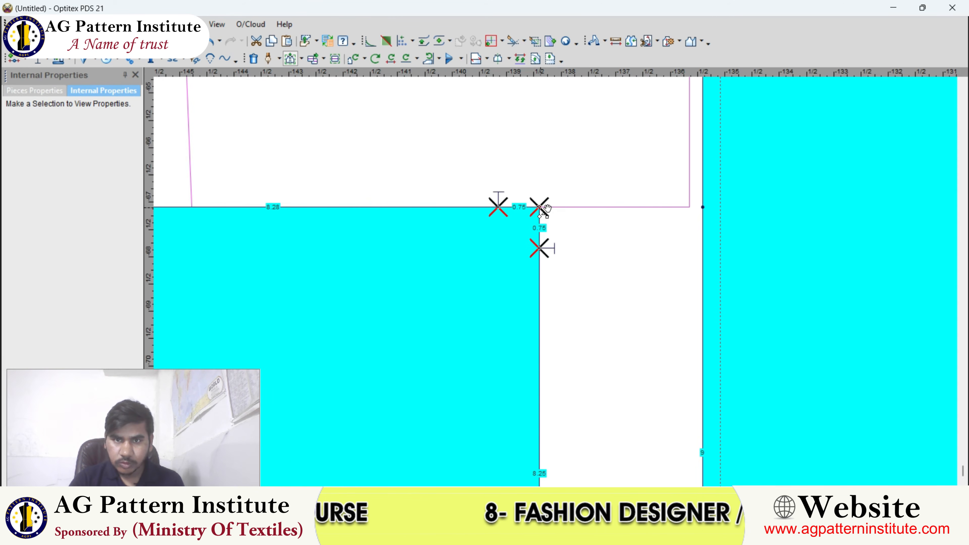
click(549, 206)
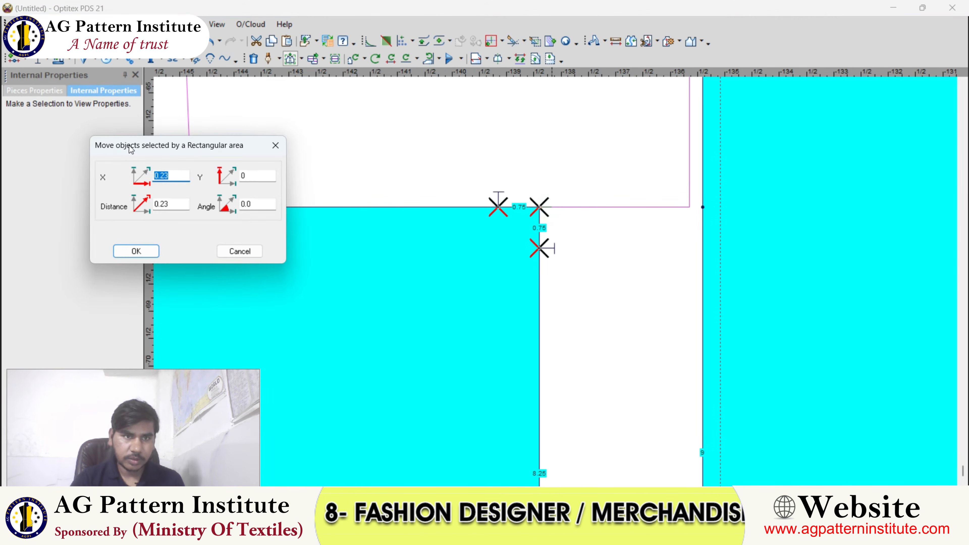
text(0.25)
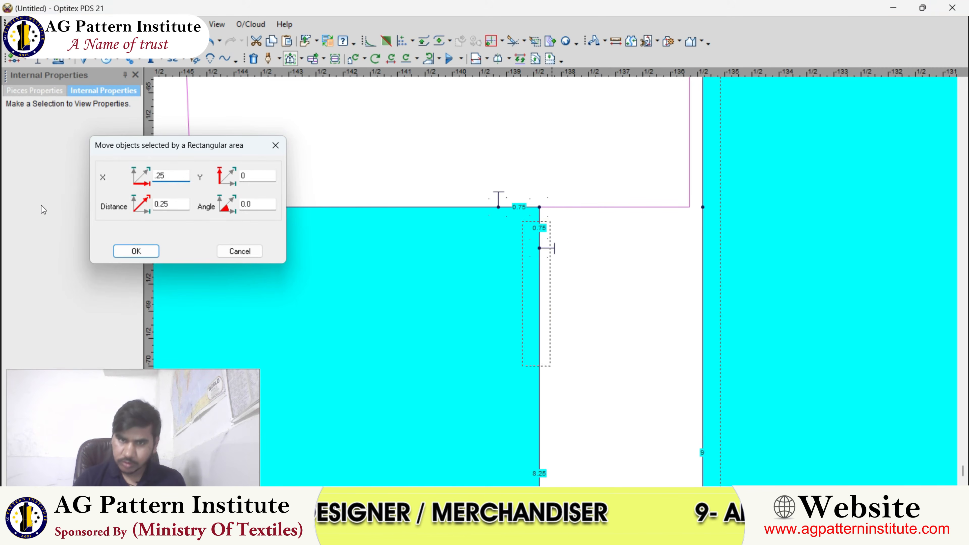
key(Return)
scroll(578, 277, down, 2)
key(Escape)
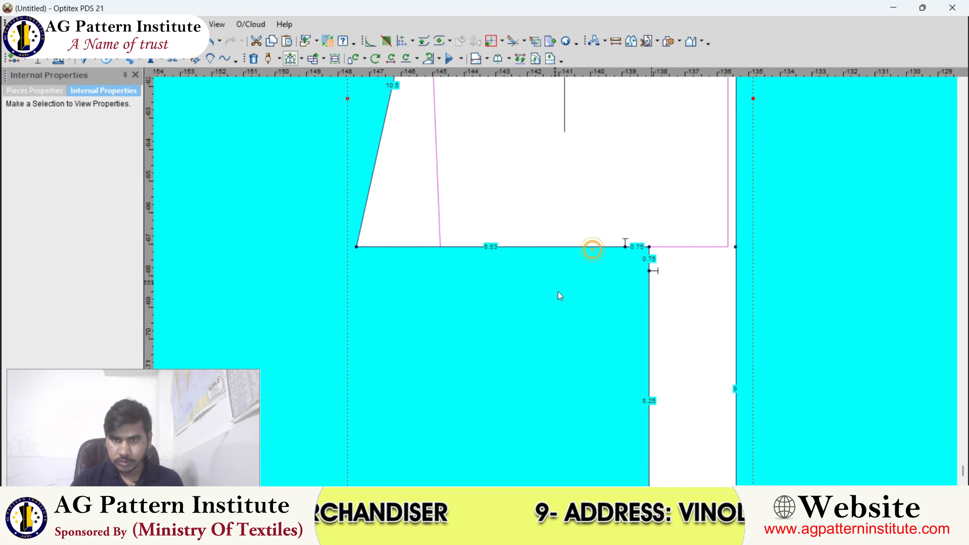
- Add the text SIDE near the lower end of the front's extension strip and position it just inside the end edge
scroll(559, 285, down, 3)
scroll(559, 324, up, 2)
scroll(556, 286, up, 3)
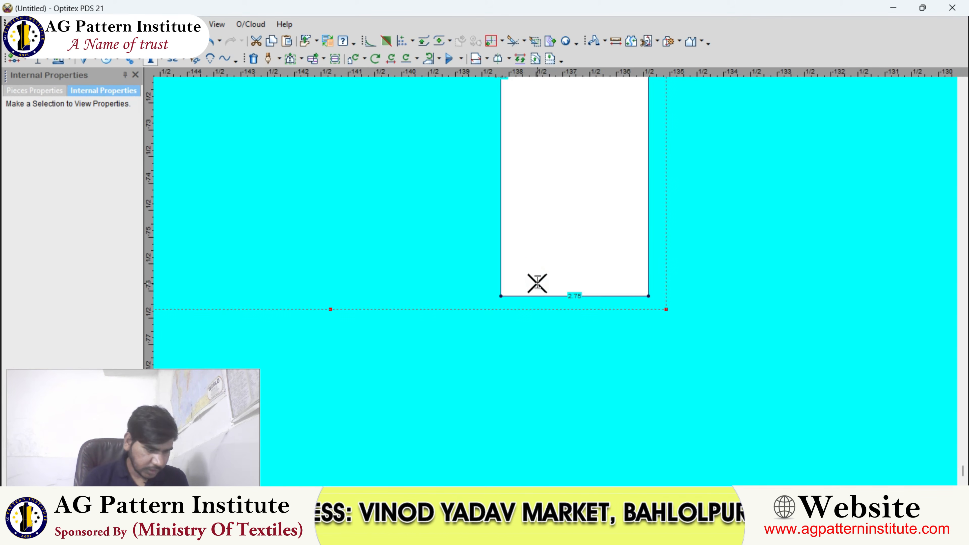
click(537, 283)
text(SIDE)
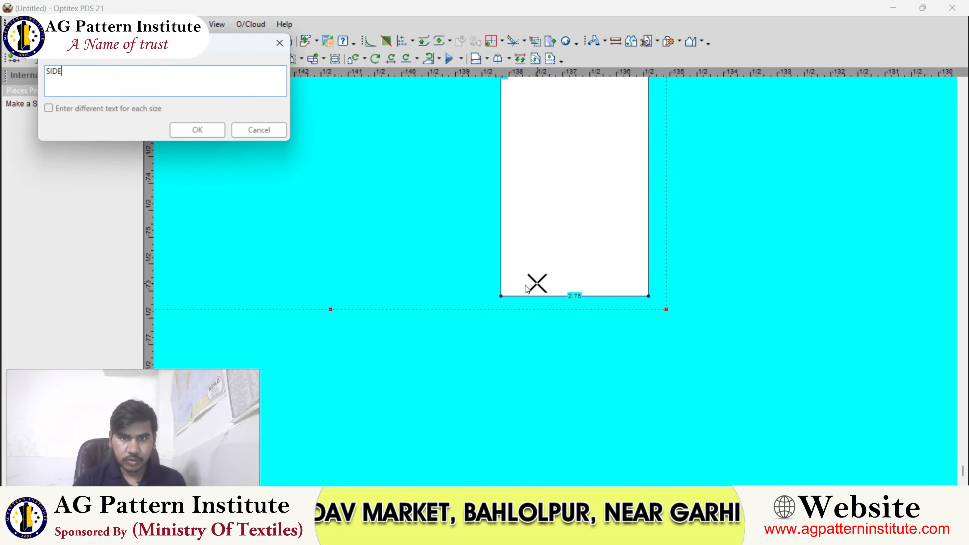
click(193, 130)
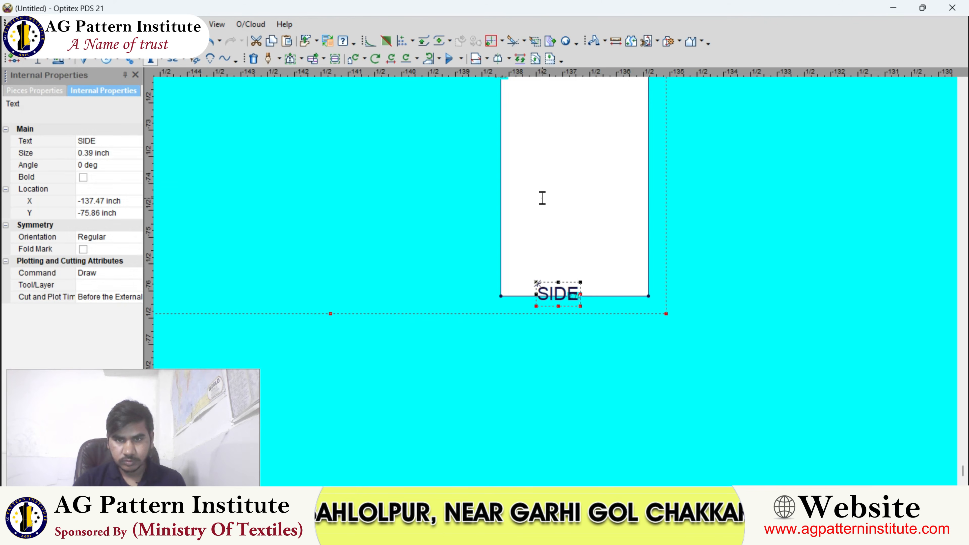
click(560, 214)
click(561, 297)
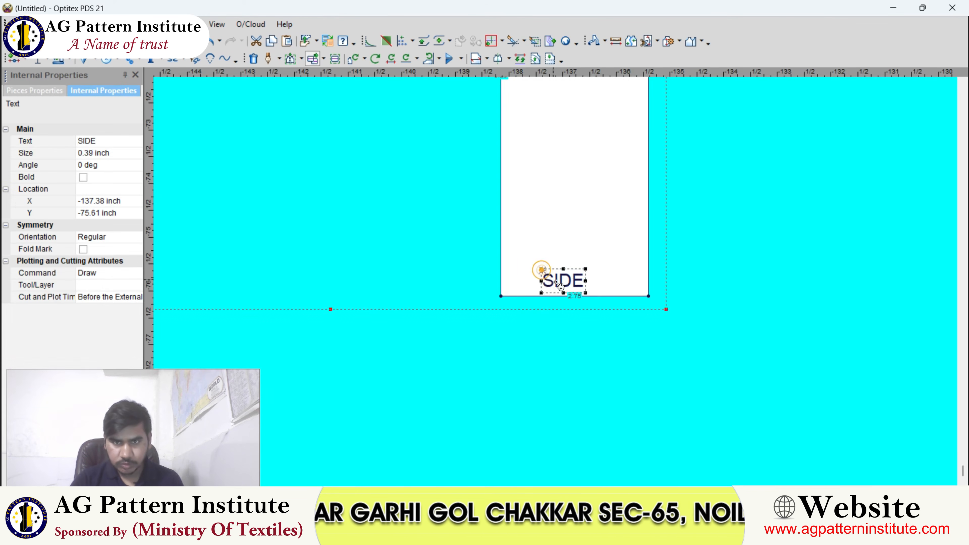
scroll(557, 282, down, 2)
click(501, 247)
scroll(521, 242, down, 3)
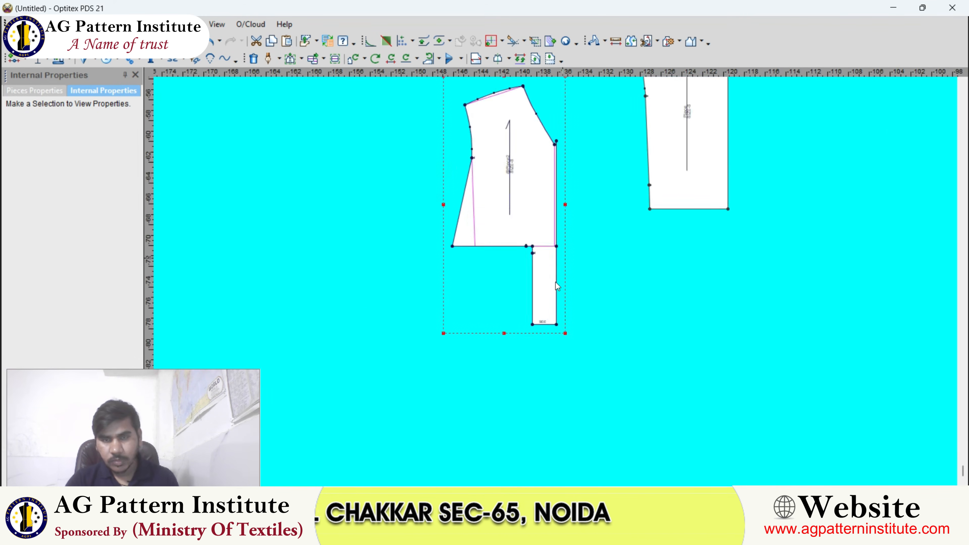
- Place guidelines along the strip's inner edge, along the front hem, and vertically through the hem's side-seam corner
key(l)
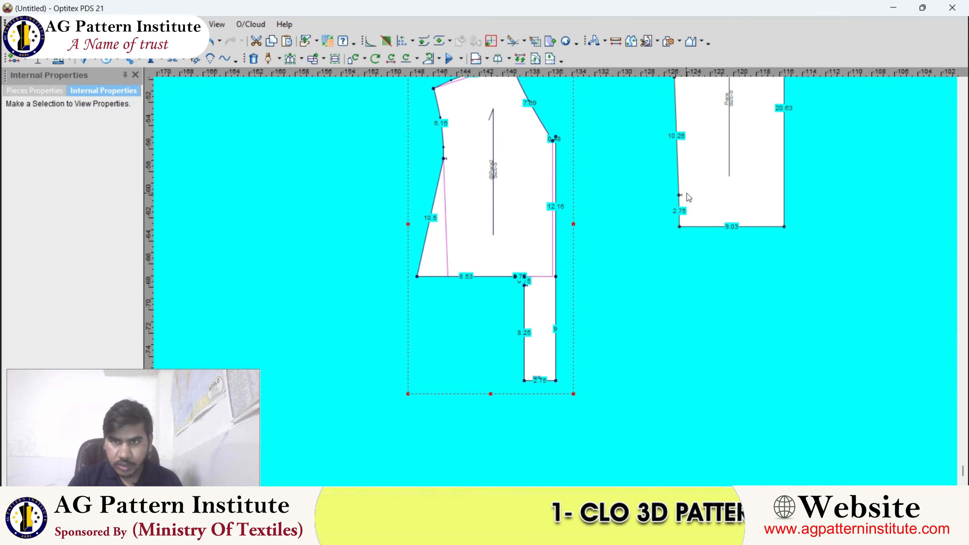
scroll(683, 142, up, 1)
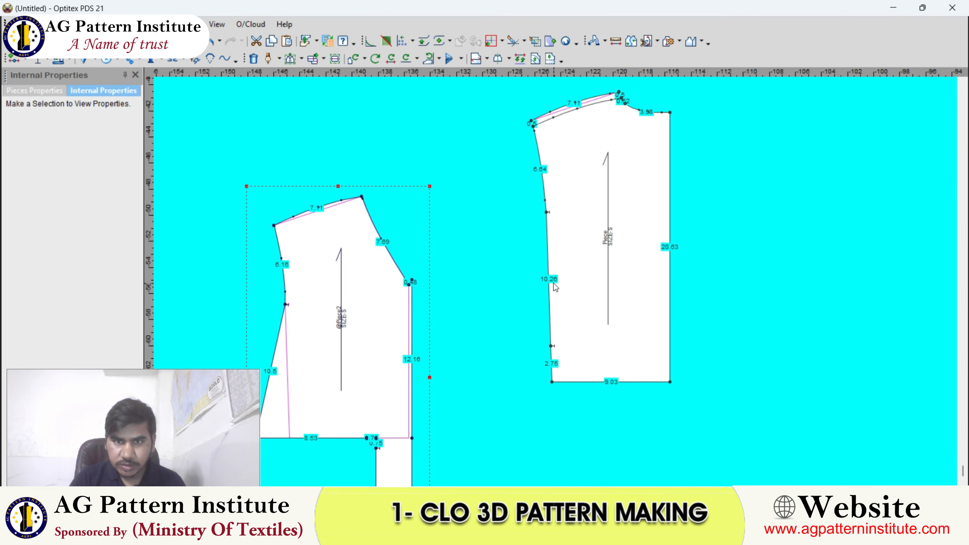
scroll(326, 391, down, 2)
scroll(555, 285, up, 3)
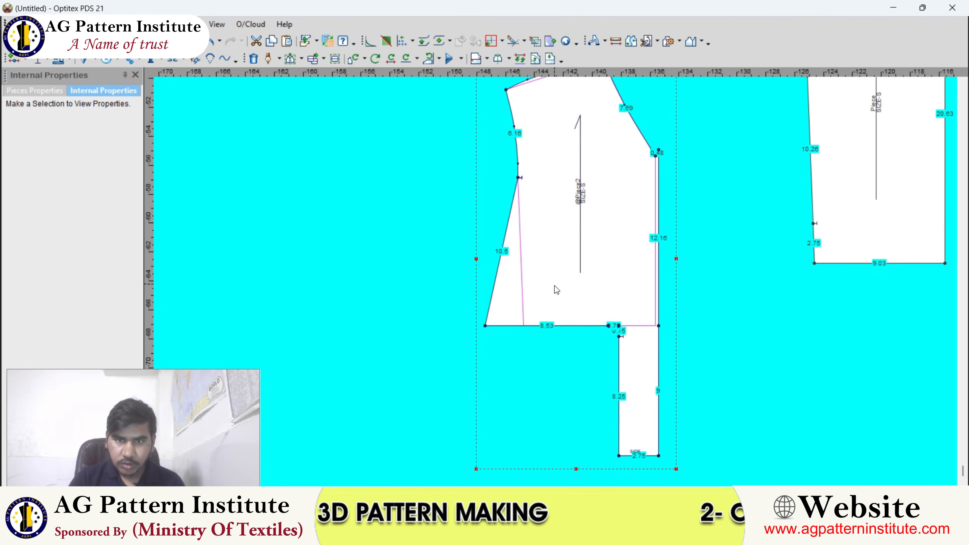
scroll(523, 326, down, 2)
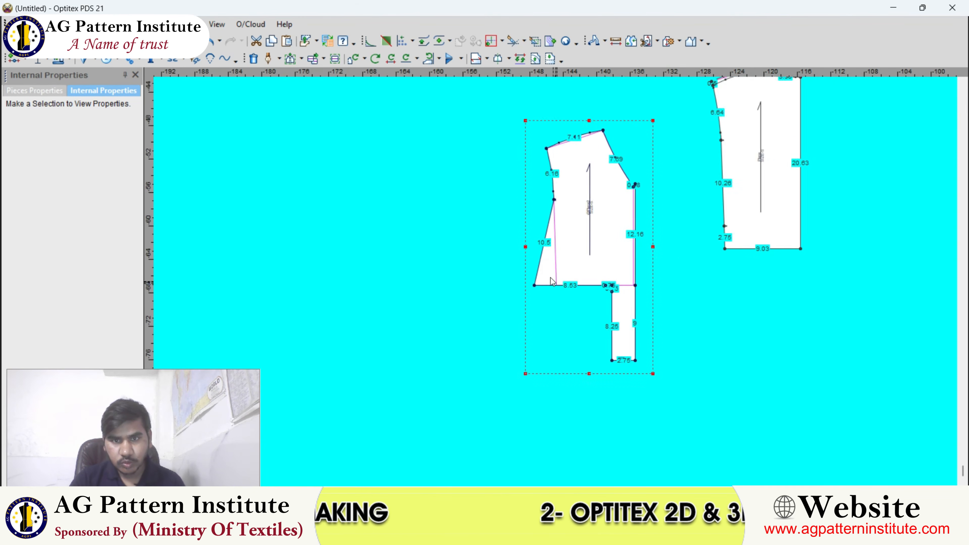
scroll(554, 282, up, 1)
click(547, 267)
drag(184, 337, 635, 309)
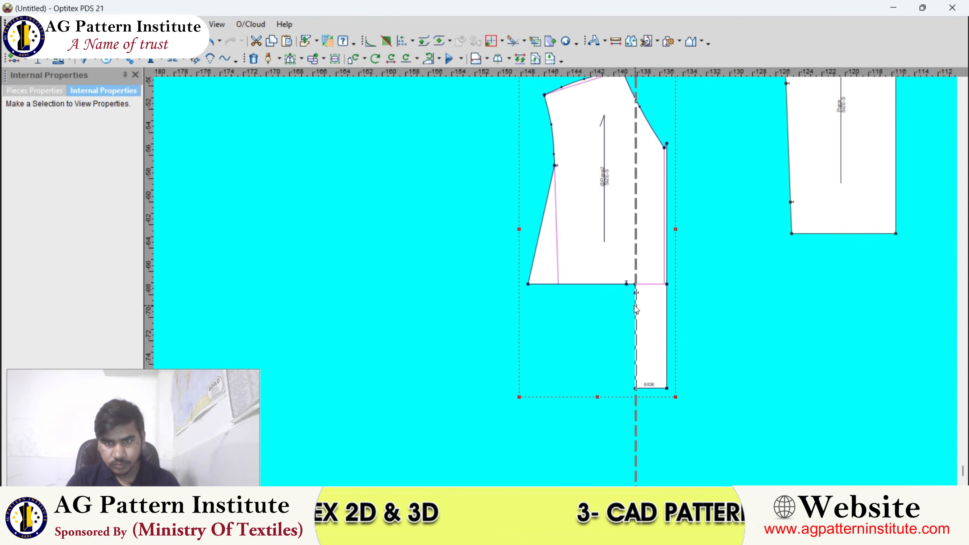
scroll(554, 278, down, 2)
scroll(465, 127, up, 4)
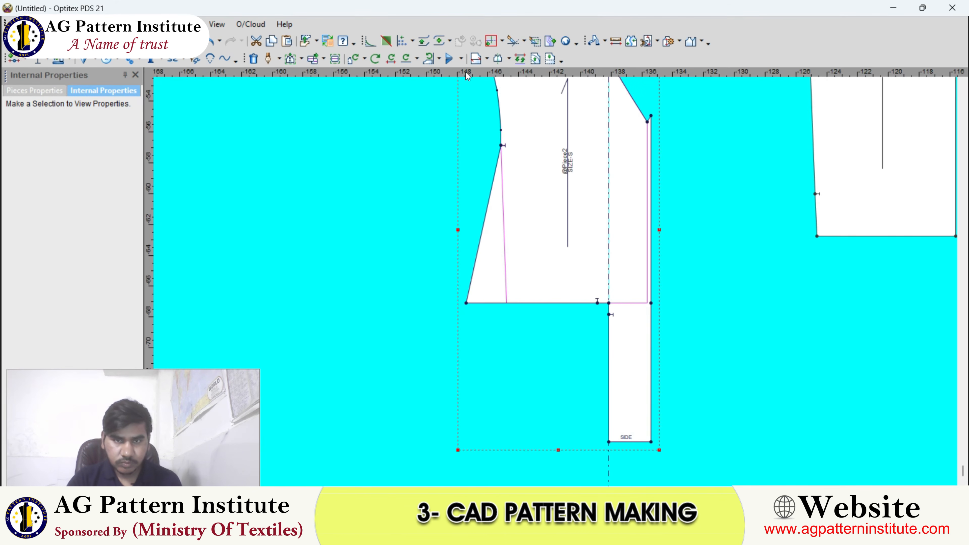
drag(468, 75, 280, 299)
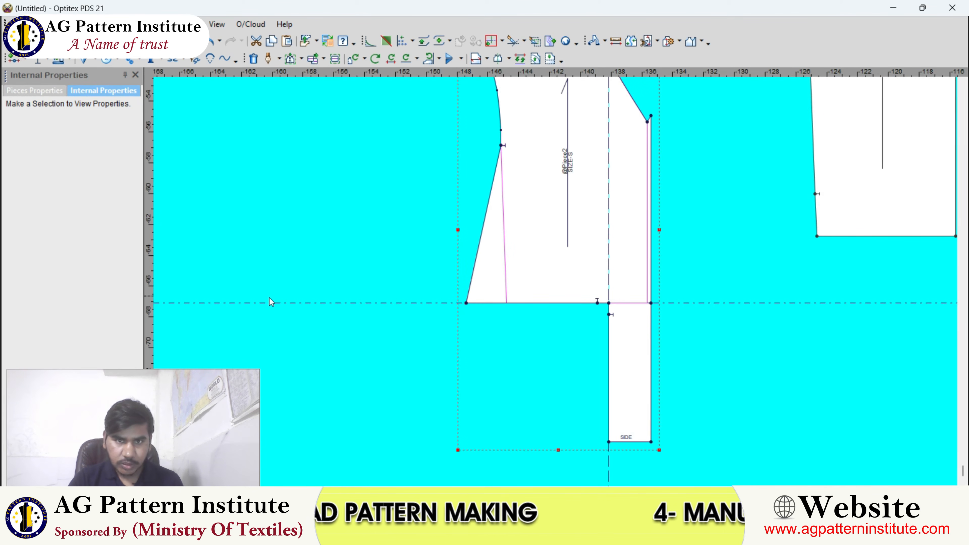
drag(153, 316, 466, 297)
- Raise the front hem's side-seam corner straight up by about 0.25 inch, bringing the side seam to 10.26 inches
scroll(466, 296, down, 1)
scroll(556, 281, up, 2)
key(i)
scroll(563, 283, up, 1)
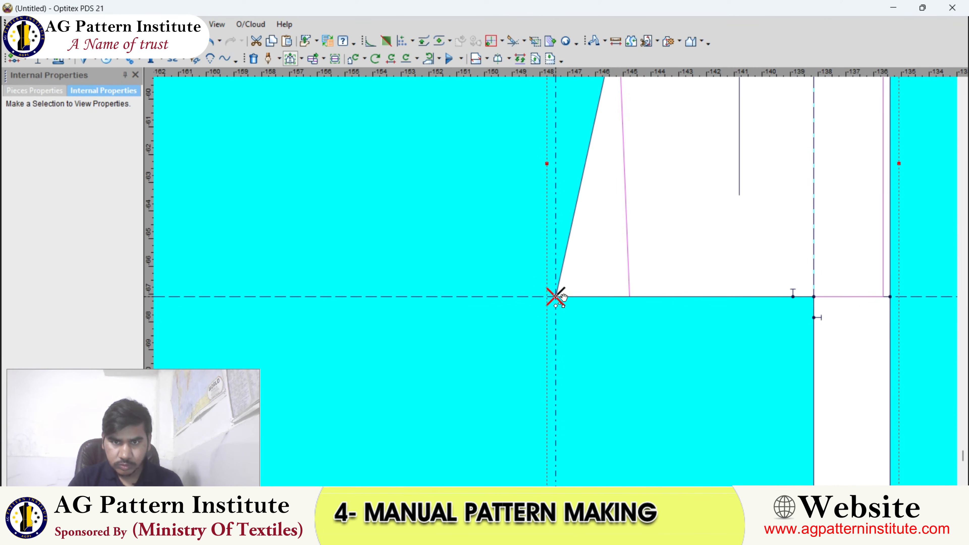
click(555, 280)
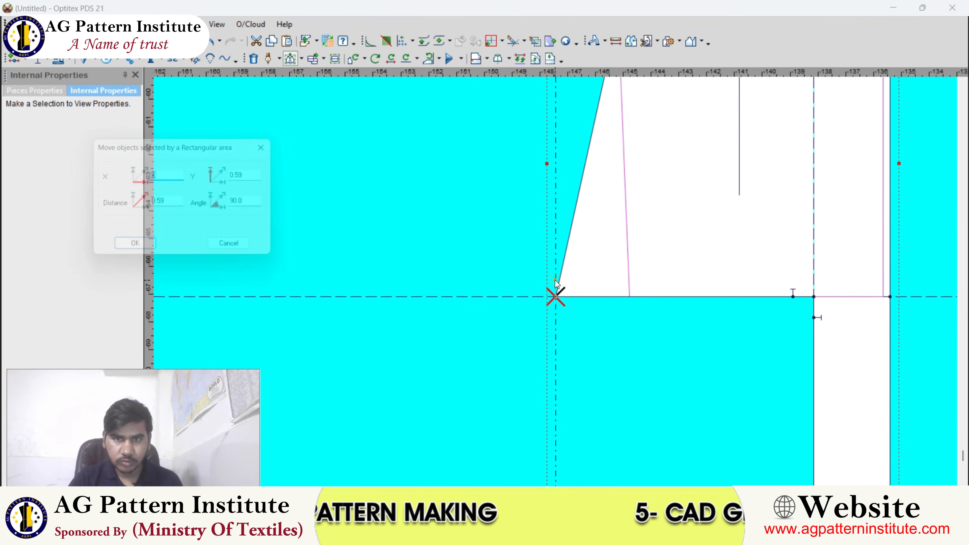
double_click(261, 177)
text(.2)
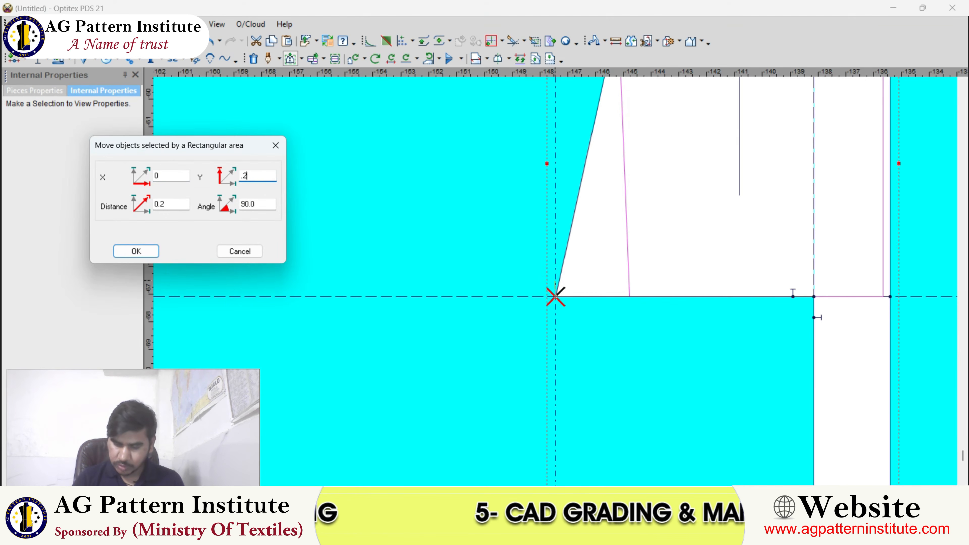
key(Return)
scroll(500, 283, down, 2)
right_click(554, 247)
- Reshape the front's slanted hem into a smooth shallow curve running from the side-seam corner toward the strip notch
scroll(559, 267, up, 5)
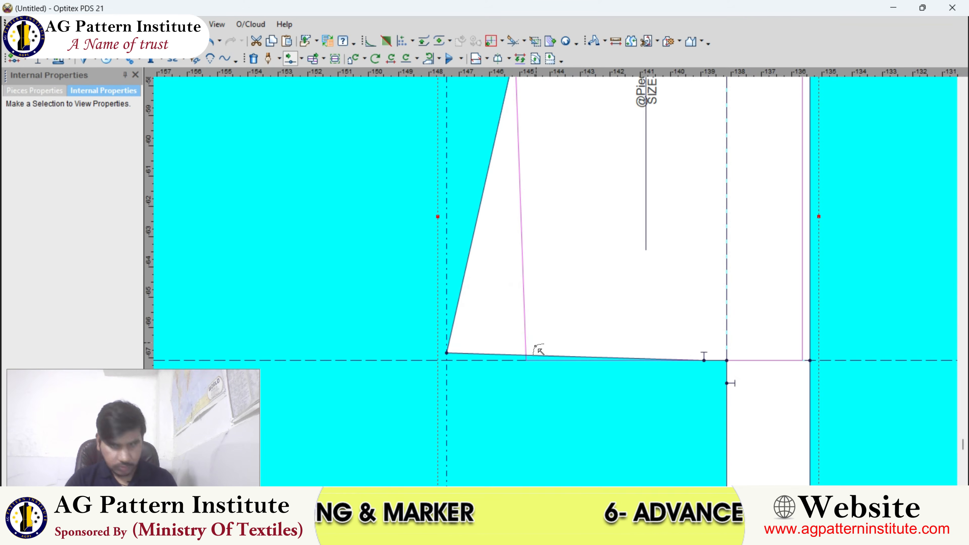
scroll(560, 284, down, 3)
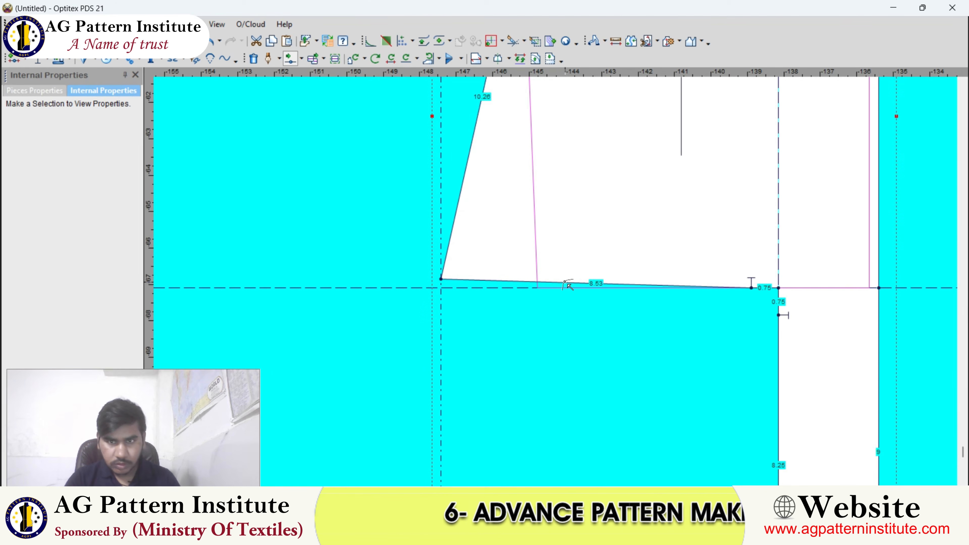
scroll(608, 297, down, 3)
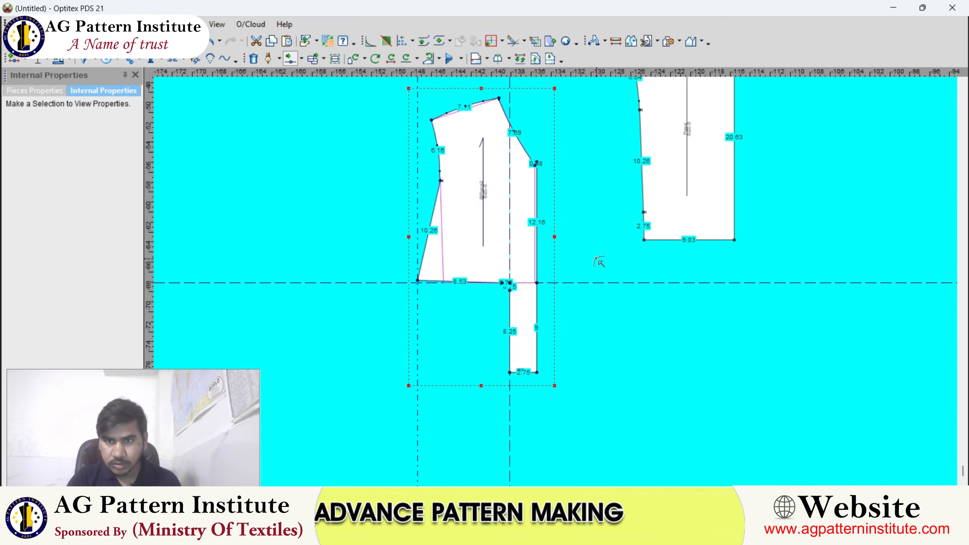
scroll(557, 283, up, 5)
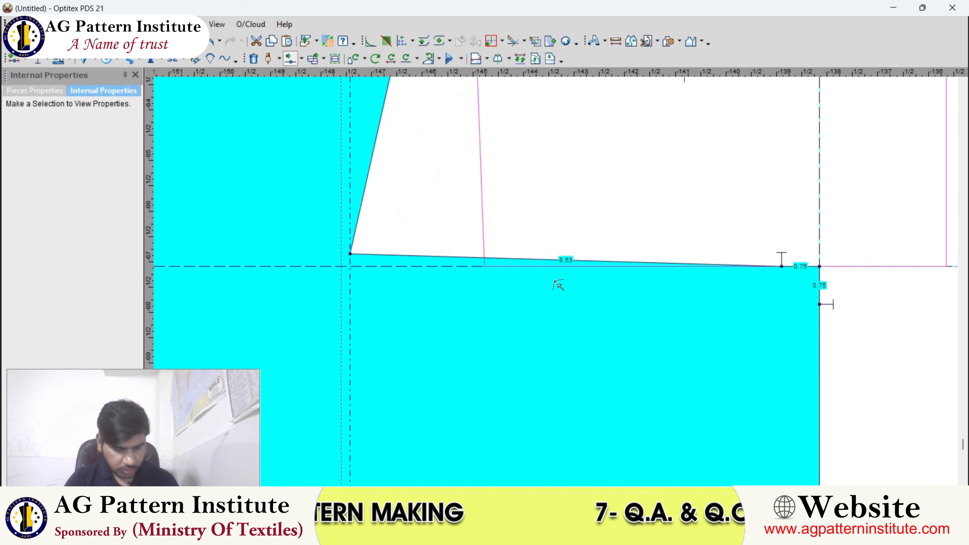
scroll(560, 284, up, 2)
click(570, 243)
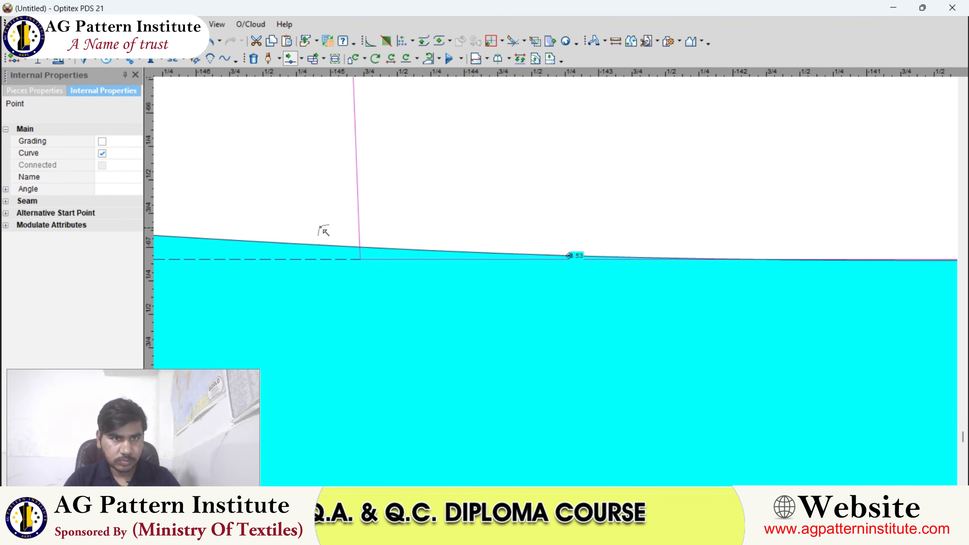
scroll(532, 259, down, 5)
click(530, 258)
scroll(548, 283, up, 5)
click(546, 278)
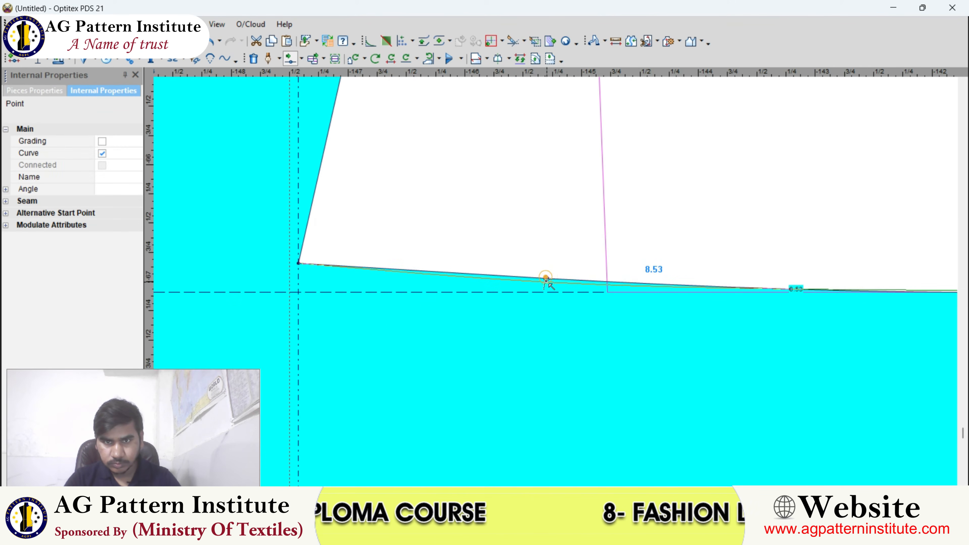
scroll(547, 281, down, 5)
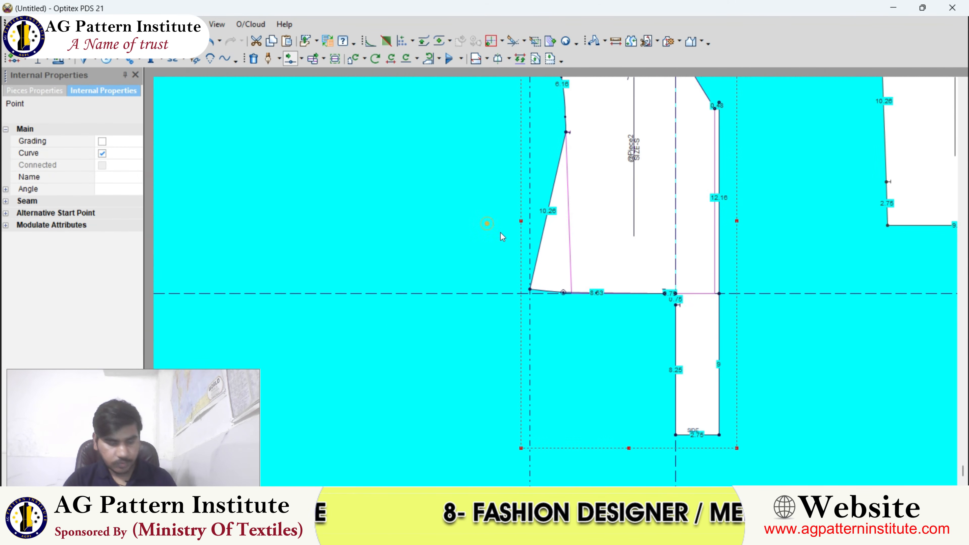
- Raise the front hem's side-seam corner another 1/8 inch straight up, with 0 horizontal shift
click(571, 232)
scroll(548, 268, up, 1)
key(m)
scroll(544, 296, up, 2)
drag(520, 280, 567, 341)
scroll(557, 334, up, 1)
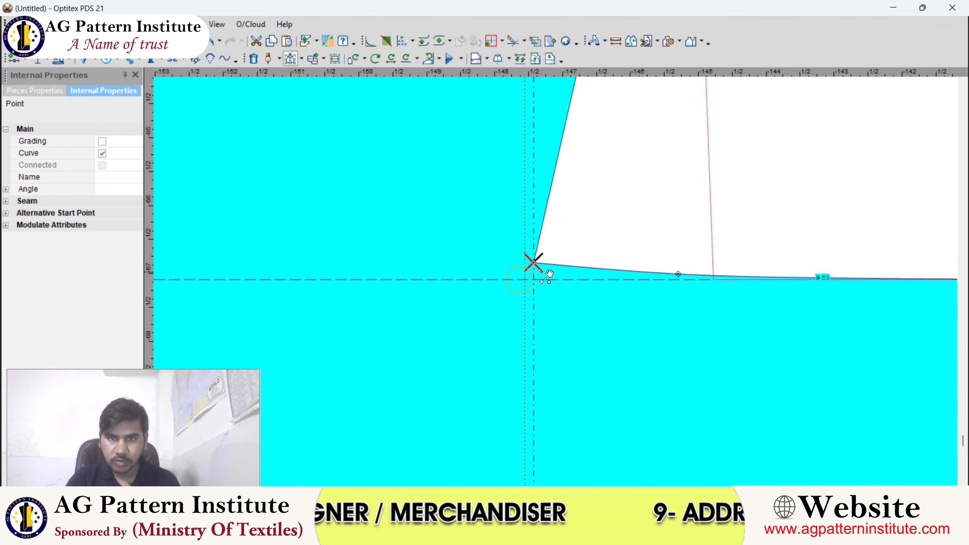
click(541, 255)
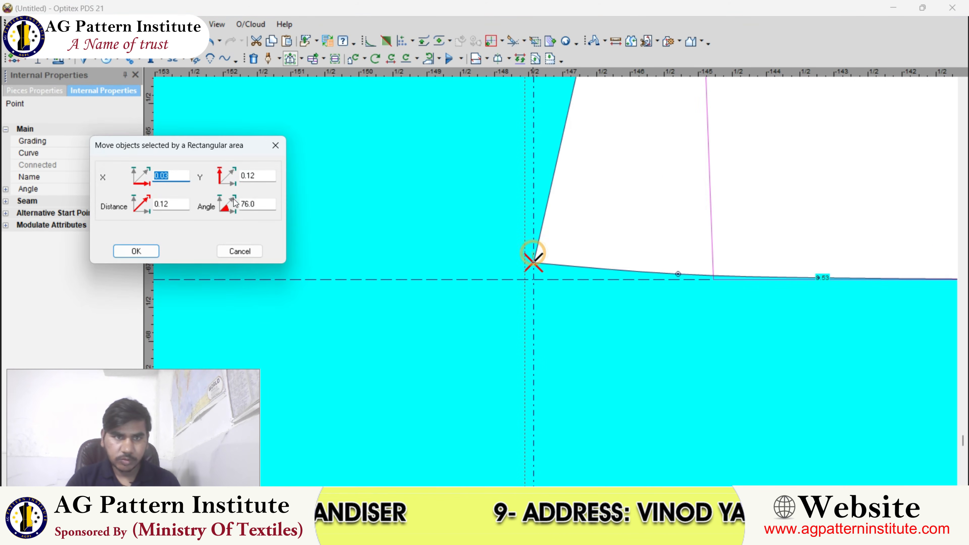
text(1/8)
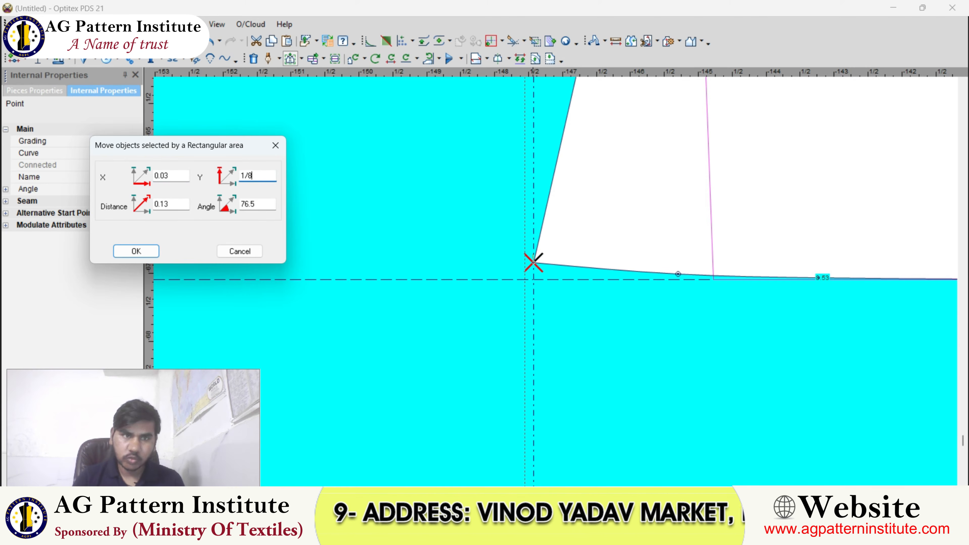
double_click(178, 175)
text(0)
key(Return)
scroll(556, 282, down, 3)
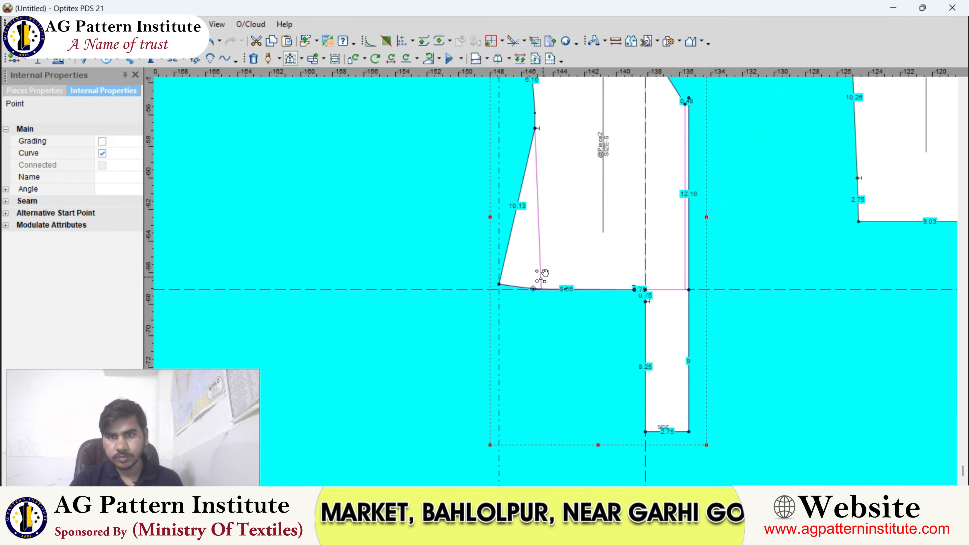
right_click(490, 197)
click(501, 208)
scroll(560, 279, up, 2)
click(563, 277)
scroll(556, 282, down, 2)
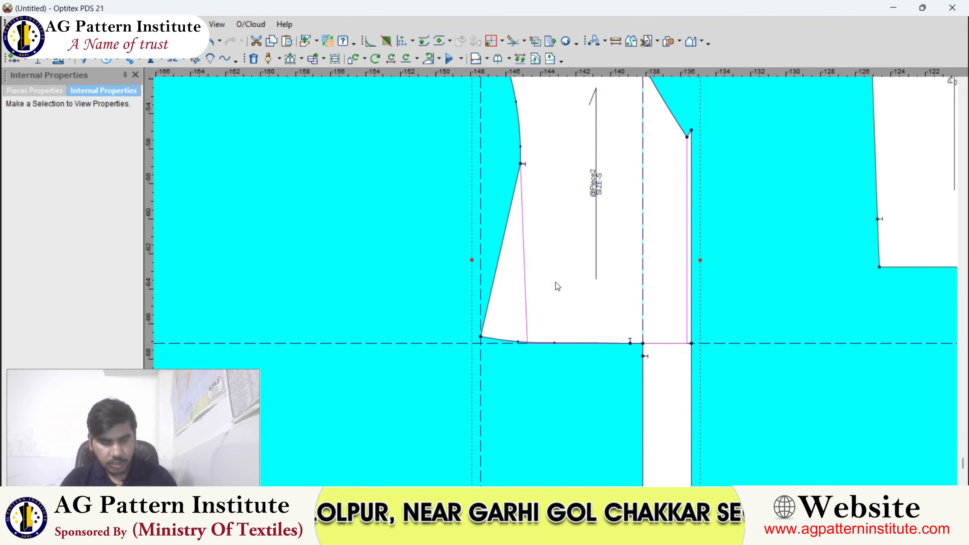
scroll(555, 282, down, 2)
- Turn the front piece upside down and add a curve point on the hem just beyond the strip notch
key(slash)
key(slash)
click(570, 270)
scroll(473, 335, down, 2)
click(467, 334)
scroll(467, 334, up, 2)
scroll(556, 283, up, 4)
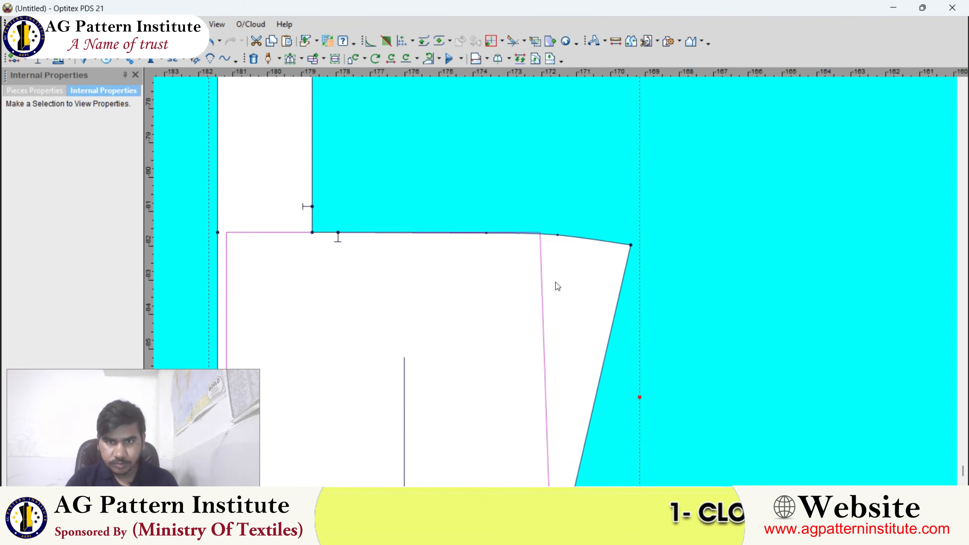
scroll(558, 291, up, 1)
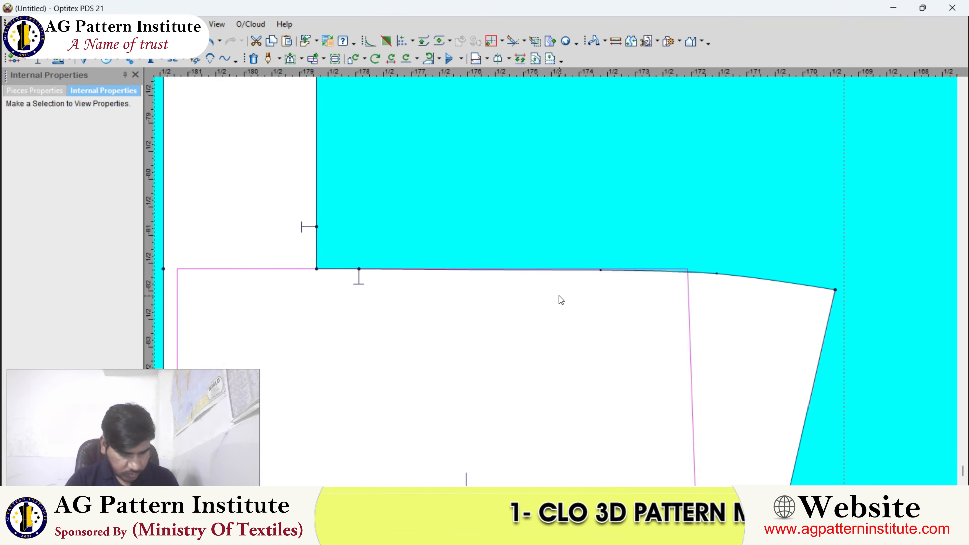
scroll(555, 283, up, 2)
scroll(565, 244, up, 1)
double_click(585, 213)
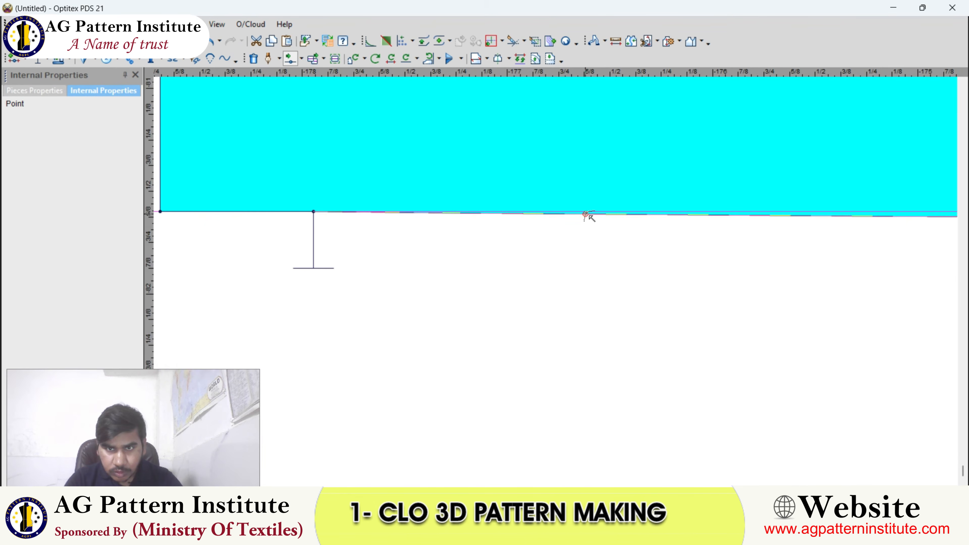
key(Return)
scroll(629, 286, down, 2)
click(631, 298)
scroll(626, 294, down, 2)
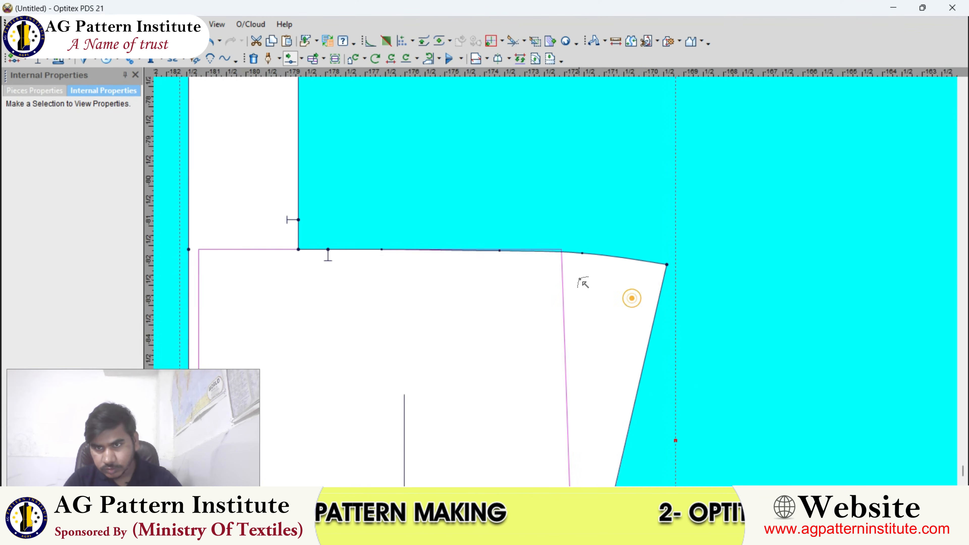
- Adjust the hem's curve points and add another one near the side-seam corner, so the hem runs in one smooth curve
scroll(564, 278, up, 3)
click(509, 213)
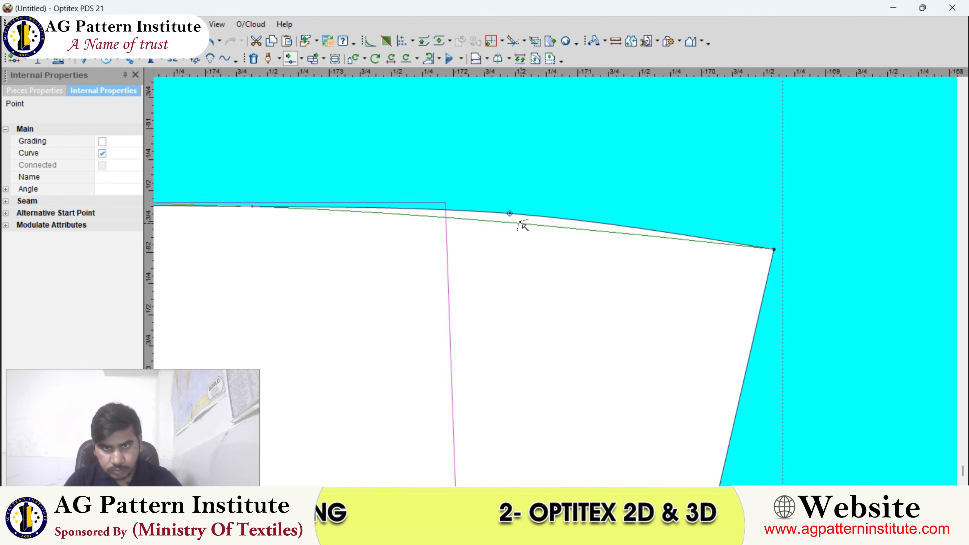
click(519, 222)
key(Return)
scroll(686, 251, up, 1)
click(569, 262)
click(568, 260)
key(Return)
click(559, 285)
scroll(553, 284, down, 2)
scroll(557, 278, up, 3)
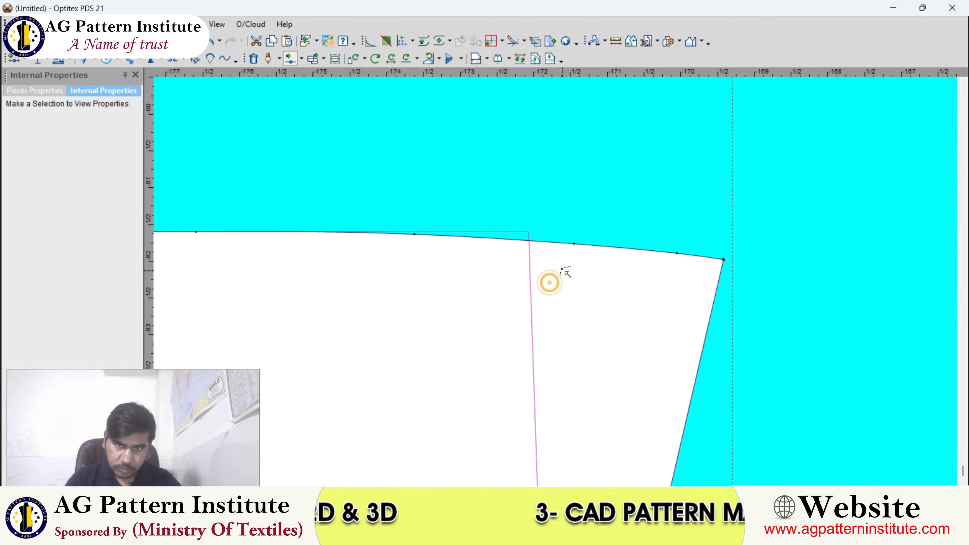
click(578, 240)
click(579, 238)
key(Return)
scroll(556, 282, down, 2)
scroll(558, 286, down, 3)
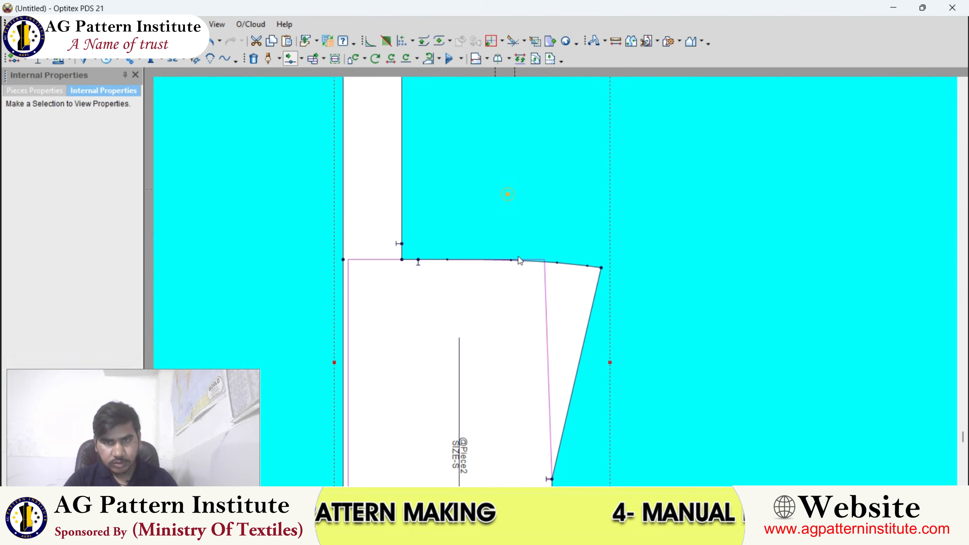
- Turn the front piece back upright and clear its magenta reference outline
key(Escape)
scroll(569, 283, down, 2)
key(bracketleft)
key(bracketleft)
drag(543, 316, 553, 322)
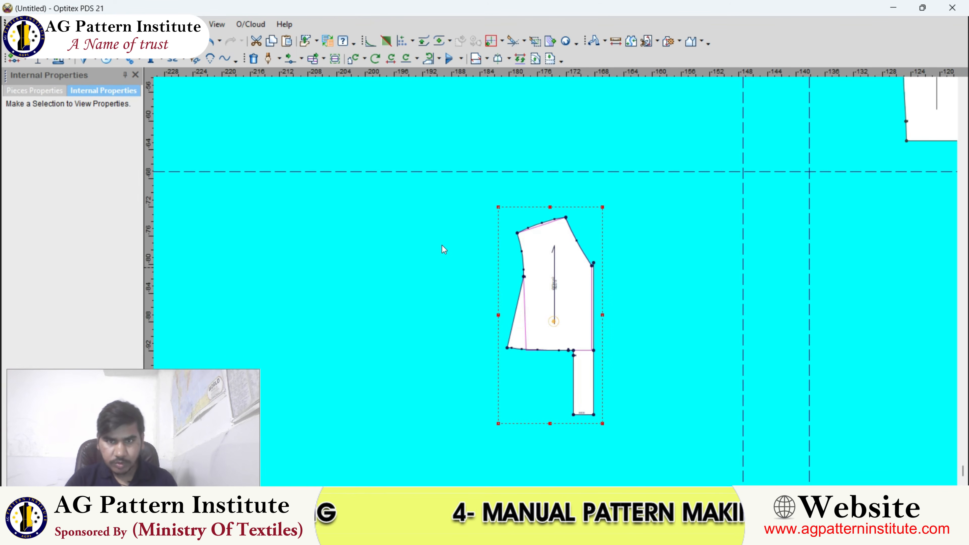
right_click(552, 320)
mouse_move(497, 314)
click(589, 334)
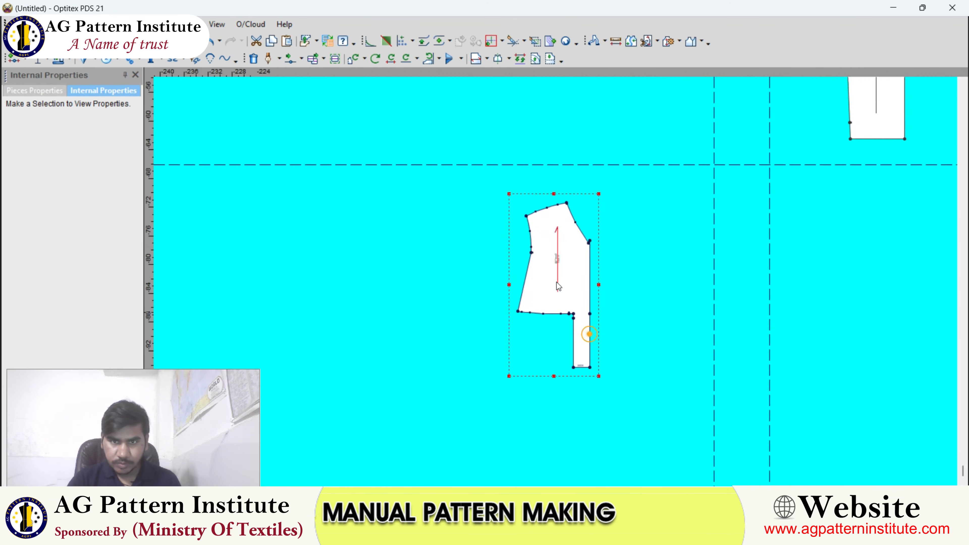
- Place the finished front piece between the back piece and the earlier front piece
scroll(557, 282, down, 1)
key(space)
scroll(703, 205, down, 1)
scroll(598, 255, up, 1)
click(607, 254)
scroll(607, 253, up, 2)
key(space)
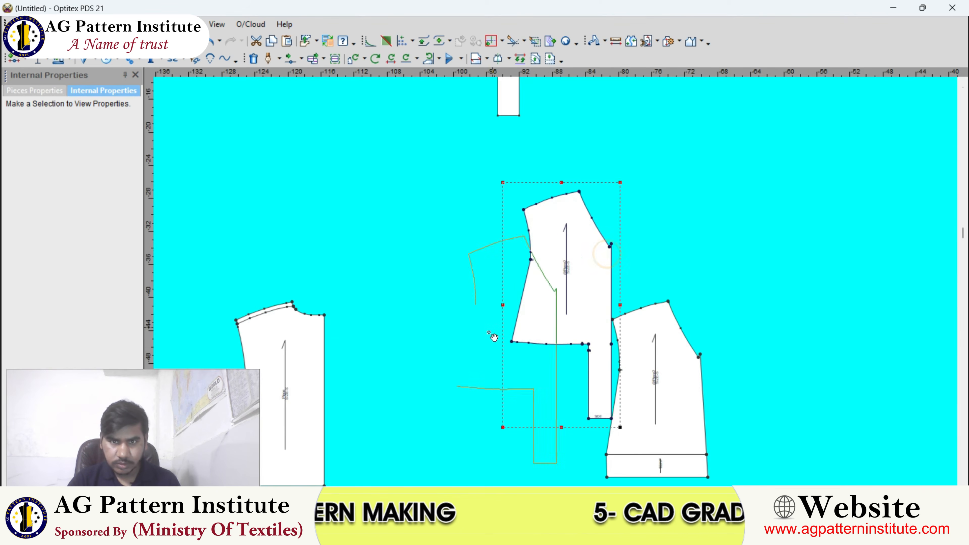
scroll(461, 355, down, 2)
click(534, 296)
- Add a notch at the lowest point of the front's V-neck
scroll(555, 281, up, 7)
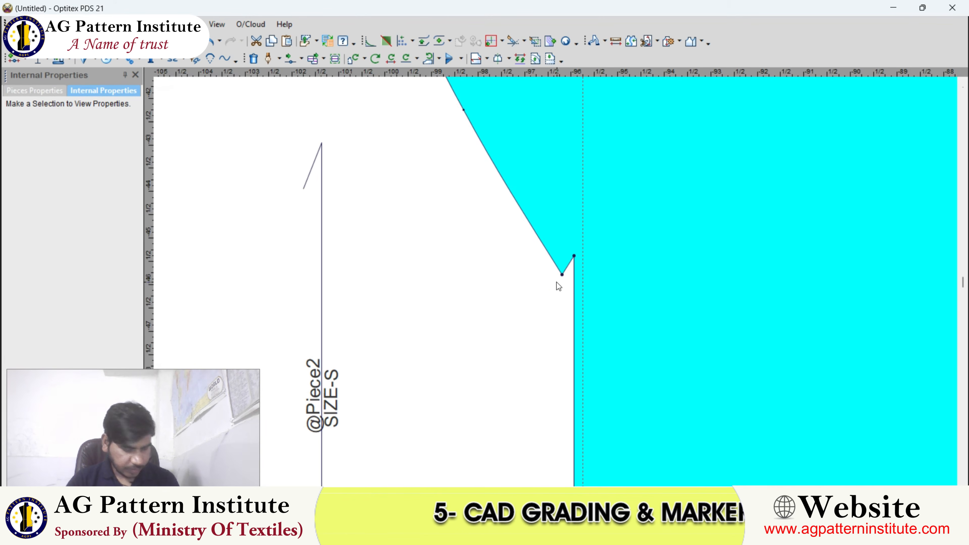
key(n)
click(560, 275)
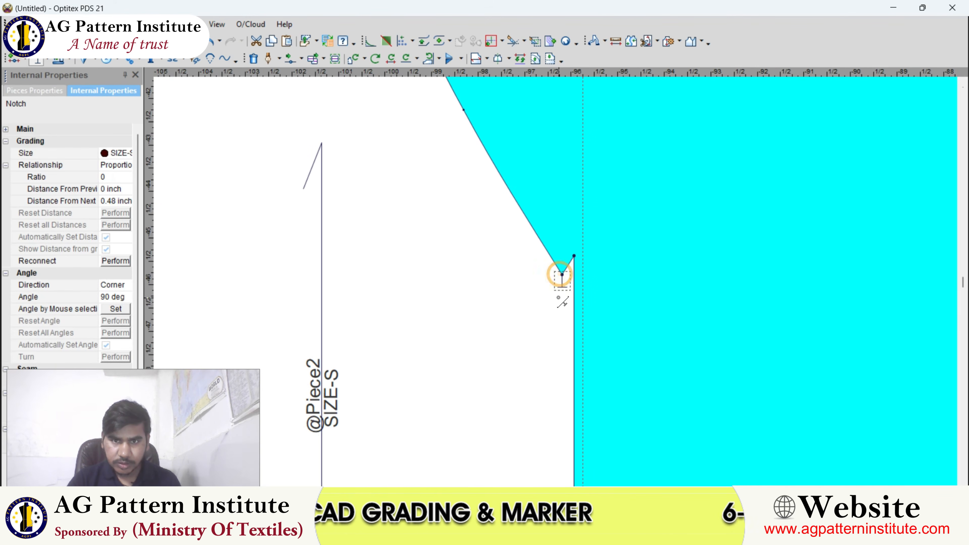
click(551, 216)
scroll(551, 217, down, 1)
scroll(556, 282, up, 1)
- Draw a small horizontal arrow with a triangular head below the neck notch, pointing toward the center front edge
key(d)
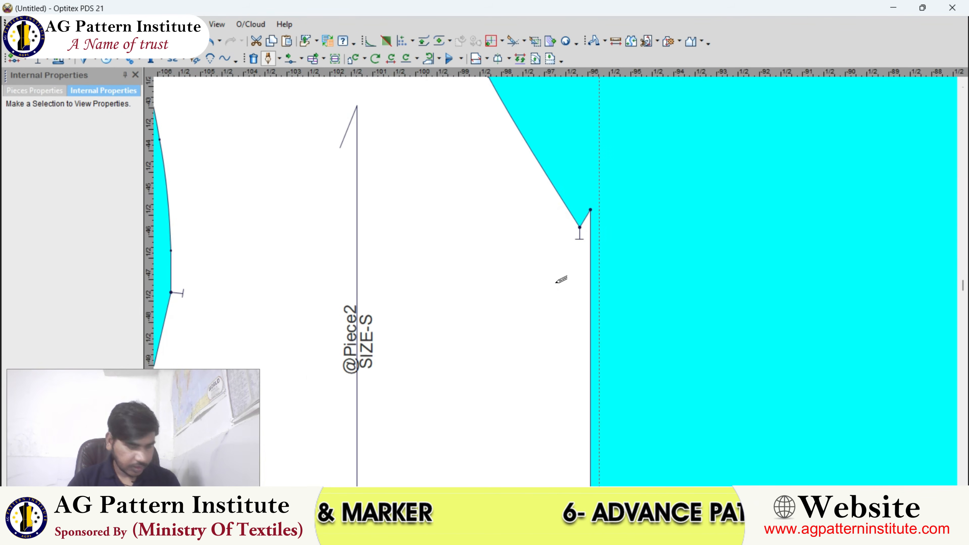
scroll(552, 279, up, 1)
click(547, 269)
click(444, 345)
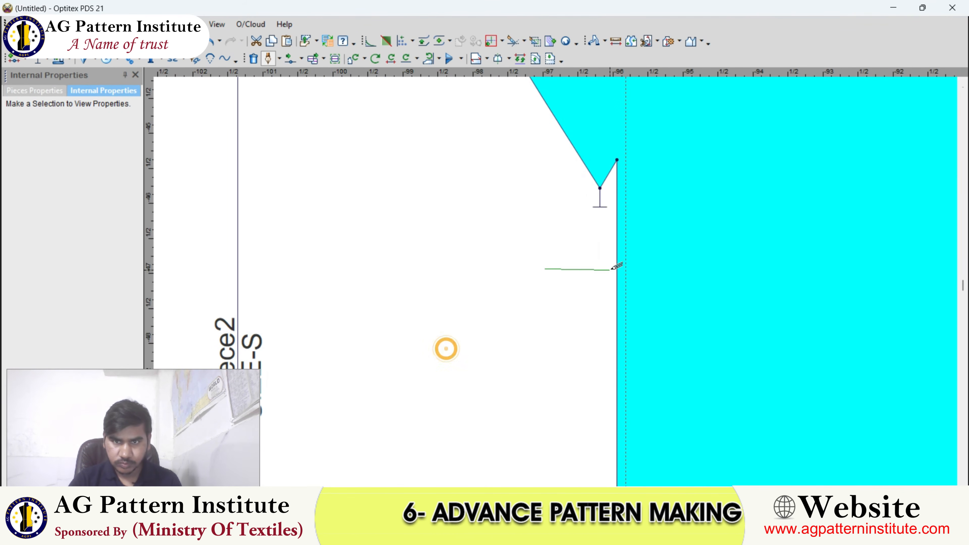
click(600, 270)
click(311, 315)
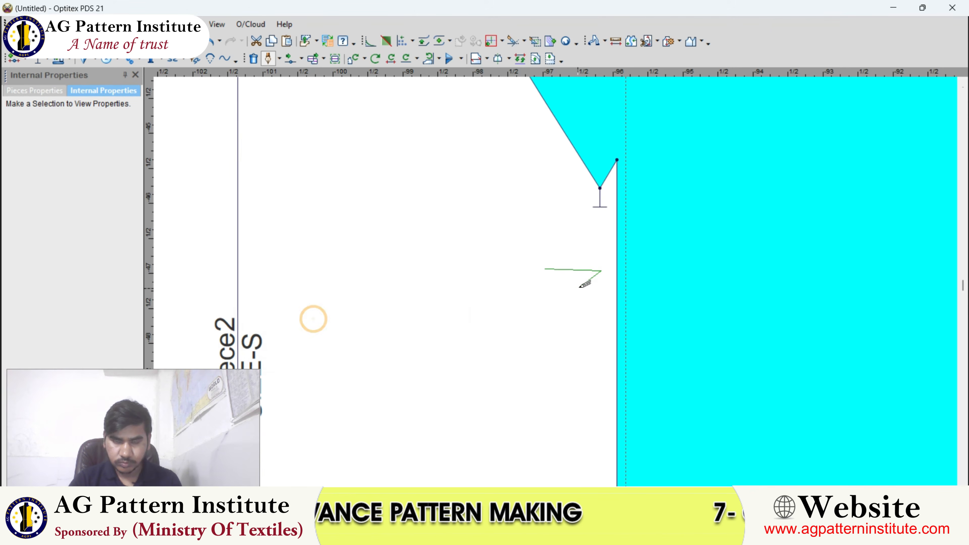
click(584, 283)
click(314, 319)
click(556, 277)
click(309, 316)
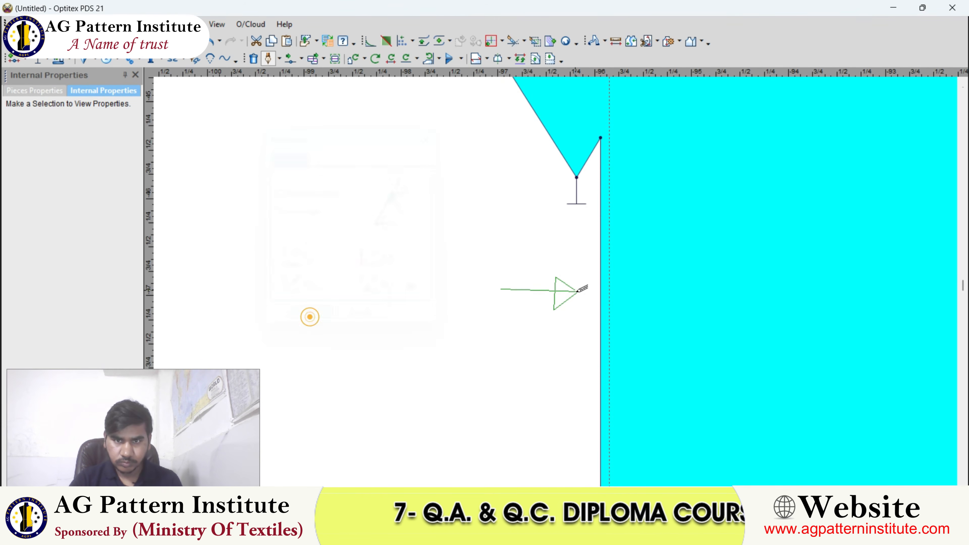
click(576, 291)
click(327, 317)
right_click(536, 252)
click(561, 258)
- Add the text 1/4" PLEAT to the front piece and place it just below the arrow
click(151, 58)
click(479, 212)
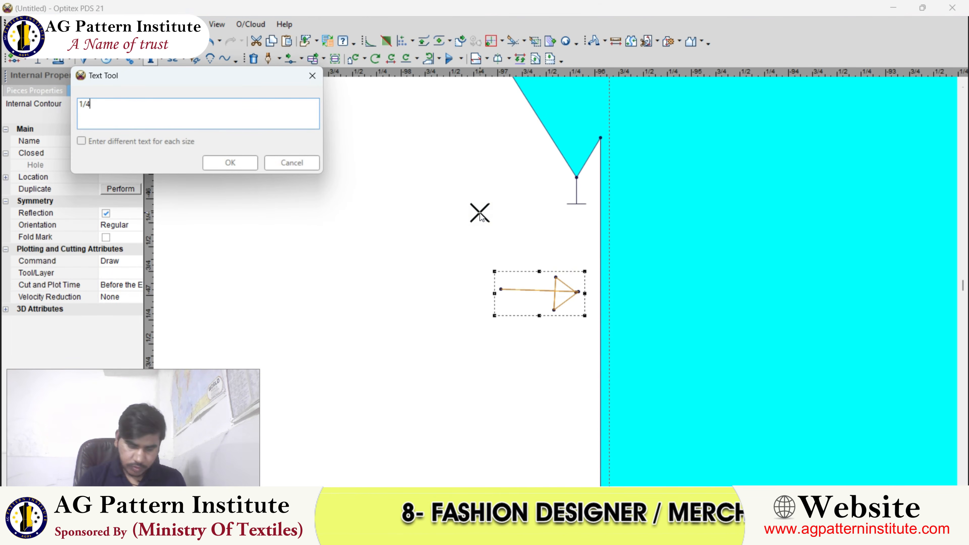
text(1/4" PLEAT)
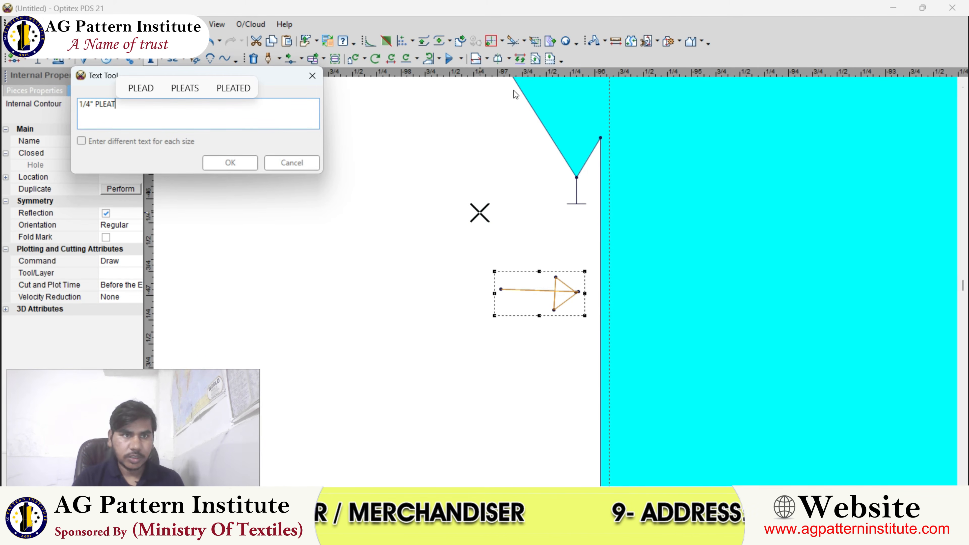
click(227, 164)
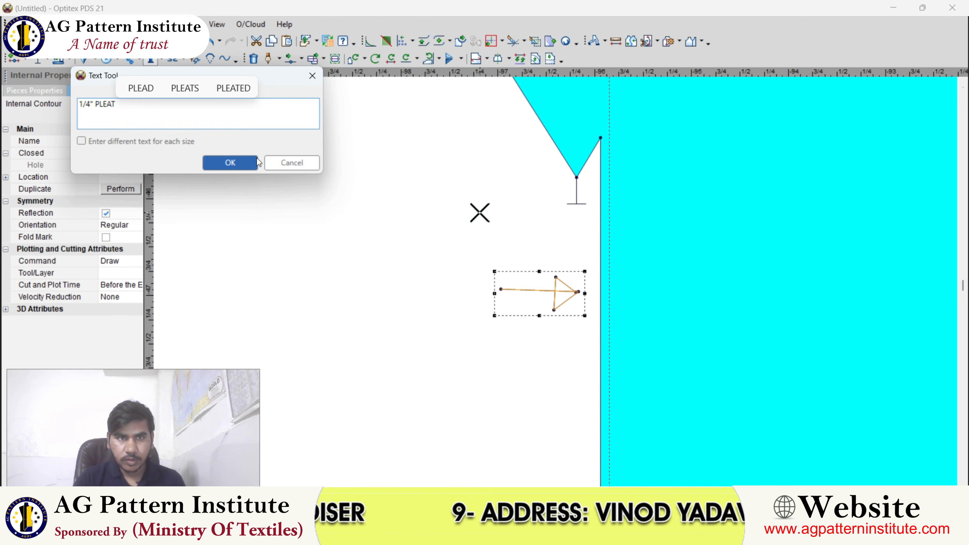
click(242, 163)
right_click(414, 164)
click(425, 172)
scroll(556, 282, down, 3)
scroll(556, 282, up, 2)
key(i)
click(556, 281)
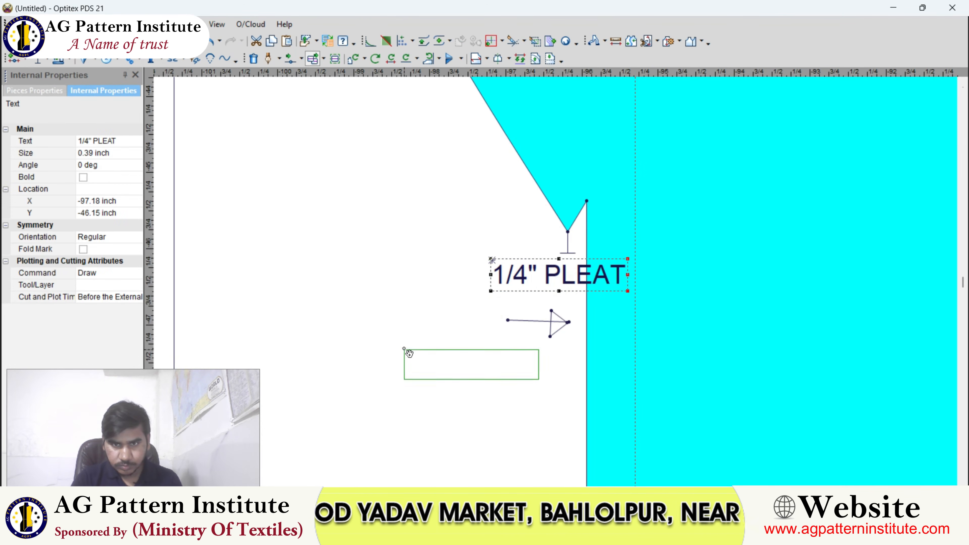
click(408, 353)
scroll(402, 346, down, 6)
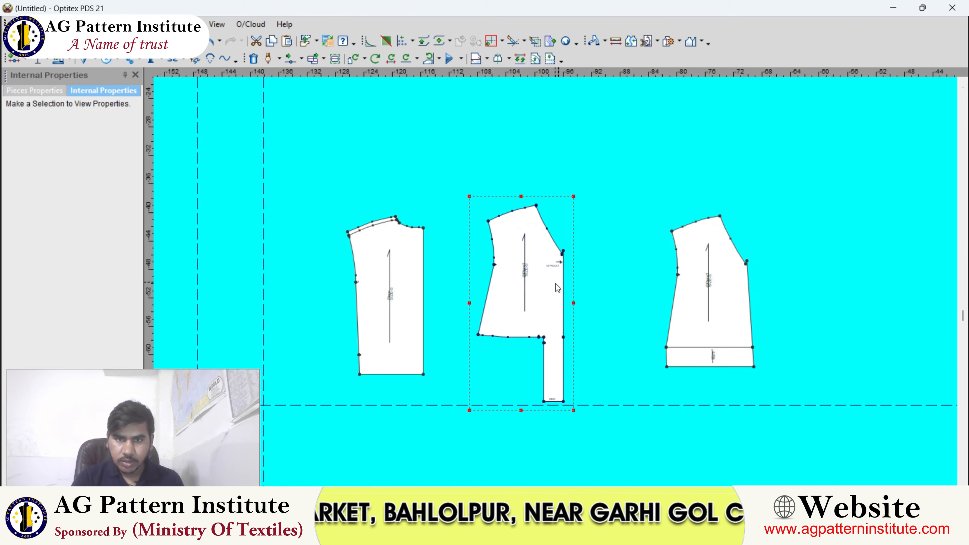
- Duplicate the front piece and turn the copy into its left-right mirror image
scroll(556, 283, up, 2)
click(537, 287)
click(271, 41)
click(286, 40)
drag(556, 184, 637, 223)
scroll(638, 223, down, 2)
scroll(556, 281, up, 1)
key(v)
key(r)
key(r)
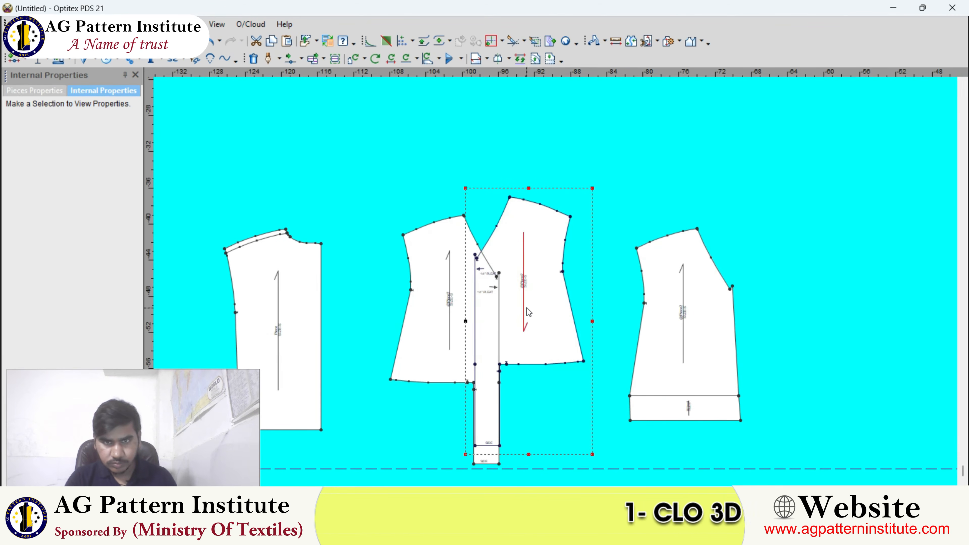
- Arrange the original front and its mirrored copy side by side with their center edges facing across a gap
drag(524, 308, 573, 326)
drag(469, 296, 441, 297)
scroll(554, 301, up, 2)
scroll(556, 282, up, 1)
drag(535, 283, 515, 279)
scroll(526, 261, up, 3)
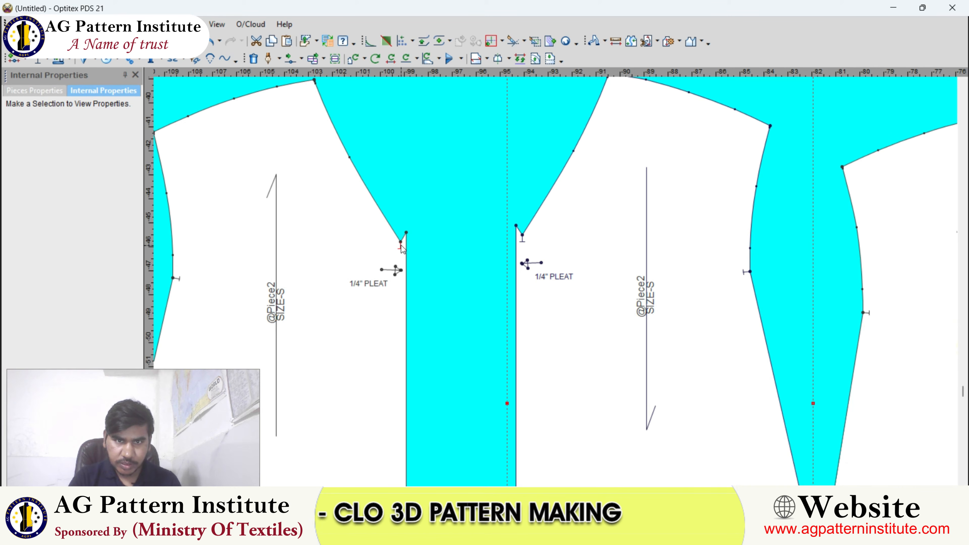
- Join the original front to the mirrored front at their neck notches and examine the assembled V-neck and strips
drag(404, 241, 528, 240)
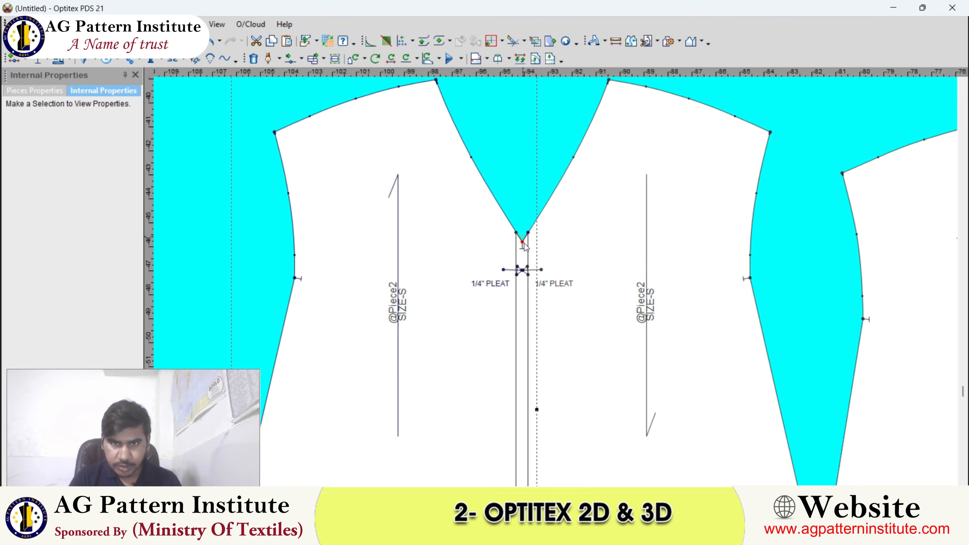
scroll(549, 277, up, 3)
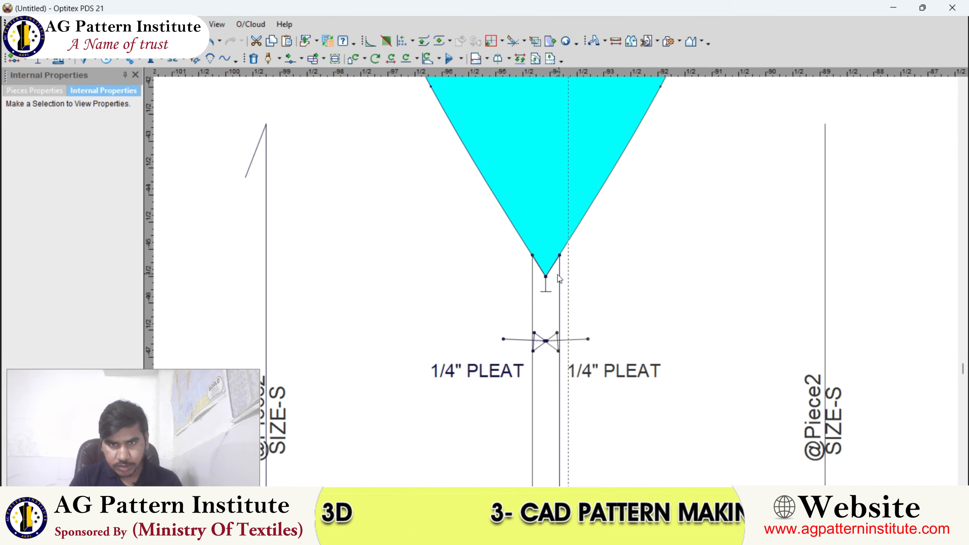
scroll(553, 312, down, 4)
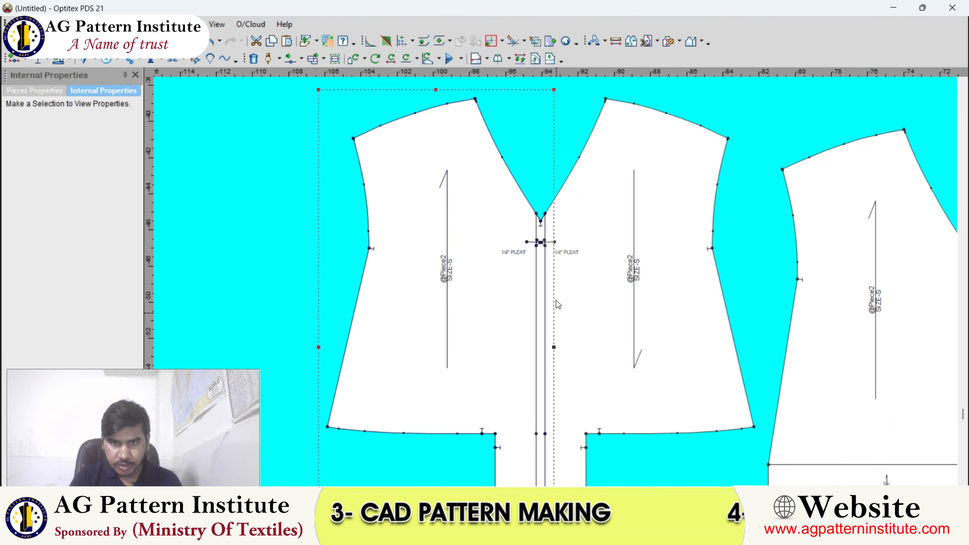
scroll(555, 292, down, 4)
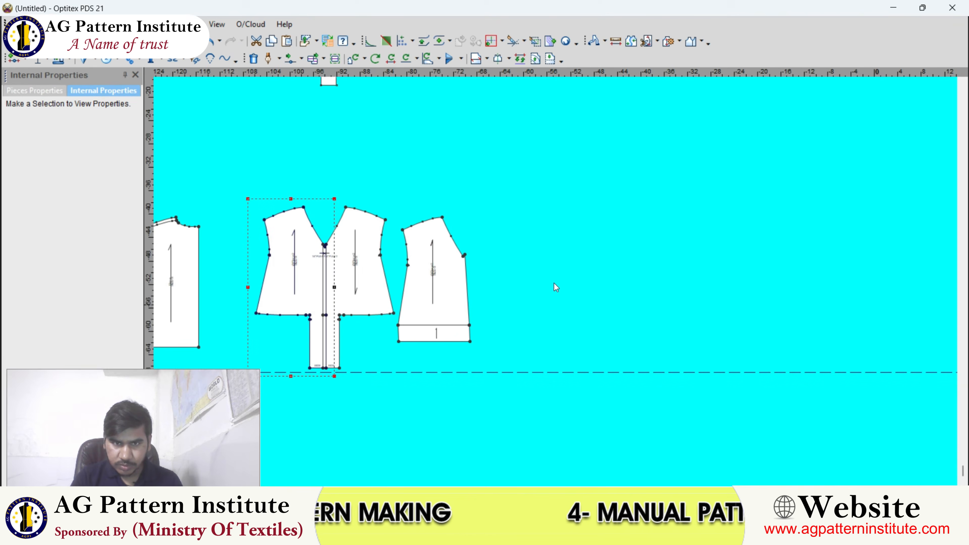
scroll(424, 305, down, 2)
scroll(556, 287, up, 5)
- Separate the mirrored front from the original and compare the pieces with the twist-front blouse reference photo
drag(561, 274, 608, 268)
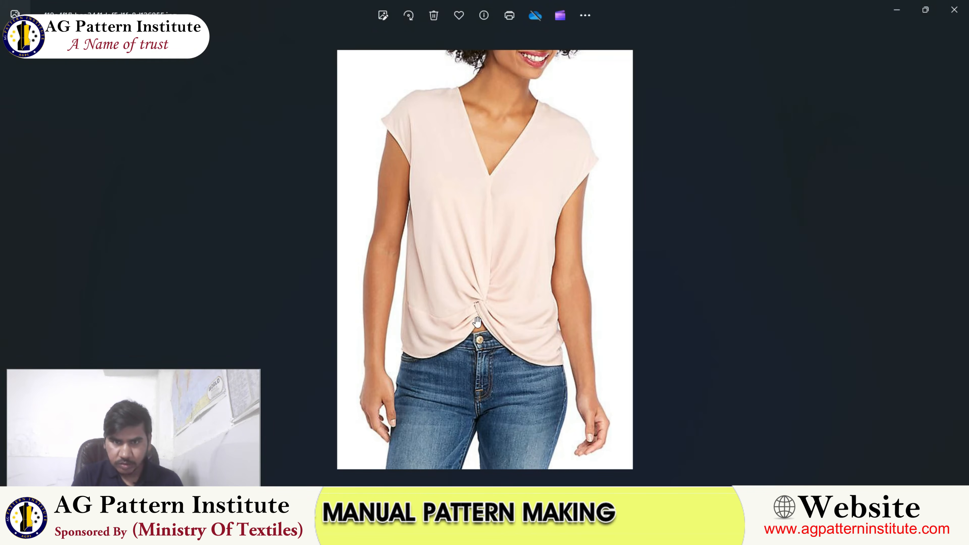
scroll(477, 322, up, 4)
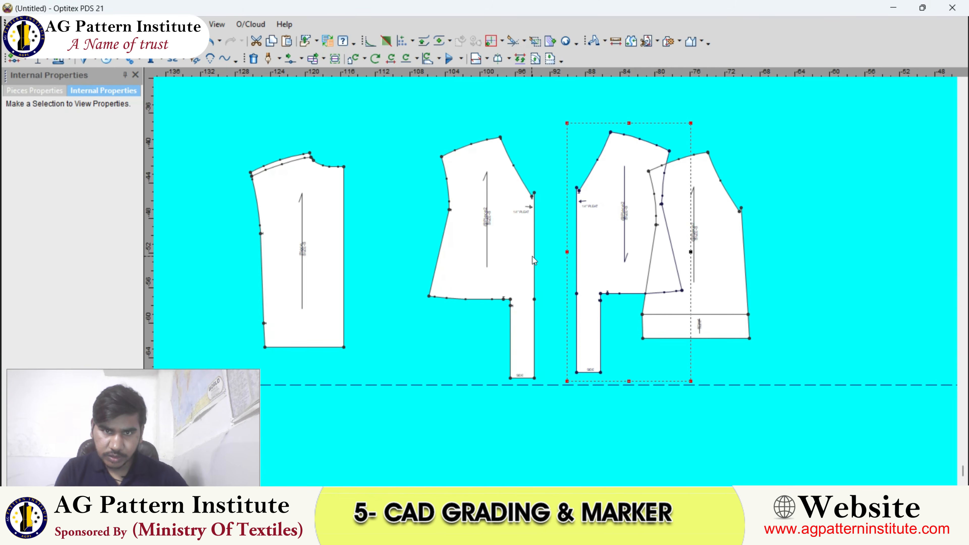
scroll(545, 269, down, 2)
scroll(550, 275, up, 4)
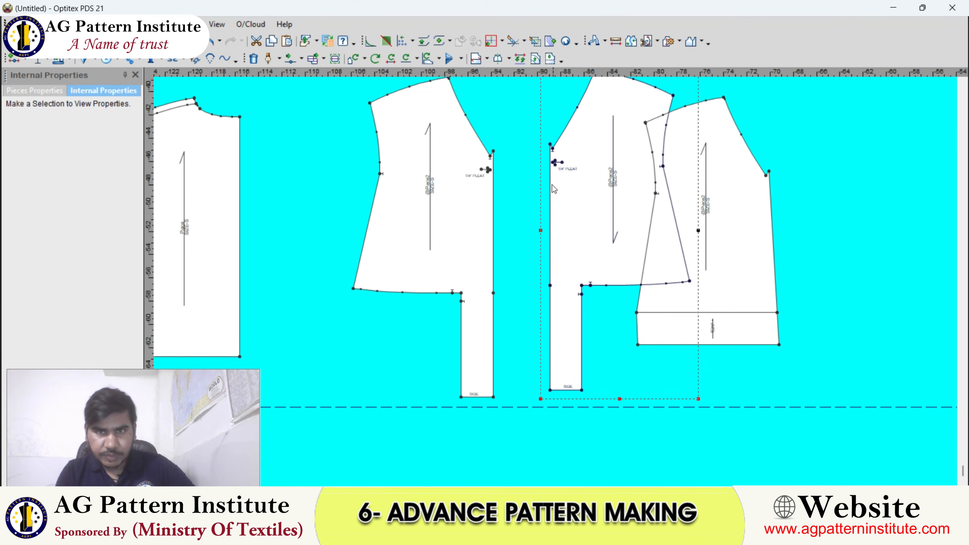
- Spread the front pieces apart and delete the mirrored front copy
scroll(546, 257, down, 3)
scroll(543, 277, up, 1)
drag(507, 273, 467, 277)
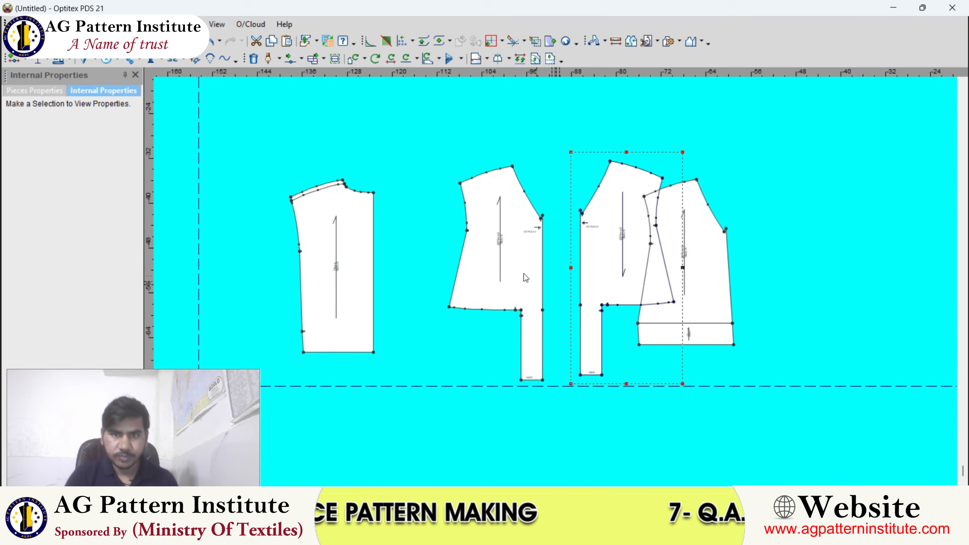
scroll(656, 281, up, 2)
drag(718, 285, 670, 291)
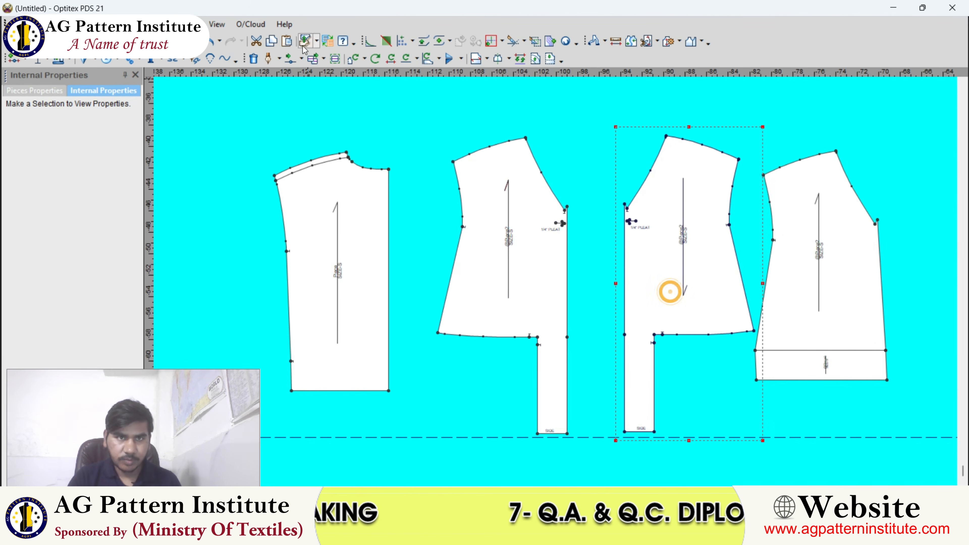
click(256, 41)
scroll(523, 272, down, 3)
scroll(530, 282, up, 3)
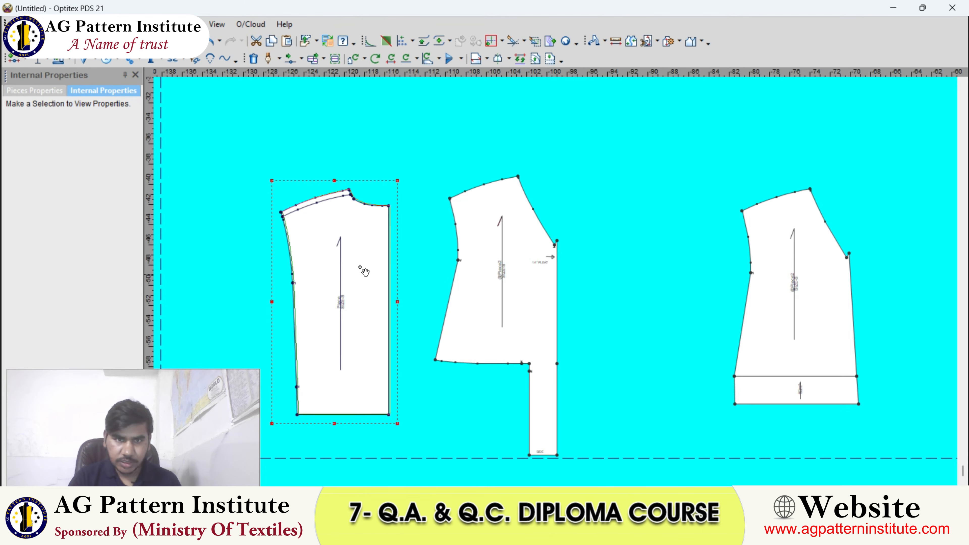
- Separate the spare front piece from its hem band and delete both, keeping the back and the finished front
drag(355, 275, 365, 256)
drag(778, 299, 768, 308)
drag(812, 401, 843, 410)
scroll(843, 410, up, 2)
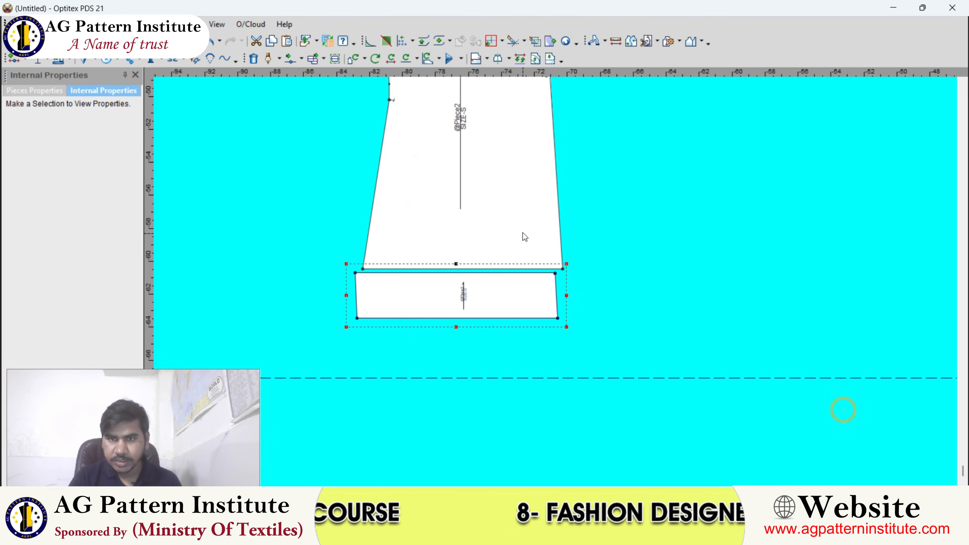
scroll(524, 241, down, 4)
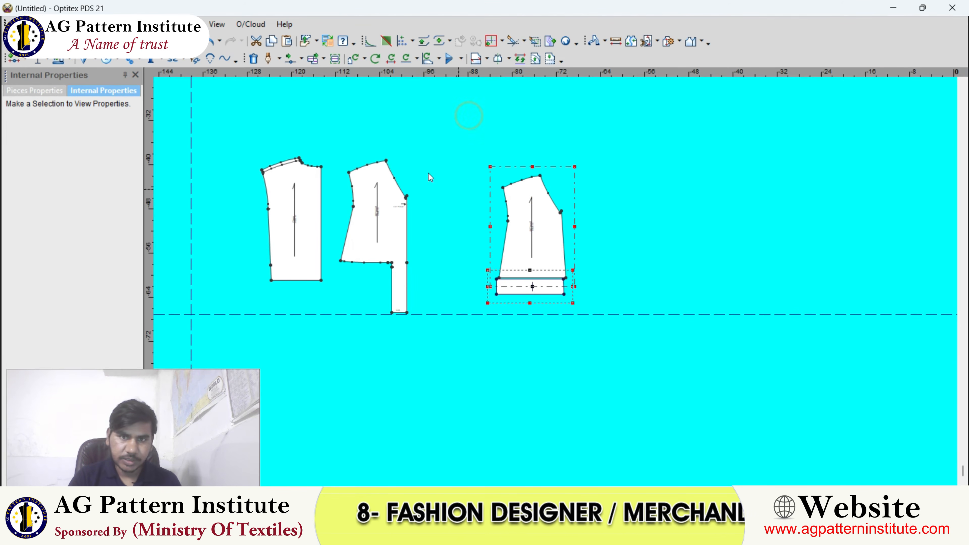
click(254, 42)
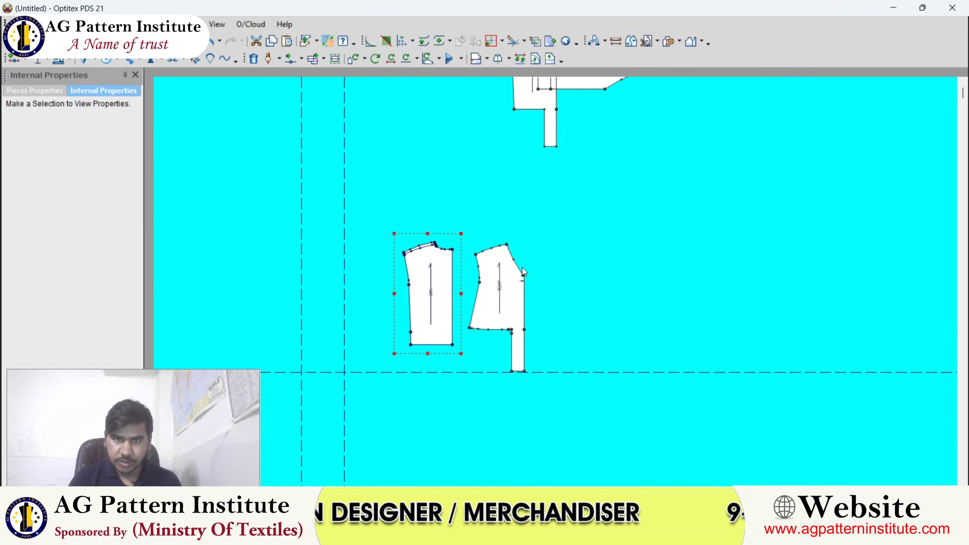
scroll(561, 283, down, 2)
scroll(561, 248, up, 1)
key(ctrl+v)
click(475, 199)
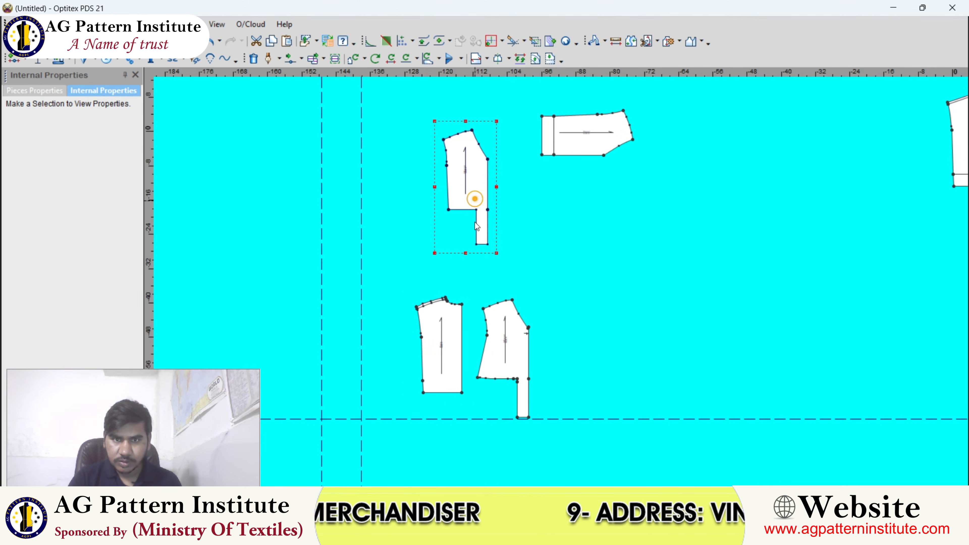
scroll(558, 275, up, 3)
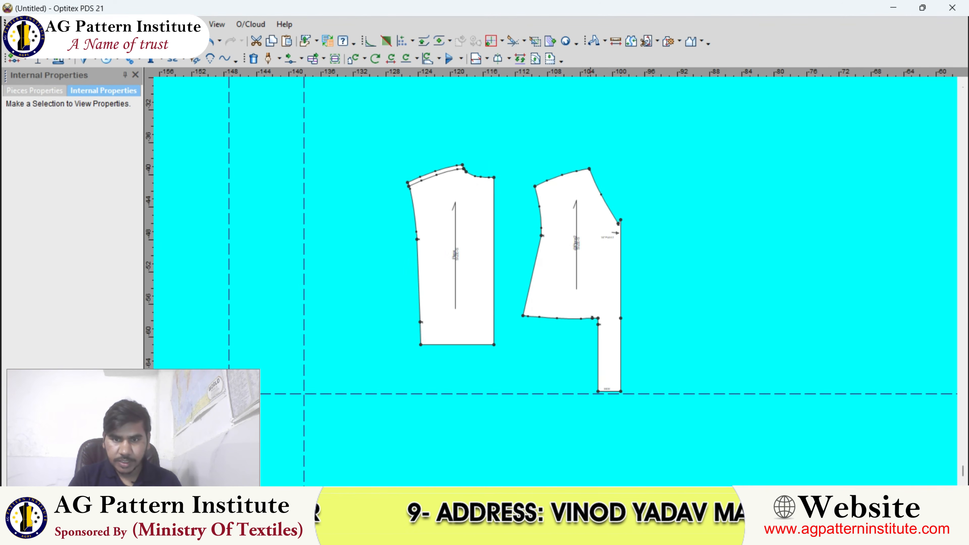
- Switch to the blouse reference photo and examine the twist, V-neckline, shoulders and hem, then return to the pattern
key(alt+Tab)
scroll(388, 430, up, 1)
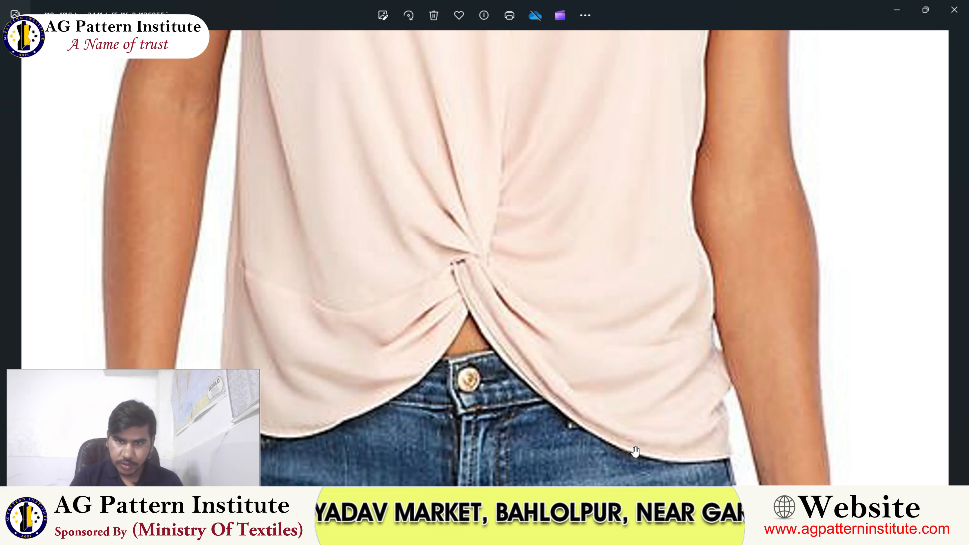
scroll(359, 338, down, 4)
scroll(355, 109, up, 2)
drag(355, 115, 465, 352)
scroll(283, 181, up, 2)
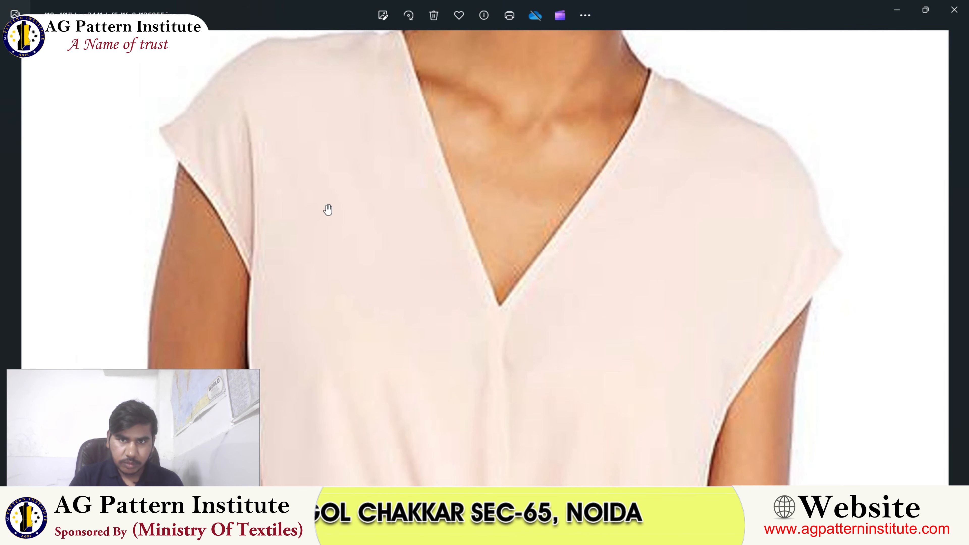
scroll(425, 224, down, 2)
scroll(471, 221, up, 3)
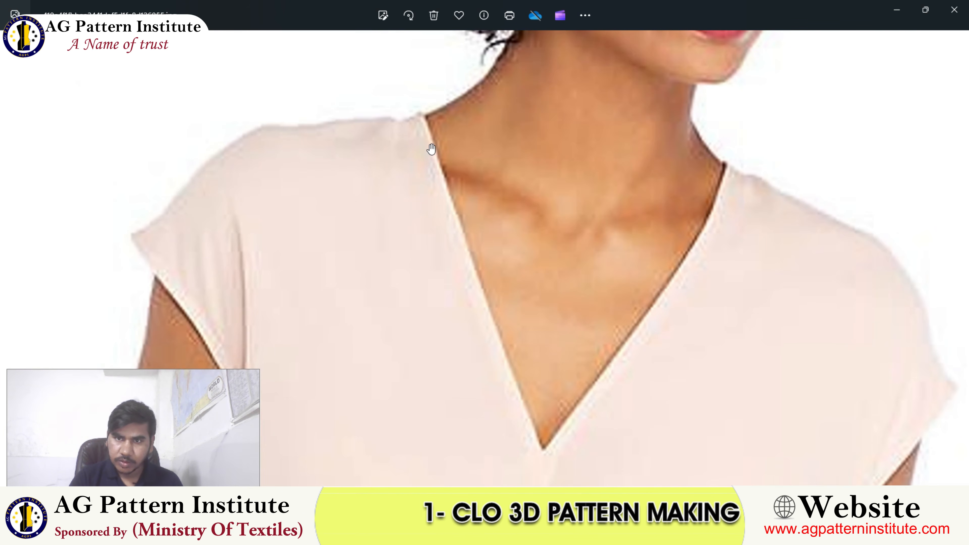
scroll(432, 161, down, 4)
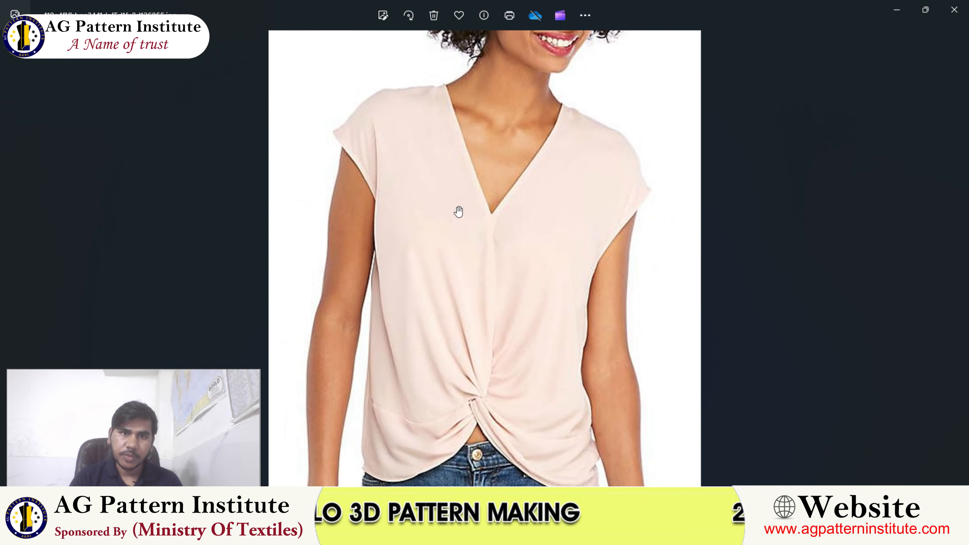
scroll(368, 187, up, 2)
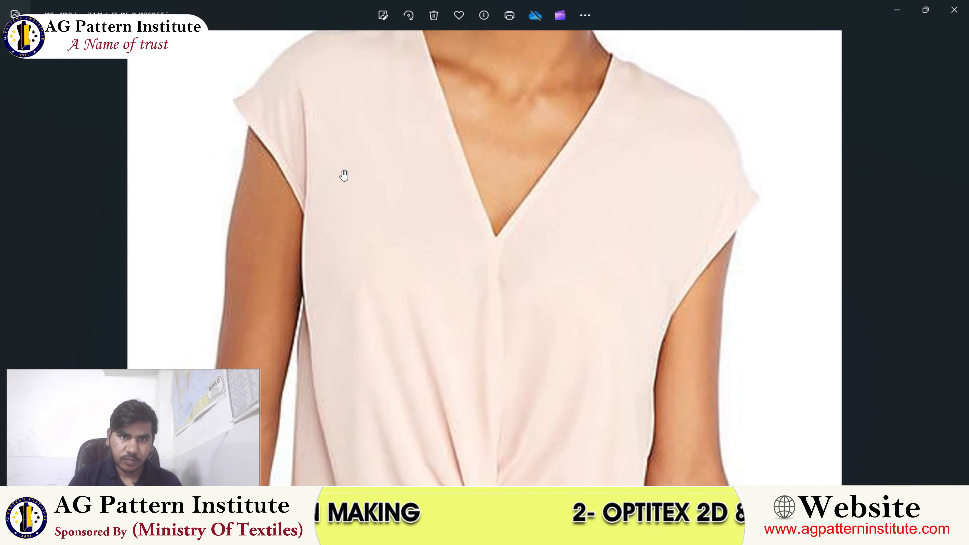
scroll(478, 316, down, 5)
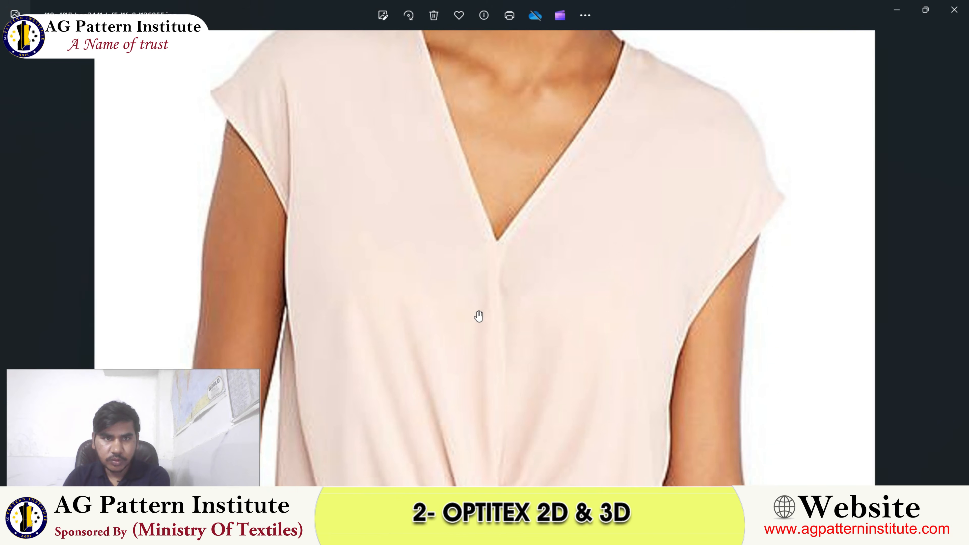
scroll(420, 152, up, 3)
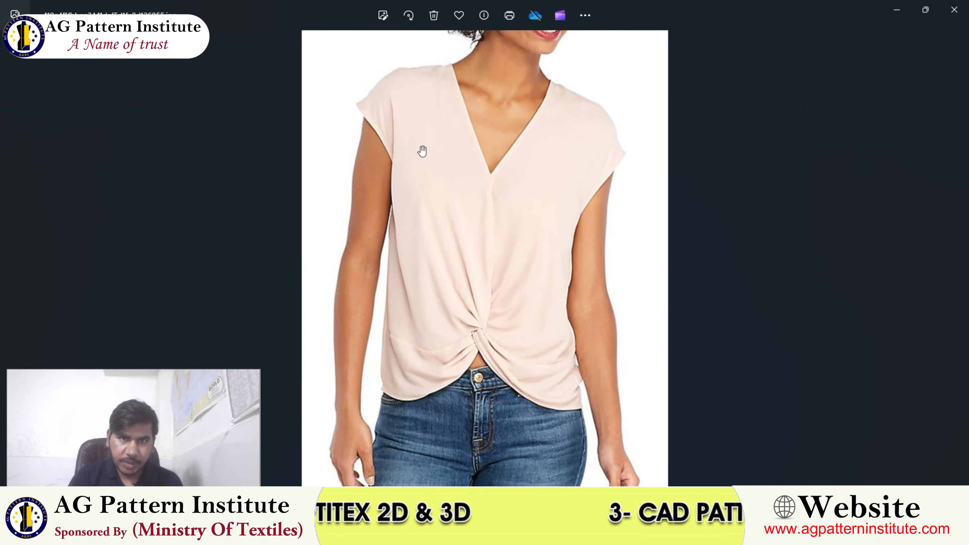
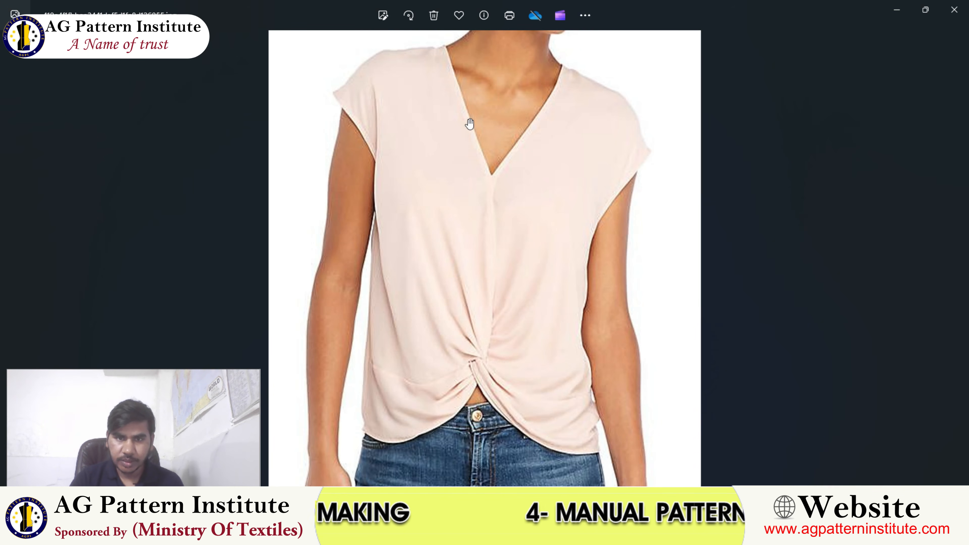
scroll(452, 295, down, 2)
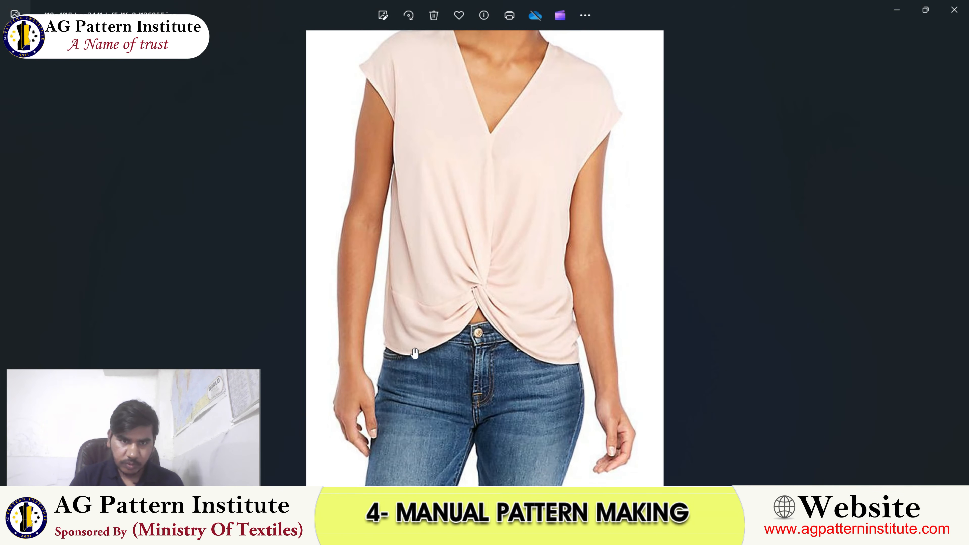
key(alt+Tab)
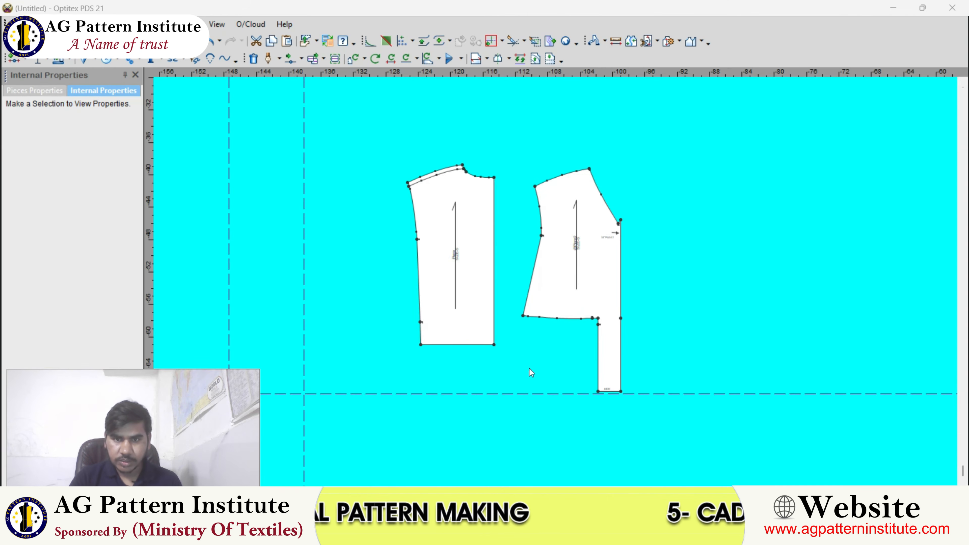
- Add a basic seam allowance of 0.25 to both the back and the front as all selected pieces
scroll(557, 234, down, 1)
drag(445, 171, 742, 453)
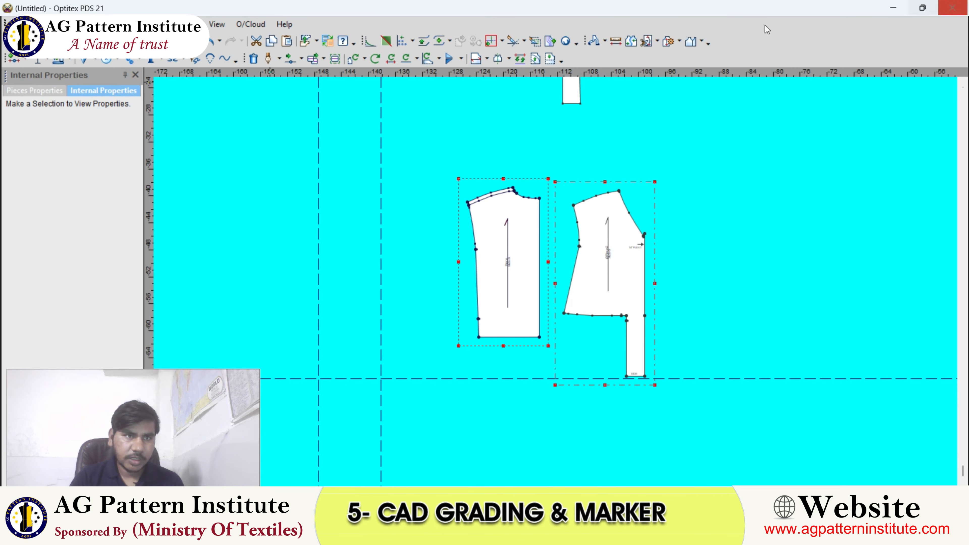
click(69, 61)
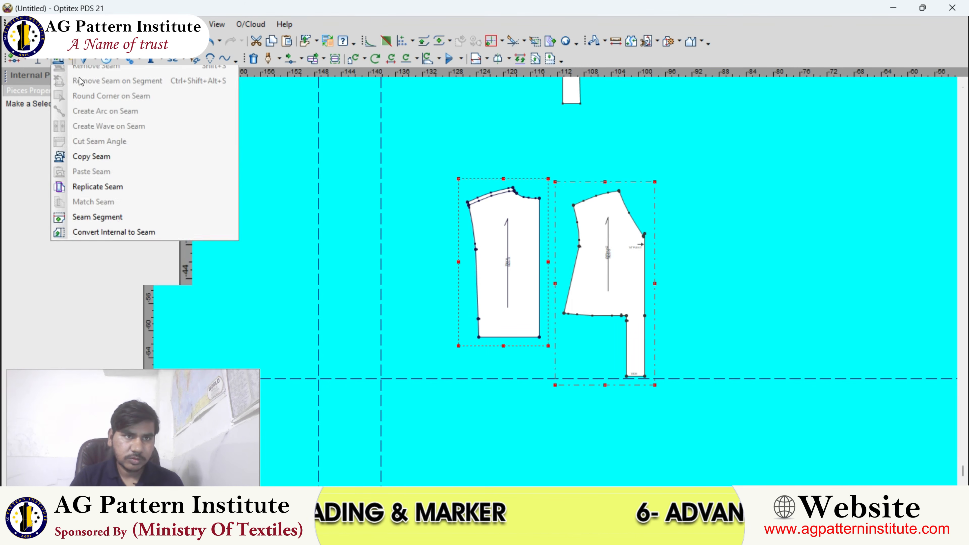
click(98, 98)
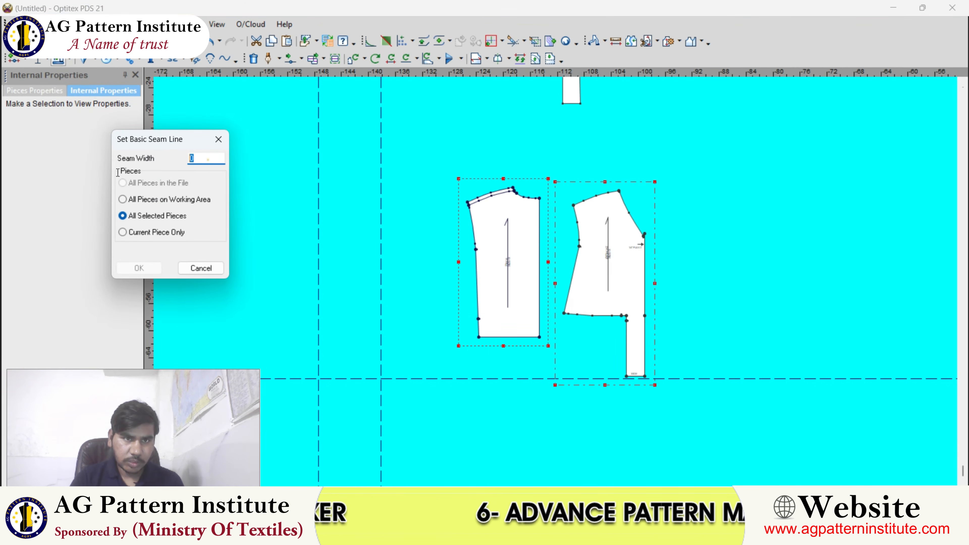
text(.25)
key(Return)
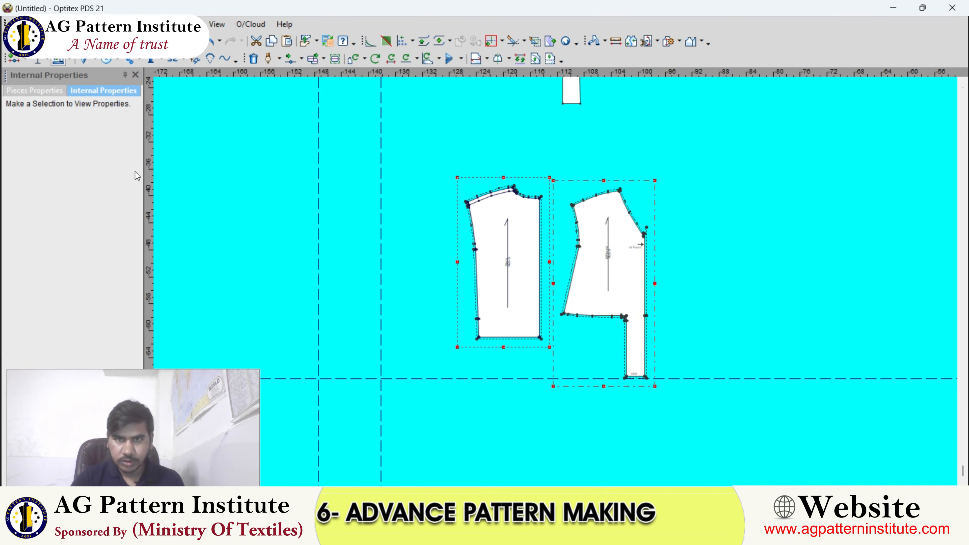
scroll(554, 283, up, 3)
scroll(553, 284, down, 3)
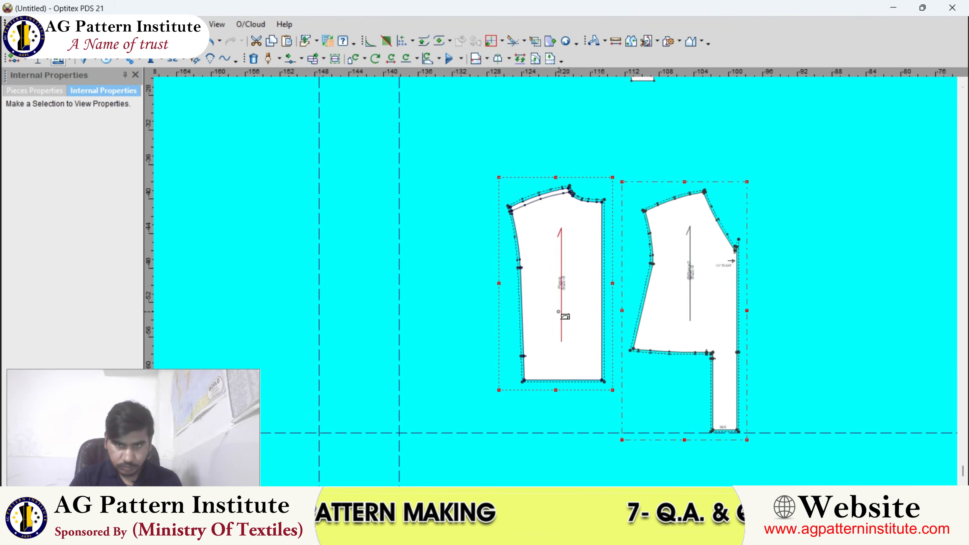
- Set the seam width to 3/8 on the back piece's side seam, between the hem corner and the underarm
scroll(550, 286, up, 2)
click(526, 319)
scroll(549, 237, up, 1)
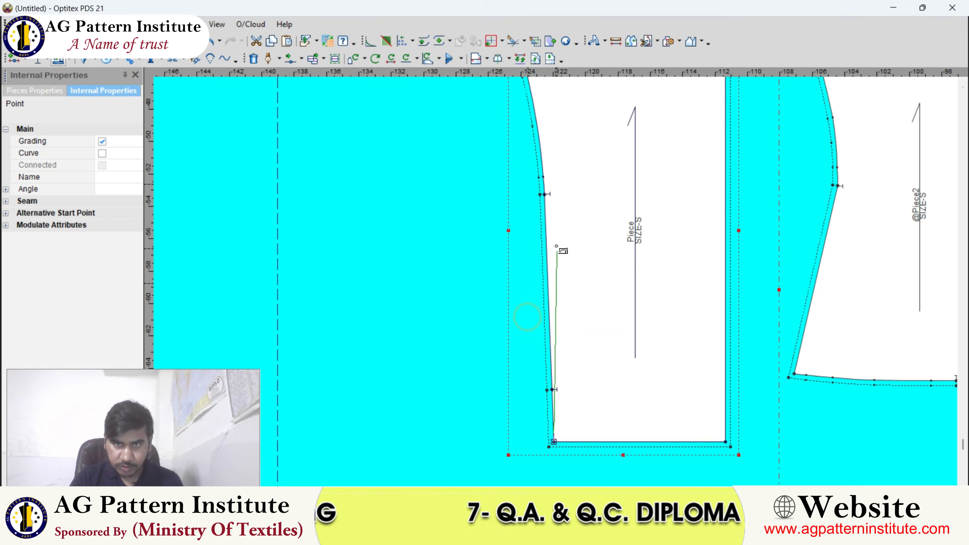
click(544, 193)
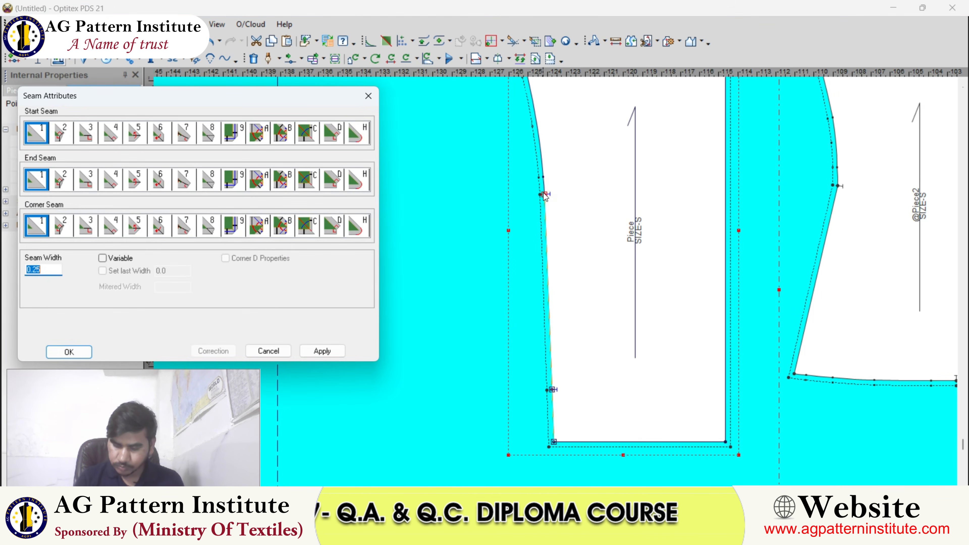
text(3/8)
key(Return)
scroll(540, 250, down, 3)
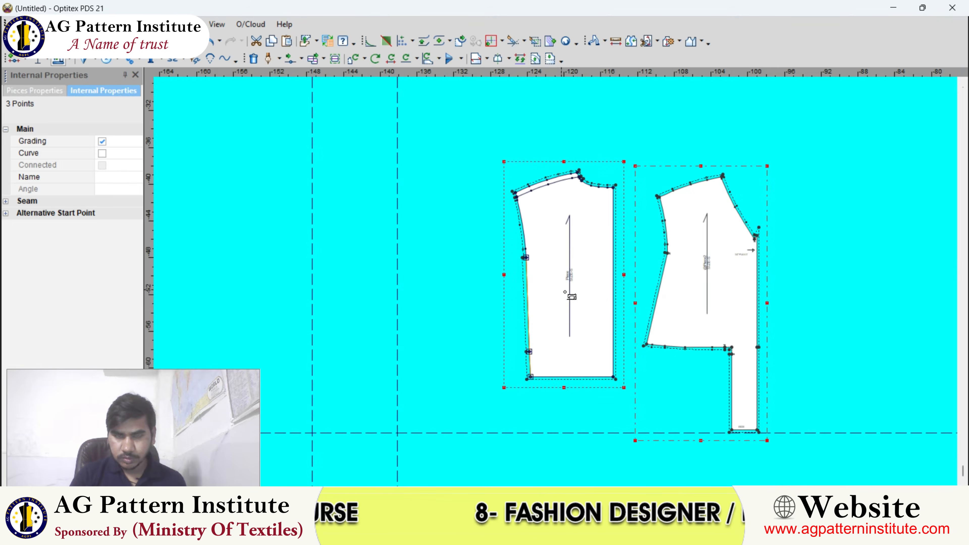
- Set the seam width along the back piece's bottom hem to .25
scroll(539, 250, up, 5)
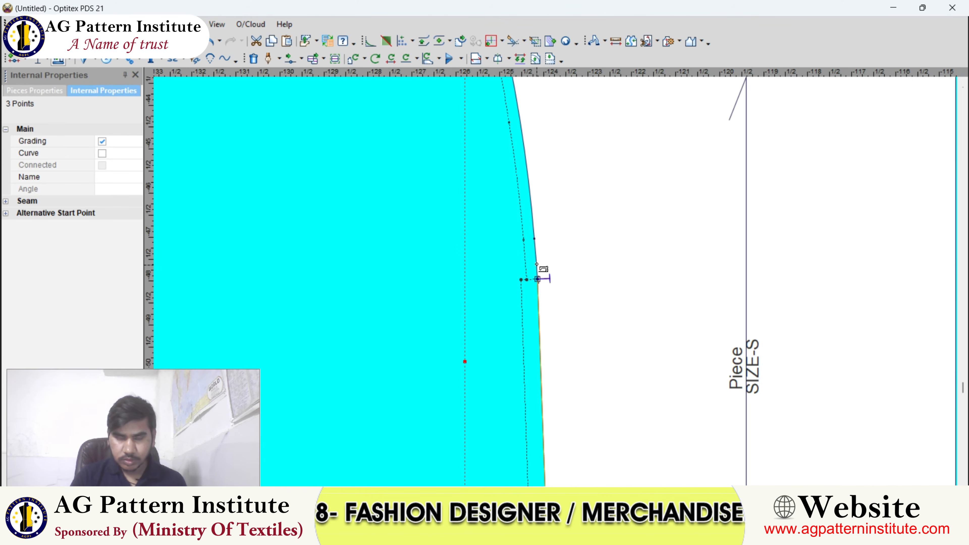
scroll(572, 305, down, 2)
scroll(586, 326, down, 2)
scroll(604, 304, up, 2)
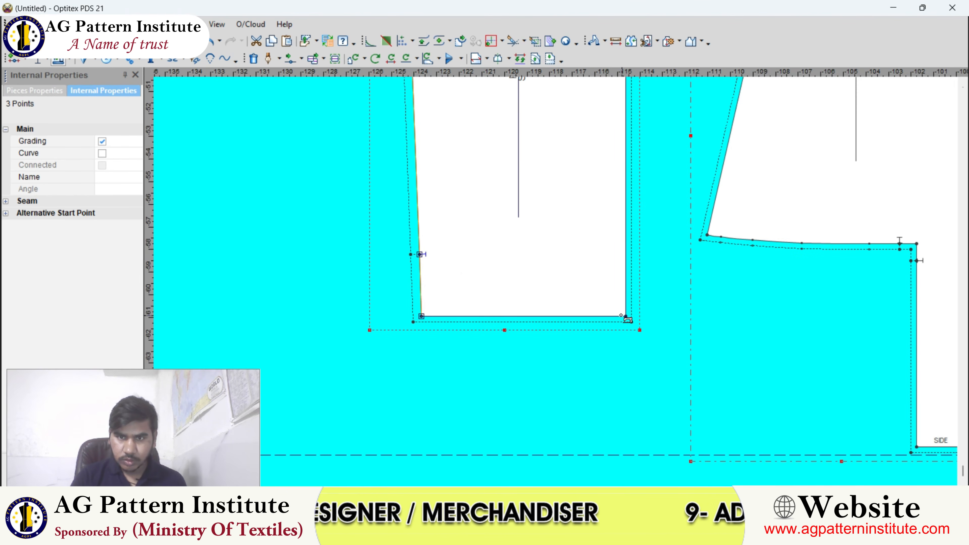
click(626, 316)
click(421, 317)
text(.25)
key(Return)
scroll(555, 278, down, 2)
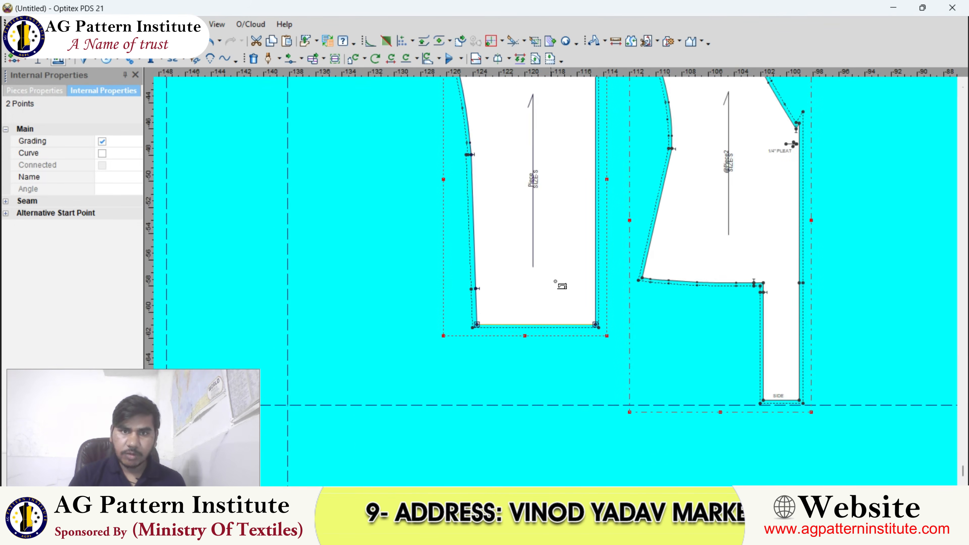
- Examine the back piece's seam allowance where the armhole meets the side seam at the underarm
scroll(552, 275, up, 3)
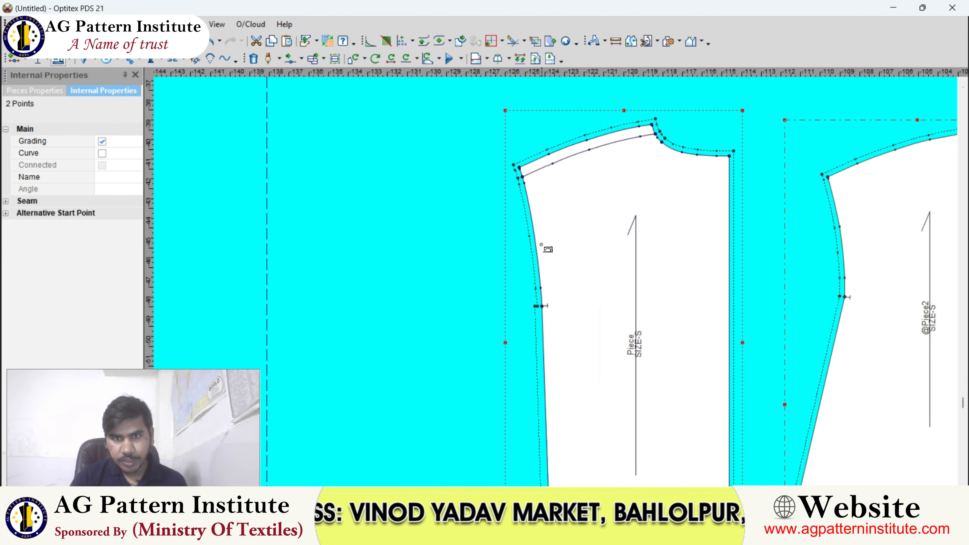
scroll(558, 281, up, 3)
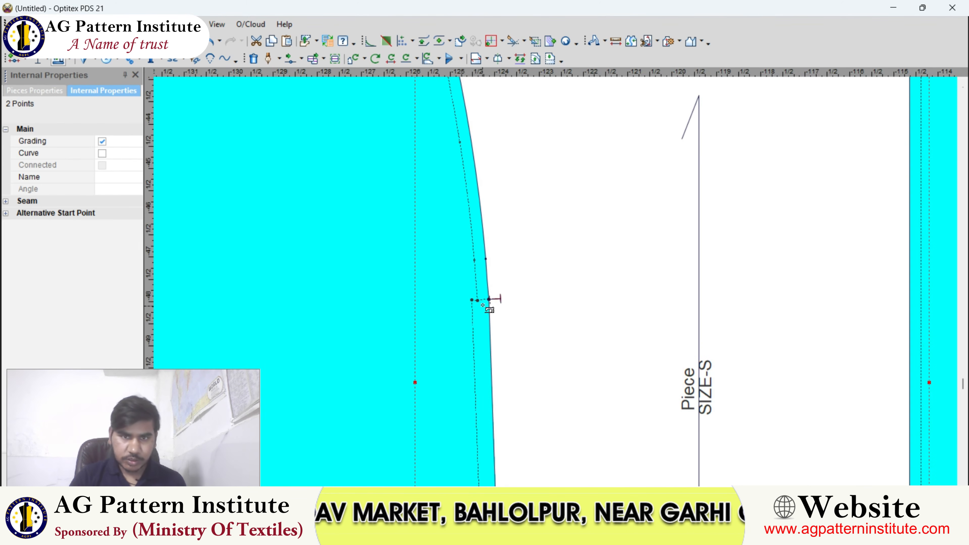
scroll(494, 297, down, 2)
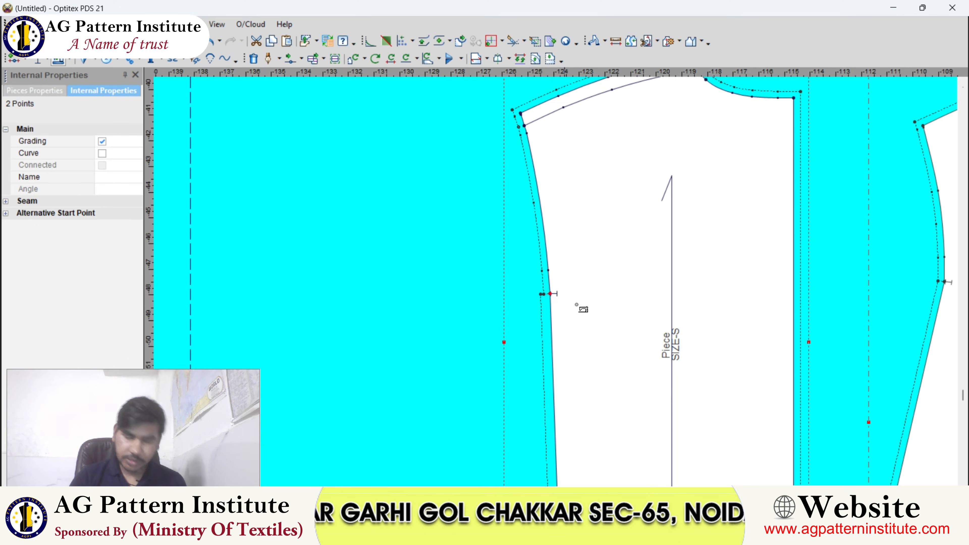
scroll(551, 294, down, 4)
scroll(562, 279, up, 3)
scroll(558, 277, up, 3)
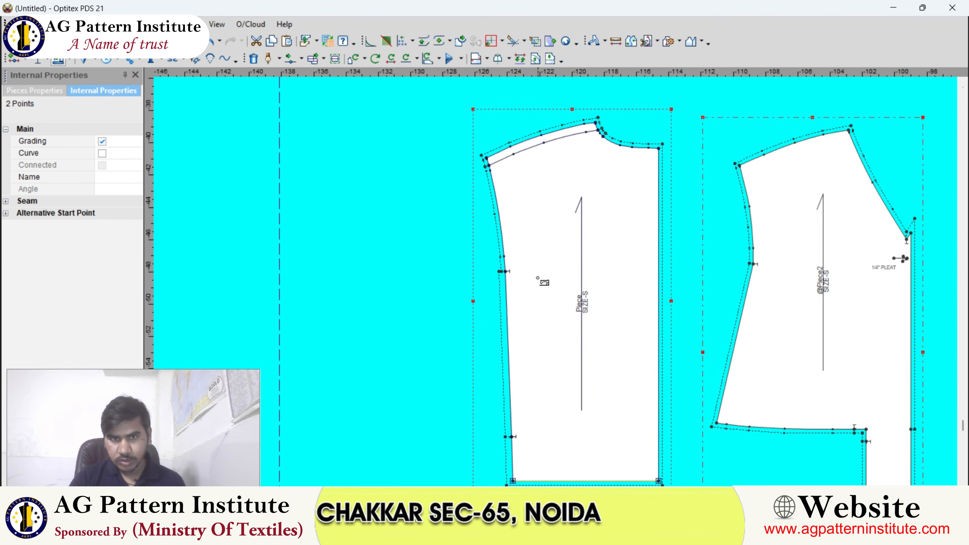
scroll(594, 273, down, 2)
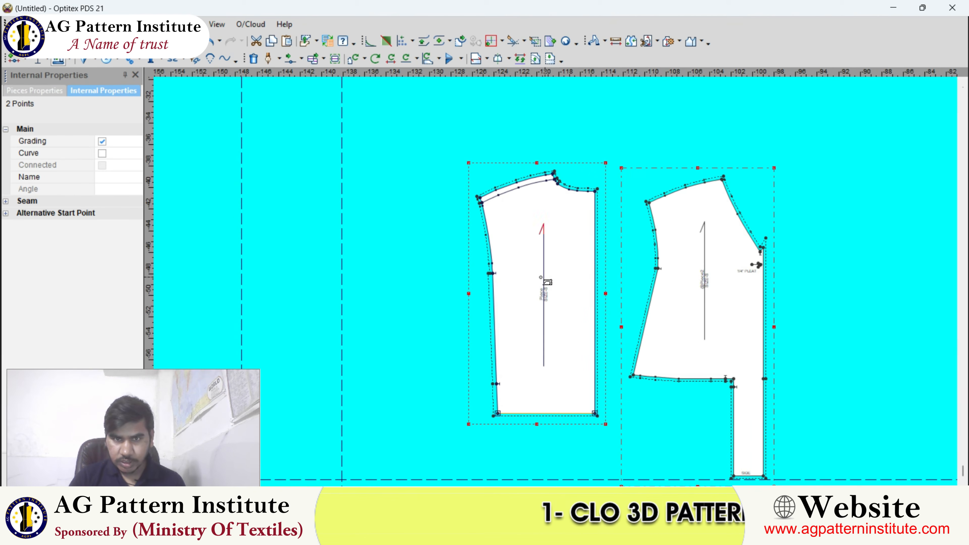
scroll(549, 288, up, 4)
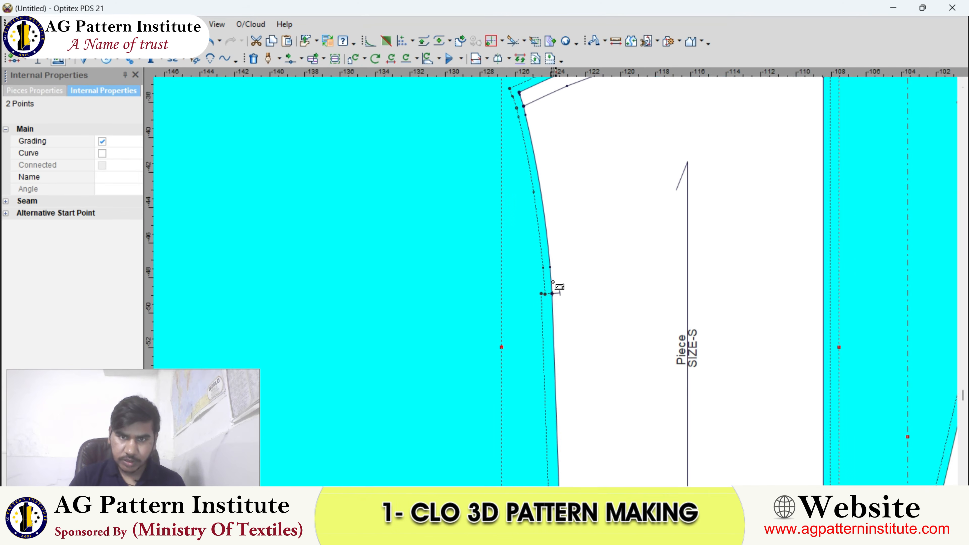
- Set the seam width to 3/8 on the back piece's armhole, from the underarm up towards the shoulder tip
click(552, 292)
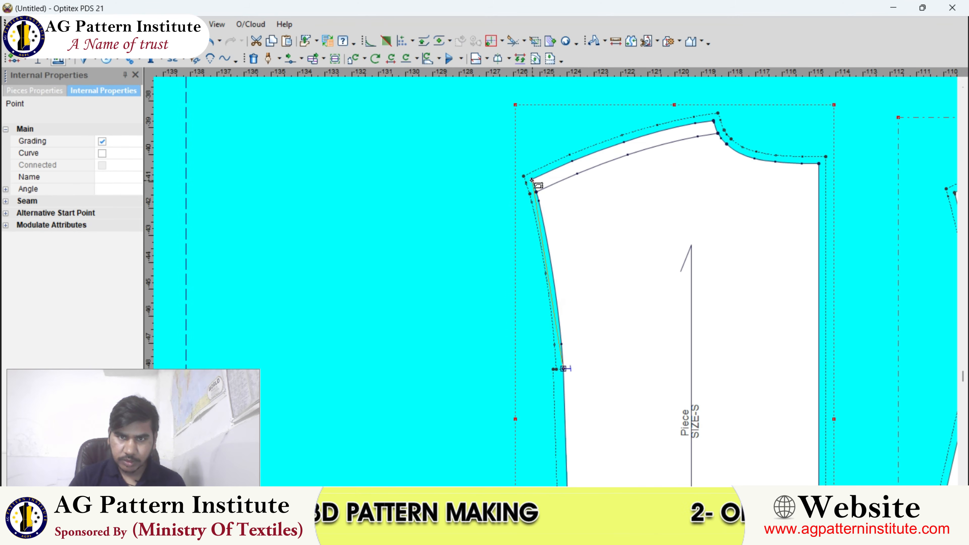
scroll(531, 180, up, 3)
double_click(563, 281)
text(.5)
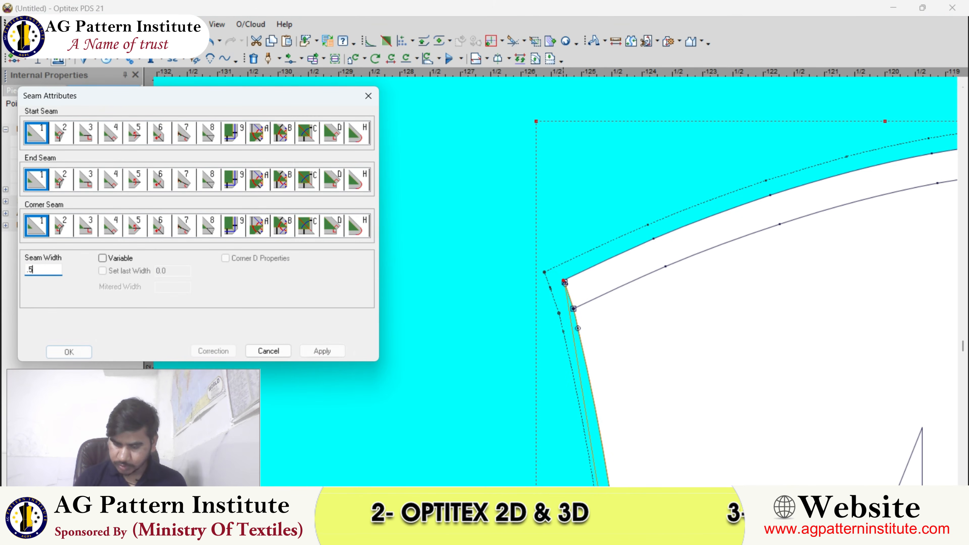
text(3/8)
key(Return)
scroll(561, 289, down, 5)
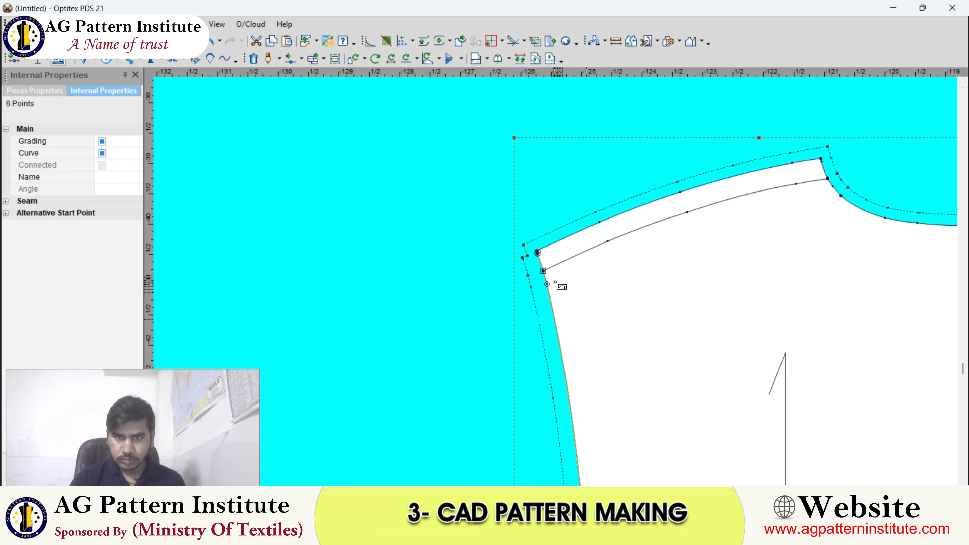
- Switch to the blouse reference photo and examine the armhole edges up close
scroll(555, 286, up, 3)
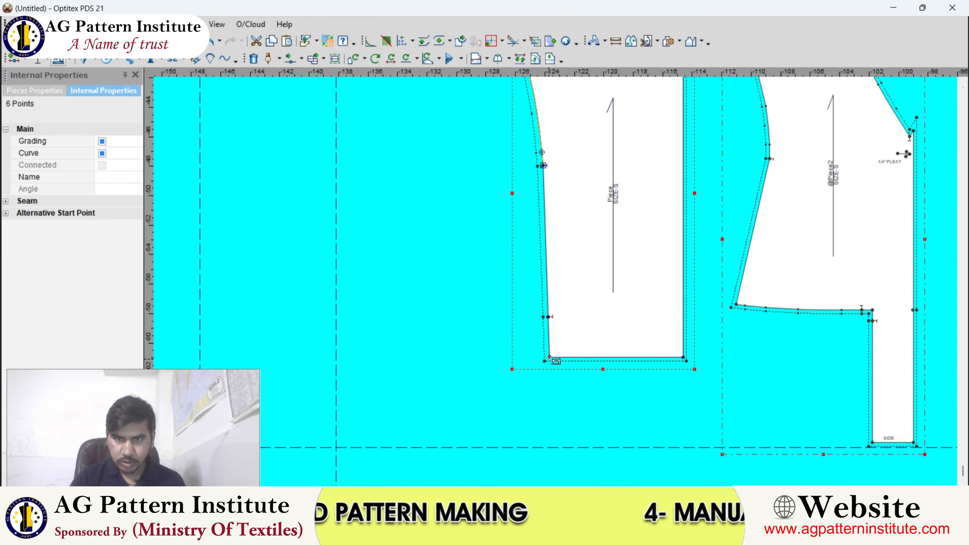
click(548, 357)
scroll(550, 300, down, 2)
scroll(555, 263, up, 5)
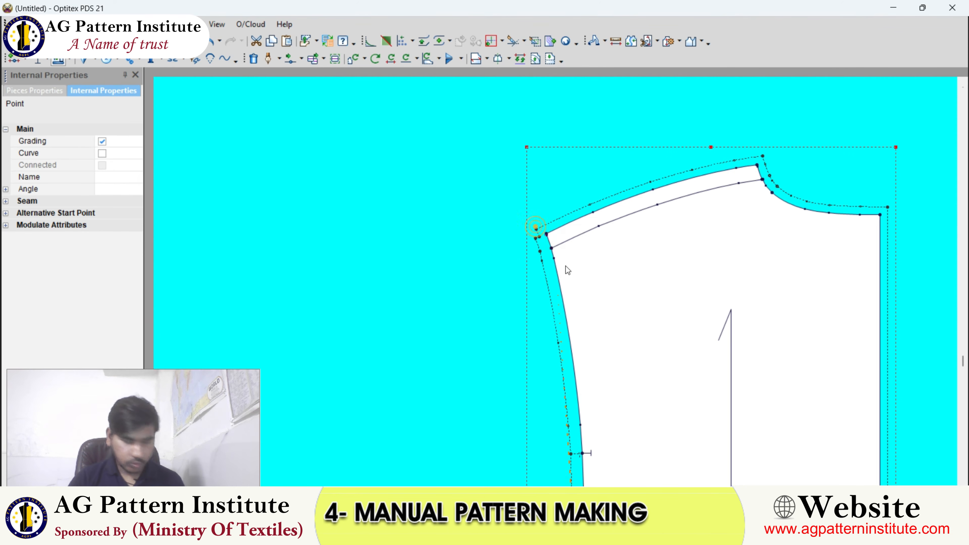
scroll(562, 264, down, 1)
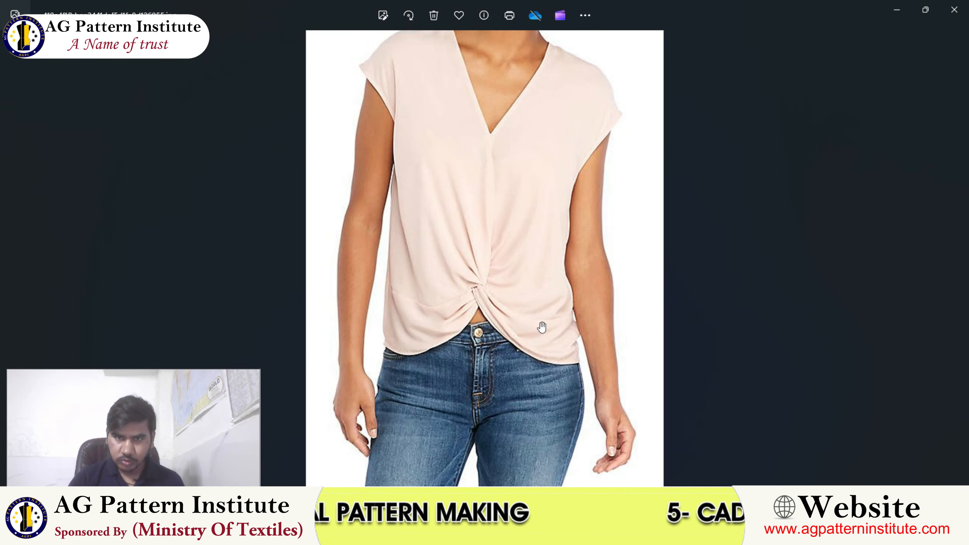
scroll(521, 163, up, 5)
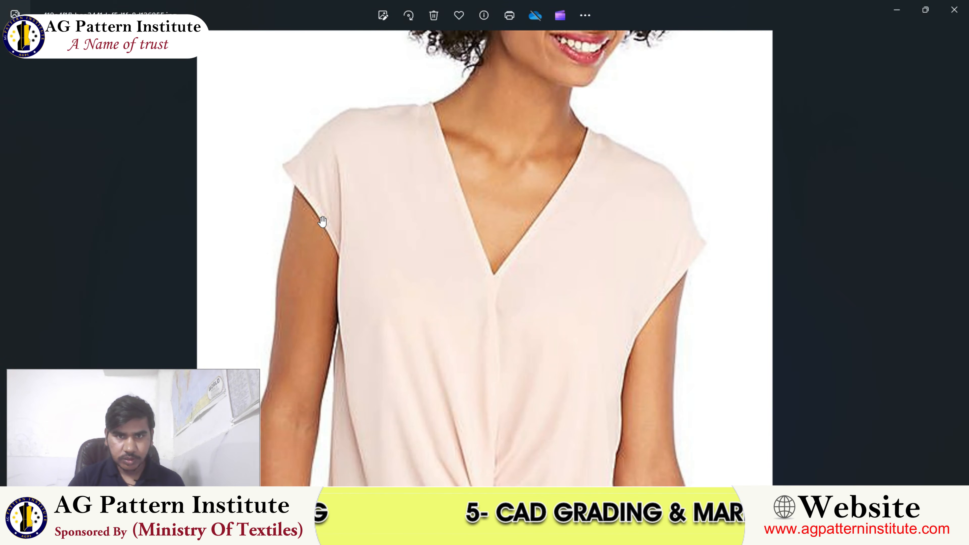
scroll(322, 222, up, 2)
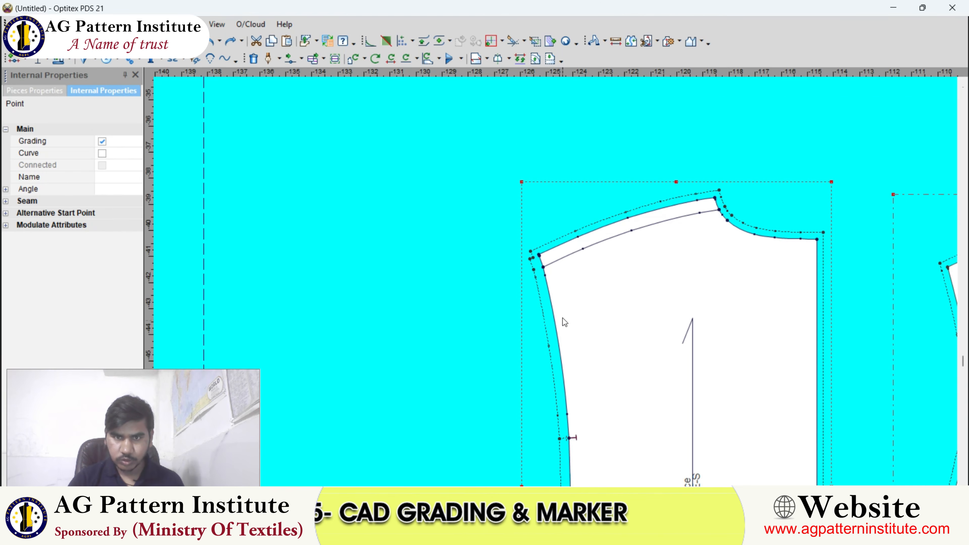
- Set the seam width to 3/8 along the back armhole, from the underarm to the outermost corner of the shoulder
scroll(563, 318, up, 1)
scroll(556, 282, down, 2)
scroll(558, 310, up, 5)
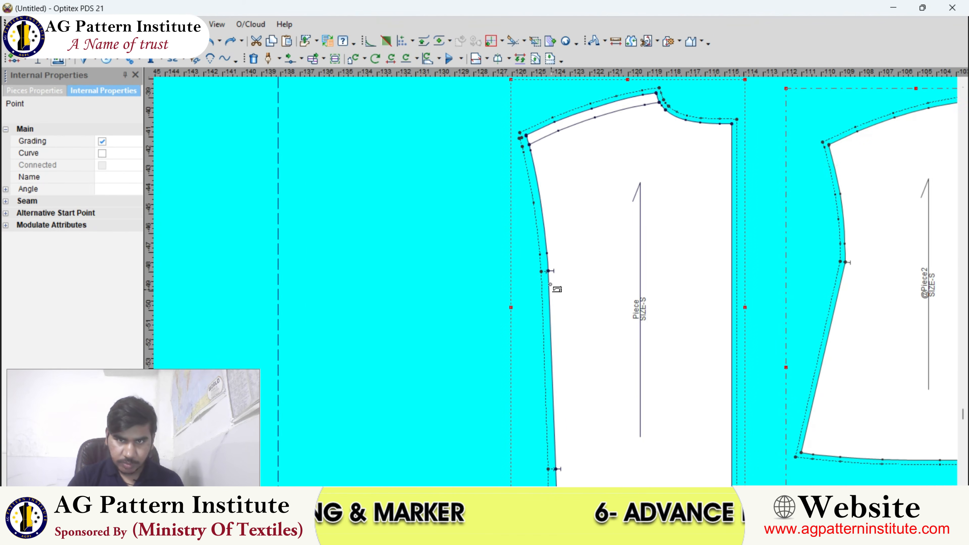
scroll(553, 245, down, 2)
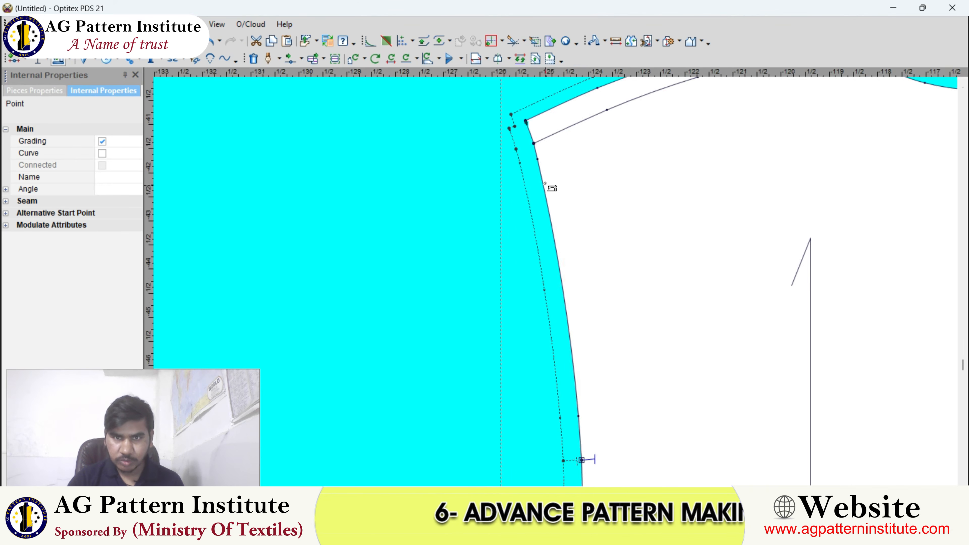
scroll(553, 257, up, 5)
double_click(554, 260)
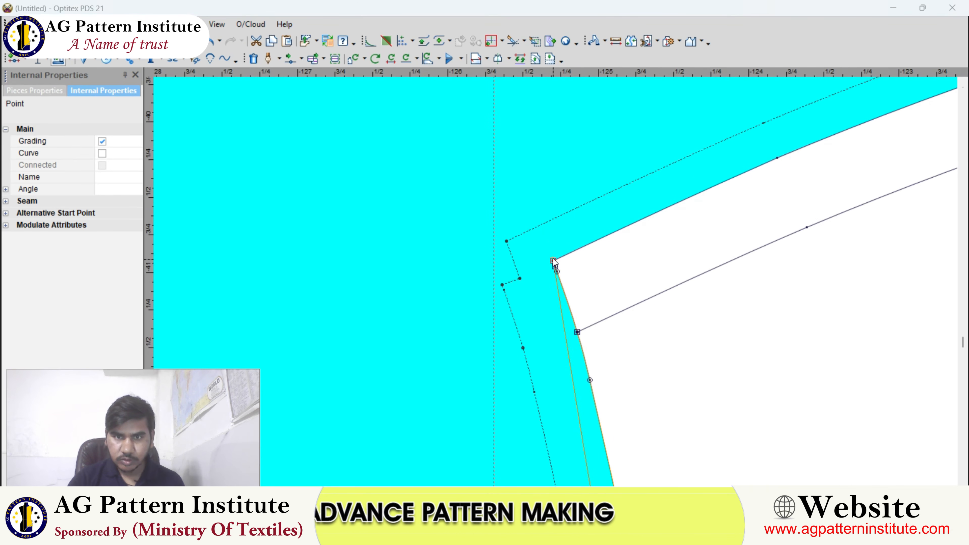
text(3/8)
click(69, 351)
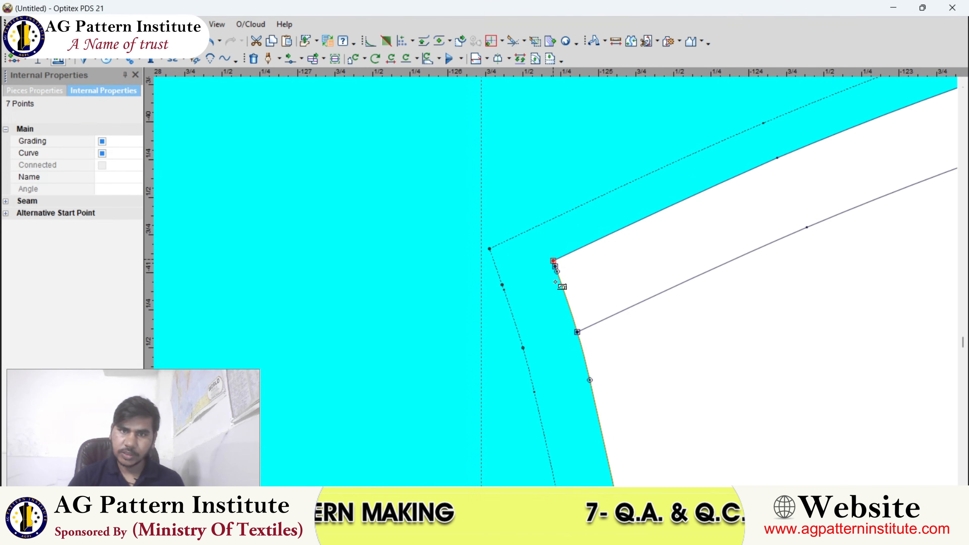
- Apply a seam width of 0.25 along the back neckline, from the shoulder's neck point to the centre back
scroll(591, 257, down, 4)
scroll(591, 259, up, 3)
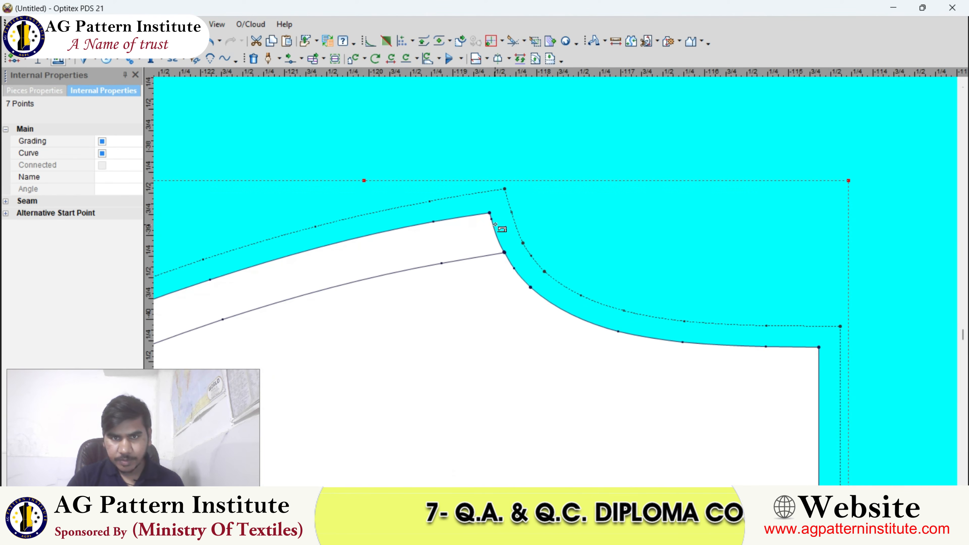
click(490, 213)
click(818, 348)
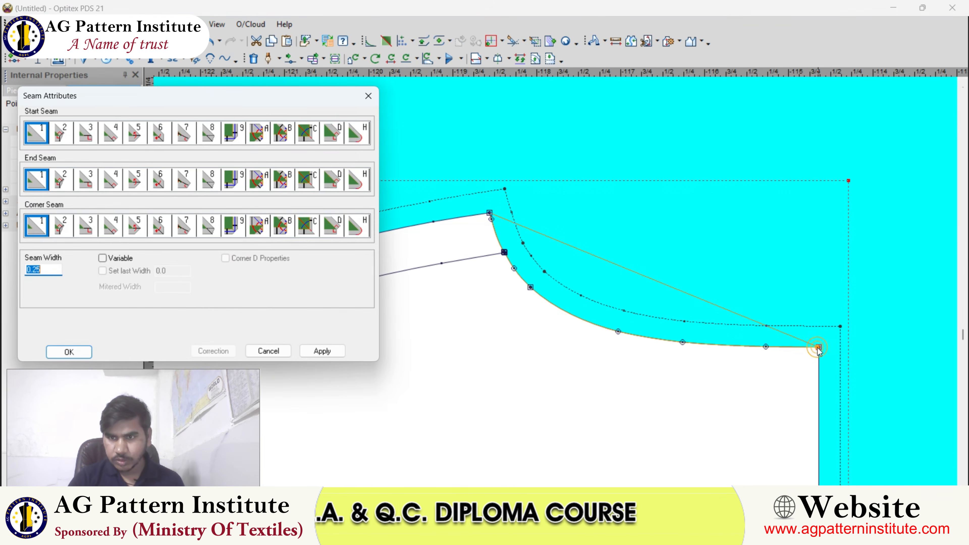
key(Return)
scroll(821, 350, down, 1)
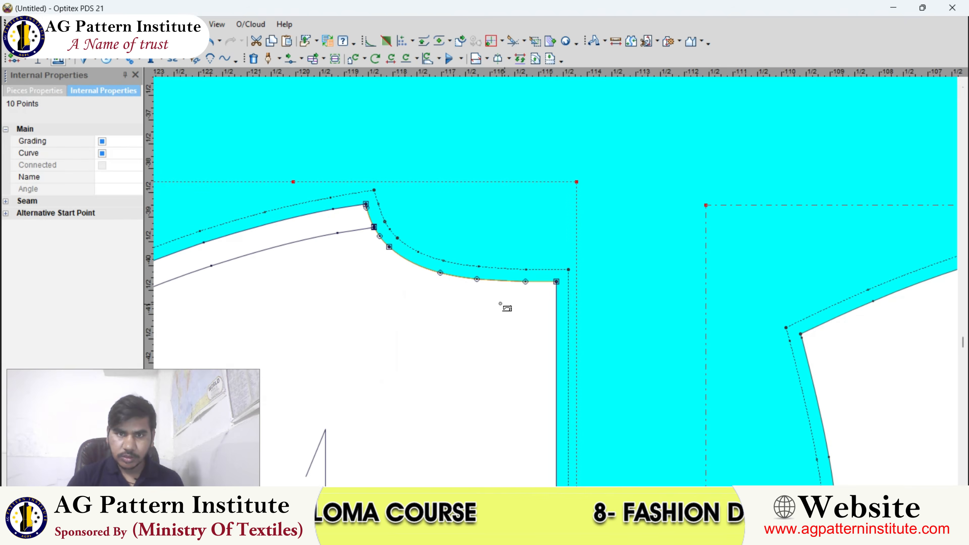
- Set the seam width to 3/8 along the back shoulder edge, from the shoulder tip to the neck point
scroll(287, 291, down, 1)
scroll(503, 264, up, 1)
scroll(408, 335, up, 2)
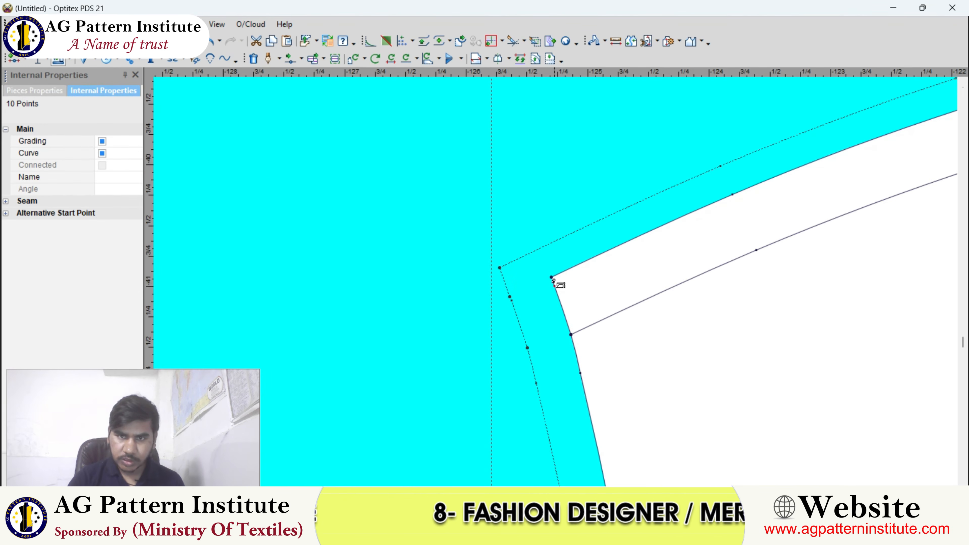
click(553, 276)
scroll(662, 246, down, 1)
scroll(802, 190, up, 1)
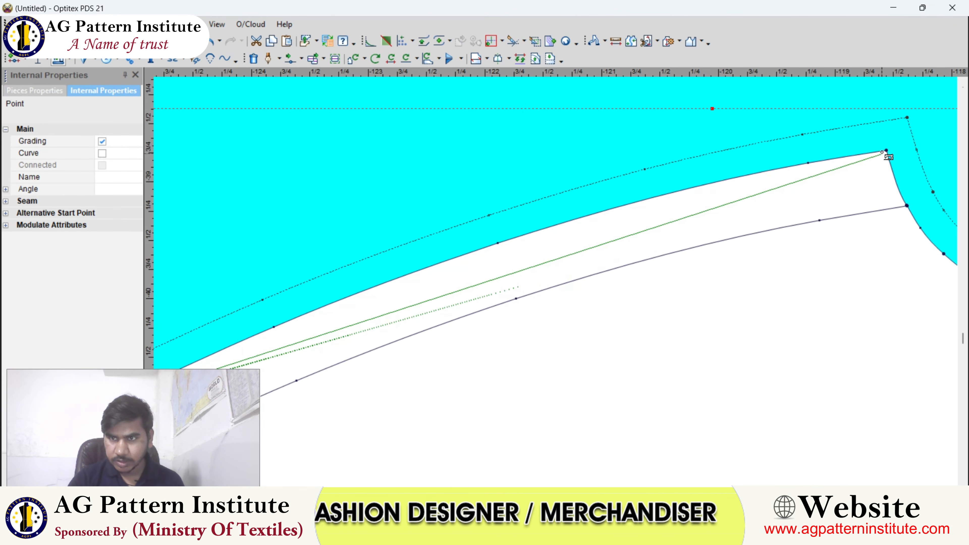
click(884, 150)
key(Return)
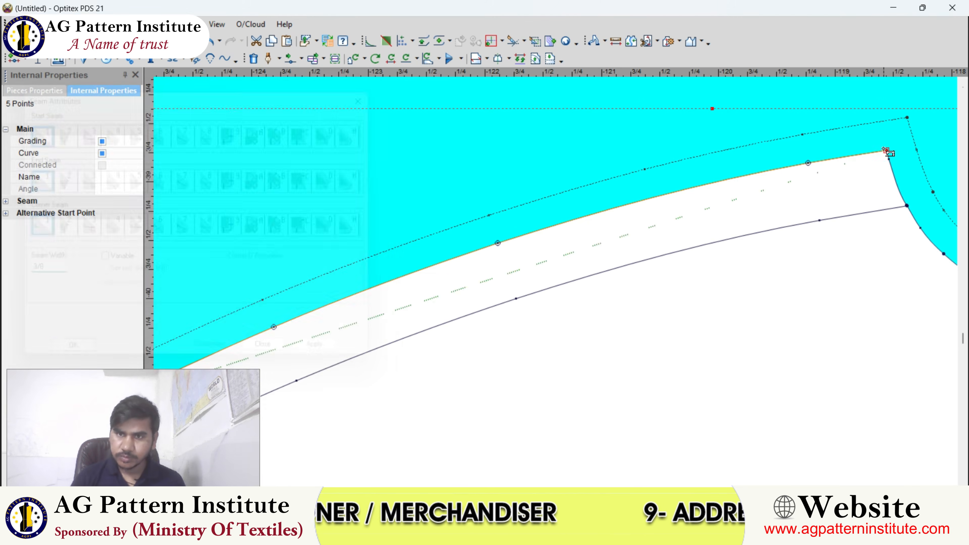
scroll(885, 151, down, 4)
scroll(572, 281, up, 1)
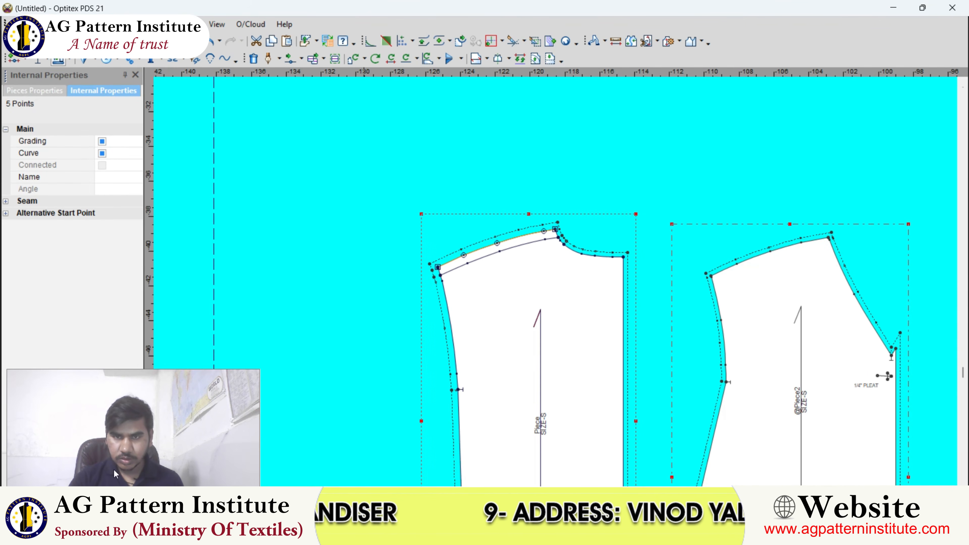
- Mirror the back piece across its centre-back line, from the neckline to the hem, making it a symmetric full piece
scroll(663, 328, up, 1)
key(h)
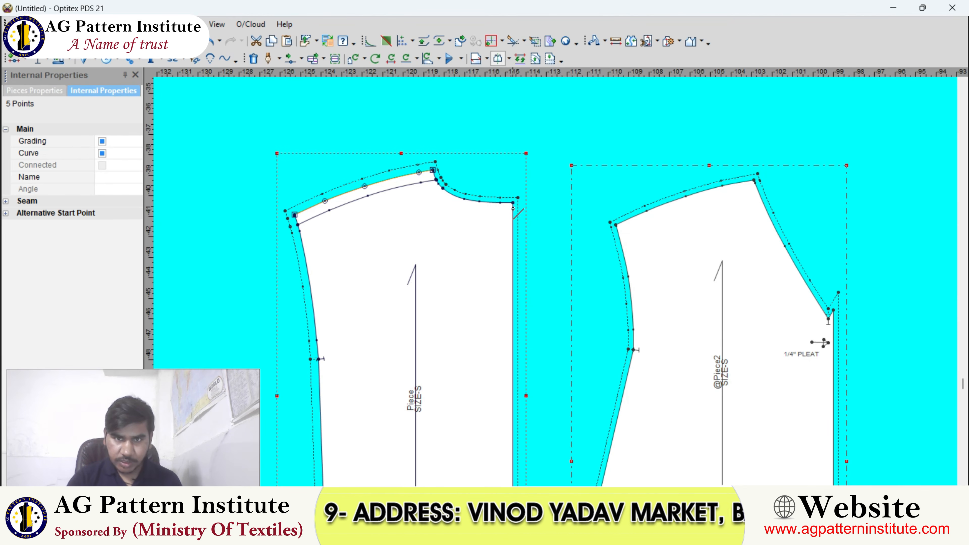
click(514, 203)
scroll(457, 203, down, 2)
scroll(800, 178, up, 1)
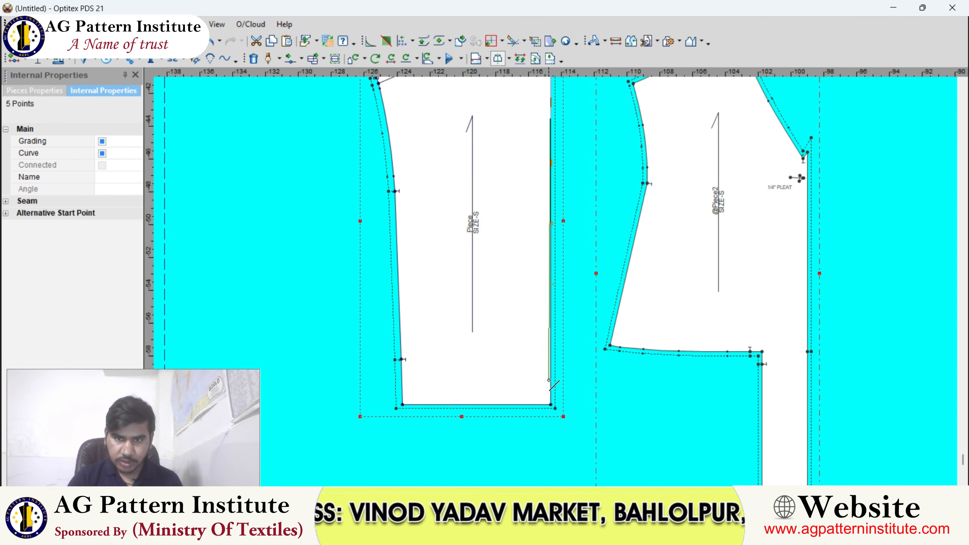
click(550, 404)
click(521, 291)
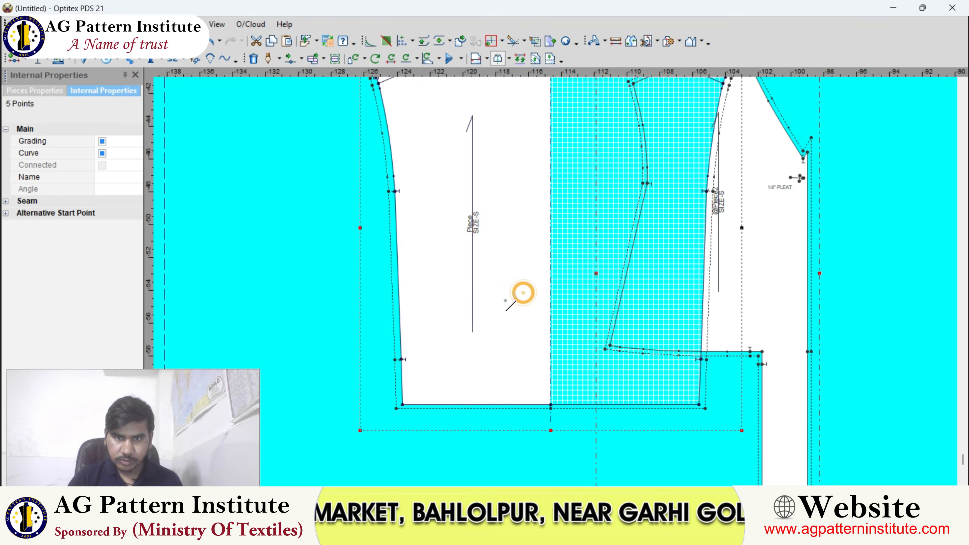
- Rearrange the overlapping pieces so the full back lies clear of the front, on its centre-front side
scroll(475, 177, down, 2)
right_click(470, 172)
click(482, 184)
drag(539, 220, 530, 225)
scroll(534, 229, up, 1)
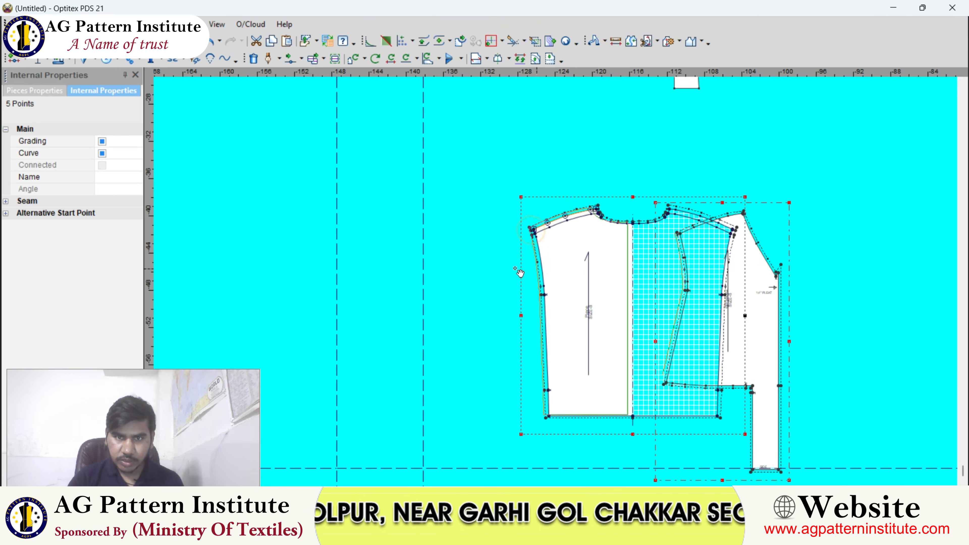
drag(541, 269, 380, 258)
click(485, 158)
drag(519, 288, 615, 271)
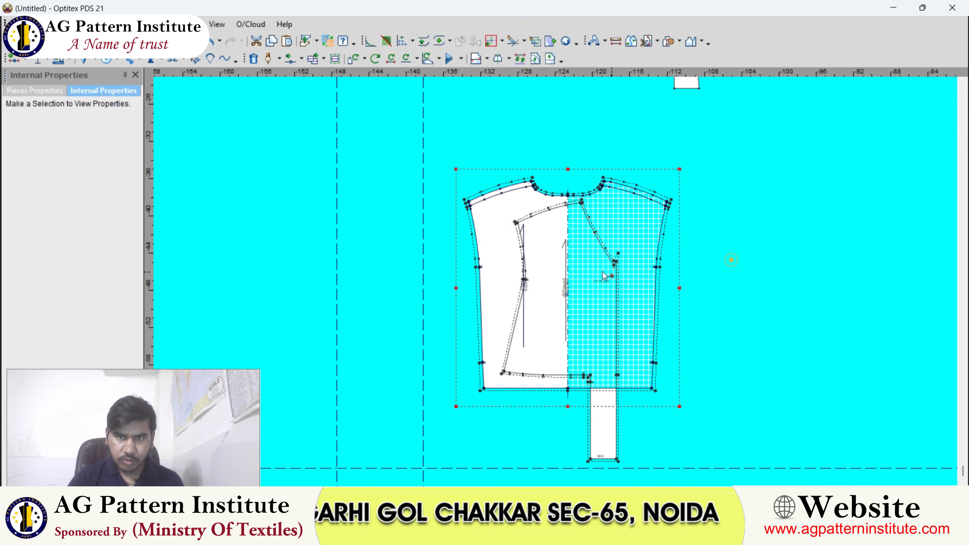
drag(500, 213, 789, 222)
scroll(789, 222, up, 2)
scroll(553, 302, down, 3)
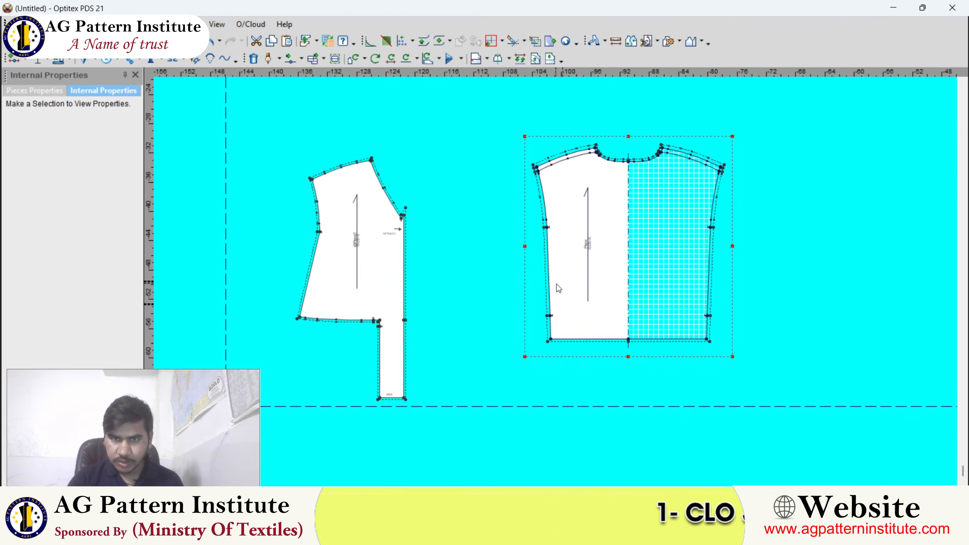
- Set the seam width along the back piece's hem, from the centre back to the side seam corner
scroll(556, 283, up, 4)
scroll(647, 267, up, 1)
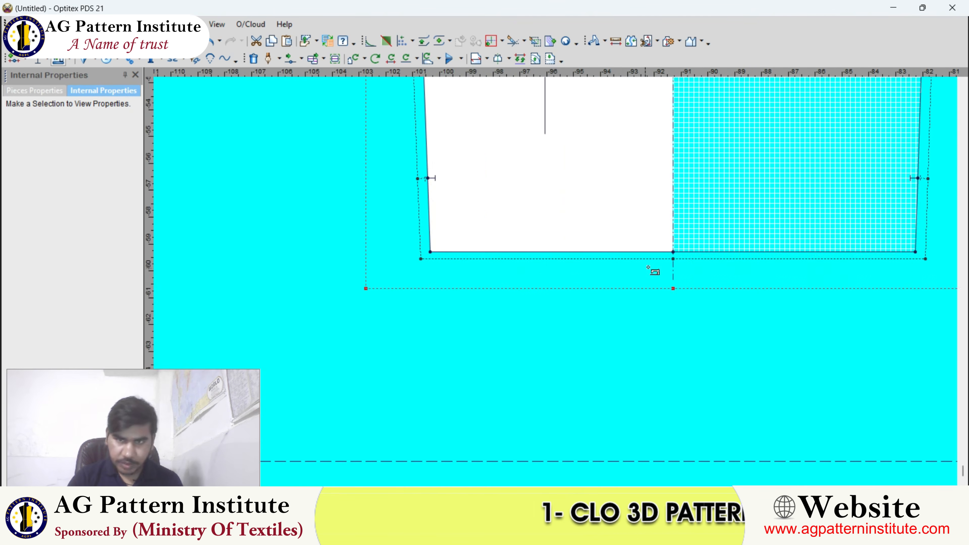
click(673, 252)
double_click(430, 251)
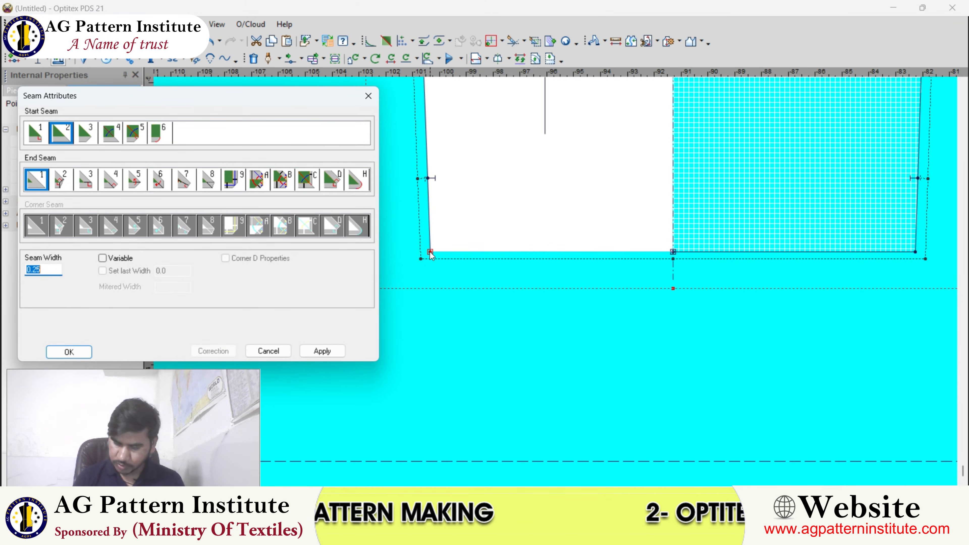
key(Return)
scroll(512, 285, down, 5)
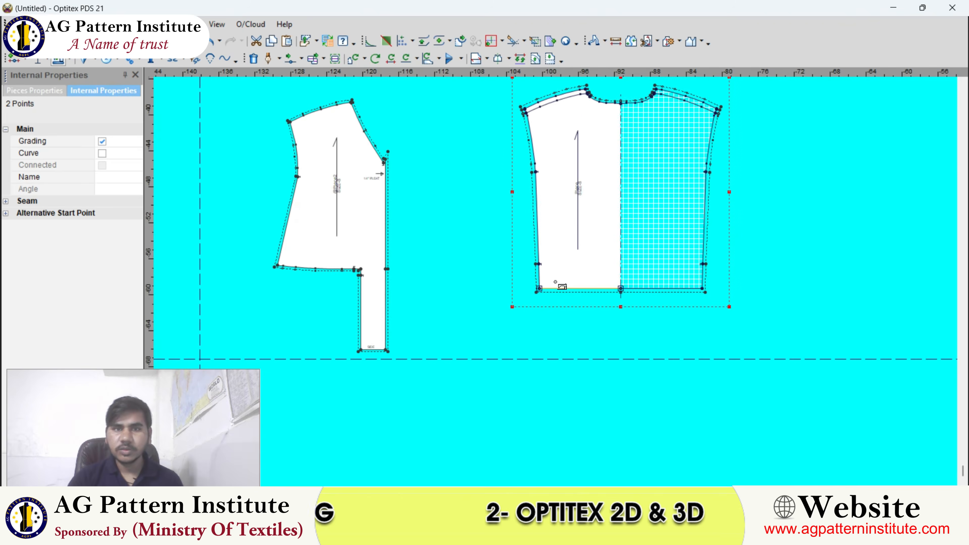
- Set the seam width to 3/8 on the front piece, from the V-neck point down the centre front, around the extension and along the hem
scroll(511, 284, up, 1)
scroll(511, 283, up, 2)
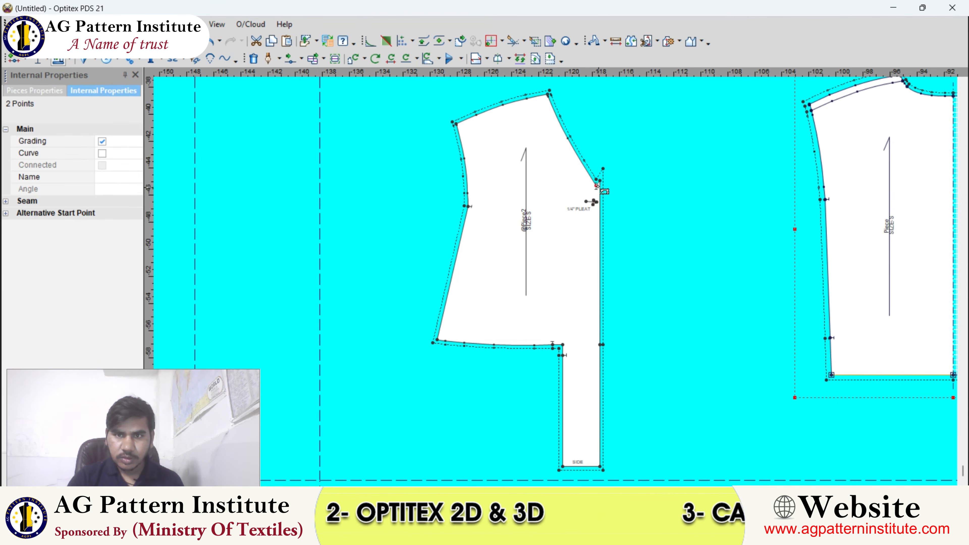
scroll(597, 187, up, 2)
click(549, 275)
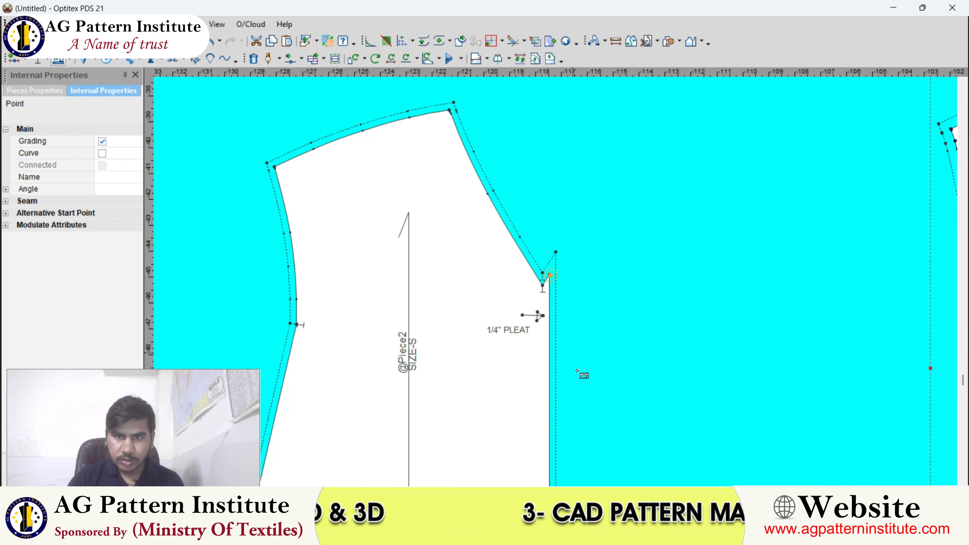
scroll(552, 298, down, 5)
scroll(540, 325, up, 3)
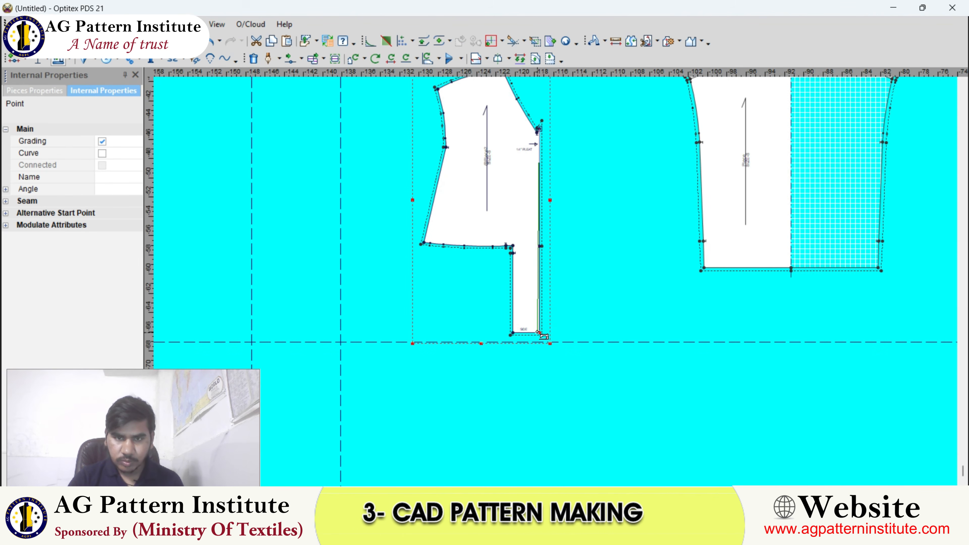
click(425, 243)
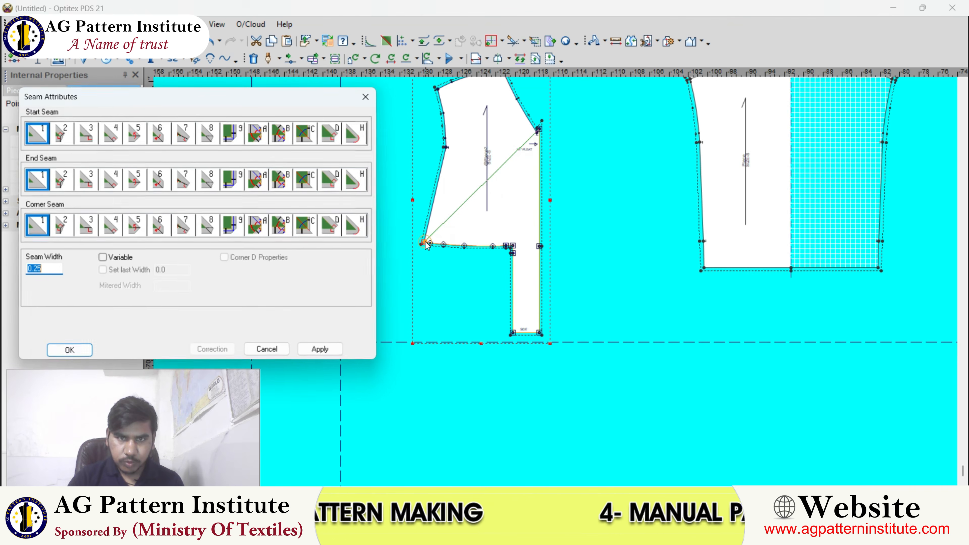
text(3/8)
key(Return)
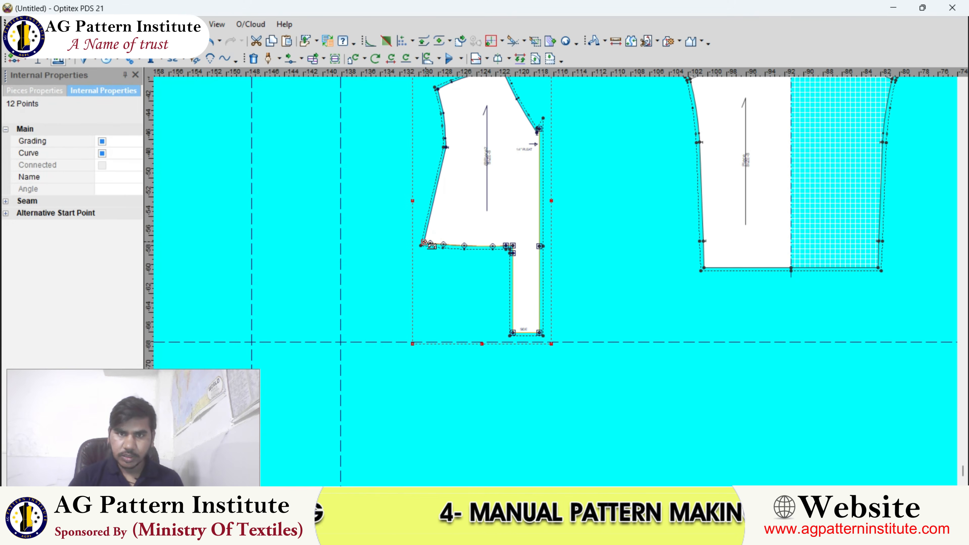
- Set the seam width to 3/8 on the front piece, from the hem's side corner up the side seam and armhole to the shoulder tip
scroll(556, 282, up, 4)
scroll(578, 156, down, 3)
scroll(518, 304, up, 3)
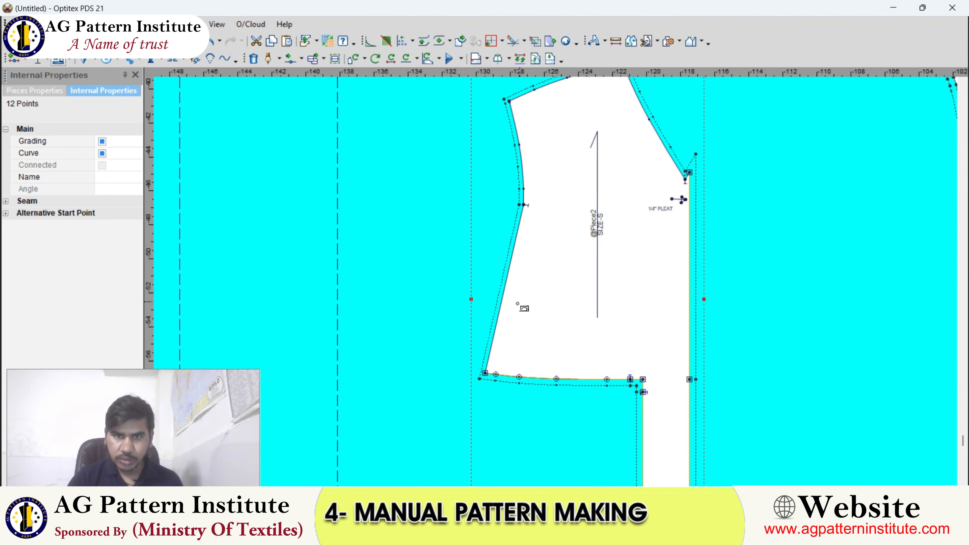
click(485, 374)
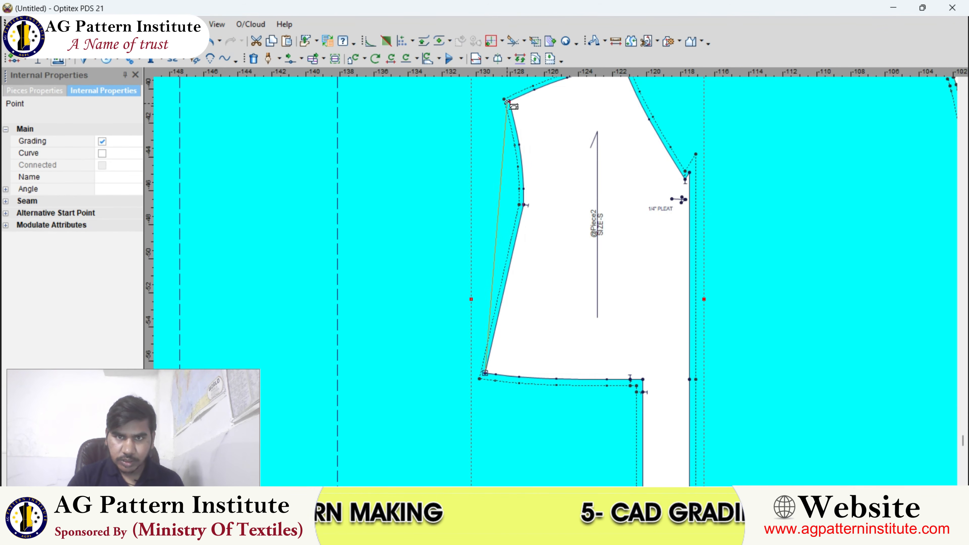
scroll(559, 287, up, 3)
click(562, 283)
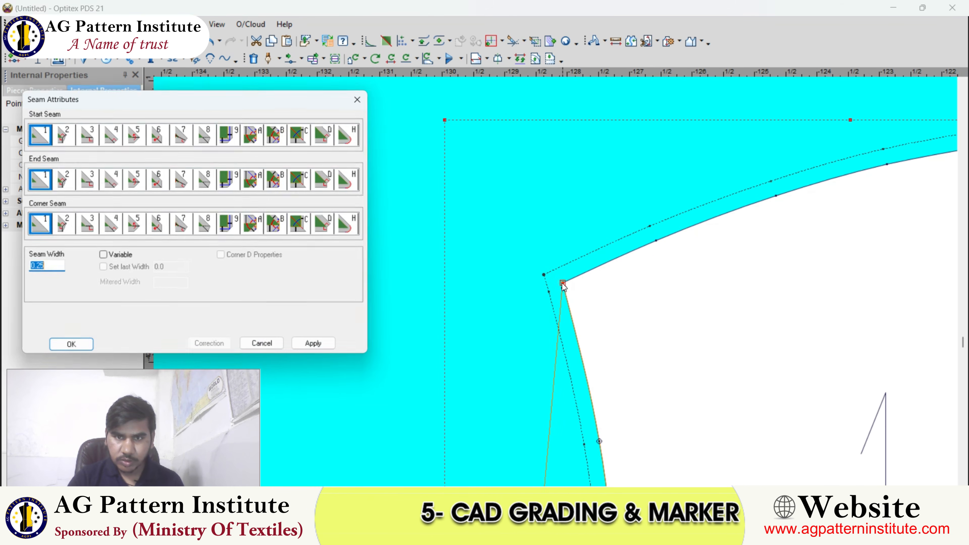
text(8)
key(Return)
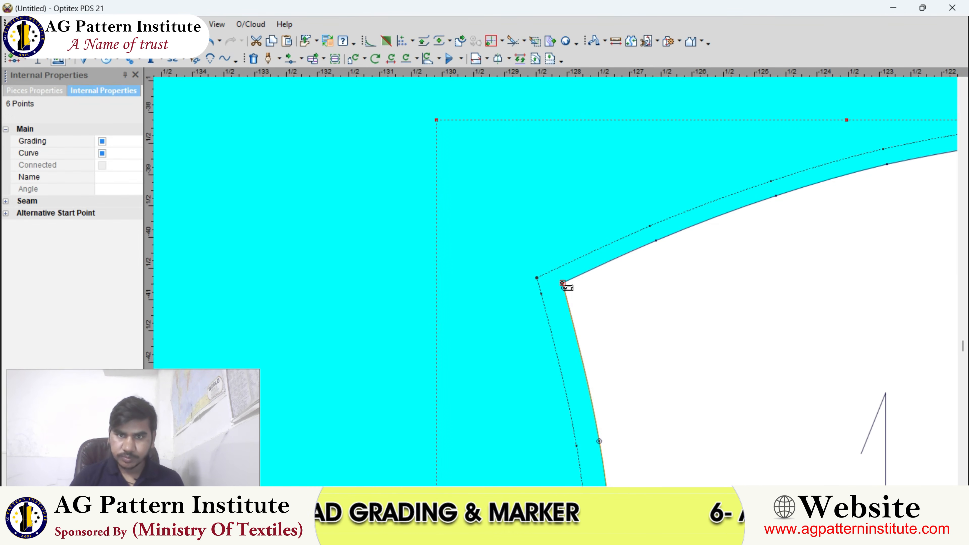
- Set the seam width to 3/8 along the front piece's shoulder, from the armhole end to the neck point
scroll(564, 286, down, 1)
scroll(556, 282, up, 1)
scroll(559, 284, down, 2)
scroll(556, 282, up, 1)
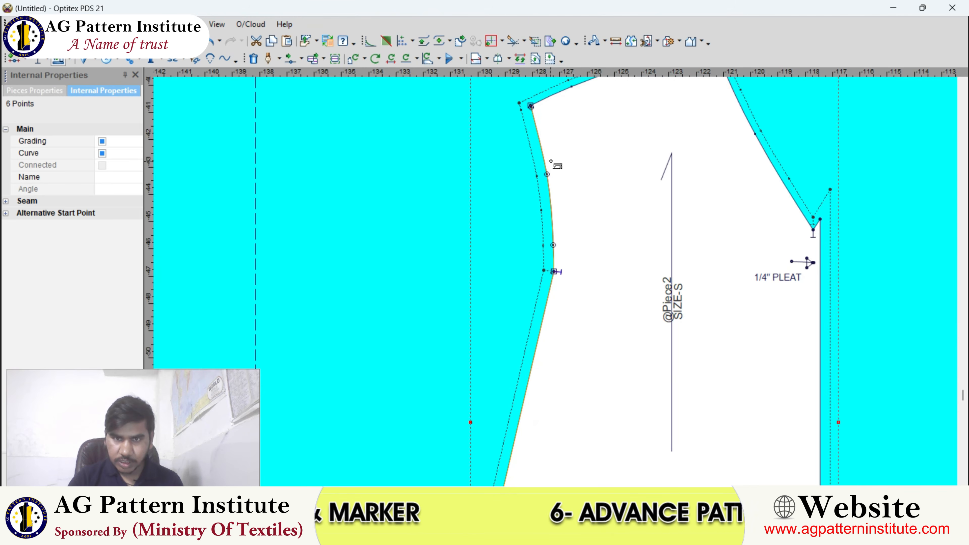
scroll(555, 280, down, 1)
scroll(550, 274, up, 1)
click(532, 256)
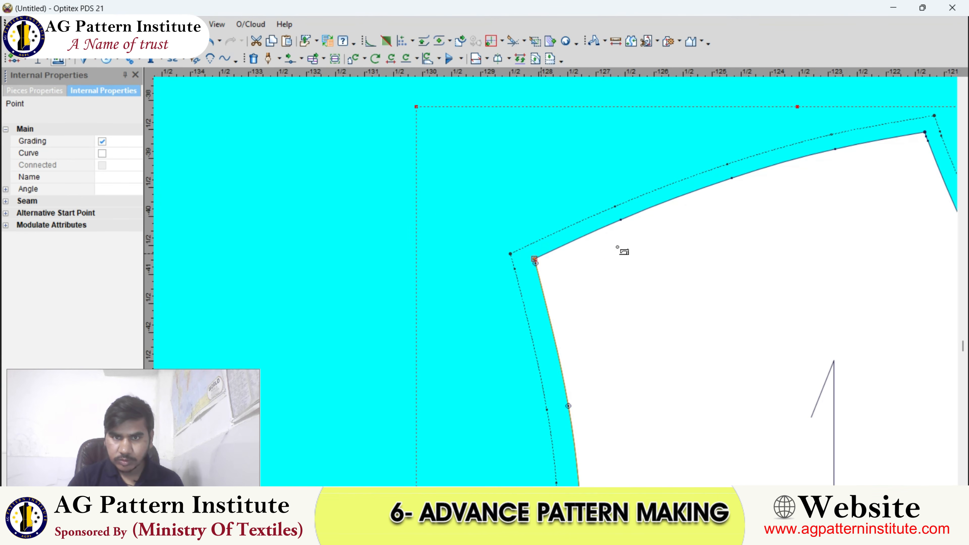
scroll(698, 227, up, 1)
click(717, 209)
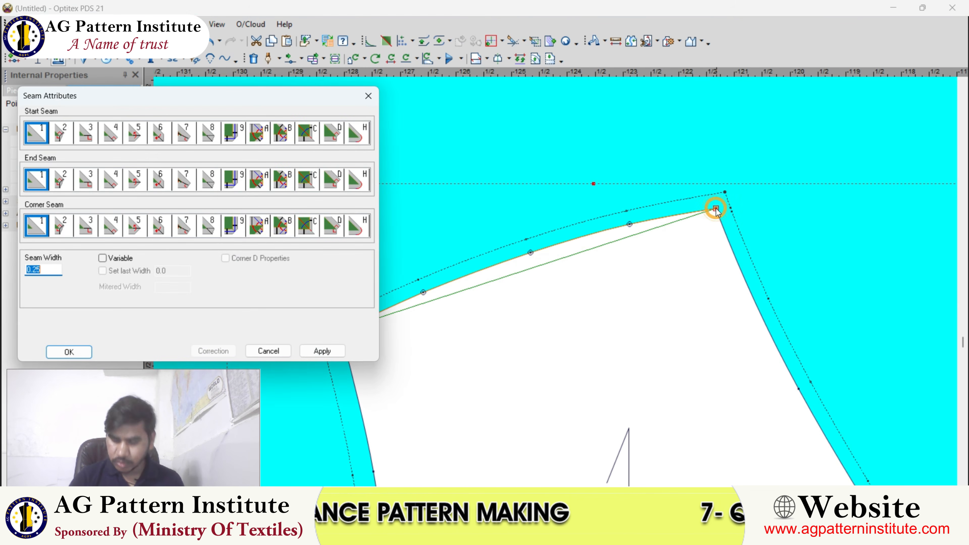
text(3/8)
key(Return)
scroll(544, 257, down, 3)
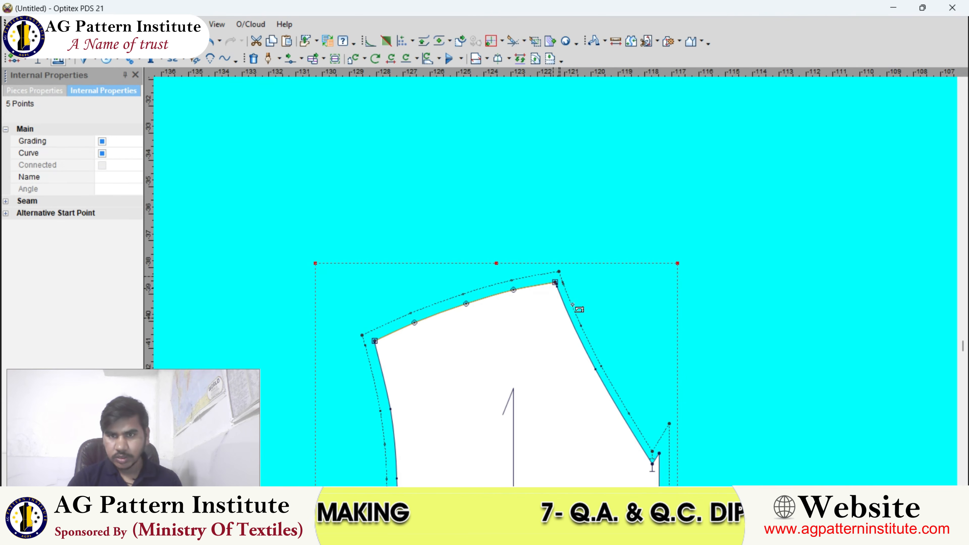
- Move the full back piece close beside the front piece's centre-front edge and place the front piece next to it
scroll(609, 373, down, 3)
scroll(670, 237, up, 1)
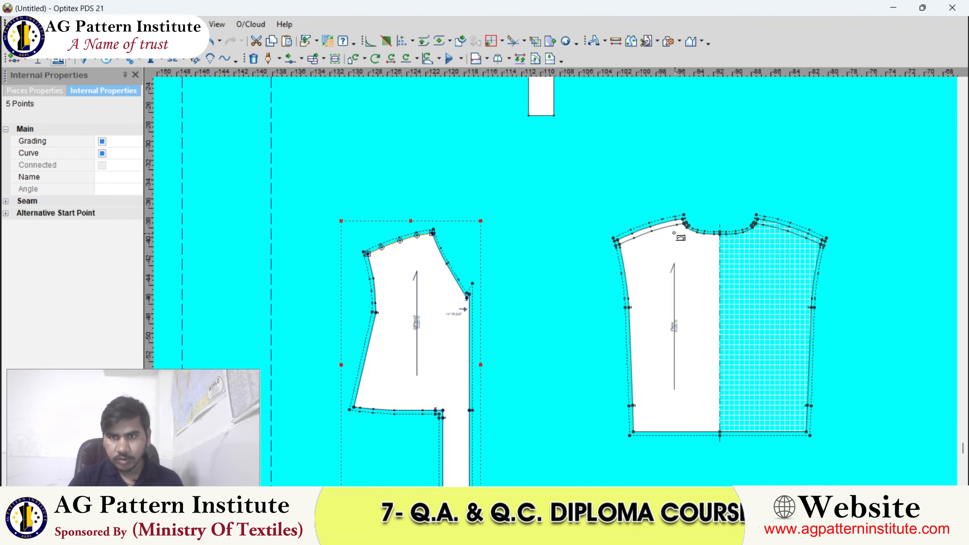
click(573, 241)
key(space)
click(558, 306)
scroll(546, 312, down, 2)
scroll(551, 281, up, 2)
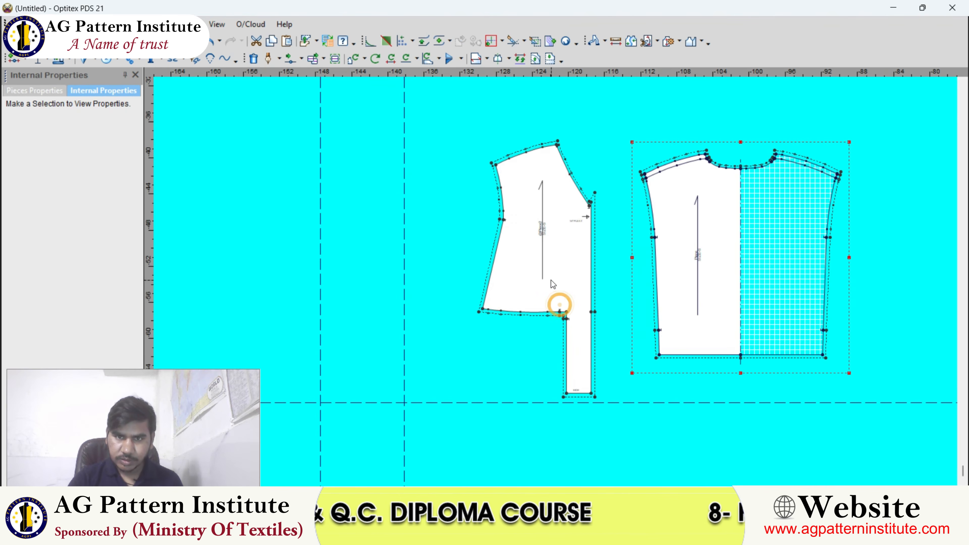
key(space)
click(540, 265)
- Draw a wavy gathering line across the front piece just above the extension, from the hem notch to the centre-front edge
scroll(568, 401, up, 2)
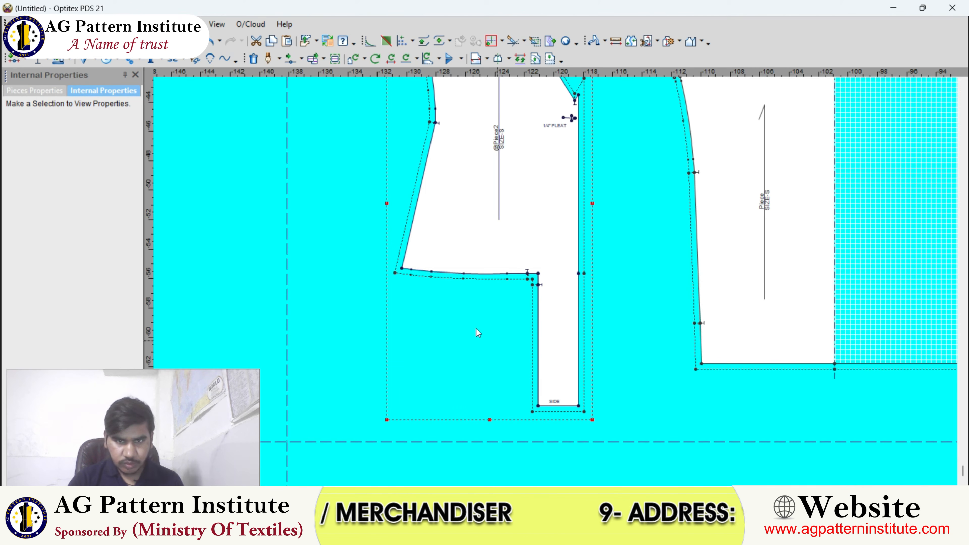
scroll(511, 300, up, 3)
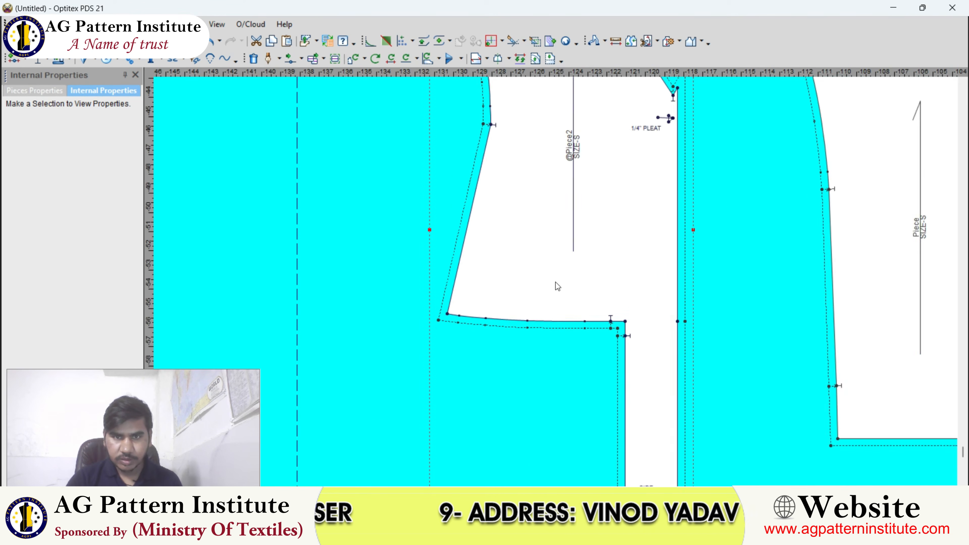
scroll(523, 271, up, 3)
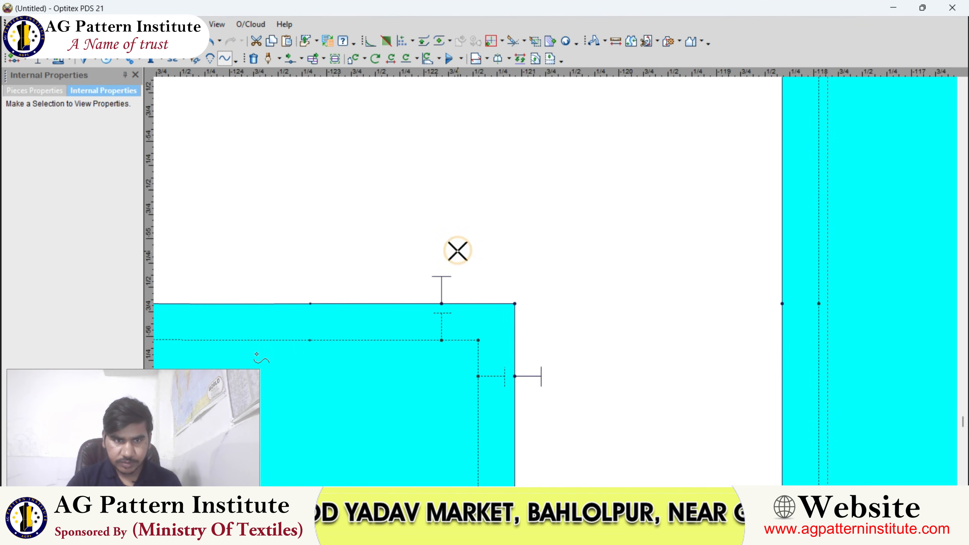
click(307, 315)
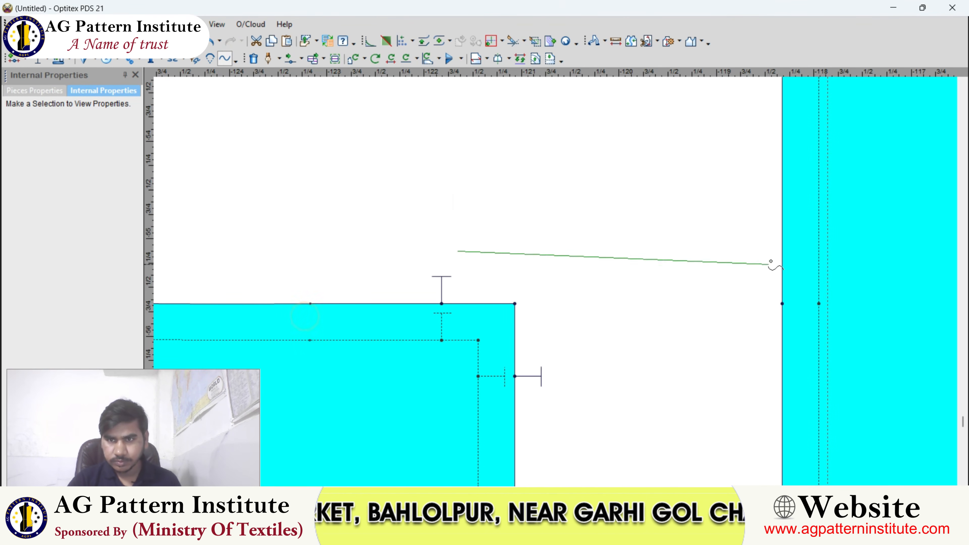
click(767, 253)
click(308, 316)
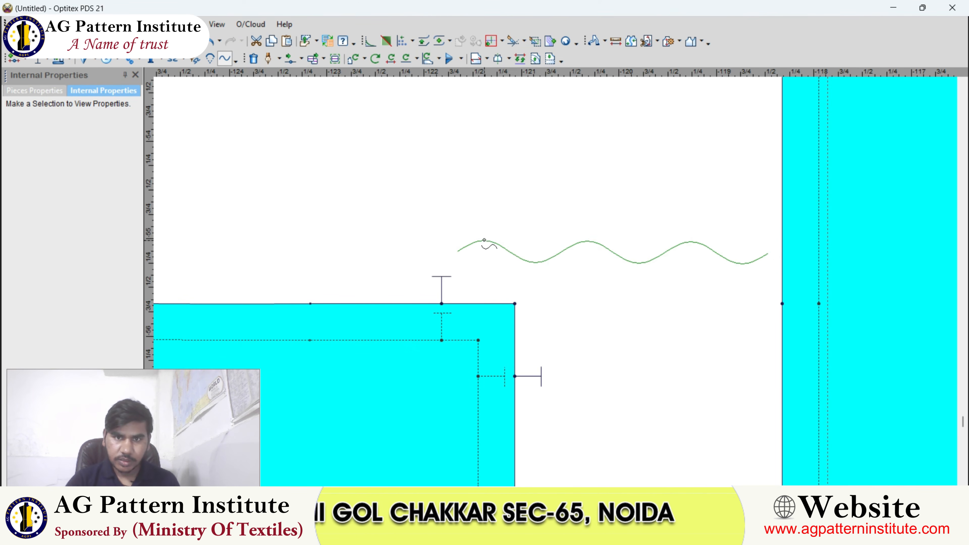
click(475, 241)
click(136, 266)
scroll(509, 221, down, 3)
right_click(511, 225)
click(529, 232)
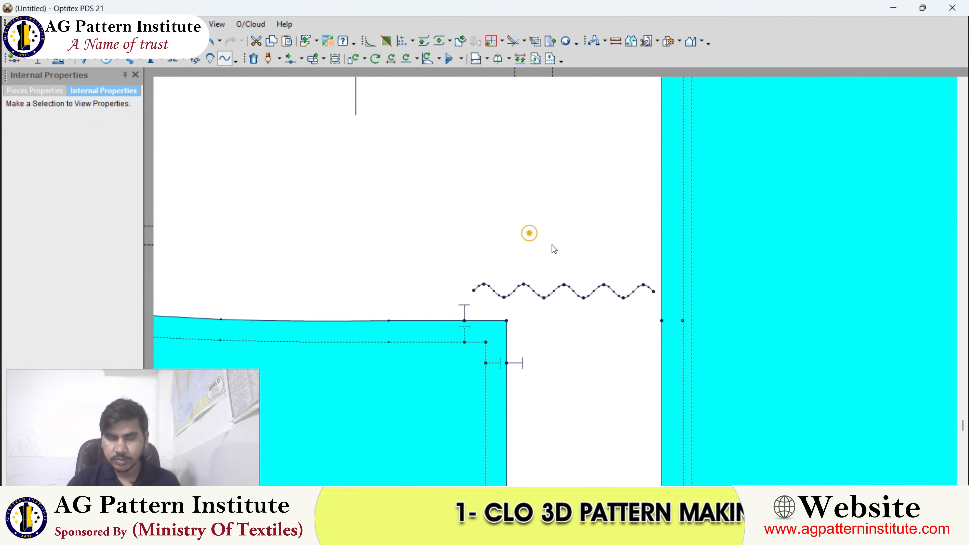
middle_drag(553, 241, 555, 282)
scroll(556, 282, down, 5)
right_click(537, 254)
click(549, 261)
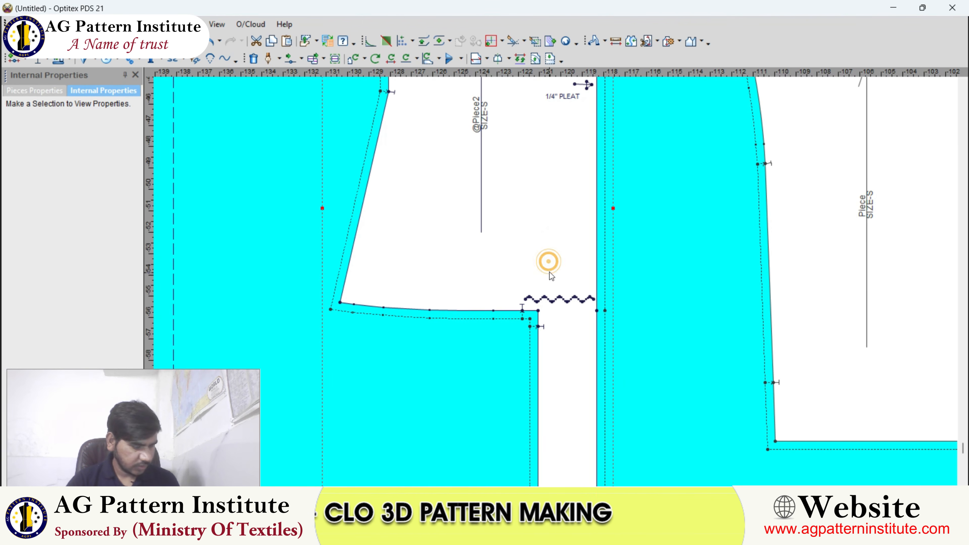
- Shift the front and back pieces slightly so they stand side by side with a clear gap
scroll(649, 257, down, 3)
drag(528, 277, 509, 286)
scroll(634, 246, down, 1)
click(562, 289)
scroll(554, 281, up, 3)
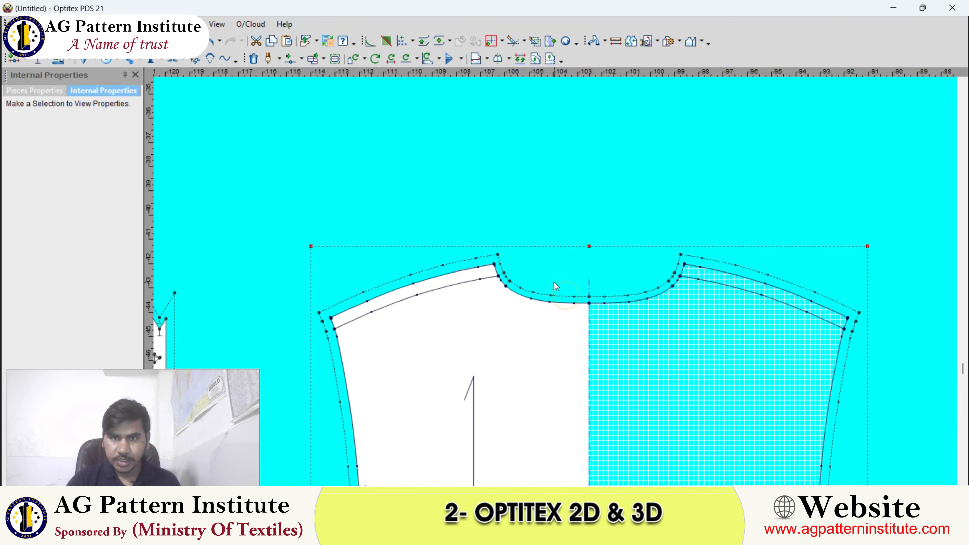
scroll(550, 284, down, 1)
scroll(526, 282, down, 3)
scroll(559, 266, up, 4)
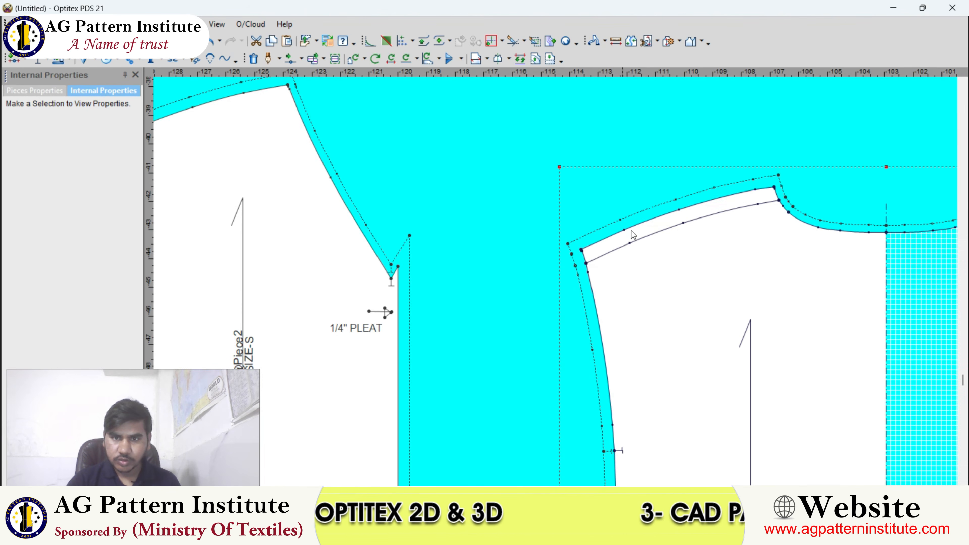
scroll(565, 248, down, 3)
scroll(428, 267, down, 2)
drag(556, 281, 544, 294)
scroll(552, 283, up, 3)
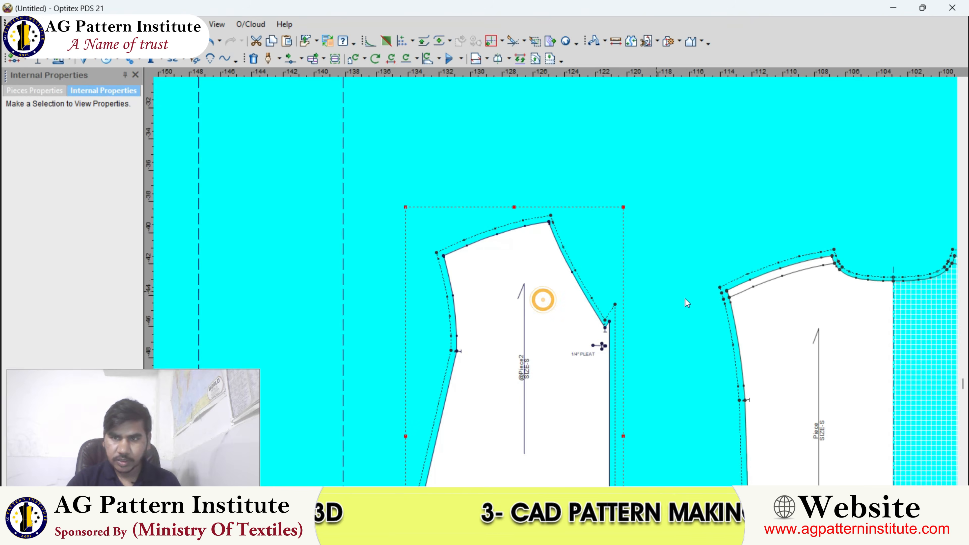
scroll(796, 292, down, 2)
scroll(506, 289, down, 2)
scroll(556, 281, down, 1)
right_click(633, 168)
mouse_move(679, 256)
click(775, 262)
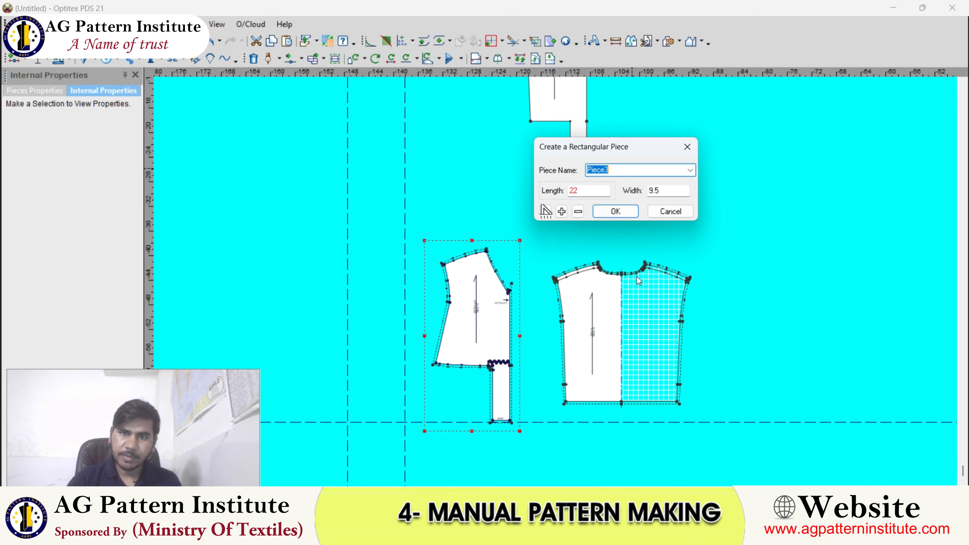
drag(633, 158, 523, 181)
click(483, 213)
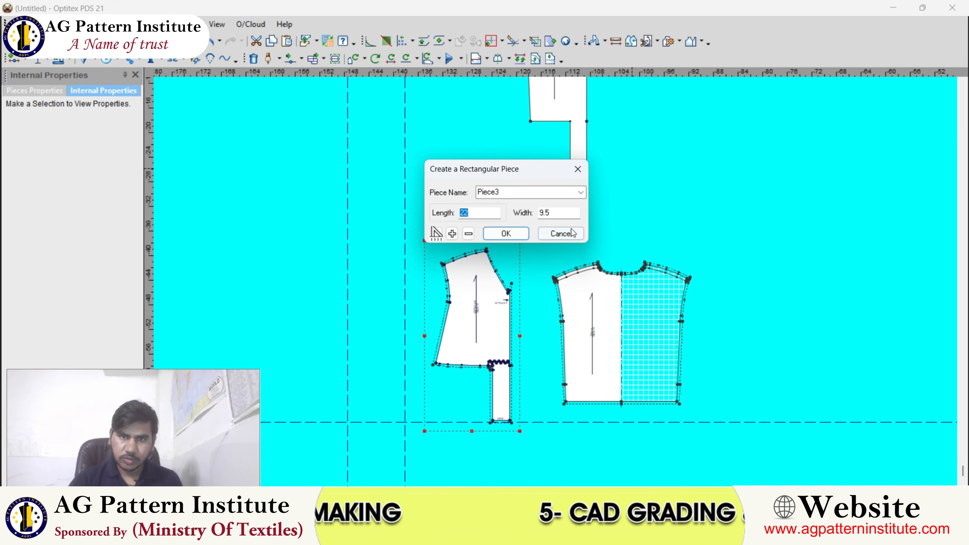
click(561, 234)
- Measure the front V-neckline along its contour, from the shoulder neck point to the V notch, in the length comparison
scroll(550, 285, up, 2)
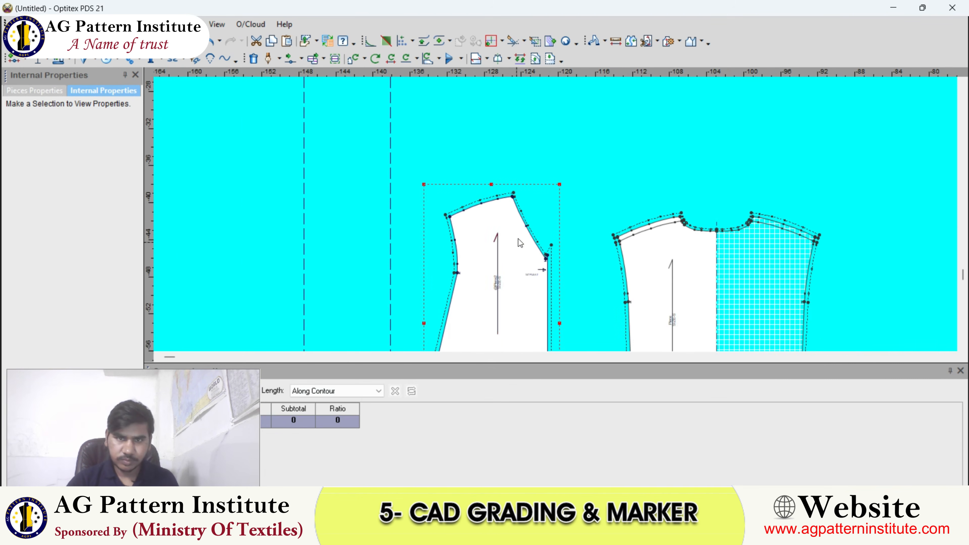
scroll(556, 214, up, 3)
click(526, 221)
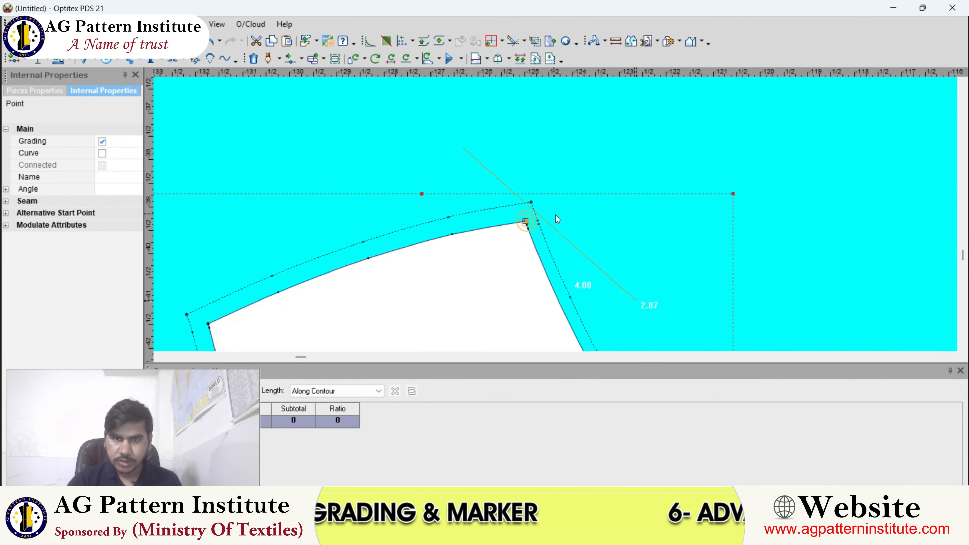
scroll(611, 309, down, 2)
scroll(572, 298, up, 2)
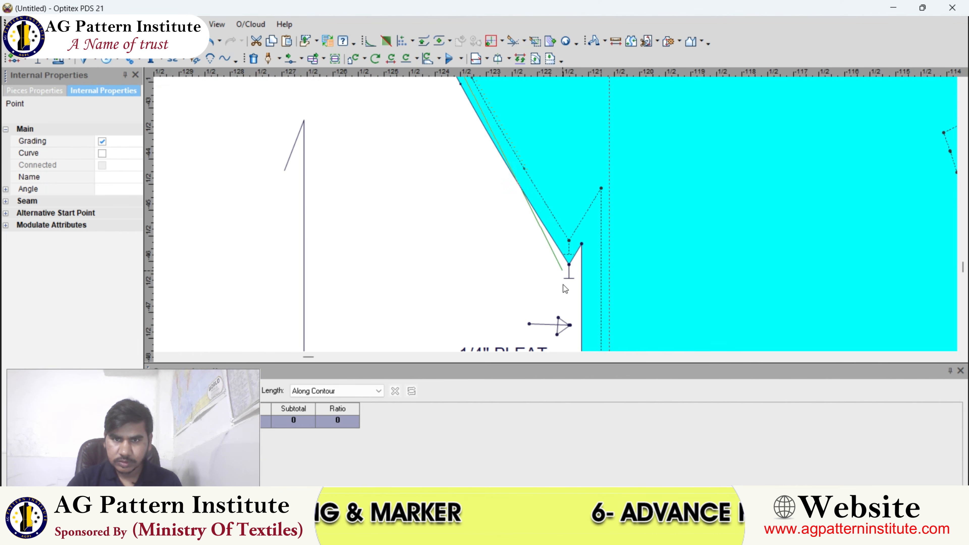
click(568, 265)
drag(214, 392, 208, 189)
click(197, 388)
- Add the back neckline, from the shoulder neck point to the centre back, to the length comparison and close it
scroll(356, 342, down, 3)
scroll(558, 217, up, 3)
click(582, 187)
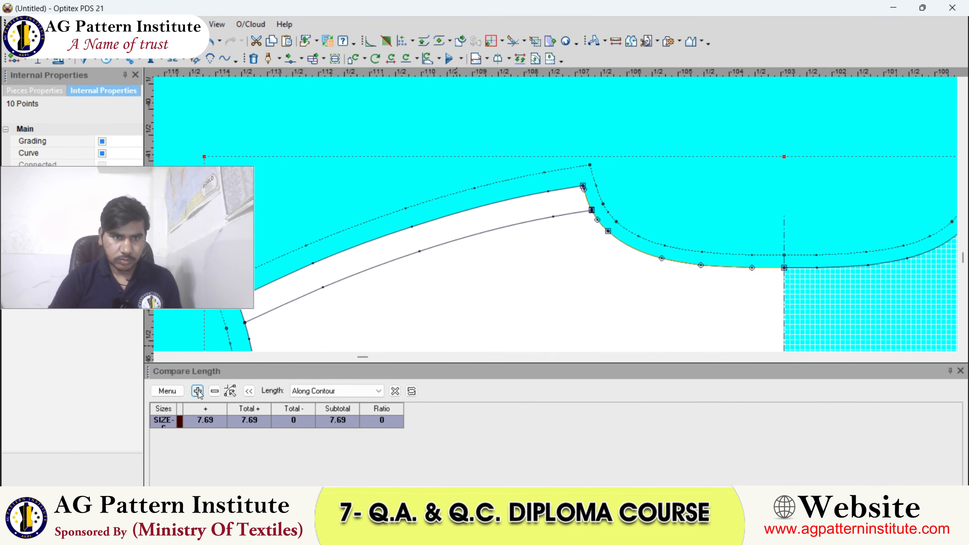
click(198, 391)
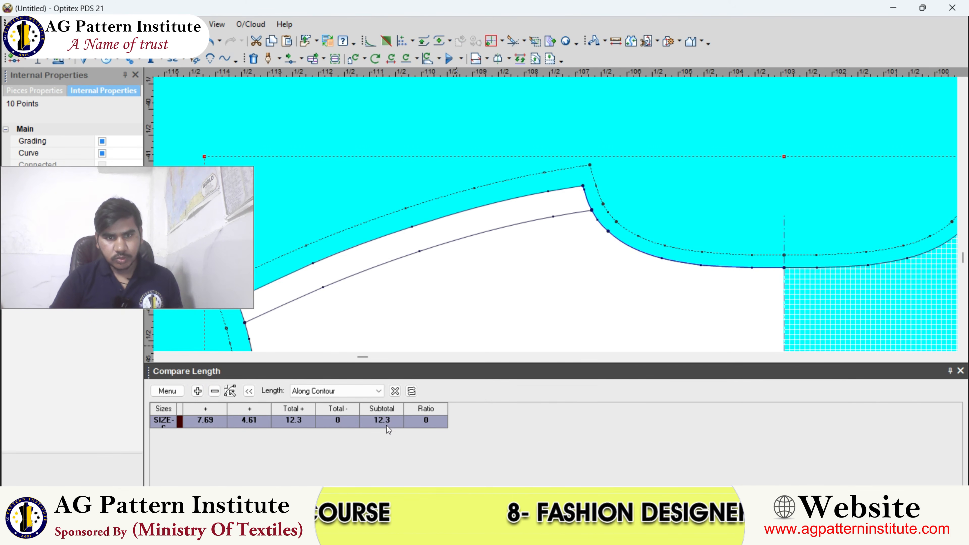
click(182, 423)
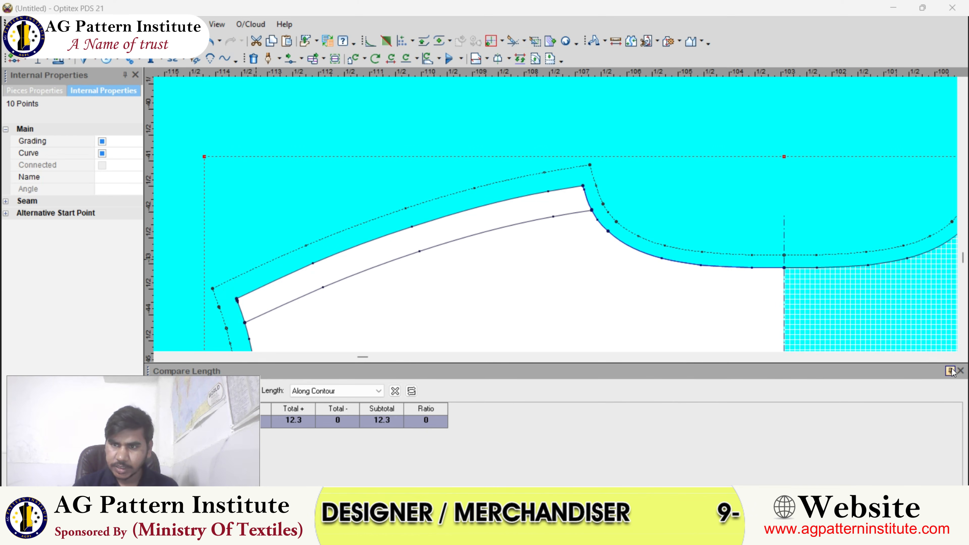
click(960, 370)
scroll(490, 348, down, 7)
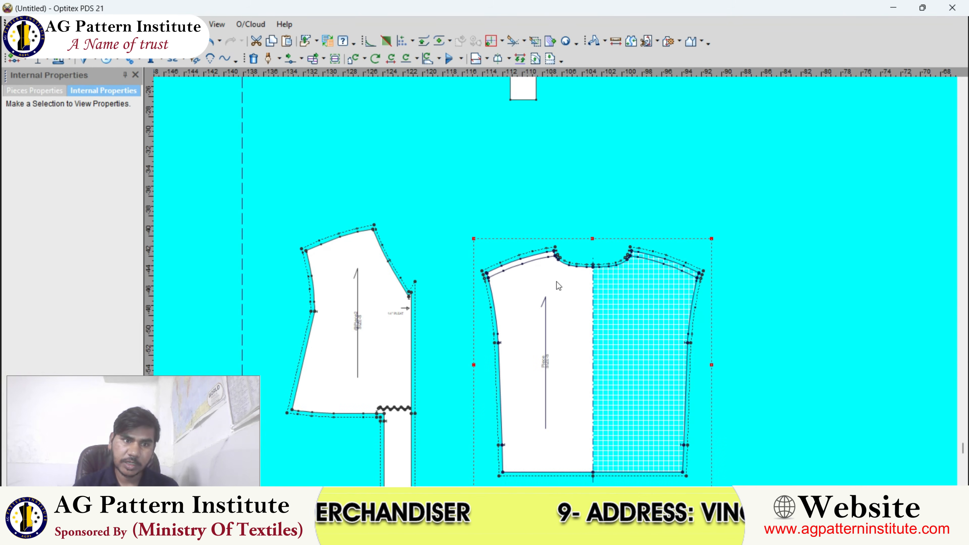
scroll(428, 349, up, 2)
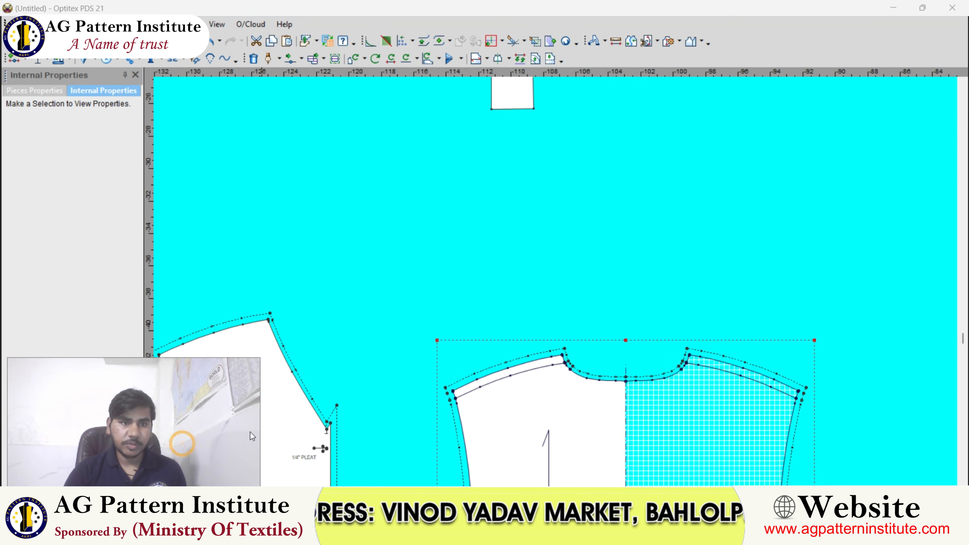
scroll(581, 270, down, 4)
scroll(556, 281, up, 2)
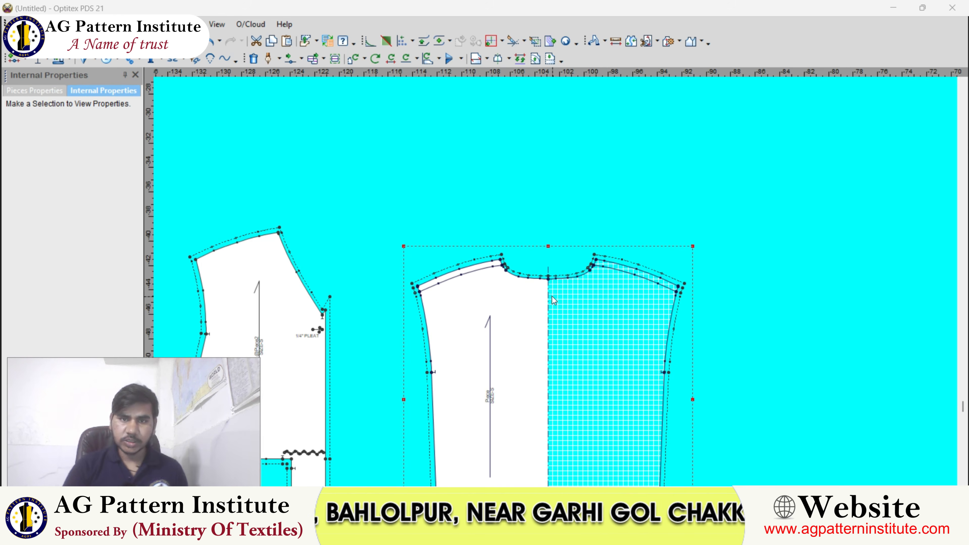
scroll(546, 301, down, 3)
scroll(468, 294, up, 4)
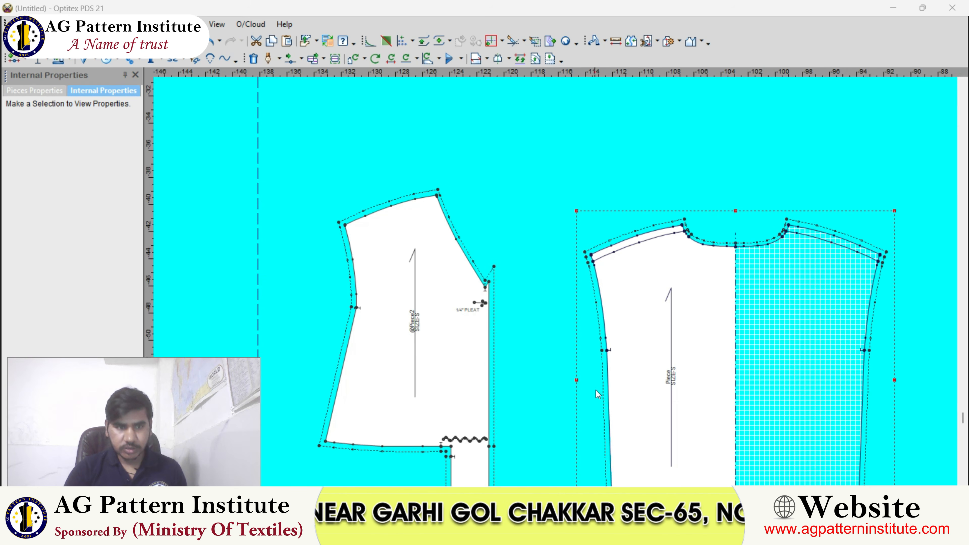
scroll(559, 282, down, 3)
scroll(564, 279, up, 4)
- Rotate the front piece a quarter turn clockwise so its grainline lies horizontal
click(535, 293)
scroll(555, 281, down, 5)
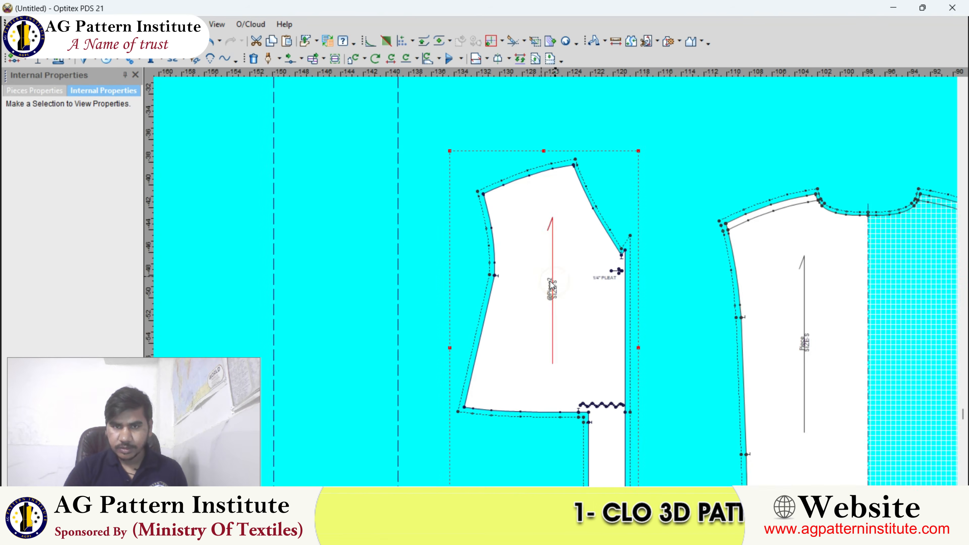
key(r)
scroll(555, 283, up, 6)
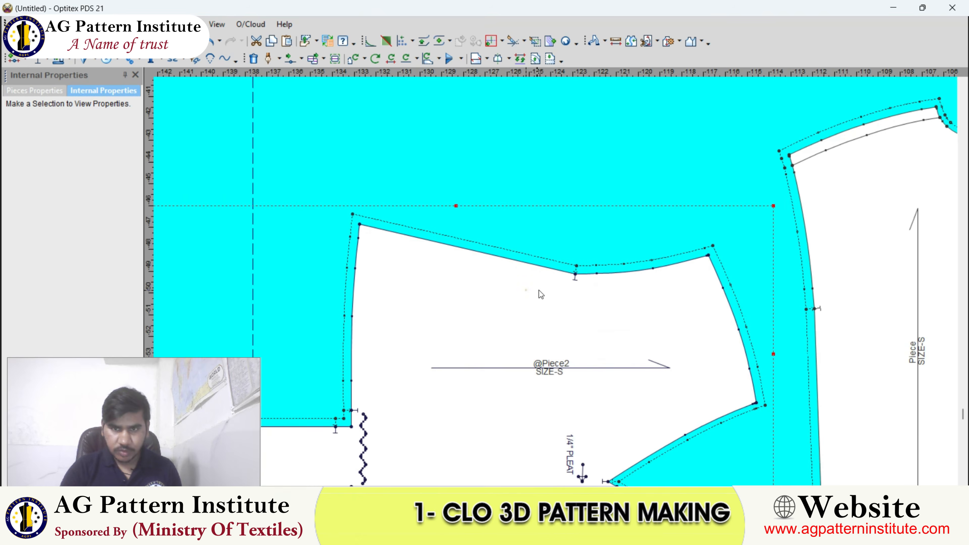
- Add the text 3/16" FOLD beside the front piece's armhole
click(524, 290)
scroll(557, 283, up, 2)
key(t)
scroll(572, 271, up, 3)
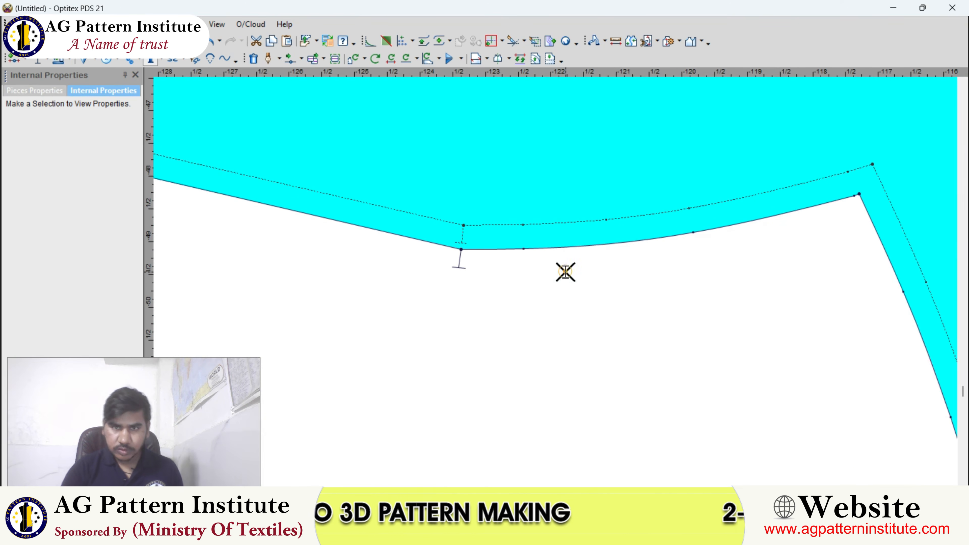
click(565, 272)
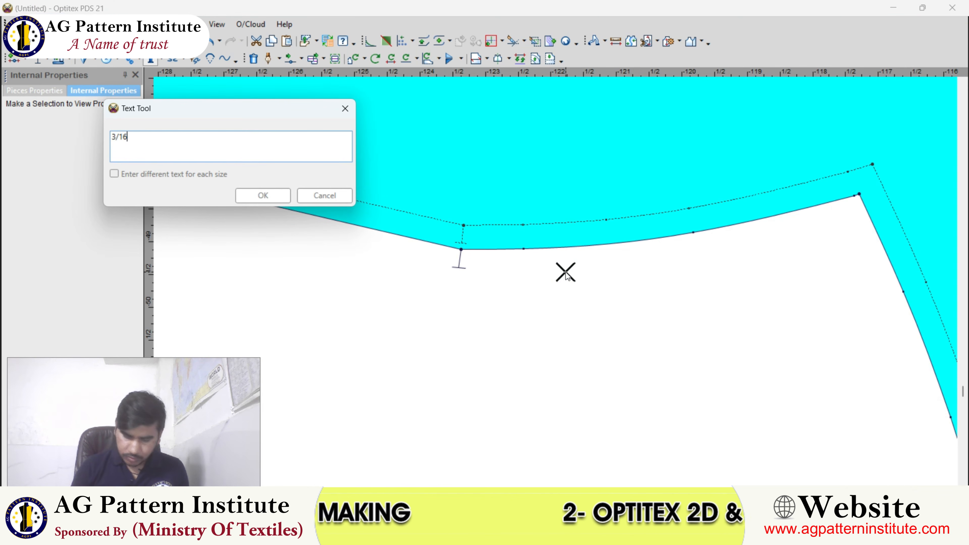
text(3/16" FOLD)
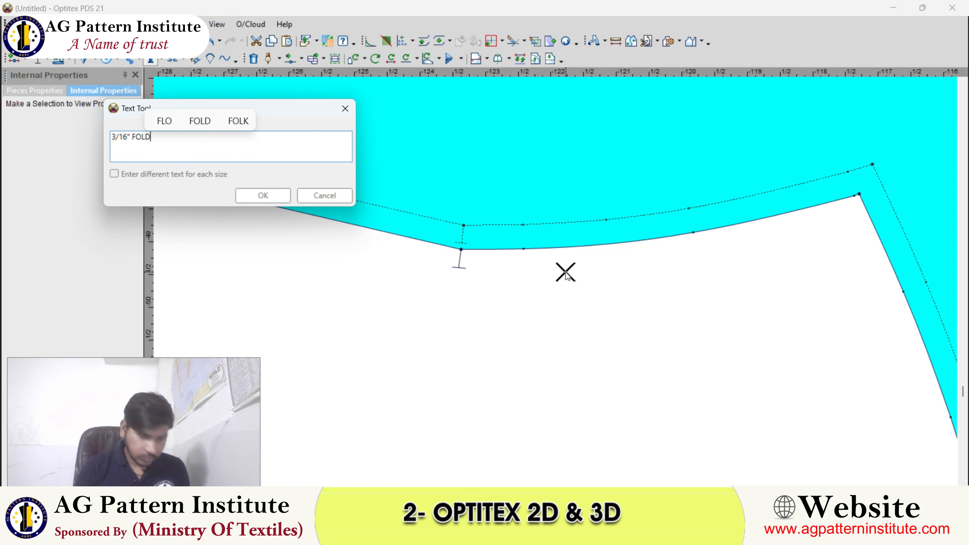
click(262, 195)
click(512, 152)
scroll(556, 282, down, 4)
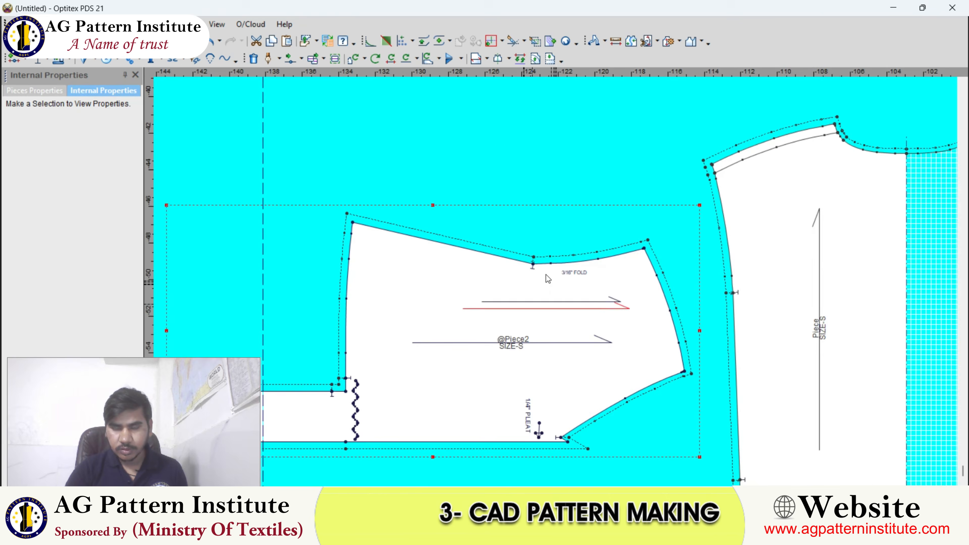
scroll(536, 278, up, 1)
scroll(556, 284, down, 2)
scroll(575, 284, up, 1)
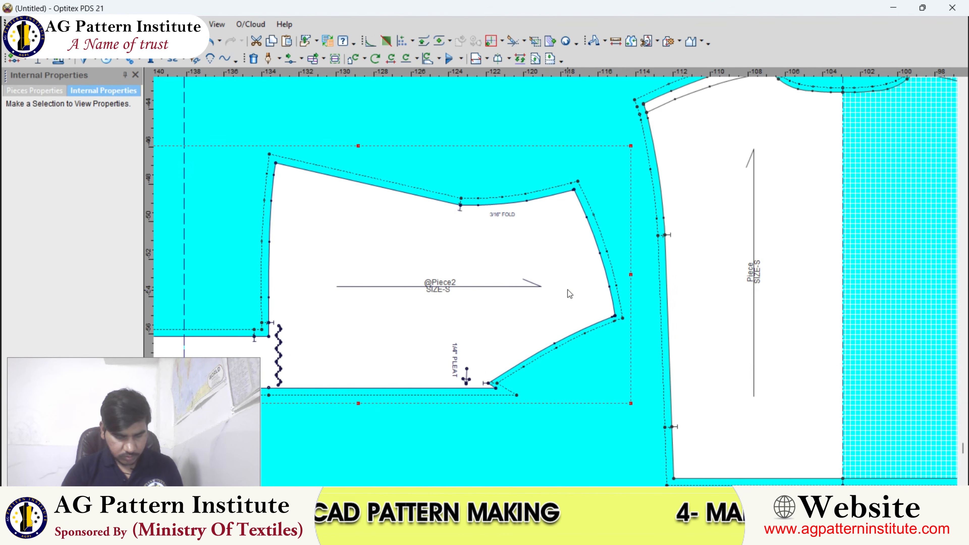
scroll(568, 289, down, 2)
key(bracketleft)
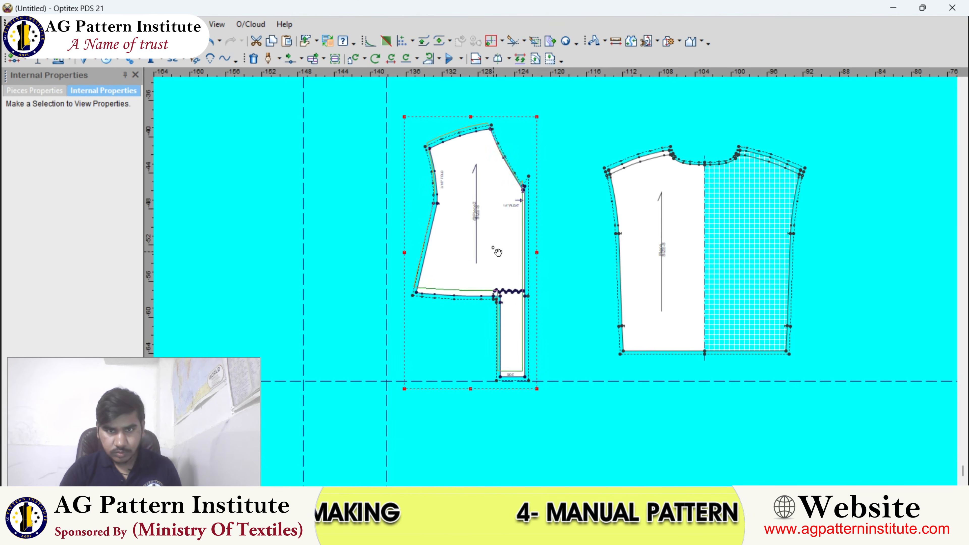
click(495, 227)
scroll(556, 282, up, 3)
scroll(562, 281, down, 4)
key(bracketright)
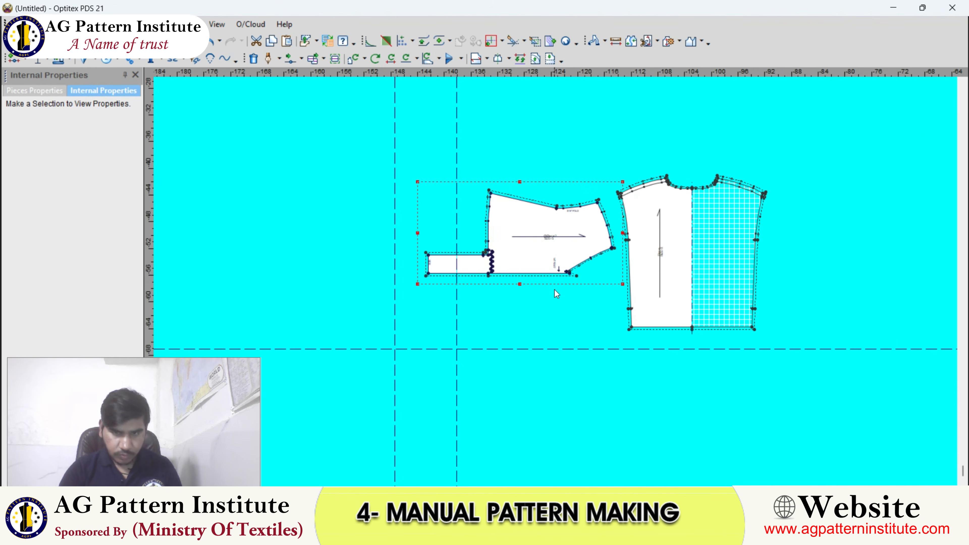
- Add the text 3/16" FOLD along the outer long edge of the front piece's tie extension
scroll(554, 284, up, 3)
scroll(555, 282, up, 3)
click(538, 282)
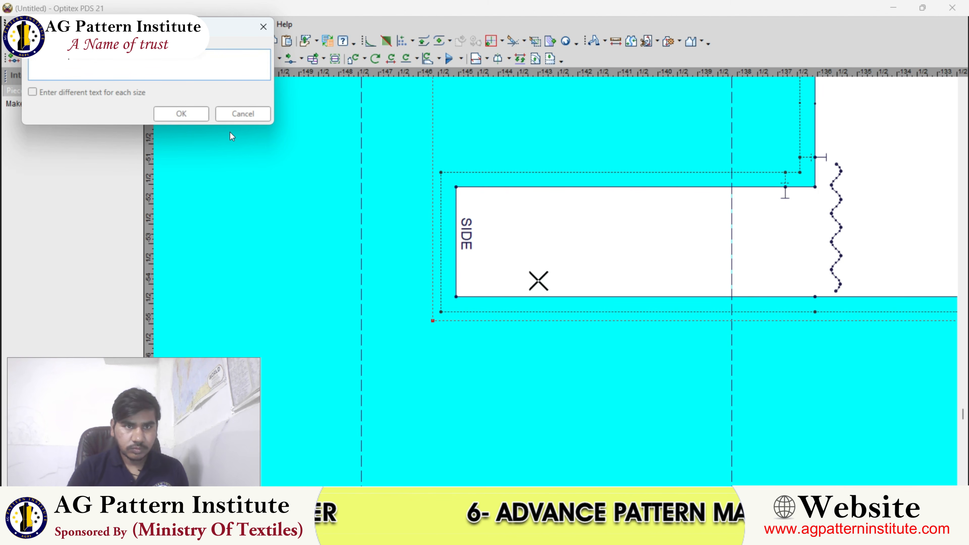
click(181, 114)
scroll(556, 281, down, 5)
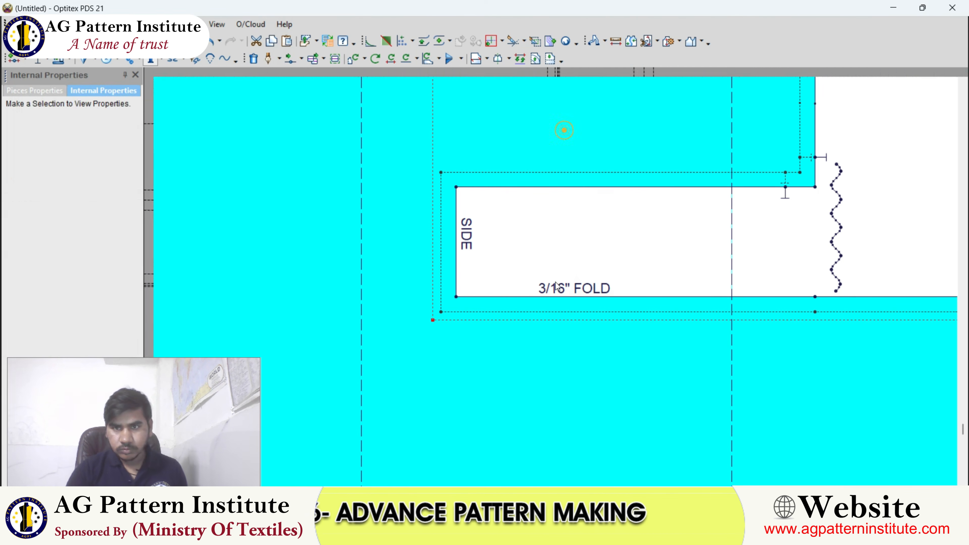
- Rotate the front piece a quarter turn counterclockwise to stand upright and move the back piece closer to it
key(=)
drag(662, 282, 626, 290)
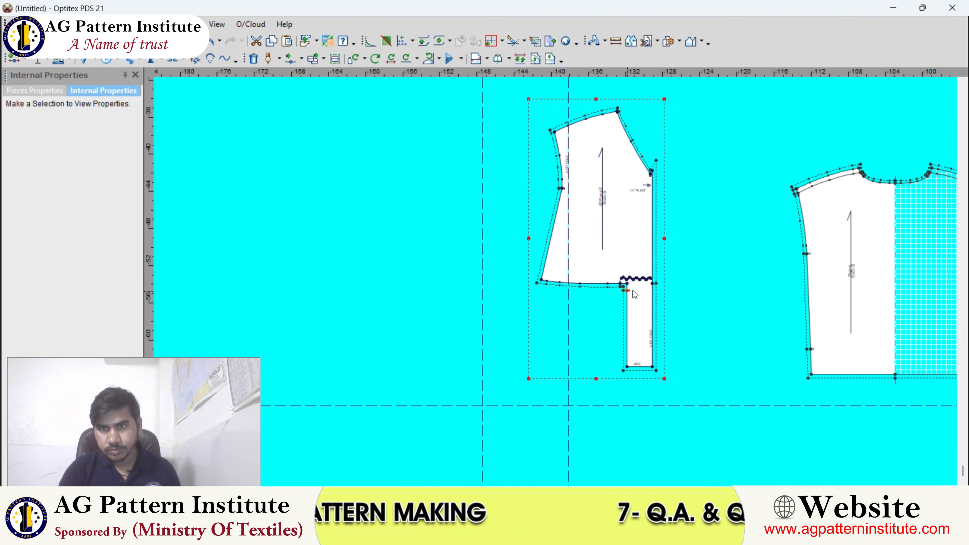
scroll(848, 308, down, 1)
key(space)
click(519, 264)
- Add the text 3/16" FOLD just above the hem of the back piece
scroll(477, 296, up, 2)
scroll(612, 306, up, 1)
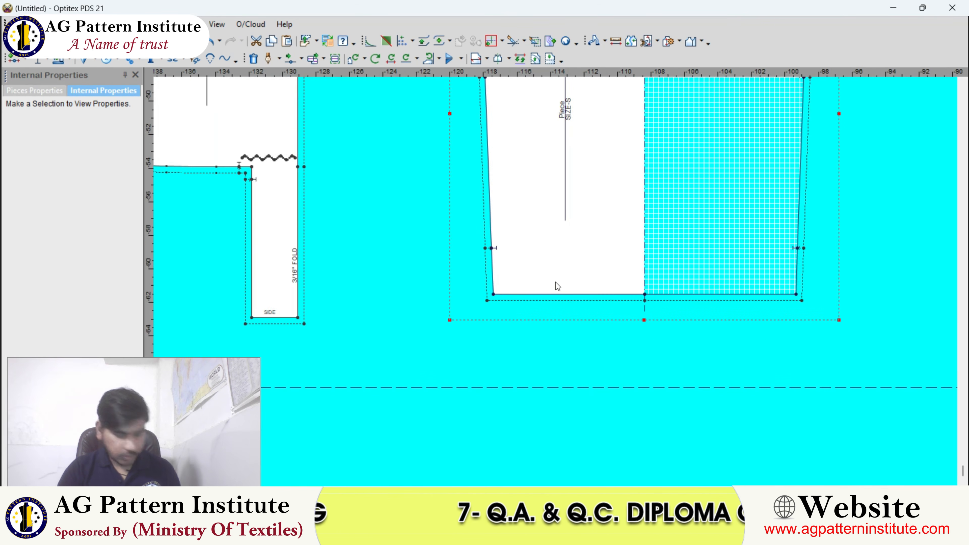
scroll(556, 281, up, 2)
click(538, 270)
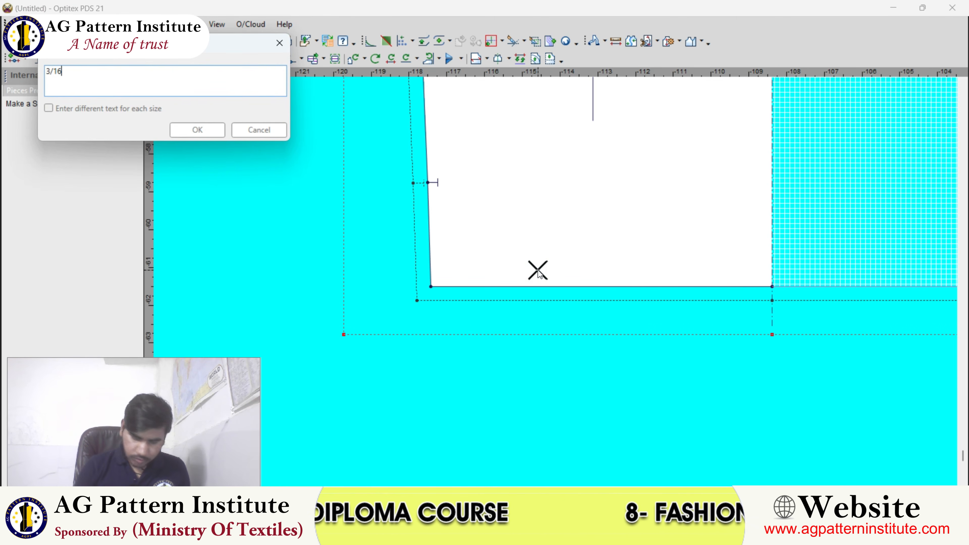
text(3/16" FOLD)
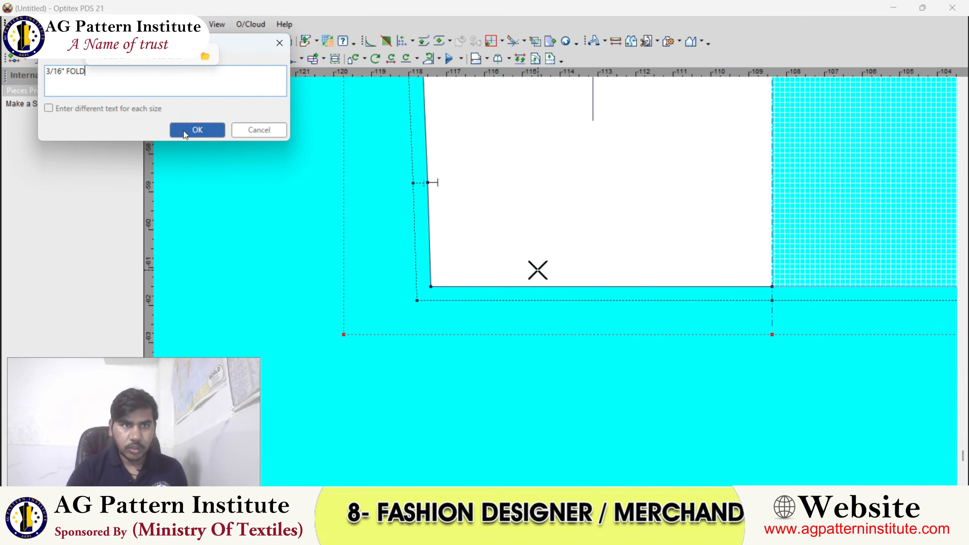
click(183, 130)
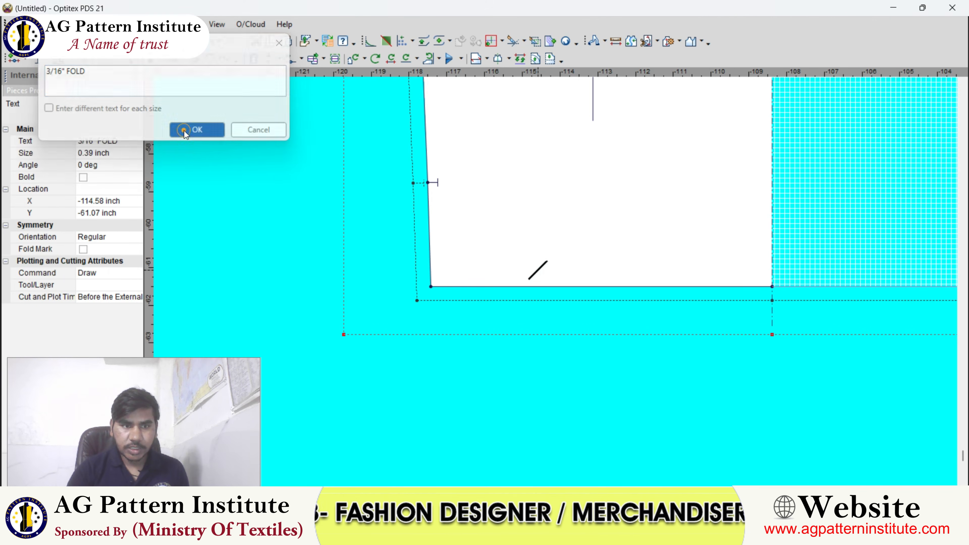
right_click(580, 220)
click(582, 220)
- Copy the 3/16" FOLD text from the front armhole onto the back piece beside its armhole
scroll(584, 221, down, 3)
scroll(556, 275, down, 6)
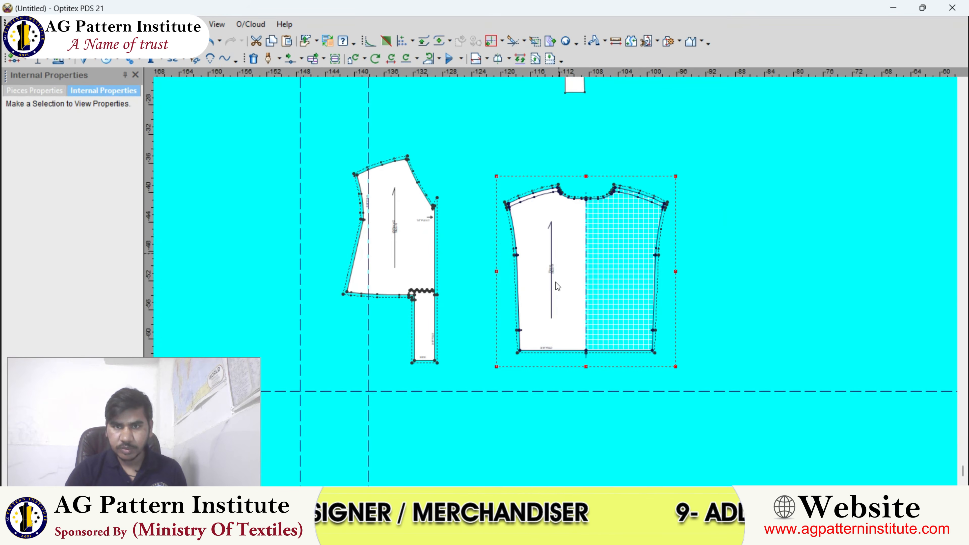
scroll(538, 268, up, 6)
click(536, 269)
scroll(556, 282, down, 4)
scroll(556, 282, up, 8)
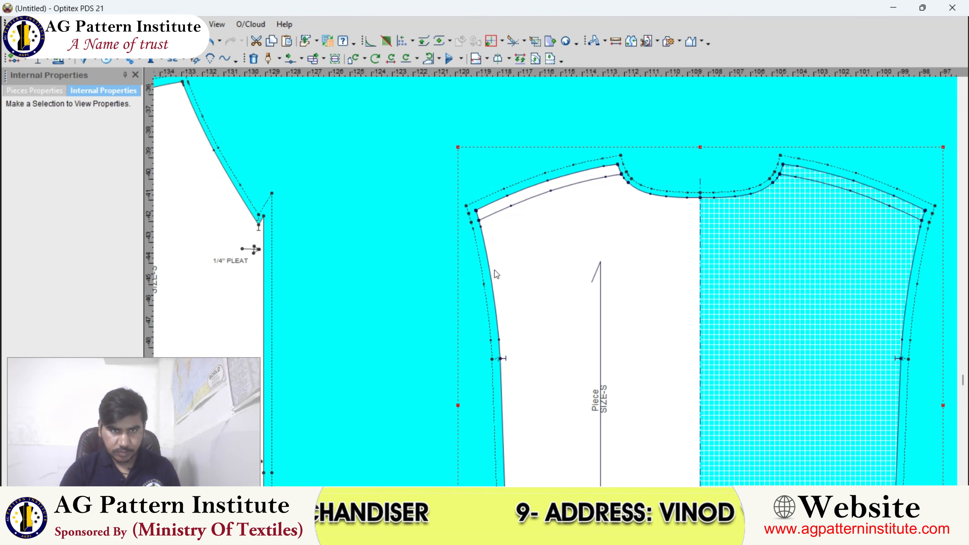
click(597, 292)
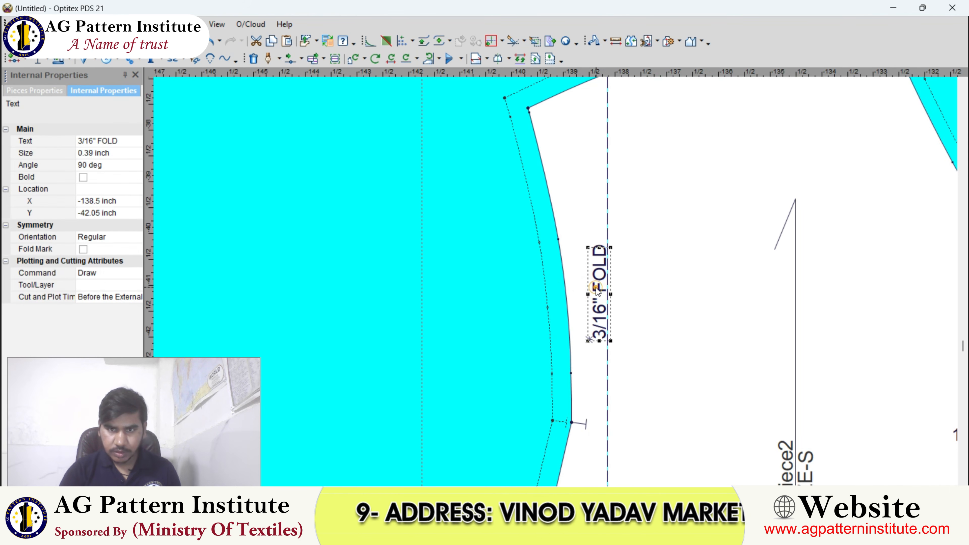
scroll(665, 251, down, 5)
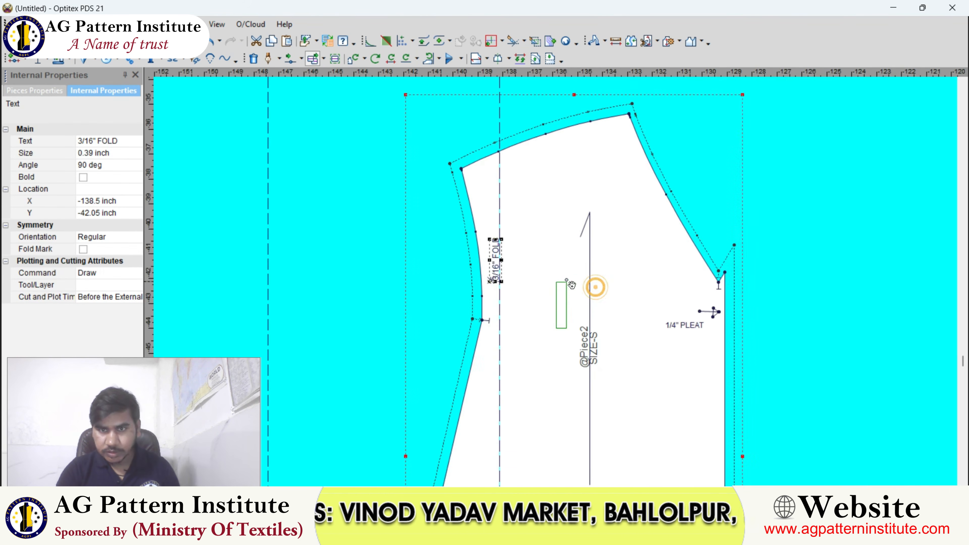
scroll(562, 285, up, 4)
click(544, 283)
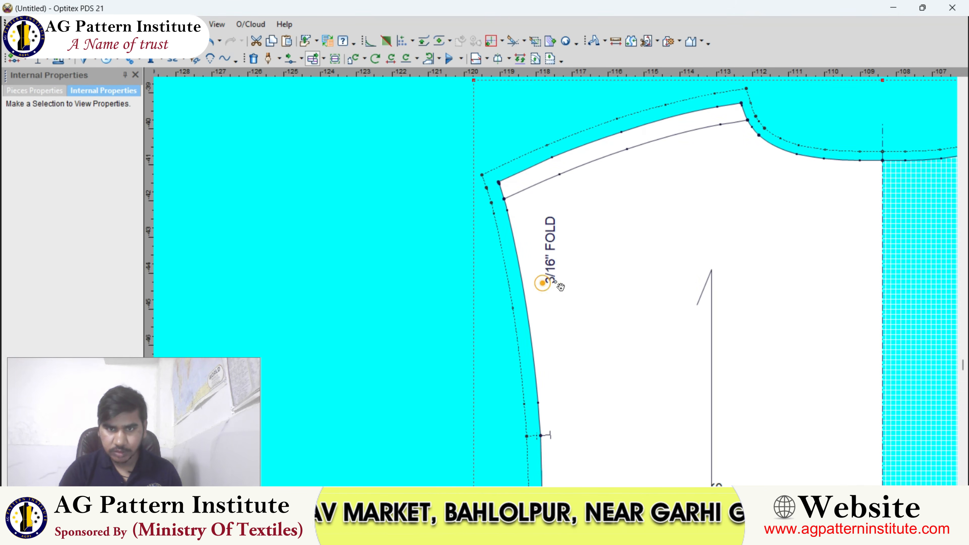
- Move the back armhole's fold text down along the curve, closer to the armhole notch
scroll(551, 292, down, 3)
scroll(551, 294, up, 2)
click(545, 286)
click(545, 341)
scroll(553, 245, down, 2)
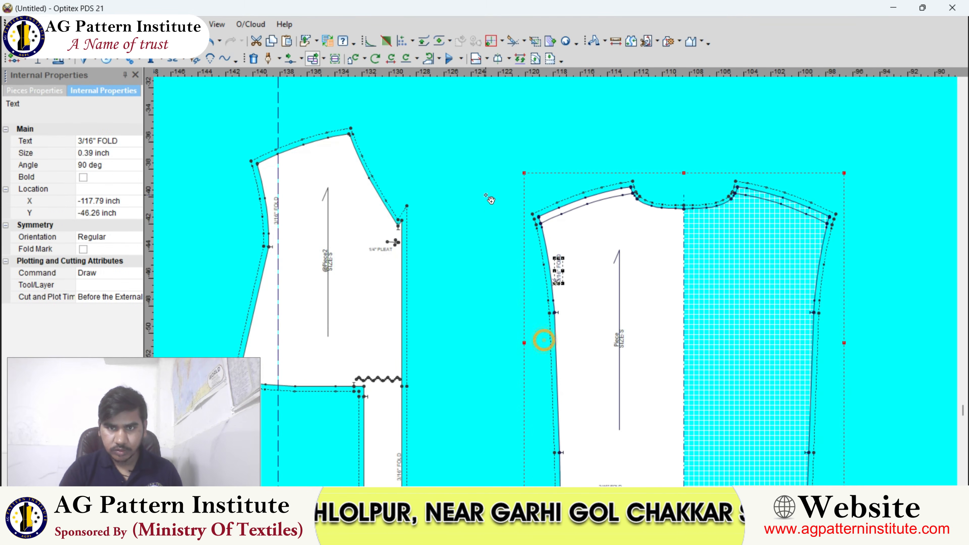
- Move the front piece nearer to the back piece and adjust the gap between them
scroll(557, 264, down, 3)
scroll(543, 273, up, 1)
scroll(583, 279, down, 1)
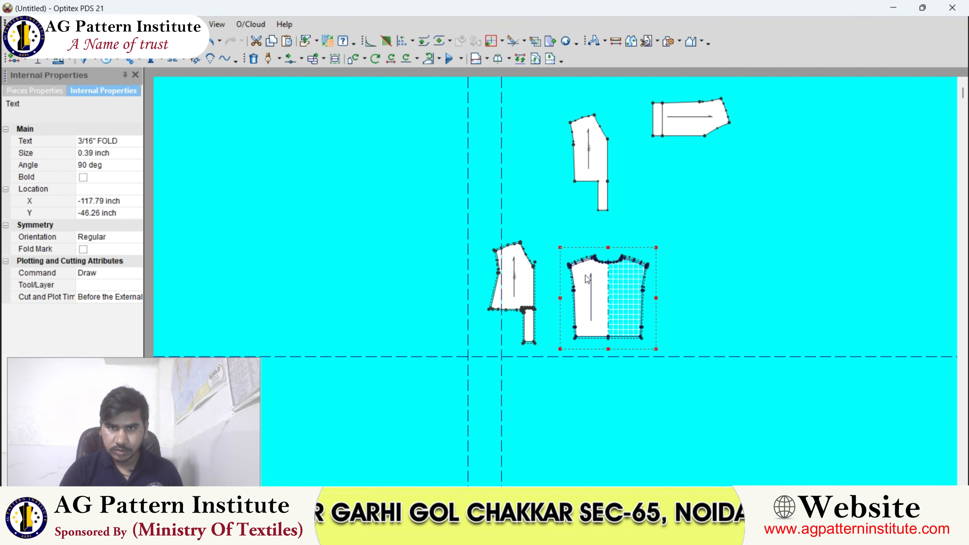
scroll(558, 286, up, 4)
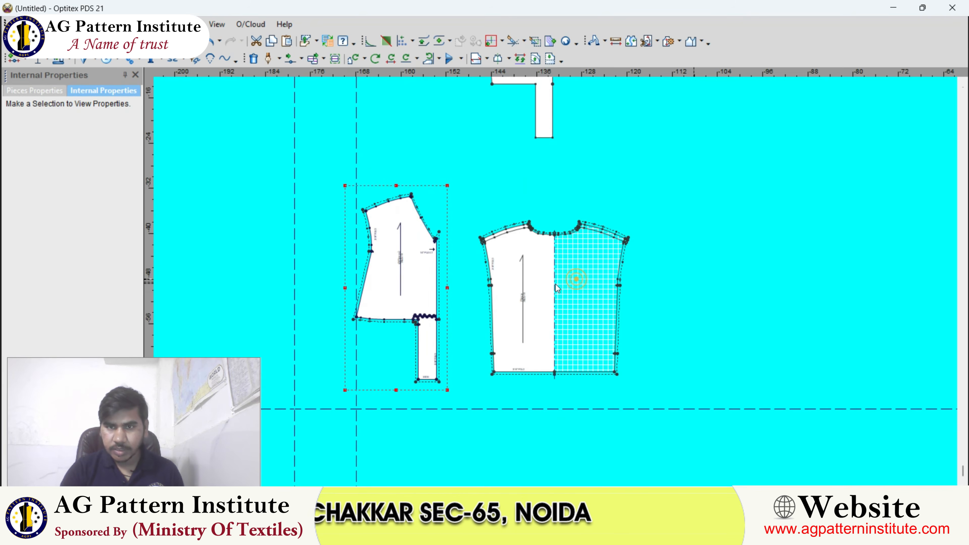
scroll(549, 291, down, 2)
- Create a rectangular piece named NK INSIDE BINDING with length 30 and width 1.25
right_click(623, 163)
mouse_move(686, 248)
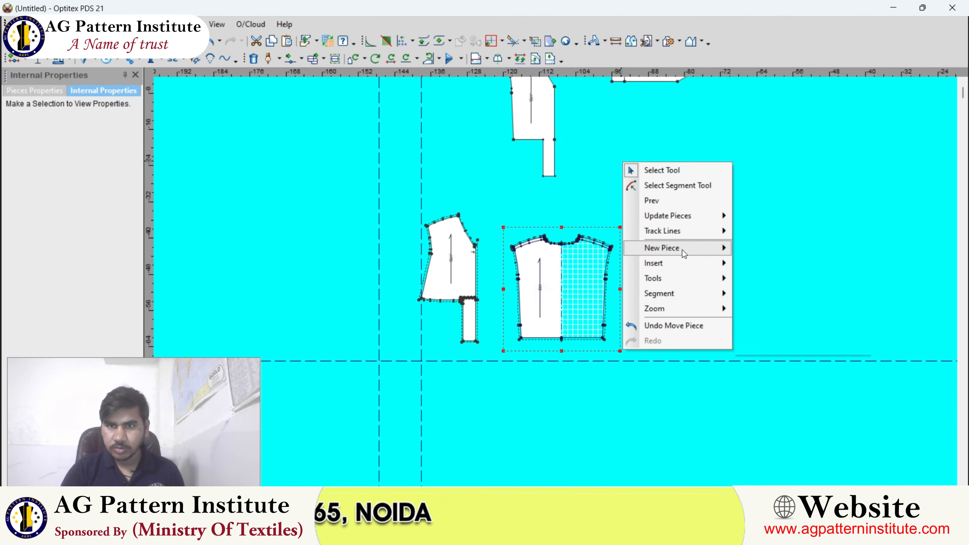
click(774, 253)
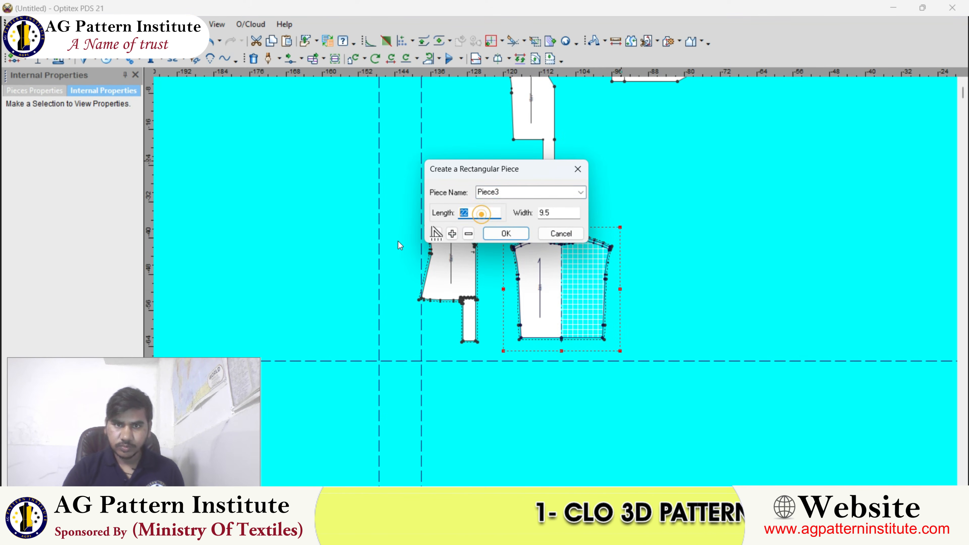
text(30)
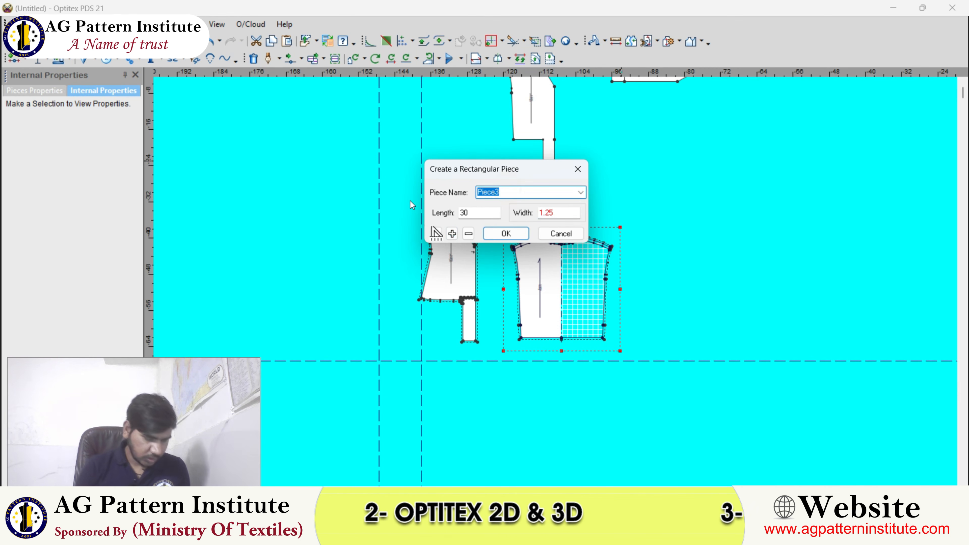
text(NK INSIDE BINDING)
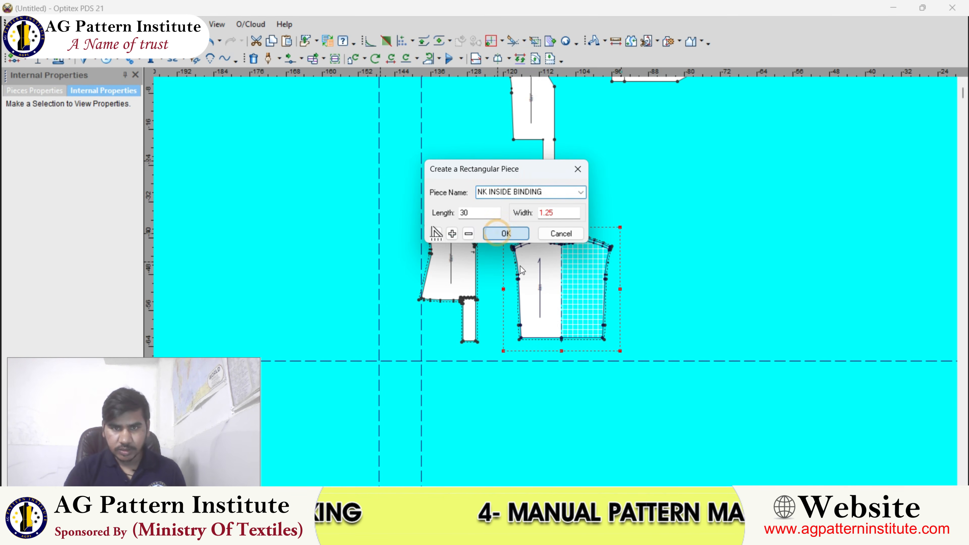
click(511, 235)
- Place the neck binding strip in the free space above the back piece
scroll(553, 281, down, 4)
scroll(536, 290, up, 4)
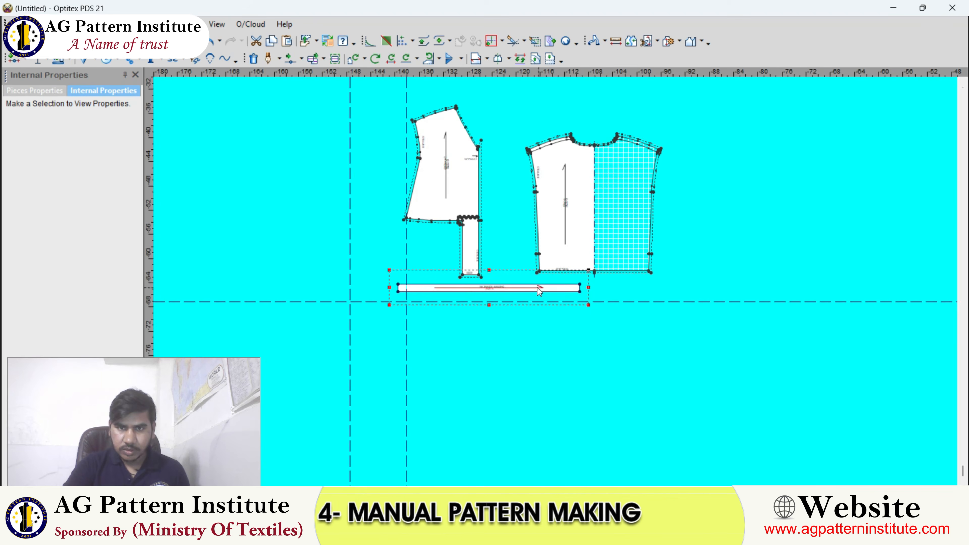
key(space)
scroll(561, 283, down, 3)
drag(567, 287, 588, 248)
scroll(588, 250, up, 5)
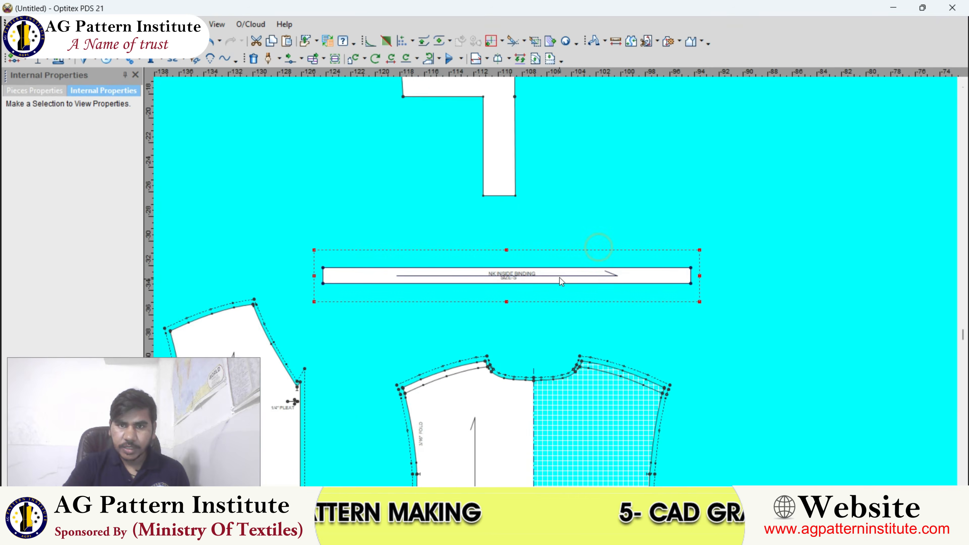
- Rotate the binding strip's grainline 45 degrees left as a selected internal and fit it within the strip
click(391, 285)
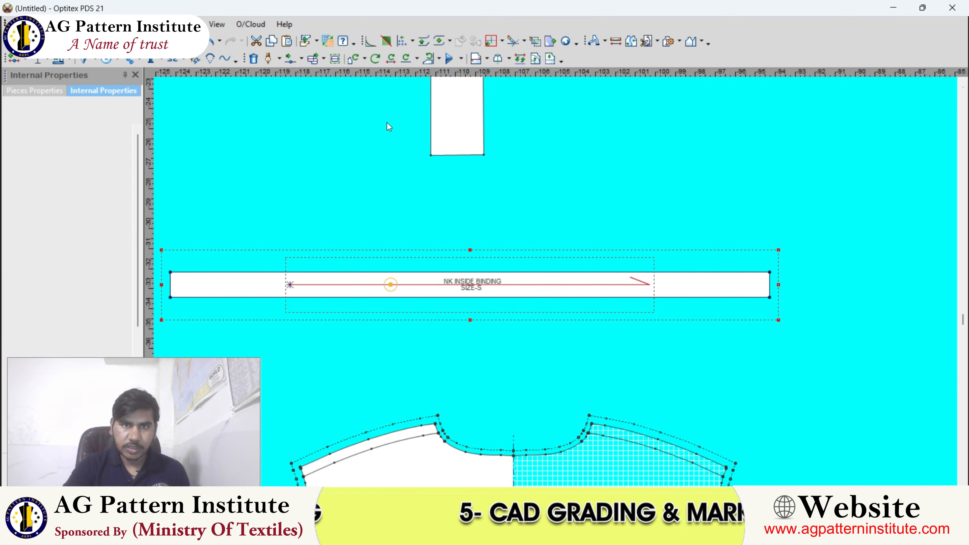
click(376, 58)
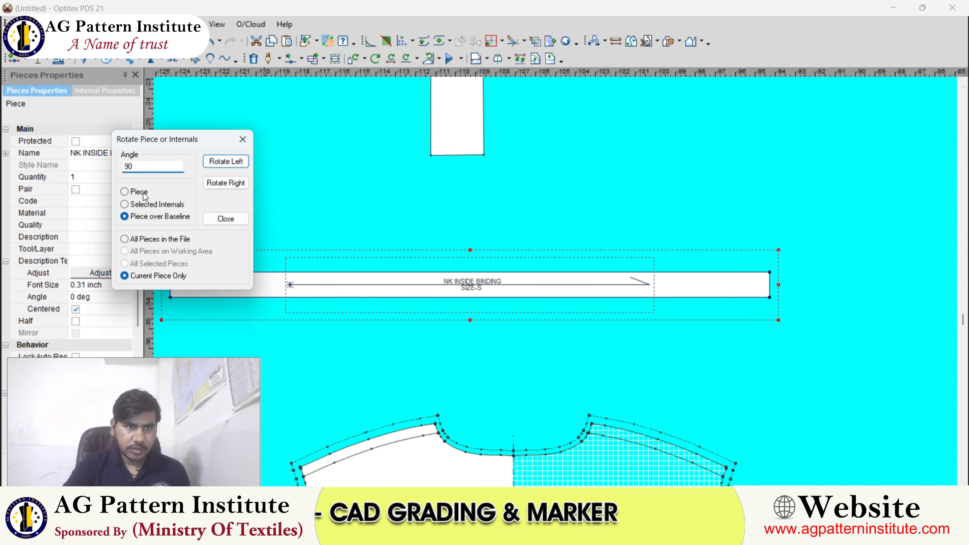
click(139, 205)
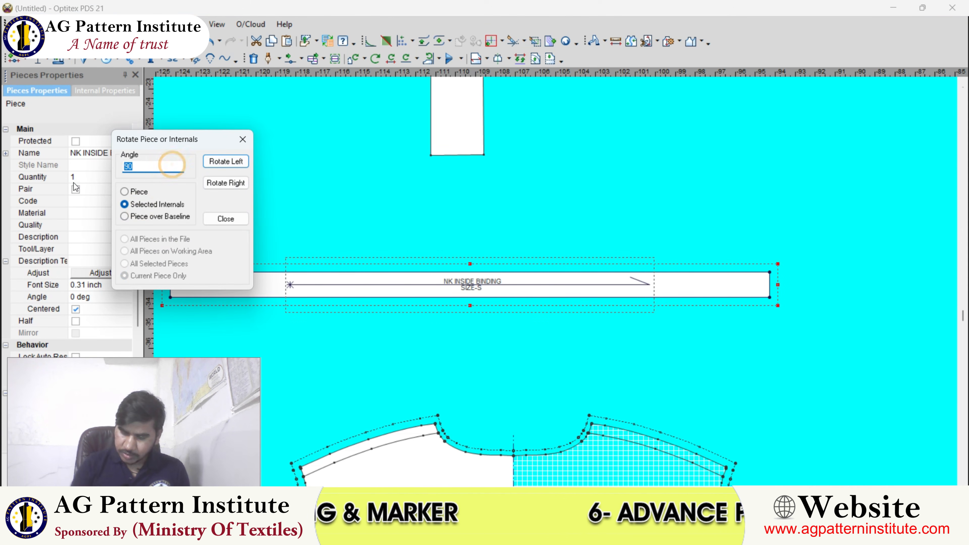
click(221, 162)
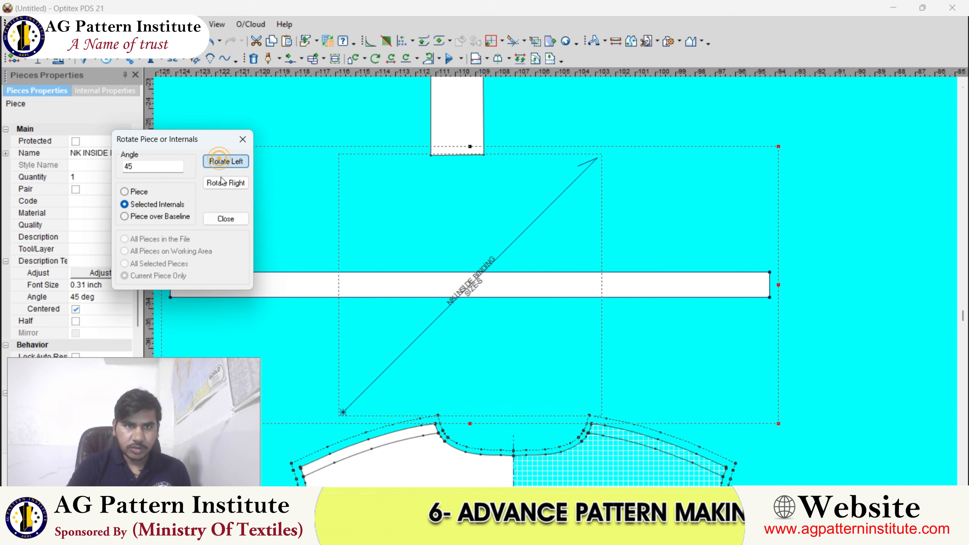
click(231, 218)
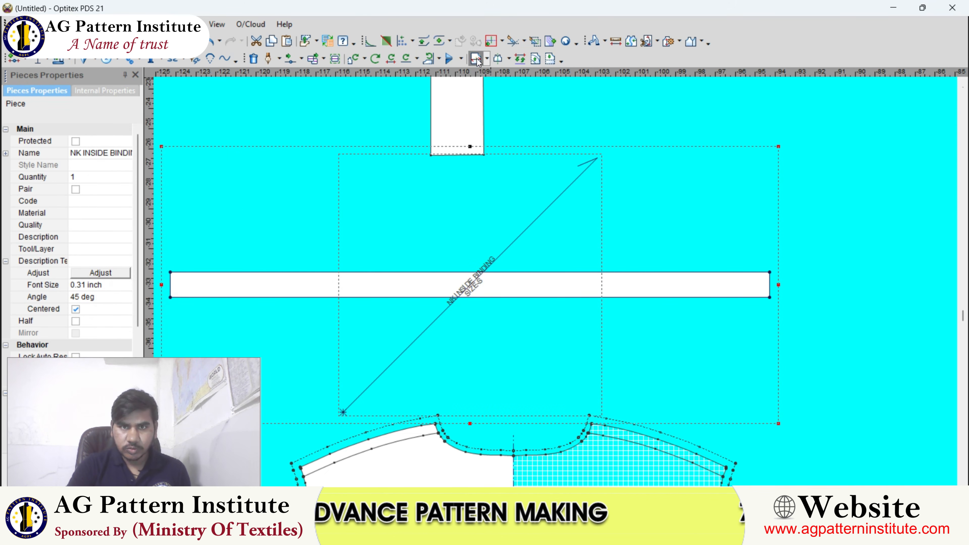
click(612, 270)
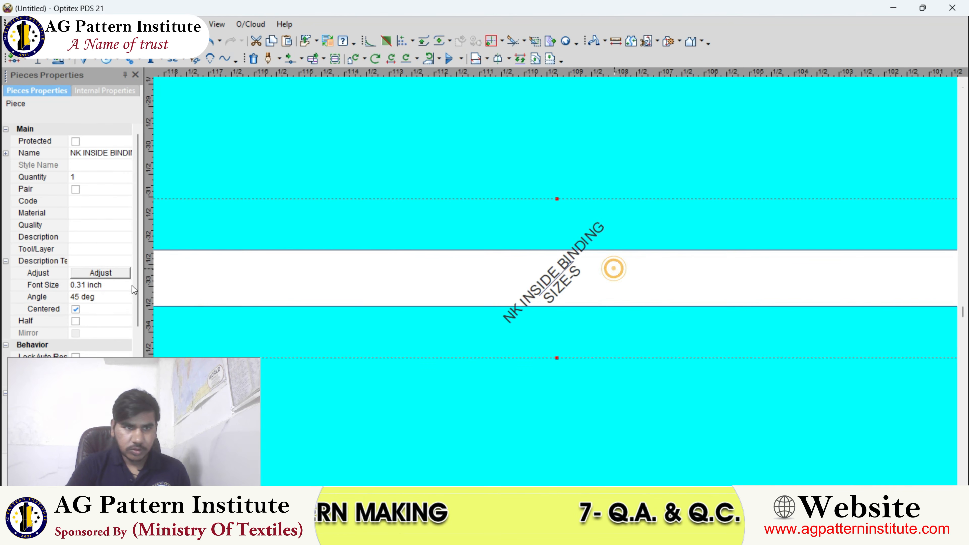
- Set the neck binding strip's description text to a font size of 0.2 inch and an angle of 0 degrees
click(109, 273)
click(108, 273)
click(107, 294)
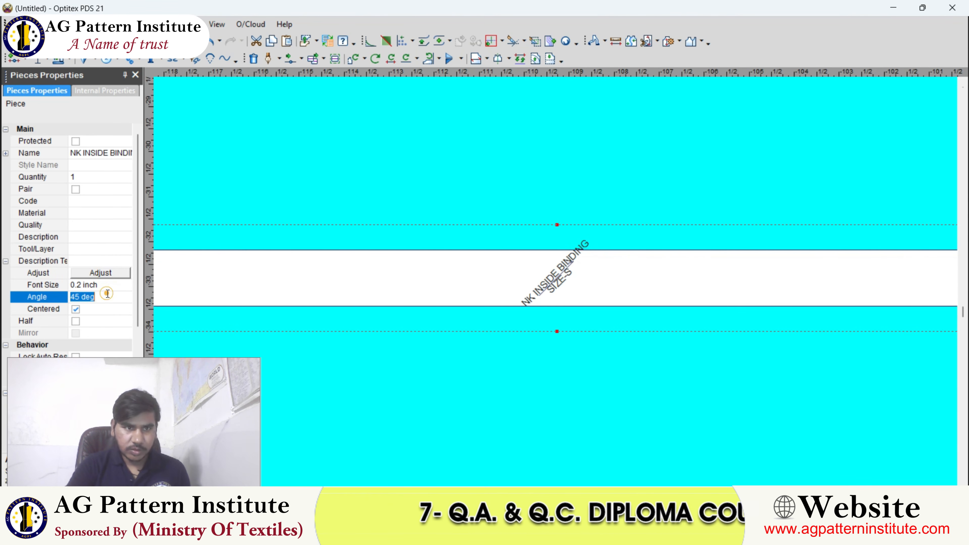
text(0)
key(Return)
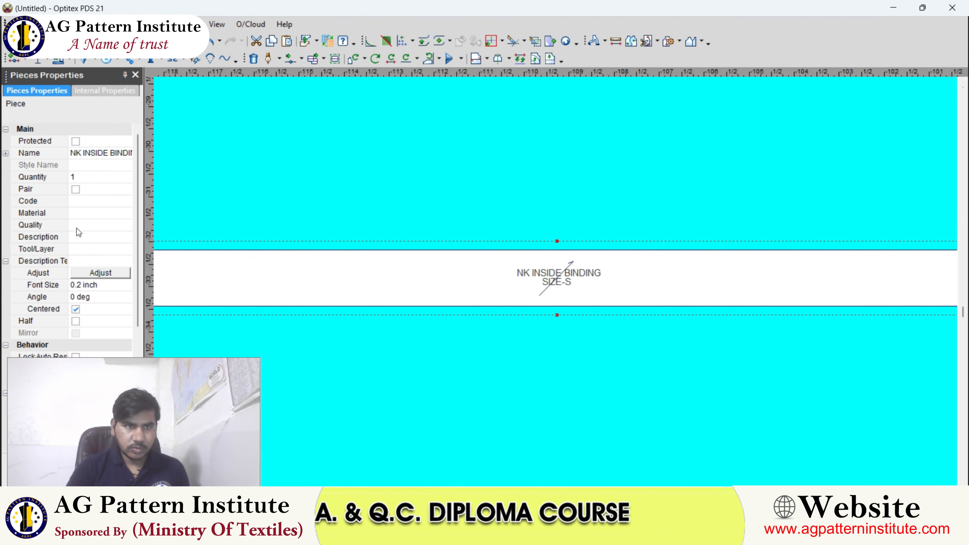
- Set the neck binding strip's code to CUT-1
click(84, 204)
text(CUT-1)
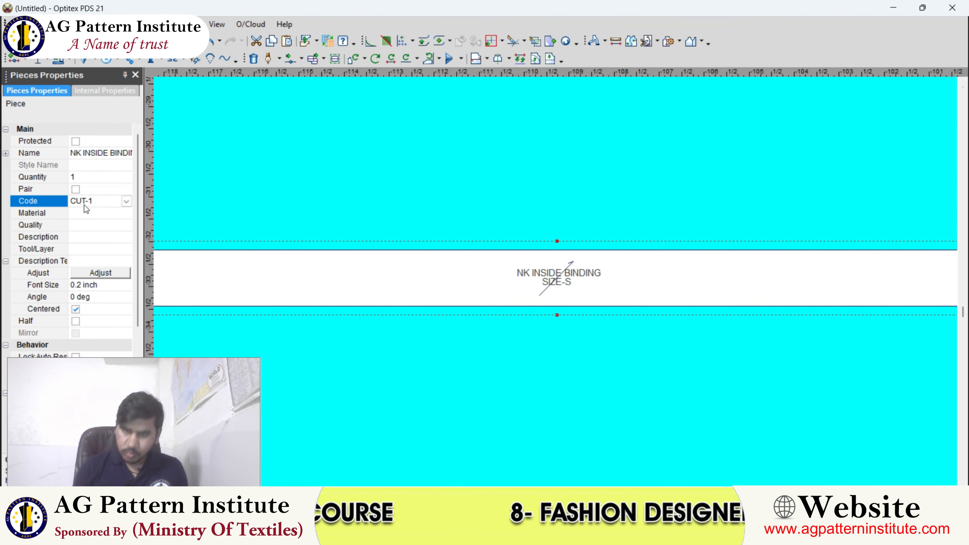
key(Return)
scroll(556, 282, down, 6)
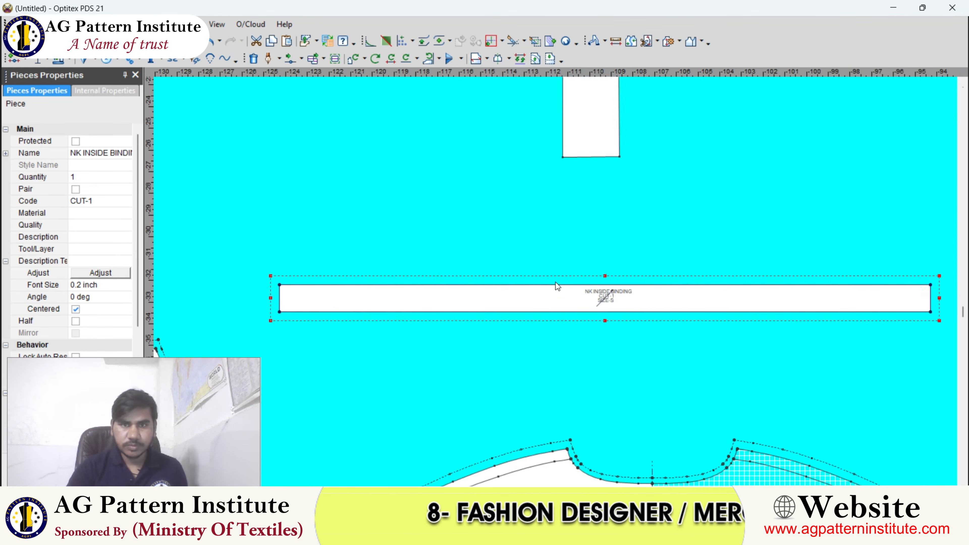
scroll(555, 282, up, 2)
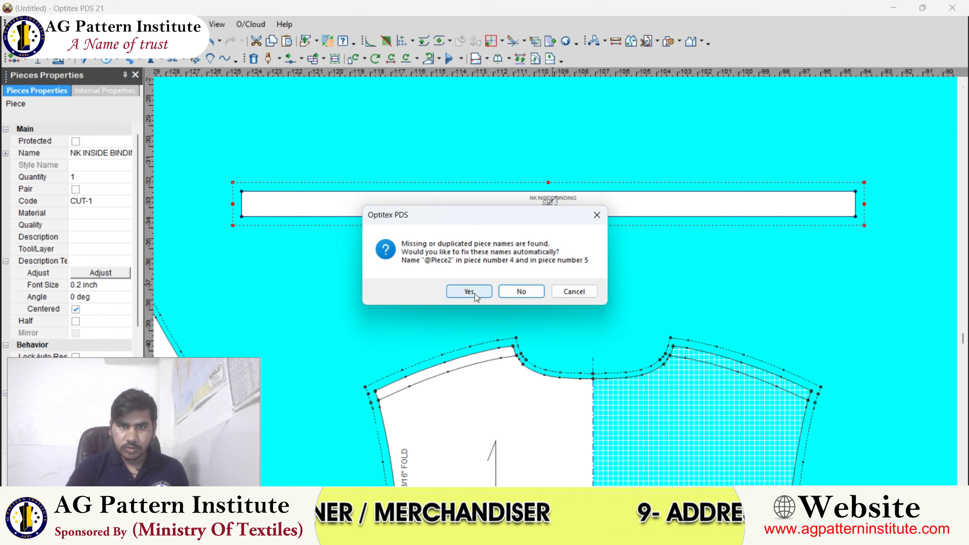
click(596, 216)
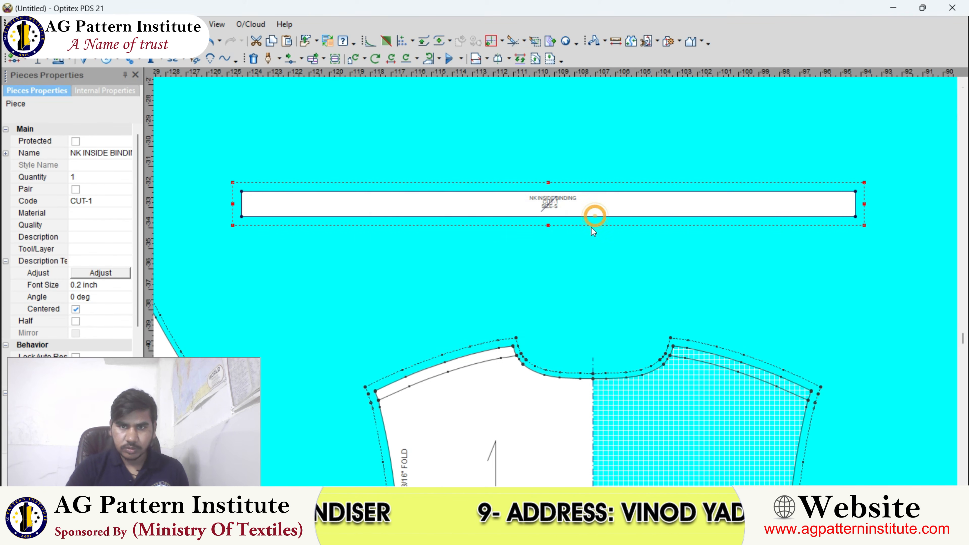
- Give all pieces the style name DROP SHOULDER PATTERN through the global piece information
click(64, 25)
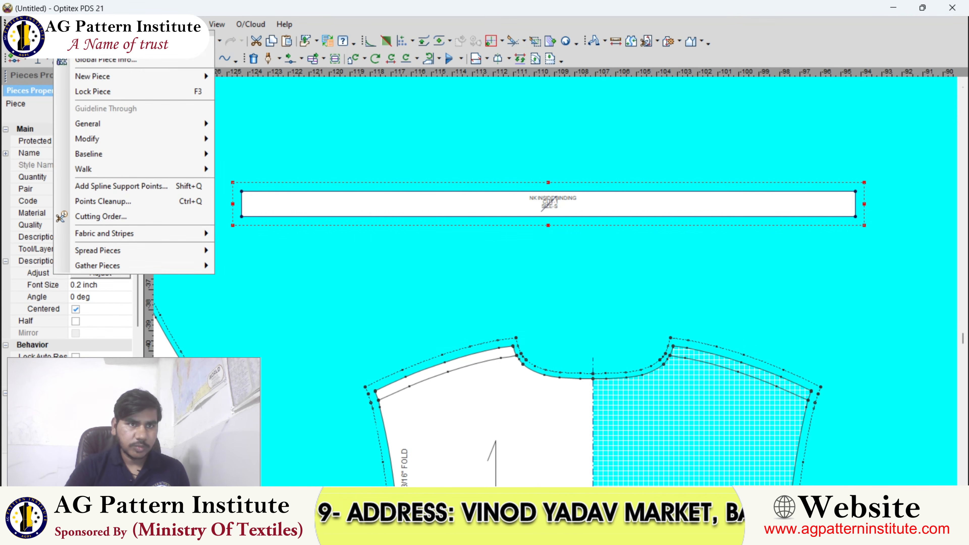
click(93, 60)
click(85, 188)
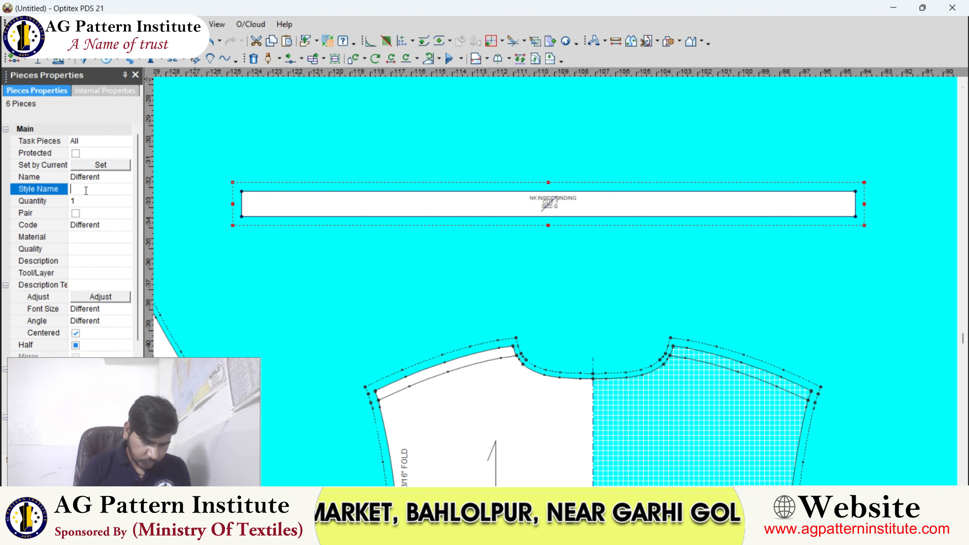
text(DROP)
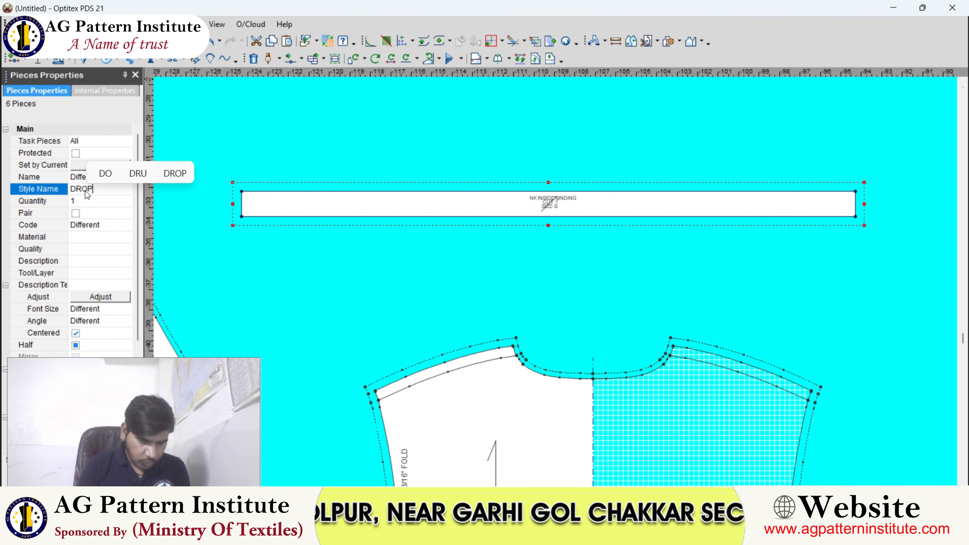
text( SHOULDER O)
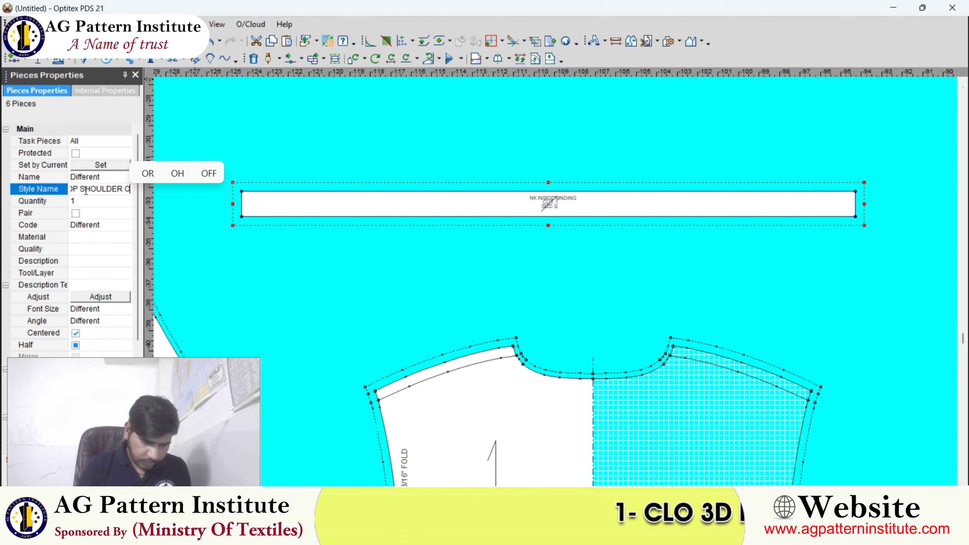
key(BackSpace)
text(PATTERN)
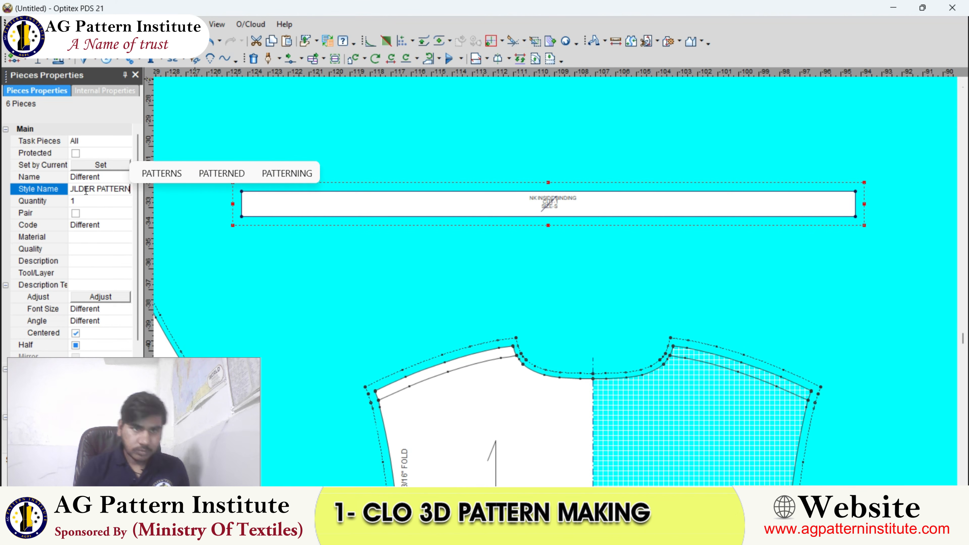
key(Return)
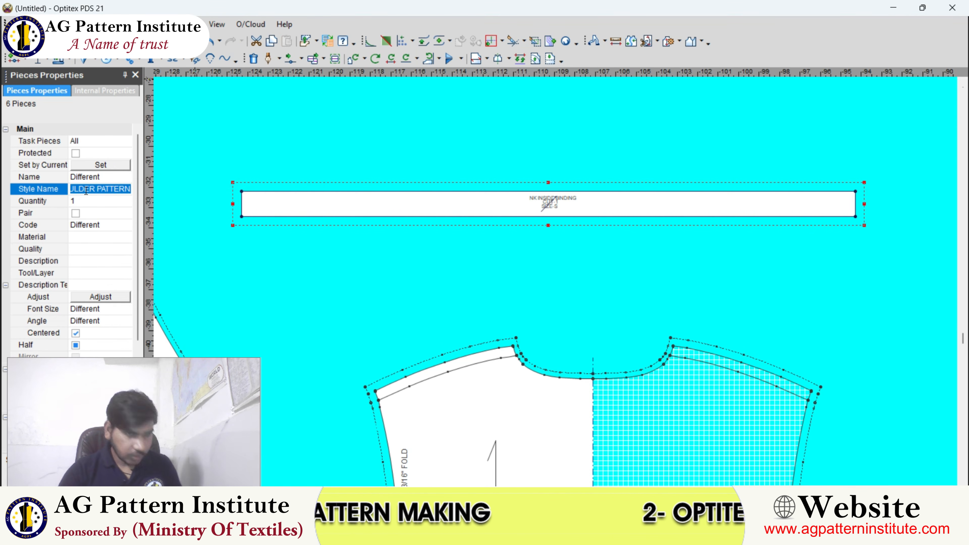
- Save the style file as DROP SHOULDER PATTERN, letting missing or duplicated piece names be fixed automatically
click(11, 24)
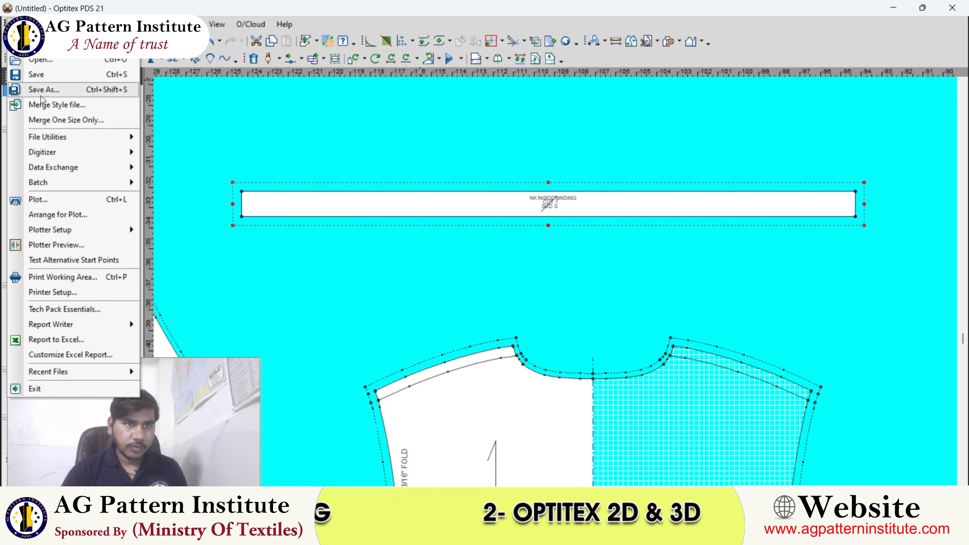
click(55, 84)
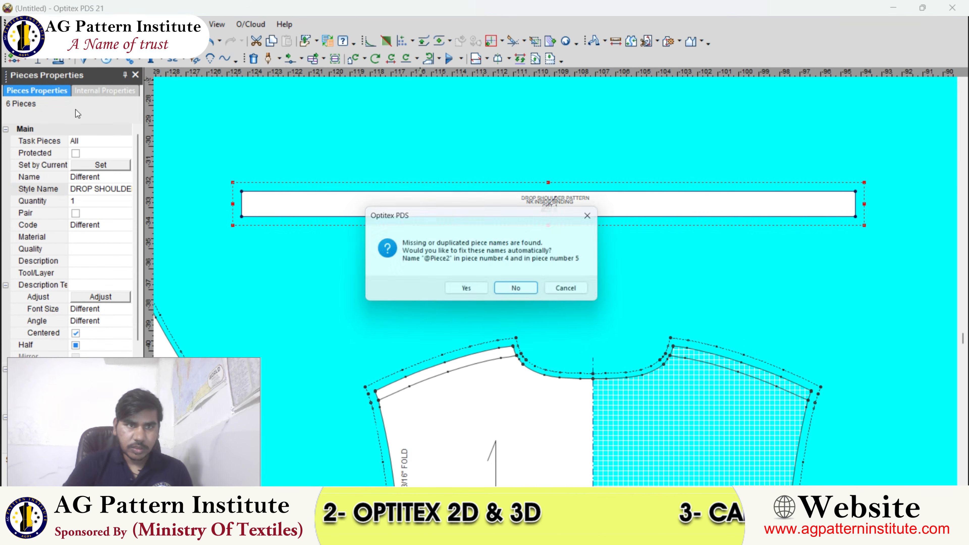
click(479, 283)
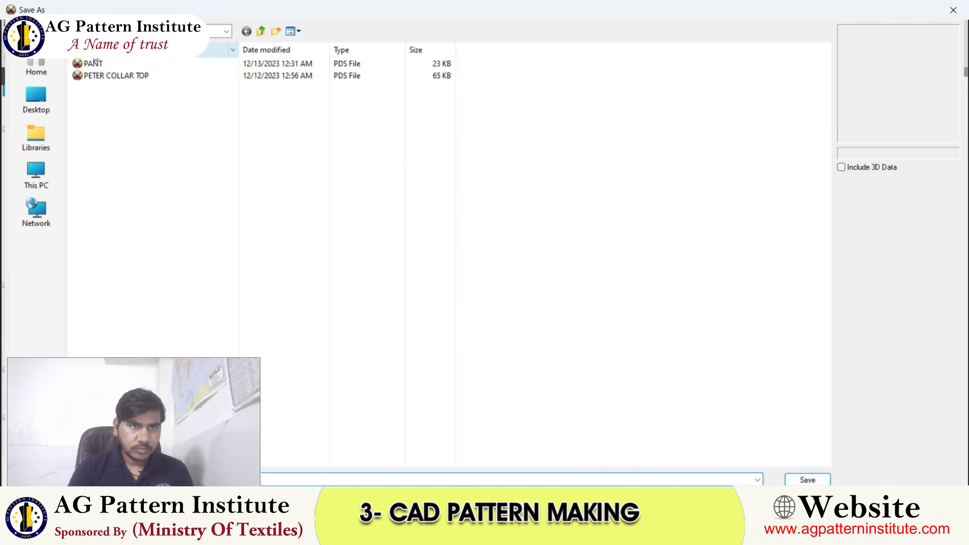
right_click(331, 480)
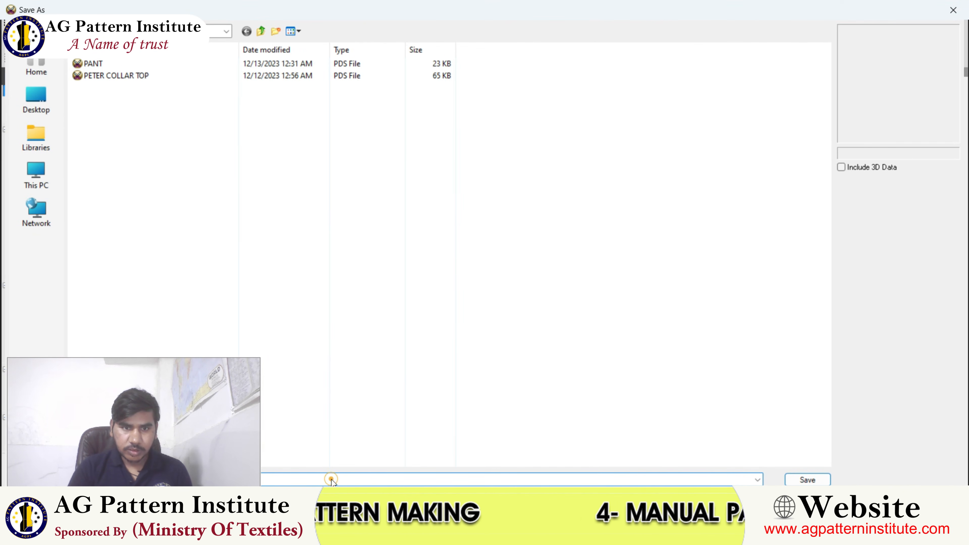
click(368, 355)
click(807, 479)
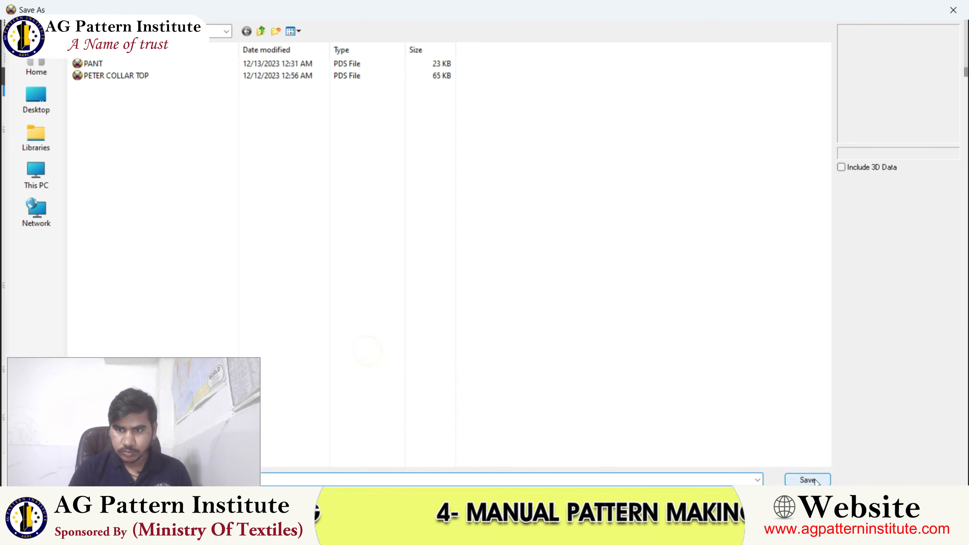
- Name the back piece BACK and set its code to CUT-1
scroll(601, 253, down, 7)
scroll(549, 347, up, 4)
scroll(553, 267, down, 2)
scroll(555, 247, up, 6)
click(544, 265)
scroll(546, 267, down, 2)
scroll(555, 287, up, 4)
click(556, 288)
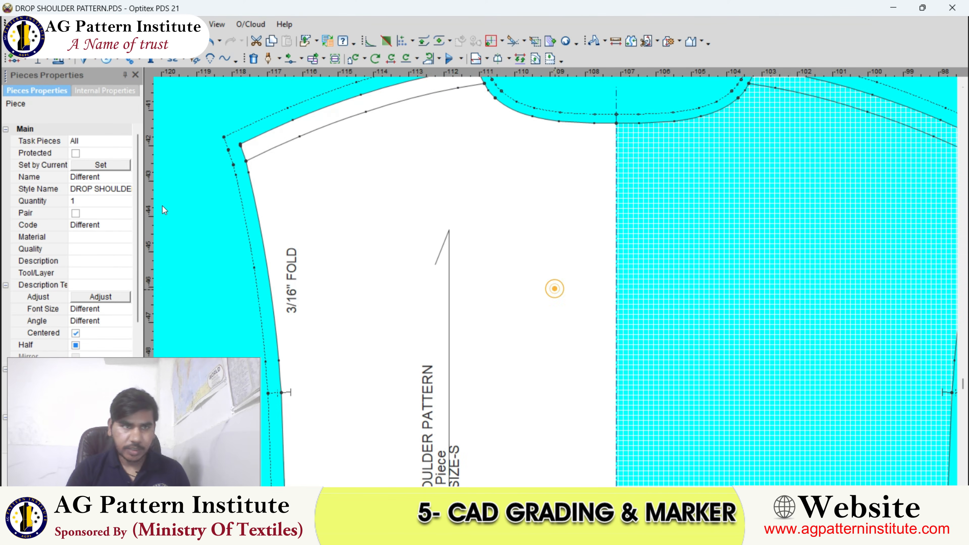
click(97, 165)
text(B)
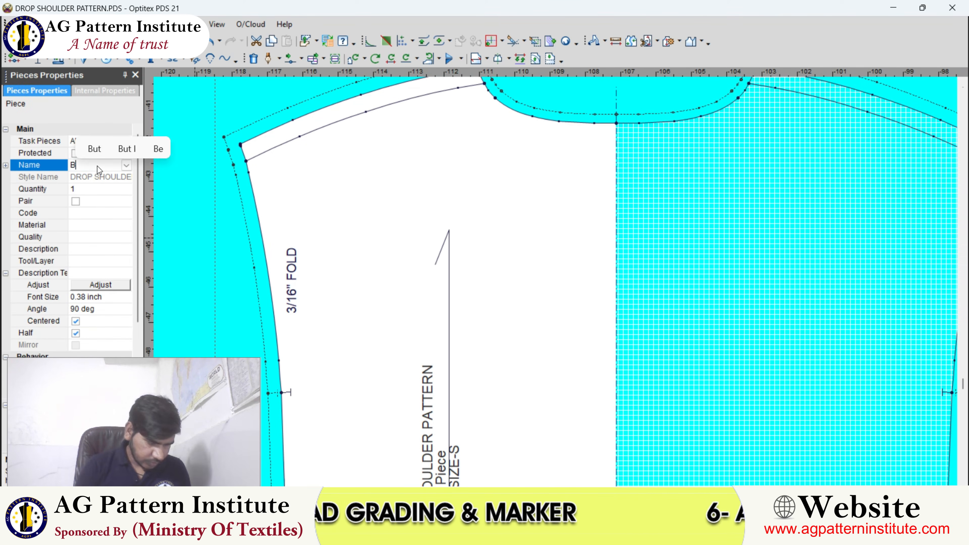
text(ACK)
key(Return)
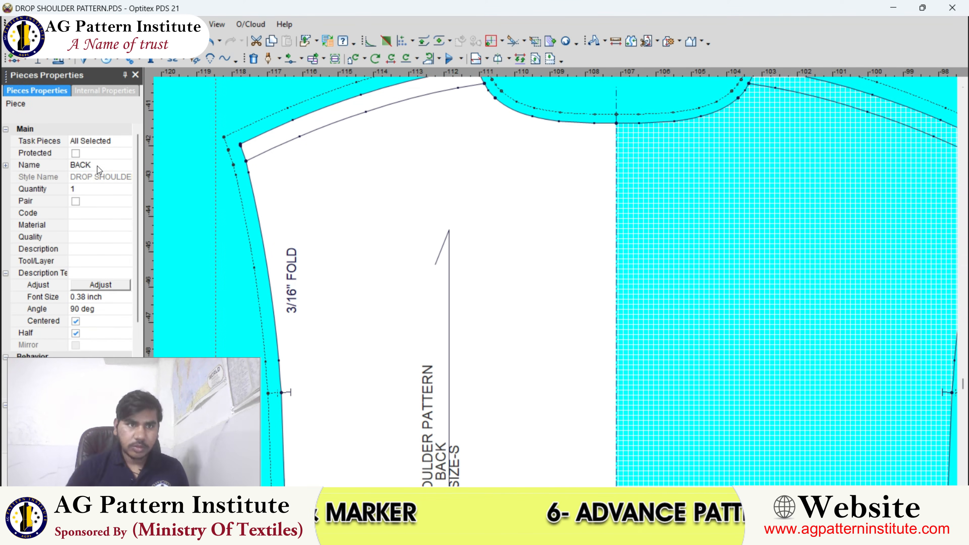
click(94, 213)
text(CUT-1)
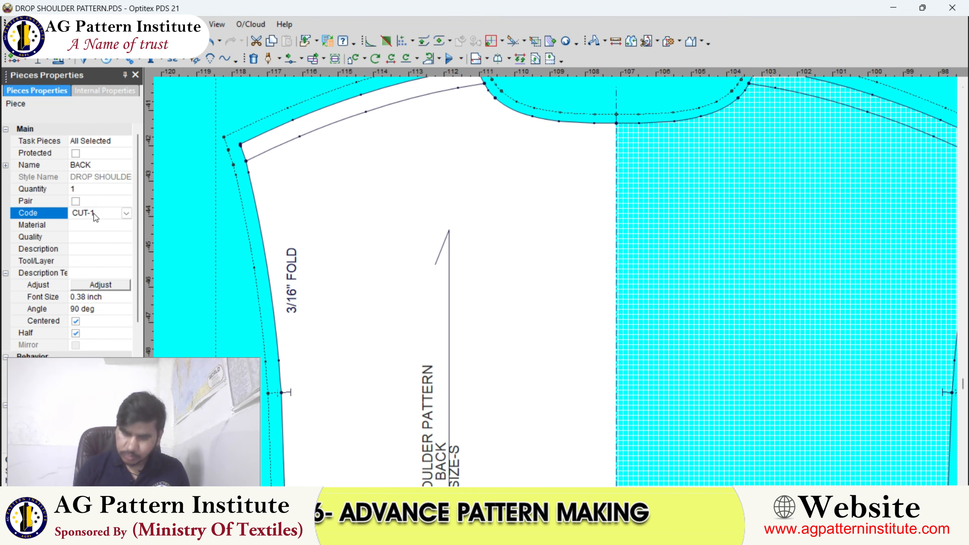
key(Return)
- Name the front piece with the pleat and twist extension FRONT
scroll(300, 230, down, 5)
scroll(412, 309, up, 3)
click(555, 280)
click(103, 165)
text(FRONT)
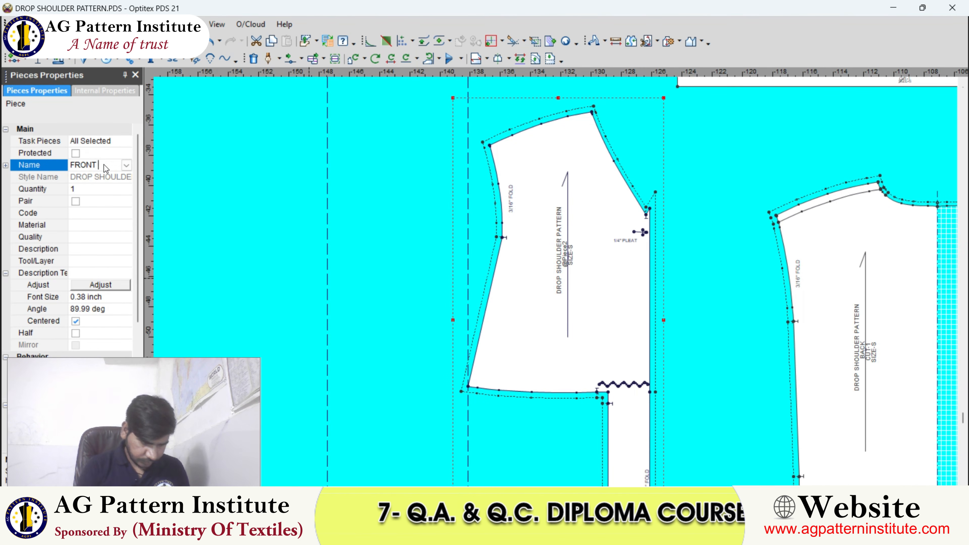
key(Return)
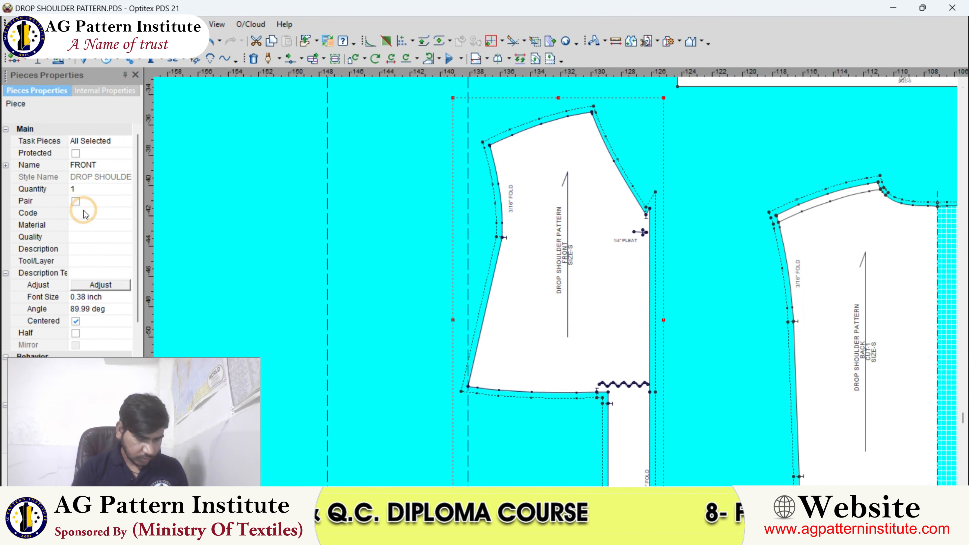
key(minus)
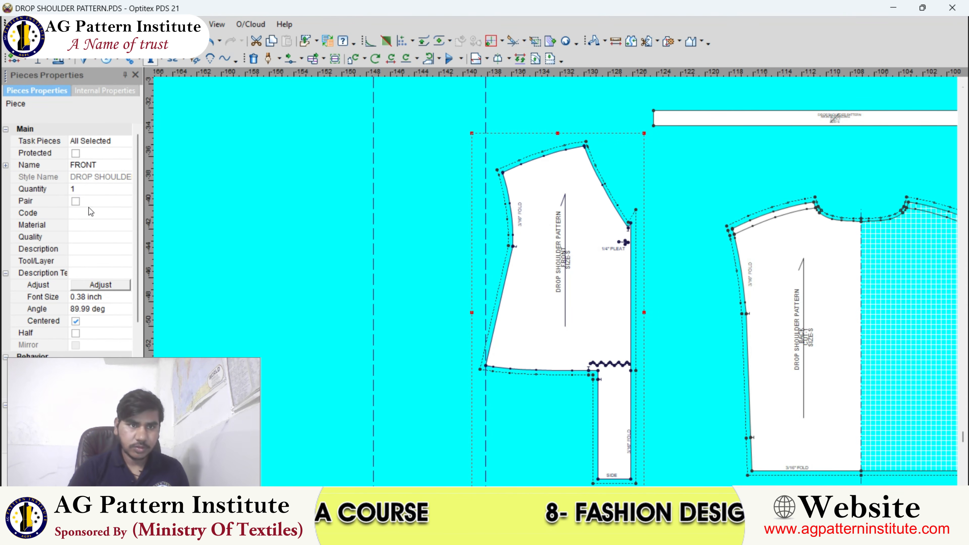
- Set the front piece's code to CUT-2 and mark it as a pair
click(89, 214)
text(CU)
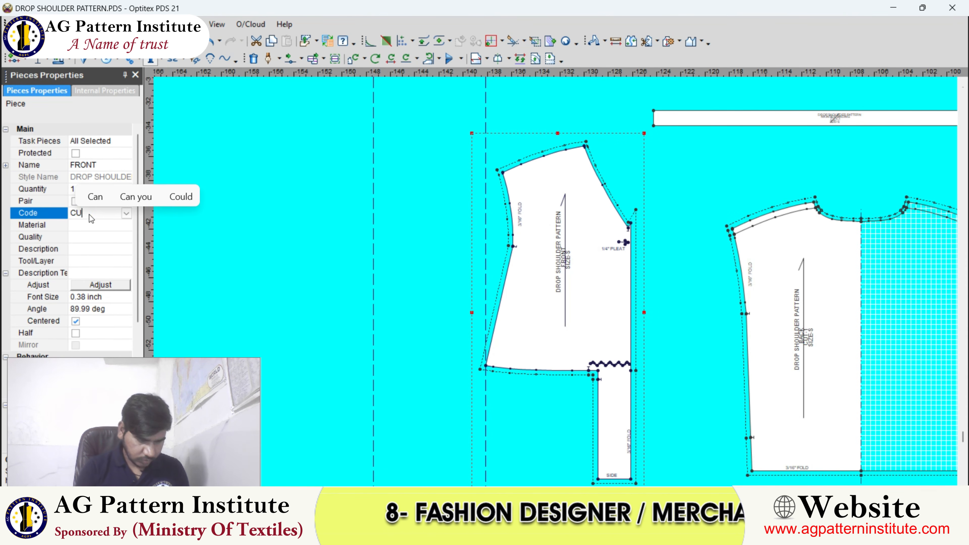
text(T-2)
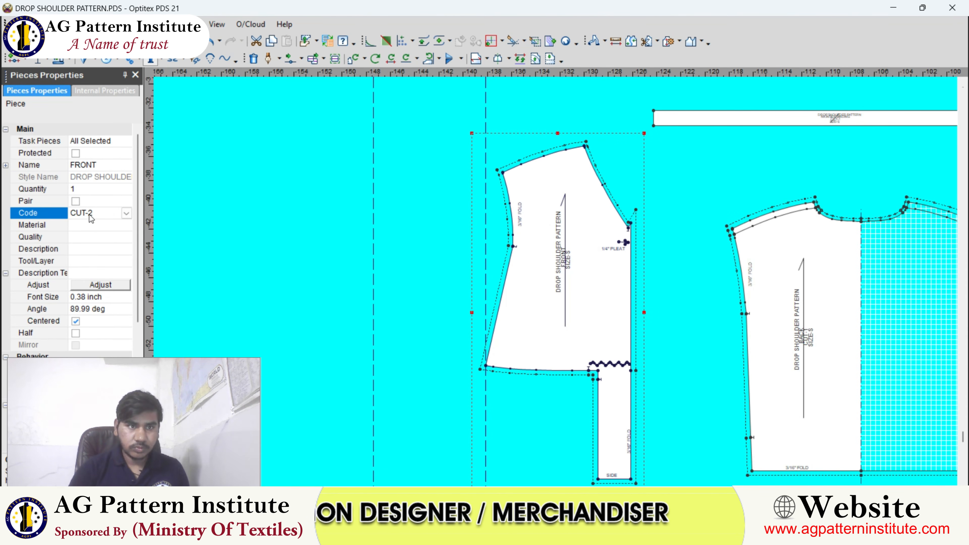
click(75, 201)
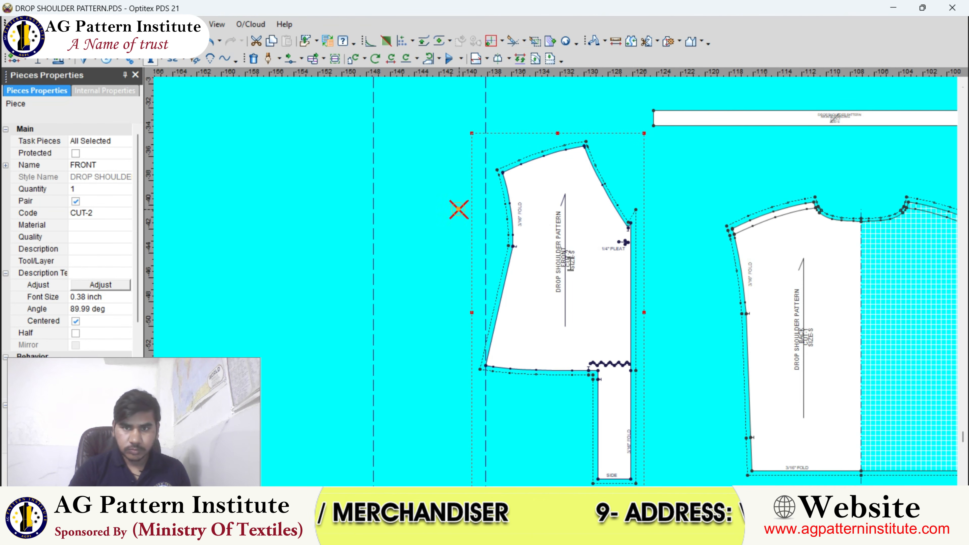
click(407, 243)
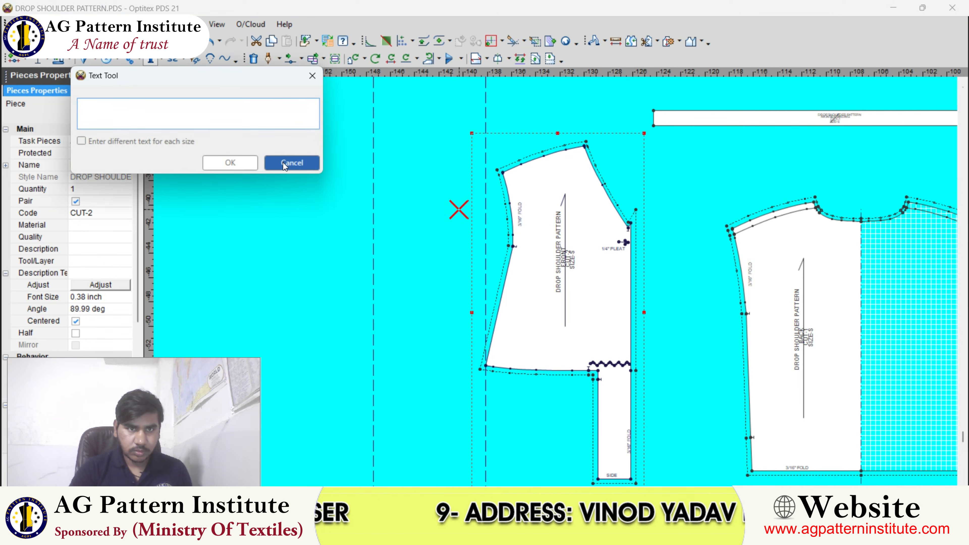
click(291, 162)
right_click(415, 180)
- Move the front piece farther away from the back piece, beyond the two vertical guidelines
middle_drag(612, 244, 556, 283)
scroll(556, 282, up, 1)
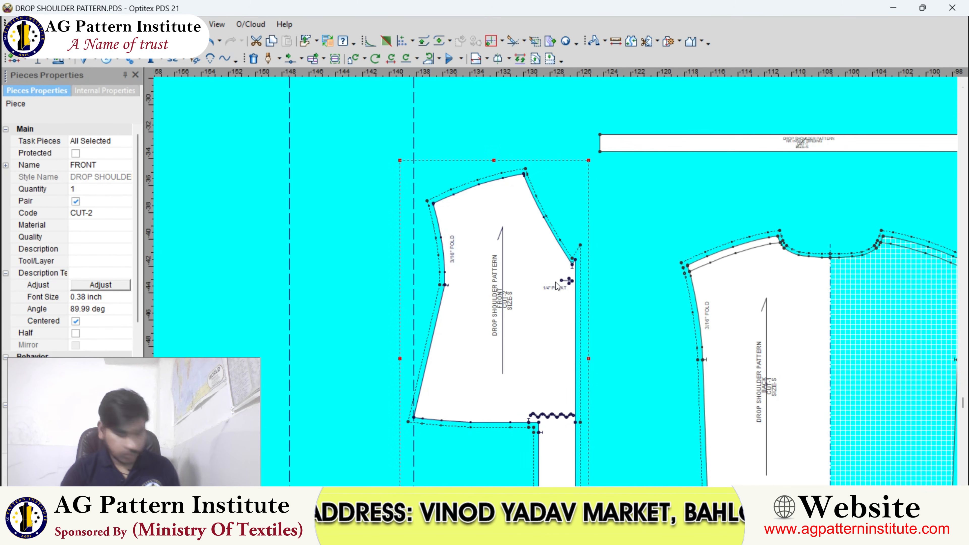
scroll(557, 286, down, 4)
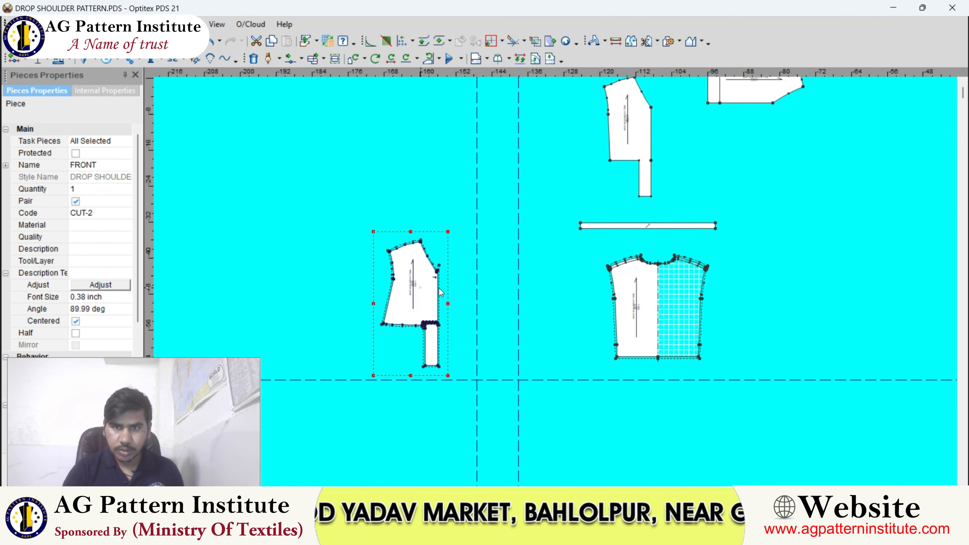